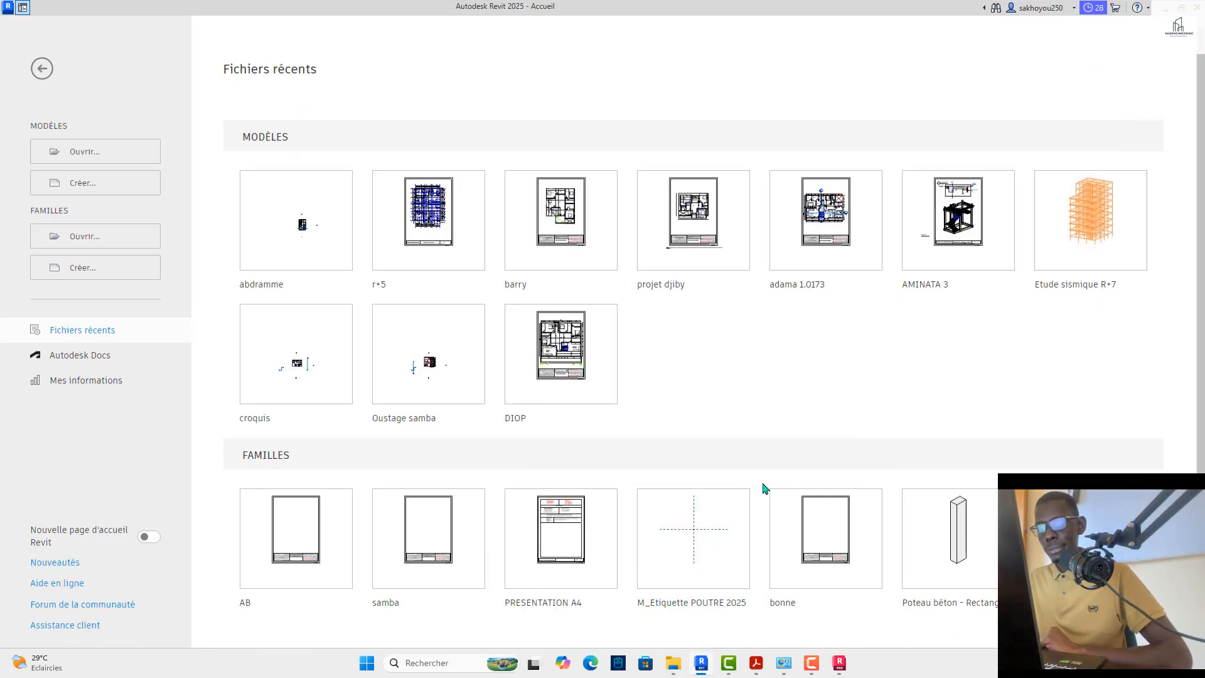
# Step: Switch to Robot Structural Analysis and make load case 4, EXP, the active case for the pile cap model
pyautogui.click(839, 668)
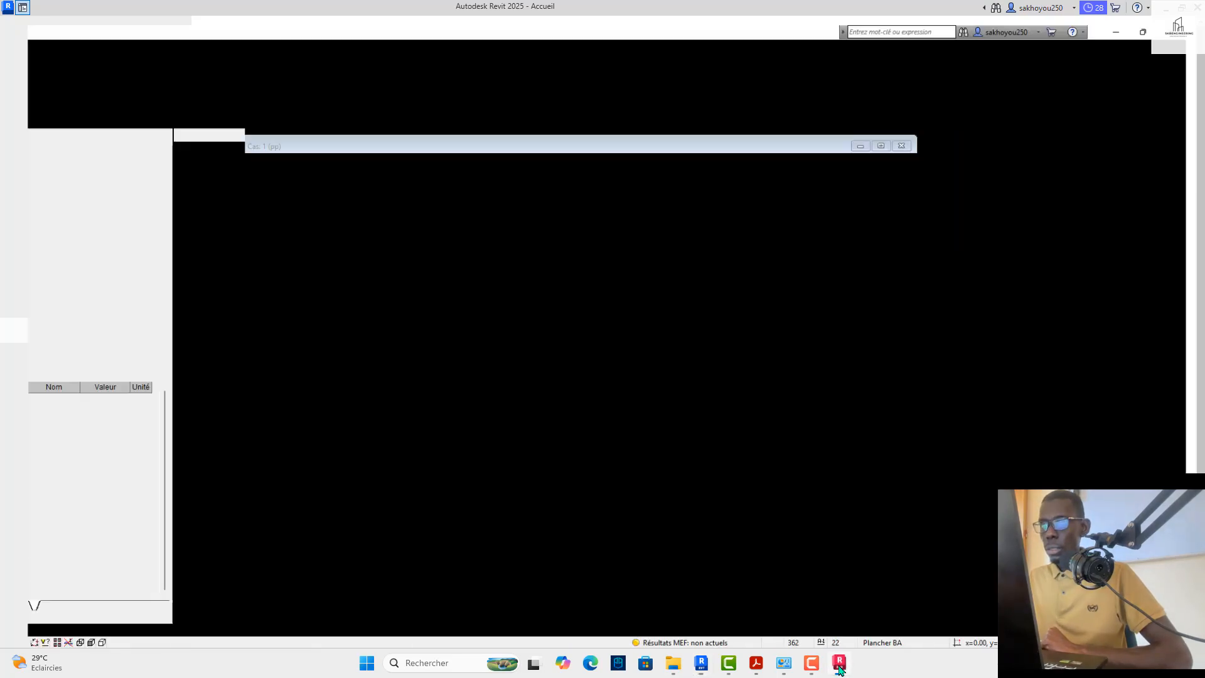
pyautogui.moveTo(717, 289)
pyautogui.mouseDown(button='middle')
pyautogui.moveTo(725, 273)
pyautogui.moveTo(700, 288)
pyautogui.mouseUp(button='middle')
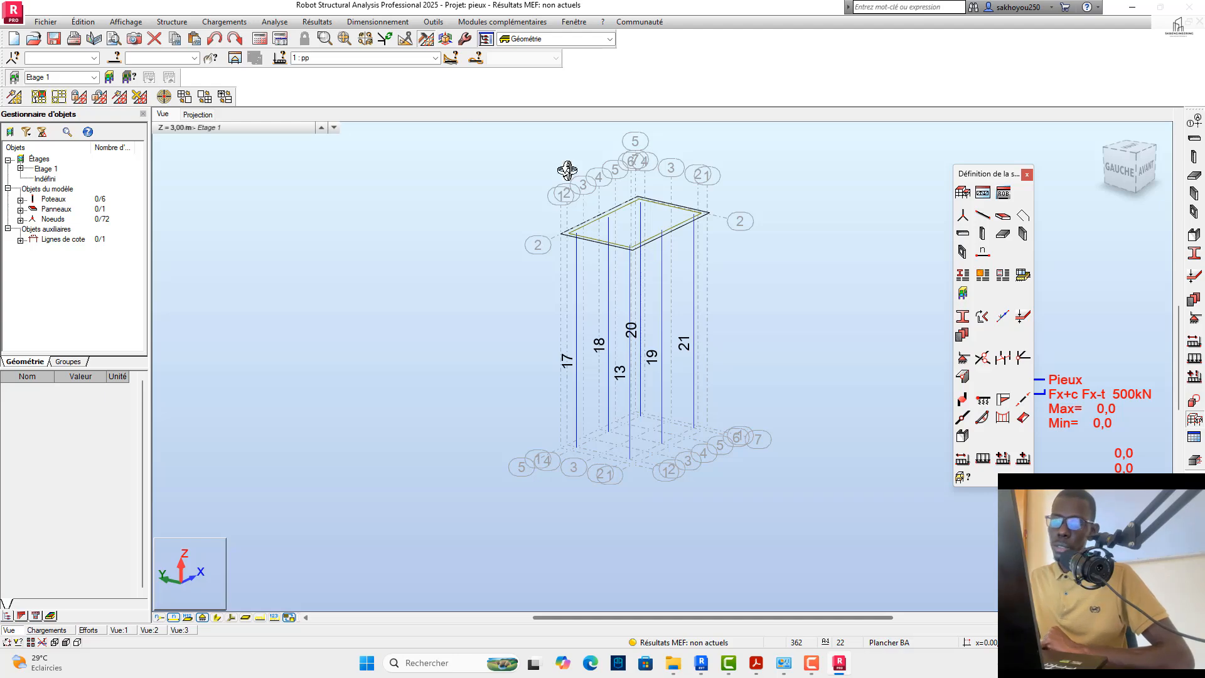
pyautogui.scroll(3, 640, 235)
pyautogui.scroll(-2, 640, 232)
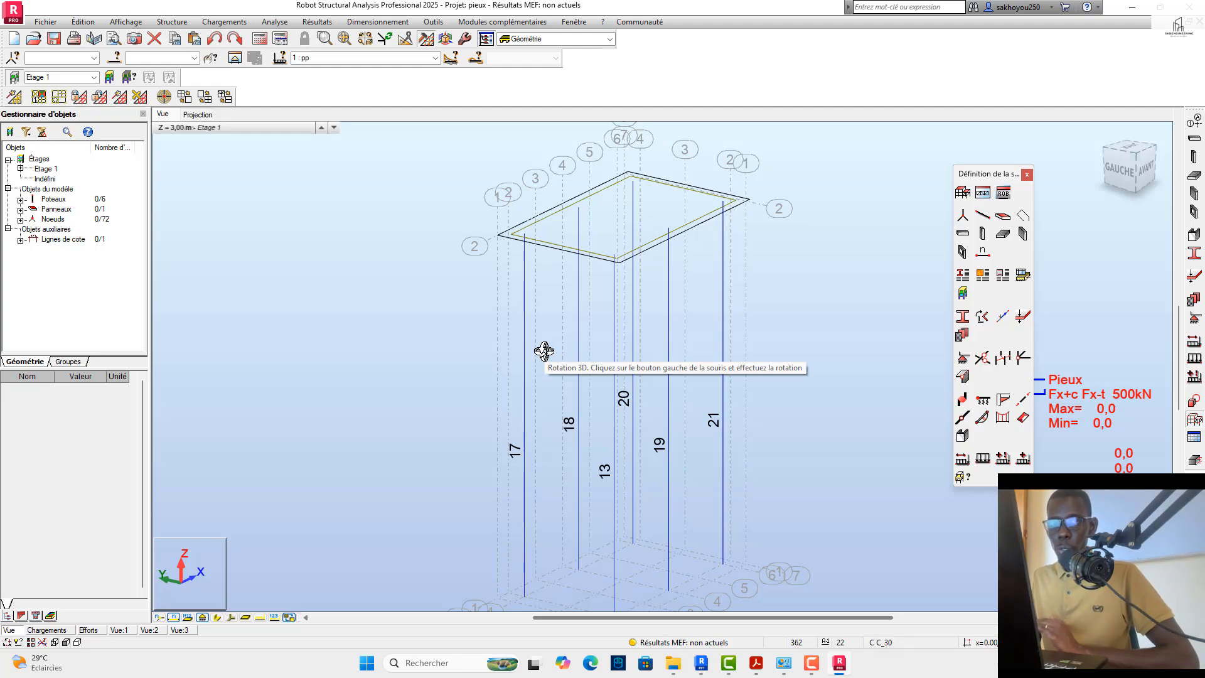
pyautogui.moveTo(532, 323); pyautogui.dragTo(543, 338)
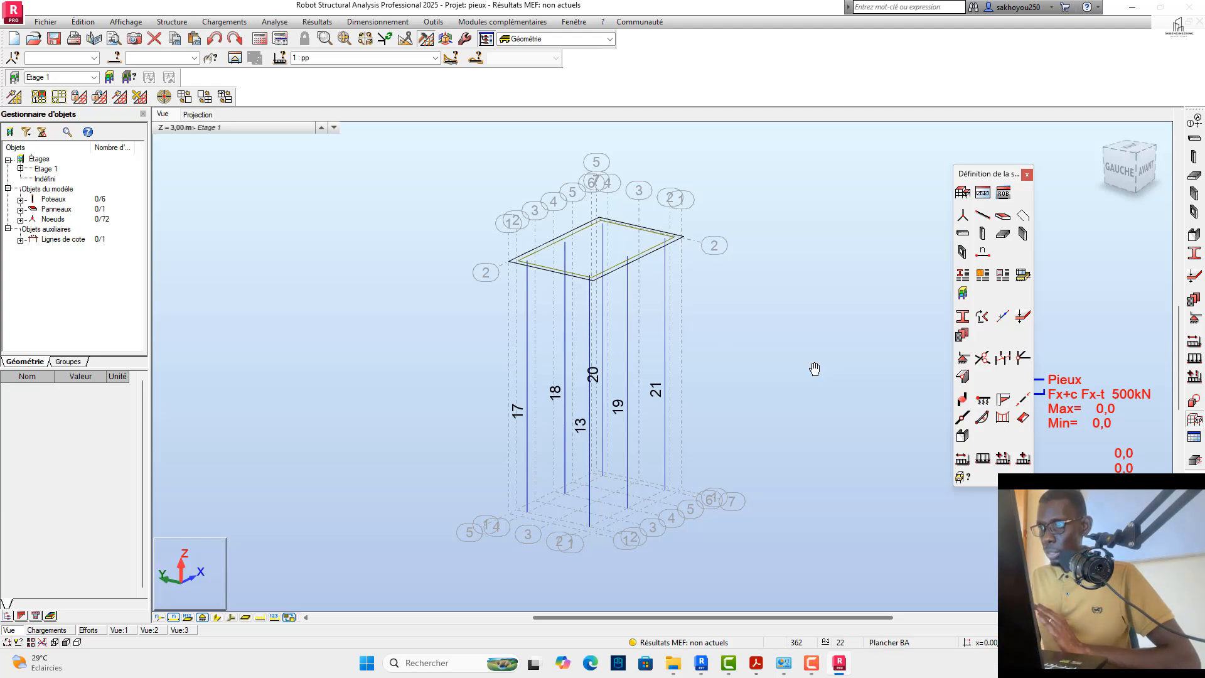
pyautogui.click(435, 58)
pyautogui.click(349, 93)
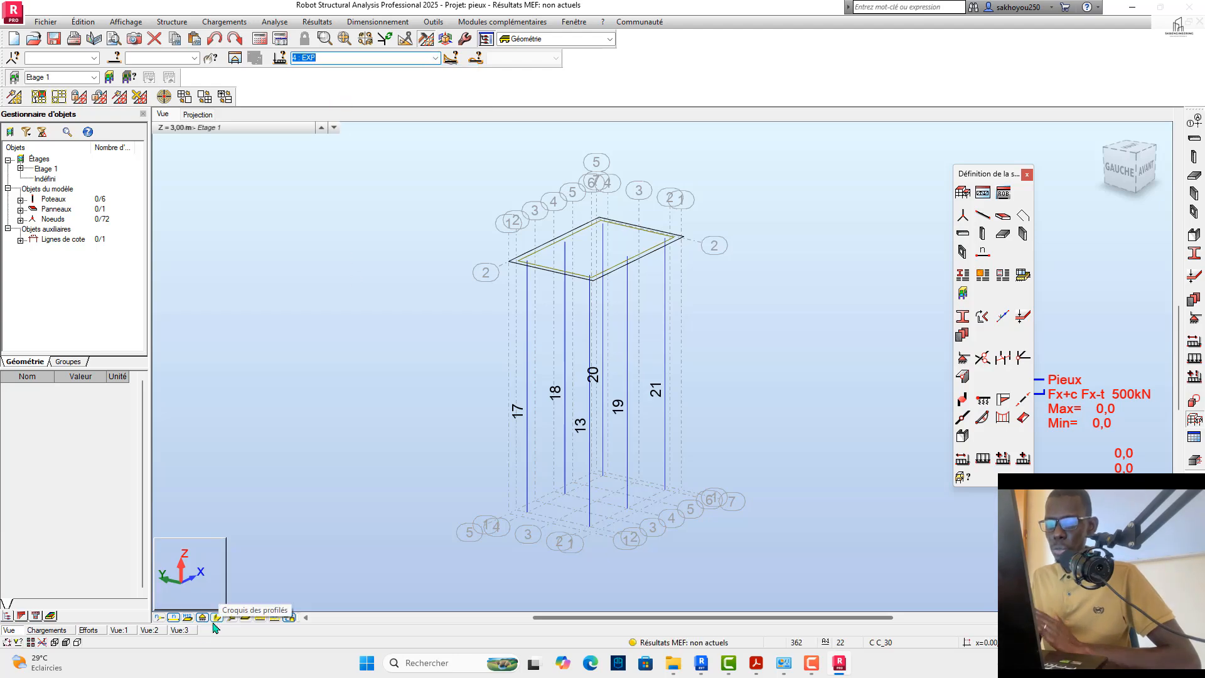
pyautogui.click(188, 619)
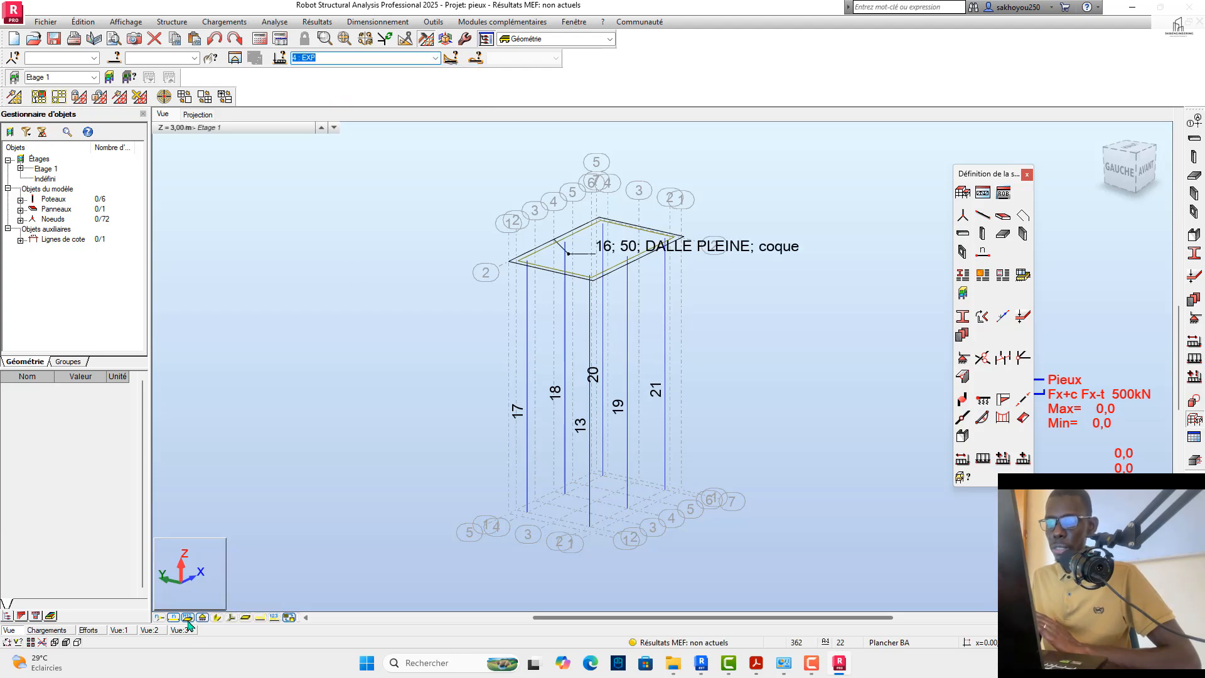
pyautogui.click(188, 619)
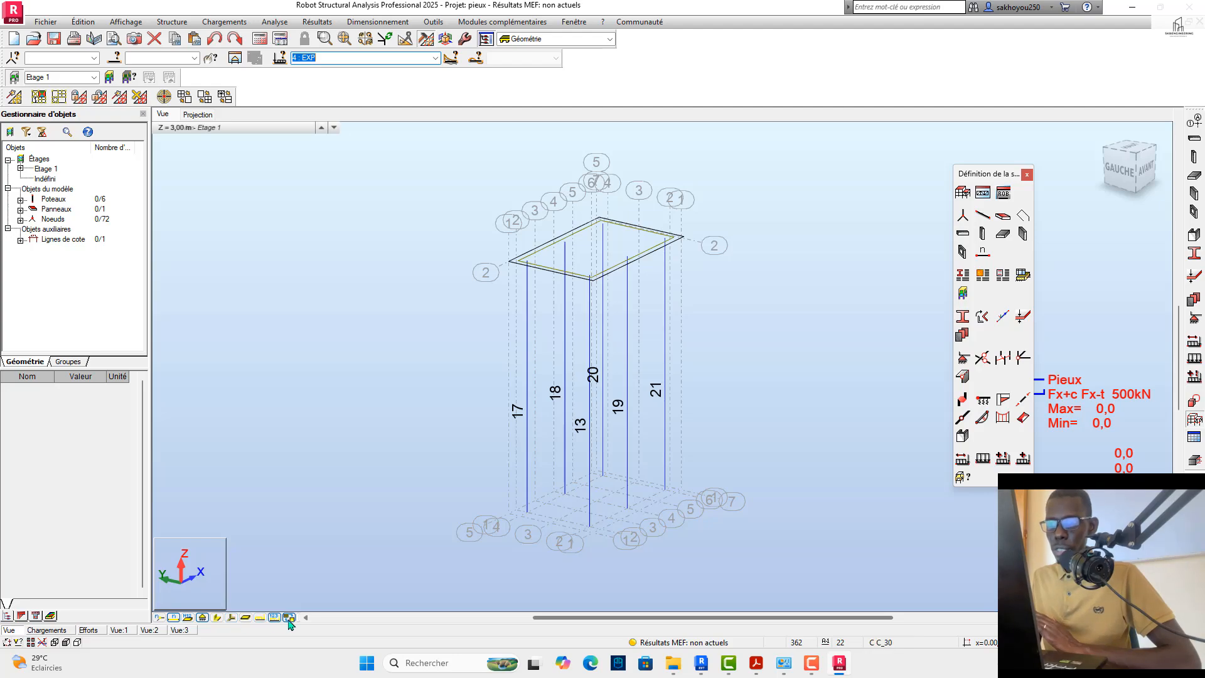
pyautogui.click(288, 128)
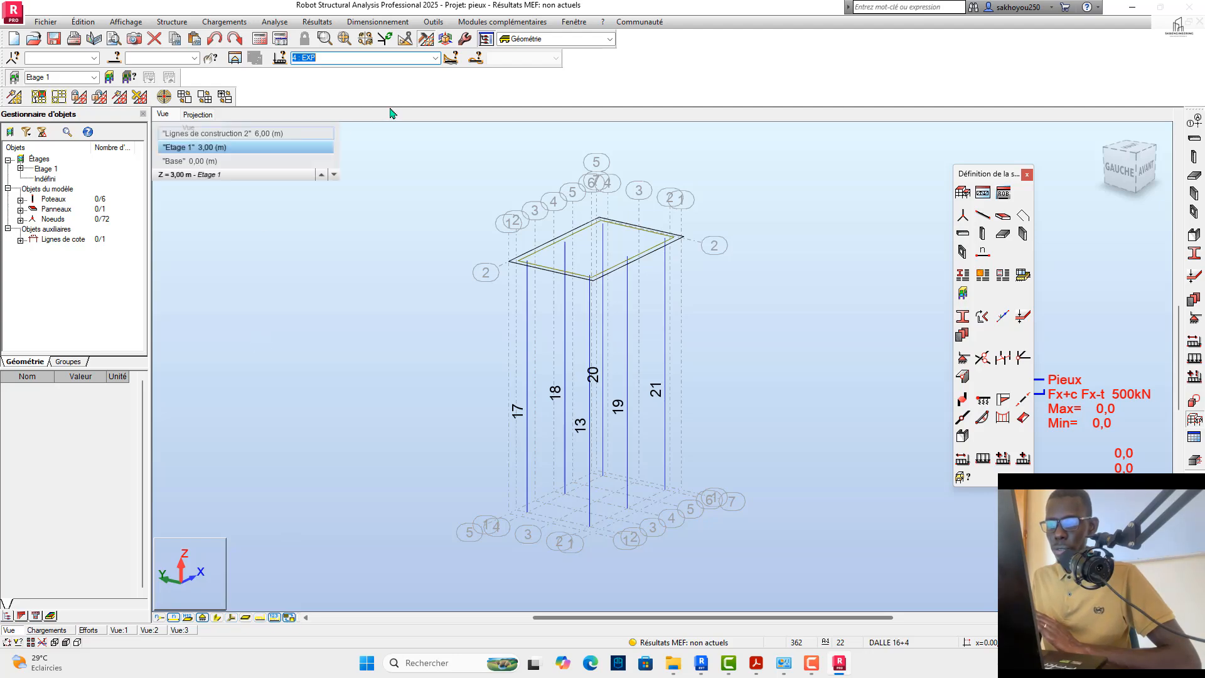
pyautogui.scroll(2, 352, 567)
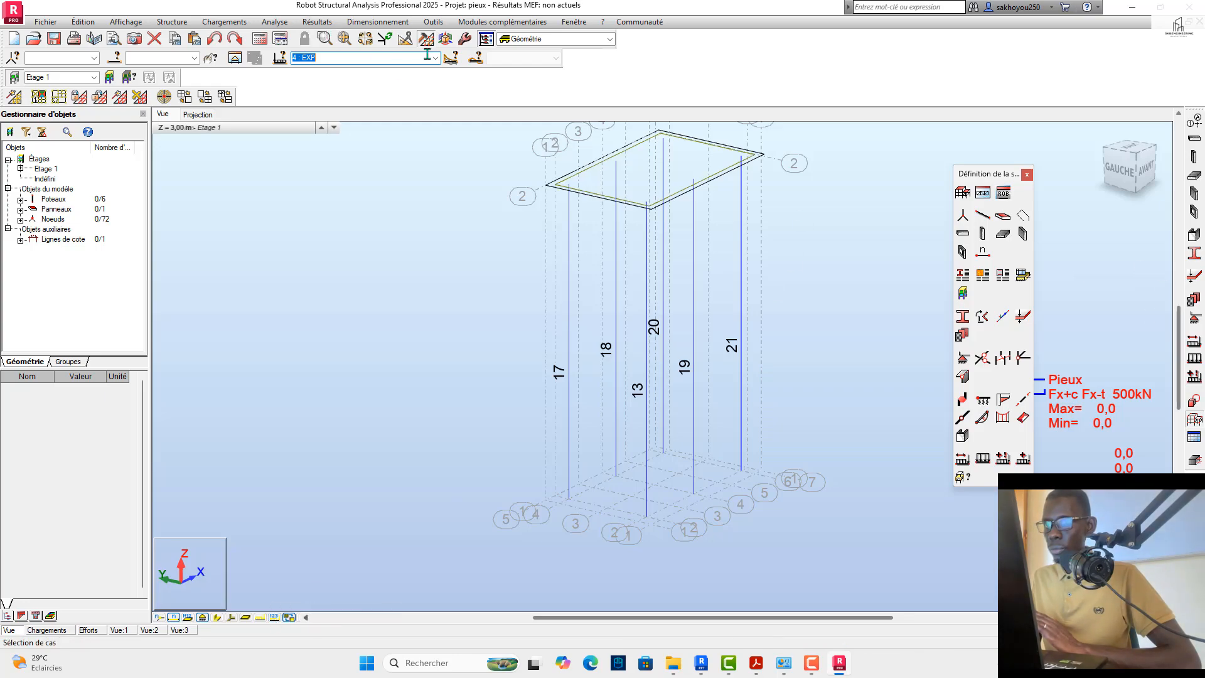
pyautogui.click(436, 58)
pyautogui.click(344, 91)
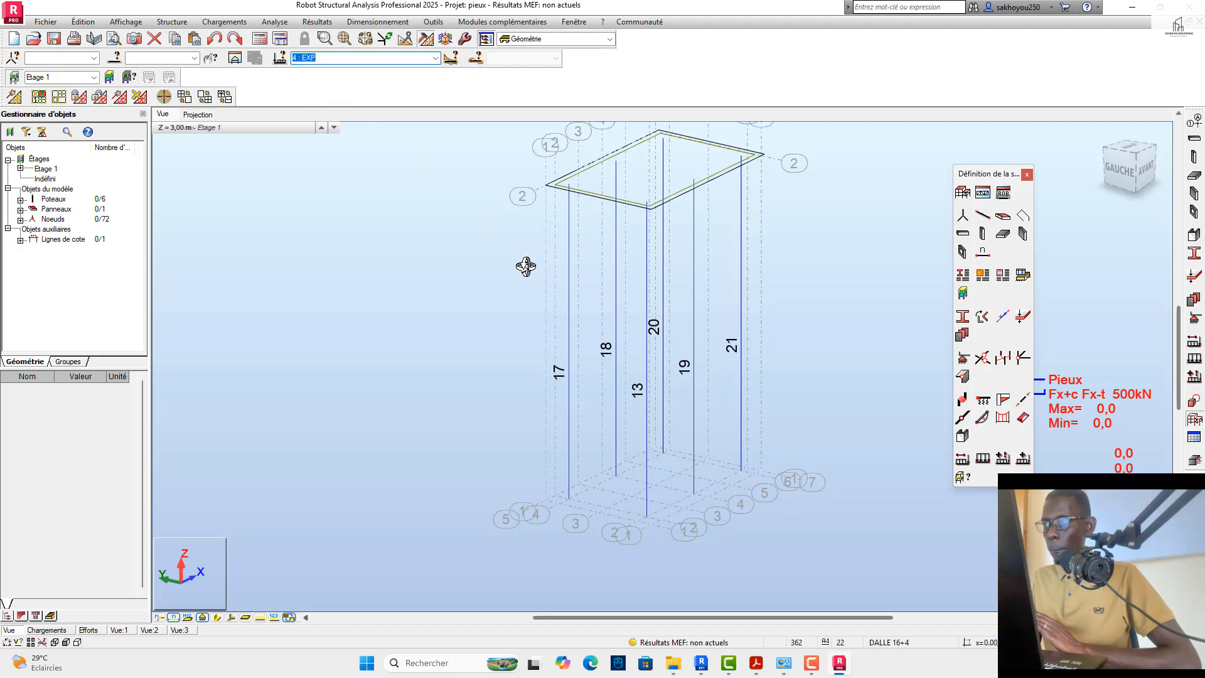
# Step: Open the load case definitions and view the loads of the surcharge, F, EXP and pp cases on the model
pyautogui.click(1194, 342)
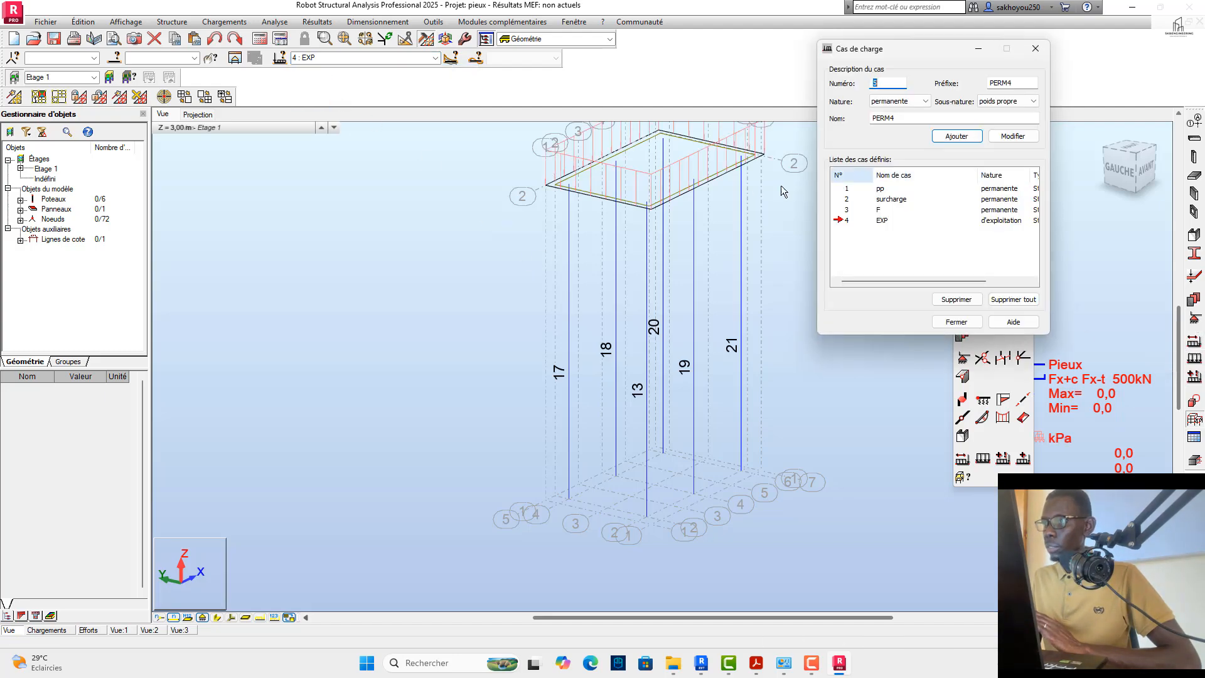
pyautogui.scroll(-2, 537, 396)
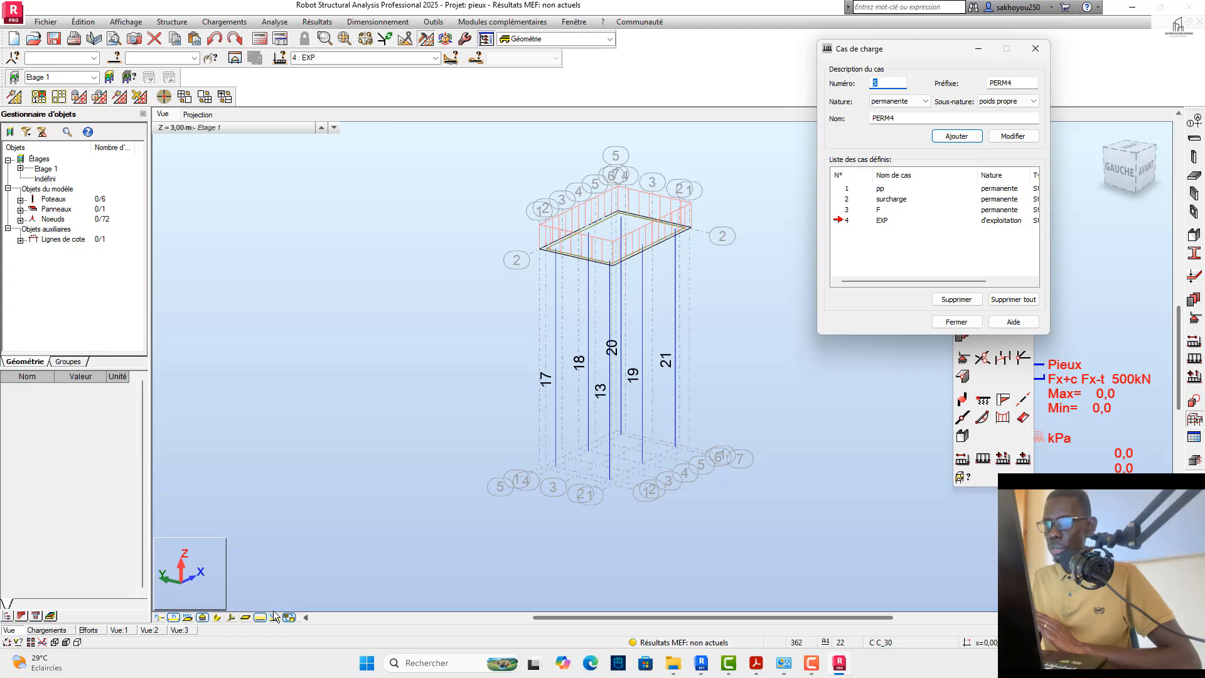
pyautogui.click(841, 210)
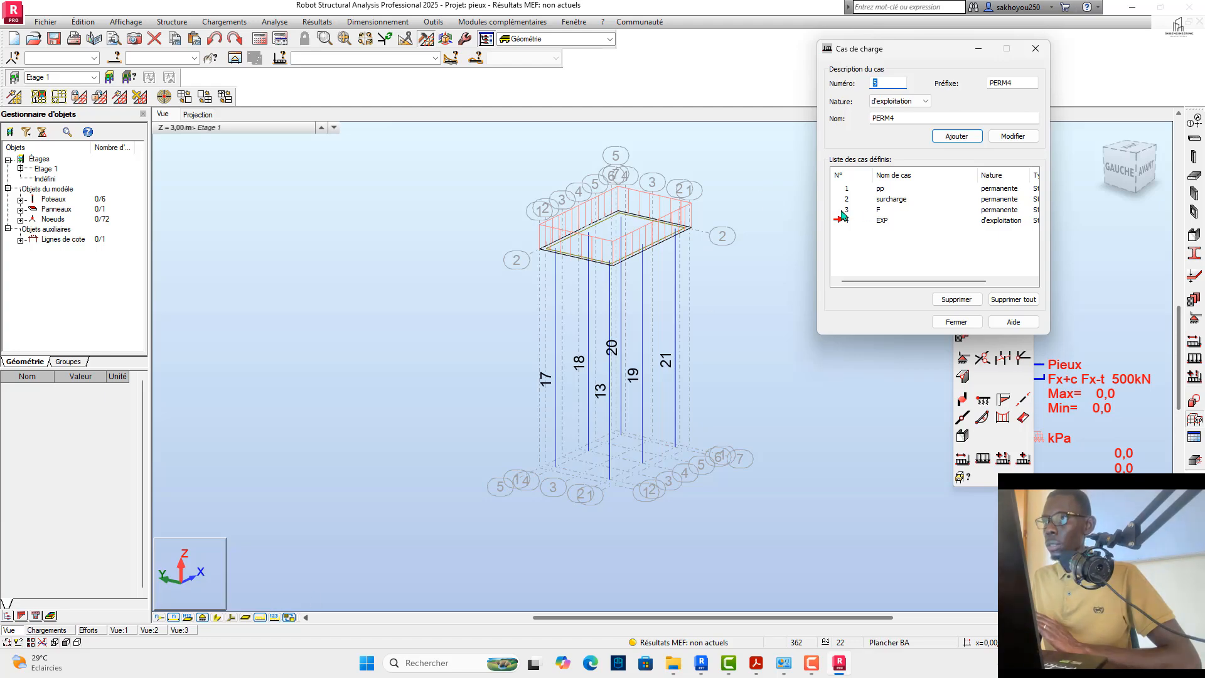
pyautogui.click(844, 201)
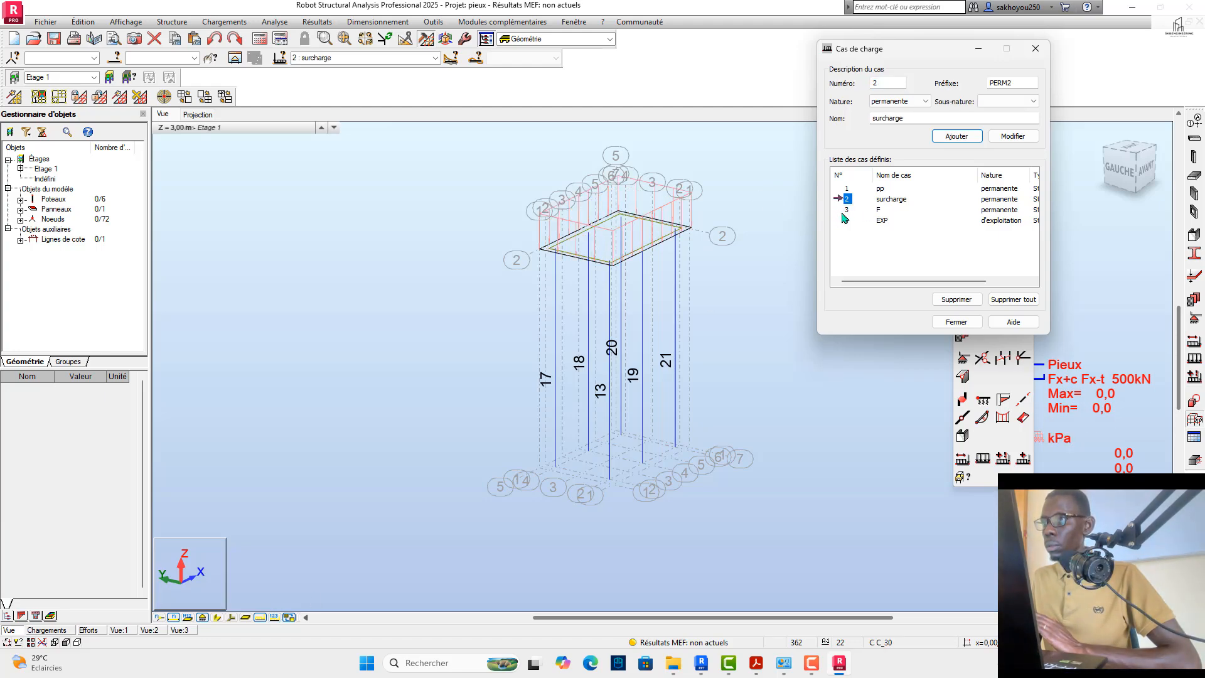
pyautogui.click(845, 210)
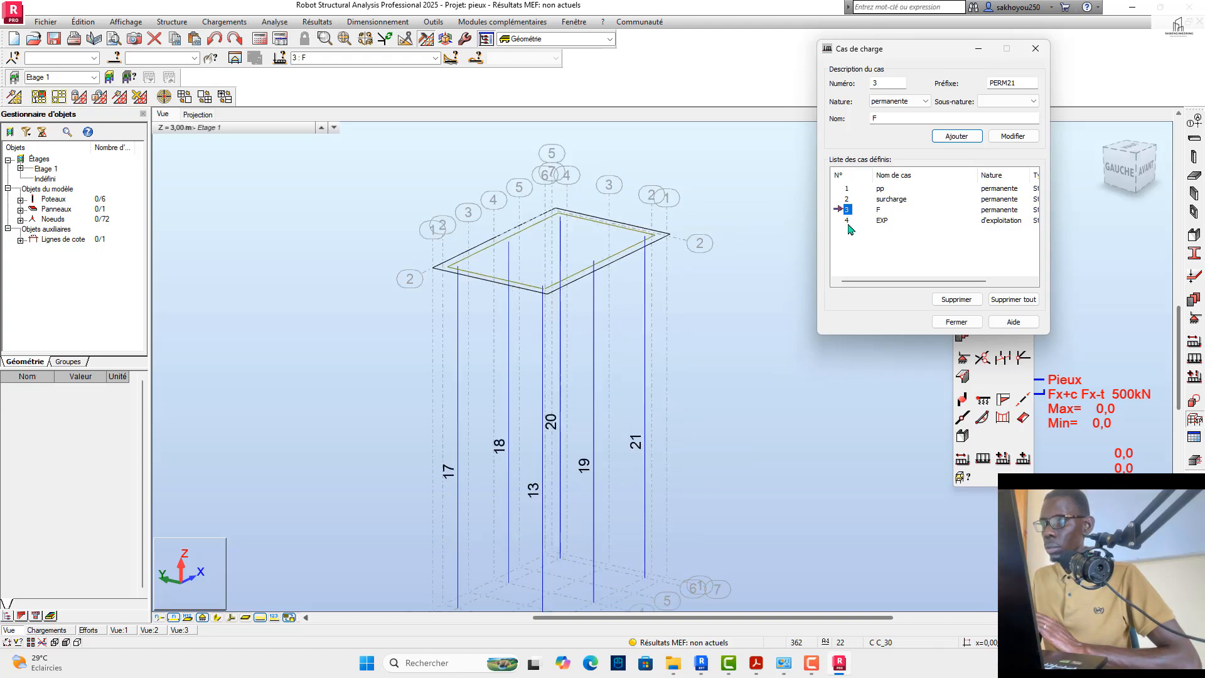
pyautogui.click(848, 221)
pyautogui.click(846, 211)
pyautogui.click(846, 200)
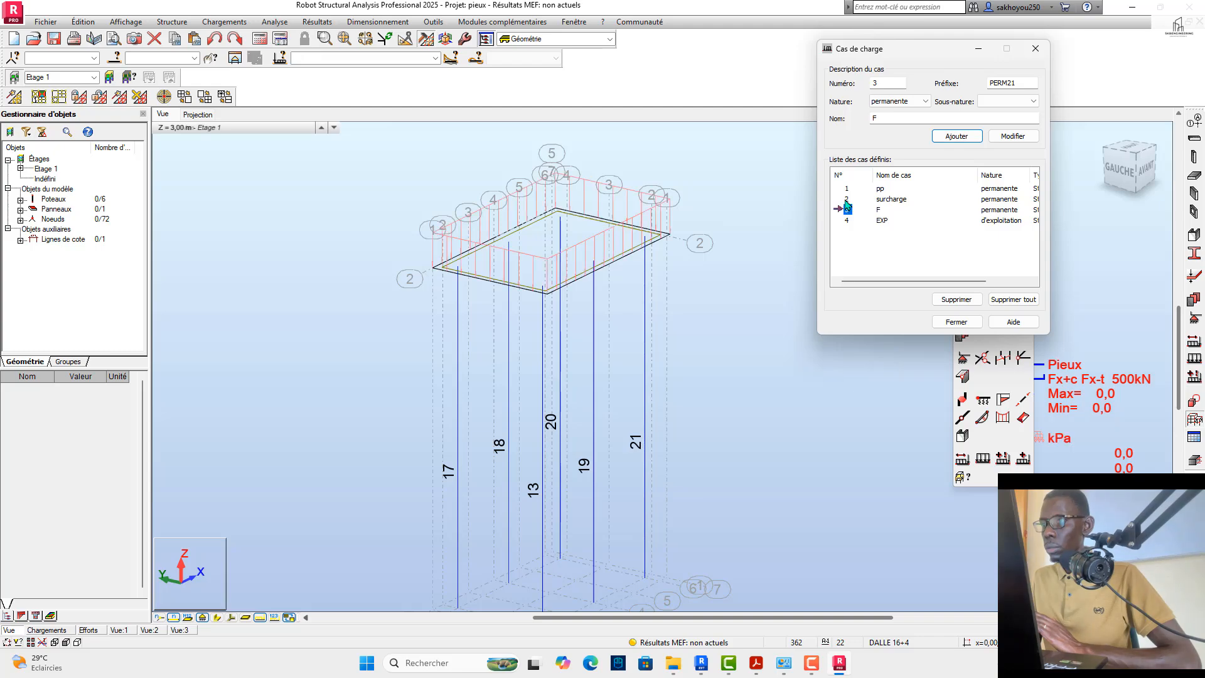
pyautogui.click(848, 189)
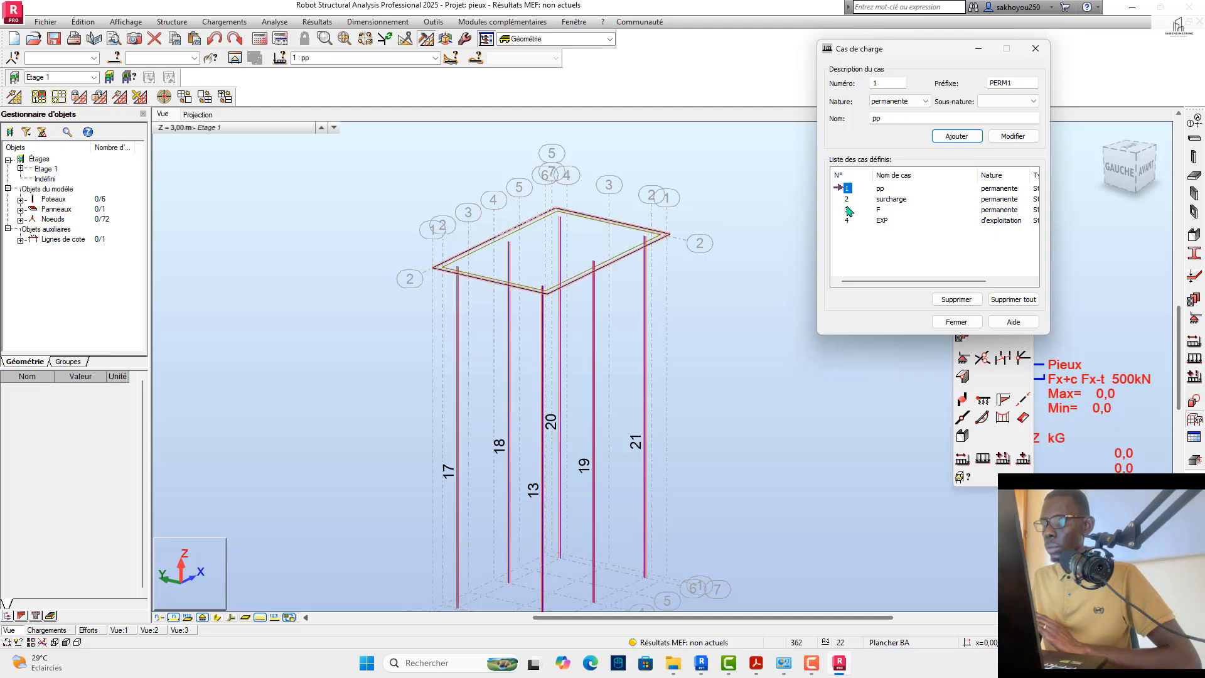
# Step: Compare the loads of the permanent cases again and examine the EXP load on the slab up close
pyautogui.click(848, 211)
pyautogui.scroll(-3, 660, 285)
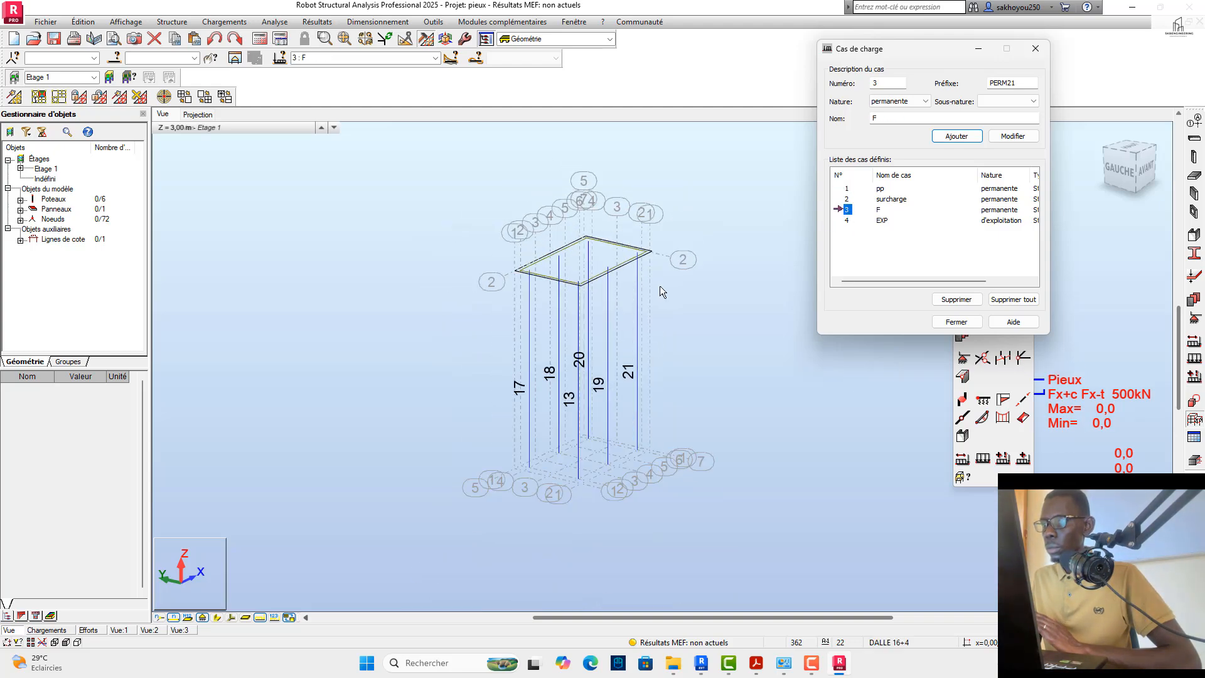
pyautogui.click(847, 222)
pyautogui.click(846, 210)
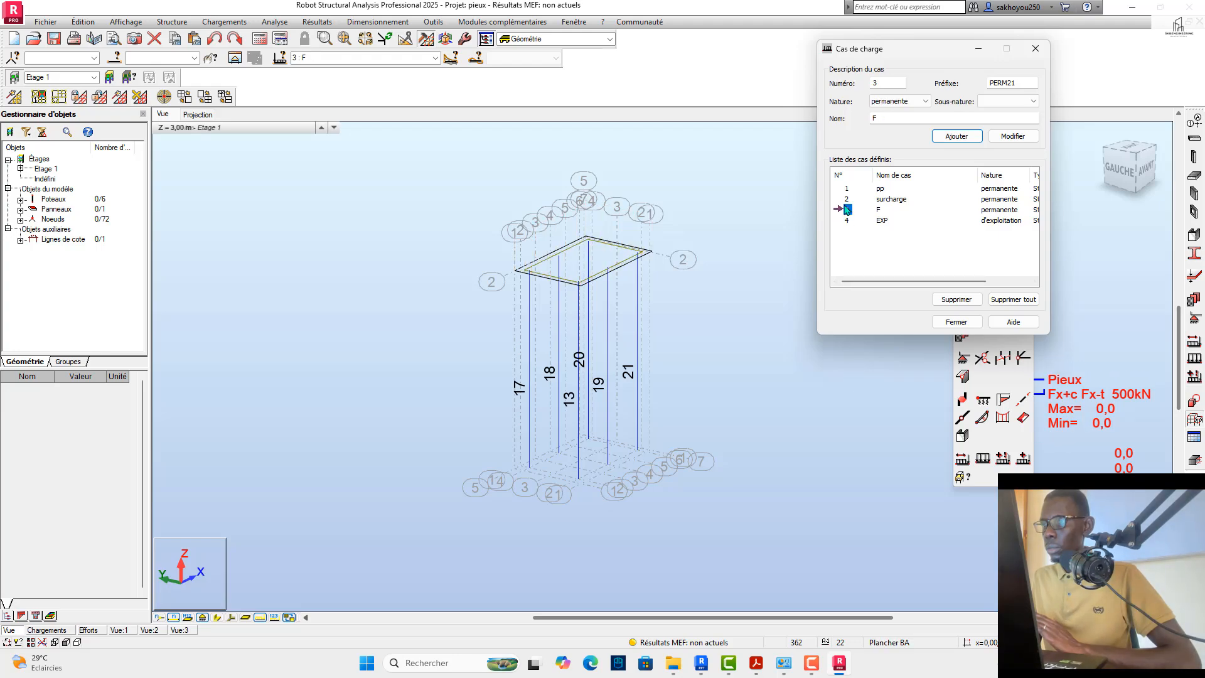
pyautogui.click(848, 200)
pyautogui.click(847, 188)
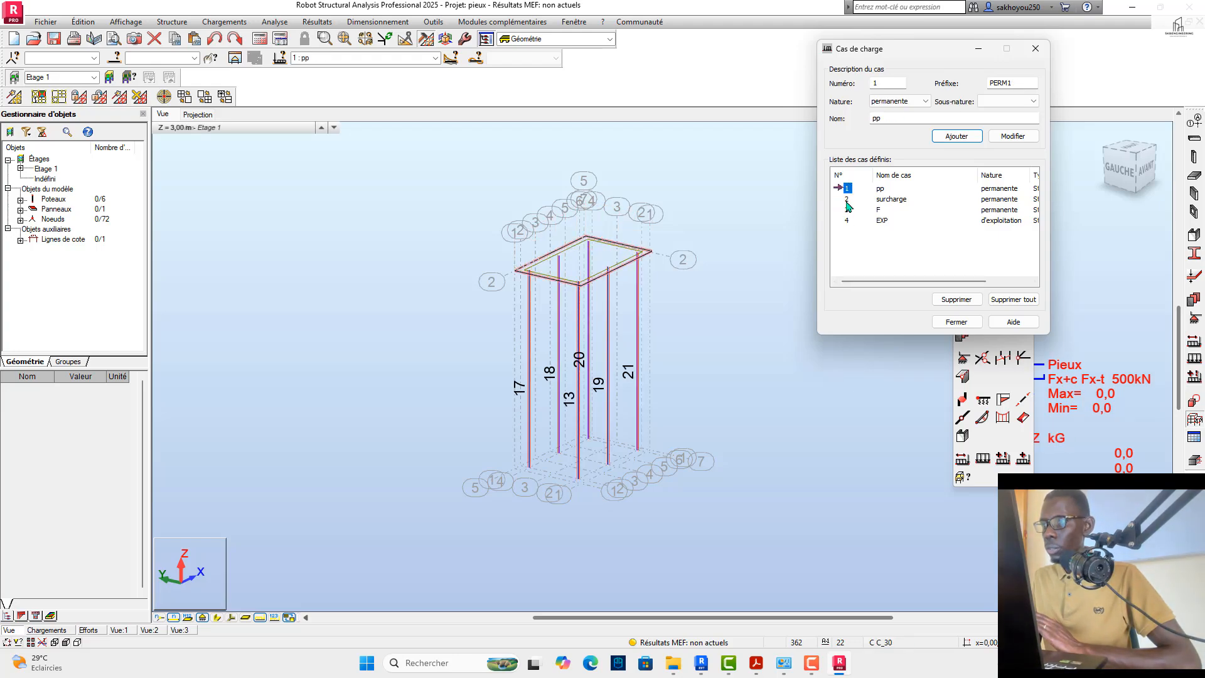
pyautogui.click(848, 210)
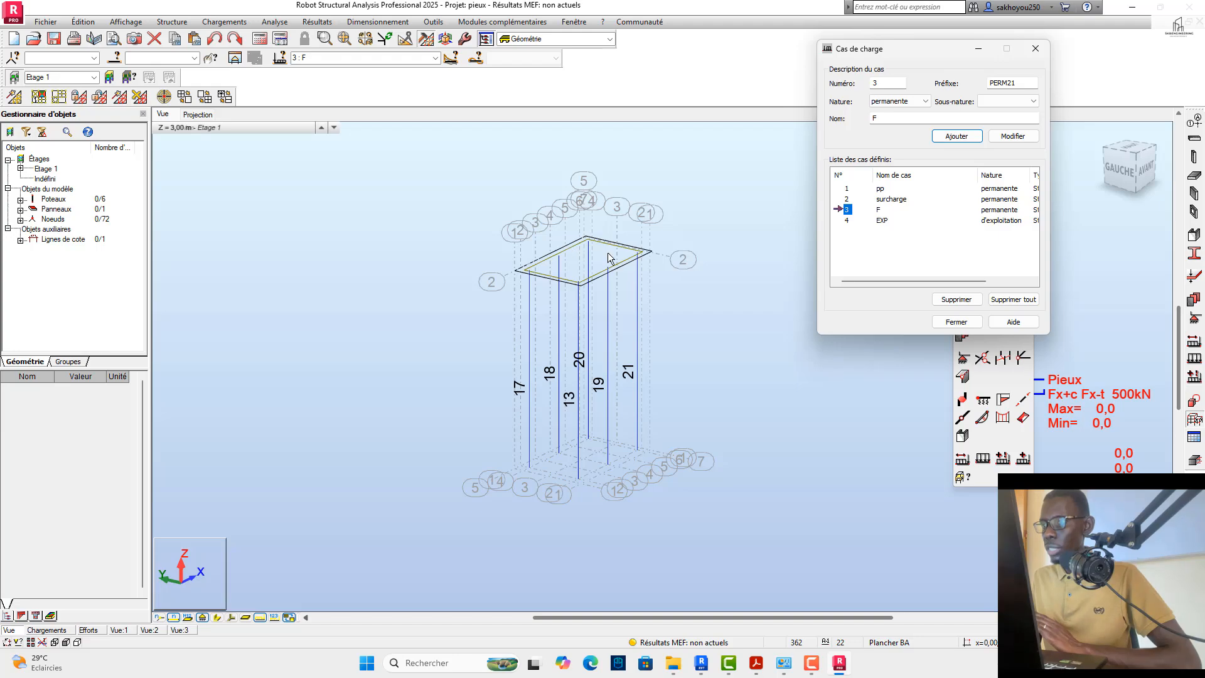
pyautogui.click(846, 221)
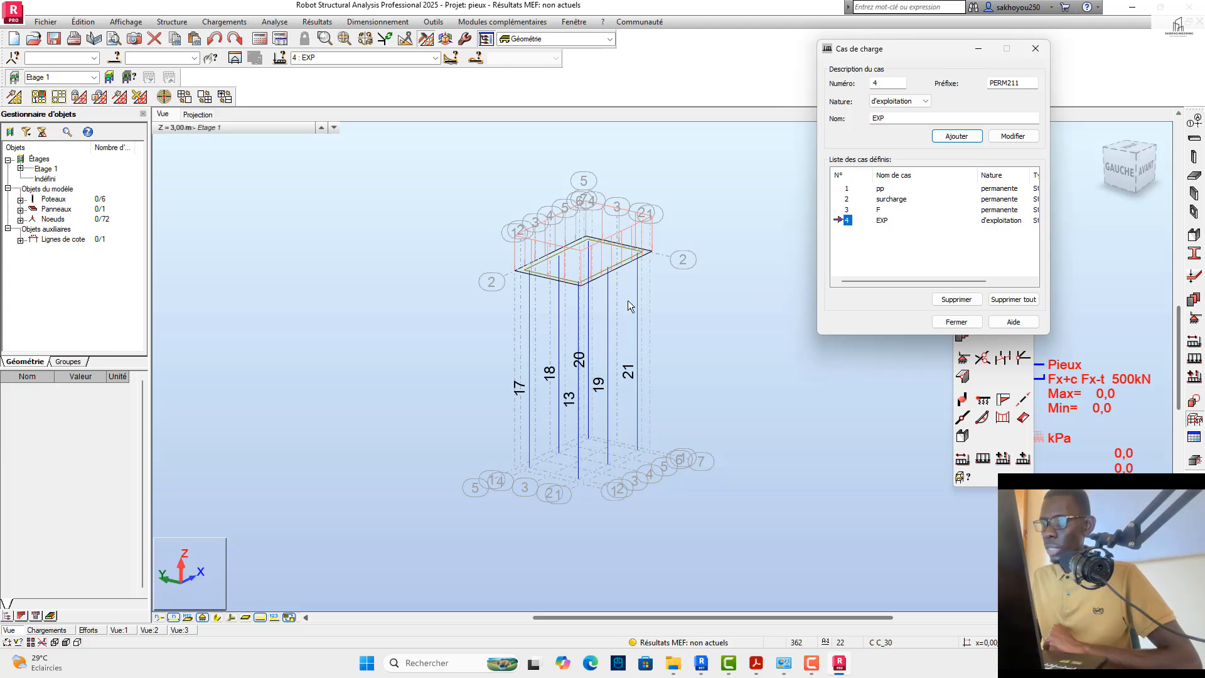
pyautogui.scroll(4, 619, 291)
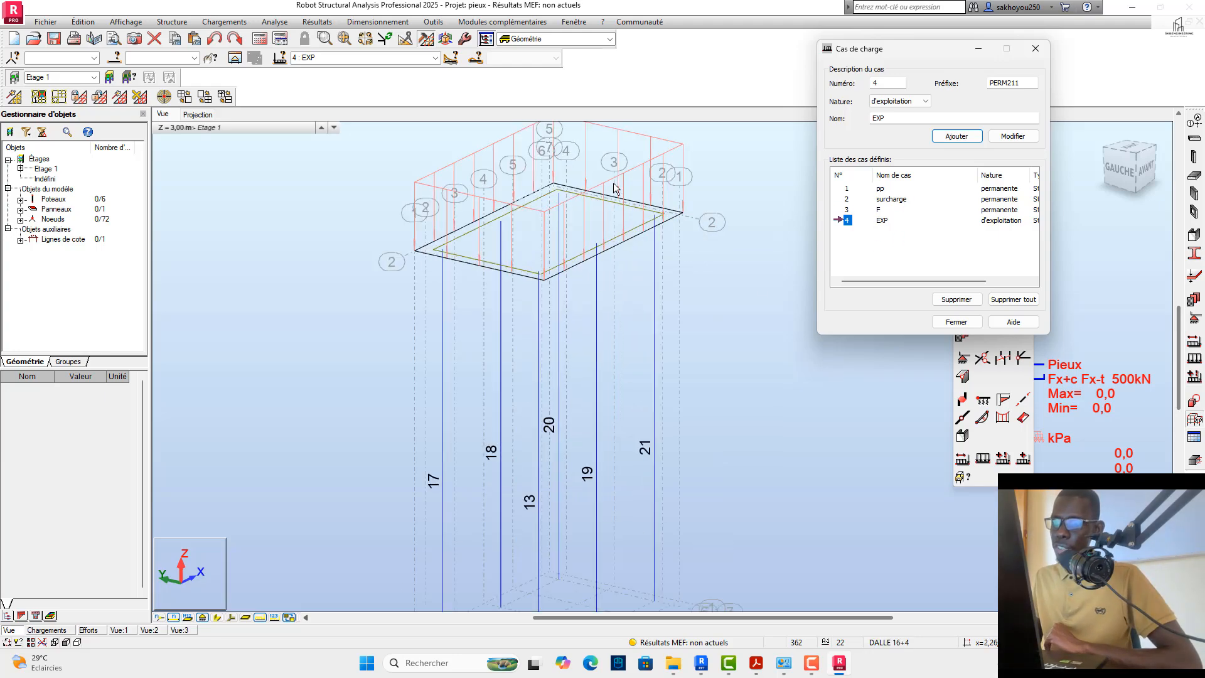
pyautogui.scroll(-1, 581, 316)
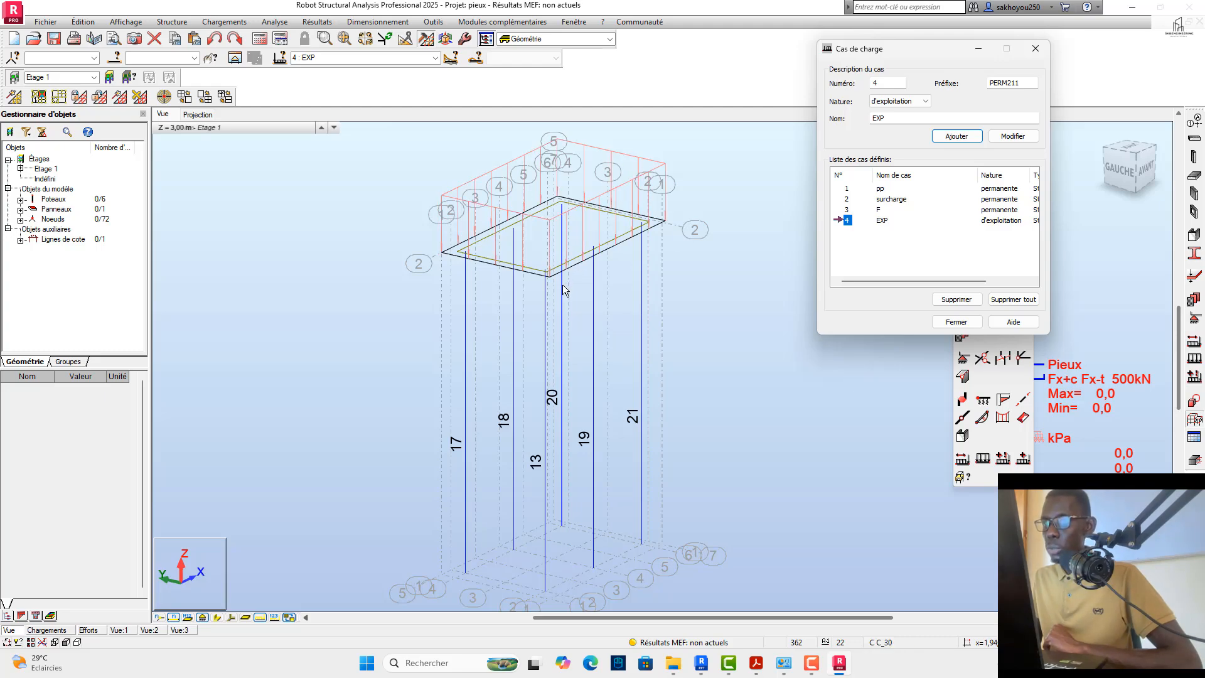
pyautogui.scroll(4, 464, 217)
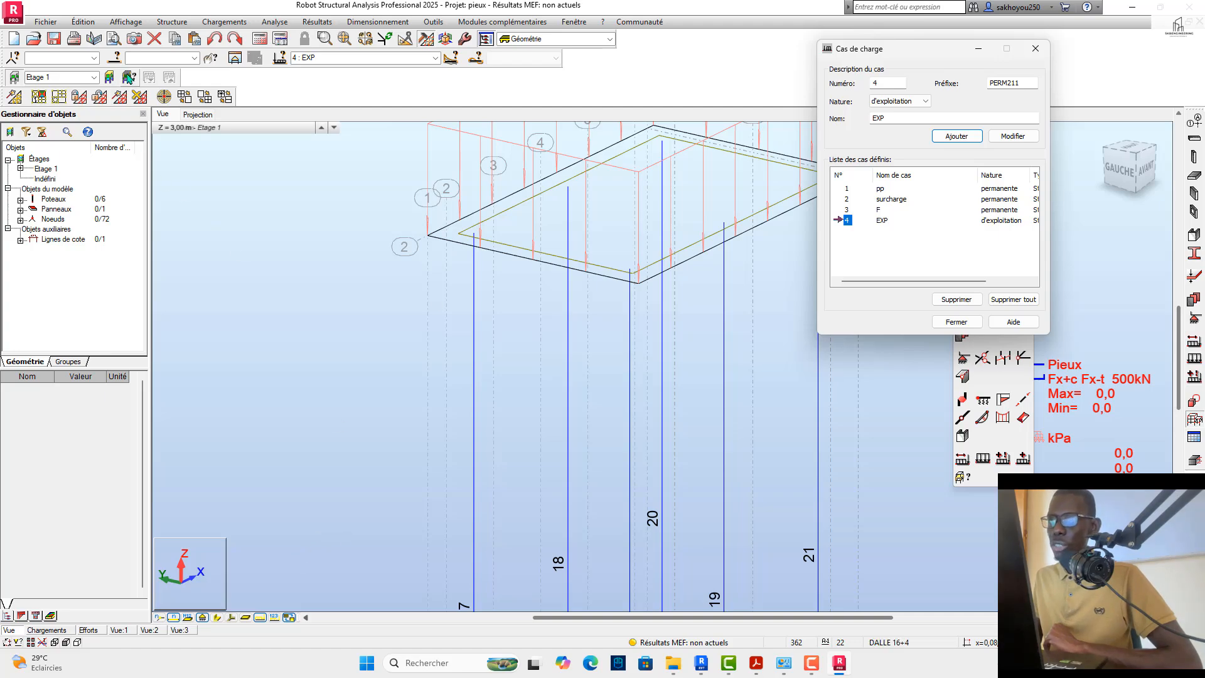
pyautogui.scroll(-1, 474, 484)
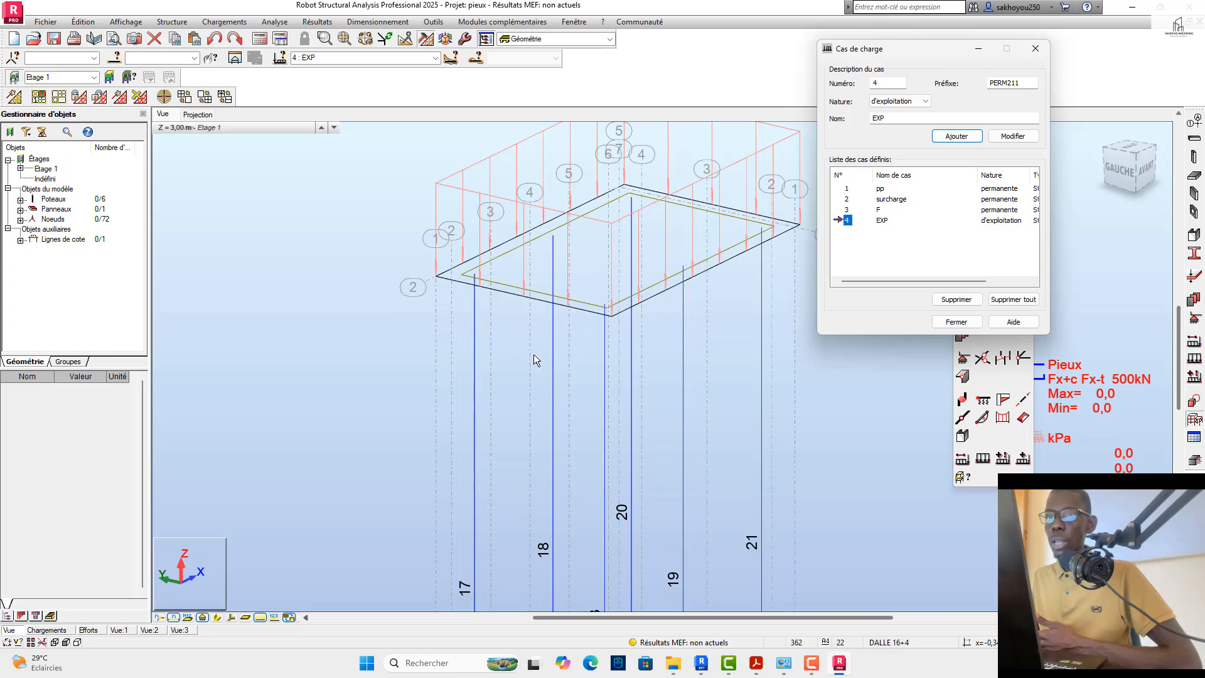
pyautogui.scroll(-2, 534, 360)
# Step: Review the Panneaux / EF display attributes, apply them without changes and close the load case definitions
pyautogui.click(140, 24)
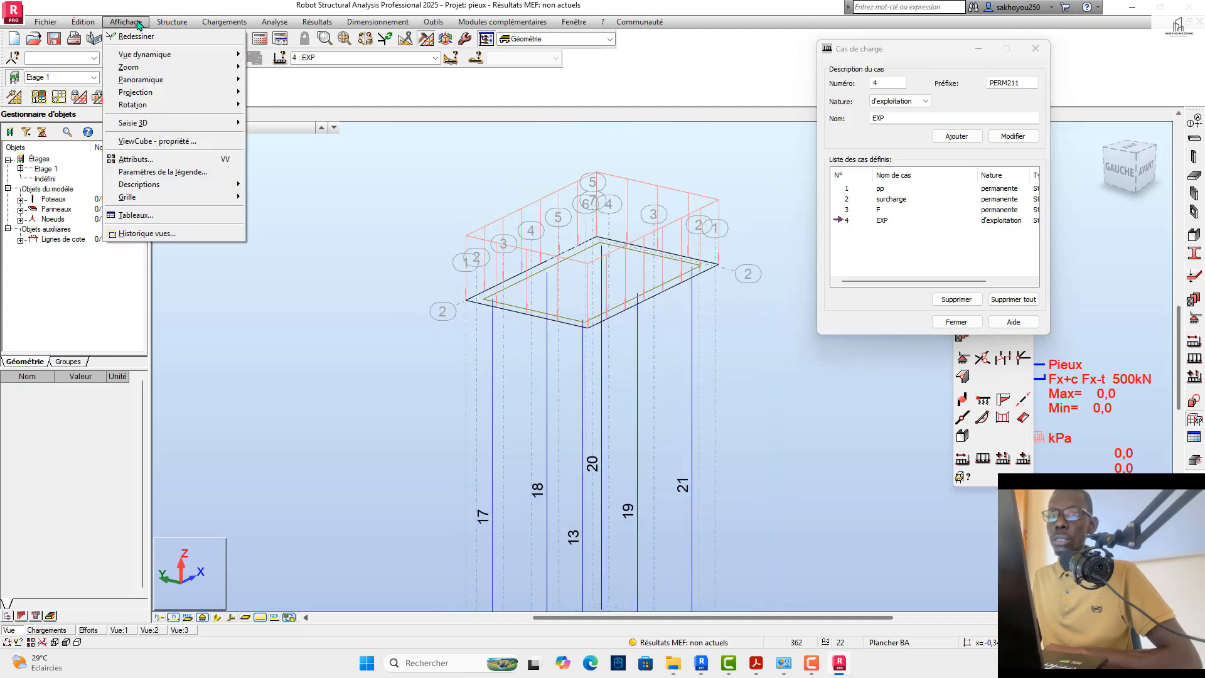
pyautogui.click(133, 160)
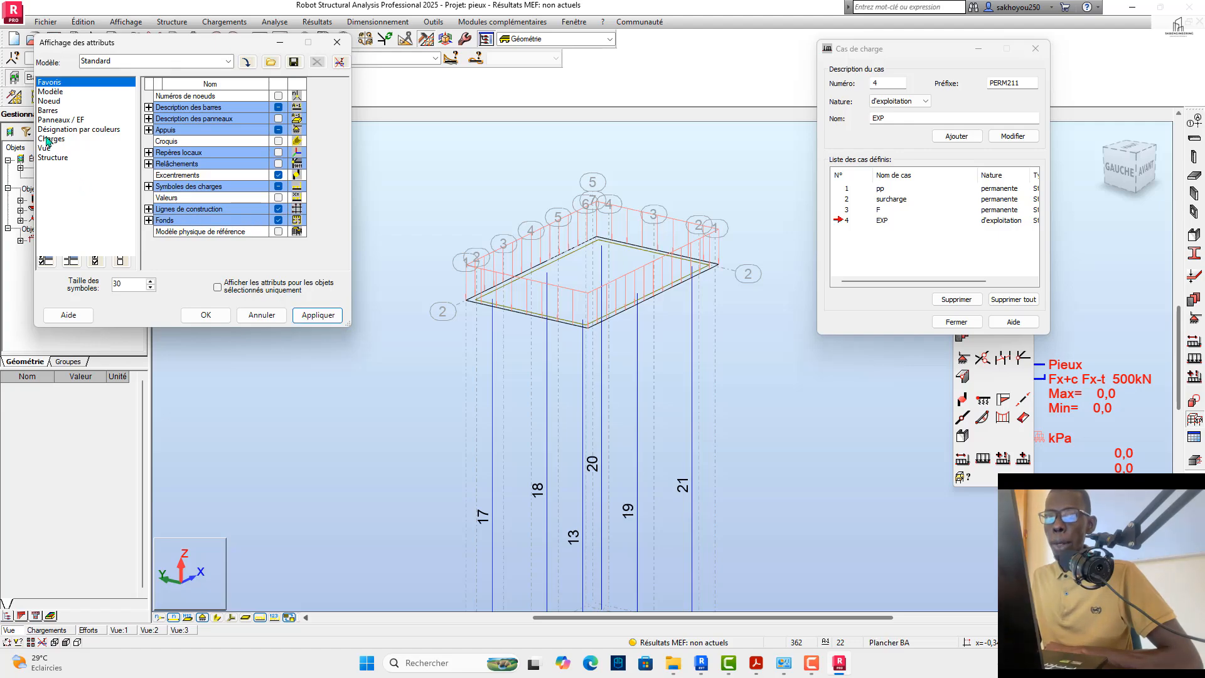
pyautogui.click(48, 121)
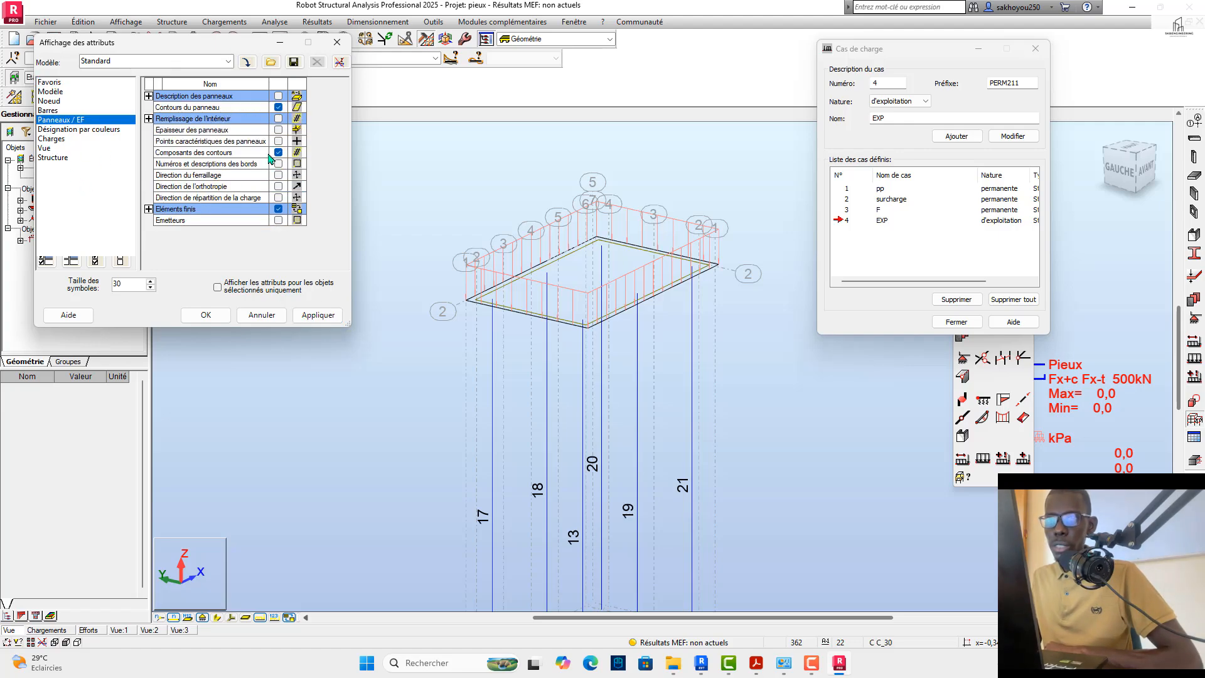
pyautogui.click(325, 315)
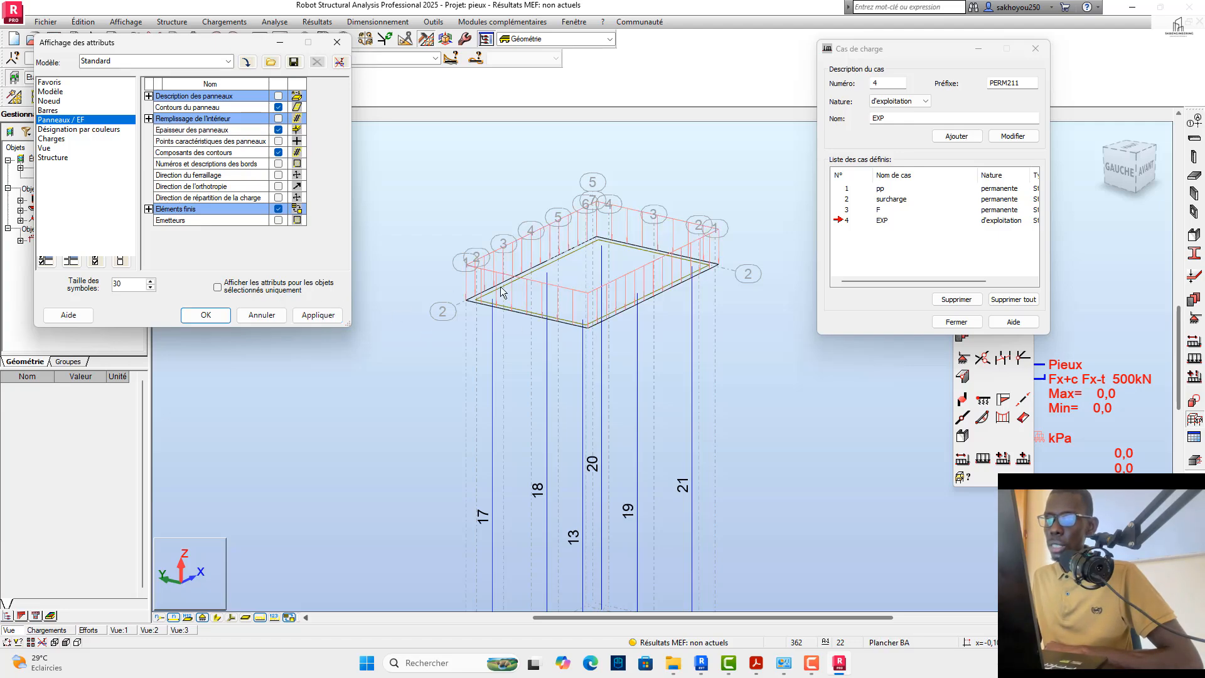
pyautogui.click(183, 316)
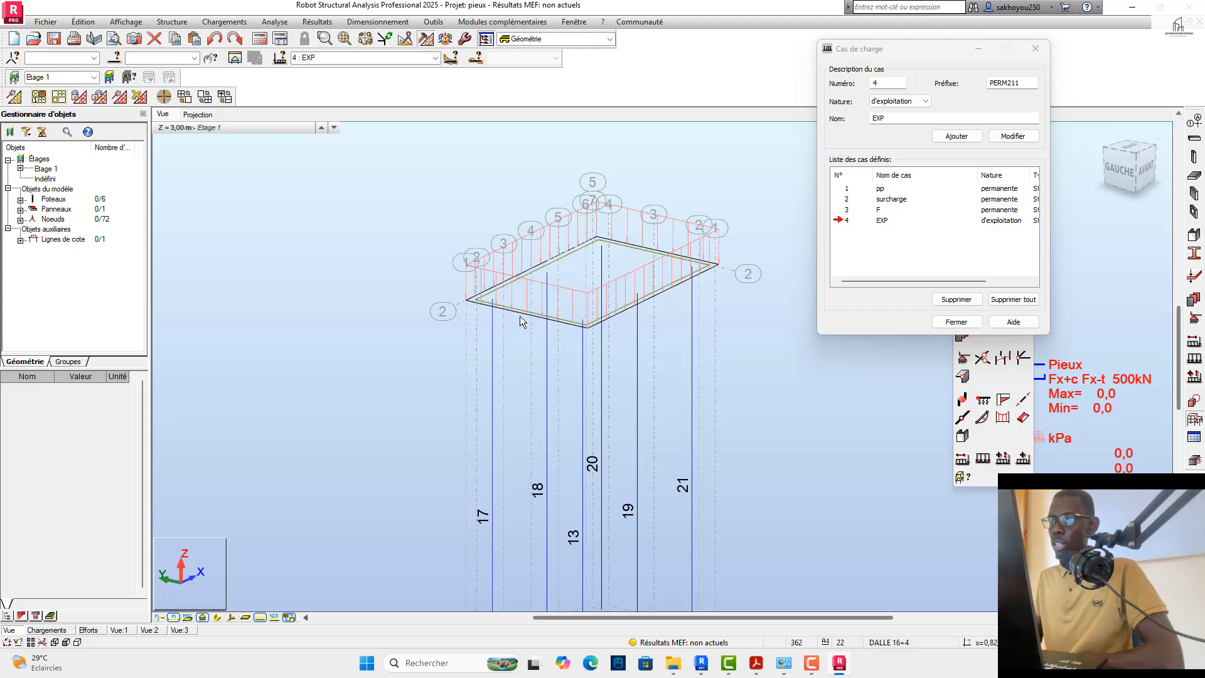
pyautogui.click(955, 322)
# Step: Run the structural calculation, choosing to continue past the separated-node and instability questions
pyautogui.scroll(-3, 582, 292)
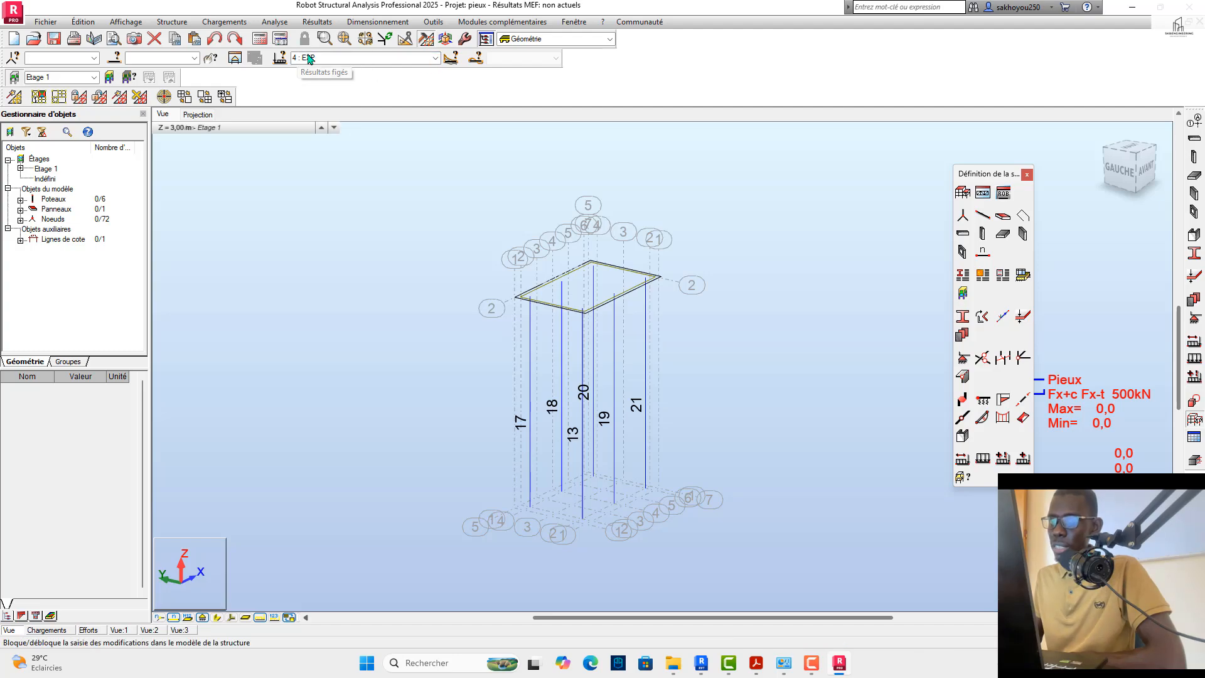
pyautogui.click(260, 39)
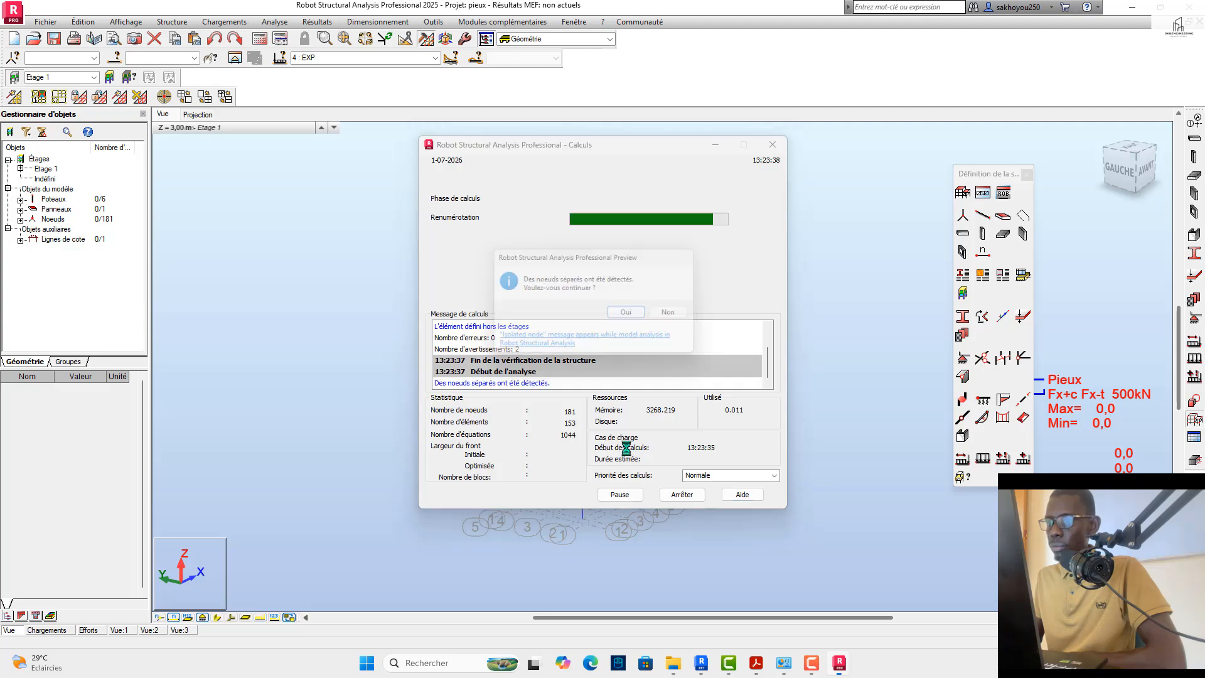
pyautogui.click(617, 316)
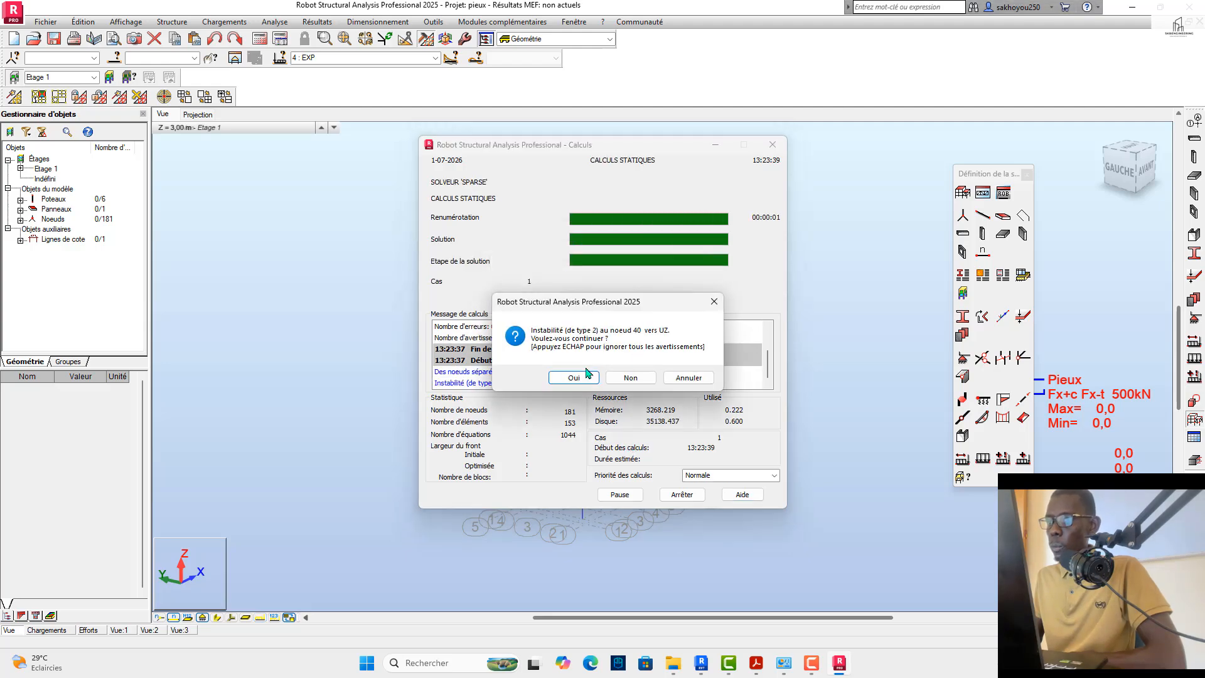
pyautogui.click(577, 378)
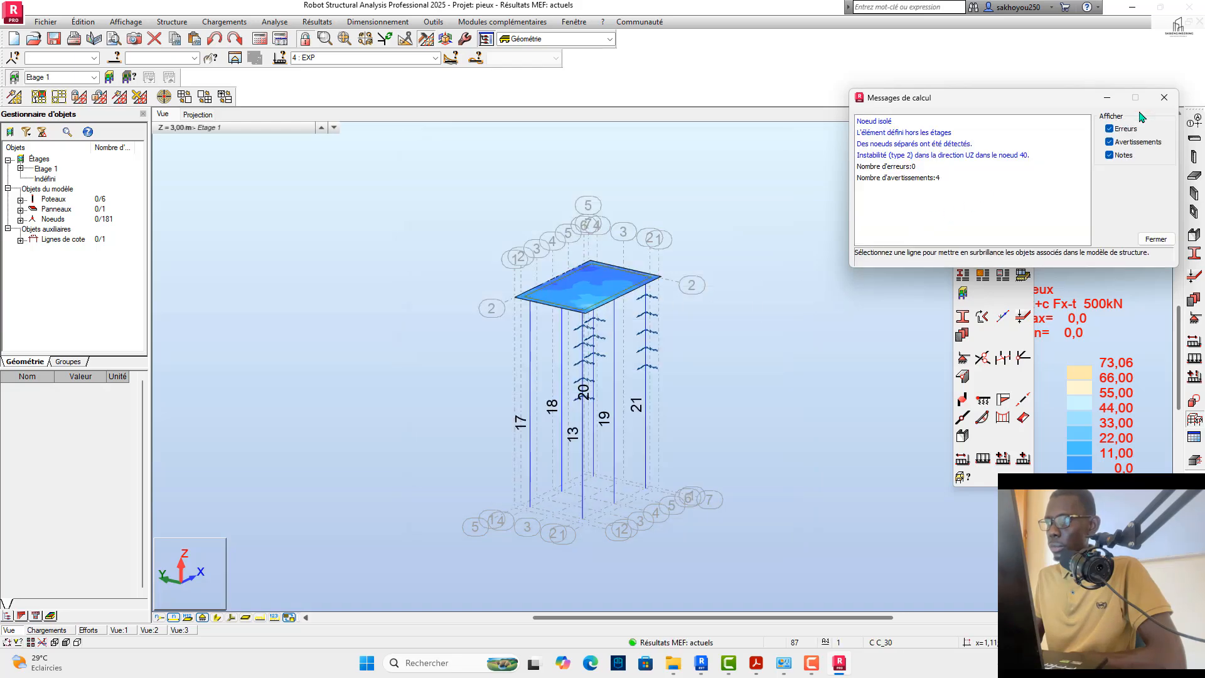
# Step: Close the calculation messages and examine the calculated slab, piles and their lateral spring supports from several sides
pyautogui.click(1164, 98)
pyautogui.scroll(6, 590, 339)
pyautogui.scroll(-1, 568, 314)
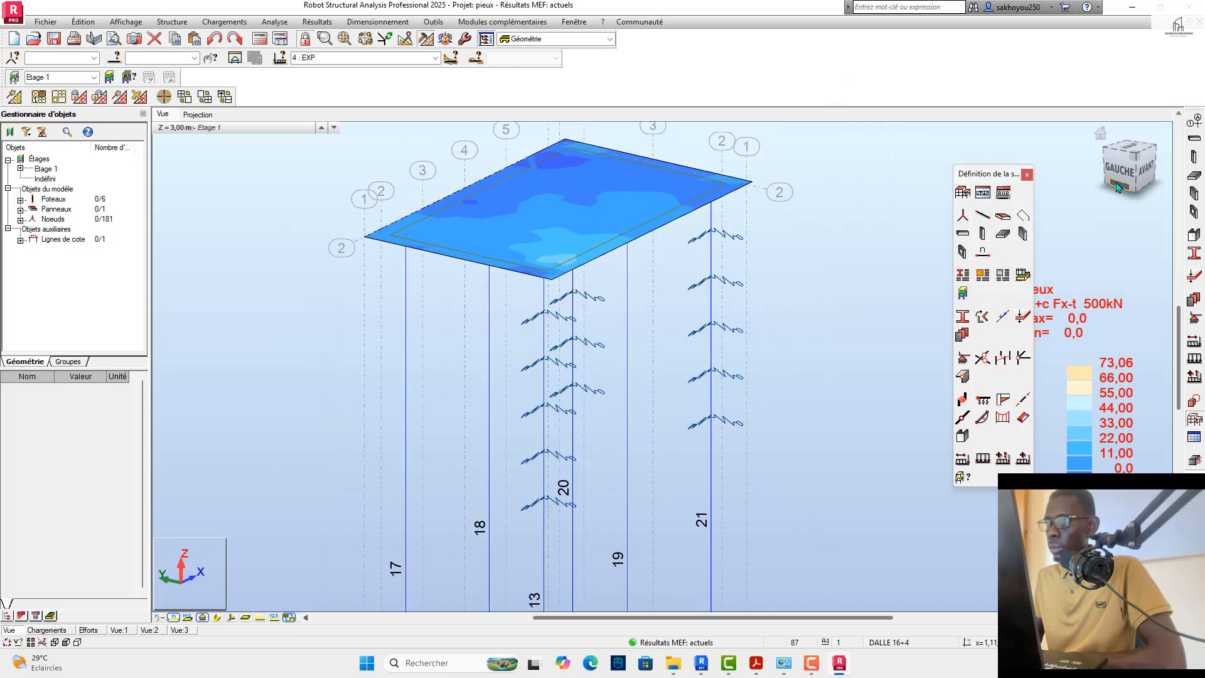
pyautogui.click(1116, 187)
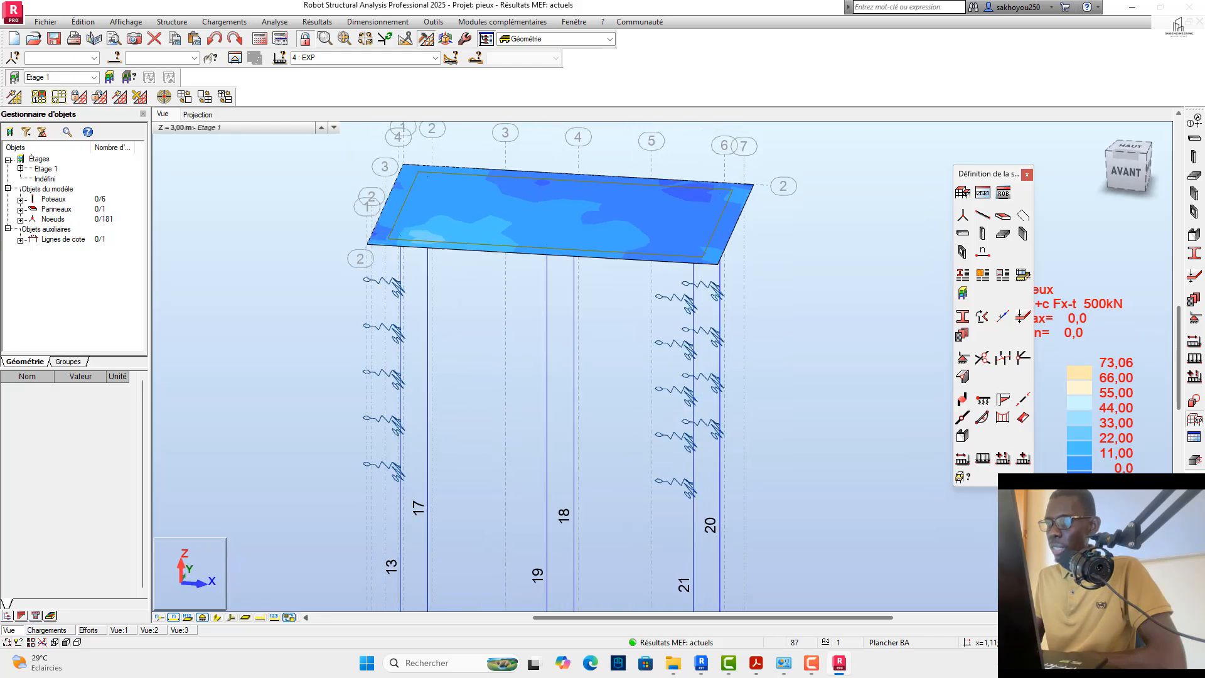
pyautogui.moveTo(1117, 187); pyautogui.dragTo(827, 225)
pyautogui.scroll(-2, 747, 224)
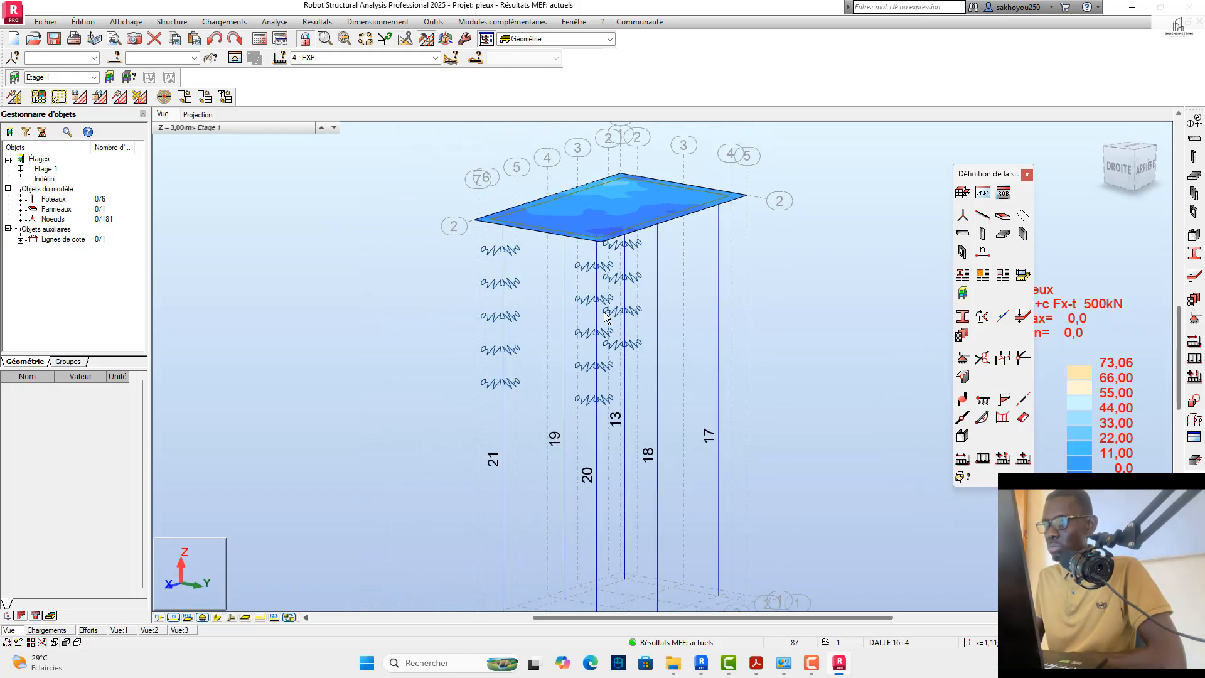
pyautogui.scroll(3, 502, 258)
pyautogui.scroll(-4, 487, 260)
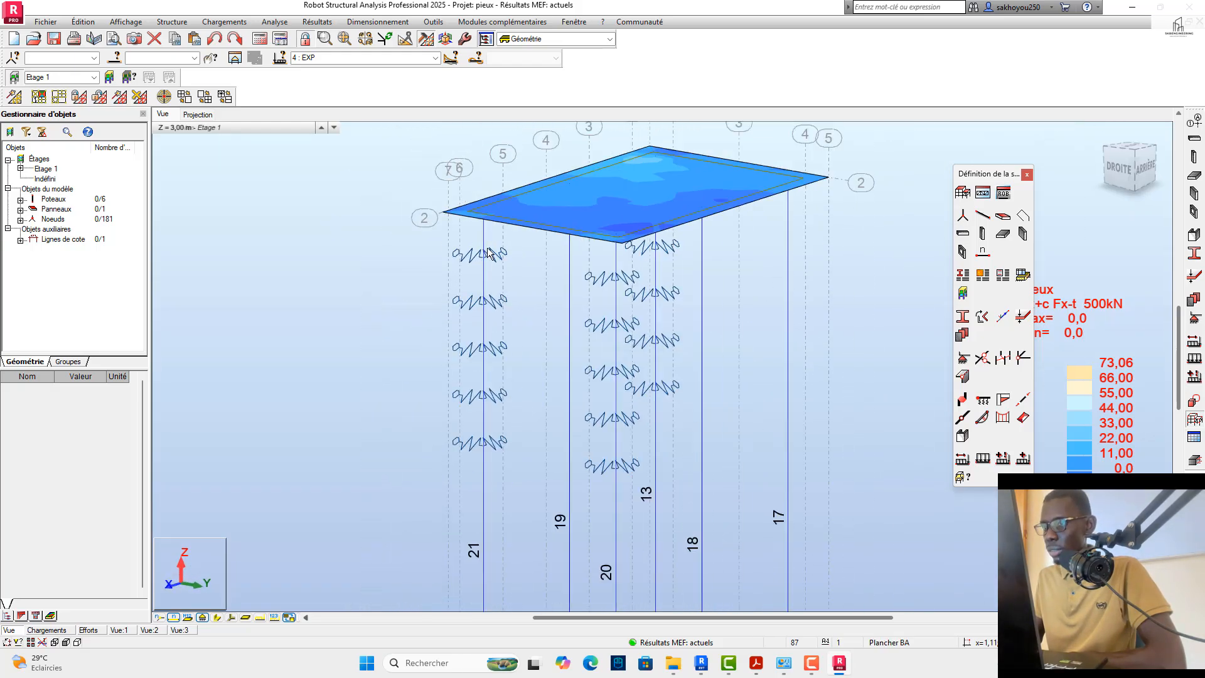
pyautogui.moveTo(1147, 168); pyautogui.dragTo(1145, 189)
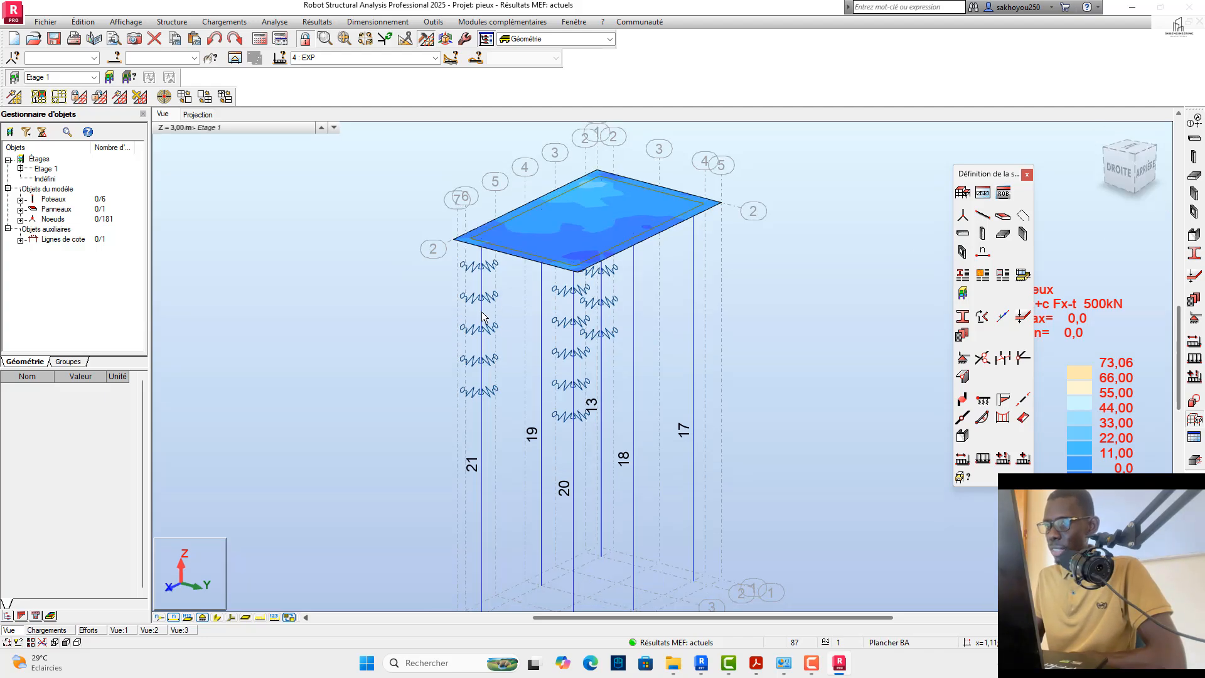
pyautogui.scroll(-3, 488, 383)
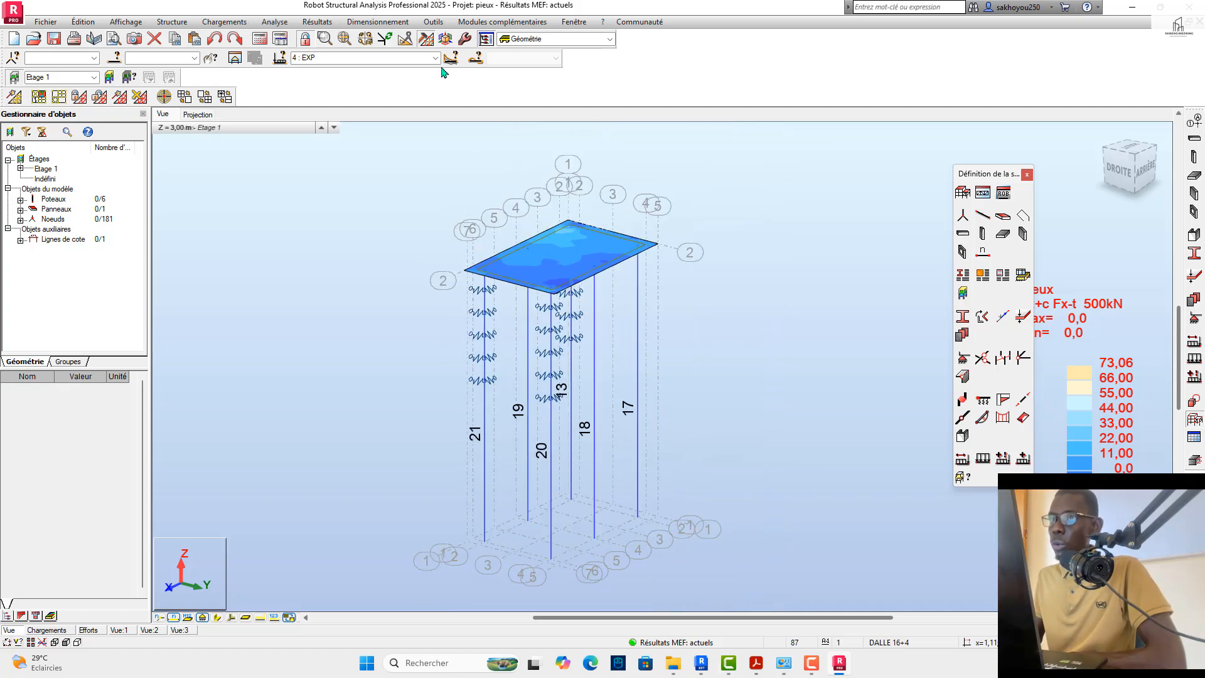
# Step: Display the Force Fx diagram on the piles, review the diagram parameters and show the results for the ELU combination
pyautogui.click(304, 24)
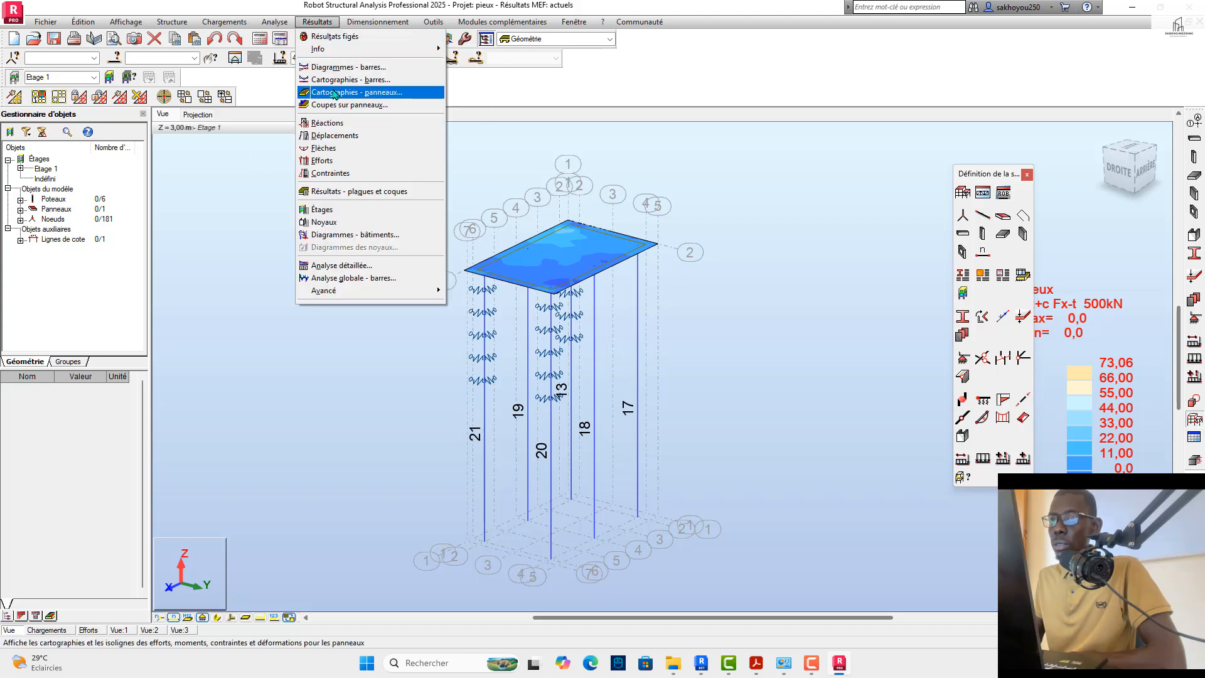
pyautogui.click(336, 68)
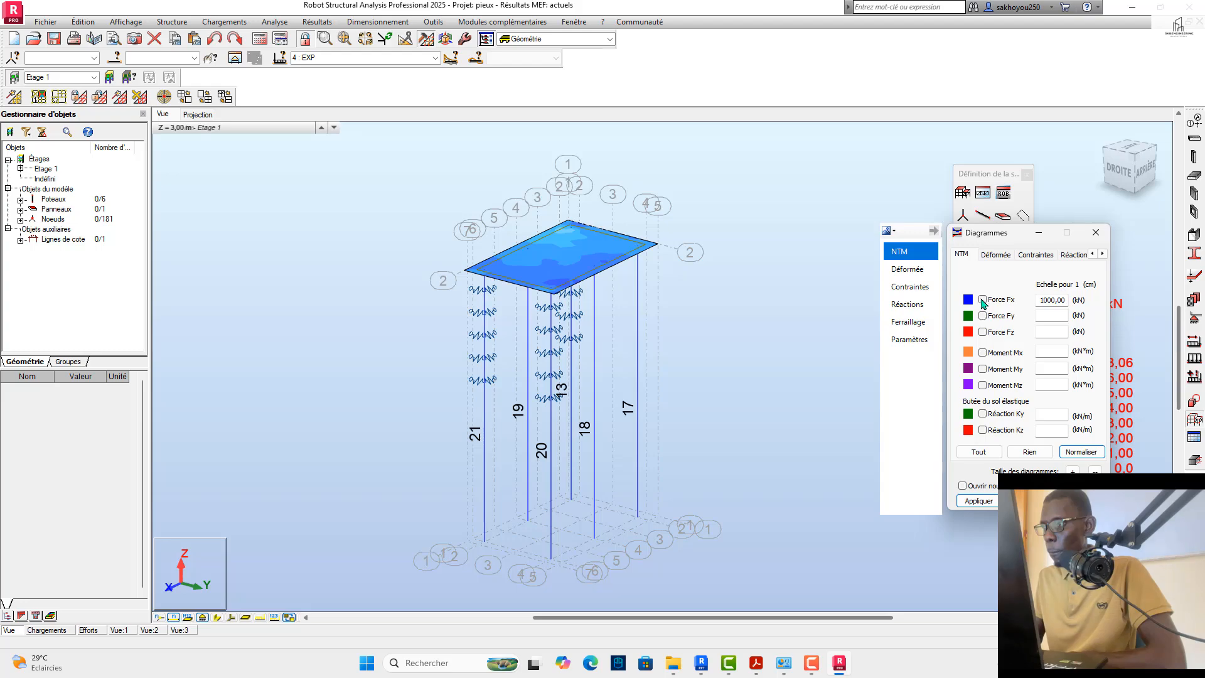
pyautogui.click(977, 501)
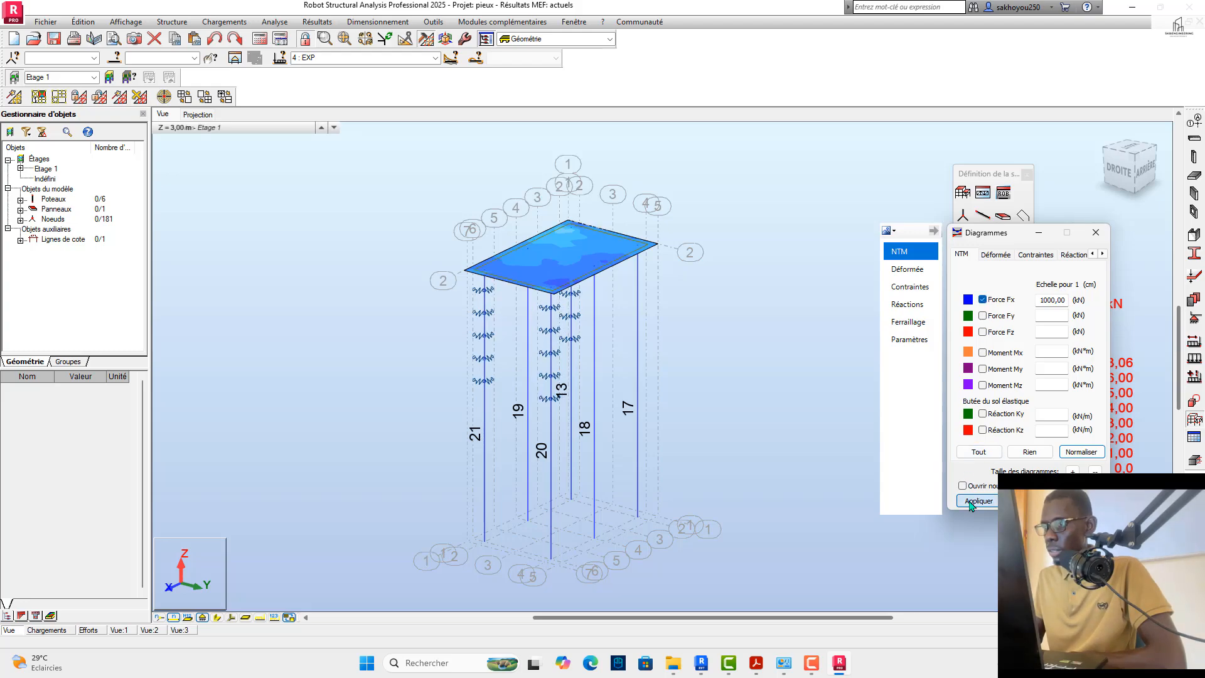
pyautogui.click(914, 342)
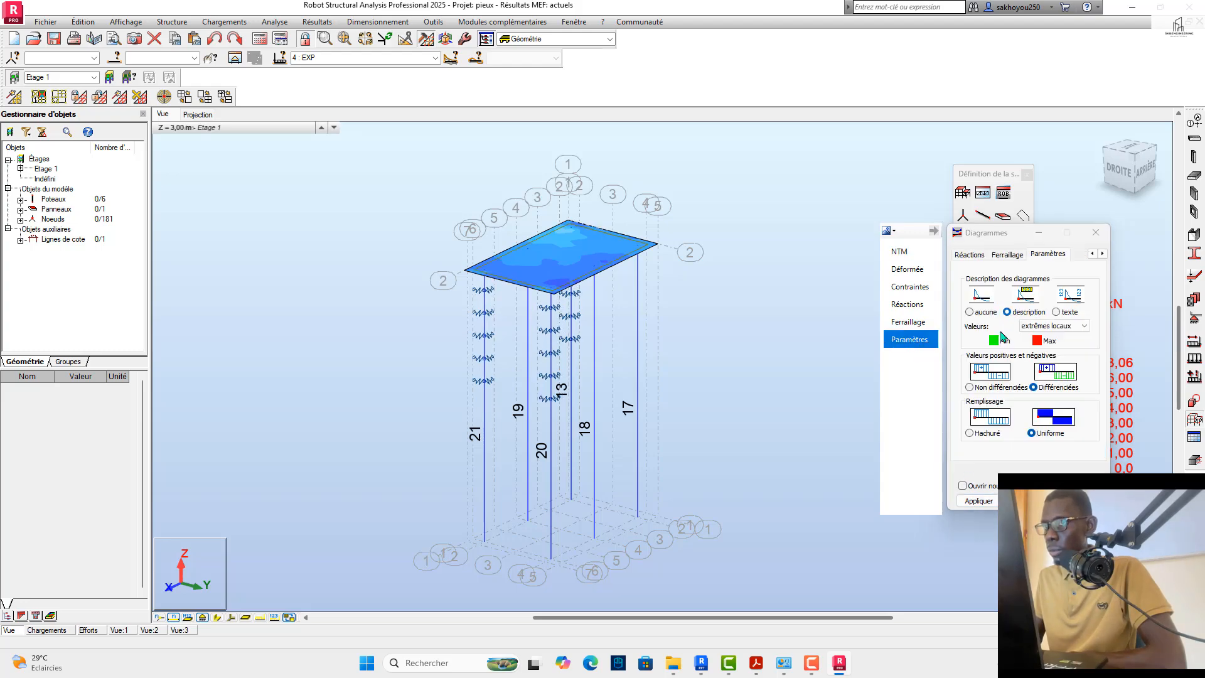
pyautogui.click(435, 58)
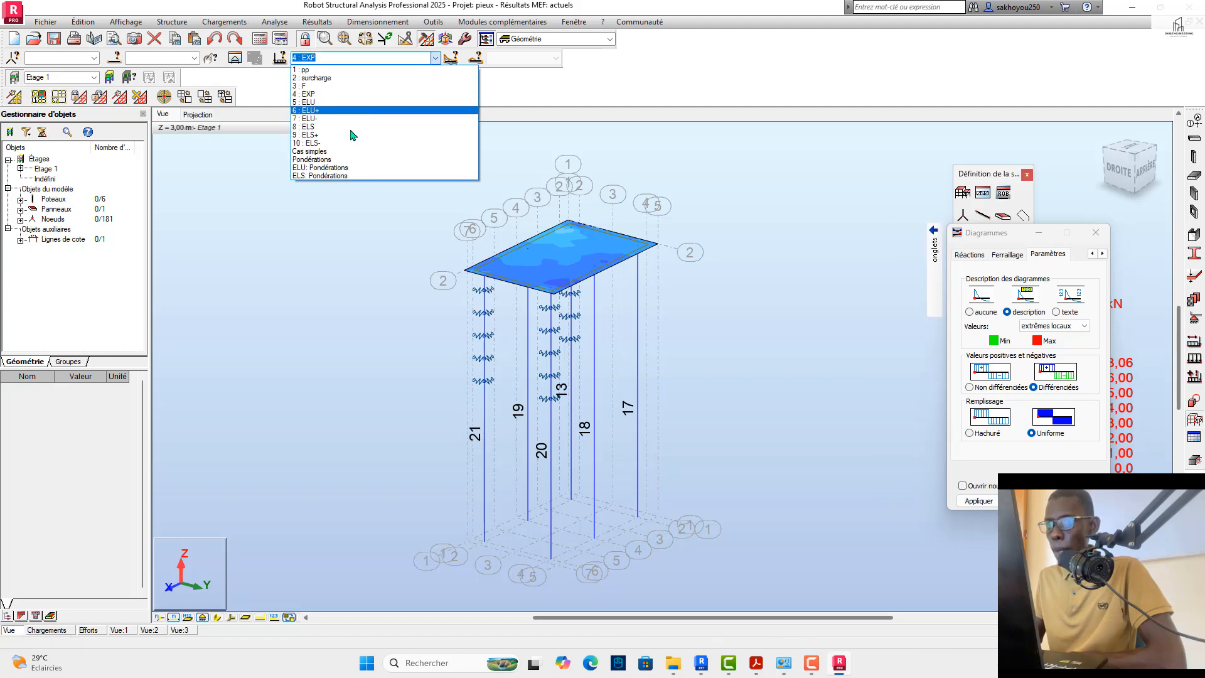
pyautogui.click(331, 103)
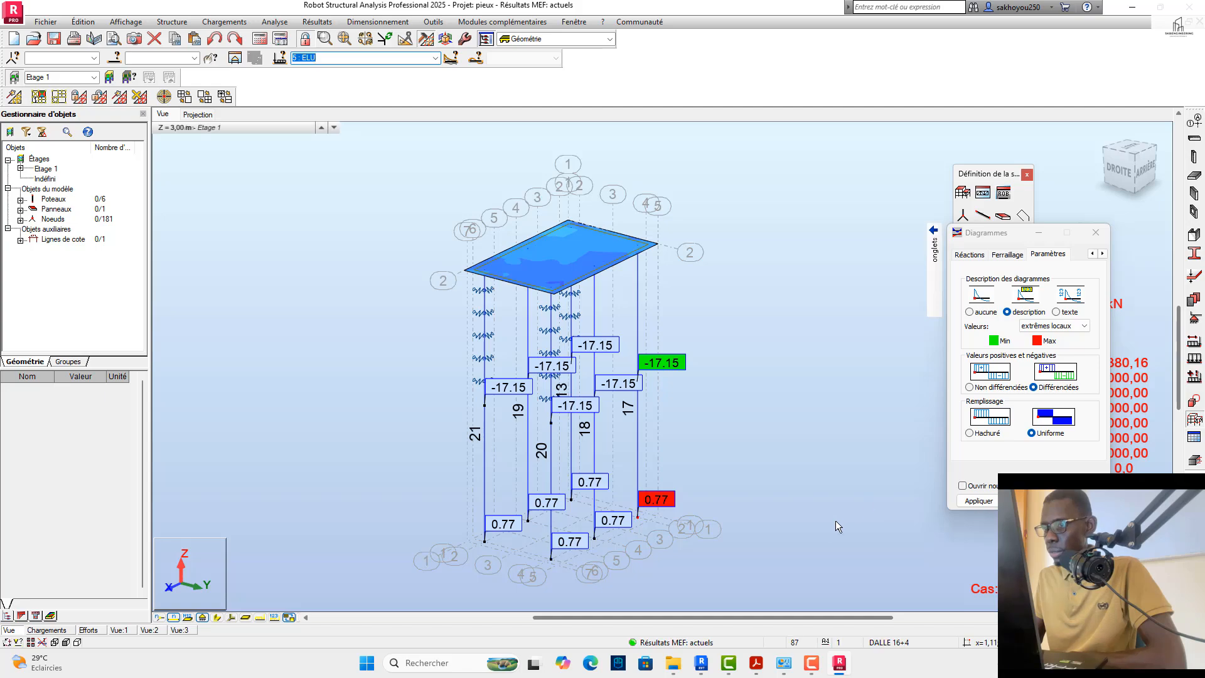
pyautogui.scroll(2, 637, 555)
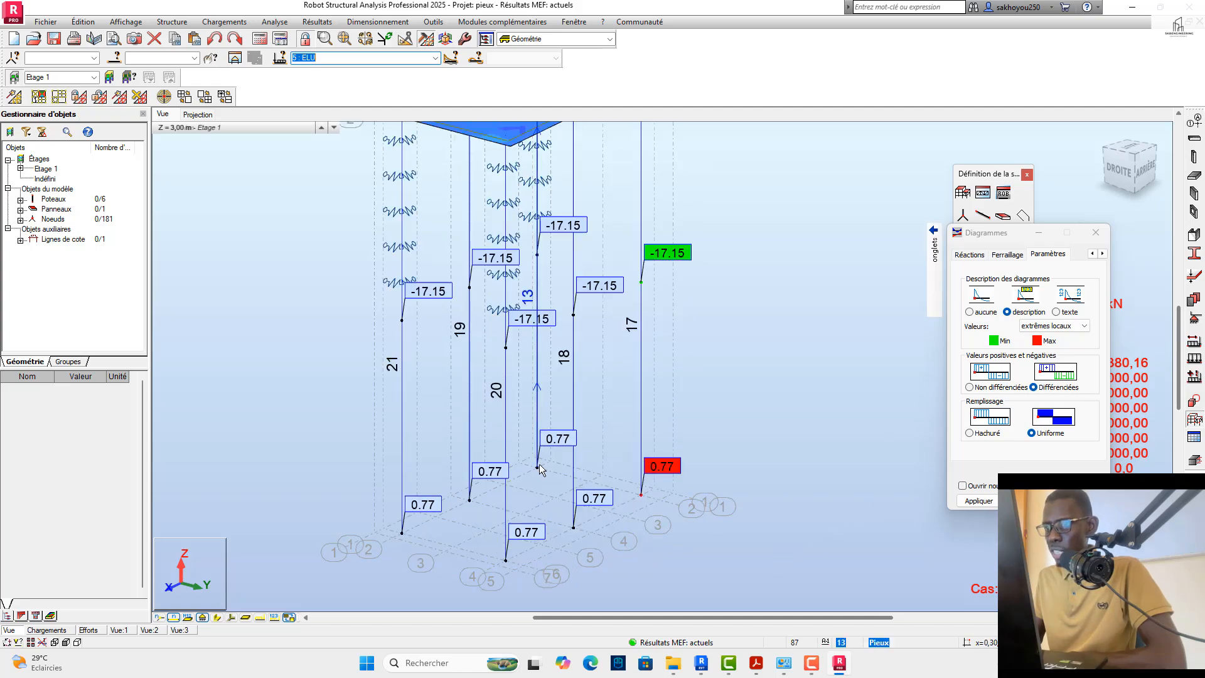
pyautogui.scroll(-1, 533, 538)
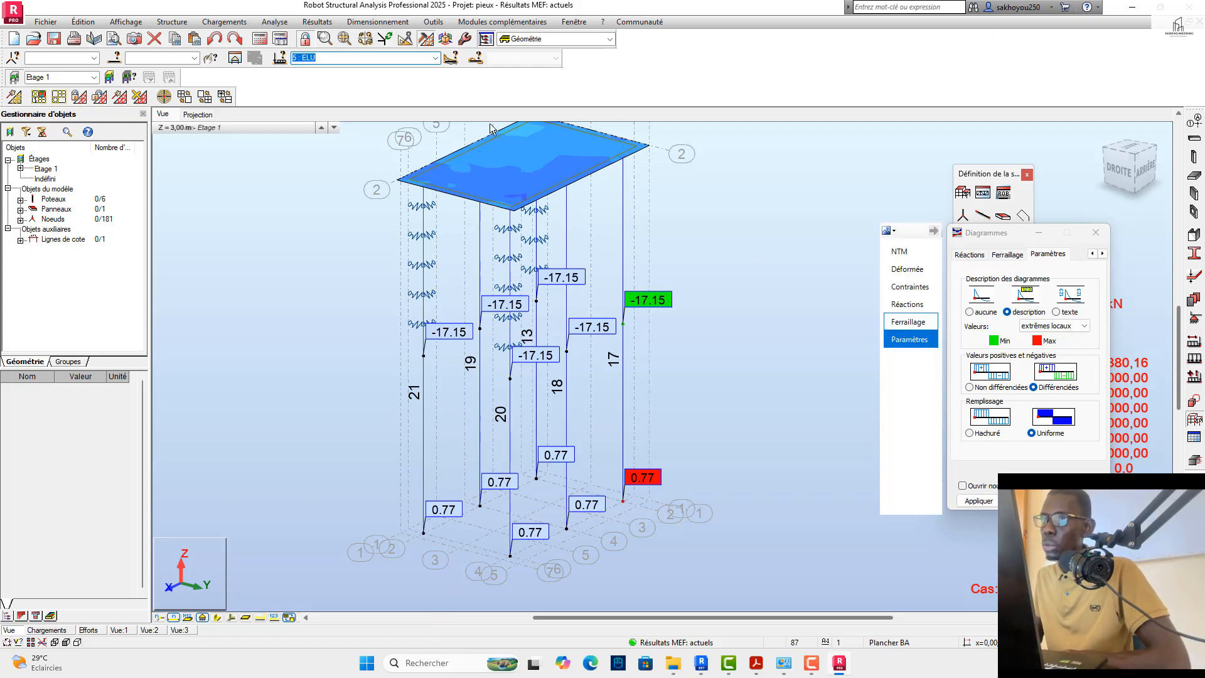
# Step: Switch the results to the ELU+ combination and examine the Fx values along the piles
pyautogui.click(435, 58)
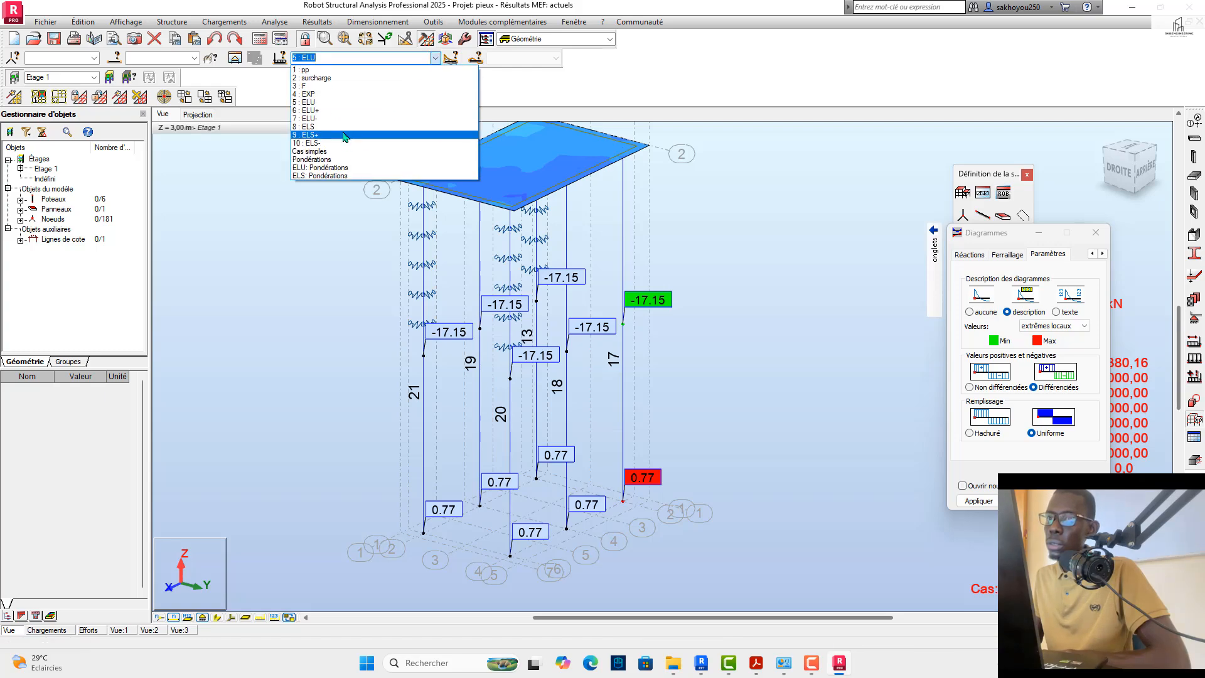
pyautogui.click(332, 111)
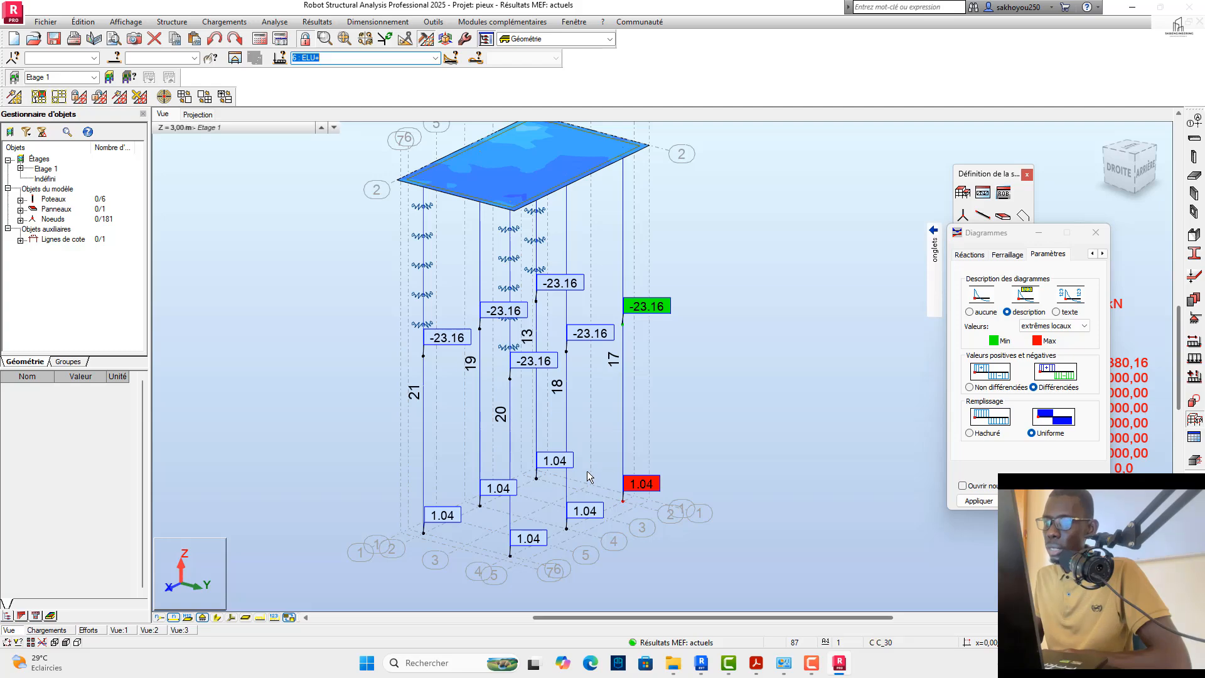
pyautogui.scroll(4, 671, 420)
pyautogui.scroll(-4, 616, 419)
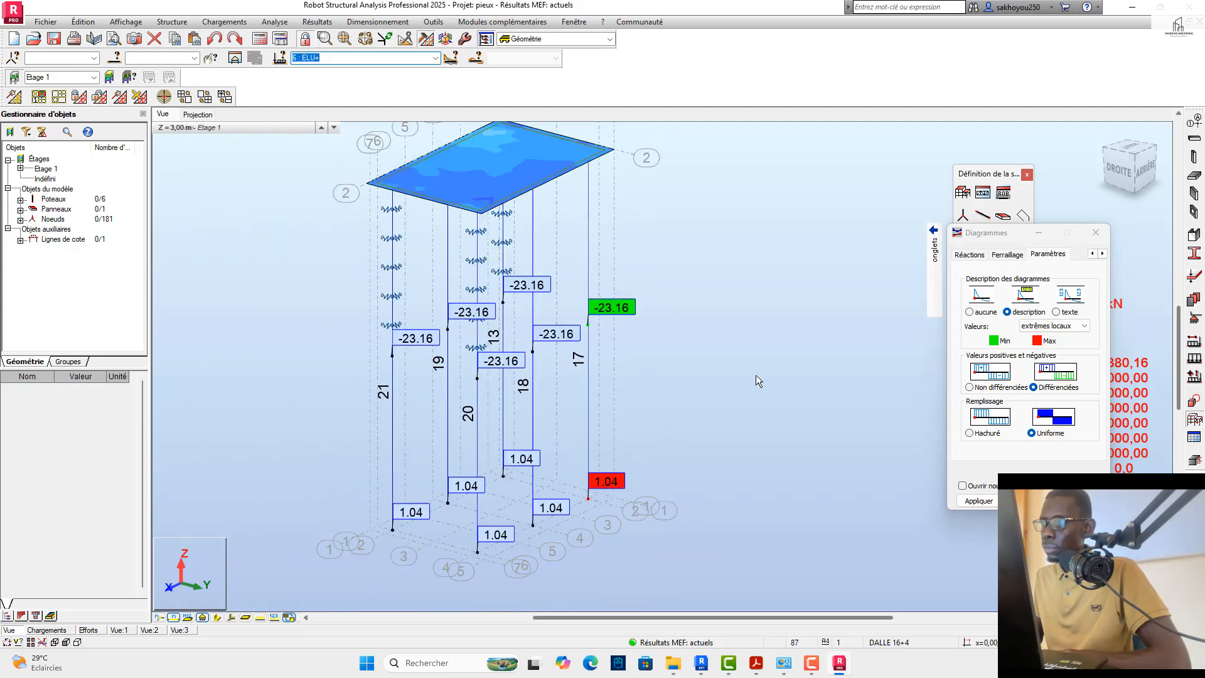
# Step: Look through the reaction and reinforcement diagram options, add the Moment My diagram to the bars and normalise the diagram scales
pyautogui.click(972, 254)
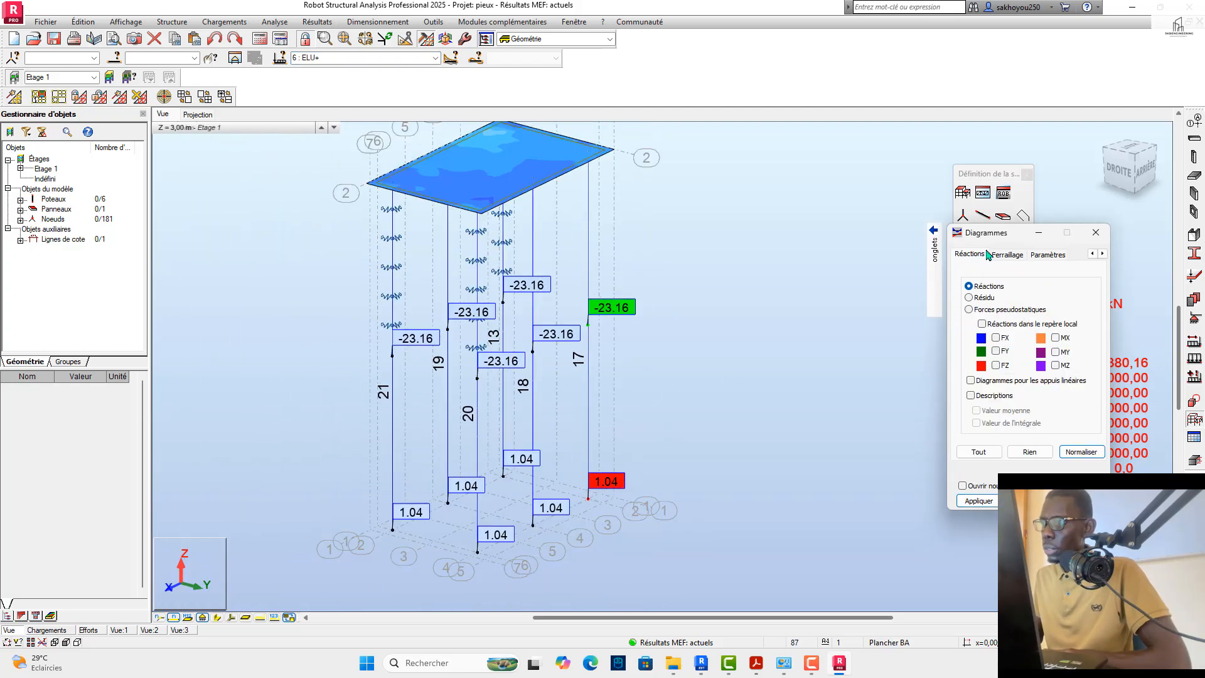
pyautogui.click(1003, 254)
pyautogui.click(934, 251)
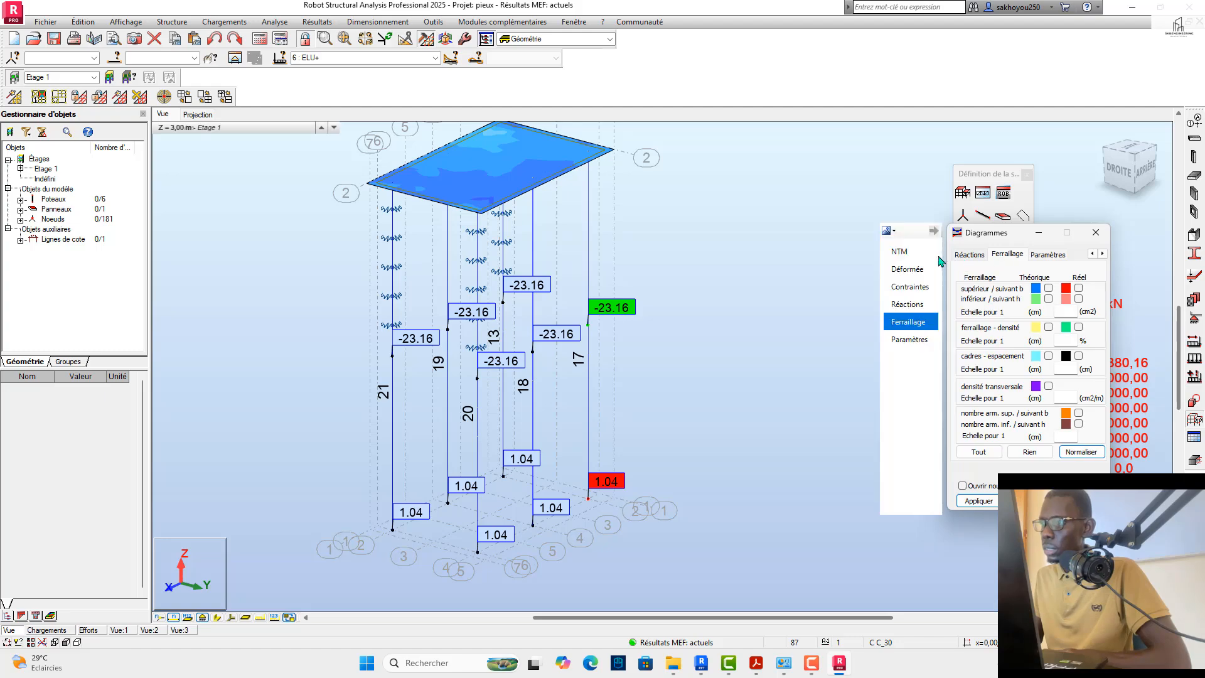
pyautogui.click(901, 252)
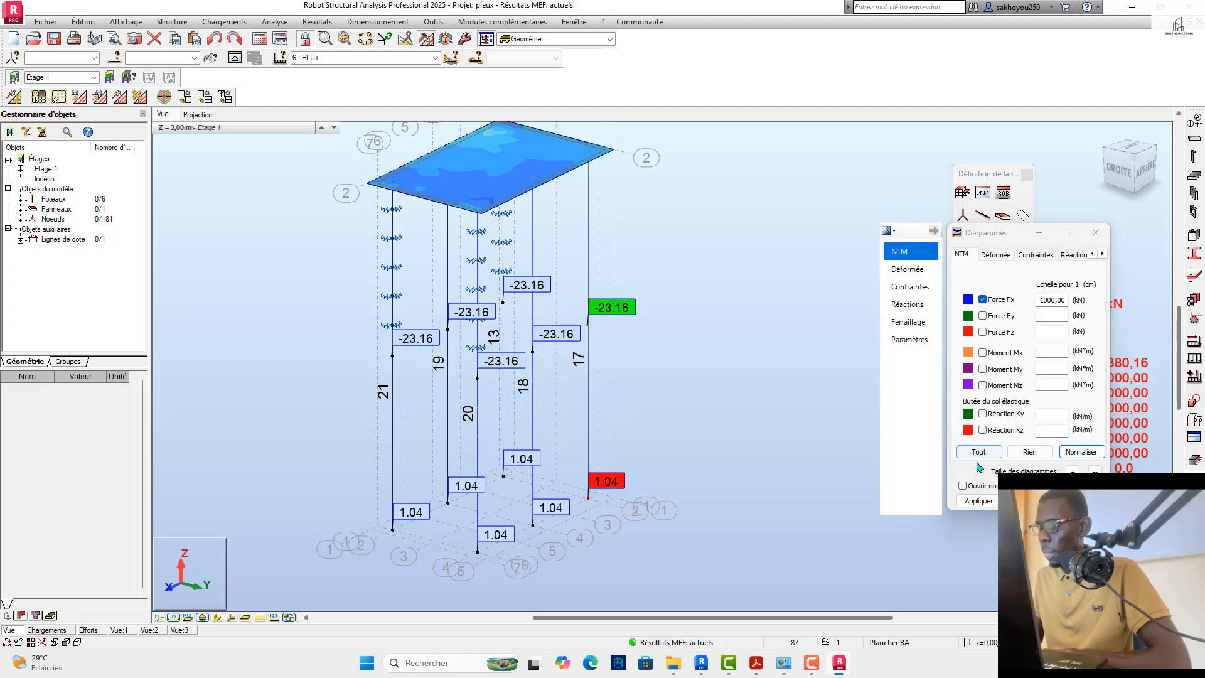
pyautogui.click(983, 370)
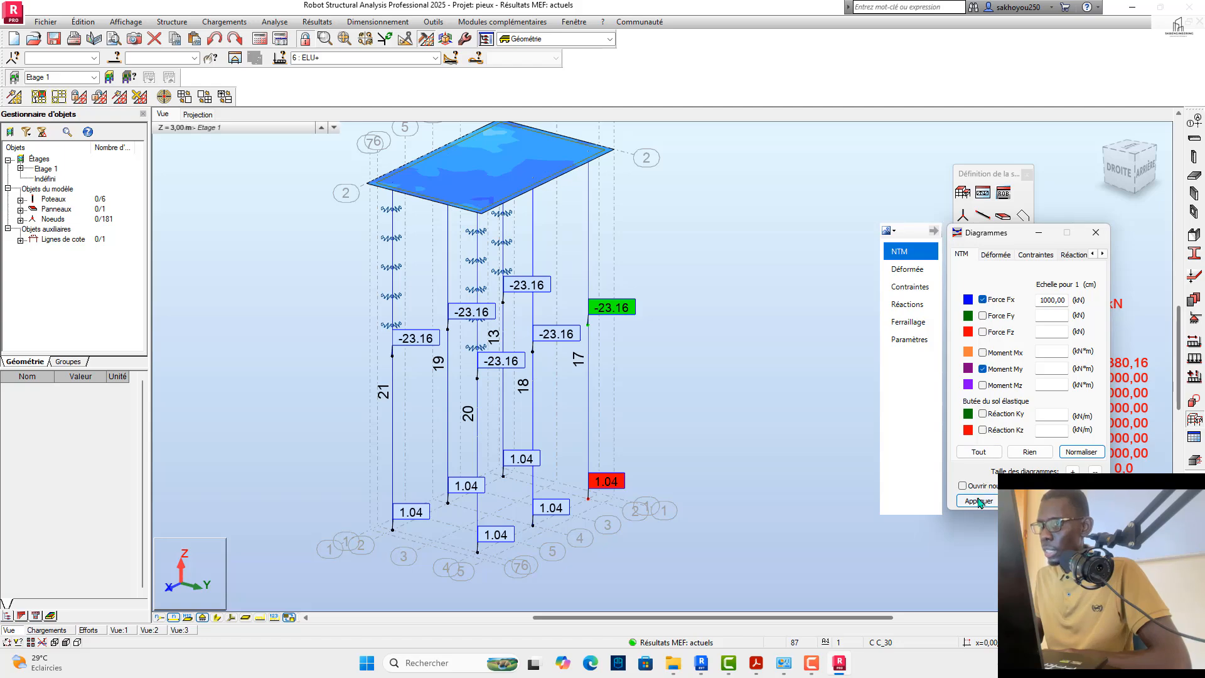
pyautogui.click(979, 502)
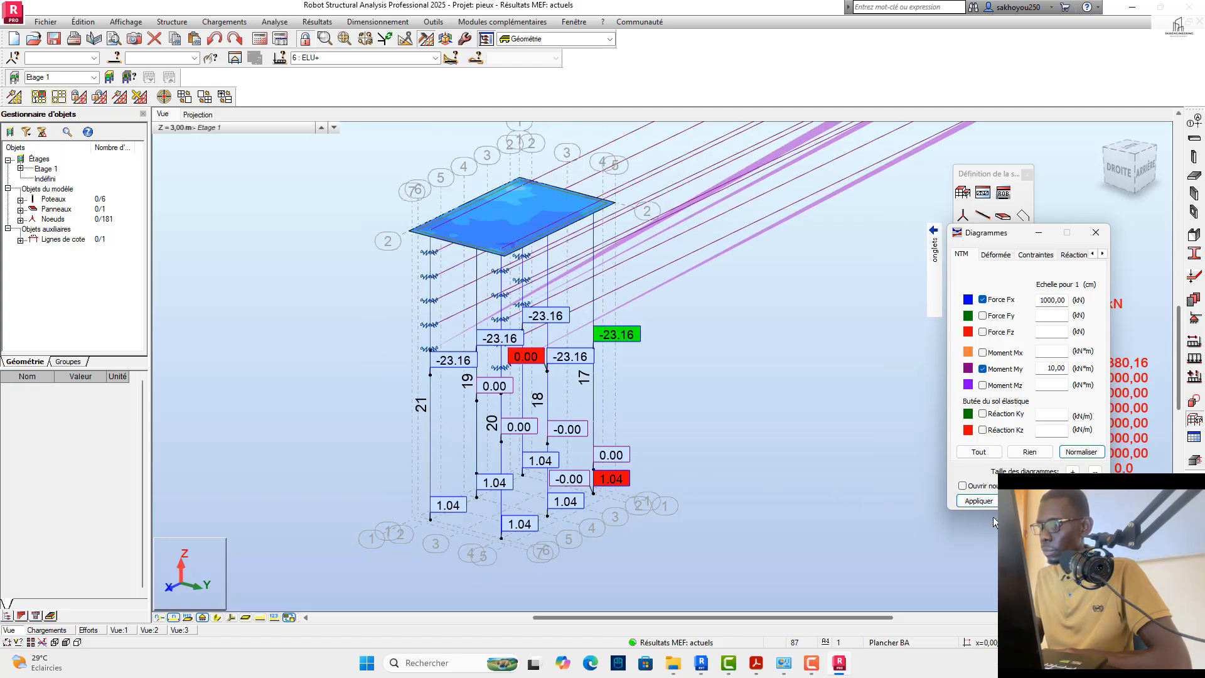
pyautogui.click(1074, 453)
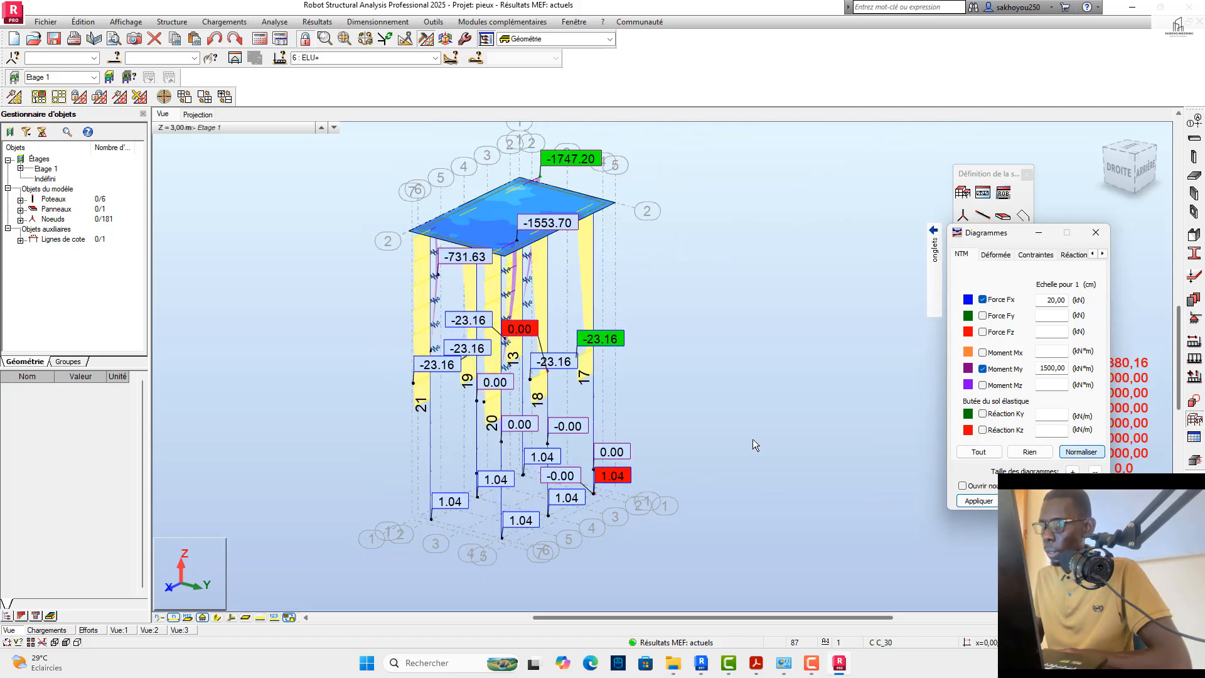
# Step: Inspect the combined Fx and My diagrams from both sides of the model and remove Force Fx from the display
pyautogui.moveTo(1139, 178); pyautogui.dragTo(998, 178)
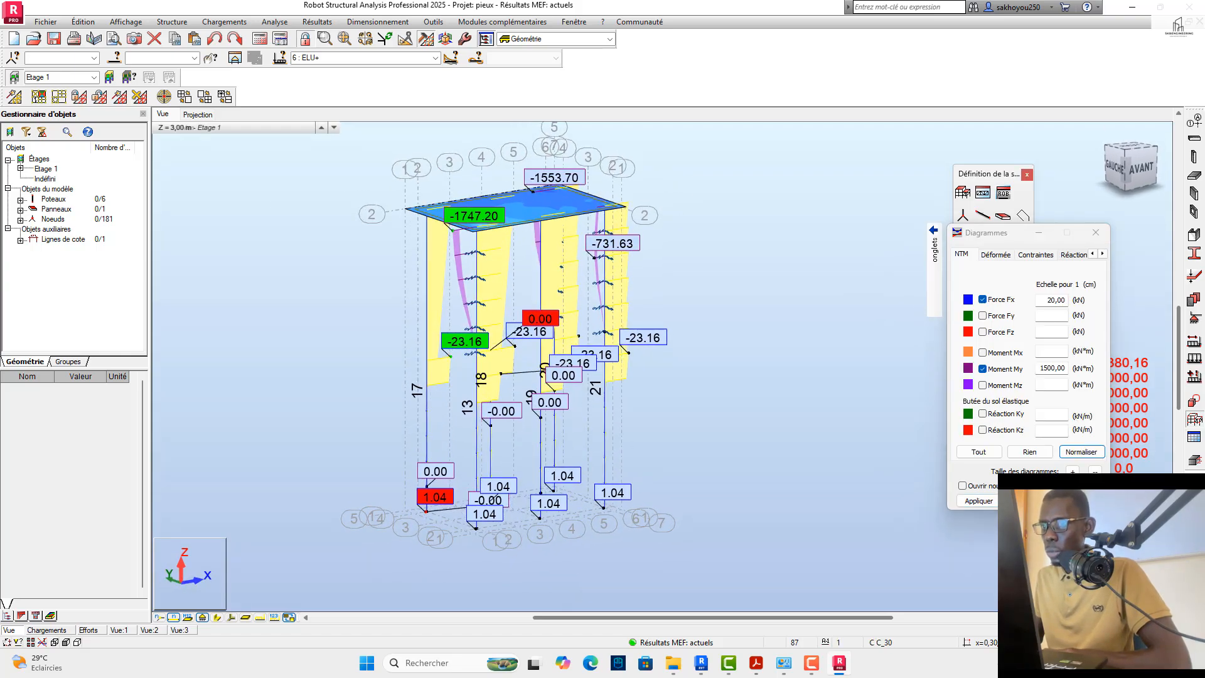
pyautogui.moveTo(571, 203); pyautogui.dragTo(778, 212)
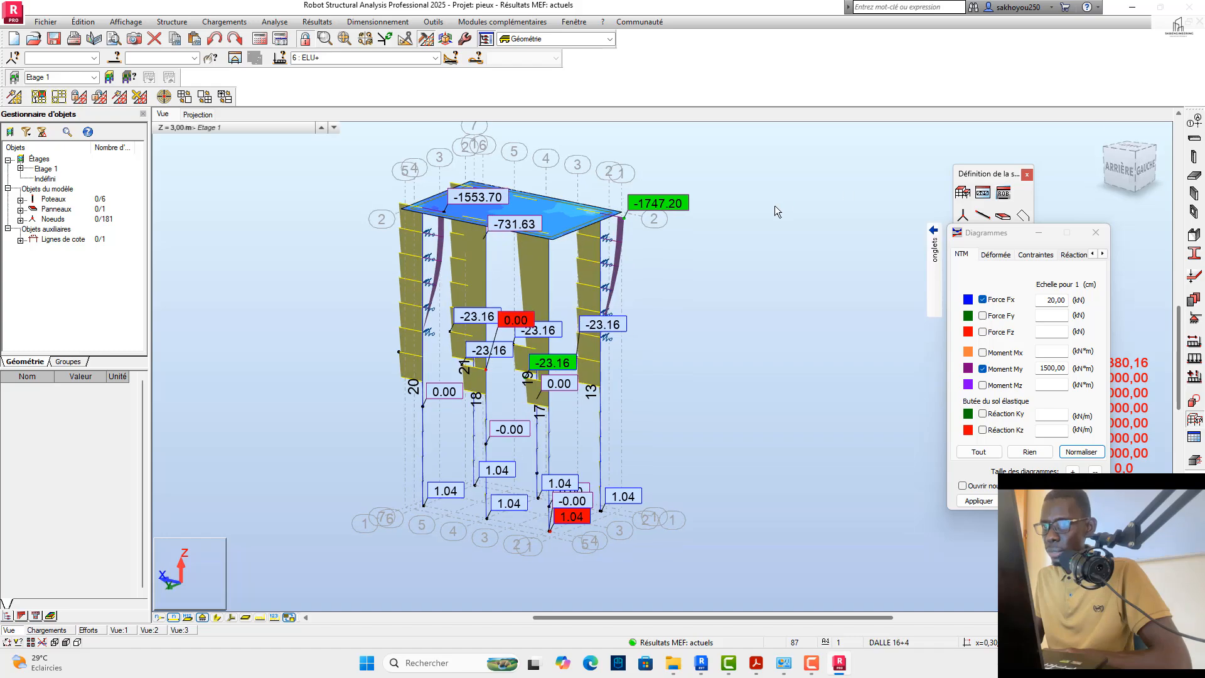
pyautogui.scroll(4, 614, 295)
pyautogui.scroll(-3, 612, 246)
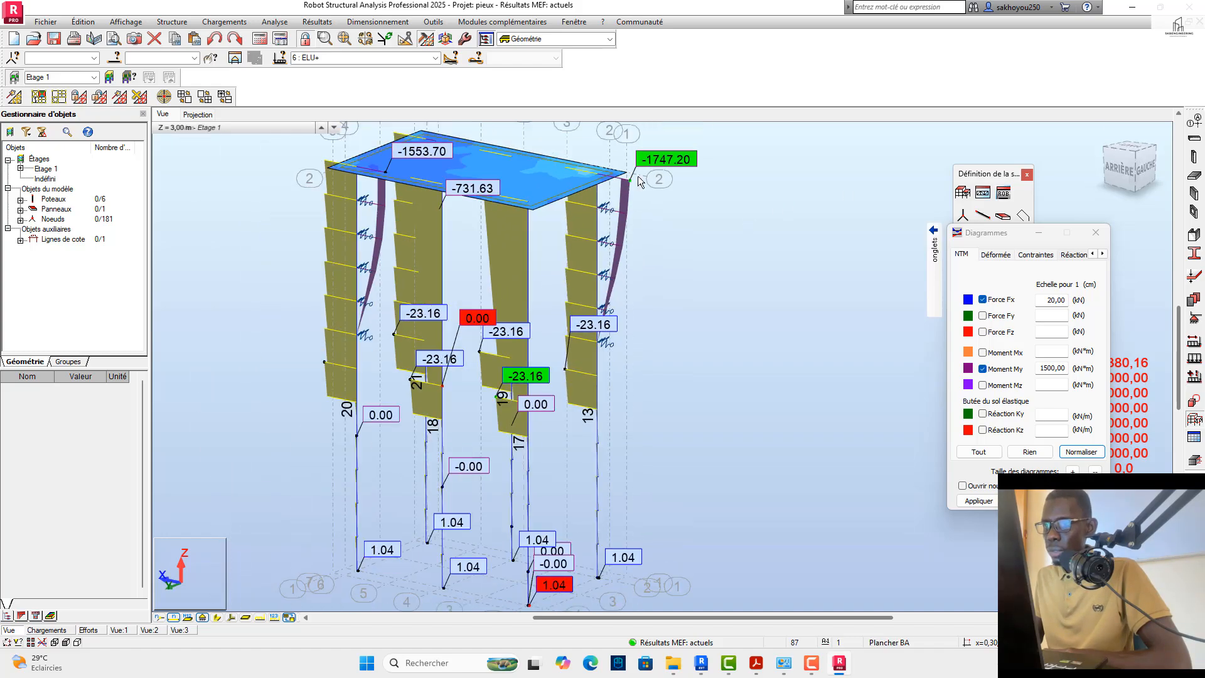
pyautogui.click(983, 300)
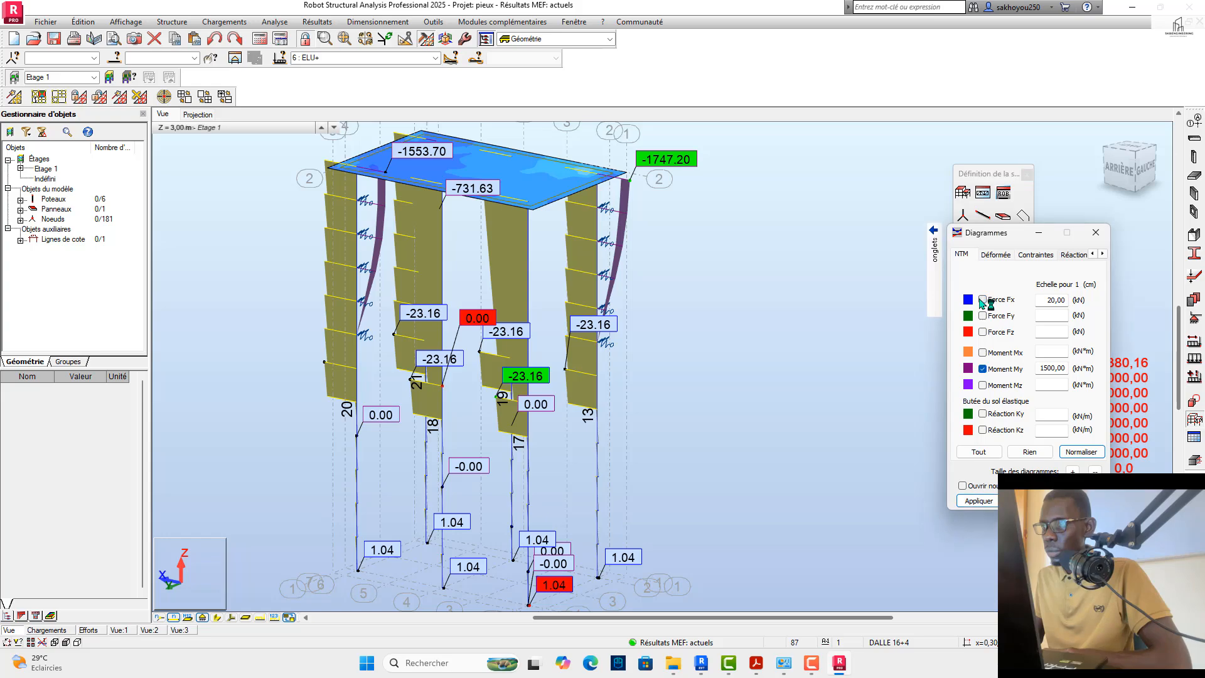
pyautogui.click(974, 500)
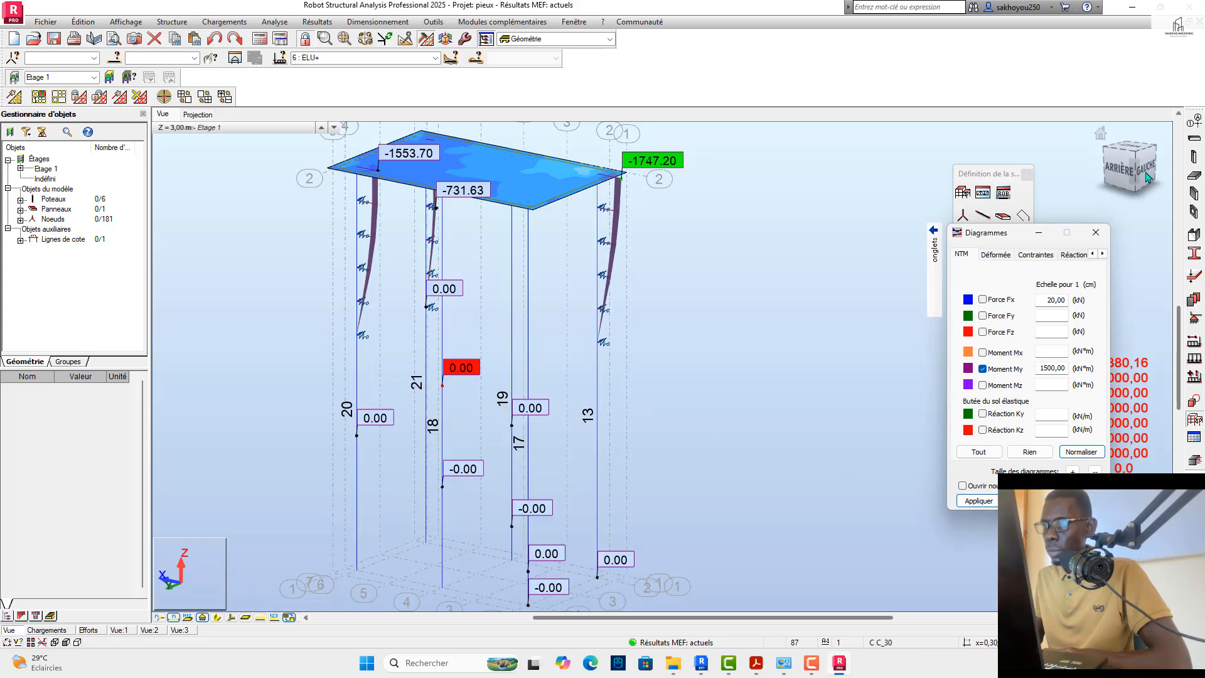
# Step: Examine the My moments on the piles up close and compare them for ELU, ELU: Pondérations and the EXP case
pyautogui.moveTo(1146, 169); pyautogui.dragTo(1055, 177)
pyautogui.scroll(3, 636, 230)
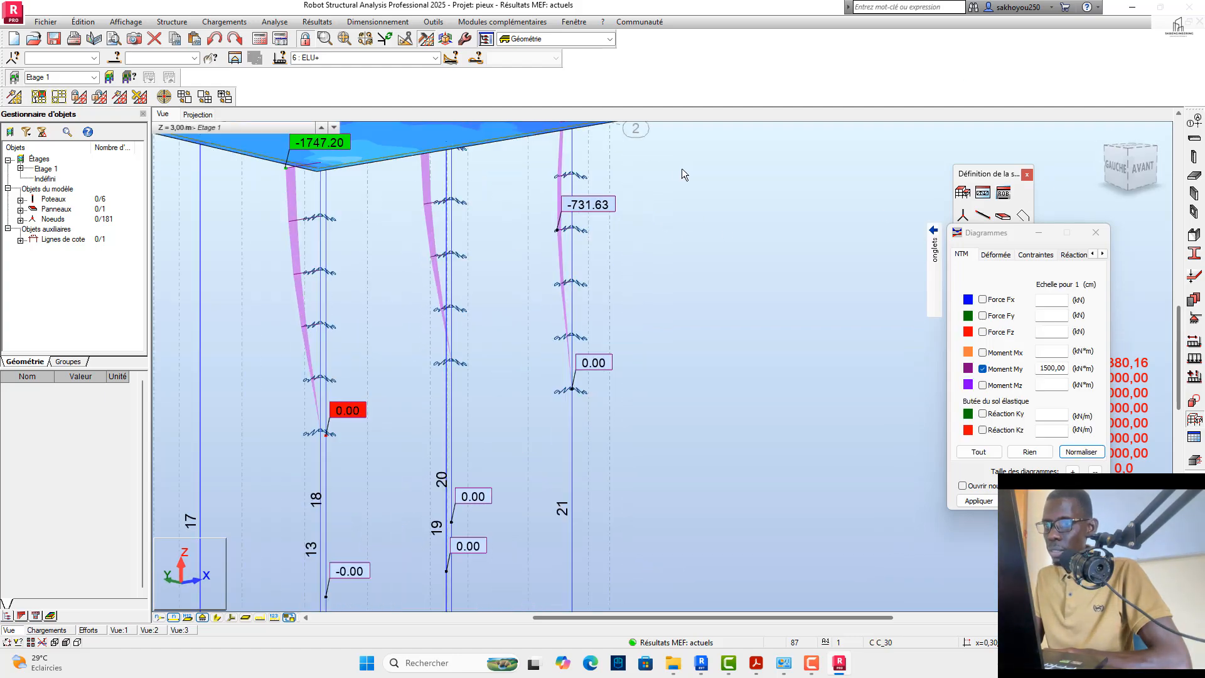
pyautogui.scroll(-4, 474, 299)
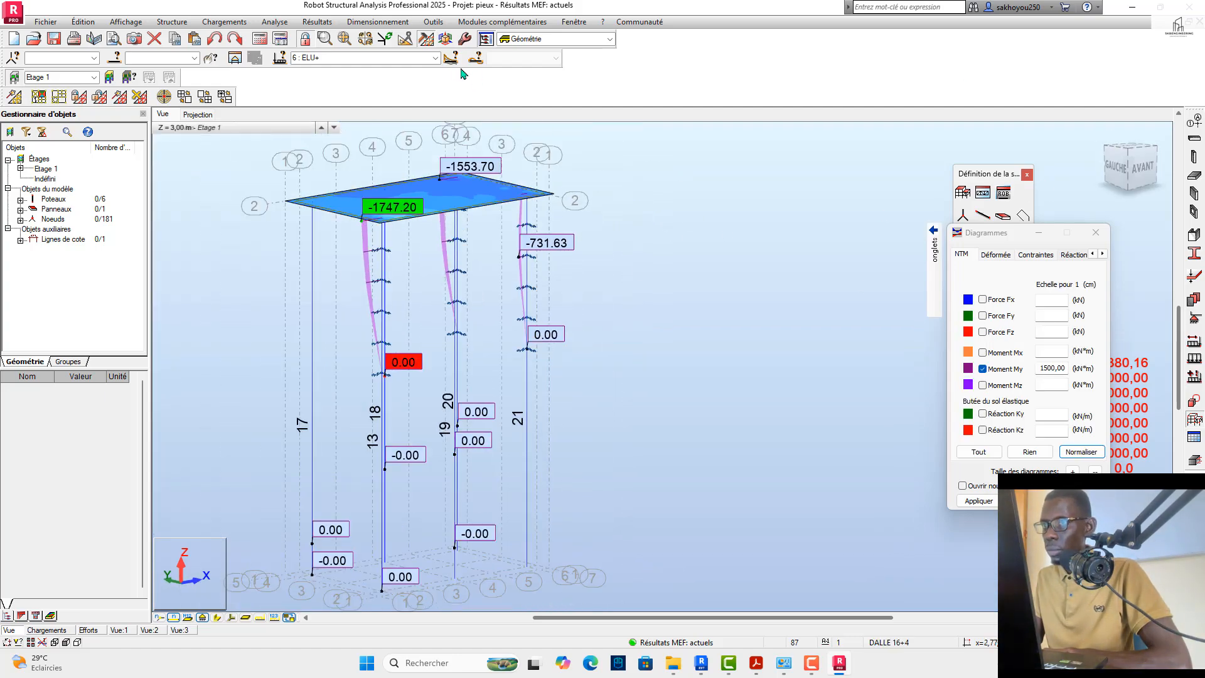
pyautogui.click(435, 58)
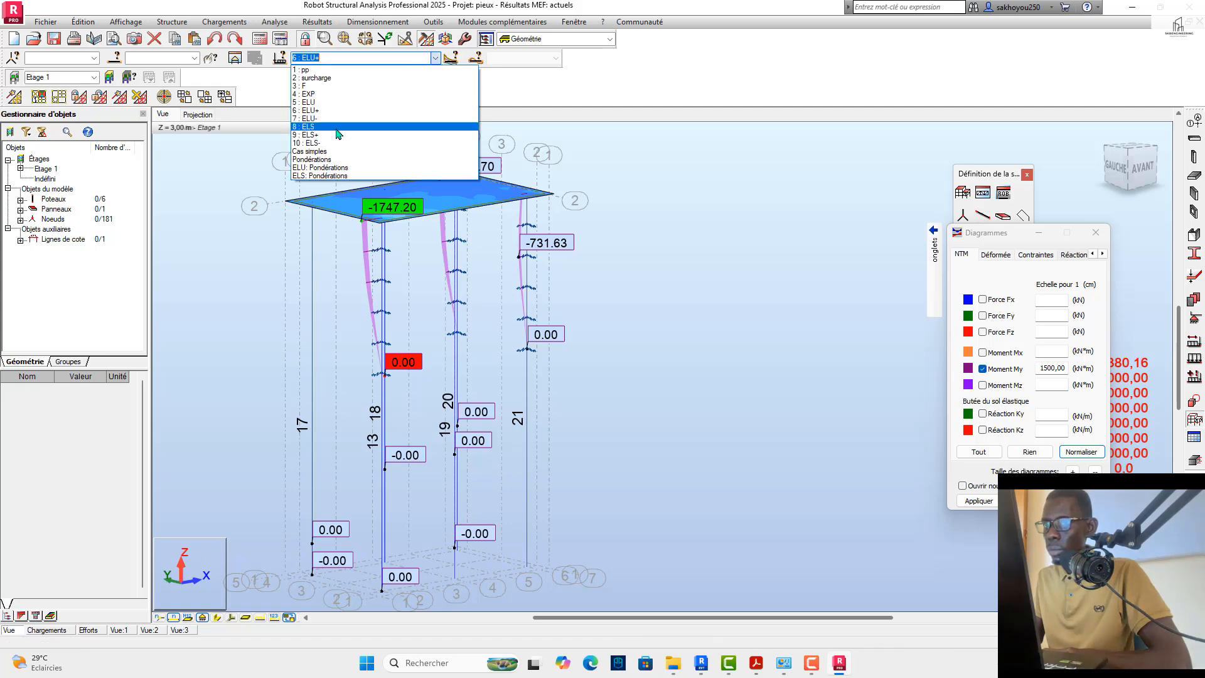
pyautogui.click(323, 103)
pyautogui.click(436, 58)
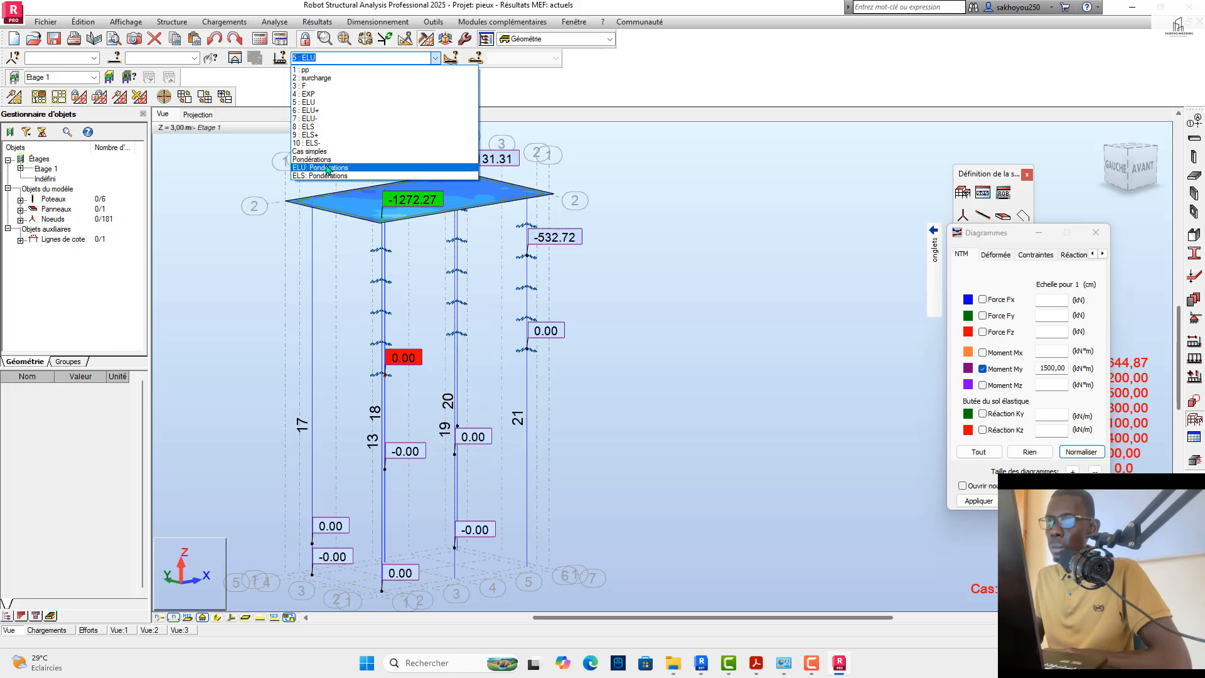
pyautogui.click(327, 169)
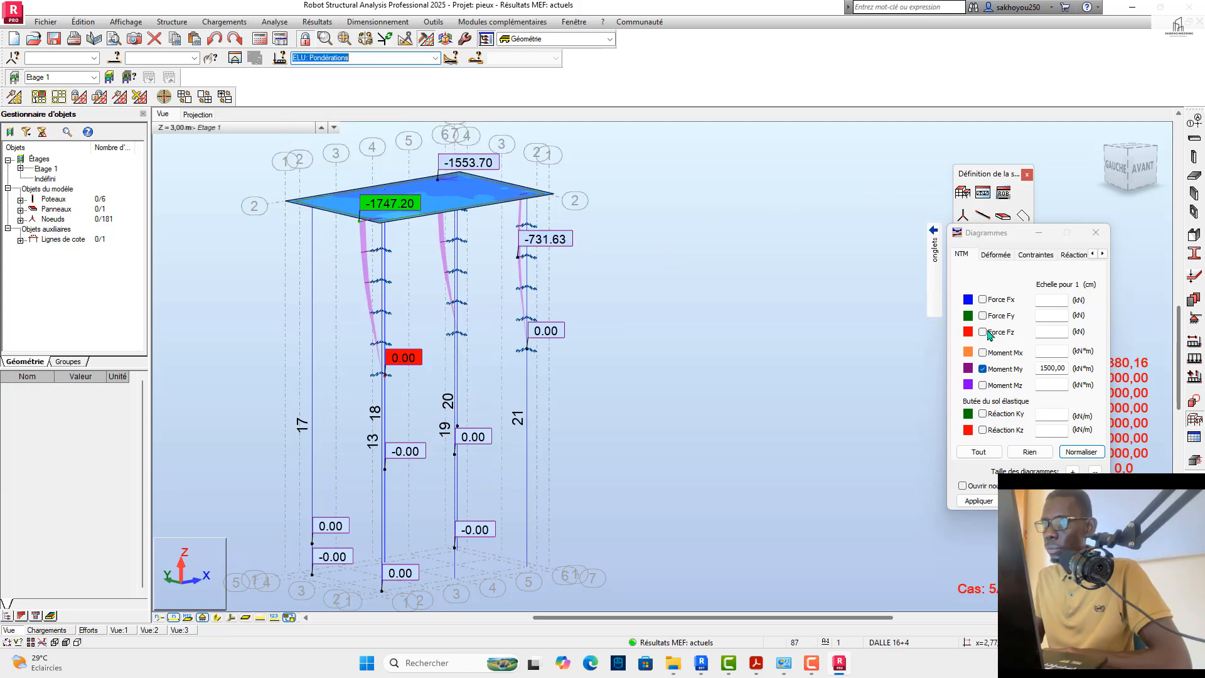
pyautogui.click(435, 58)
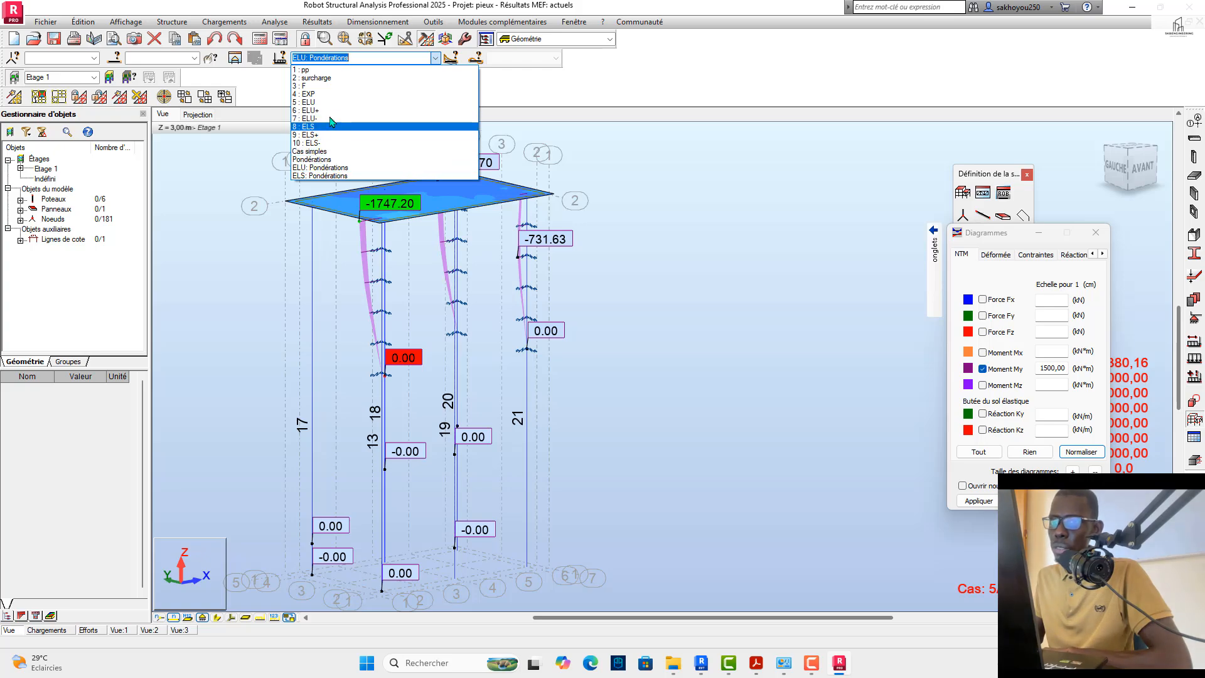
pyautogui.click(308, 94)
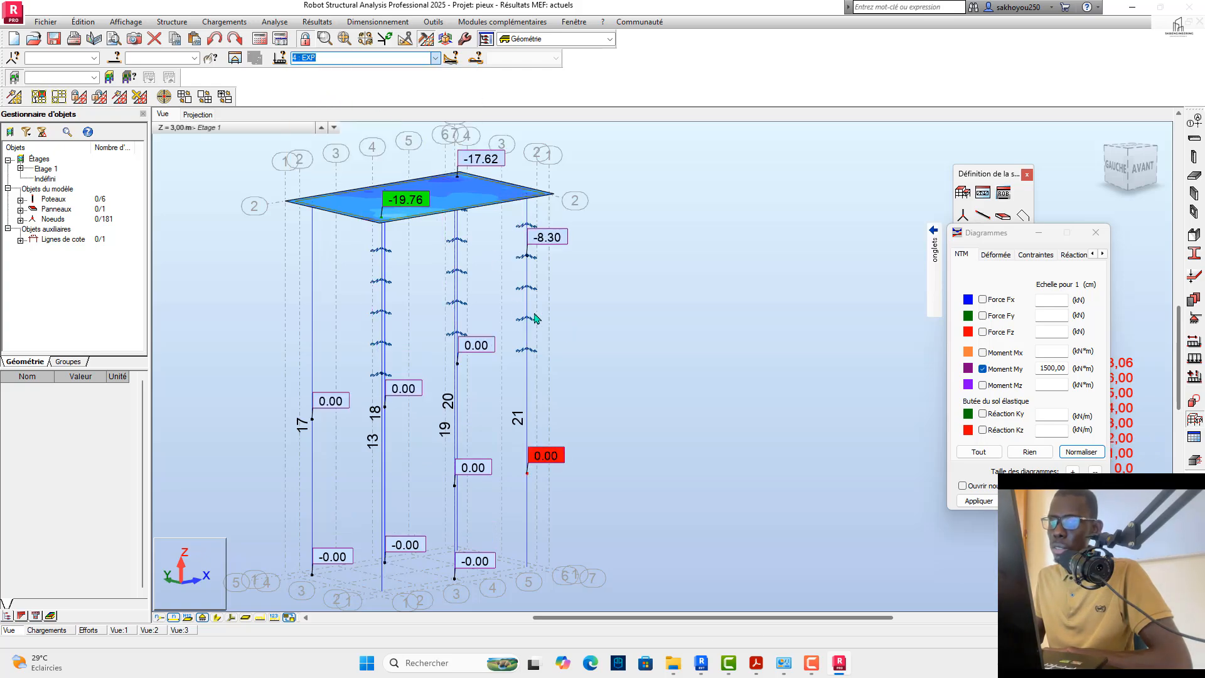
# Step: Set the diagram value labels to toutes, apply them and examine the My values along all piles
pyautogui.scroll(2, 524, 523)
pyautogui.scroll(2, 522, 519)
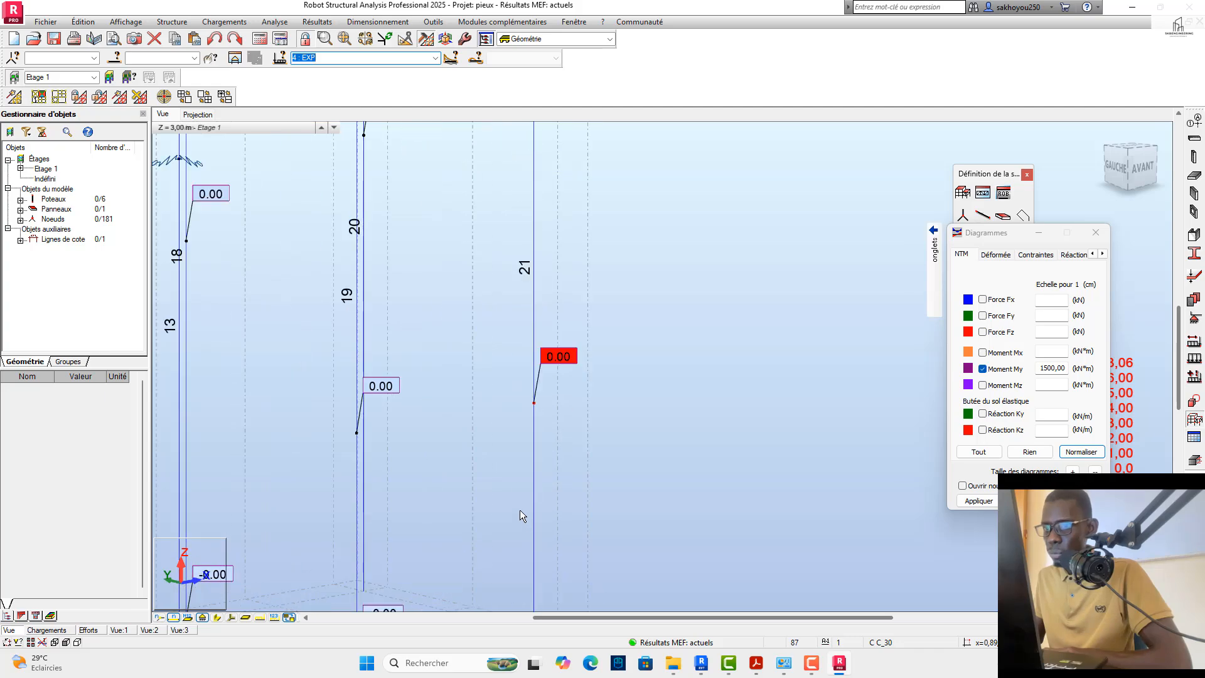
pyautogui.moveTo(934, 280)
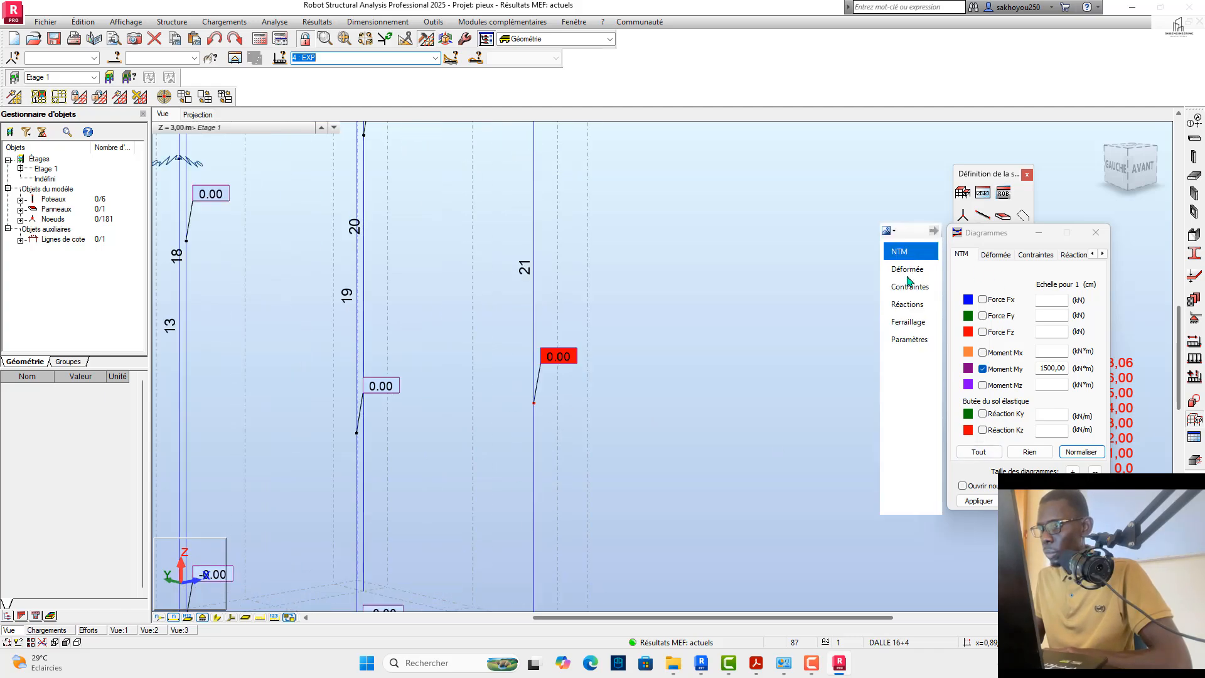
pyautogui.click(904, 342)
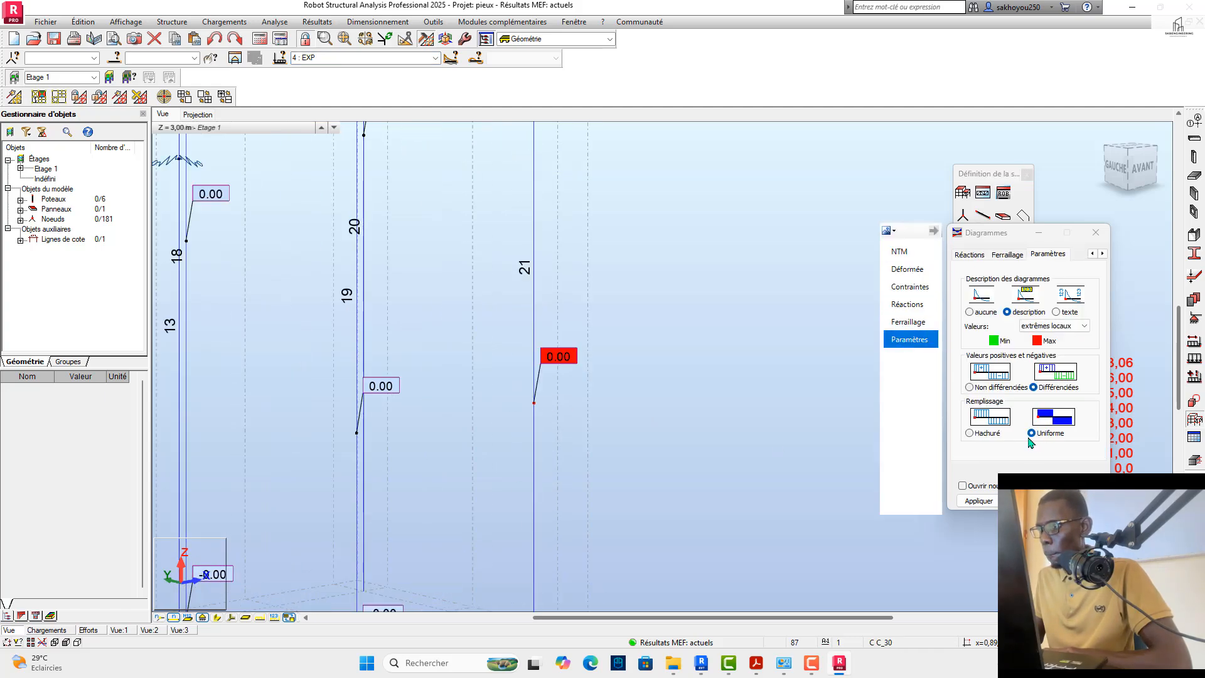
pyautogui.click(1033, 326)
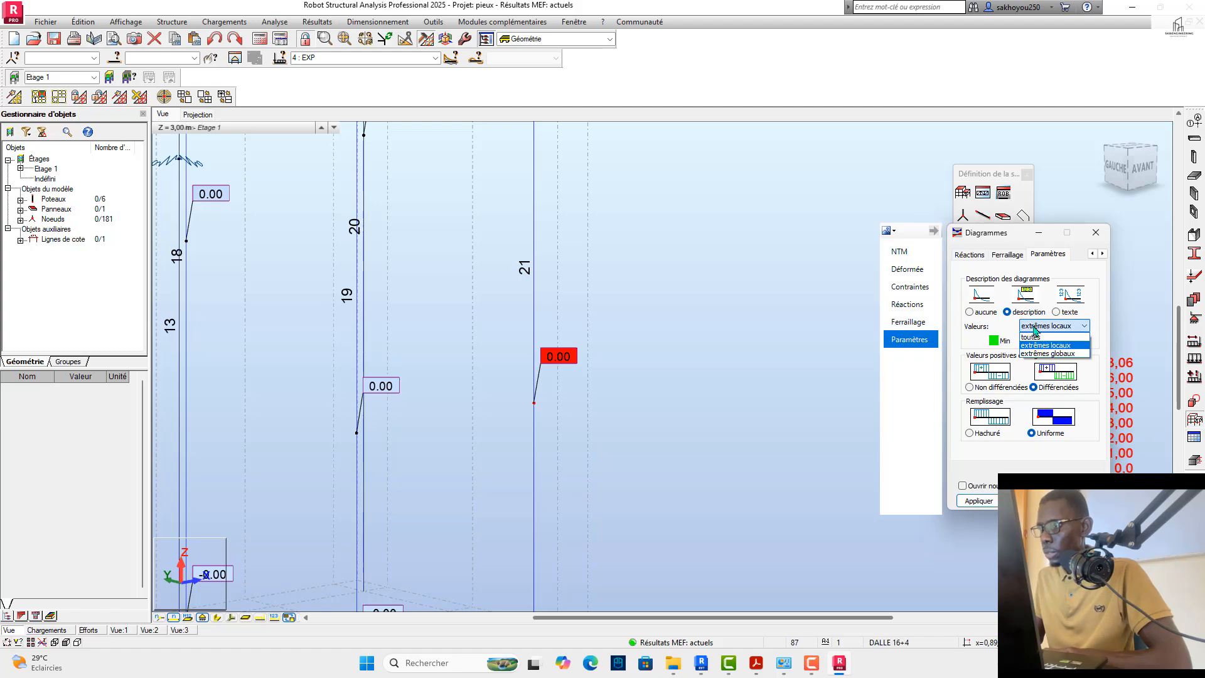
pyautogui.click(1033, 339)
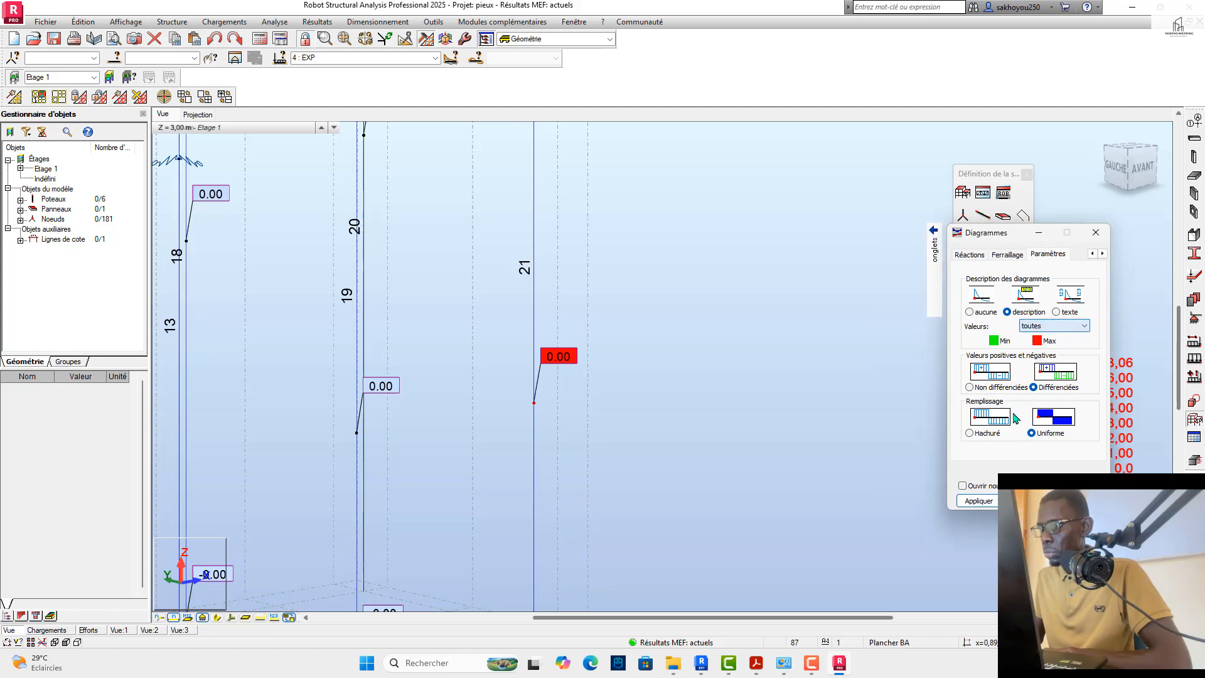
pyautogui.click(981, 500)
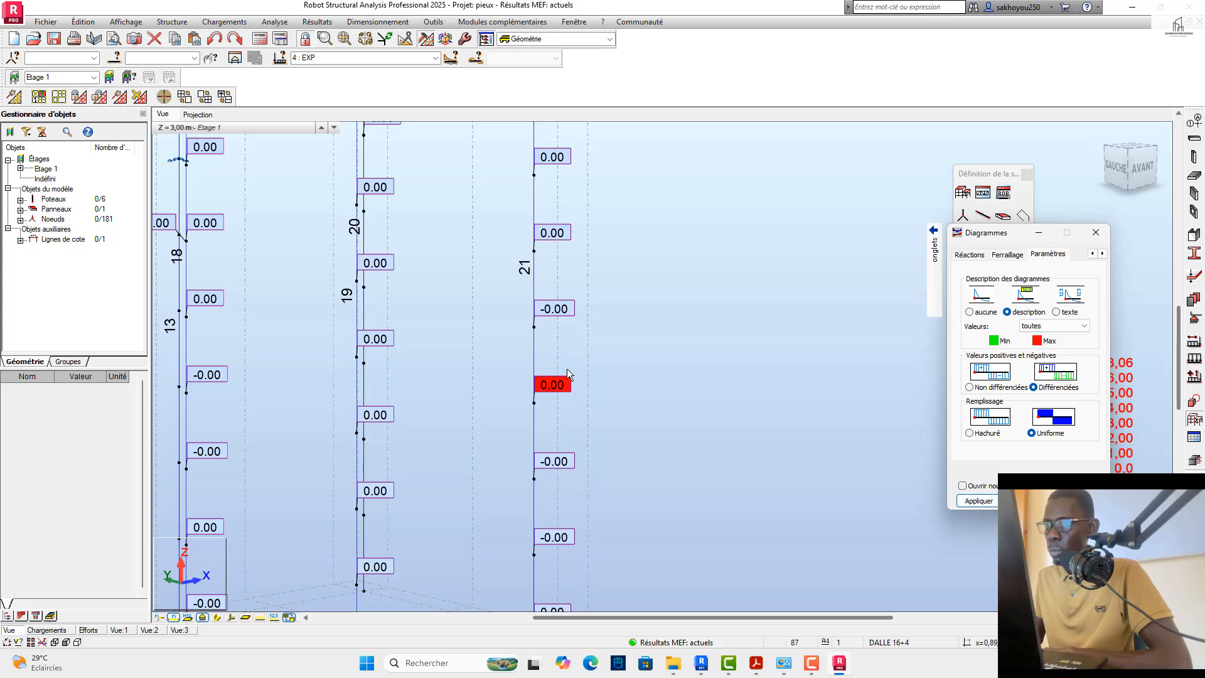
pyautogui.scroll(-4, 531, 254)
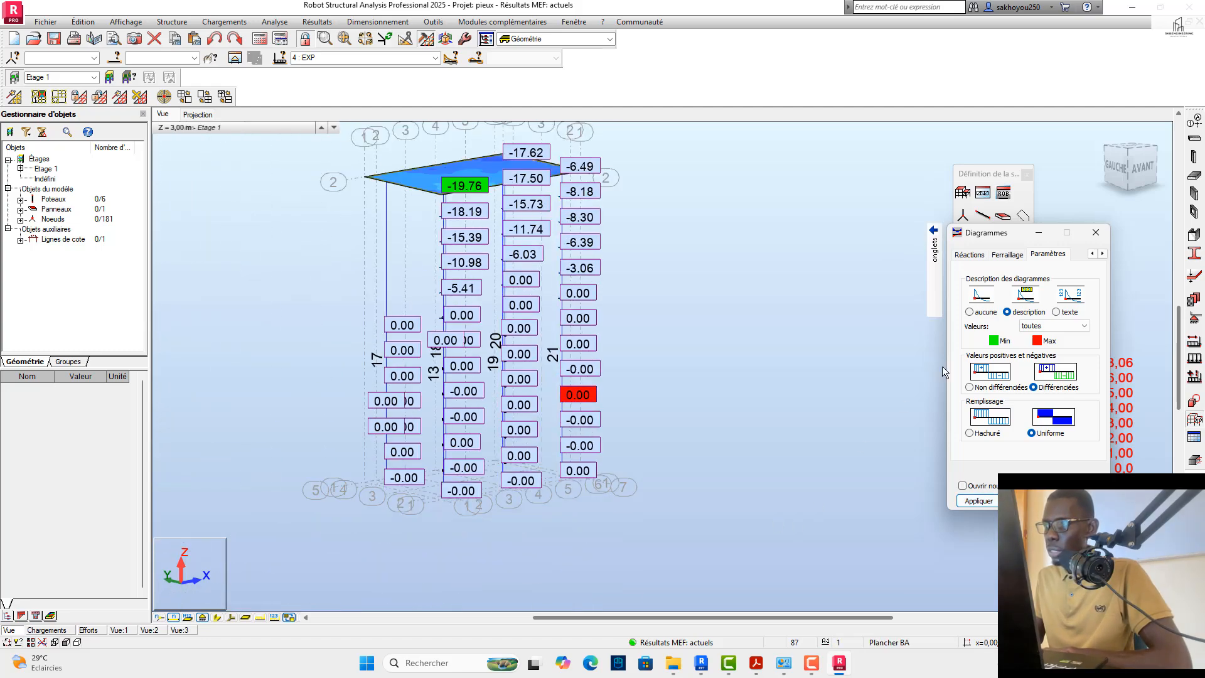
# Step: Return the diagram value labels to extrêmes locaux and add the Moment Mz diagram to the bars
pyautogui.click(1061, 326)
pyautogui.click(1030, 347)
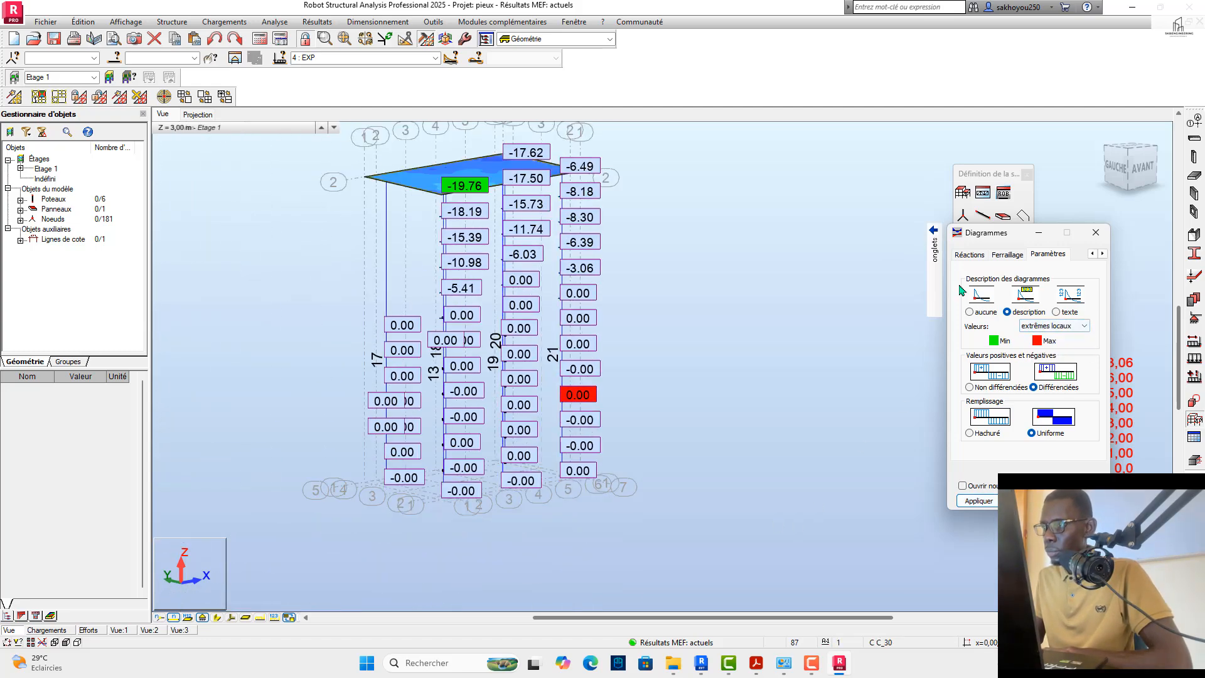
pyautogui.moveTo(937, 260)
pyautogui.click(899, 252)
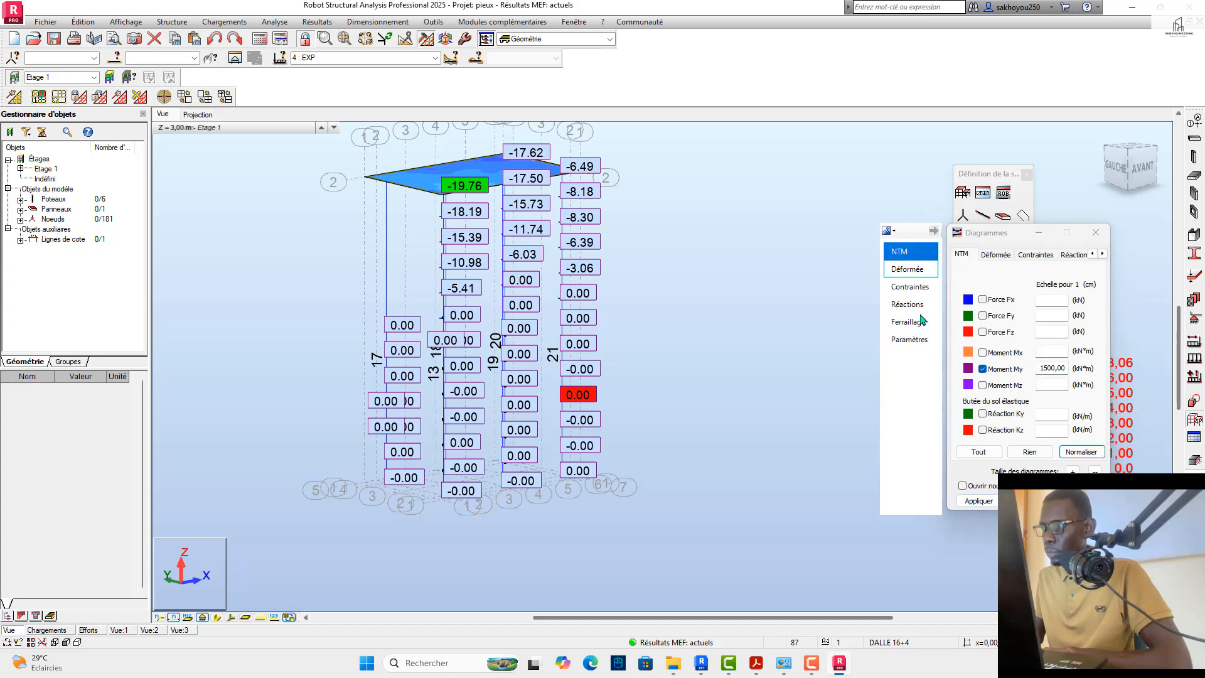
pyautogui.click(982, 385)
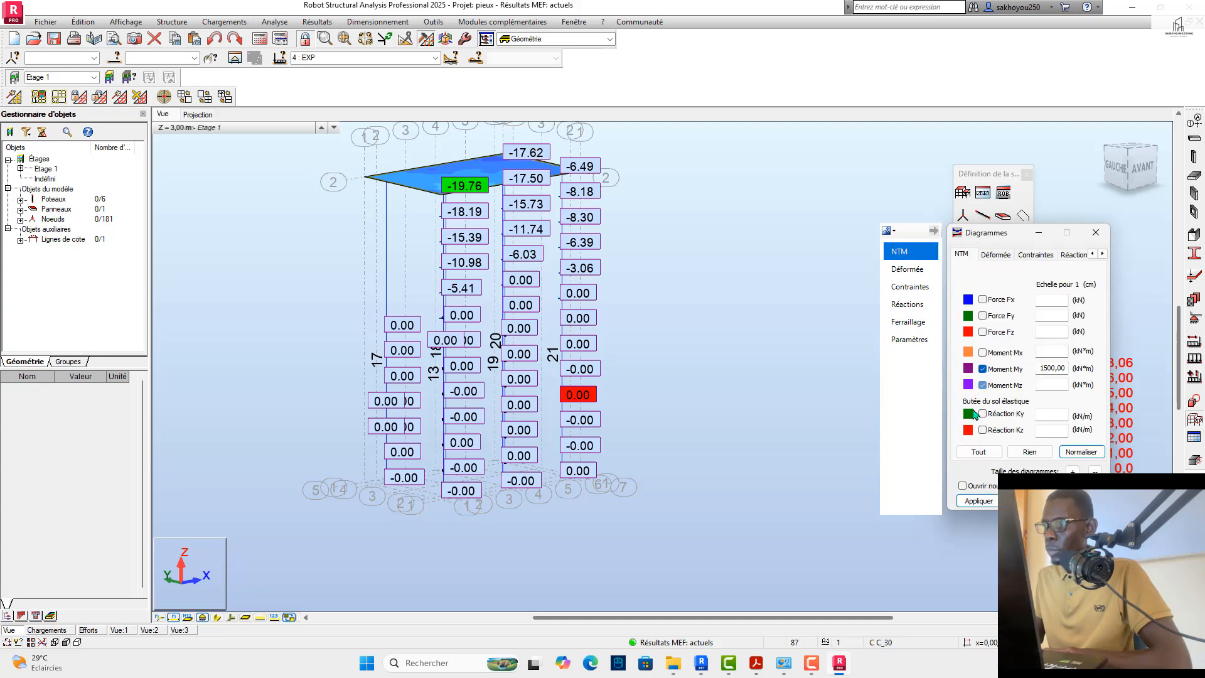
pyautogui.click(970, 497)
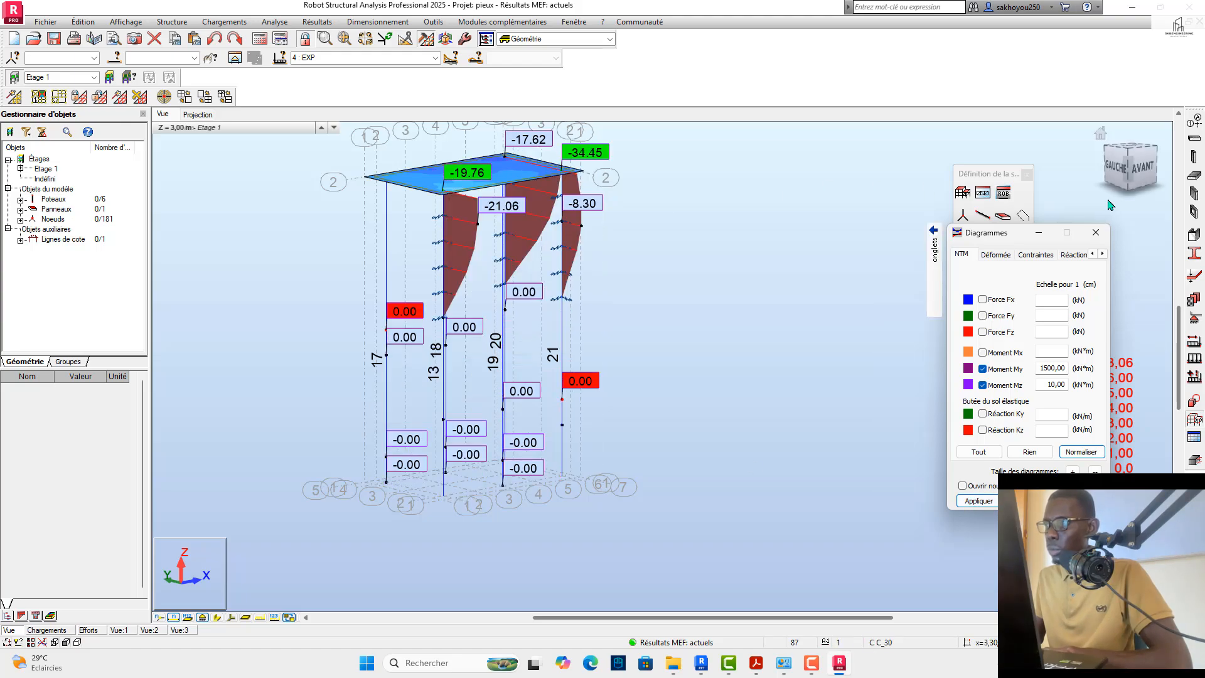
# Step: Examine the My and Mz diagrams on the piles up close from several sides of the model
pyautogui.moveTo(1131, 178); pyautogui.dragTo(938, 182)
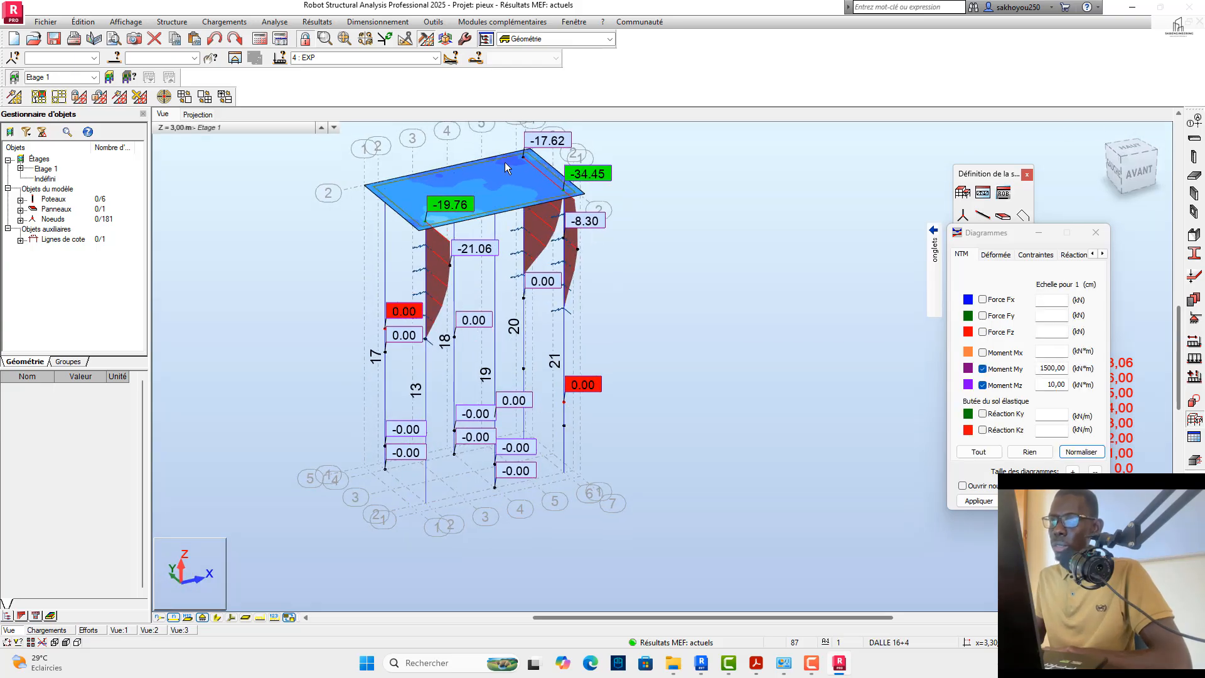
pyautogui.scroll(5, 488, 171)
pyautogui.scroll(-2, 486, 171)
pyautogui.moveTo(1125, 180); pyautogui.dragTo(1137, 172)
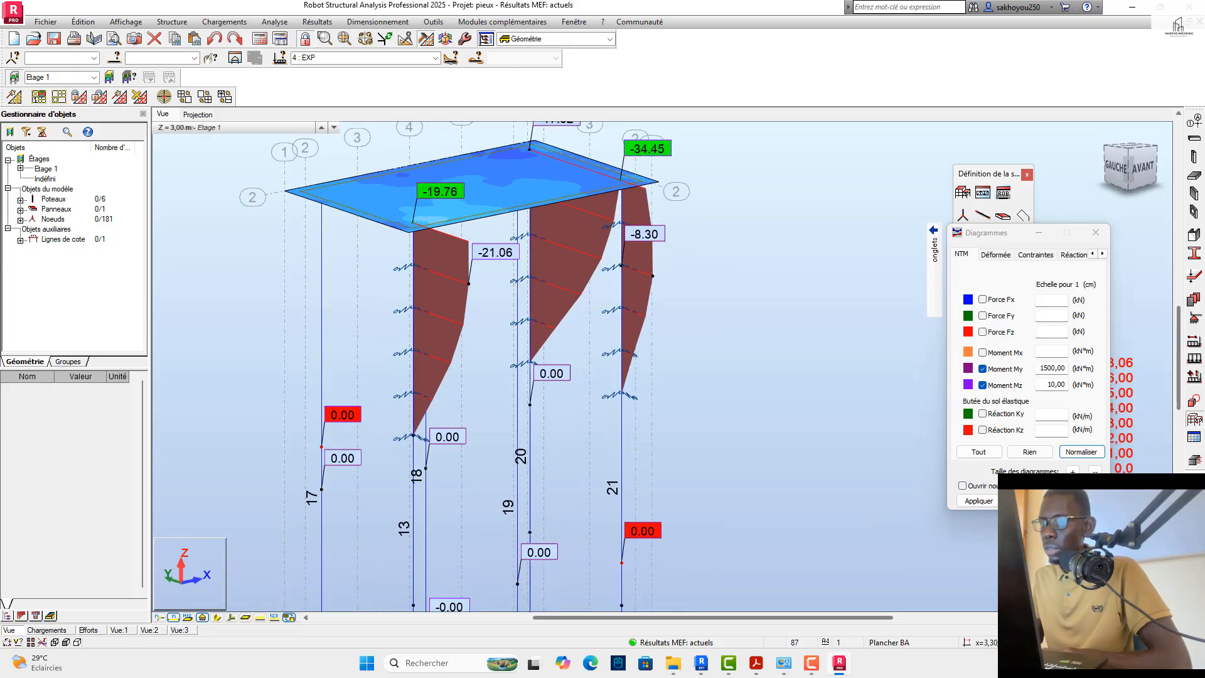
pyautogui.keyDown('shift'); pyautogui.moveTo(488, 171); pyautogui.dragTo(700, 173, button='middle'); pyautogui.keyUp('shift')
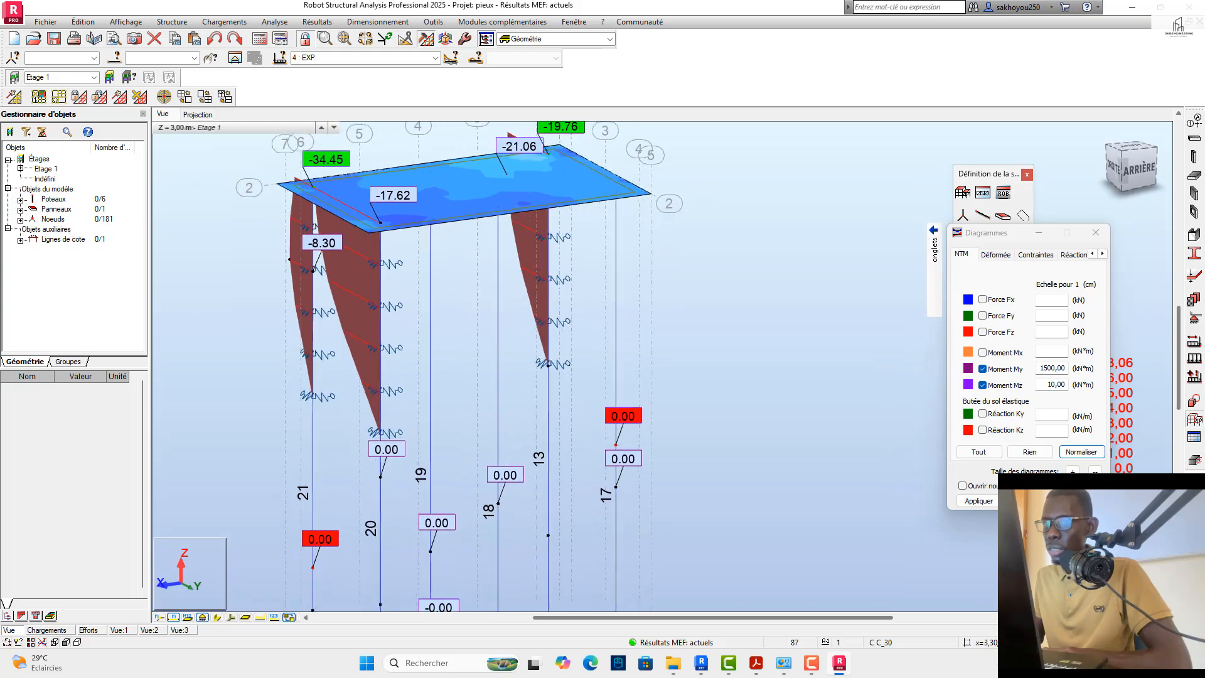
pyautogui.moveTo(962, 152); pyautogui.dragTo(1055, 166)
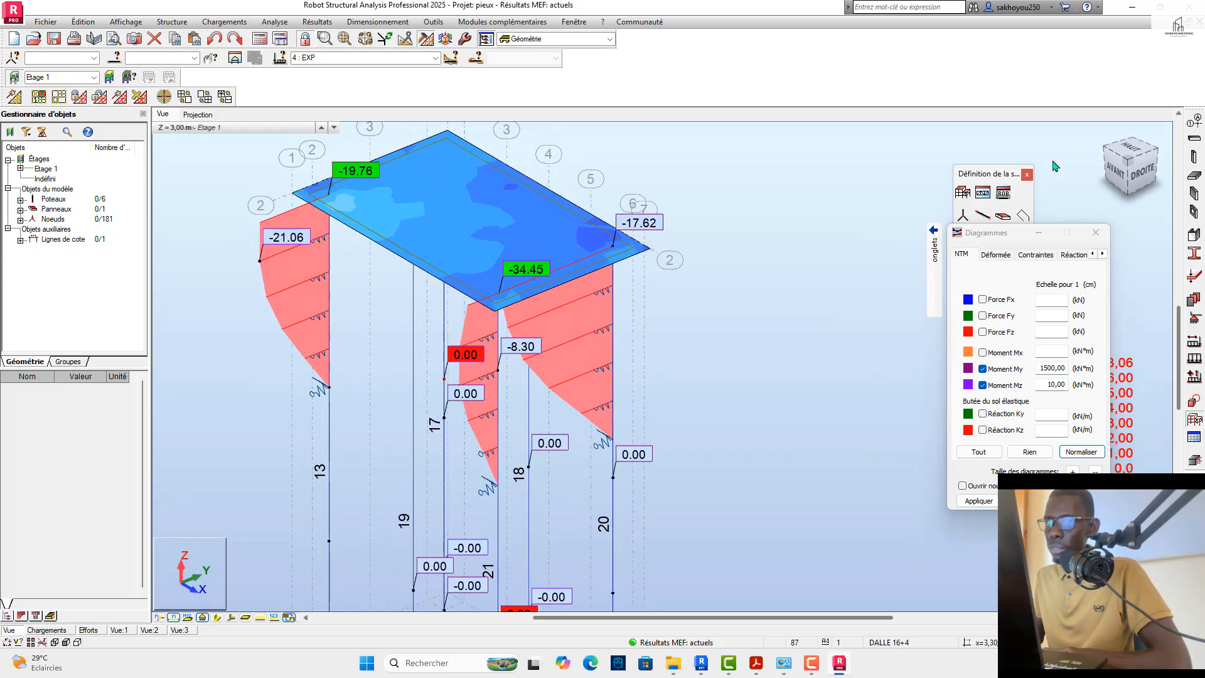
pyautogui.scroll(-3, 532, 225)
# Step: Switch the results to the ELU case and display only the Moment Mx diagram on the bars
pyautogui.click(435, 58)
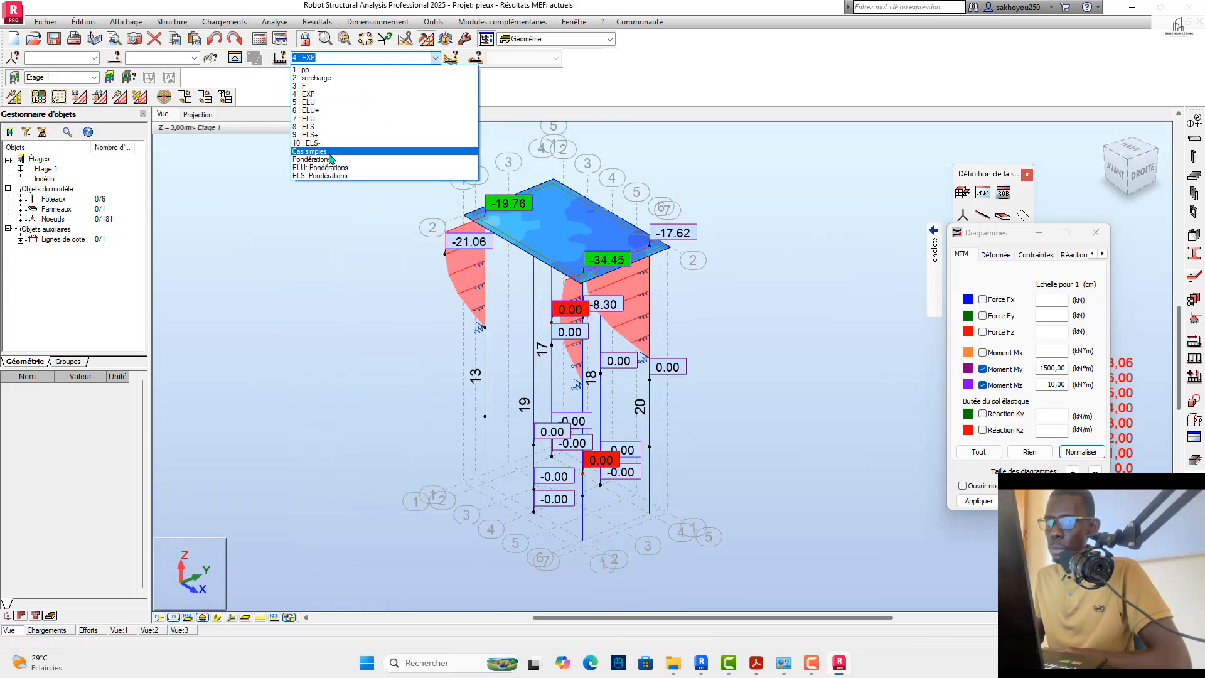
pyautogui.click(317, 102)
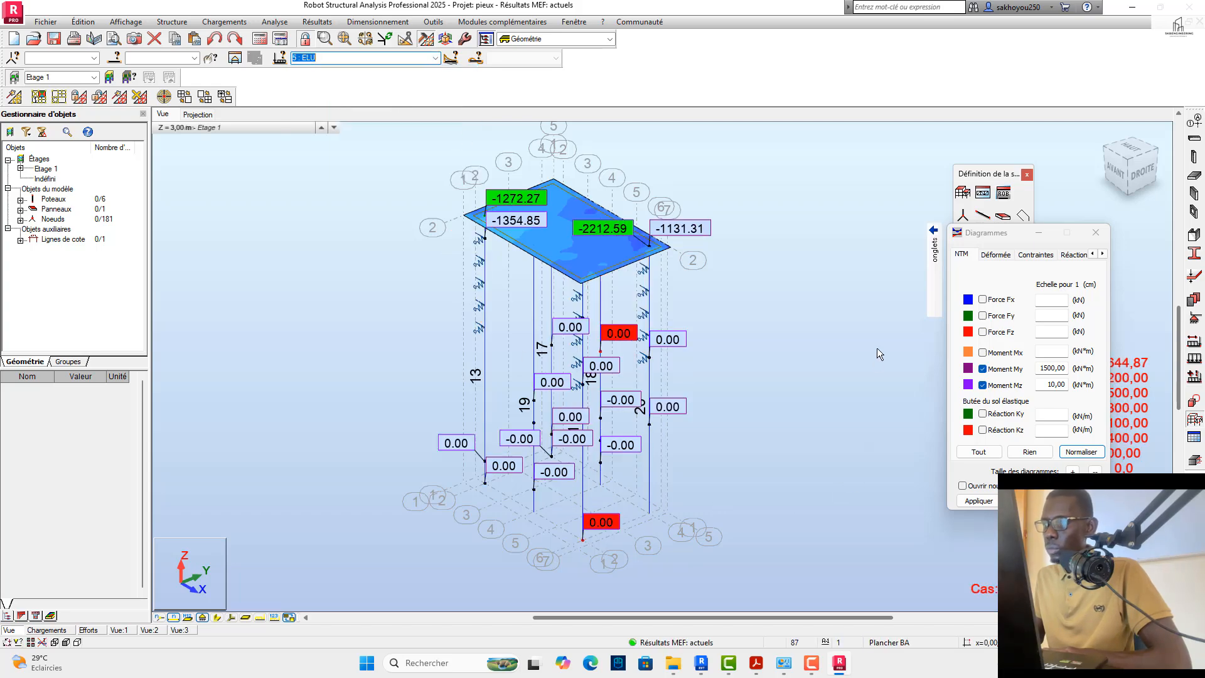
pyautogui.click(981, 383)
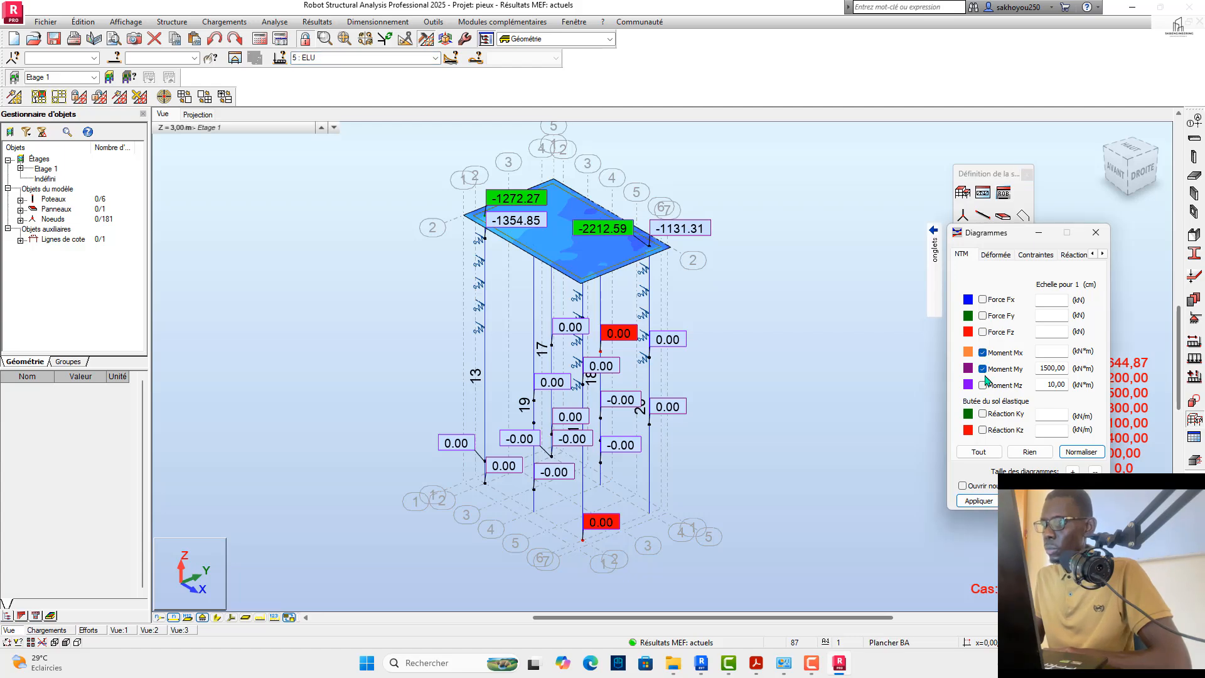
pyautogui.click(983, 369)
pyautogui.click(976, 500)
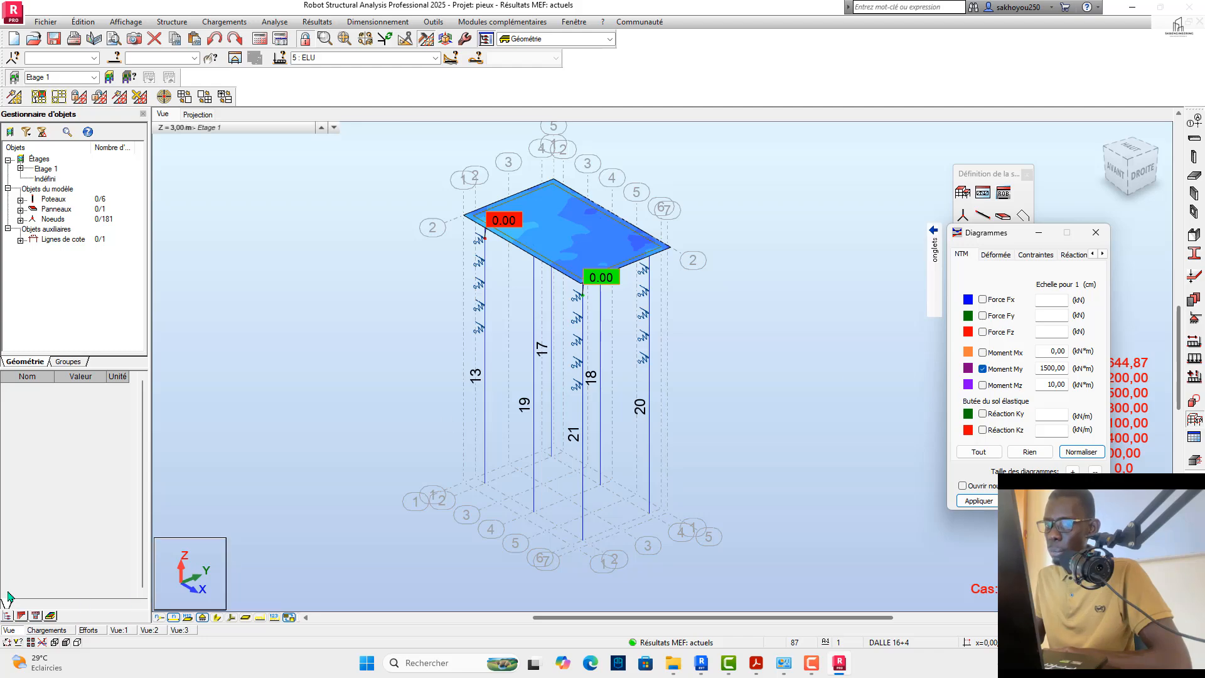
# Step: Check the Mx diagram on the piles from the opposite side and display the local axes of the bars
pyautogui.click(231, 617)
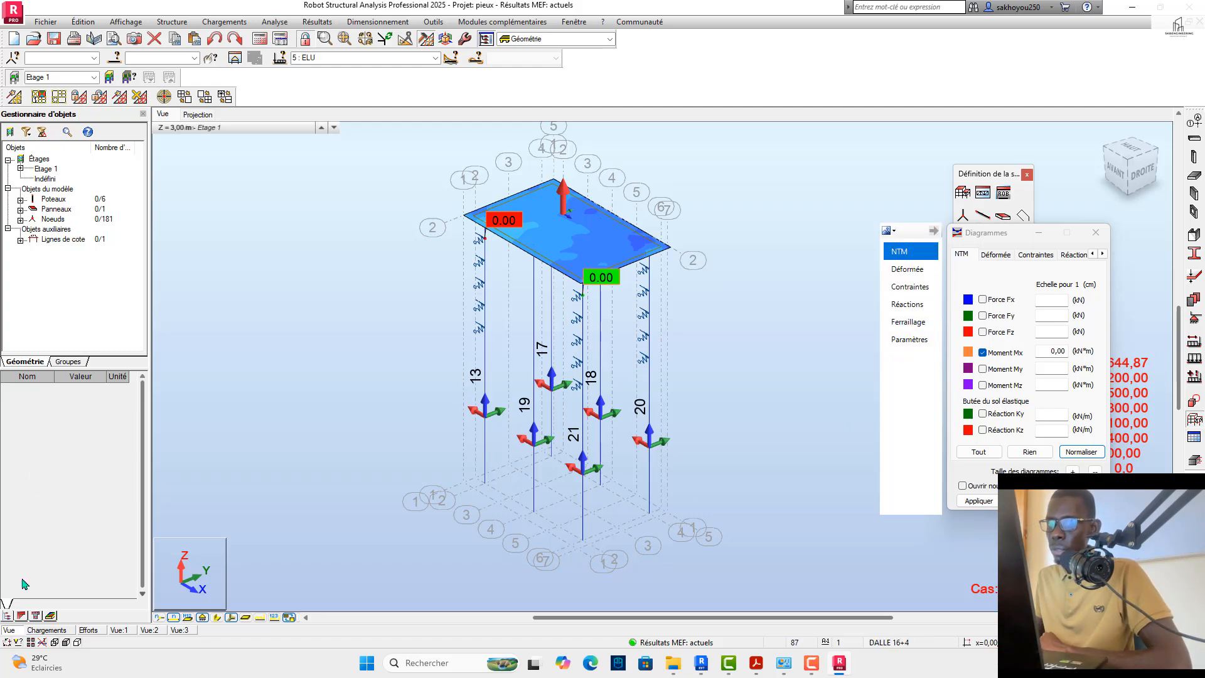
pyautogui.click(230, 618)
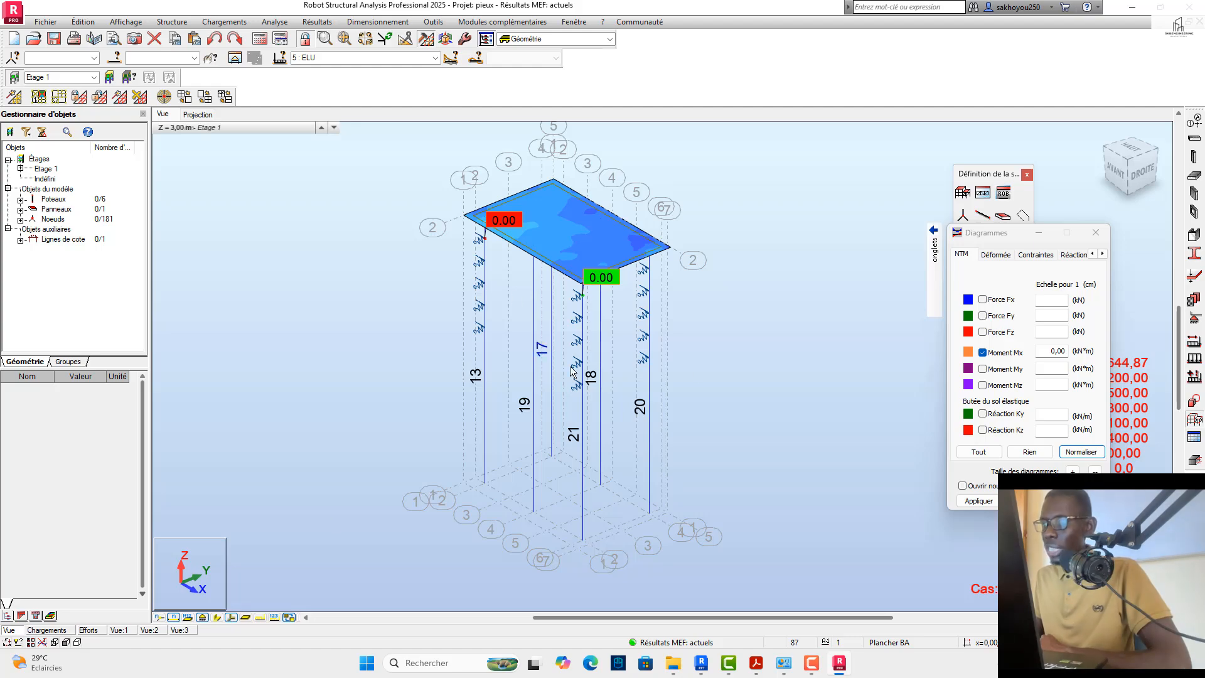
pyautogui.moveTo(1128, 182); pyautogui.dragTo(1022, 185)
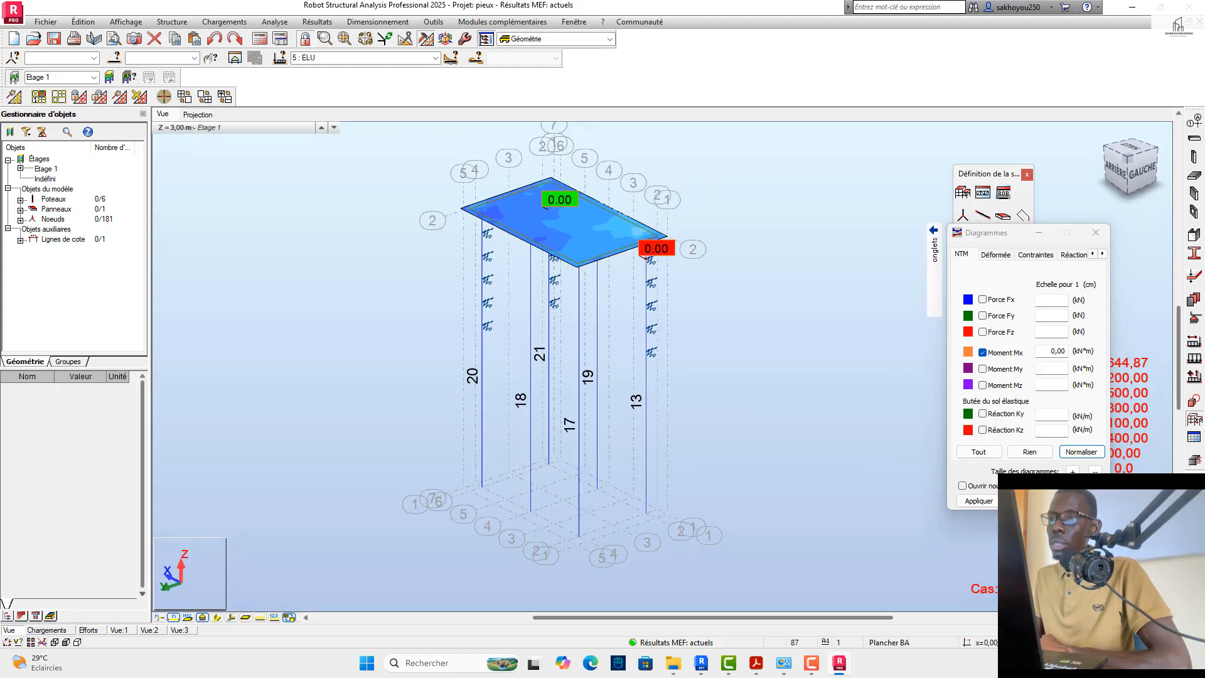
pyautogui.scroll(2, 530, 431)
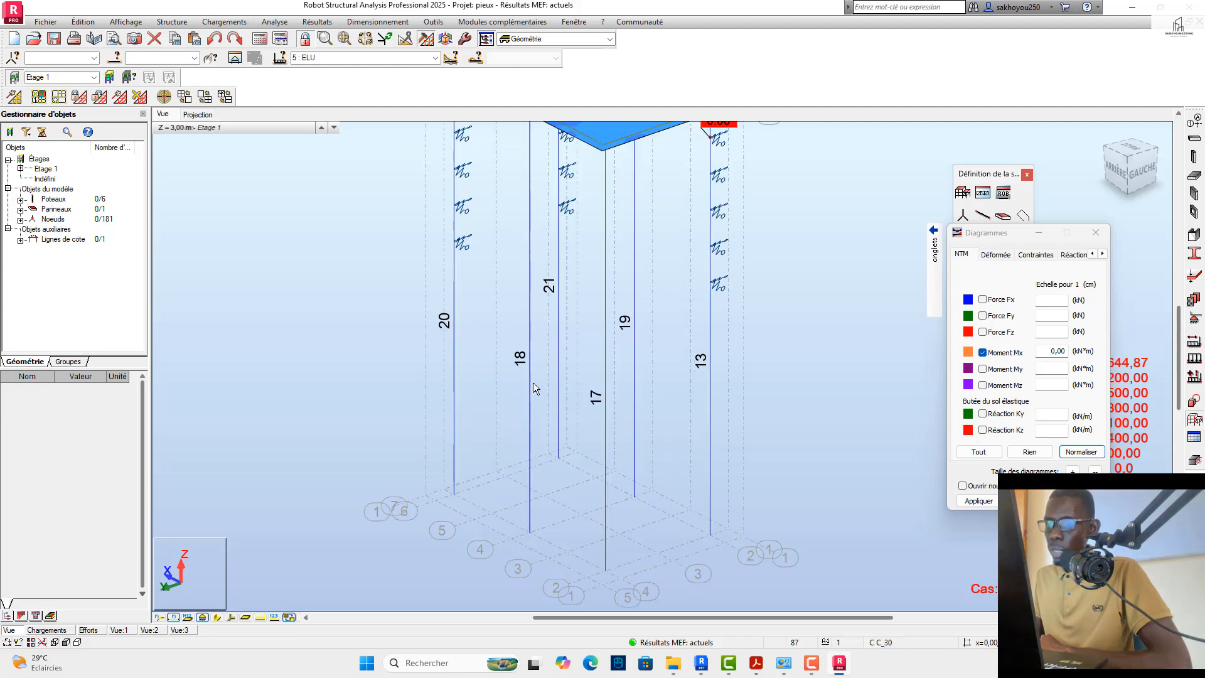
pyautogui.click(232, 618)
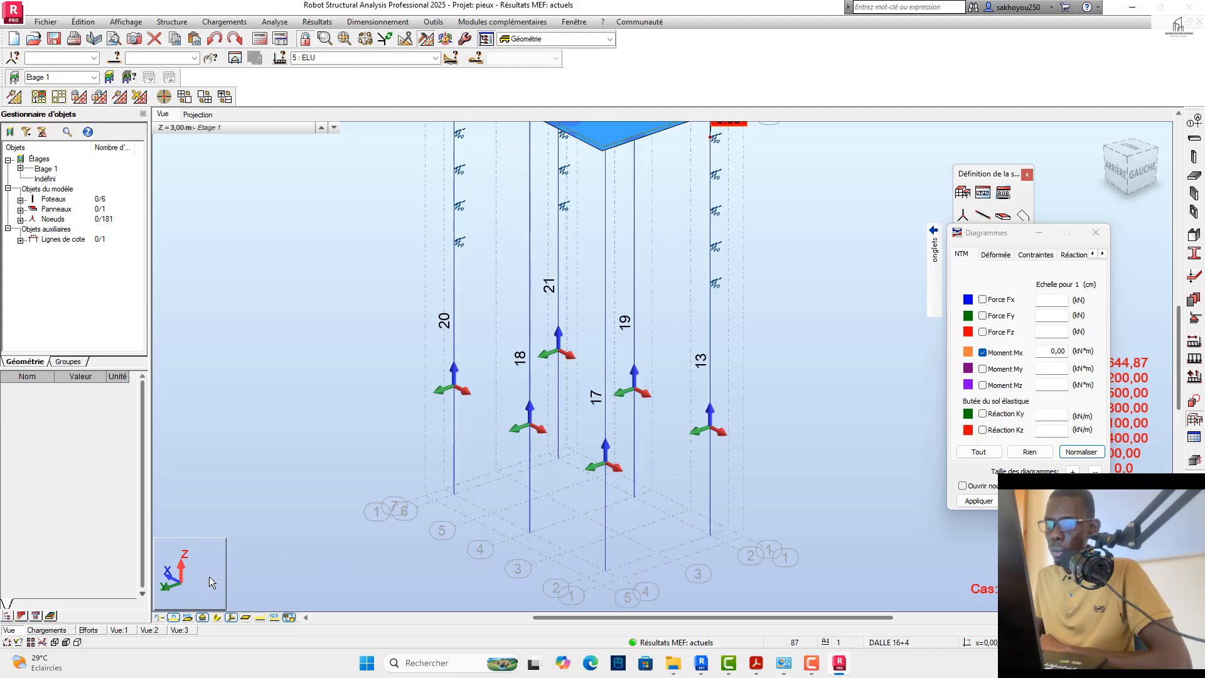
# Step: Show the section shapes, select pile 18 and hide the section shapes again
pyautogui.click(217, 618)
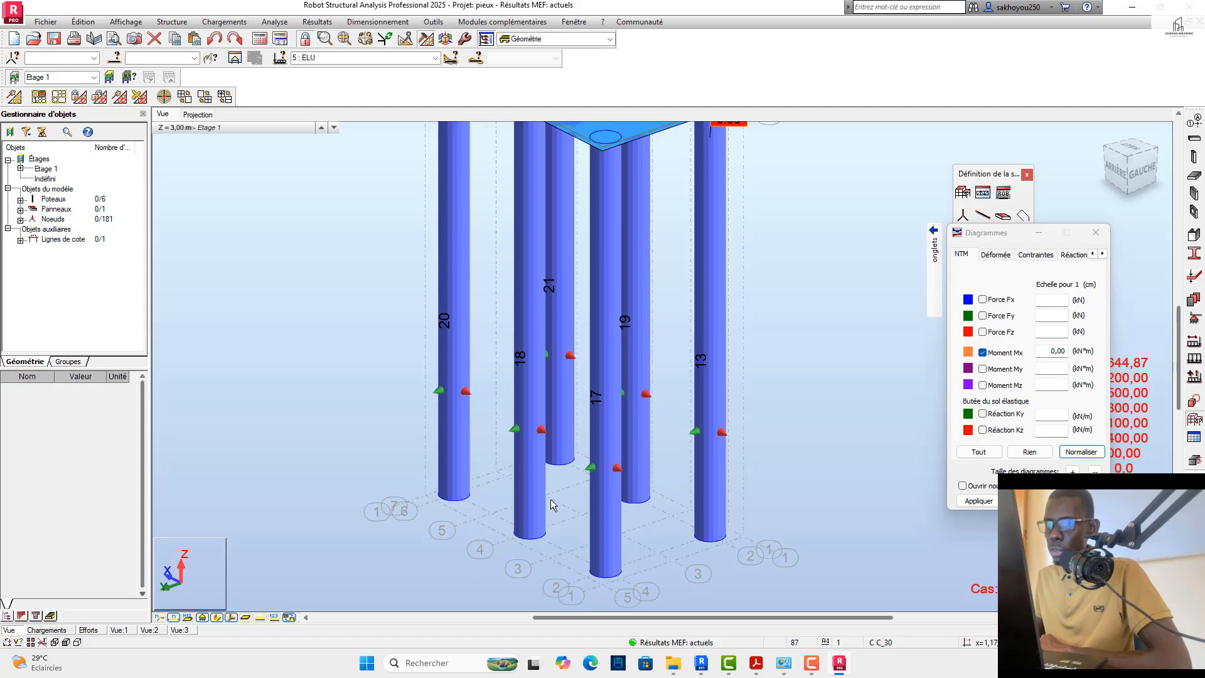
pyautogui.click(548, 499)
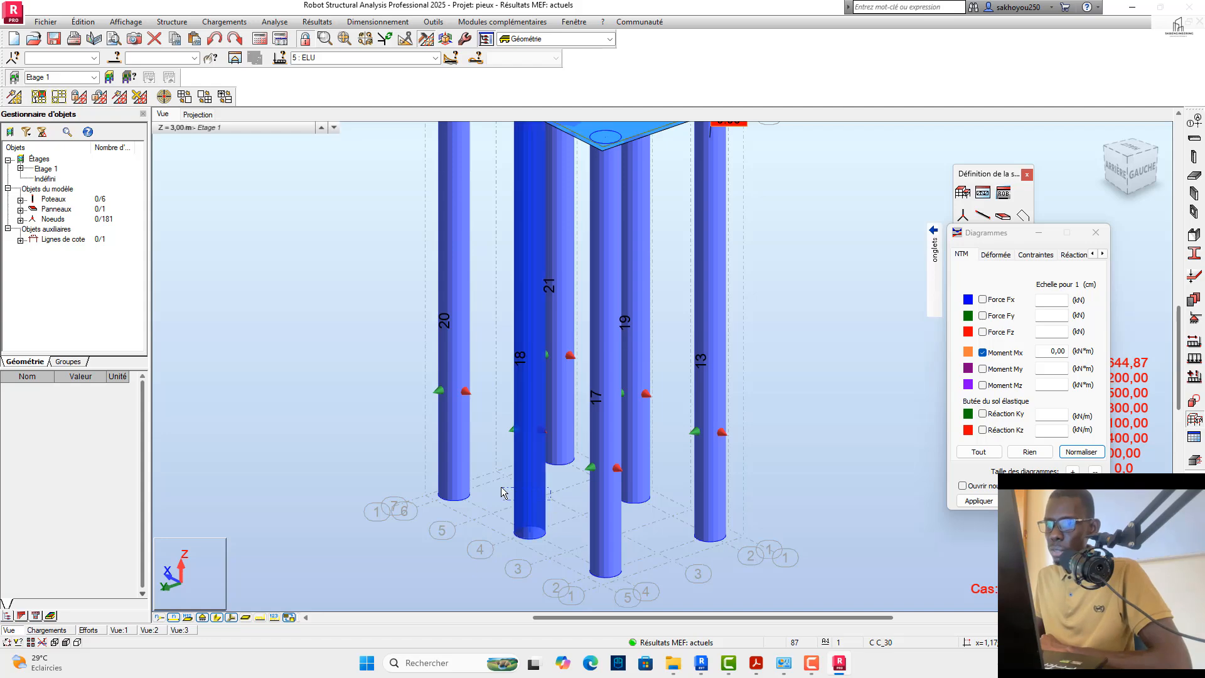
pyautogui.click(217, 617)
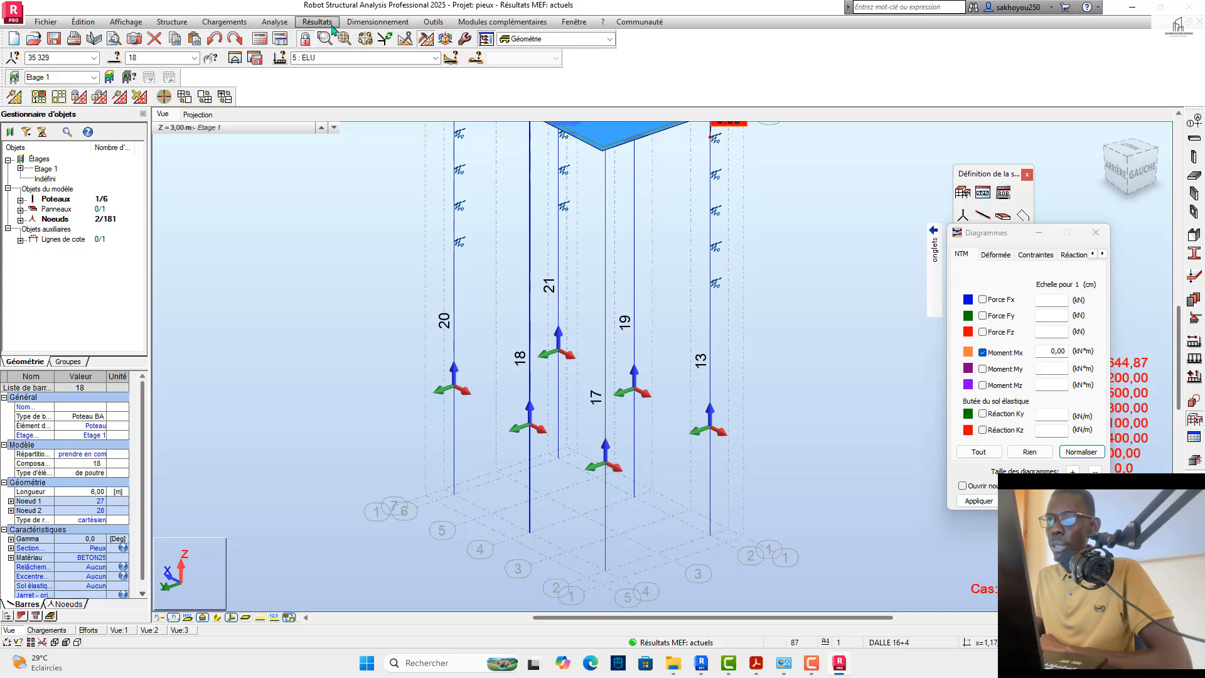
# Step: Launch the BIMware REX Piles 2022 add-on for the selected pile and move the licence manager dialog out of the way
pyautogui.click(476, 24)
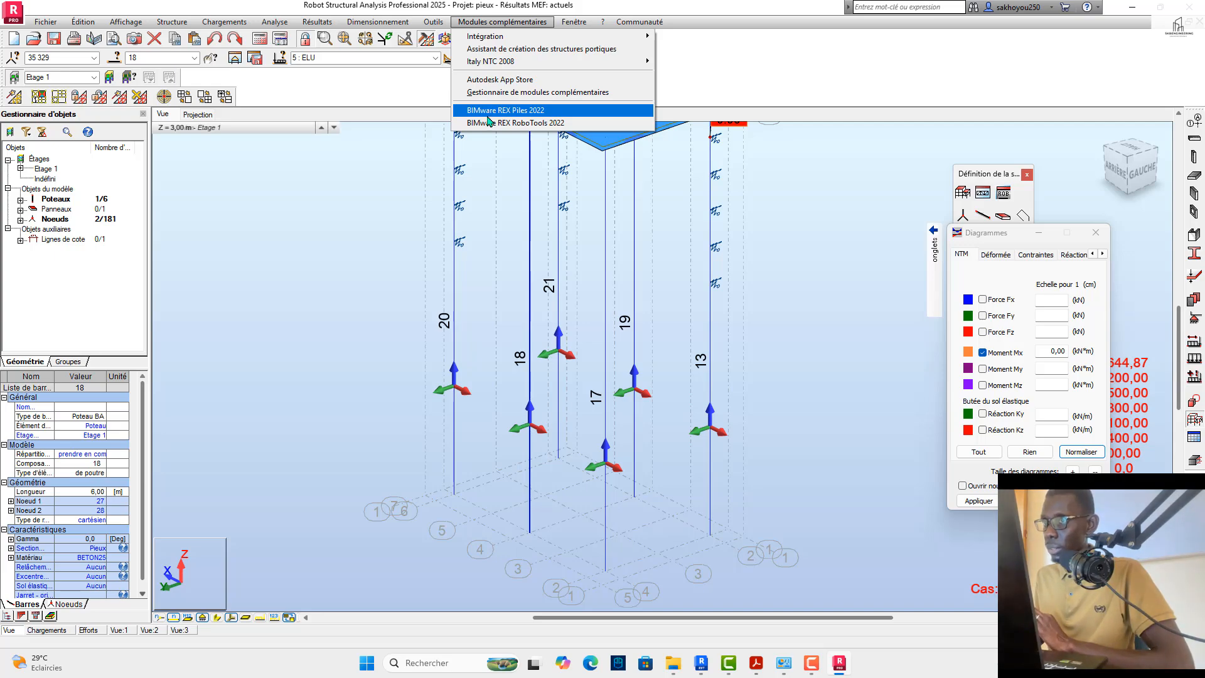
pyautogui.click(487, 116)
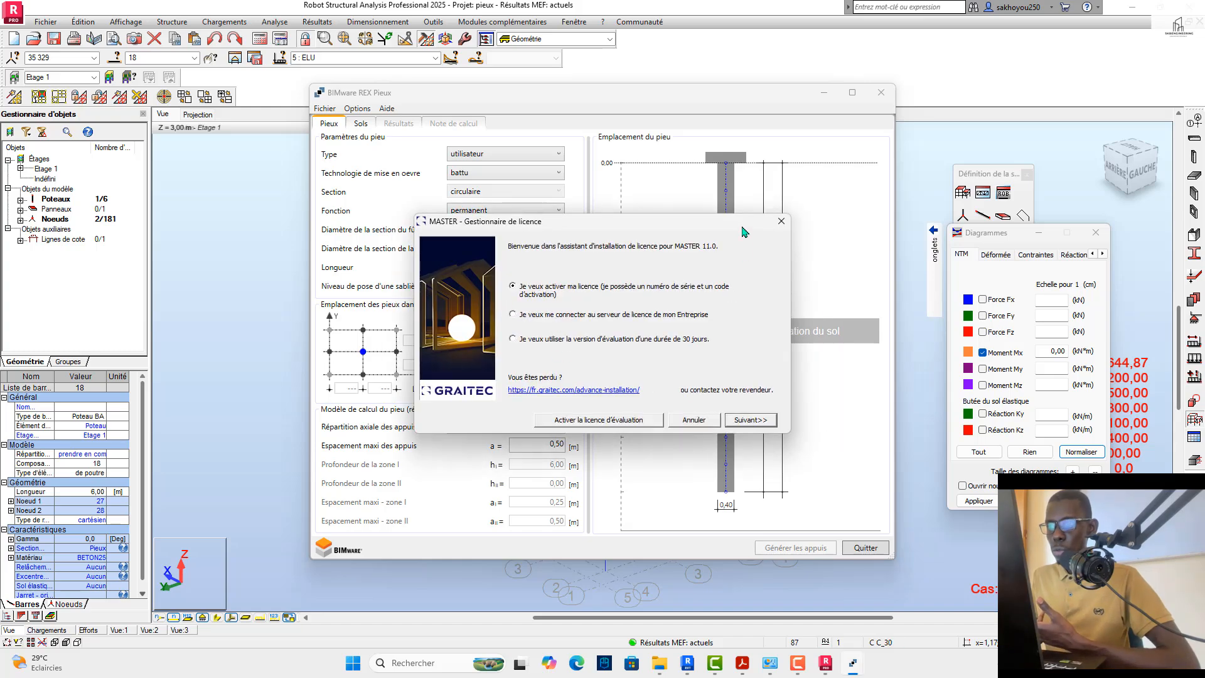
pyautogui.moveTo(727, 224); pyautogui.dragTo(1070, 649)
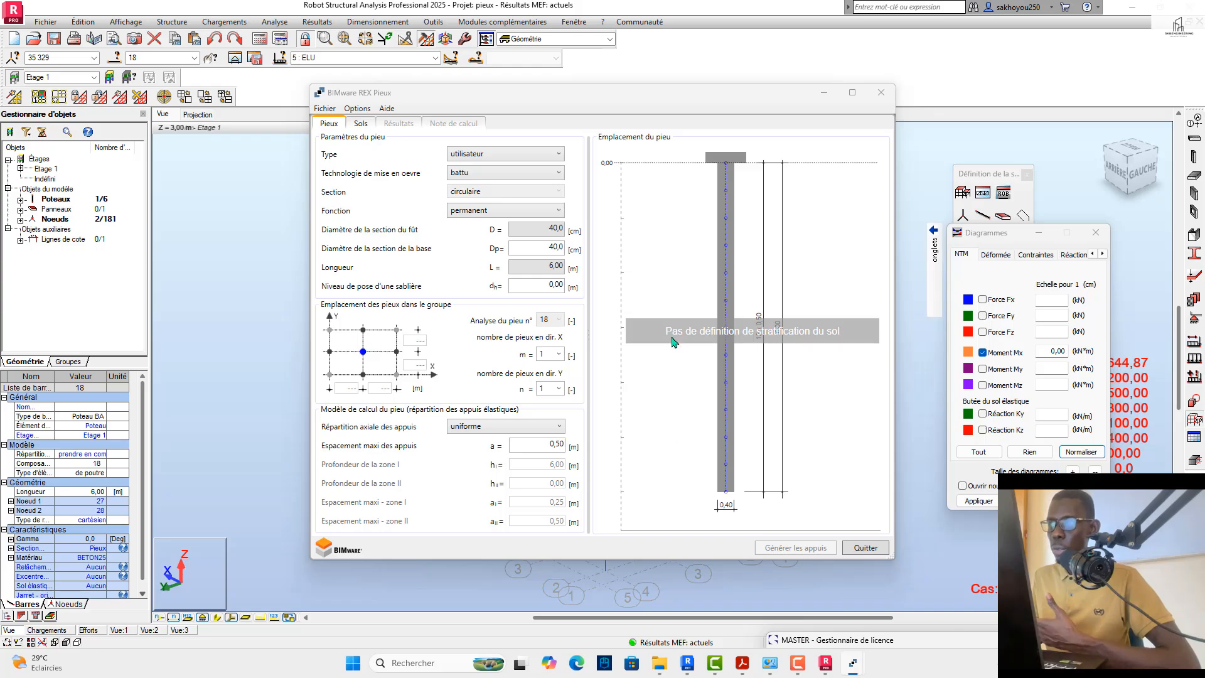
# Step: Minimise the open windows, view the pile and foundation programs in the desktop's GeoStructural Analysis folder, and minimise the folder
pyautogui.click(1133, 8)
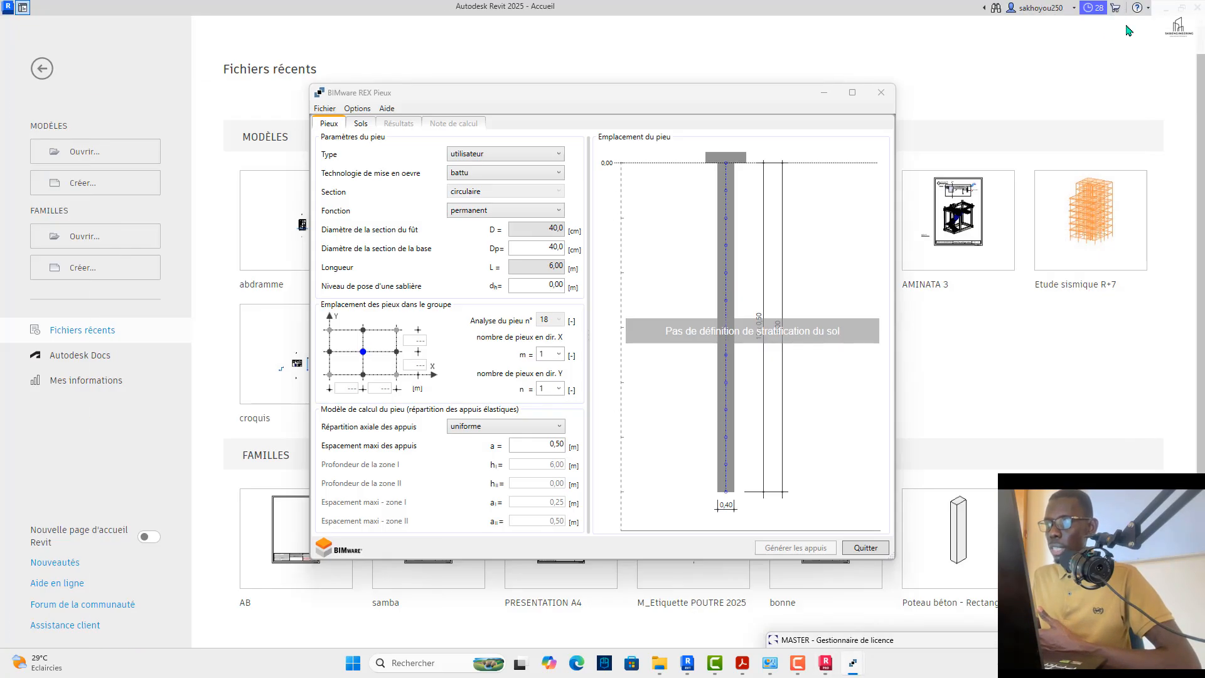
pyautogui.click(1168, 7)
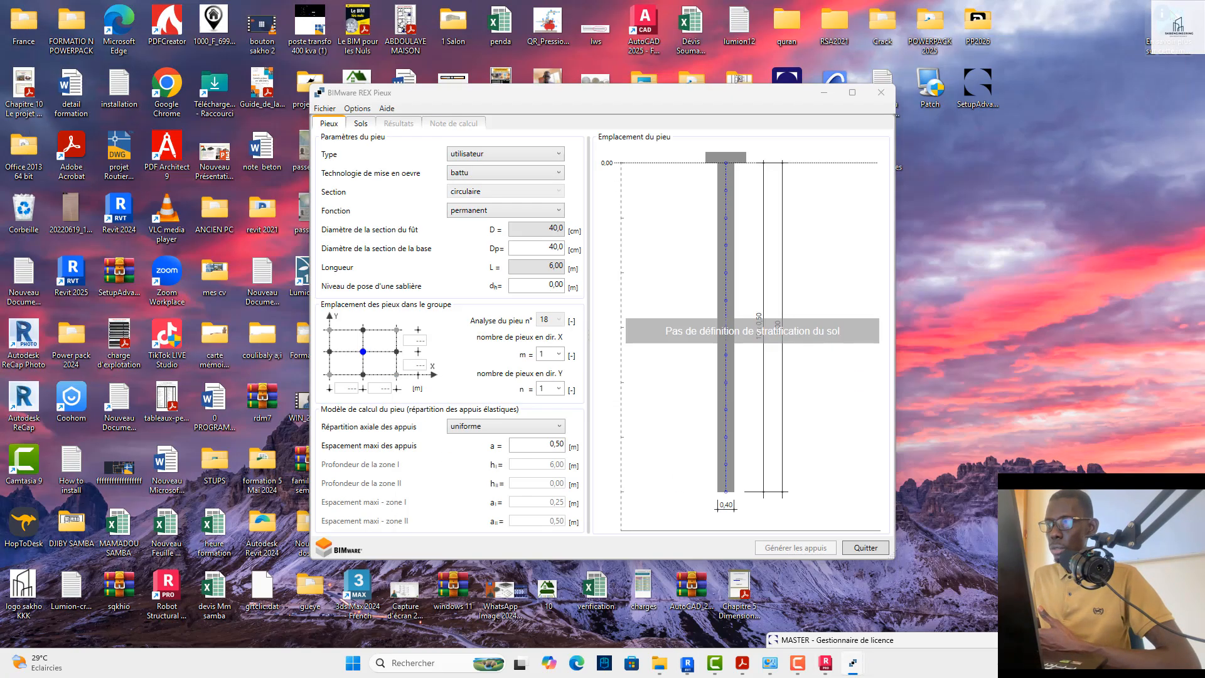
pyautogui.click(825, 92)
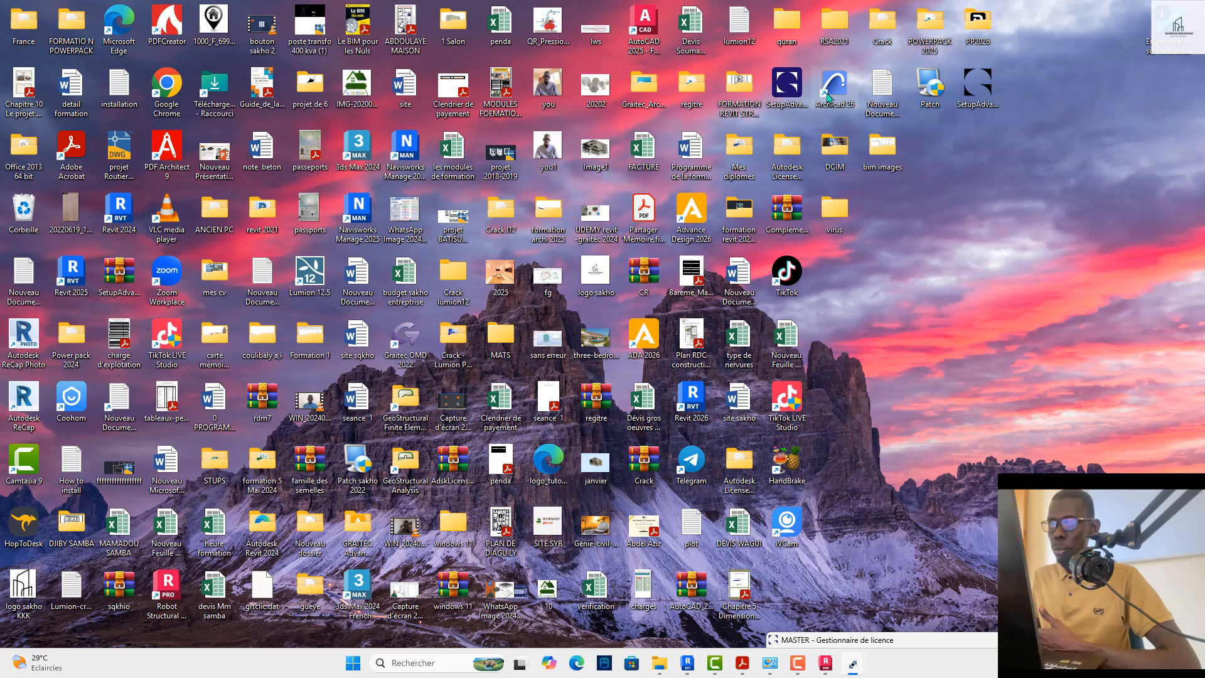
pyautogui.doubleClick(416, 470)
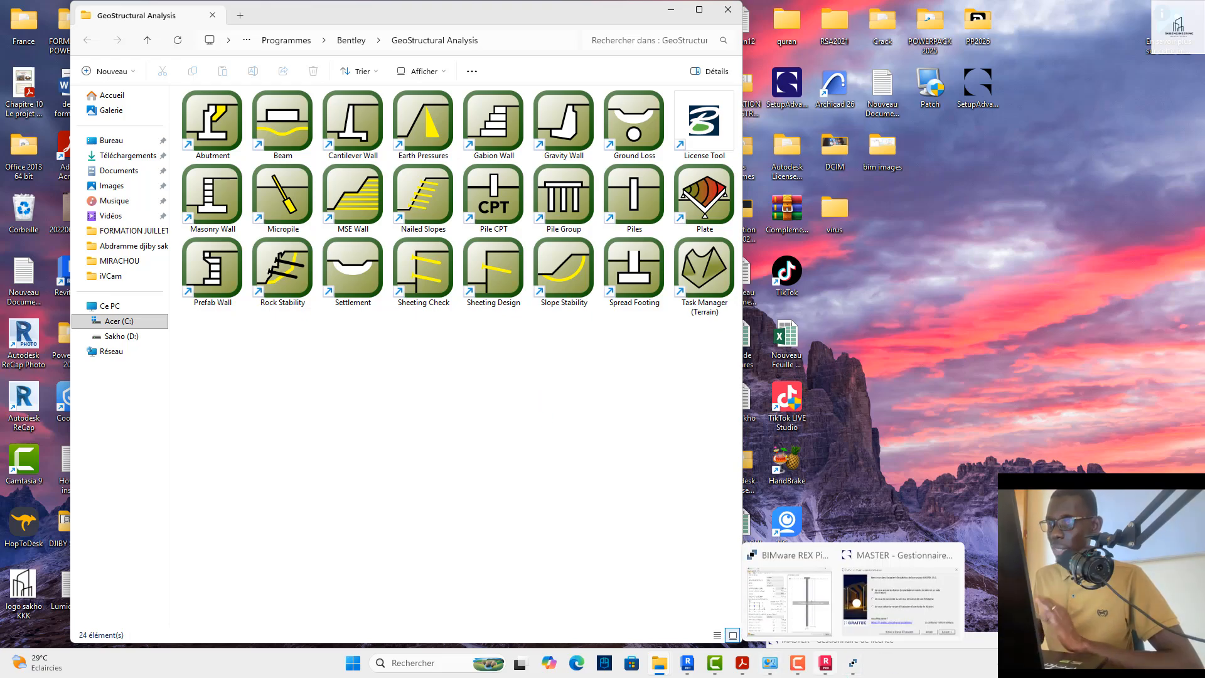
pyautogui.click(670, 10)
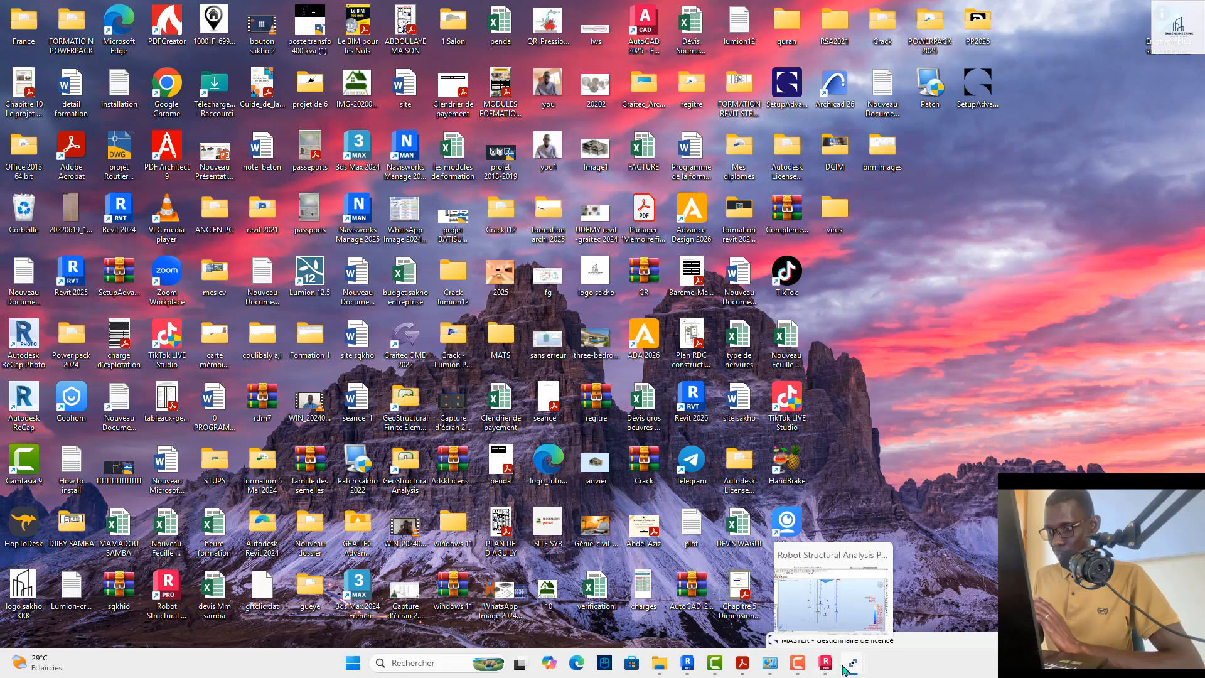
# Step: Switch back to Robot Structural Analysis and bring the BIMware REX Pieux window to the front
pyautogui.moveTo(841, 665)
pyautogui.click(836, 610)
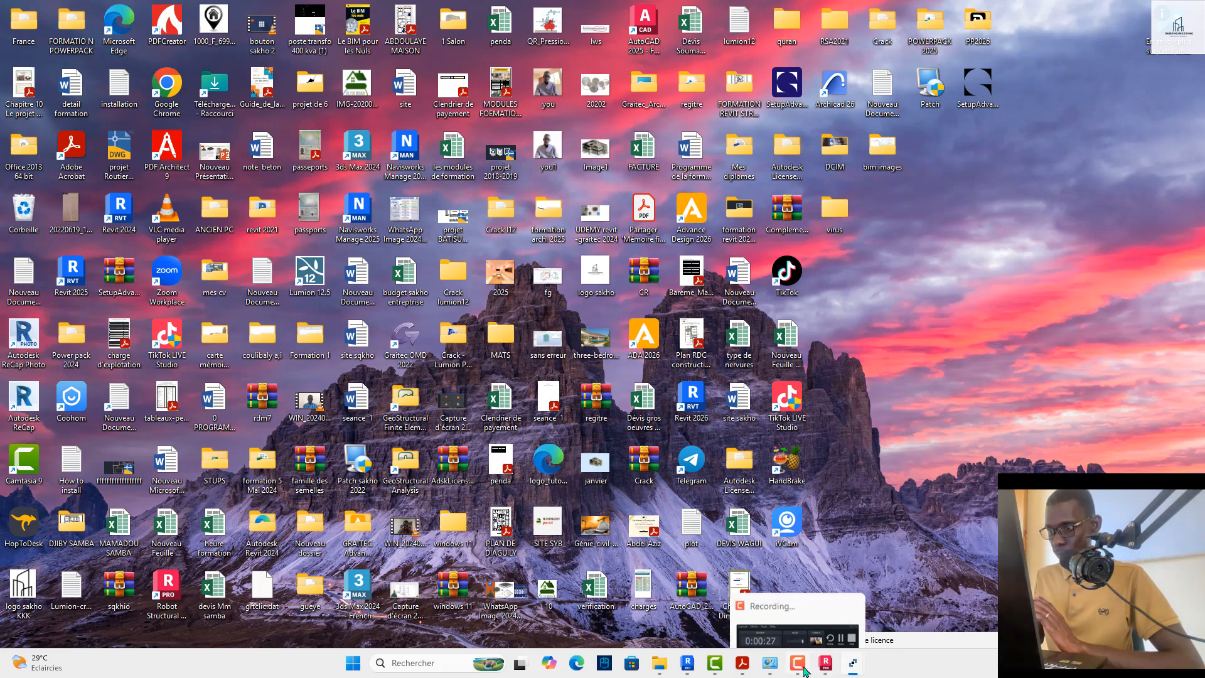
pyautogui.click(826, 663)
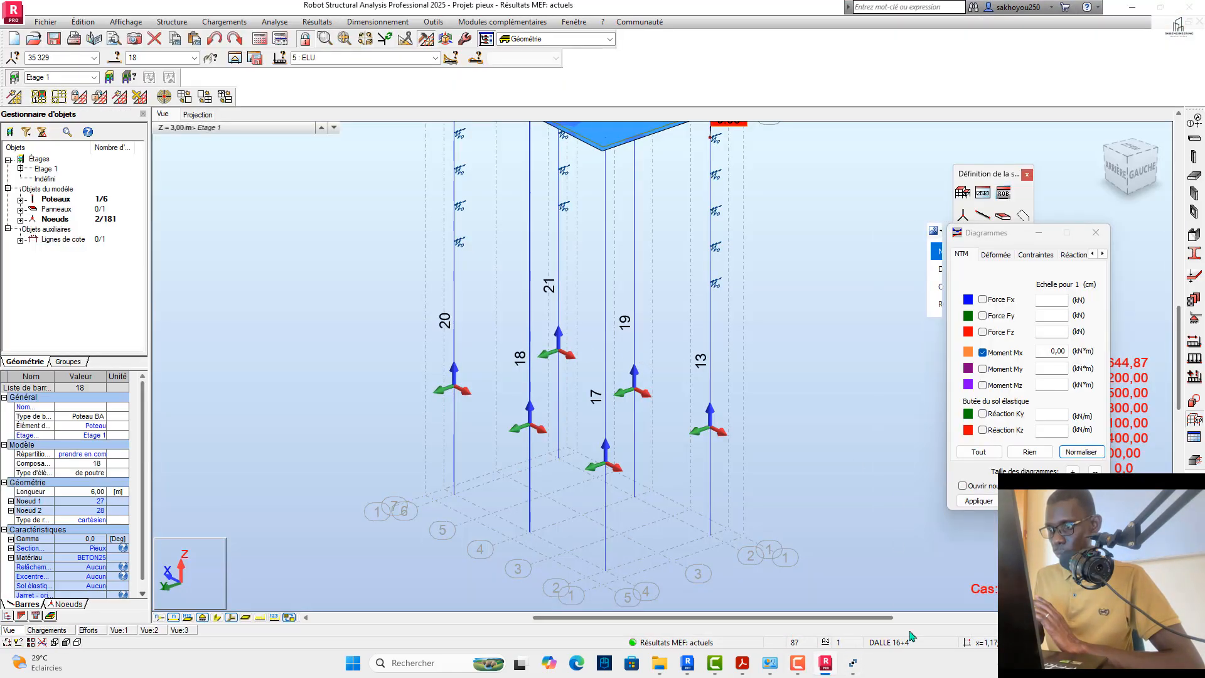
pyautogui.moveTo(852, 663)
pyautogui.click(840, 608)
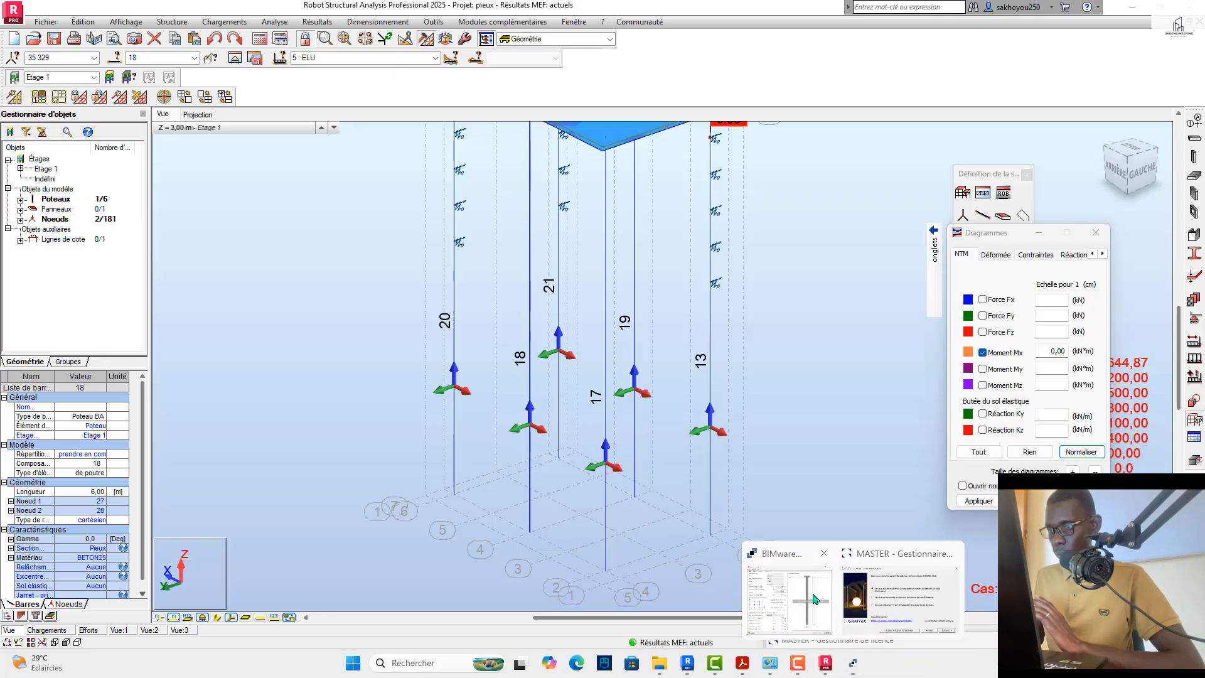
pyautogui.click(787, 593)
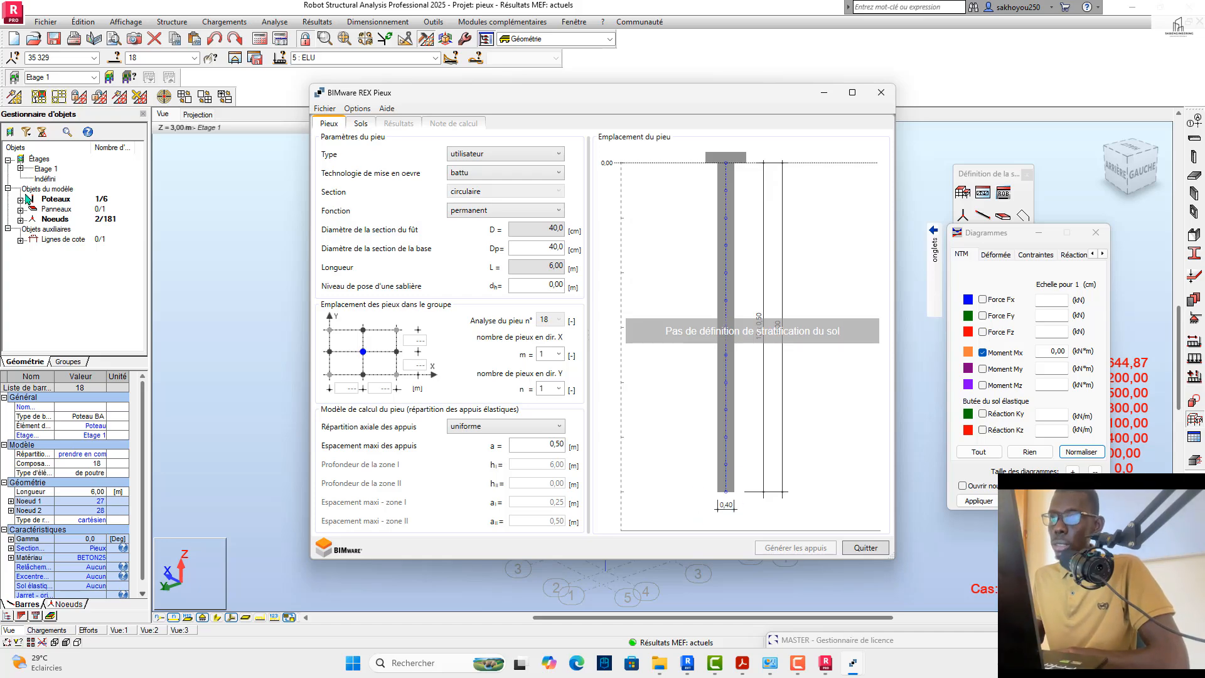
# Step: Set the pile type to "prefabriqué en béton armé" with "battu" installation and "permanent" function, and check the shaft diameter and pile length
pyautogui.click(477, 156)
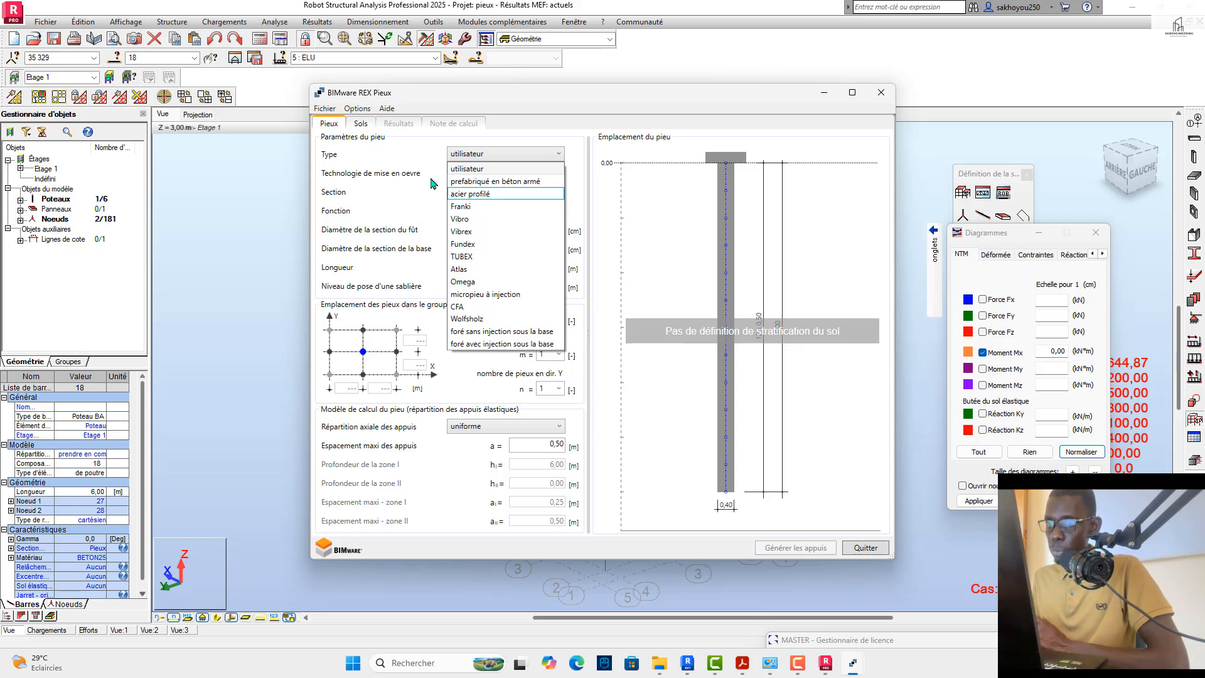
pyautogui.click(480, 184)
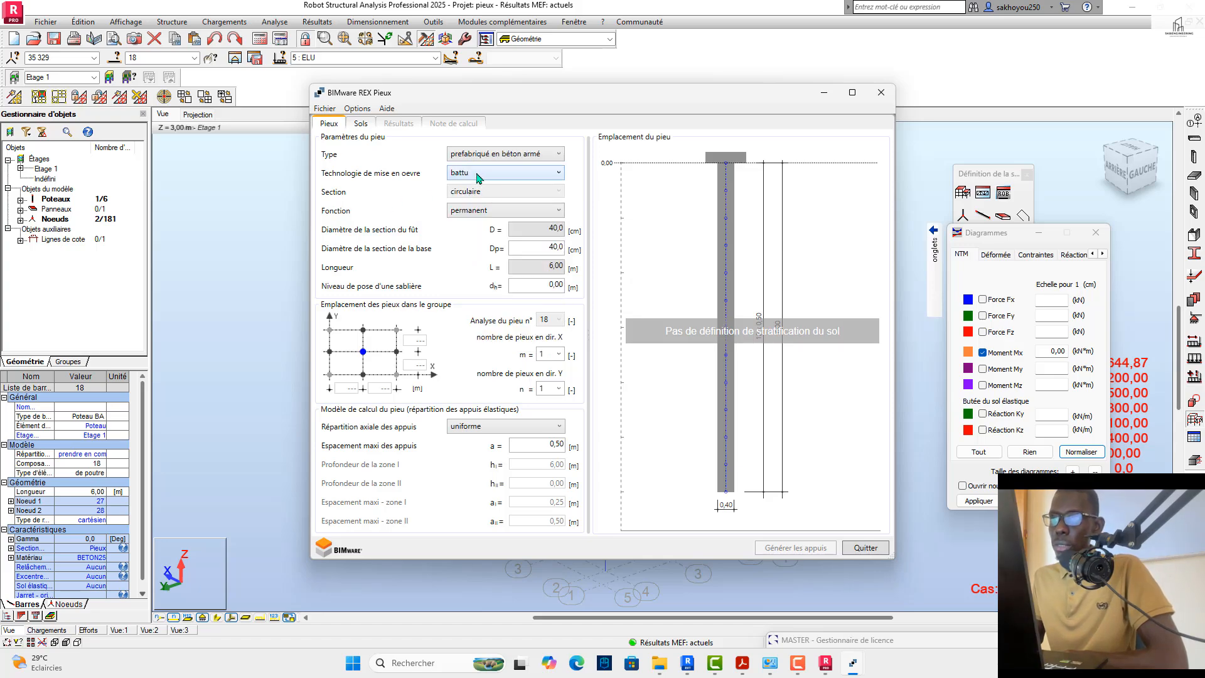
pyautogui.click(478, 176)
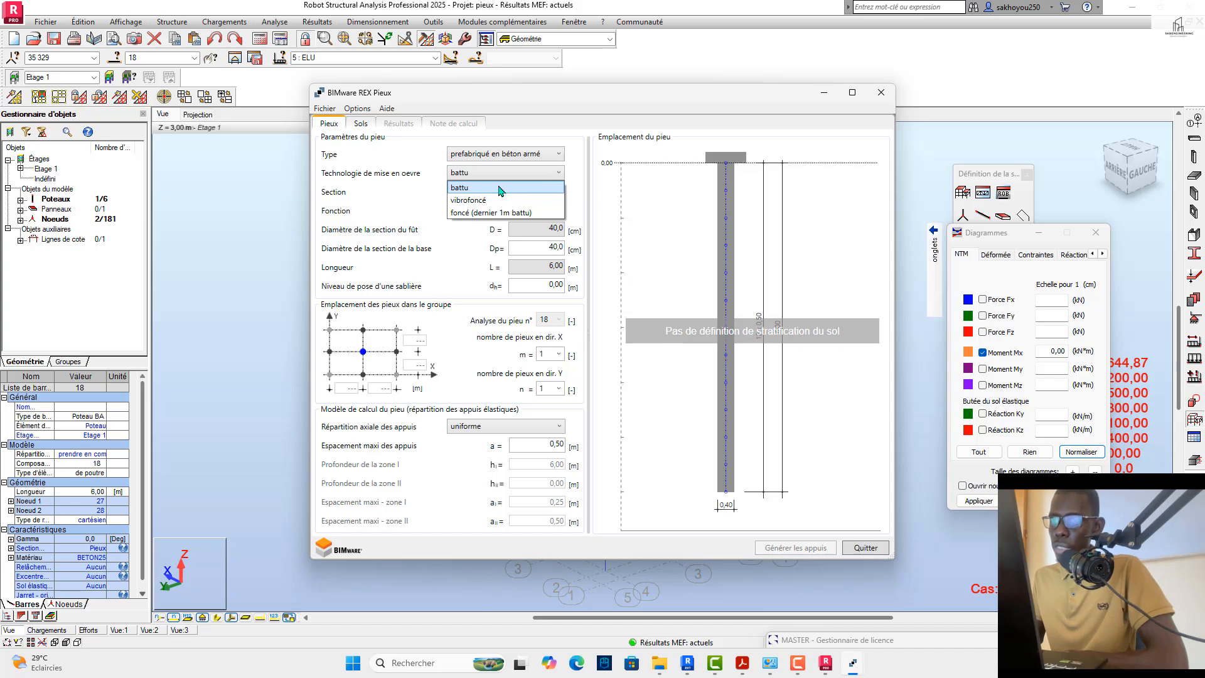
pyautogui.click(501, 188)
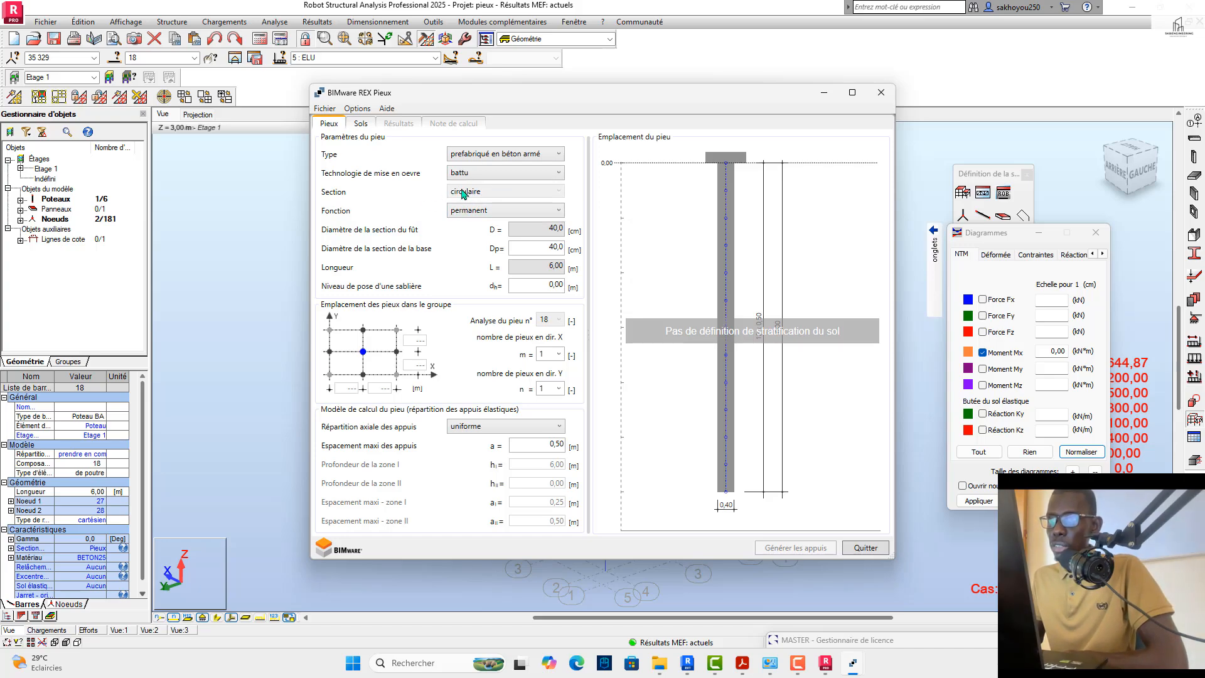
pyautogui.click(465, 210)
pyautogui.click(468, 221)
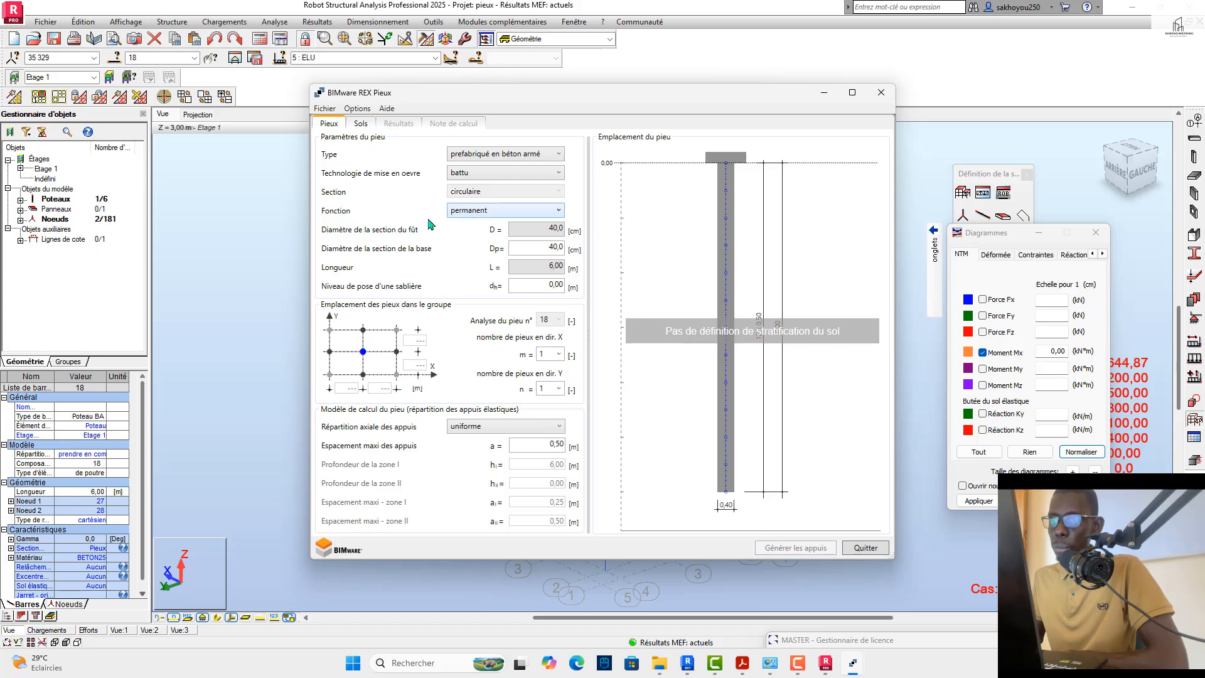
pyautogui.doubleClick(514, 229)
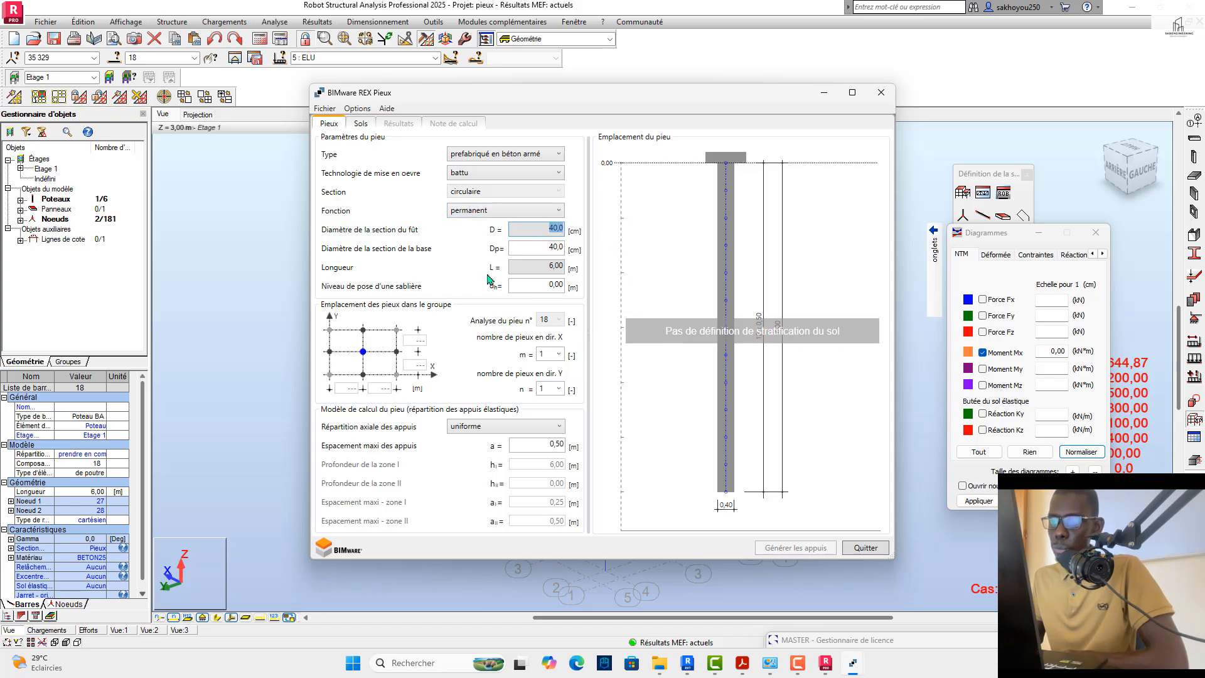
pyautogui.doubleClick(529, 267)
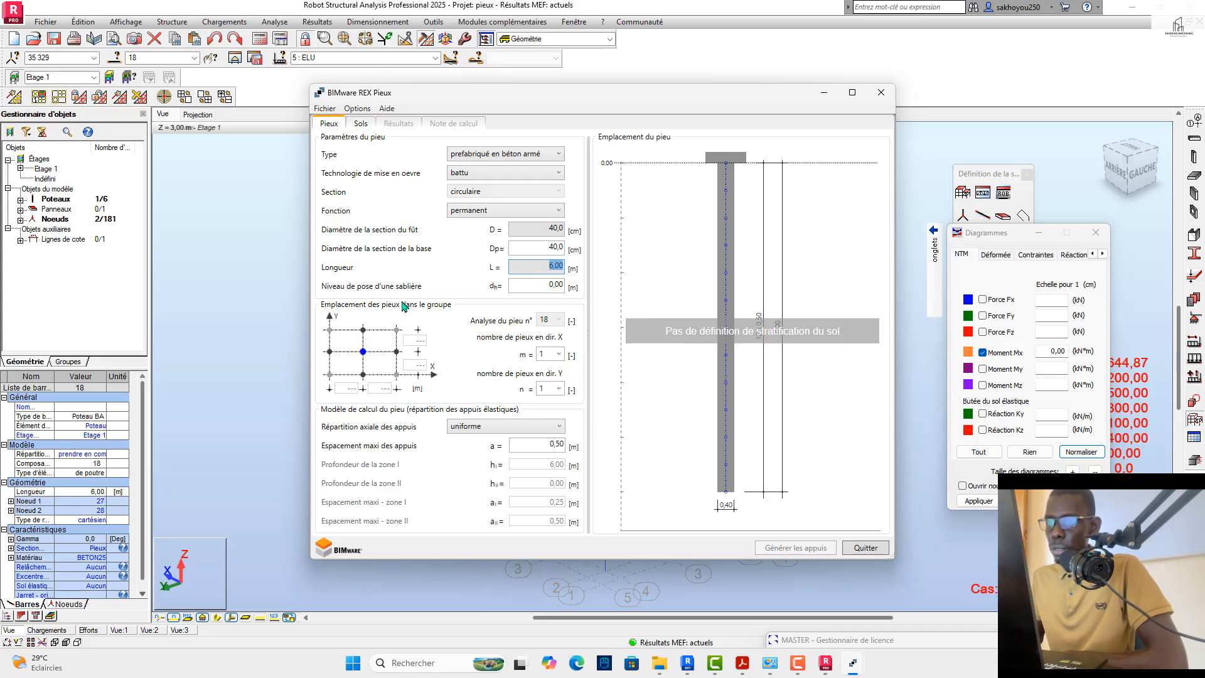
# Step: Try values such as 0,2 and 0,5 m for the pile's "Niveau de pose d'une sablière" (dn)
pyautogui.doubleClick(520, 287)
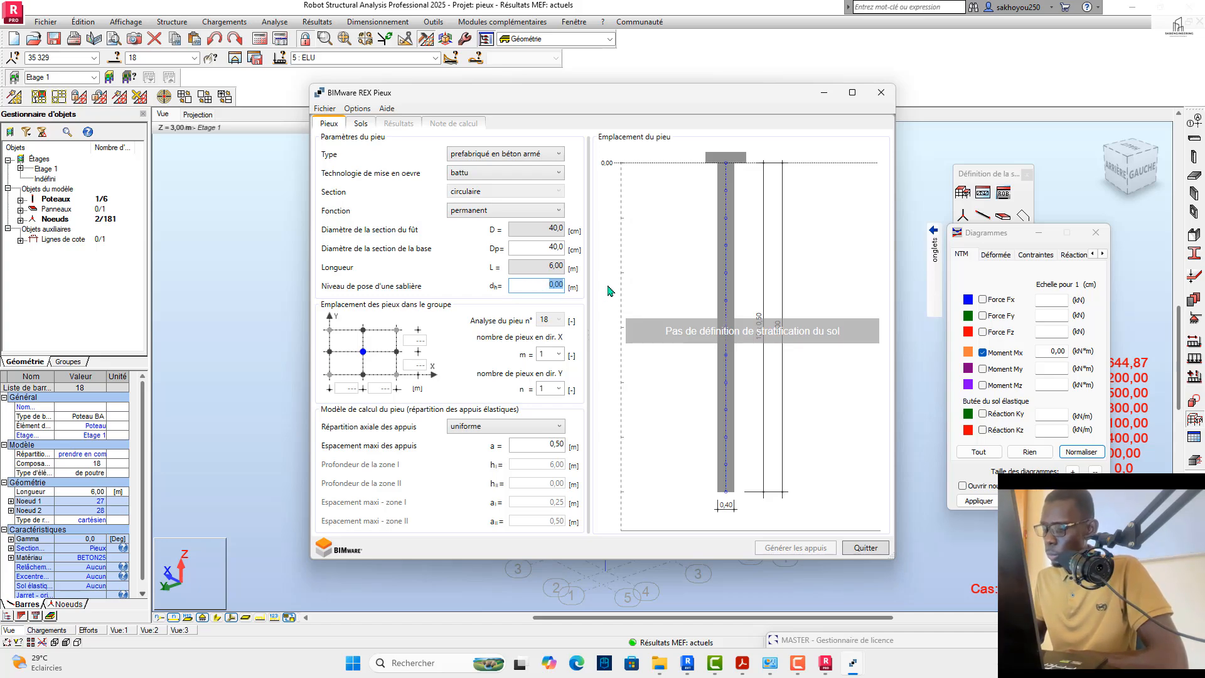
pyautogui.write('0')
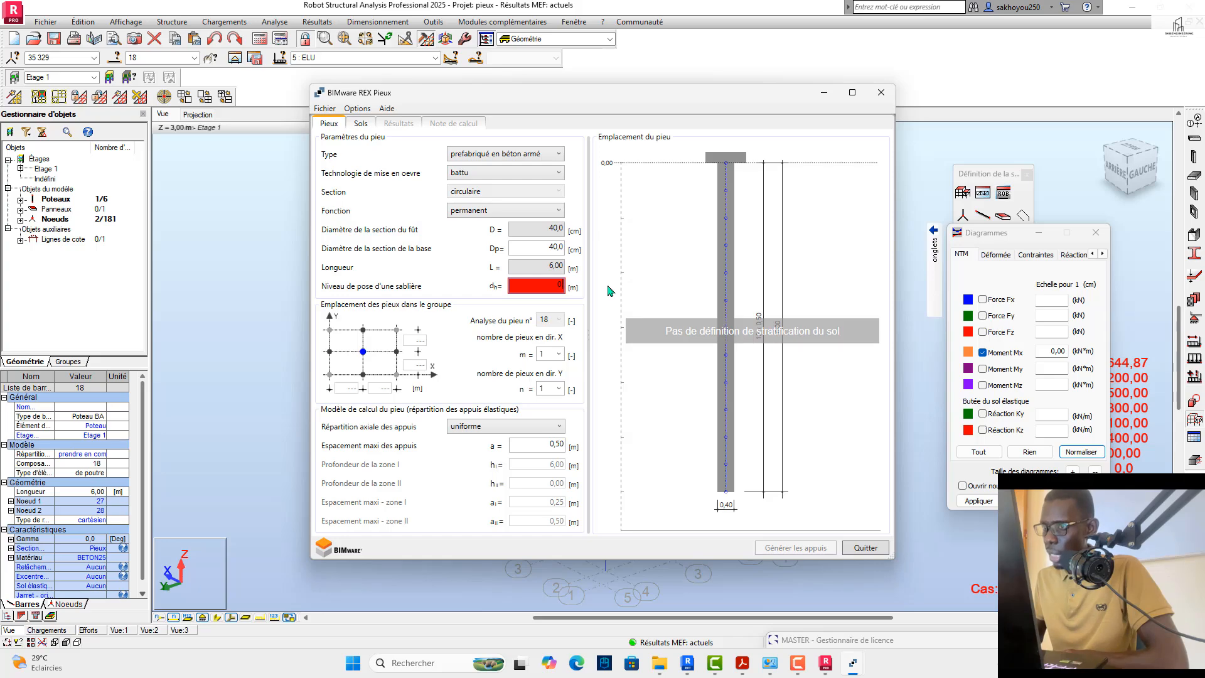
pyautogui.write(',2')
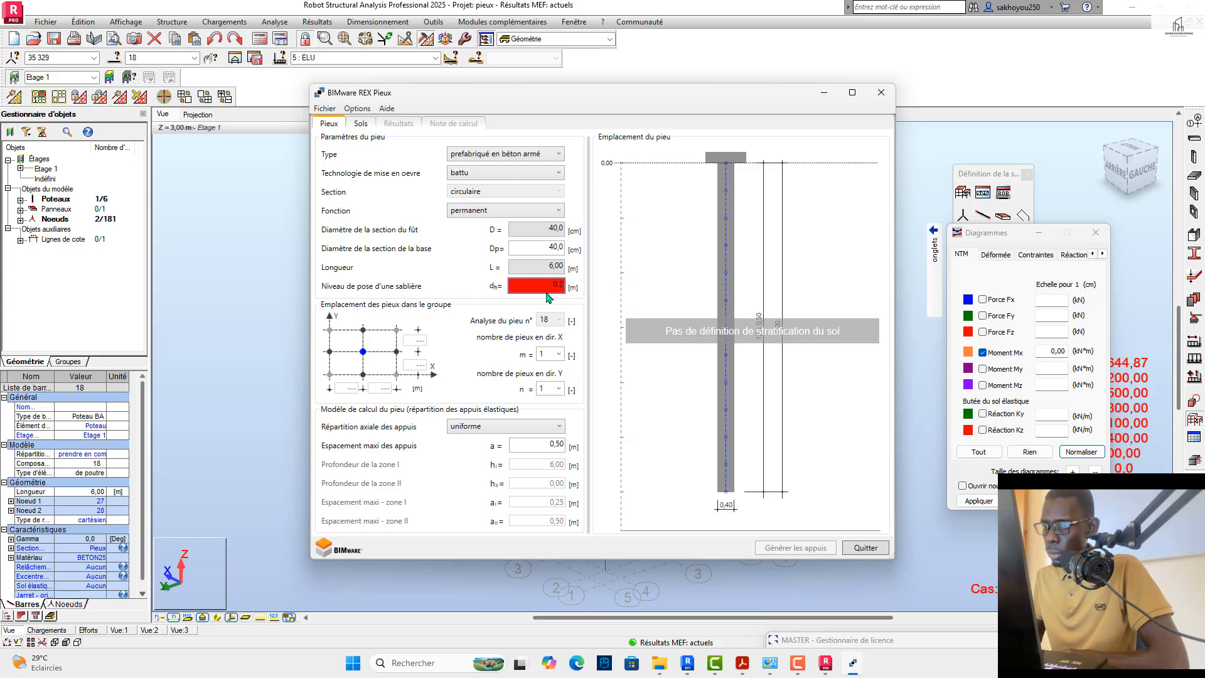
pyautogui.press('BackSpace')
pyautogui.press('BackSpace')
pyautogui.press('BackSpace')
pyautogui.write('1')
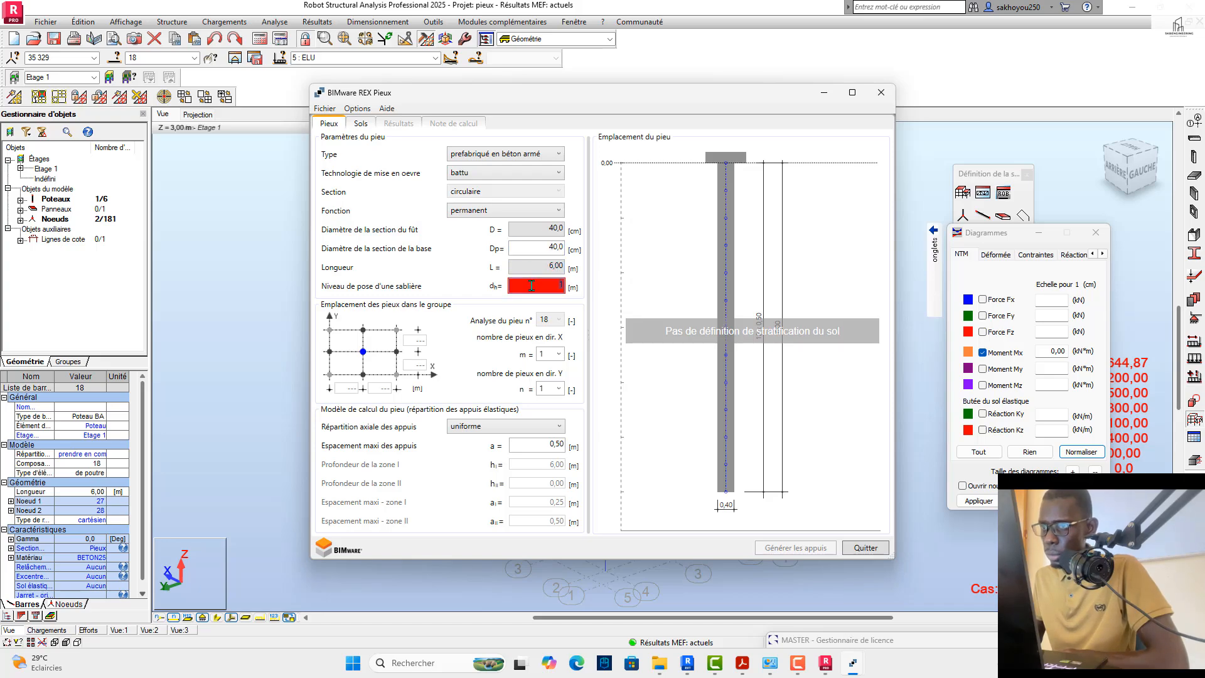
pyautogui.write('0,01')
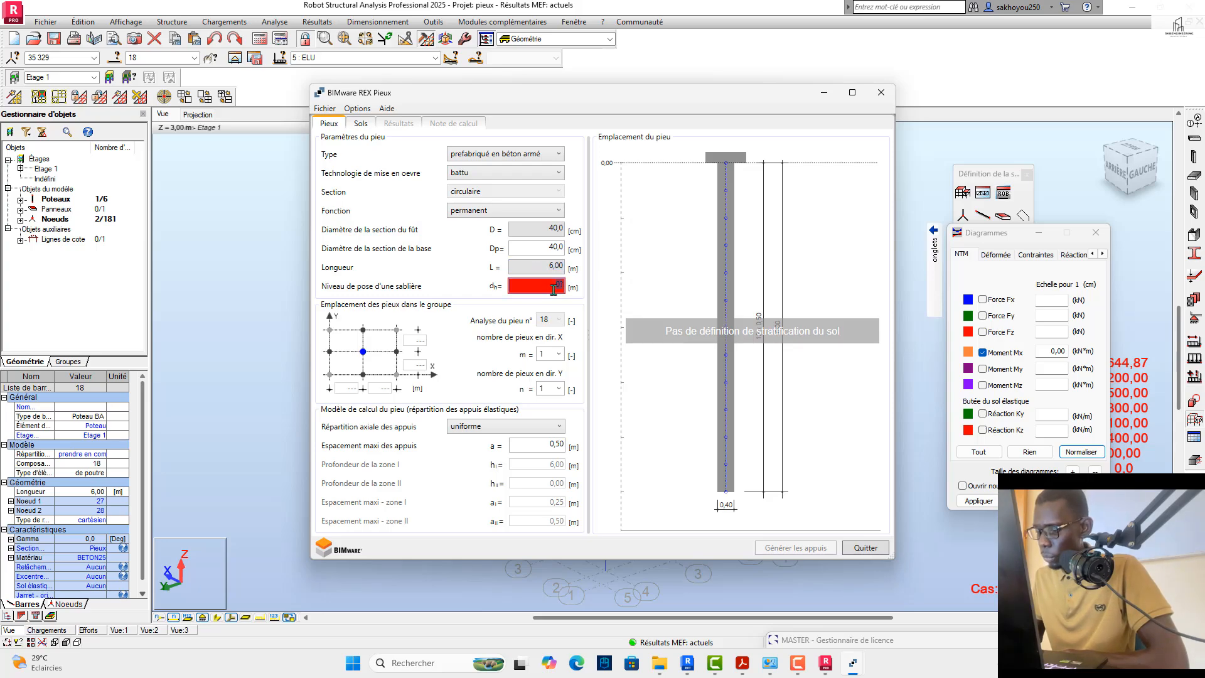
pyautogui.write('0')
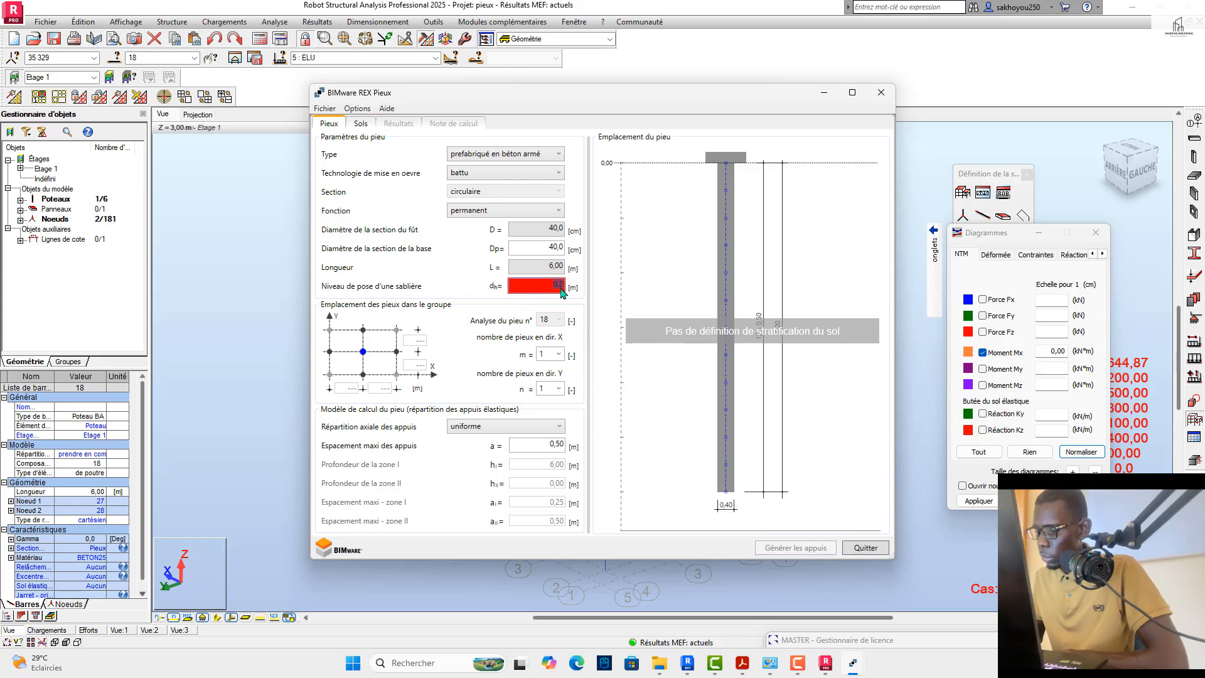
pyautogui.write('0,5')
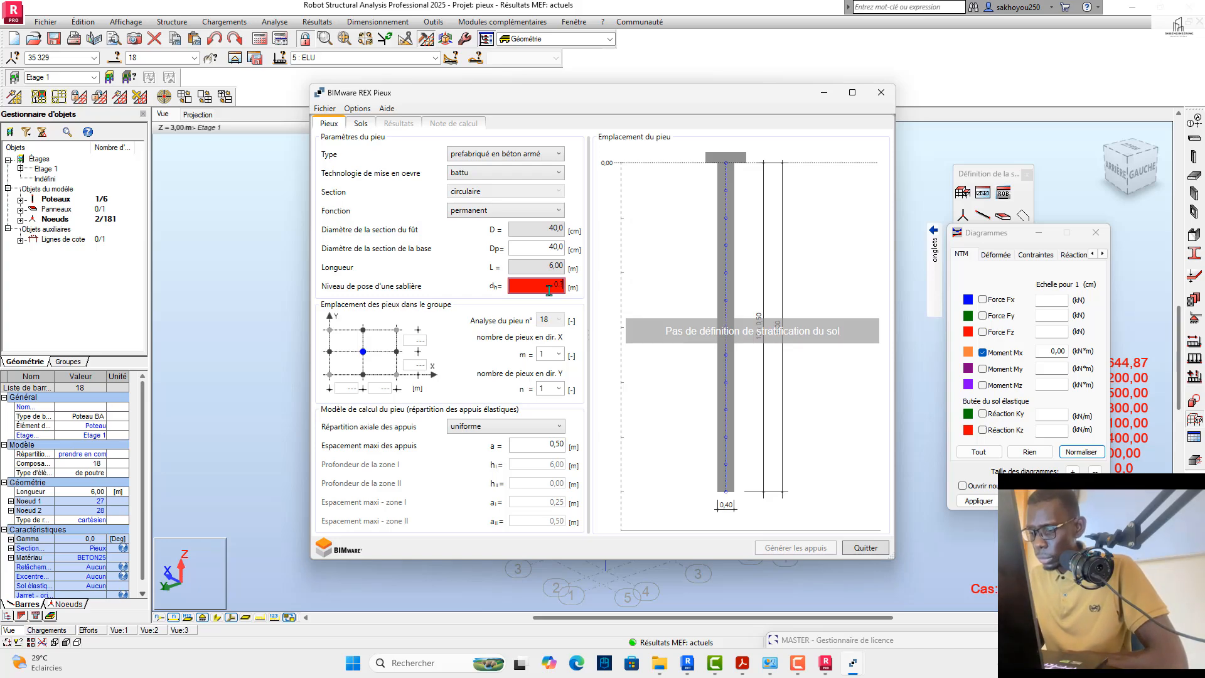
pyautogui.press('capslock')
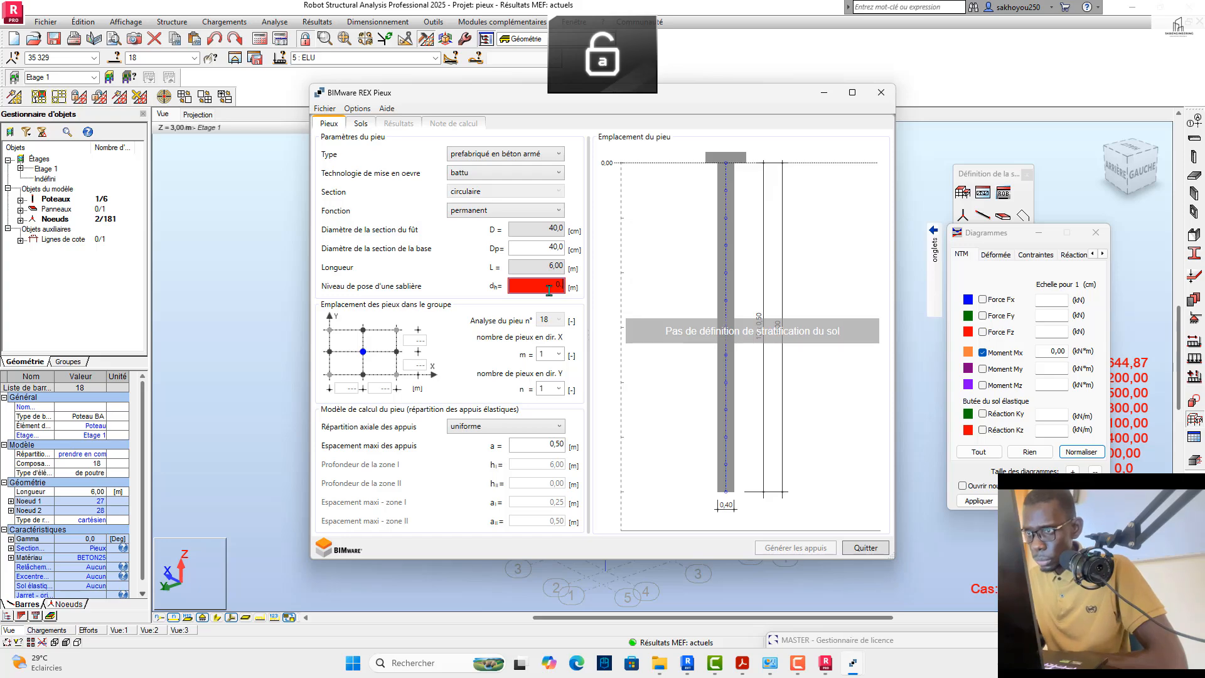
pyautogui.press('BackSpace')
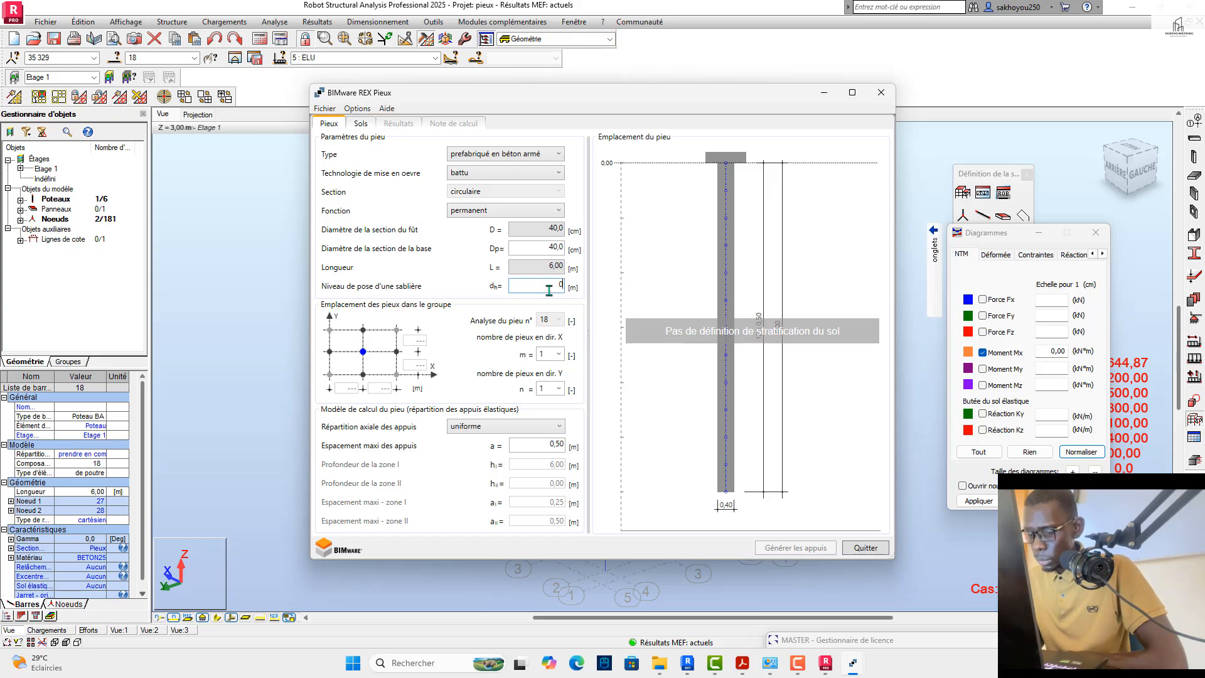
pyautogui.write(',5')
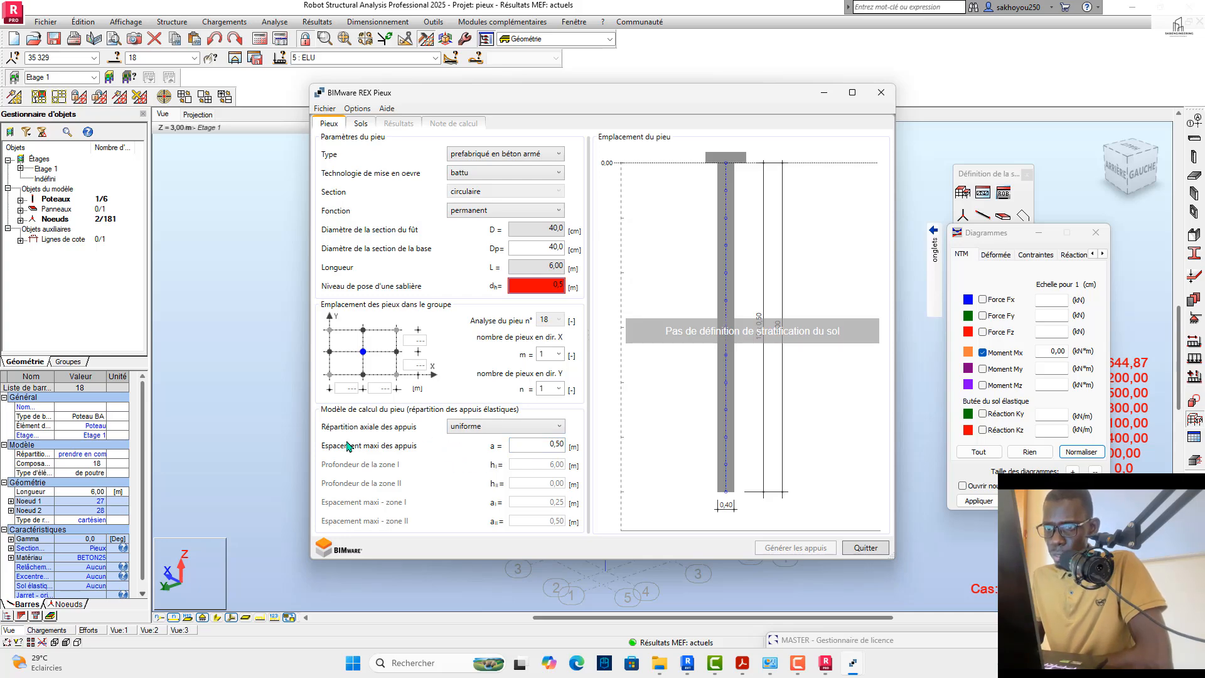
# Step: Keep the axial support distribution as "uniforme" and reset the pile's "Niveau de pose d'une sablière" to 0
pyautogui.click(472, 429)
pyautogui.click(469, 442)
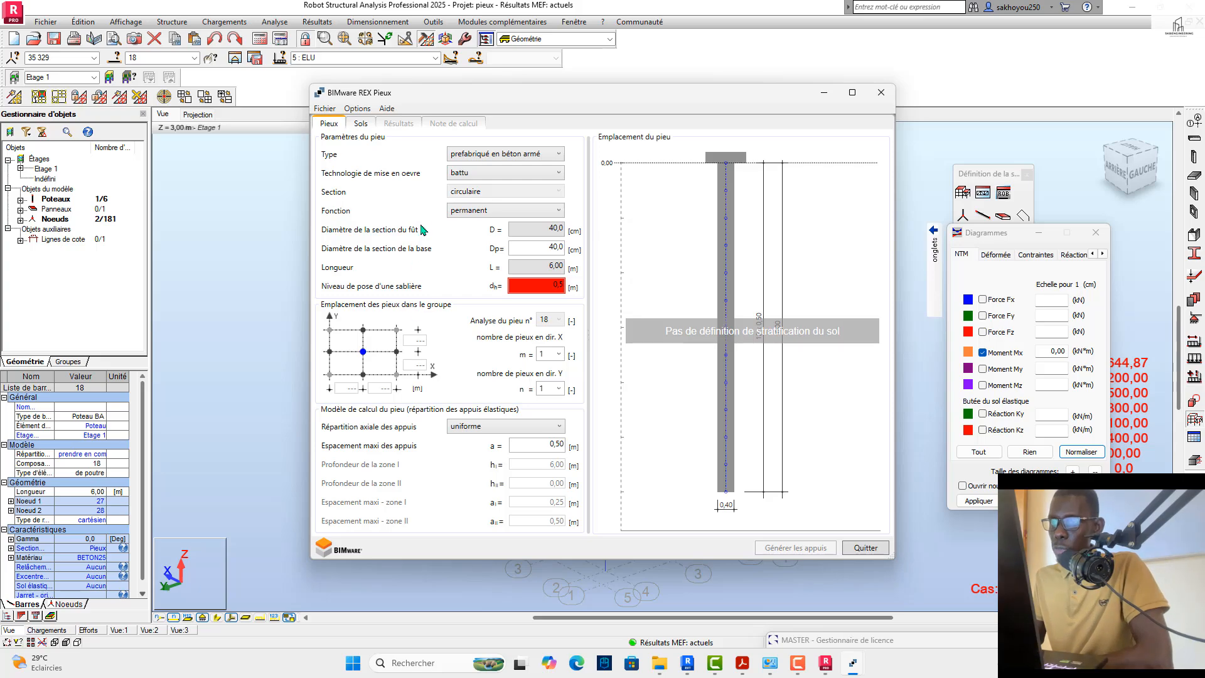
pyautogui.click(360, 124)
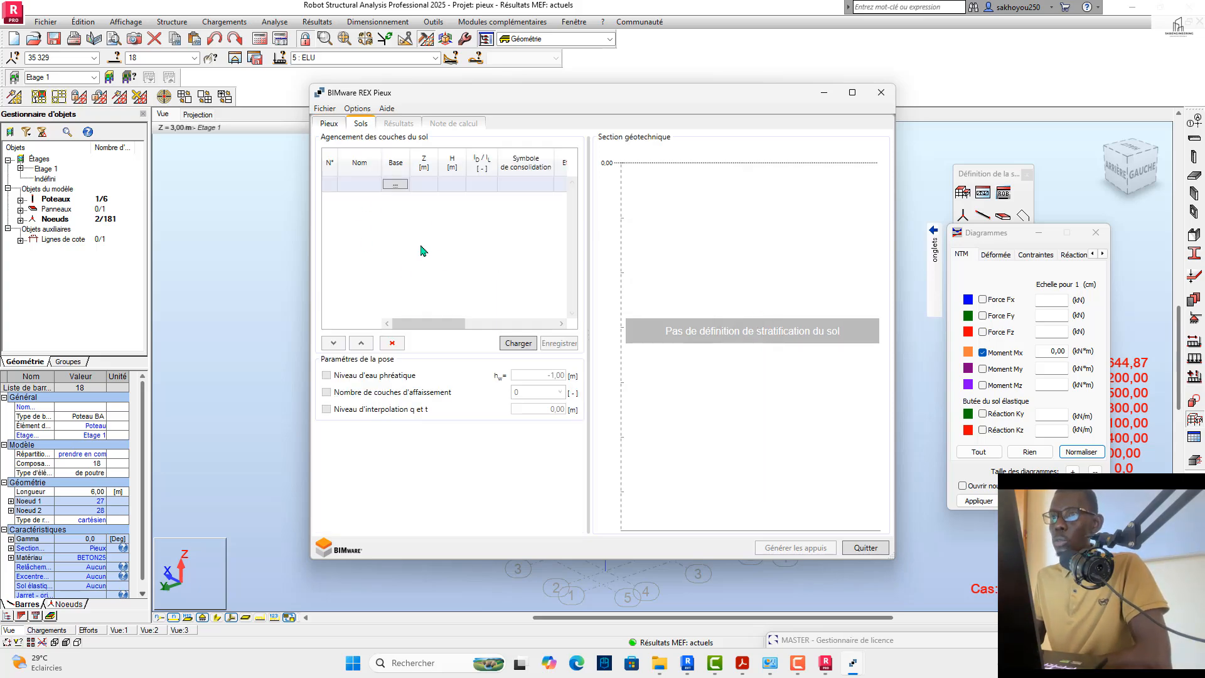
pyautogui.click(329, 124)
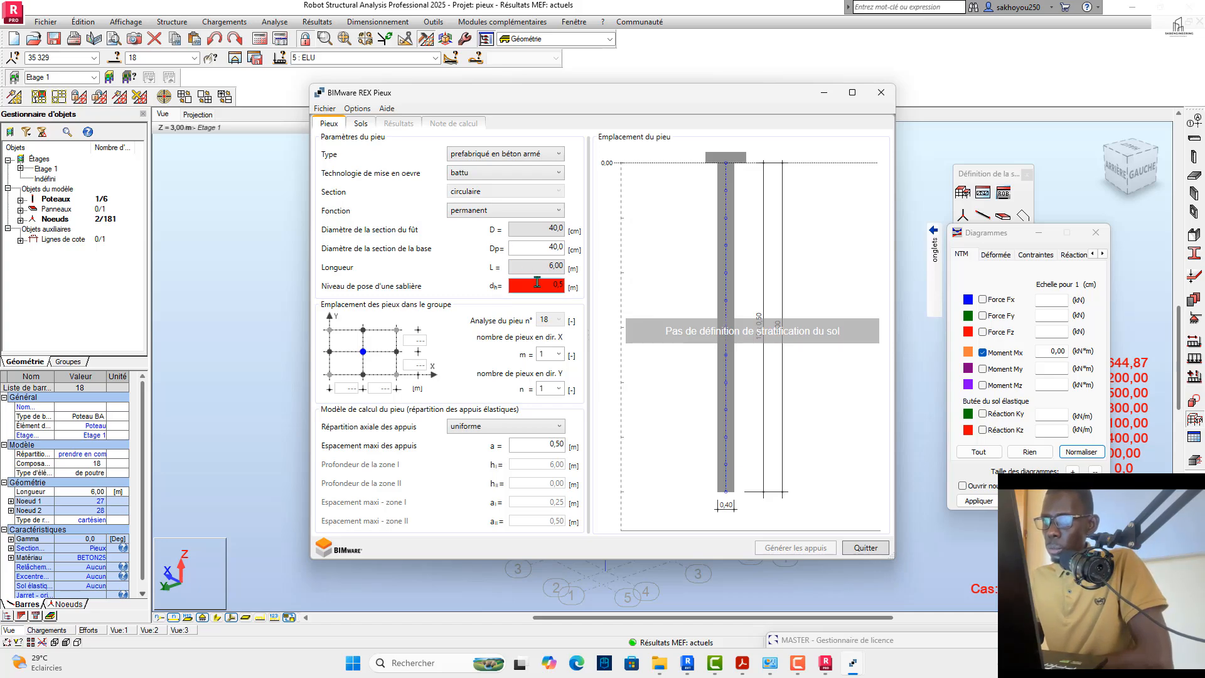
pyautogui.write('0')
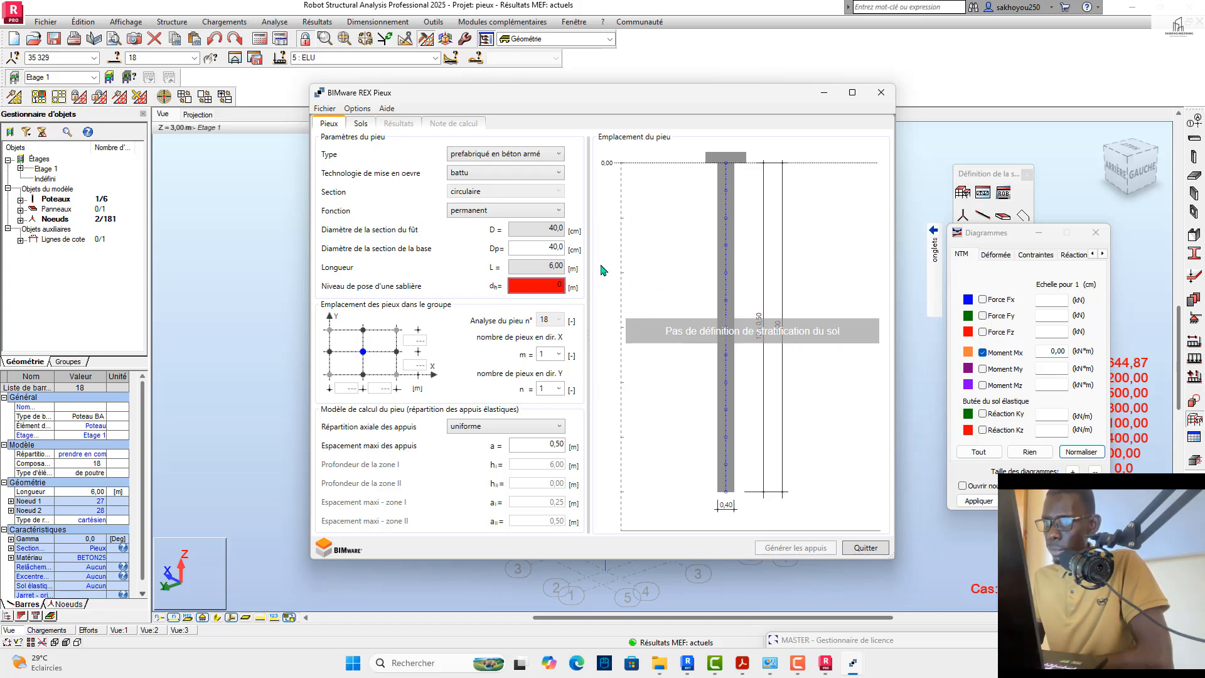
pyautogui.click(363, 125)
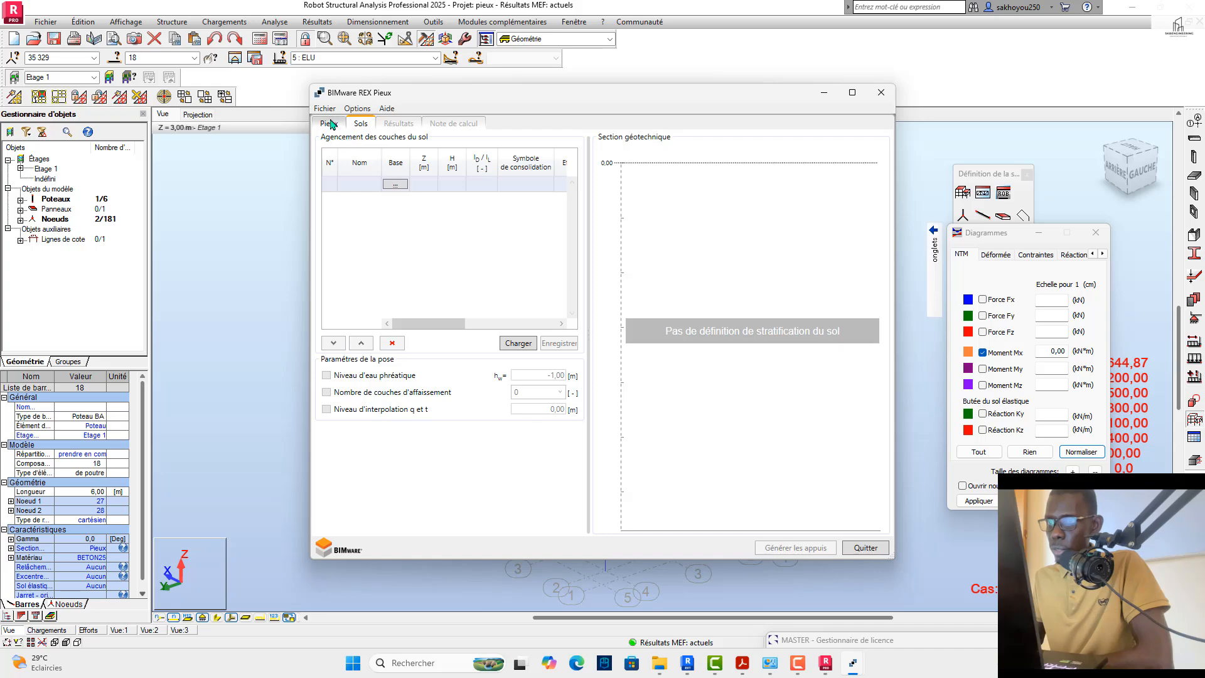
pyautogui.click(329, 124)
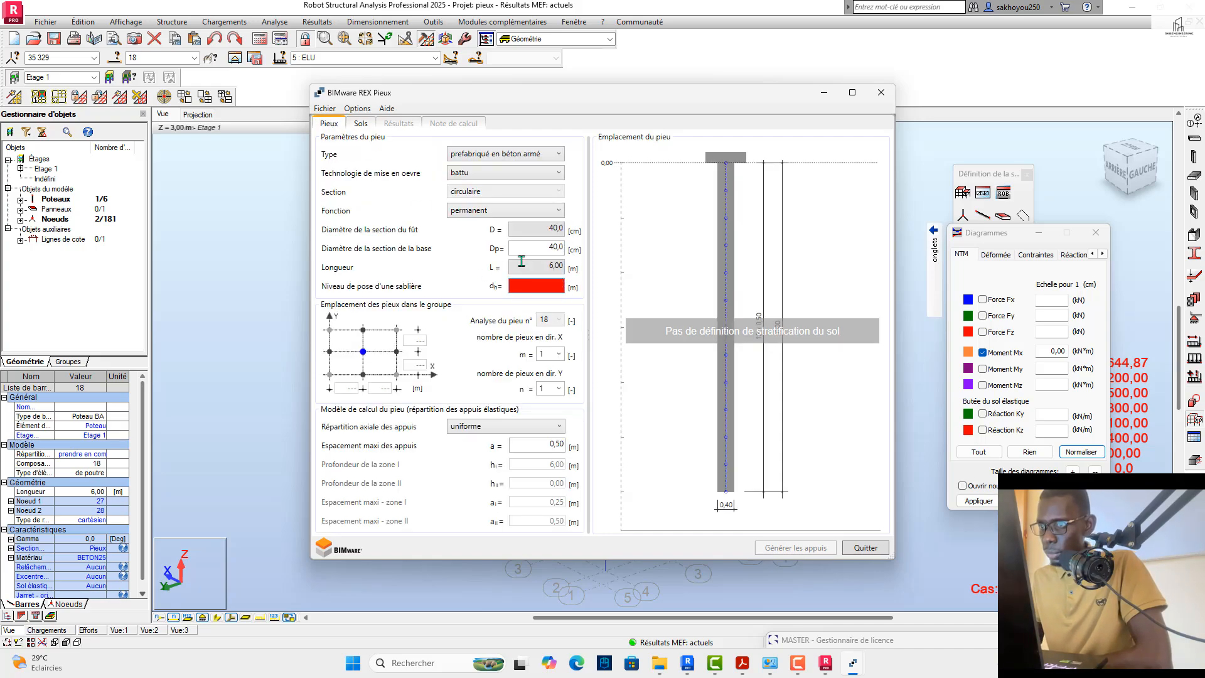
pyautogui.click(543, 282)
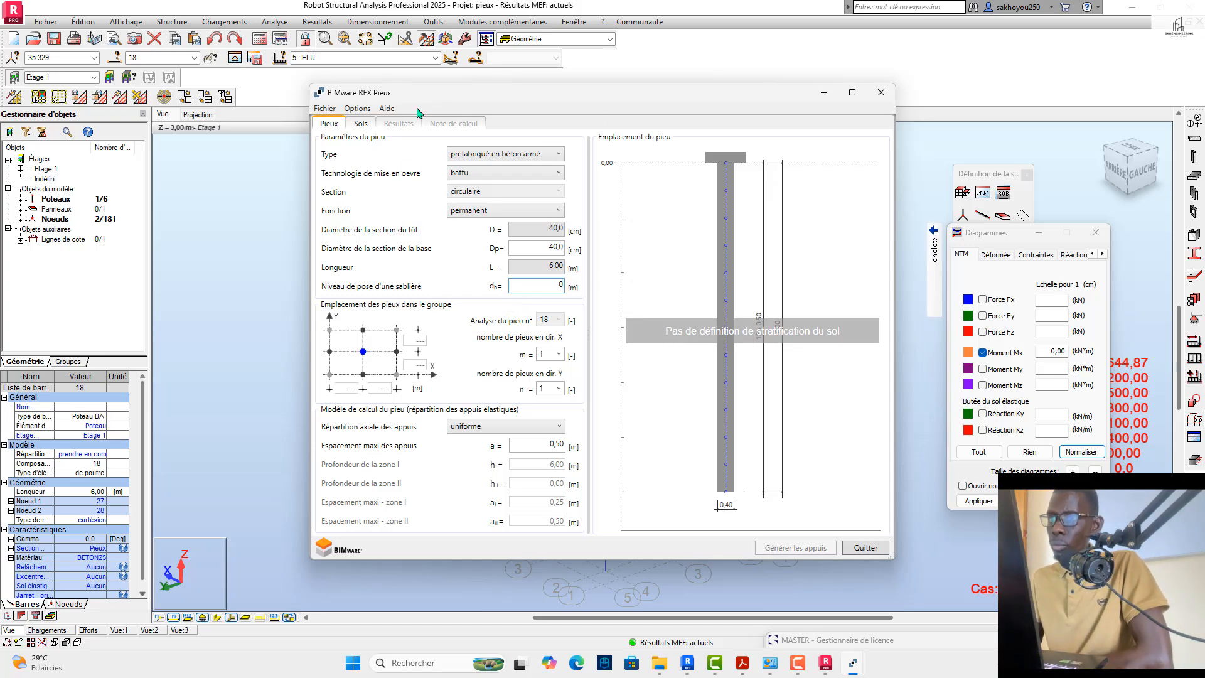
# Step: Add "Argiles et limons mous" from the soil database as the first layer of the soil profile
pyautogui.click(362, 125)
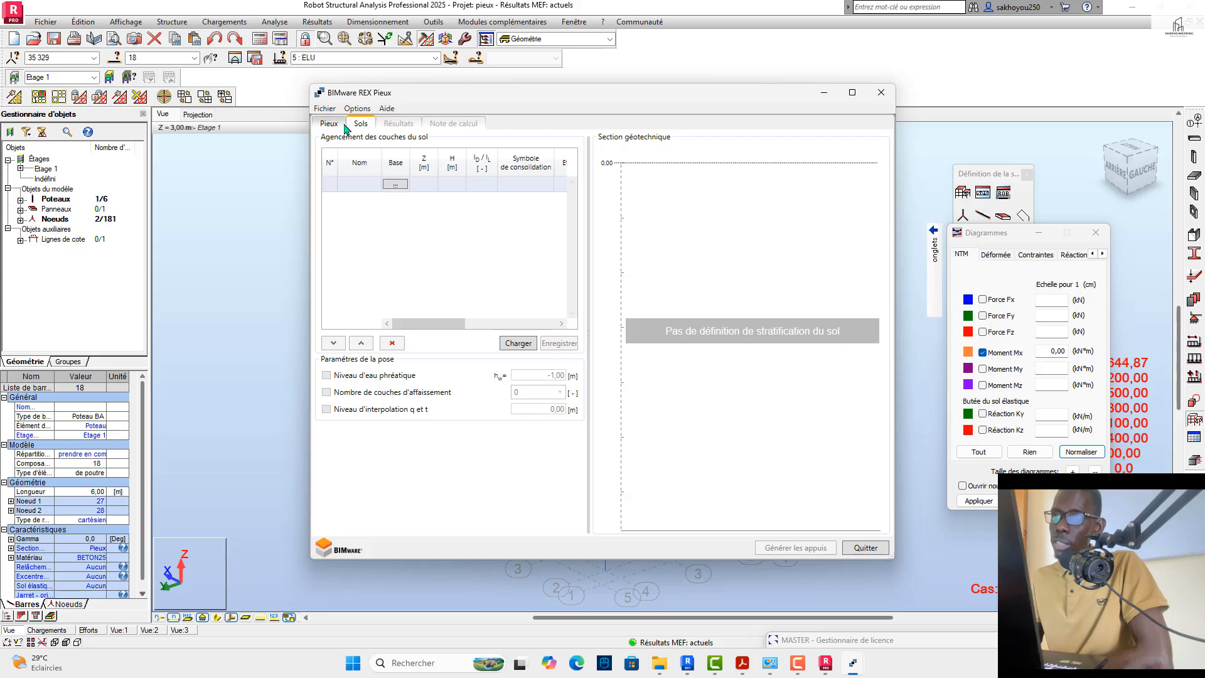
pyautogui.click(394, 185)
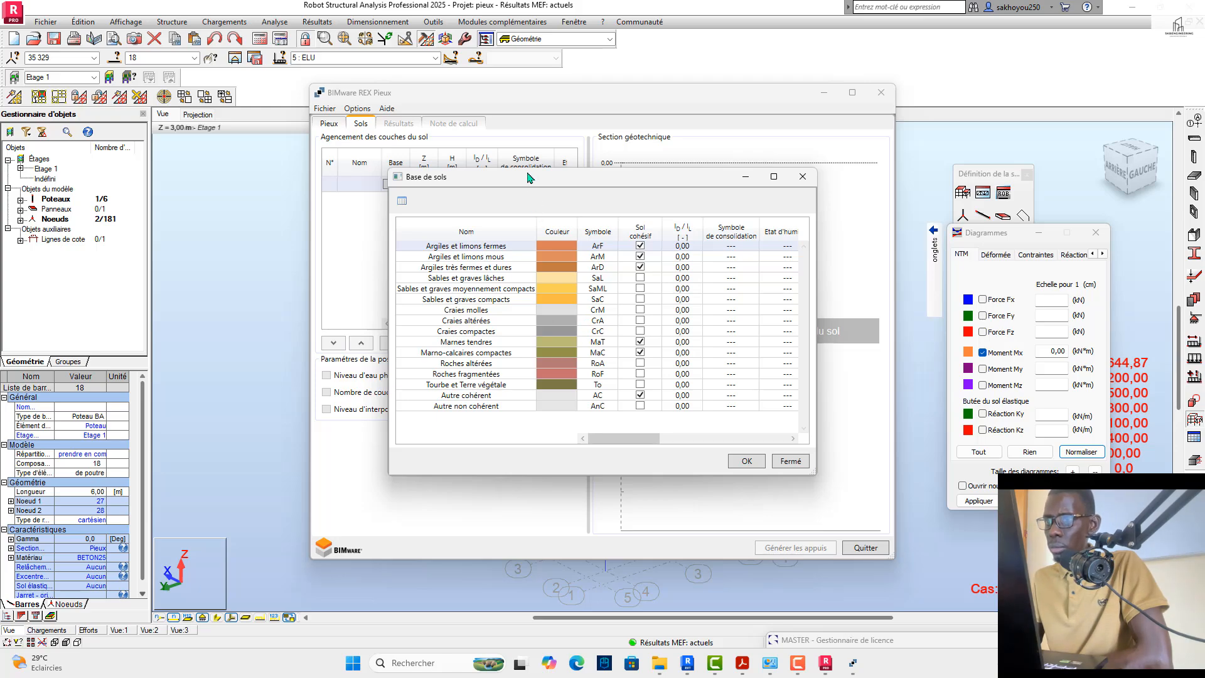
pyautogui.moveTo(527, 178); pyautogui.dragTo(478, 193)
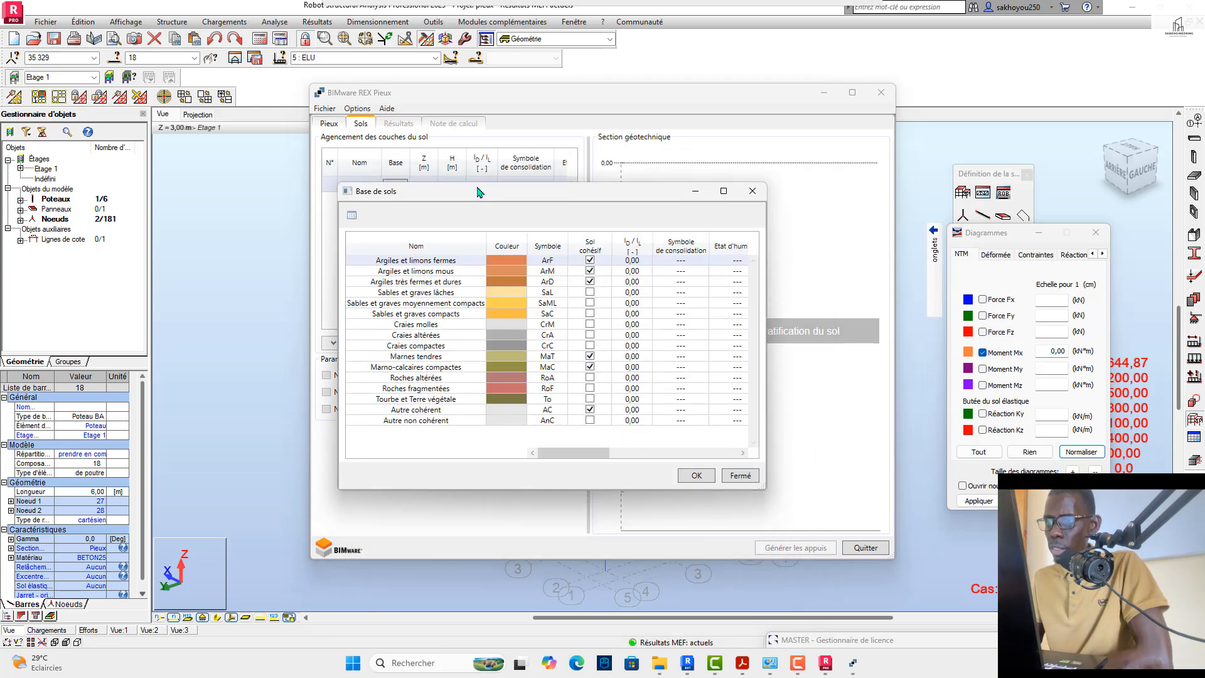
pyautogui.click(391, 274)
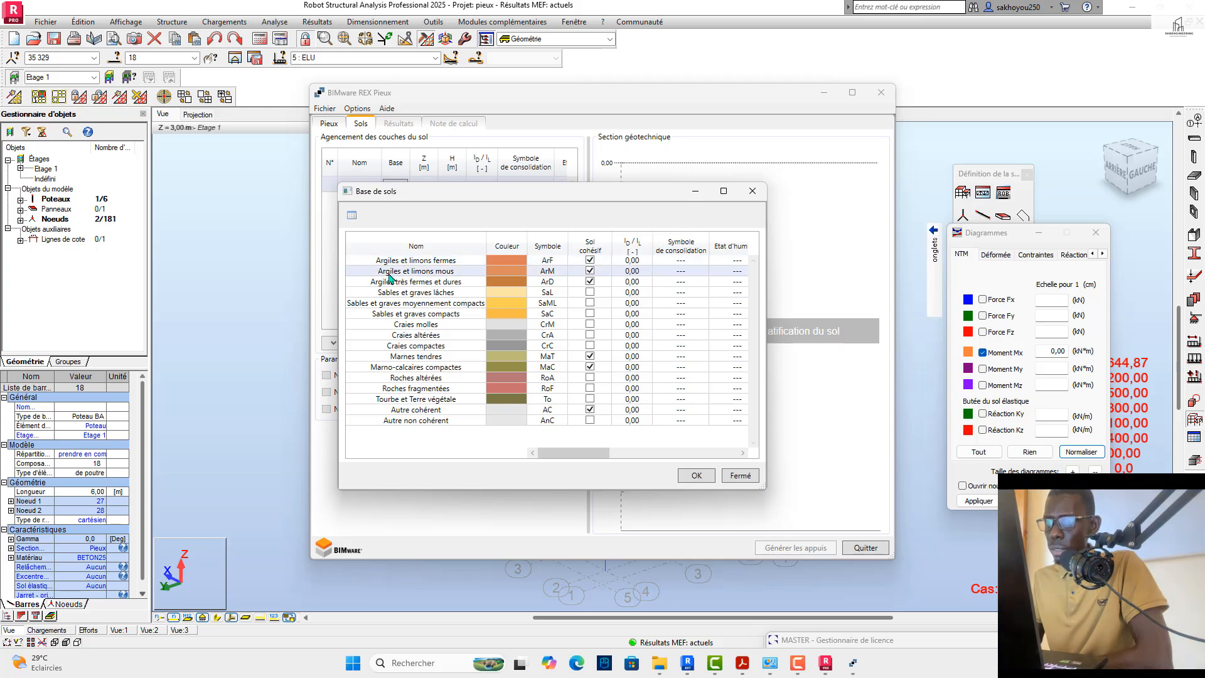
pyautogui.click(694, 473)
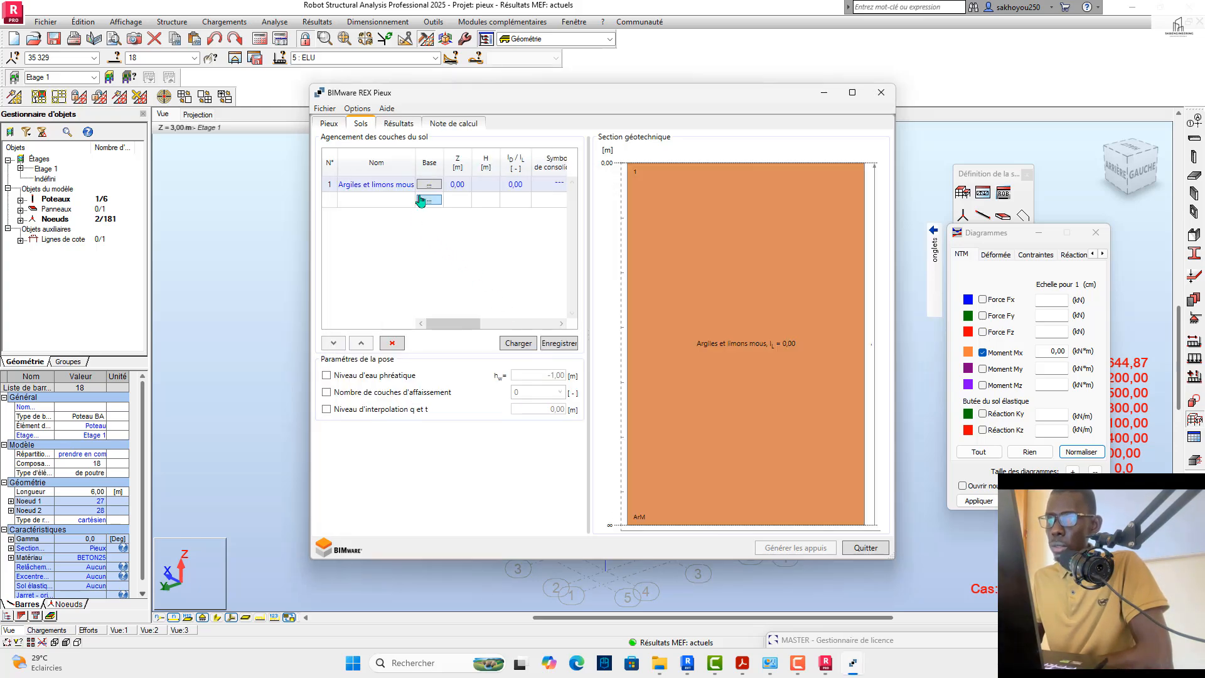
# Step: Add "Sables et graves lâches" and "Sables et graves compacts" from the soil database as the second and third layers
pyautogui.click(423, 198)
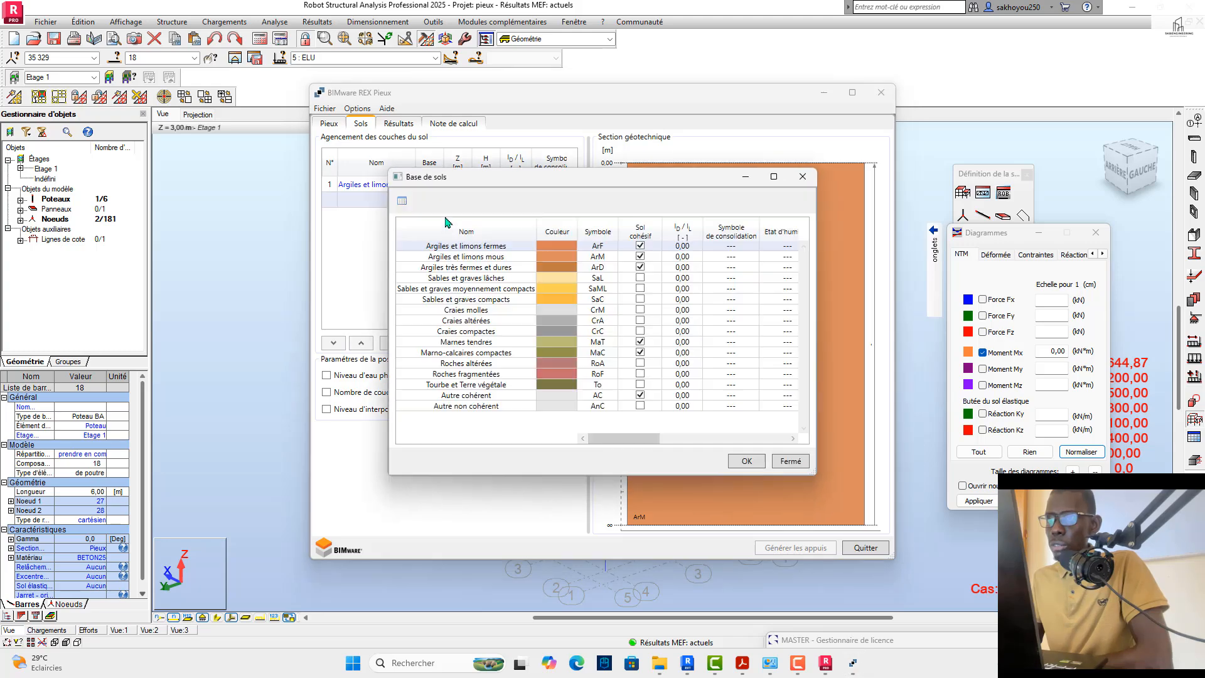
pyautogui.click(460, 279)
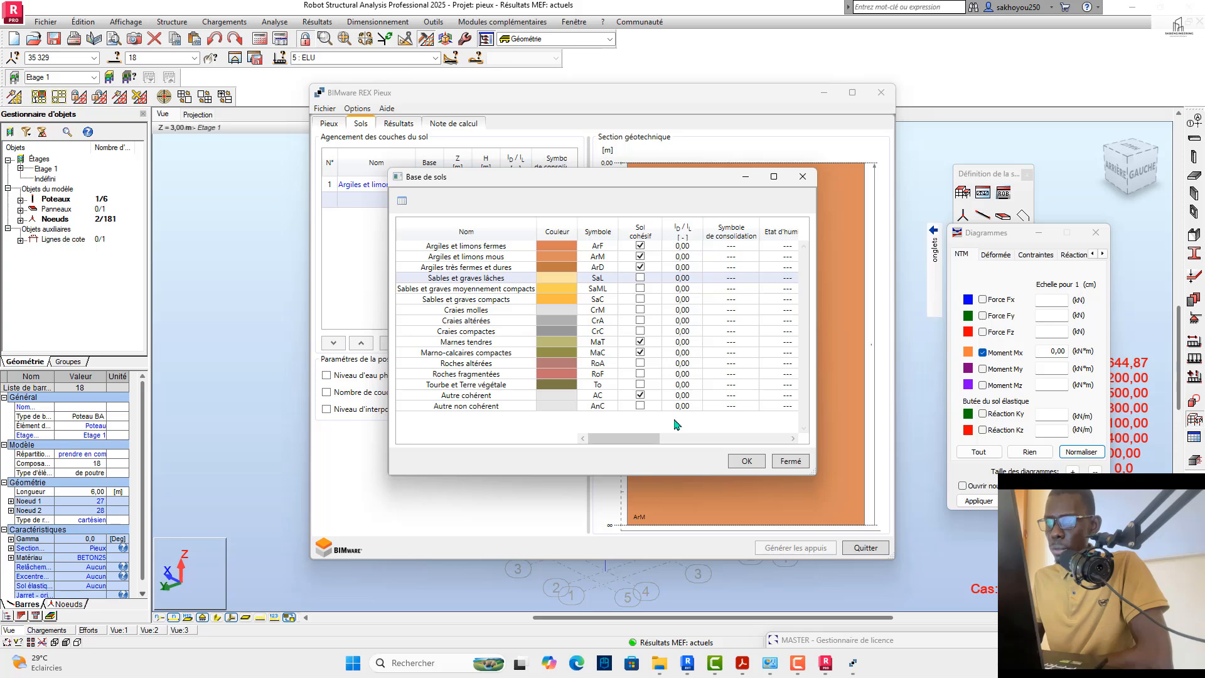
pyautogui.click(747, 461)
pyautogui.click(429, 216)
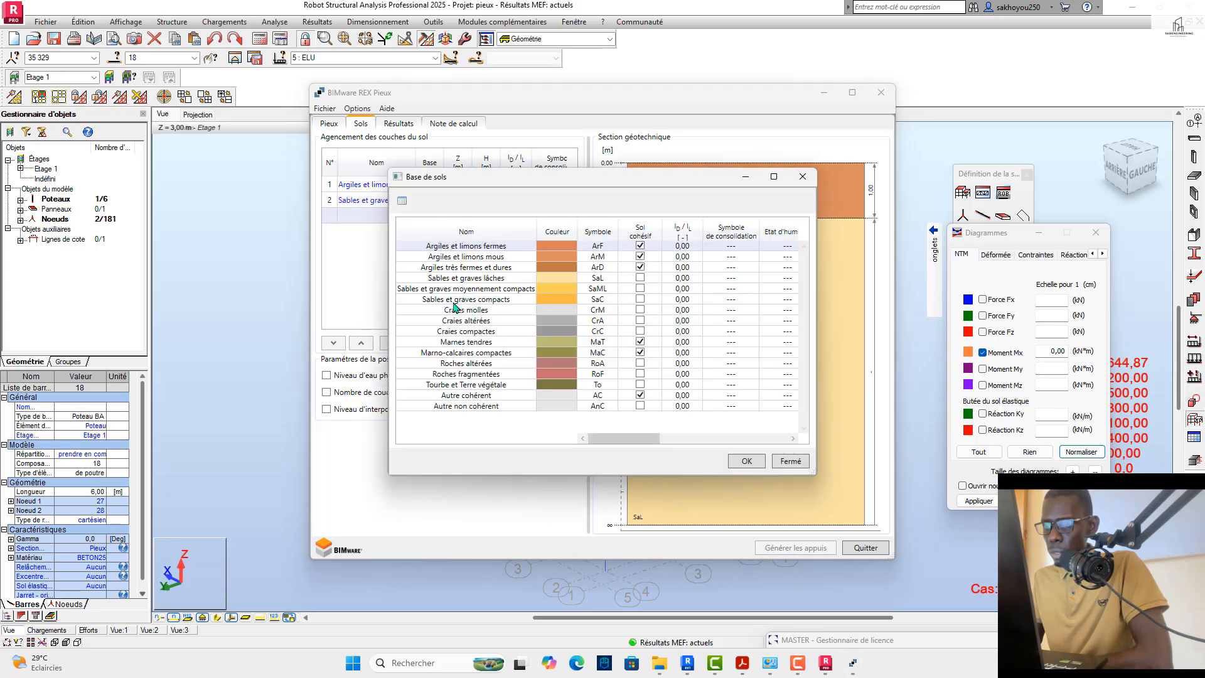
pyautogui.click(453, 301)
pyautogui.click(745, 461)
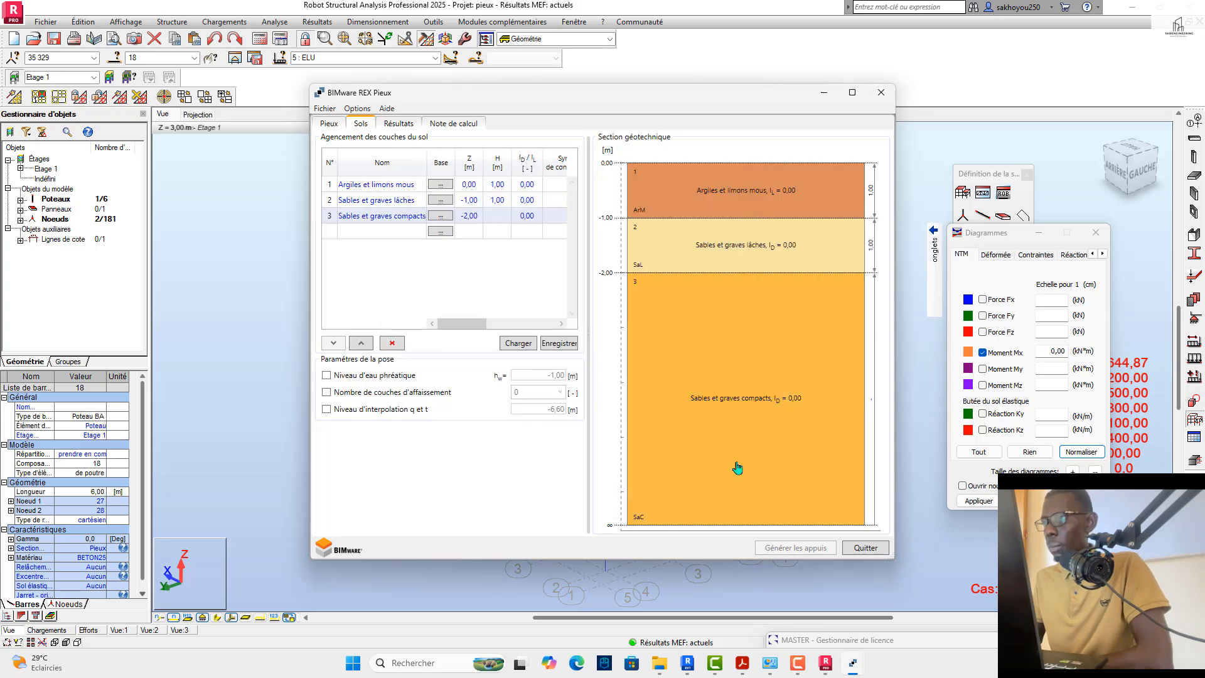
# Step: Set the thickness H of the "Argiles et limons mous" layer to 3 m
pyautogui.click(509, 185)
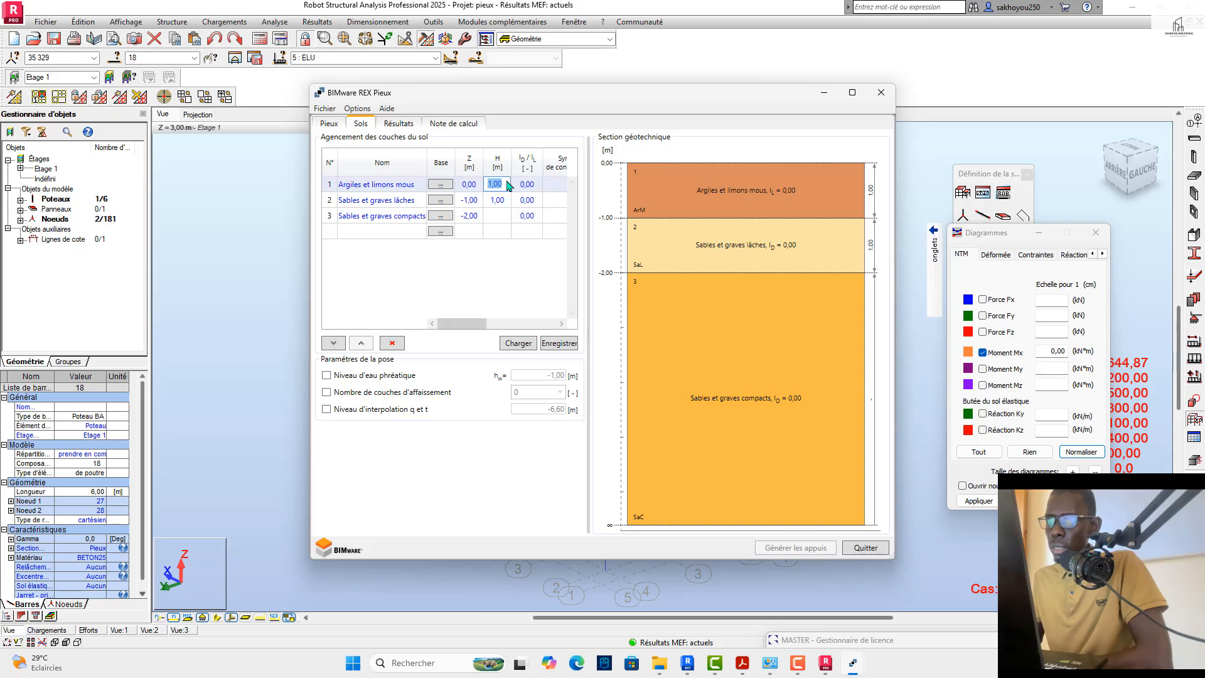
pyautogui.click(474, 189)
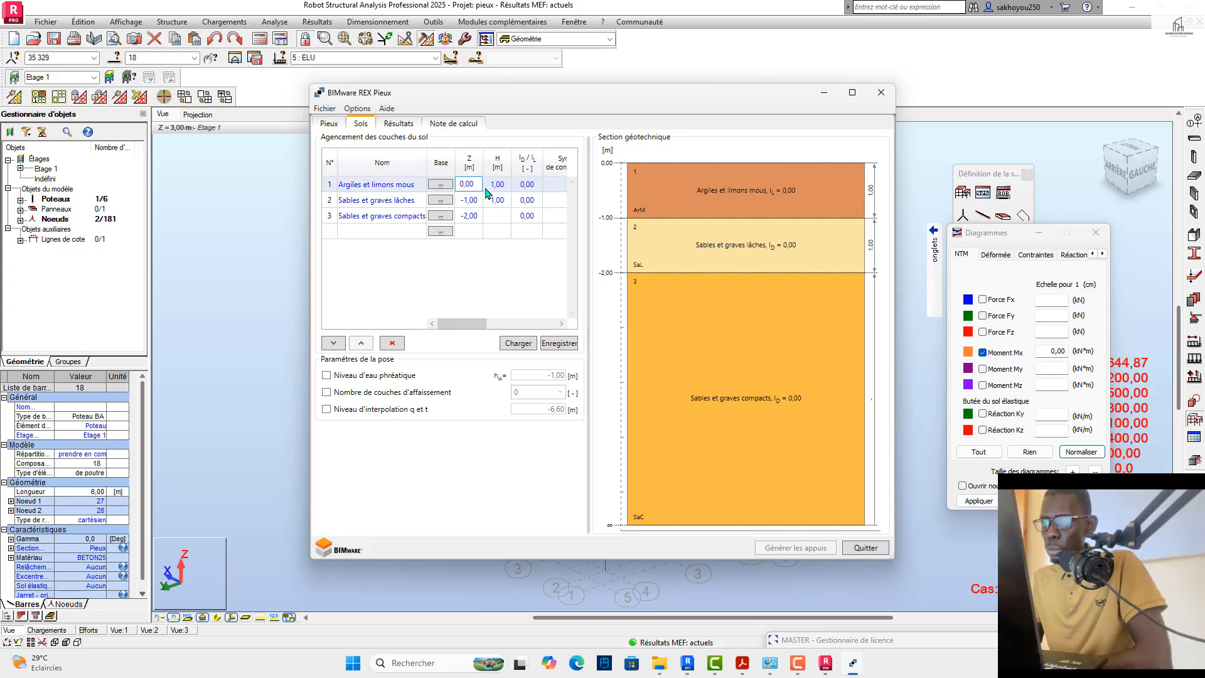
pyautogui.click(508, 182)
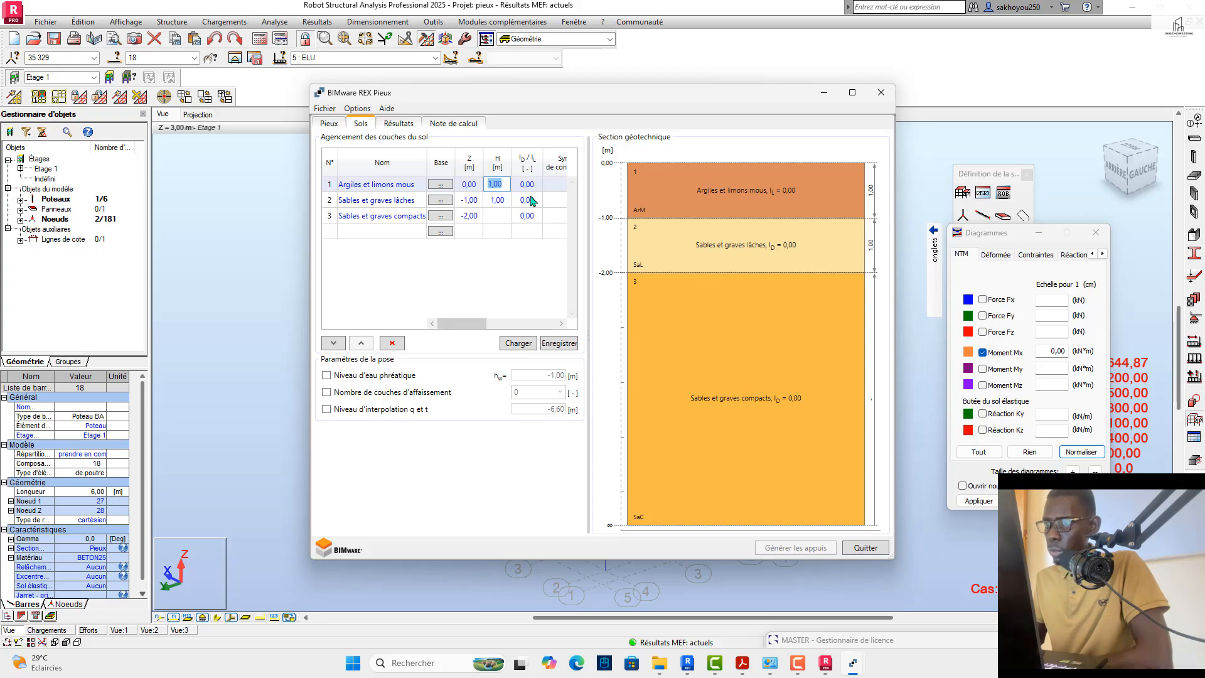
pyautogui.write('3')
# Step: Try thicknesses of 4 m and 2 m for the "Sables et graves lâches" layer
pyautogui.click(500, 200)
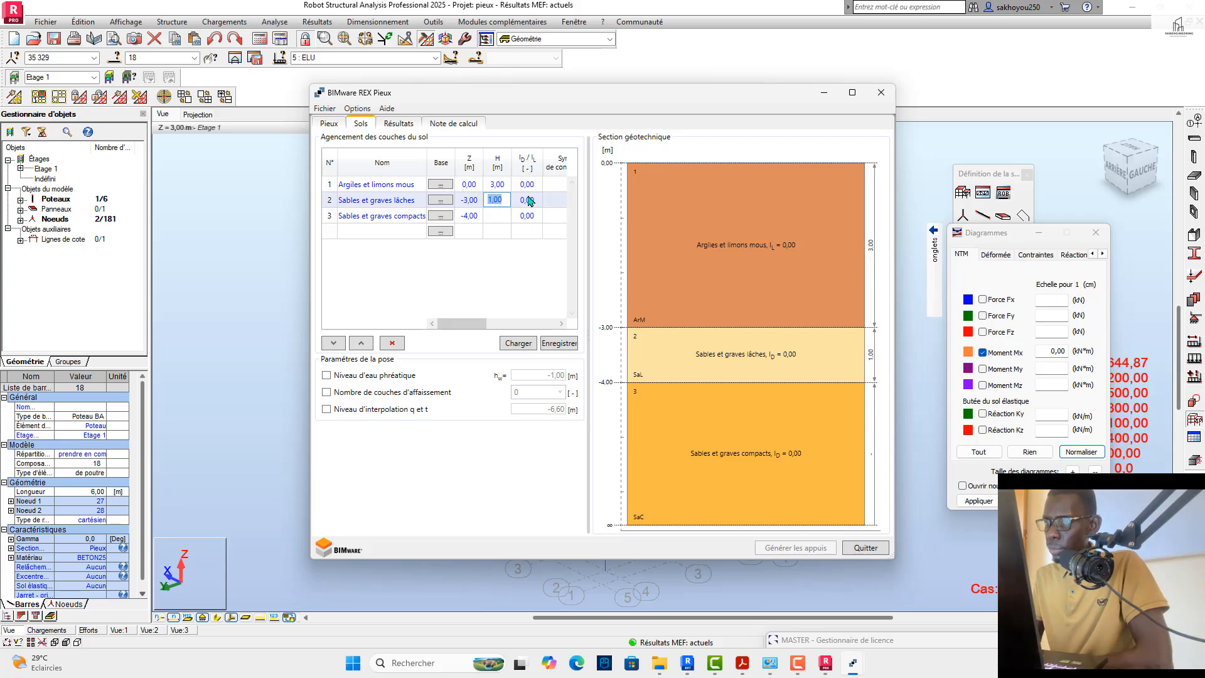
pyautogui.write('4')
pyautogui.click(490, 218)
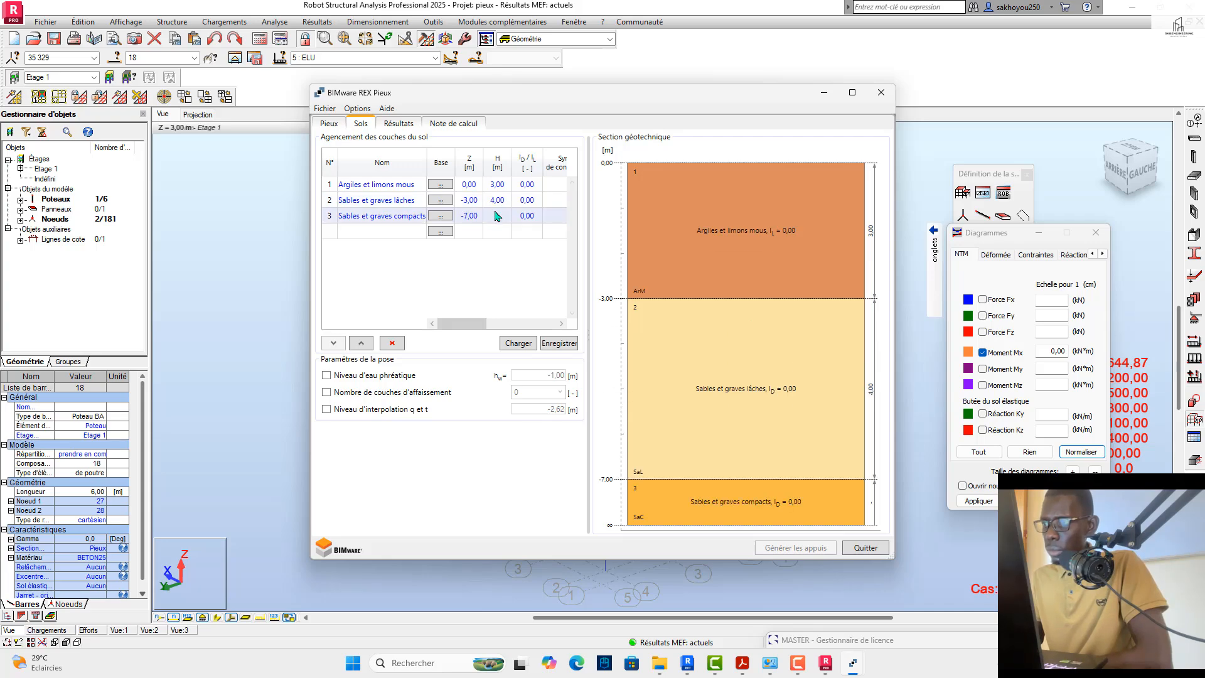
pyautogui.click(509, 201)
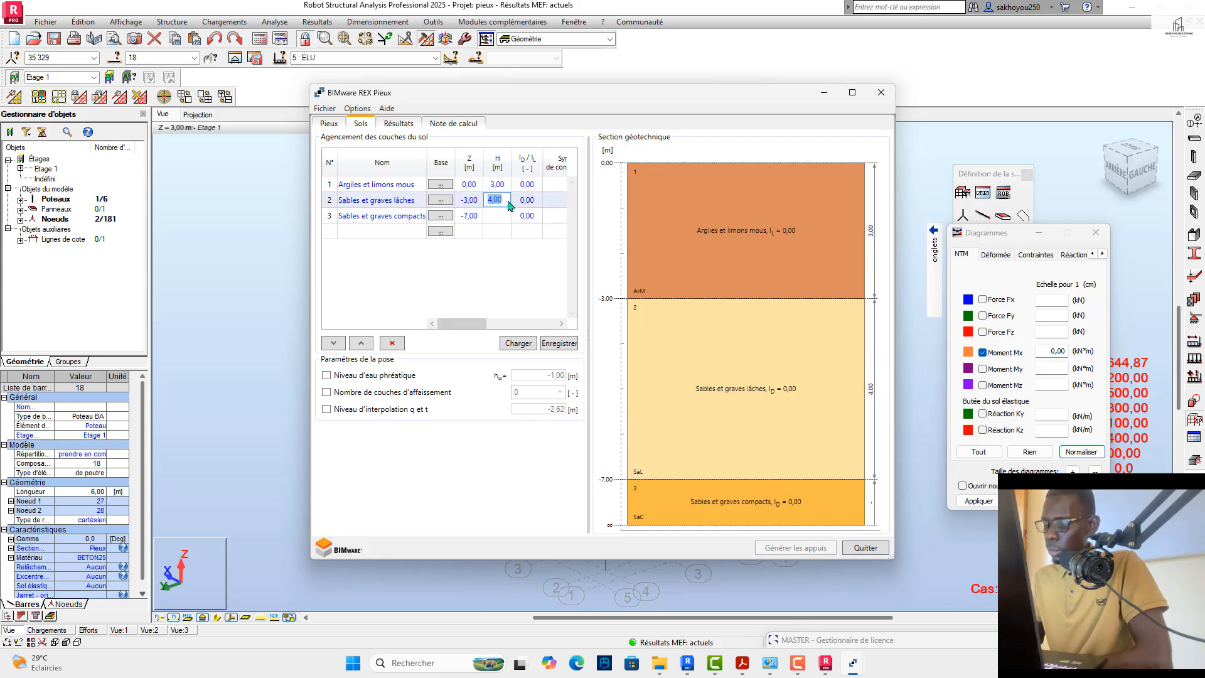
pyautogui.write('2')
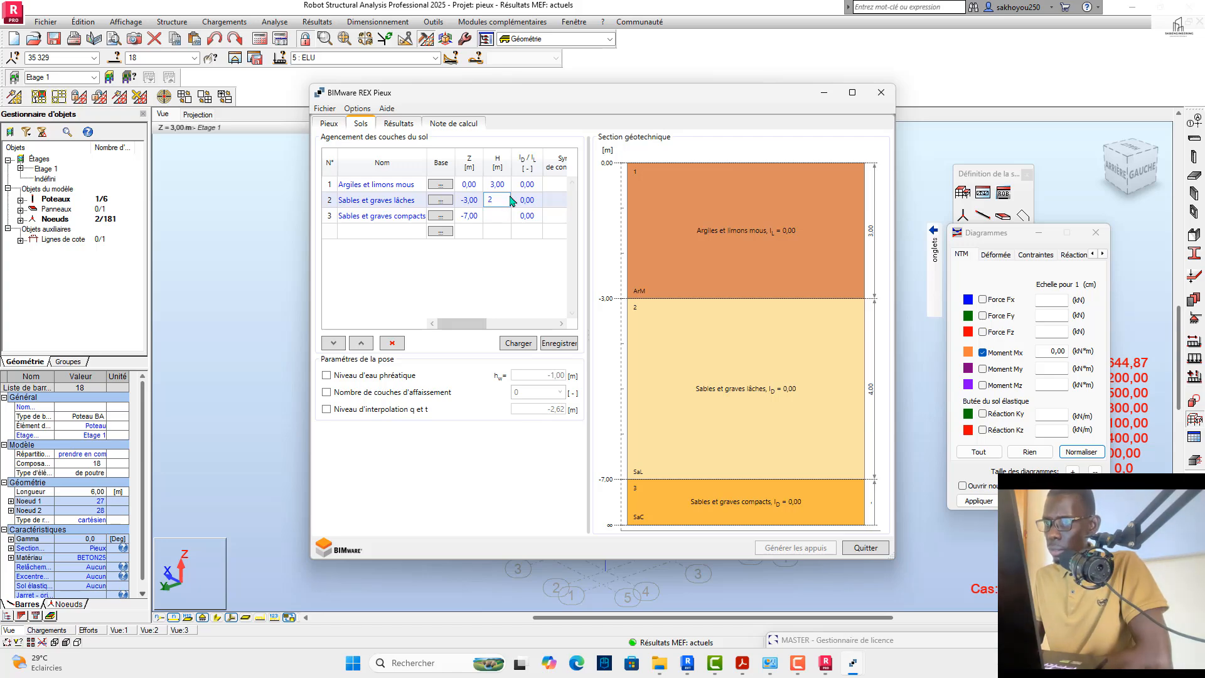
pyautogui.click(502, 219)
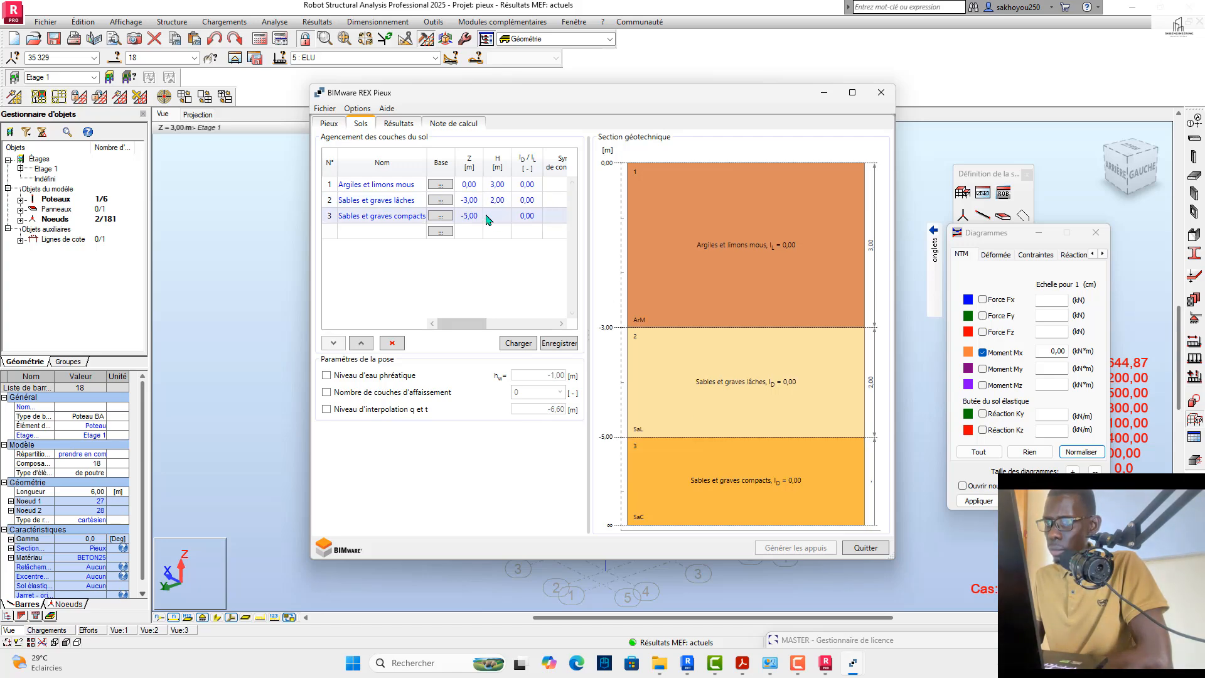
# Step: Set the thickness H of the "Sables et graves lâches" layer to 3 m
pyautogui.click(510, 201)
pyautogui.write('3')
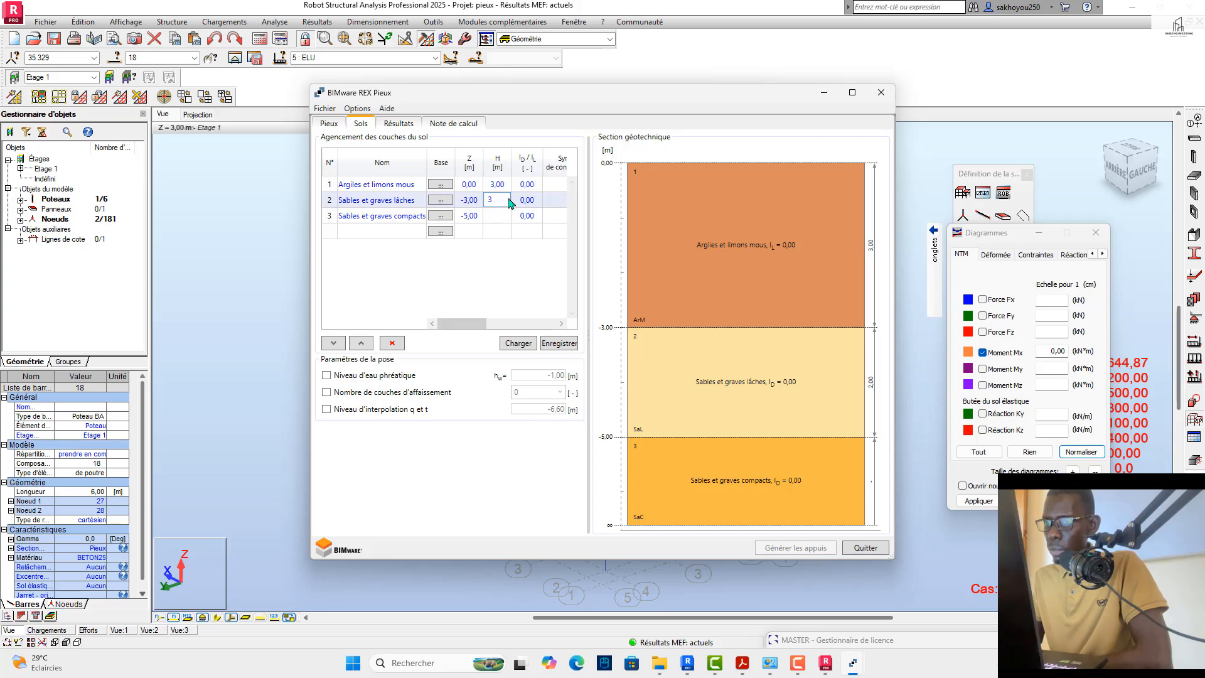
pyautogui.click(502, 228)
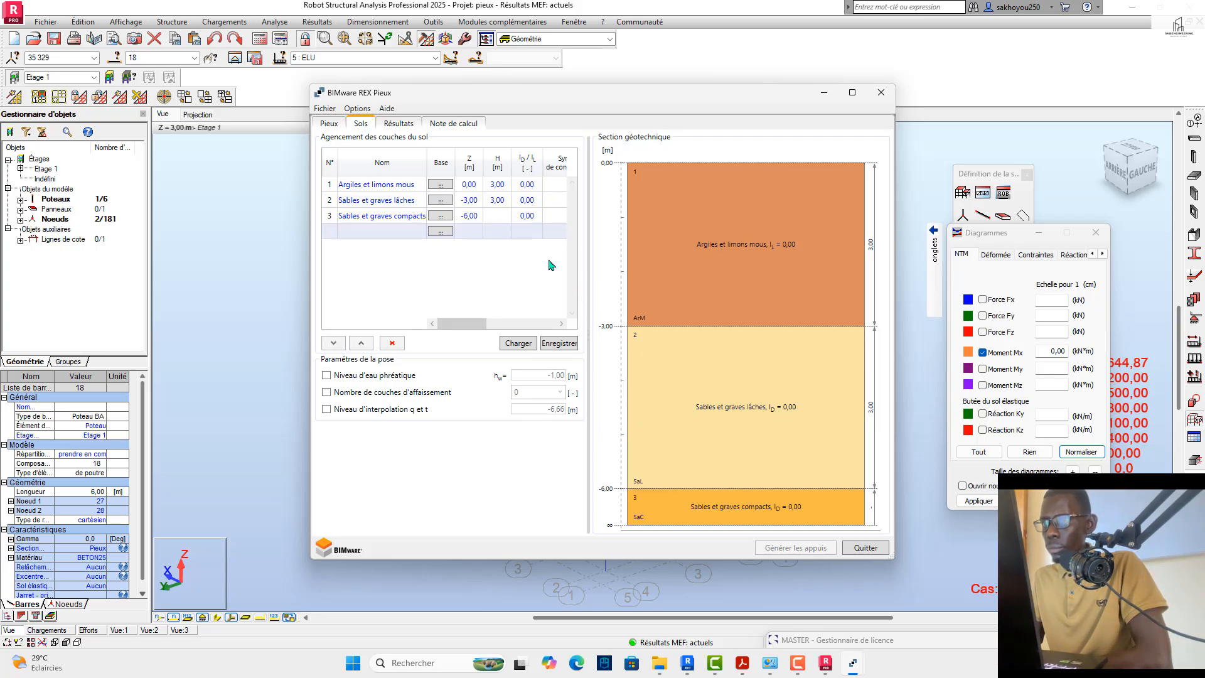
pyautogui.click(504, 216)
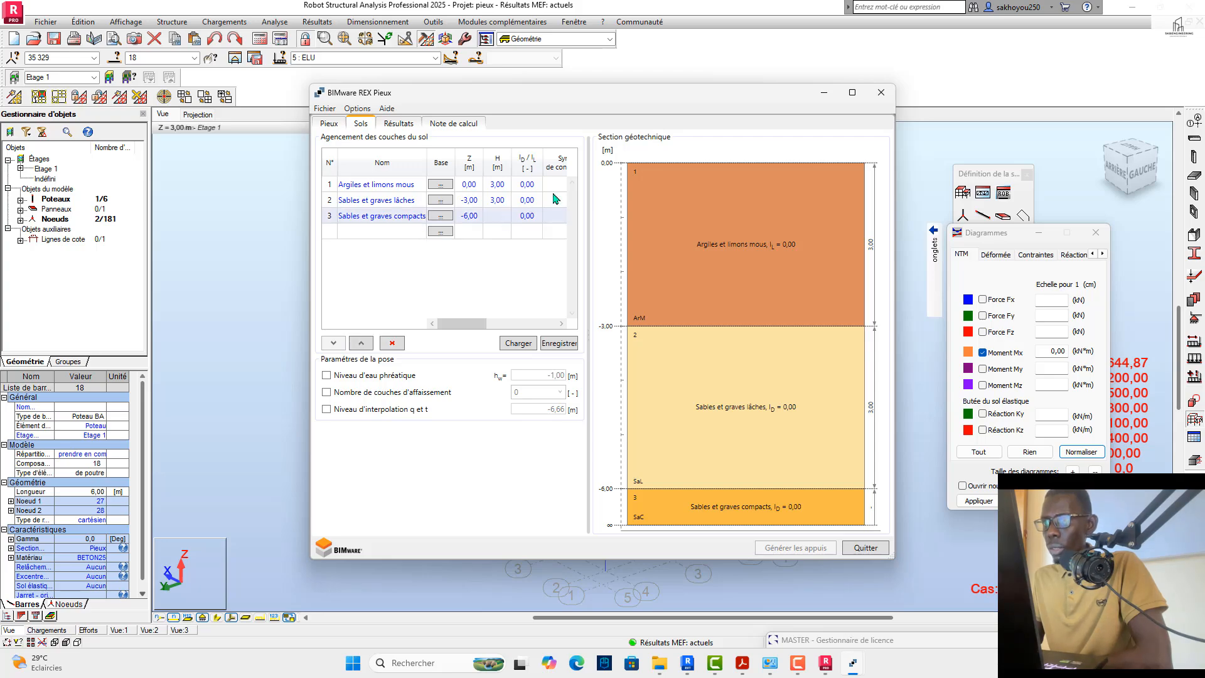
# Step: Set q0 of the "Argiles et limons mous" layer to 0,1 MN/m² after first trying 0,15
pyautogui.moveTo(463, 326); pyautogui.dragTo(531, 326)
pyautogui.doubleClick(495, 184)
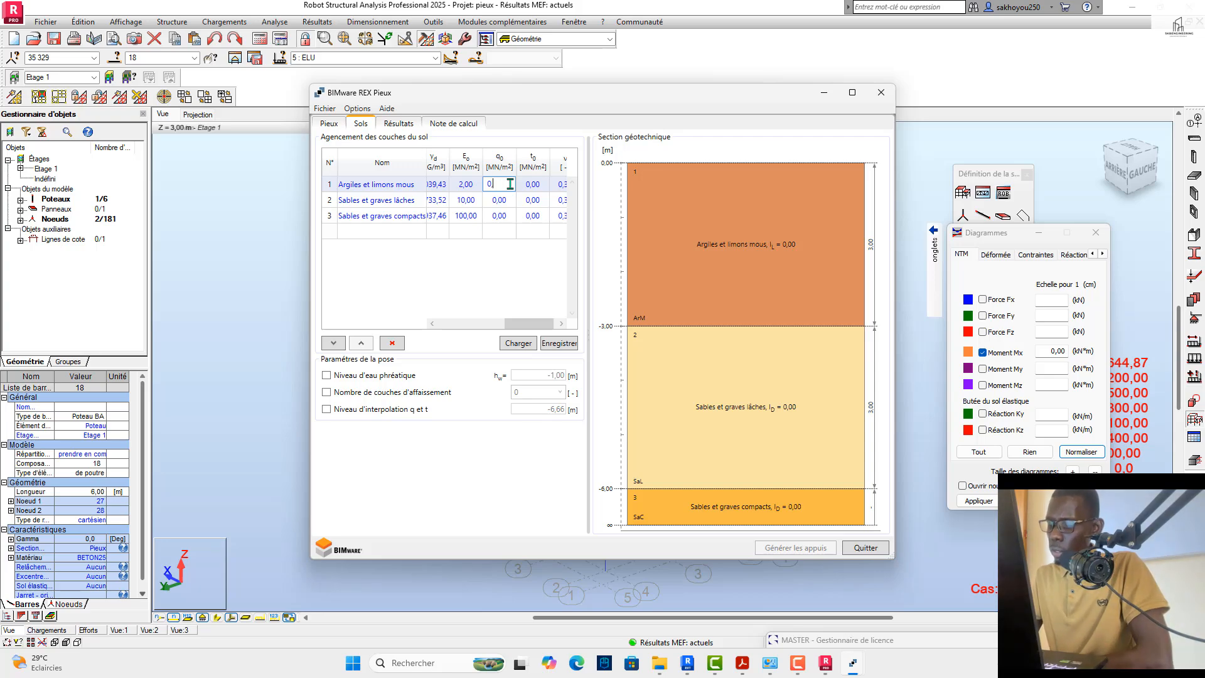
pyautogui.write('0,15')
pyautogui.click(512, 203)
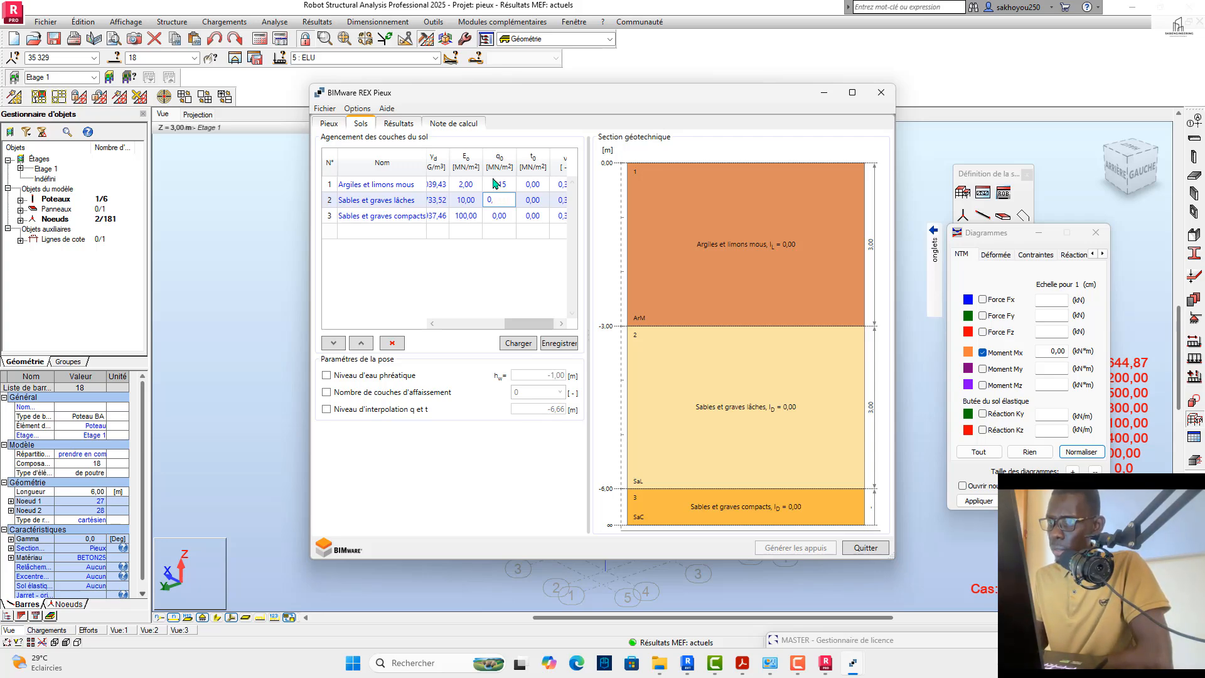
pyautogui.click(510, 186)
pyautogui.press('BackSpace')
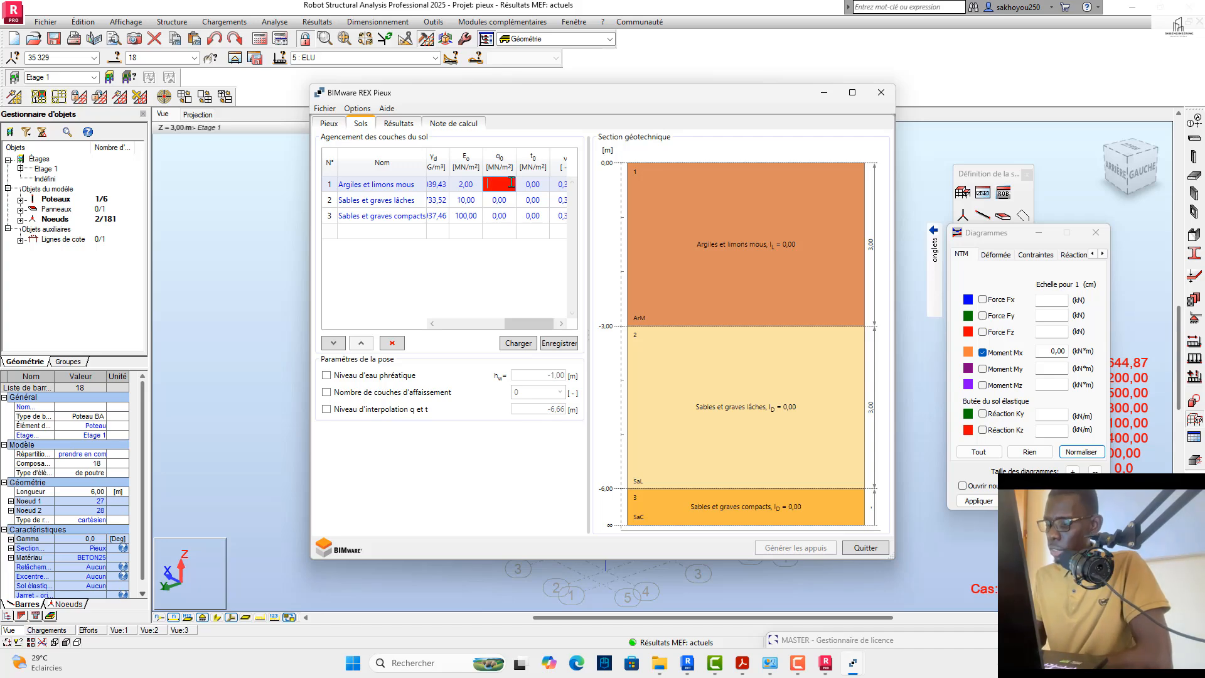
pyautogui.write('0')
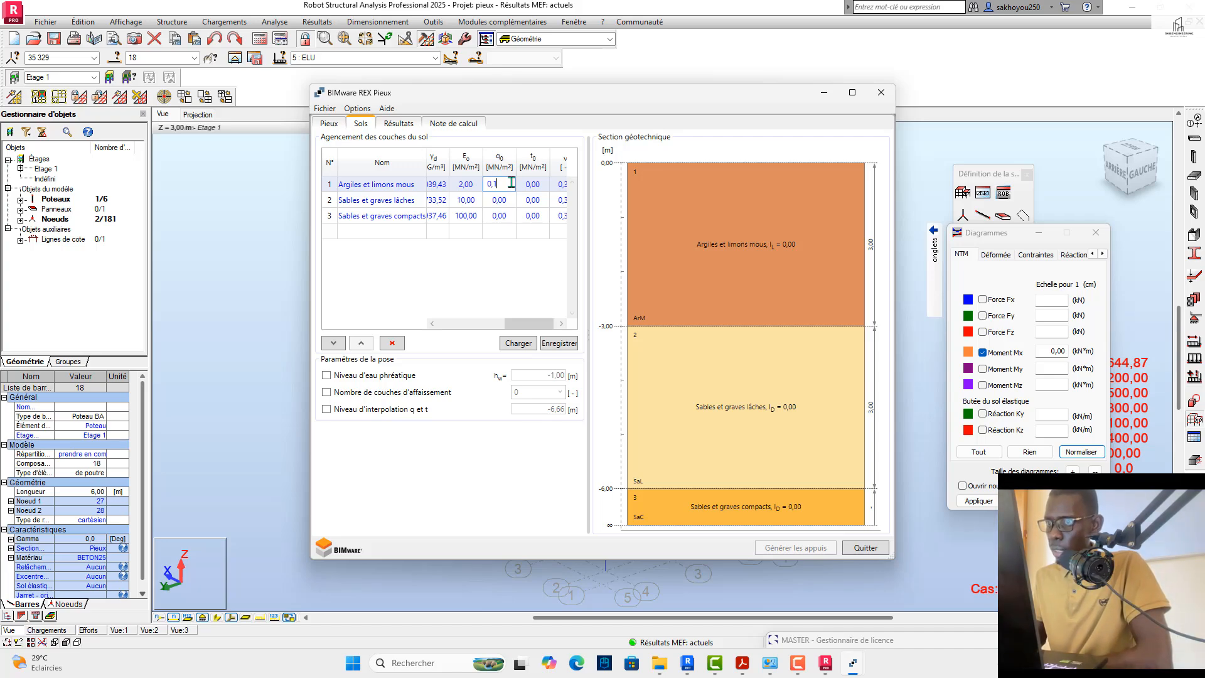
pyautogui.write(',1')
# Step: Set q0 to 0,15 MN/m² for "Sables et graves lâches" and 0,35 MN/m² for "Sables et graves compacts"
pyautogui.click(510, 199)
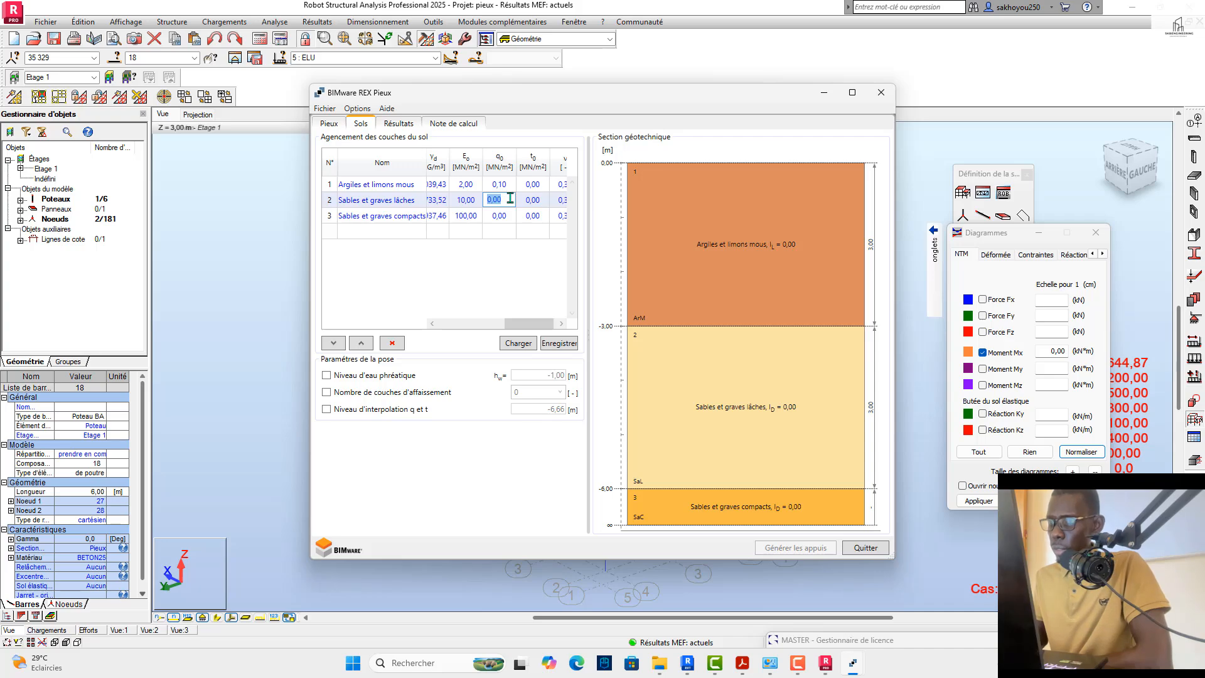
pyautogui.click(507, 201)
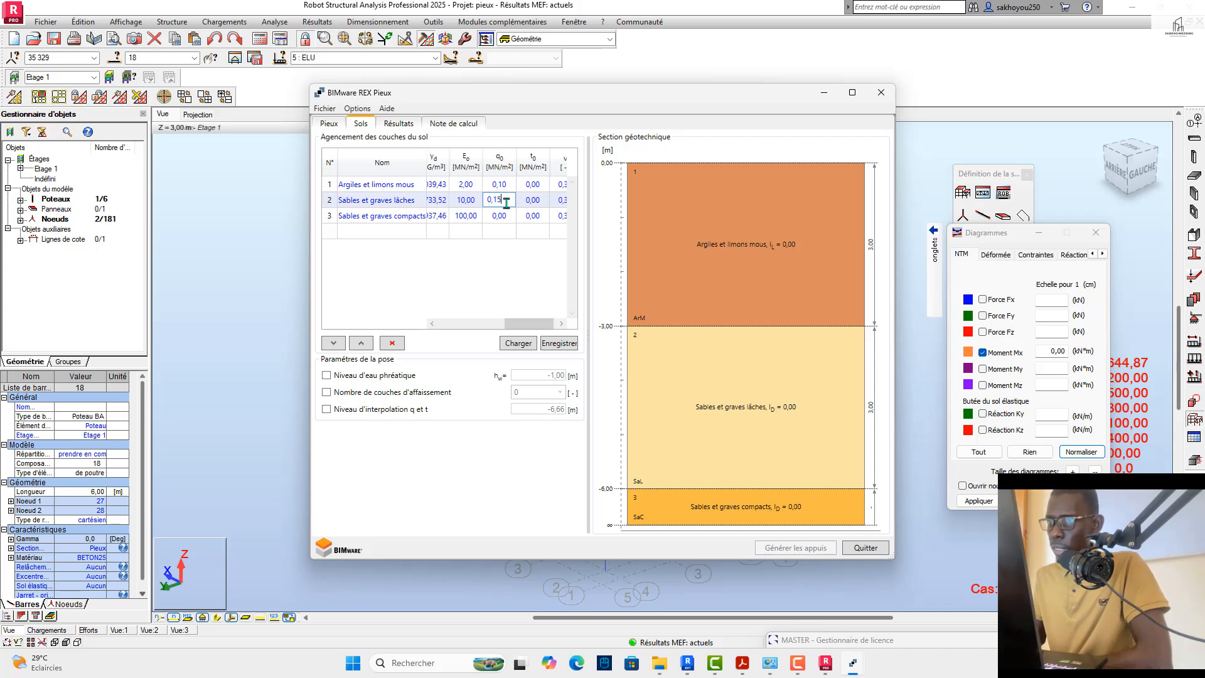
pyautogui.click(510, 215)
pyautogui.click(510, 215)
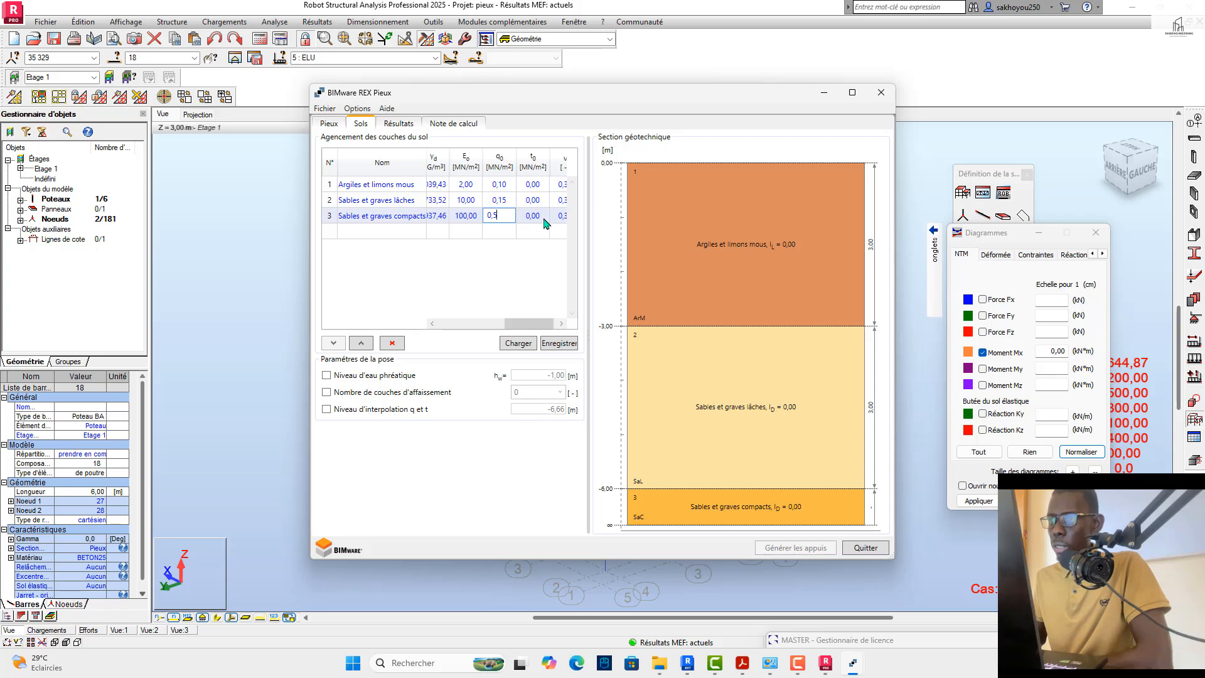
pyautogui.press('Tab')
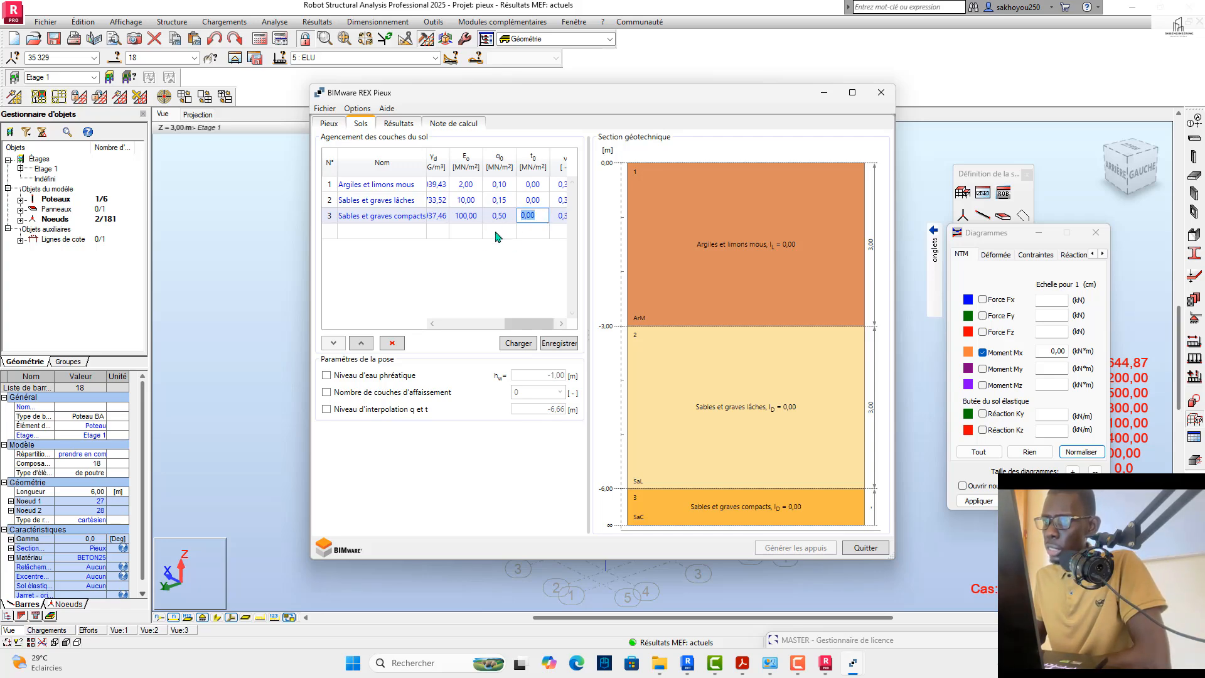
pyautogui.click(509, 216)
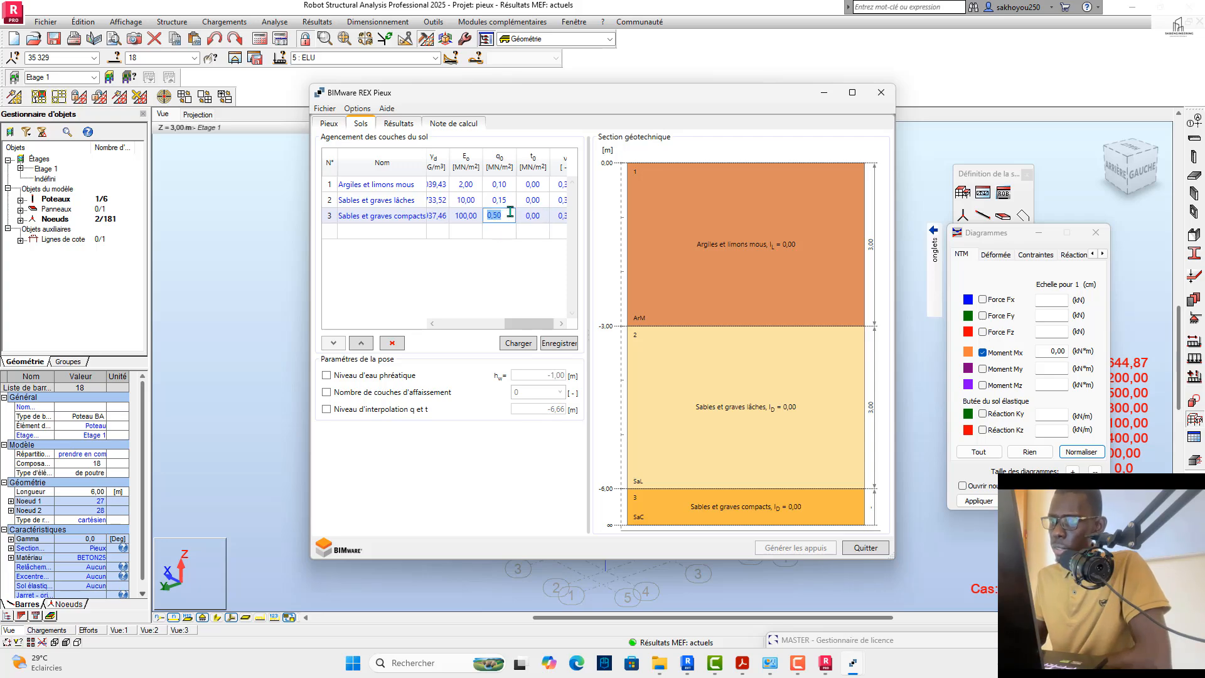
pyautogui.click(511, 213)
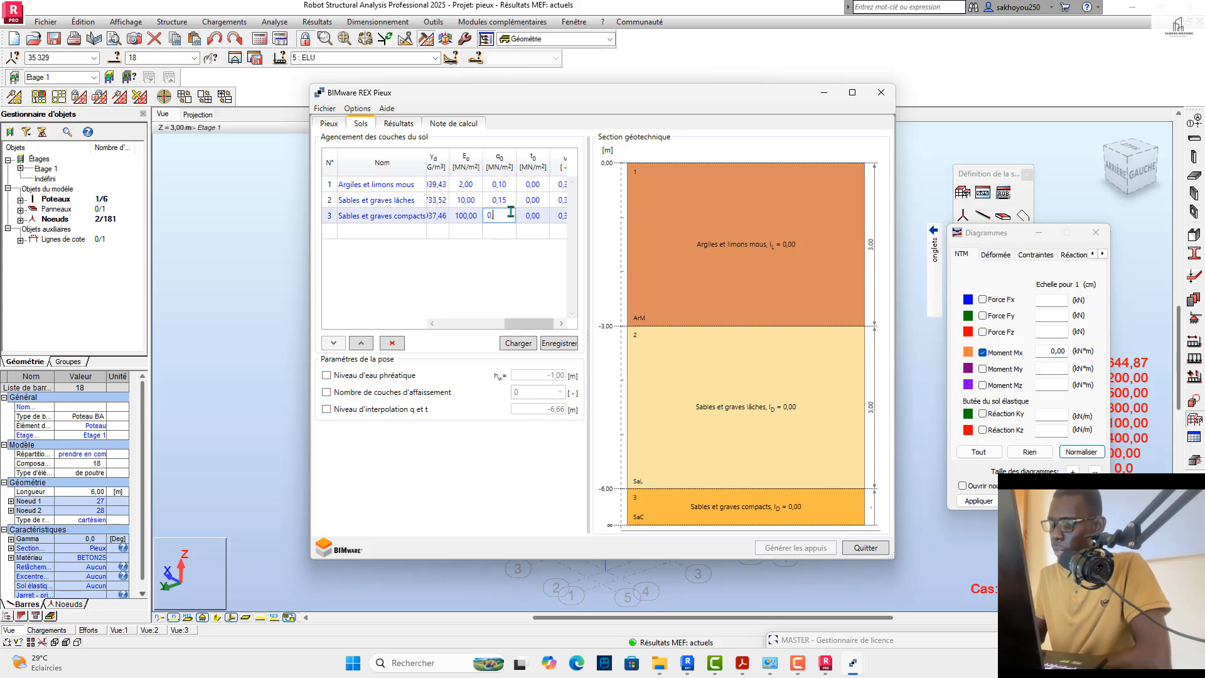
pyautogui.write('35')
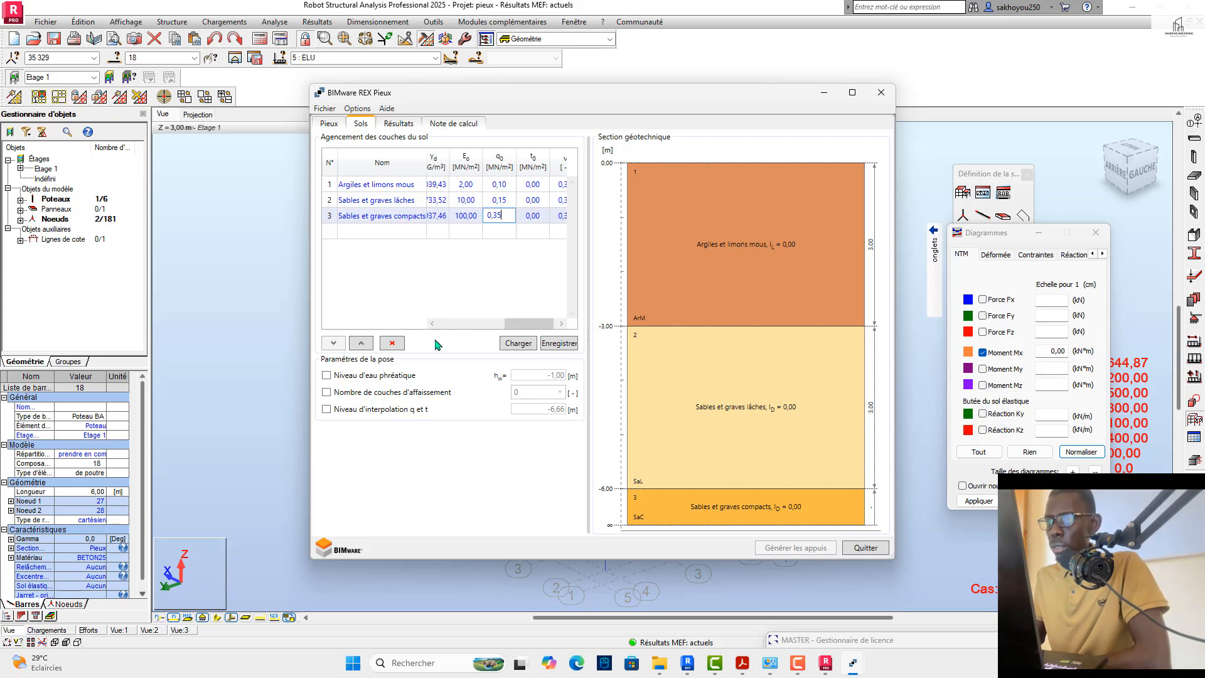
# Step: Review the pile's calculated results and read through the calculation note's soil tables, reaction moduli and elastic support characteristics
pyautogui.click(409, 130)
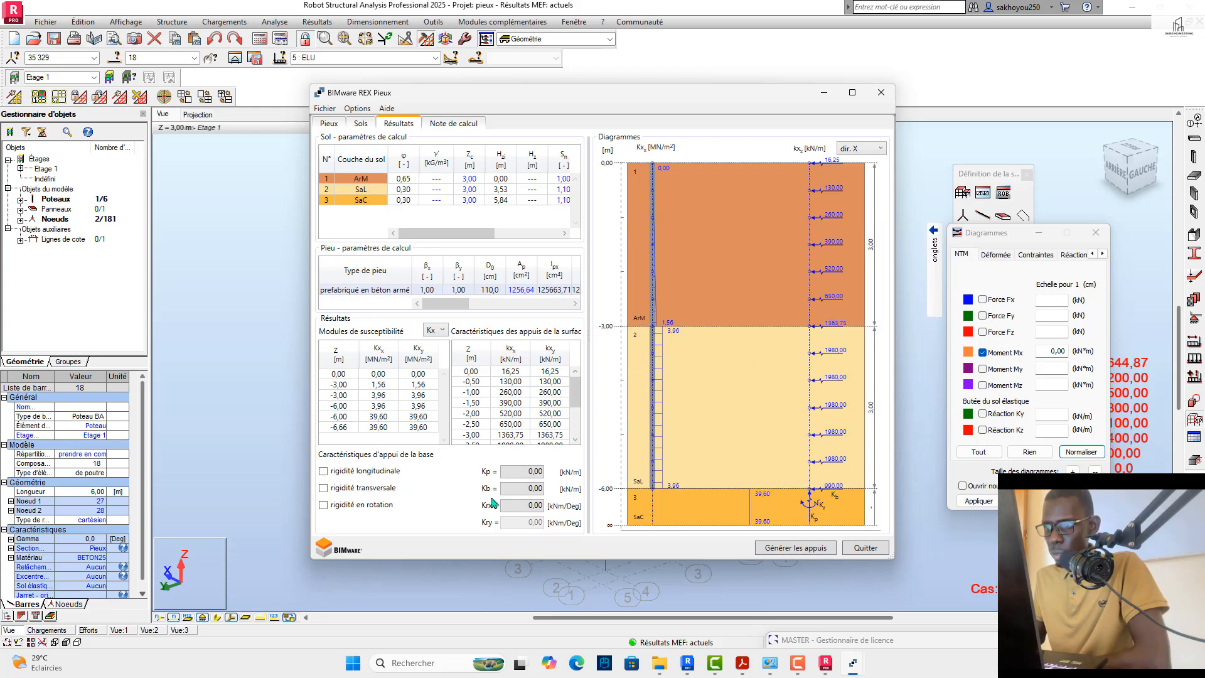
pyautogui.click(443, 123)
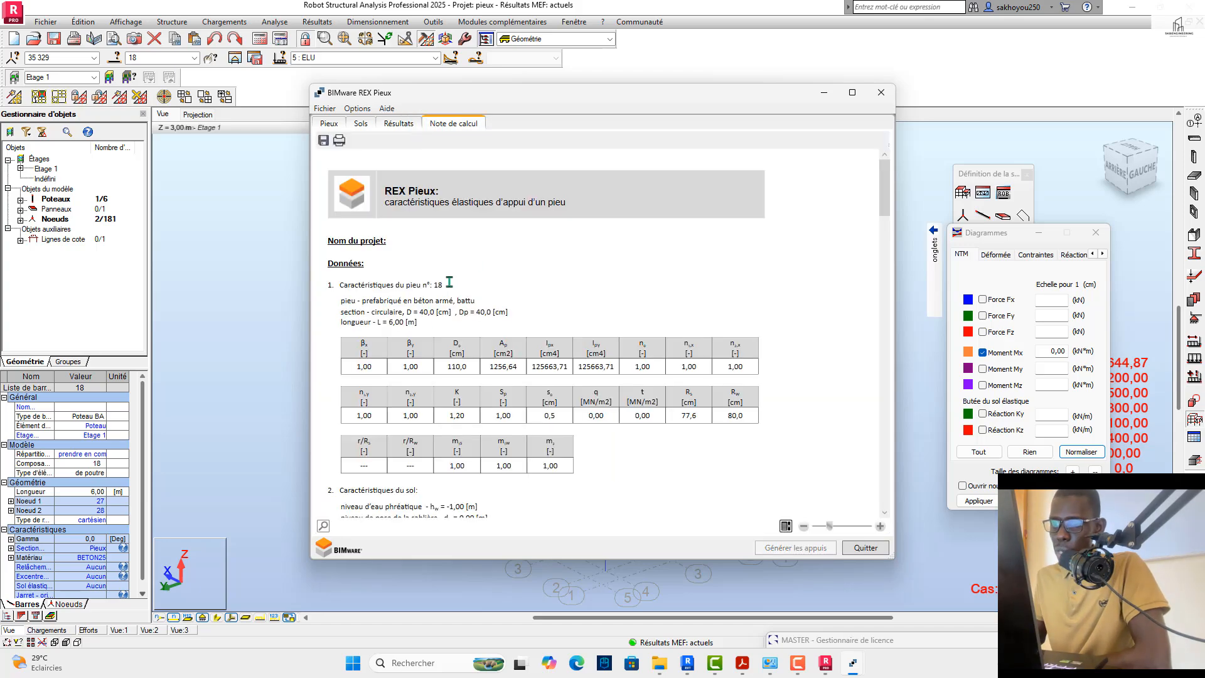
pyautogui.scroll(-8, 532, 361)
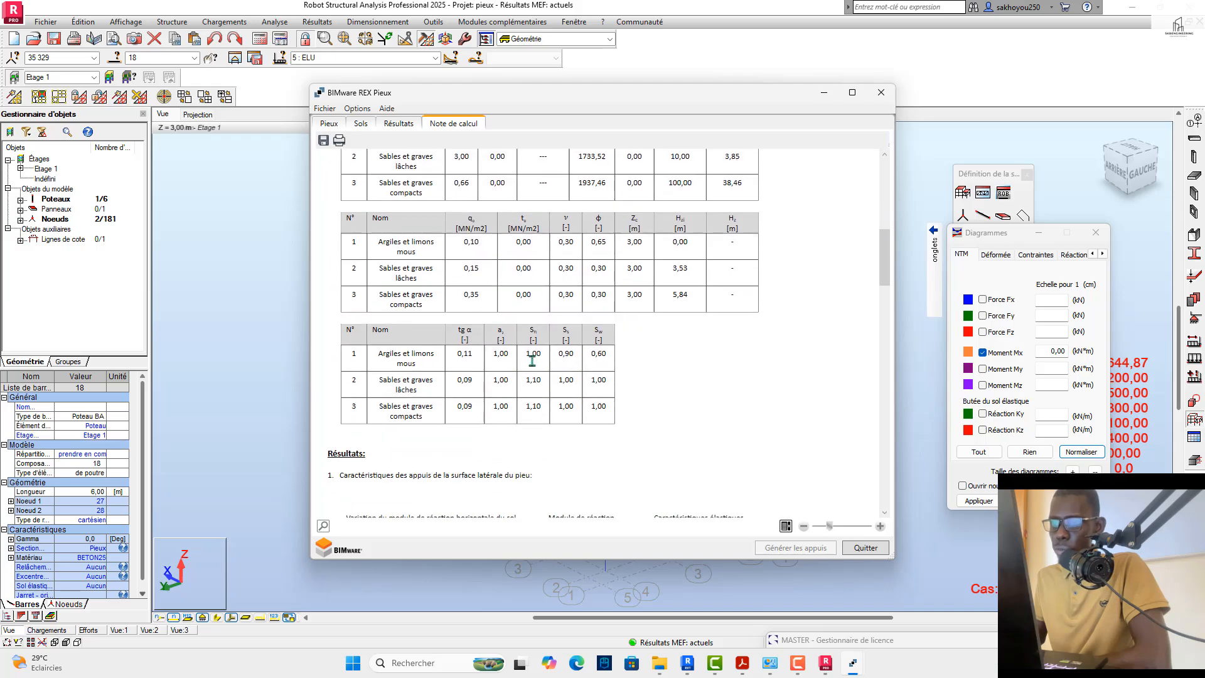
pyautogui.scroll(-10, 532, 361)
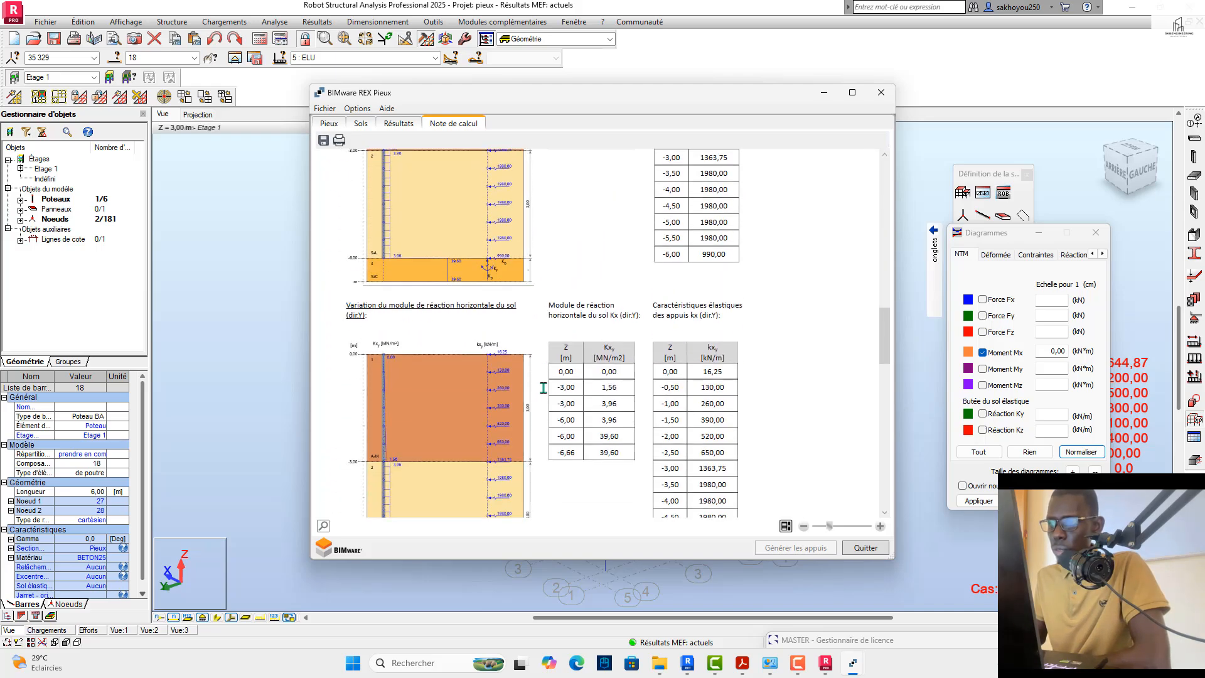
pyautogui.scroll(-8, 544, 387)
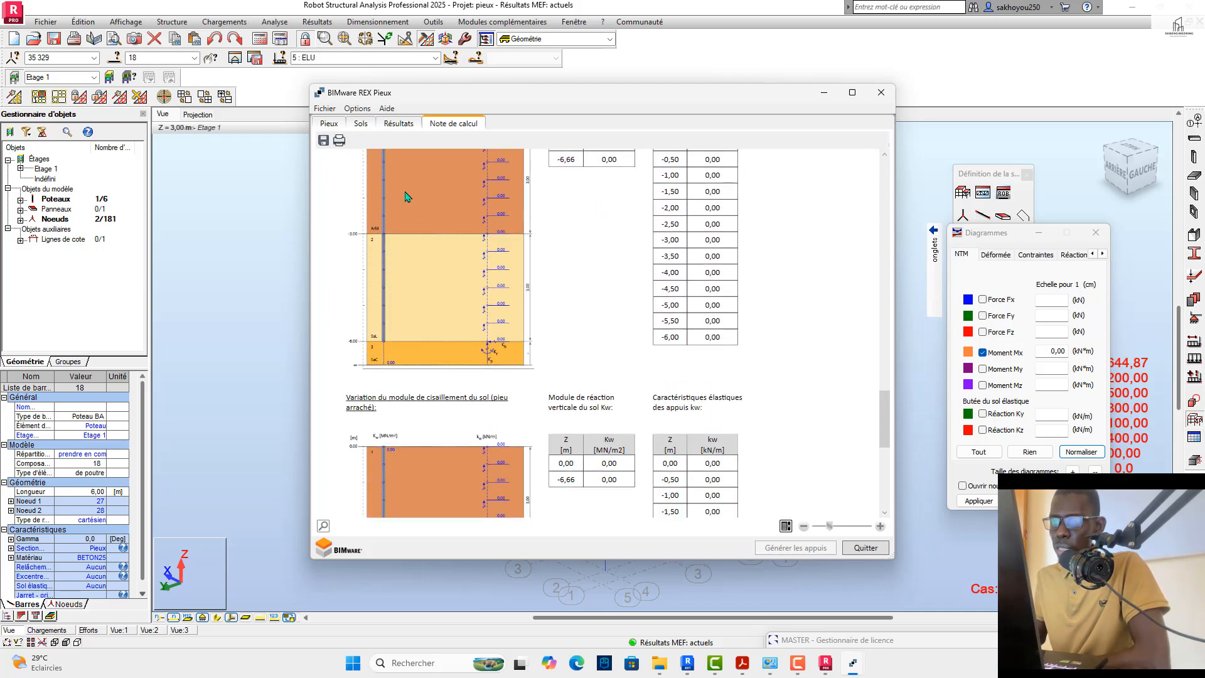
# Step: Compare the Kx and Kt susceptibility moduli and the surface support characteristics in the pile's results
pyautogui.click(385, 125)
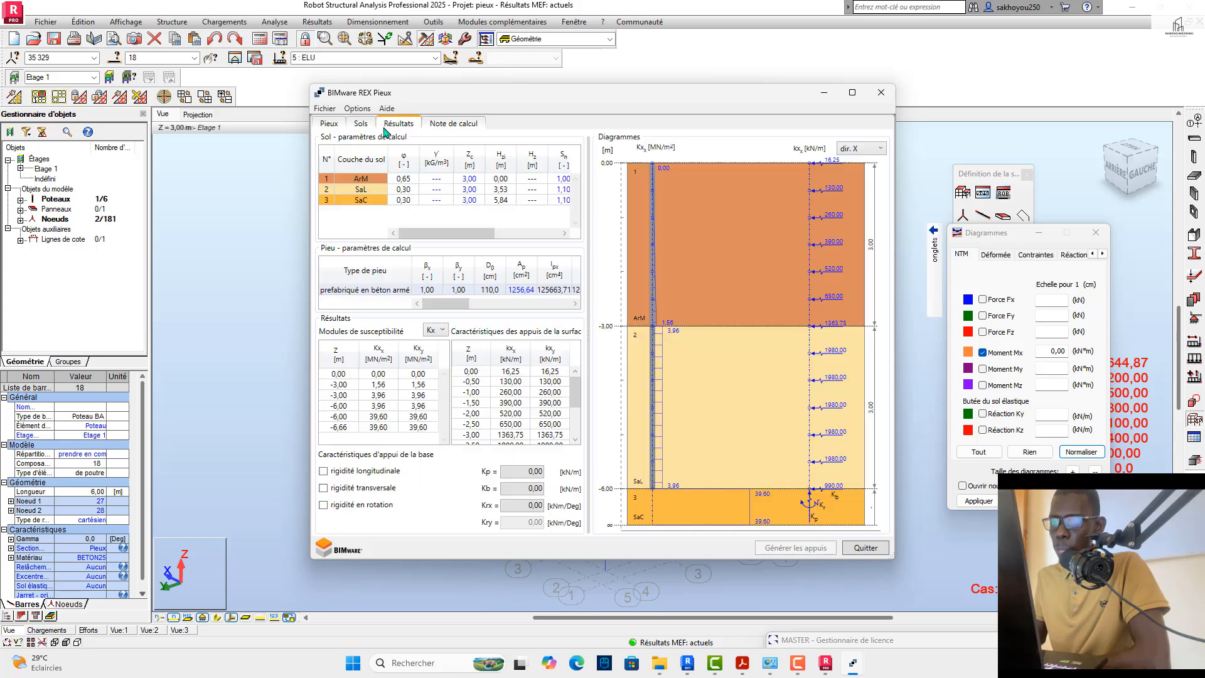
pyautogui.click(323, 471)
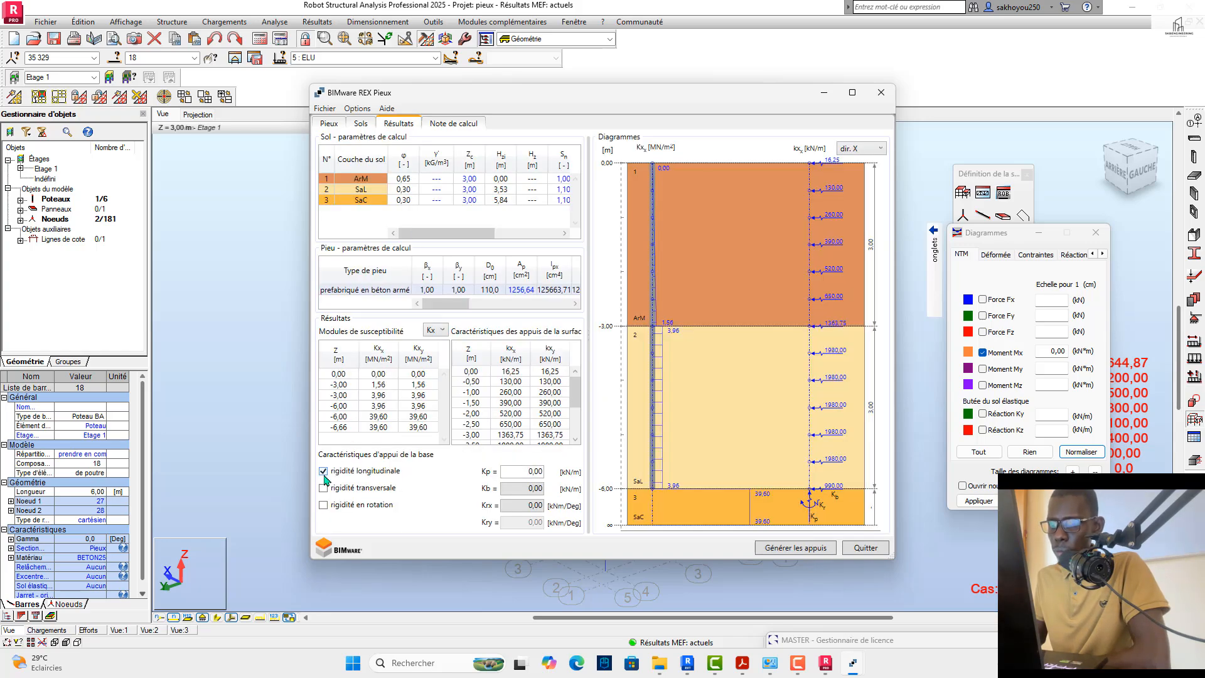
pyautogui.click(323, 471)
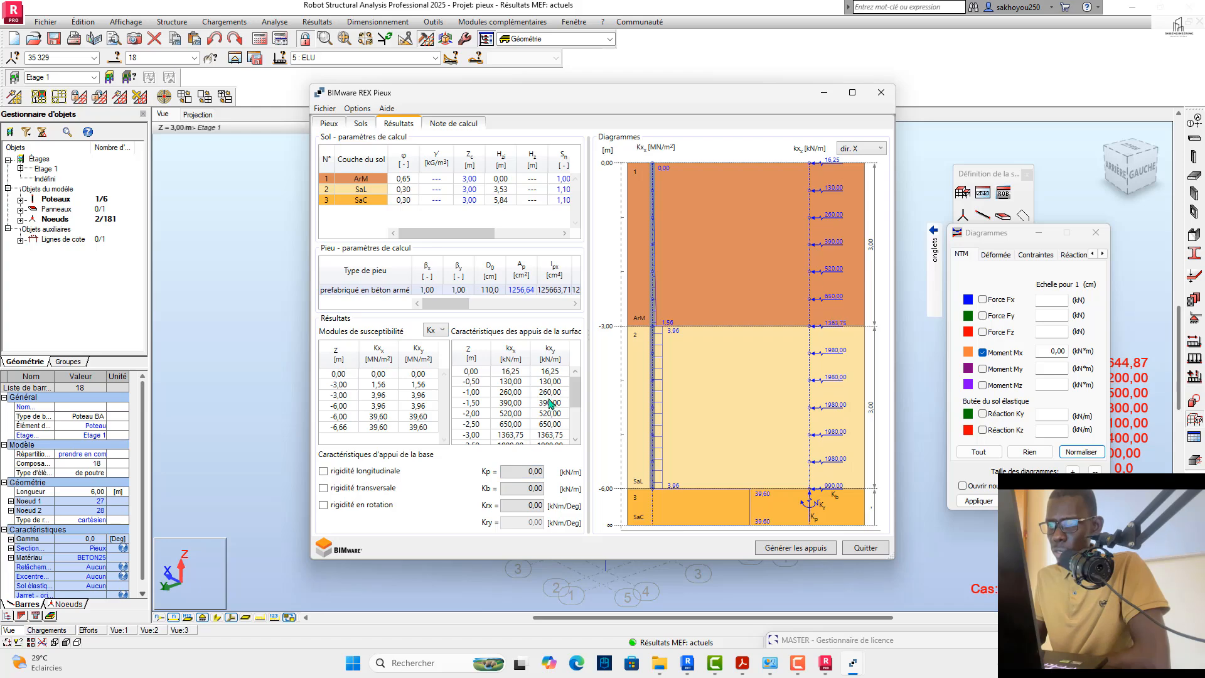
pyautogui.click(442, 330)
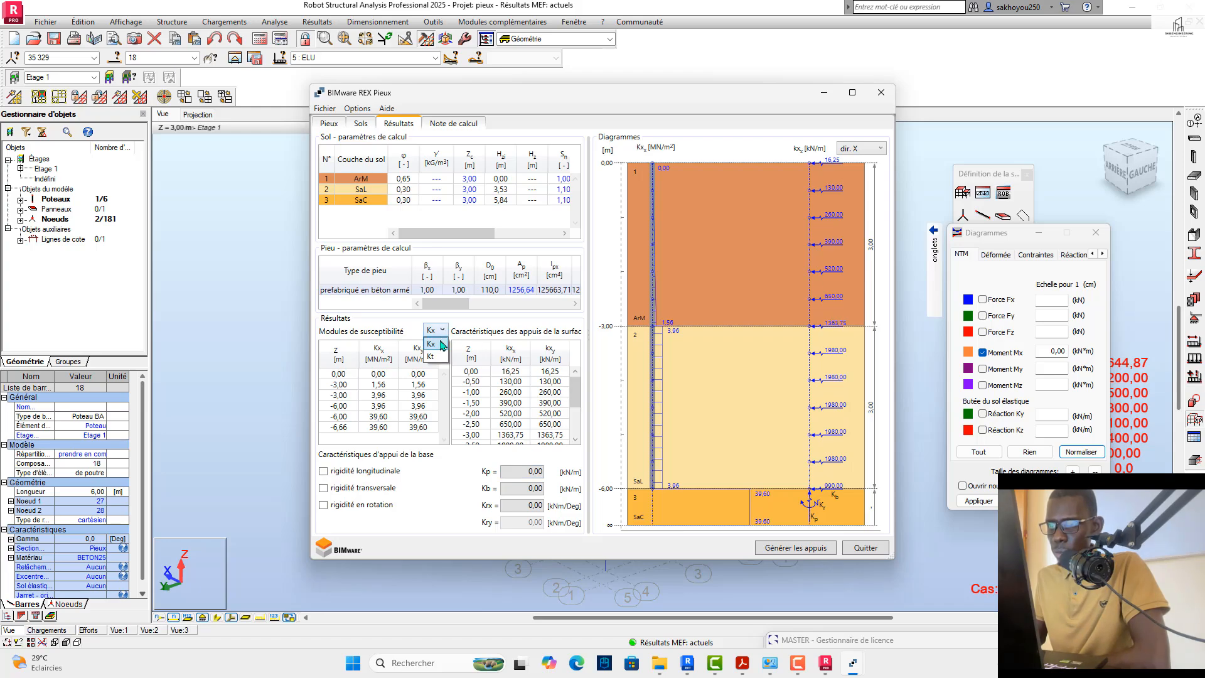
pyautogui.click(434, 362)
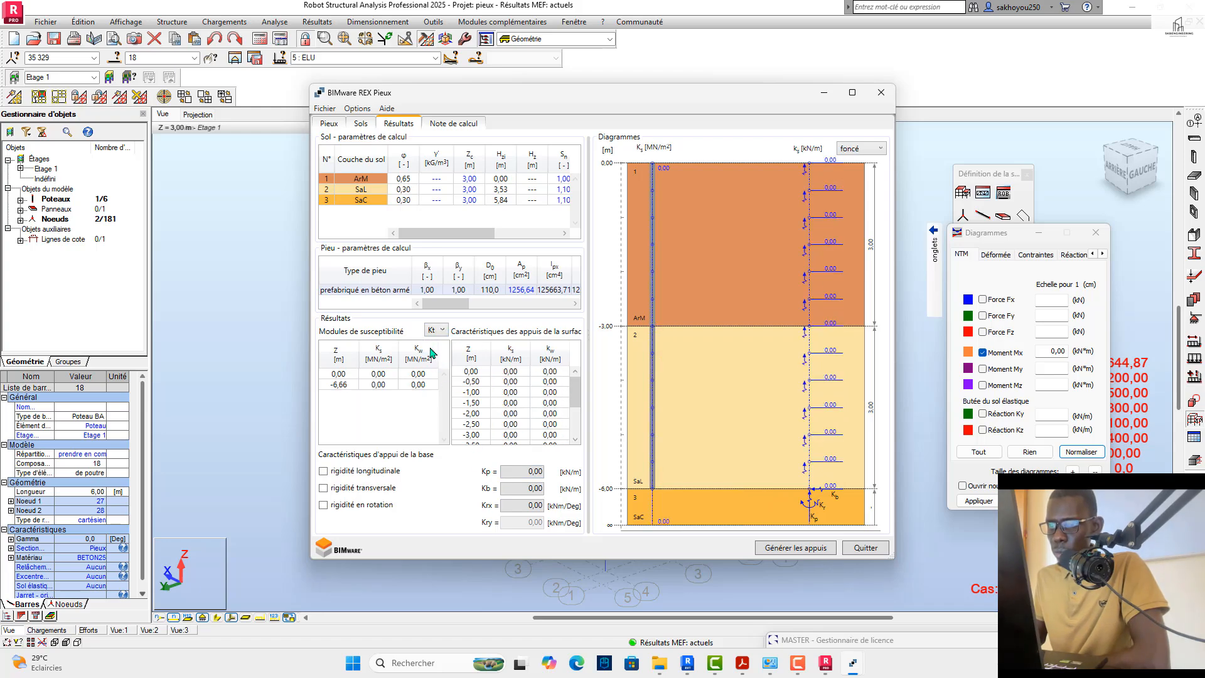
pyautogui.click(443, 330)
pyautogui.click(433, 340)
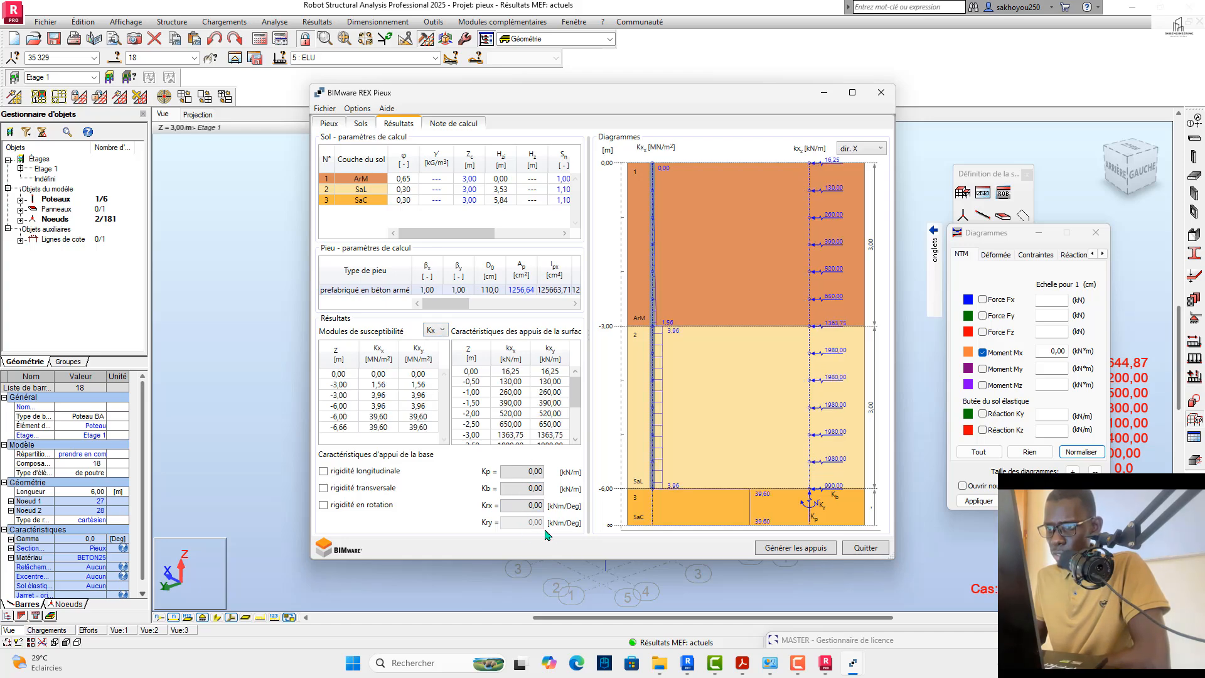
pyautogui.click(510, 434)
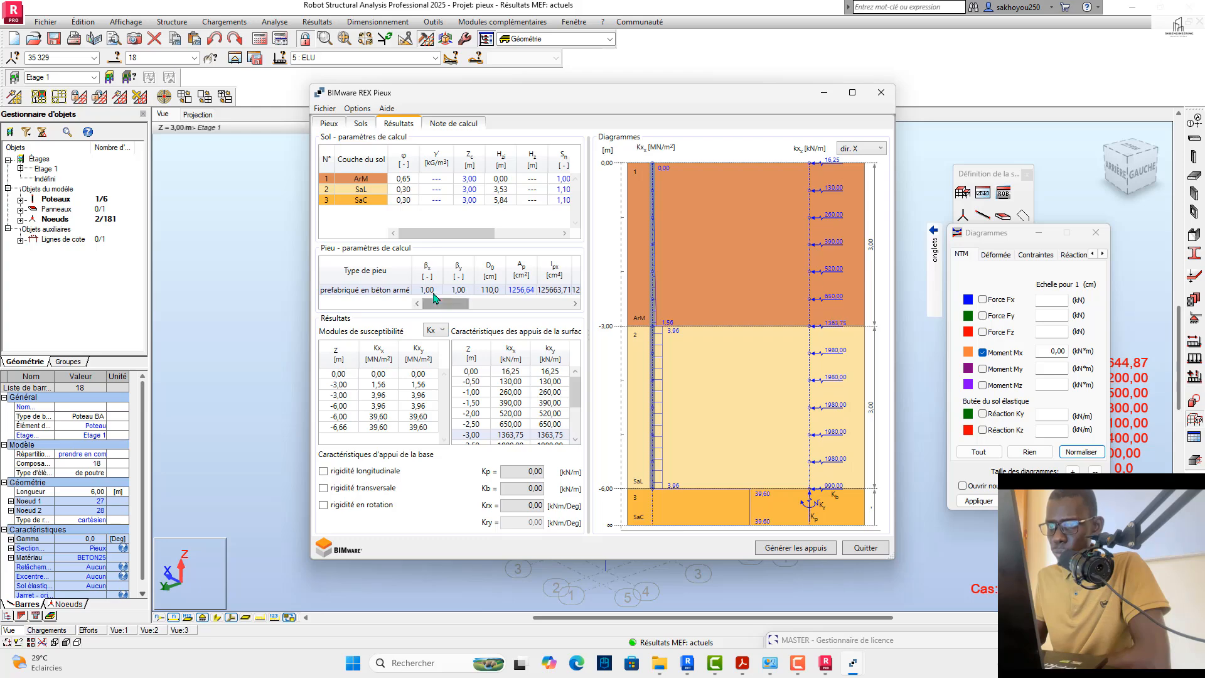
# Step: Recheck the pile parameters, soil layers, longitudinal base stiffness option and calculation note before returning to the results
pyautogui.click(329, 124)
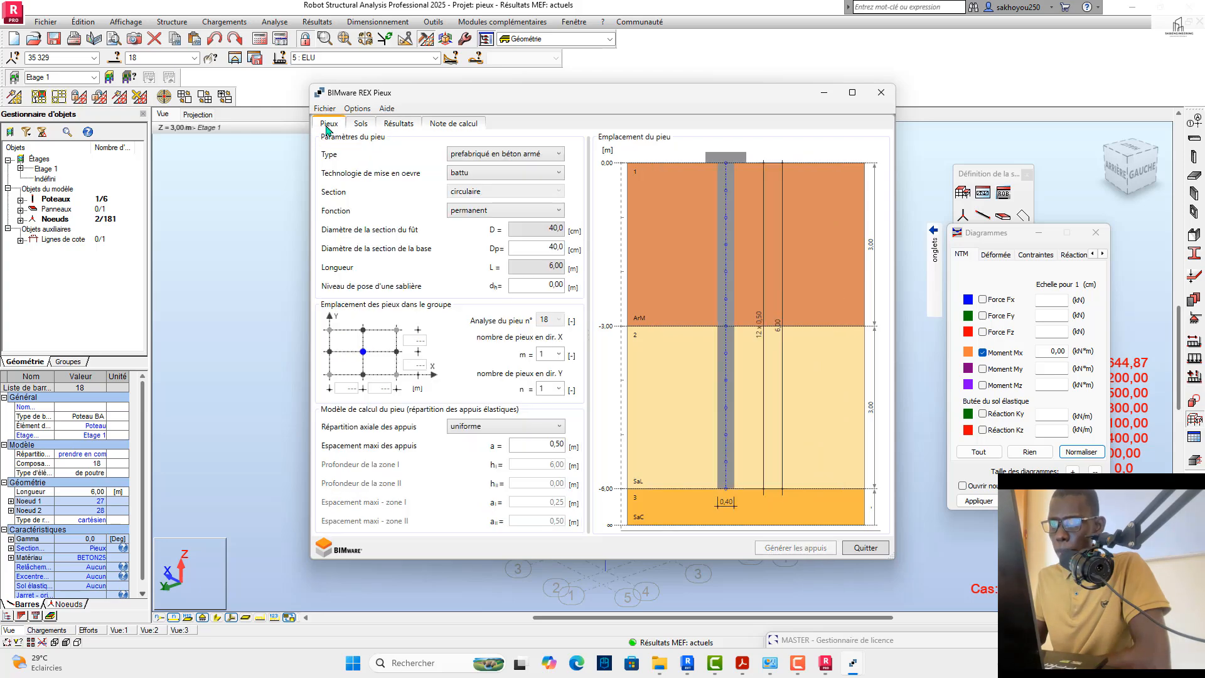
pyautogui.click(374, 125)
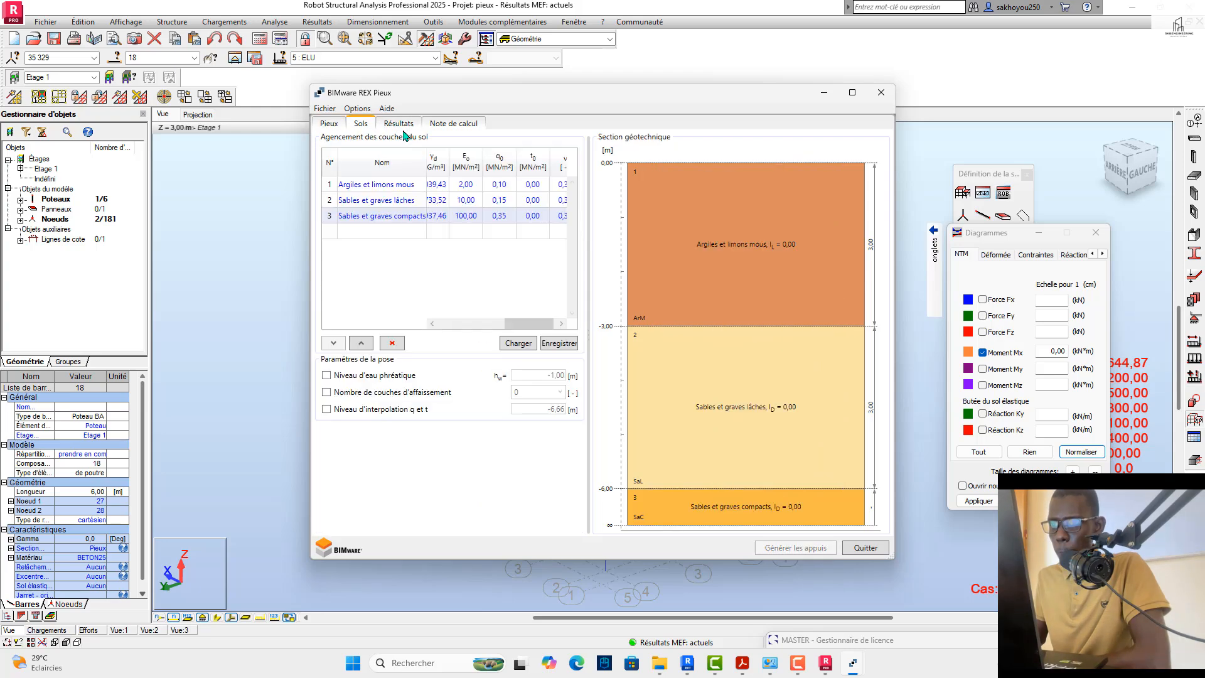
pyautogui.click(399, 125)
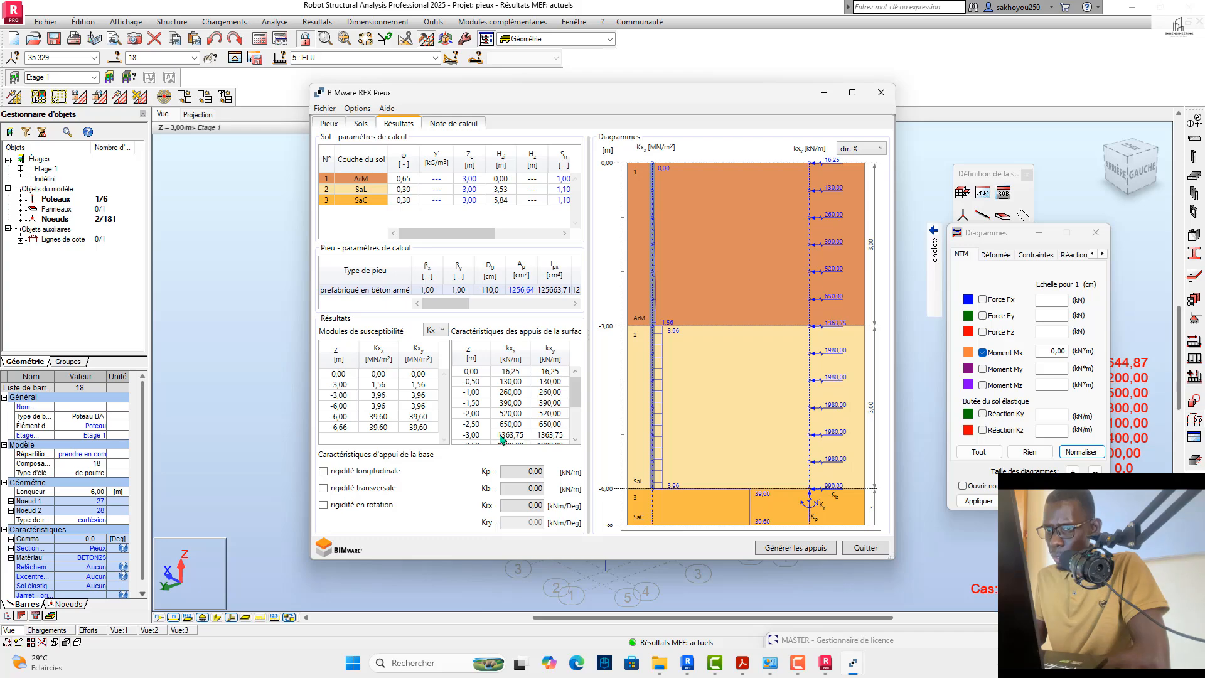
pyautogui.click(324, 472)
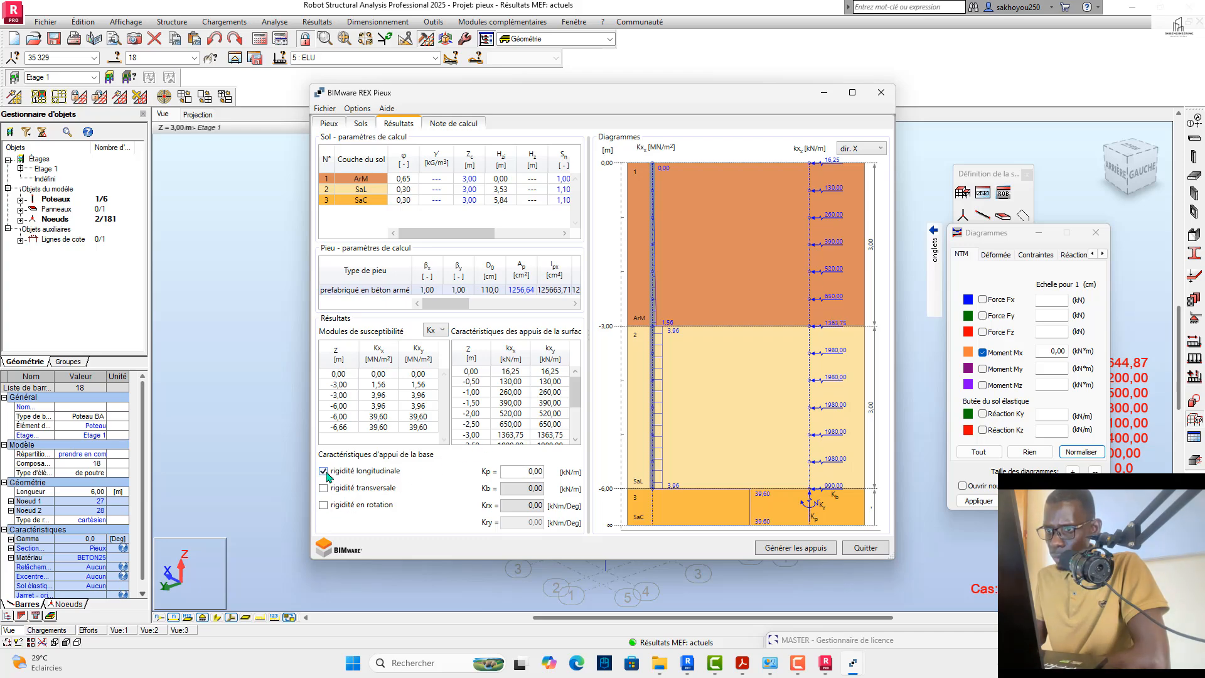
pyautogui.click(324, 471)
pyautogui.moveTo(521, 469); pyautogui.dragTo(550, 473)
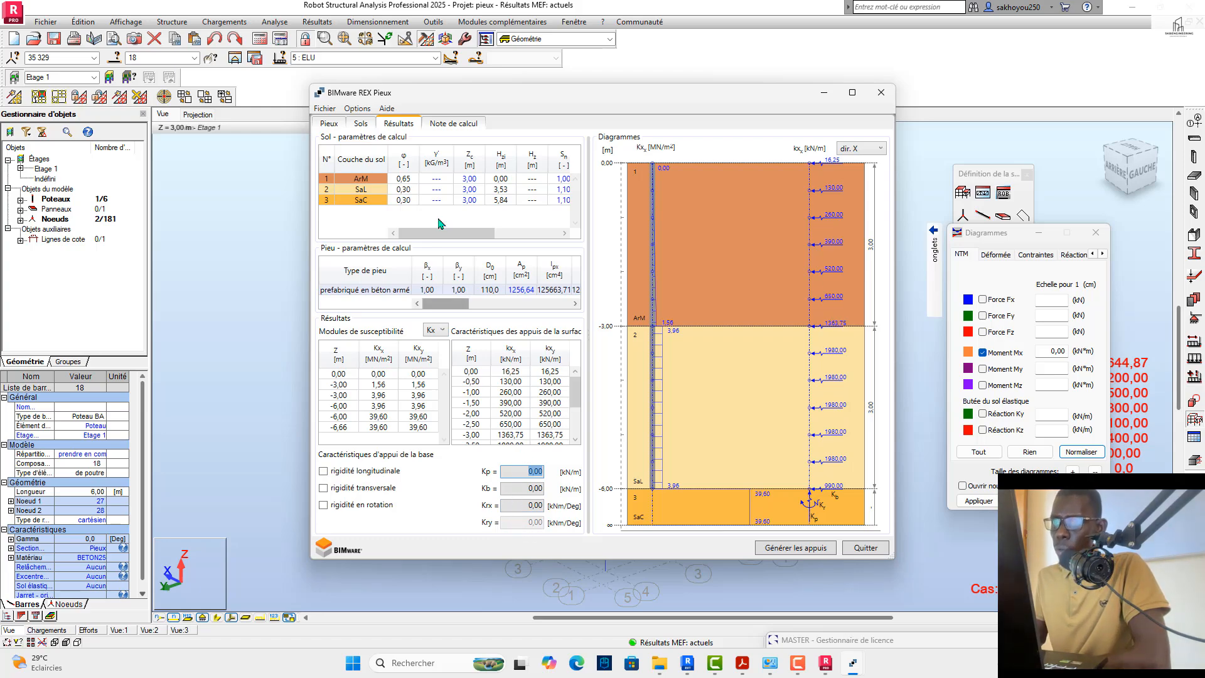
pyautogui.click(443, 125)
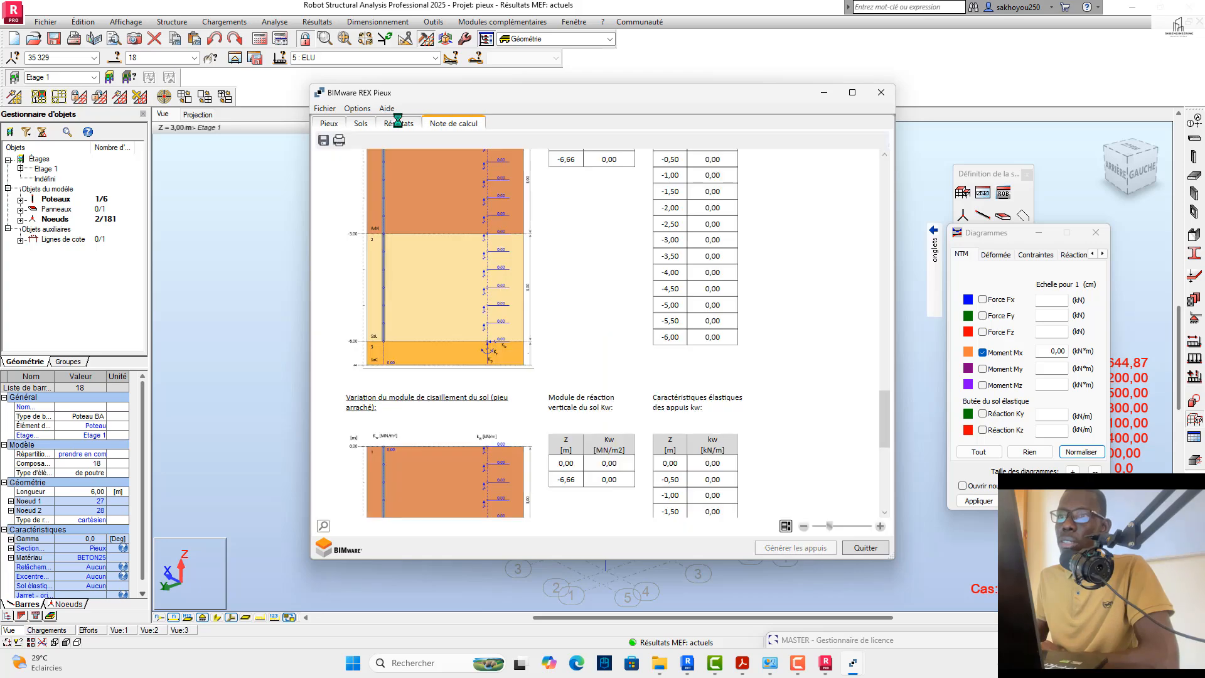
pyautogui.click(398, 125)
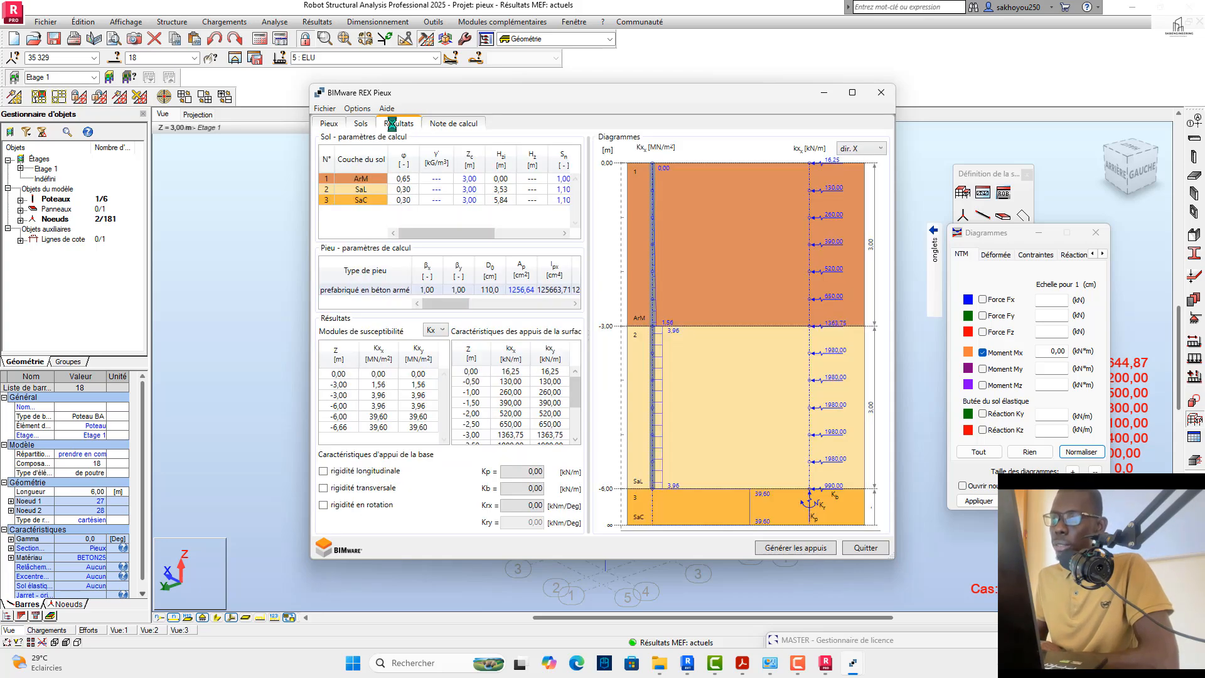
# Step: Generate the pile's supports in the structural model in "foncé" mode, exporting kx, kt, Kp, Kb and Kr, and accept modifying the structure data
pyautogui.click(794, 548)
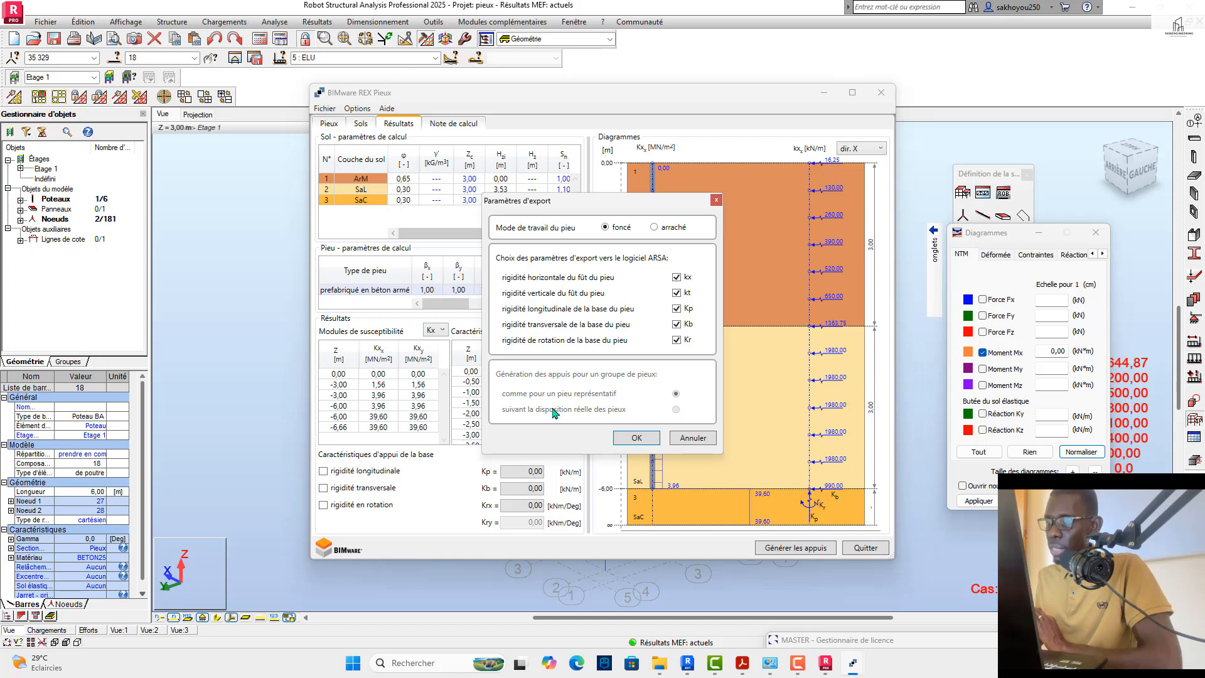
pyautogui.click(636, 439)
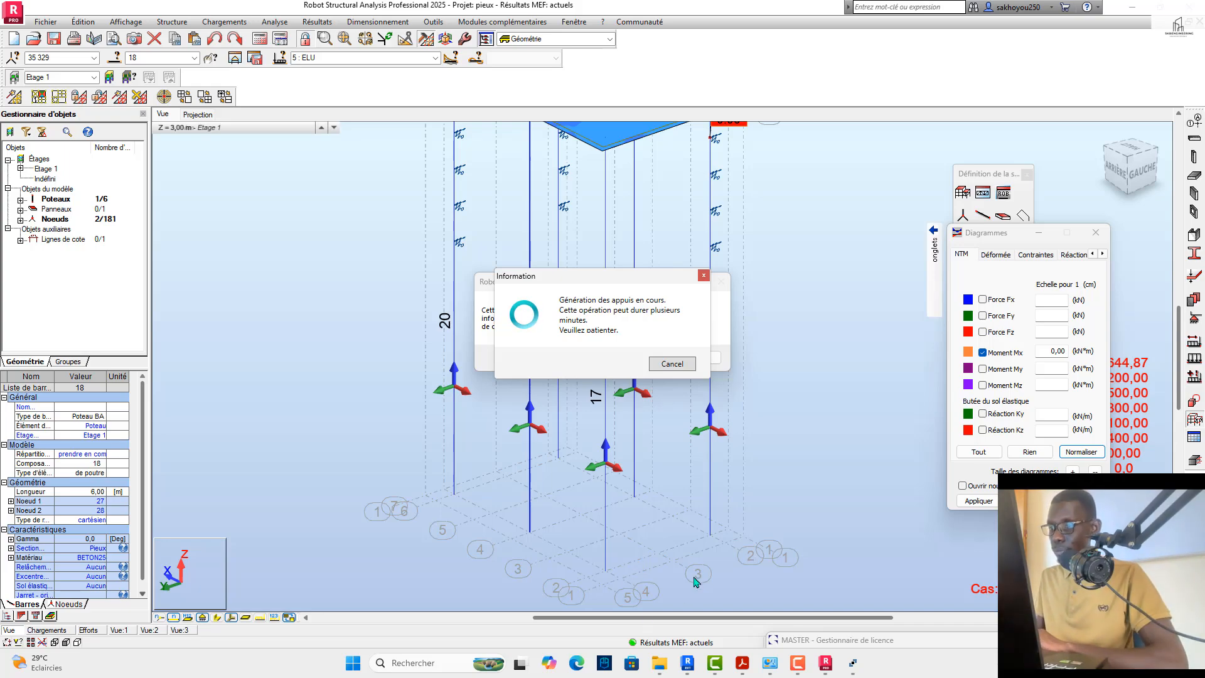
pyautogui.click(797, 663)
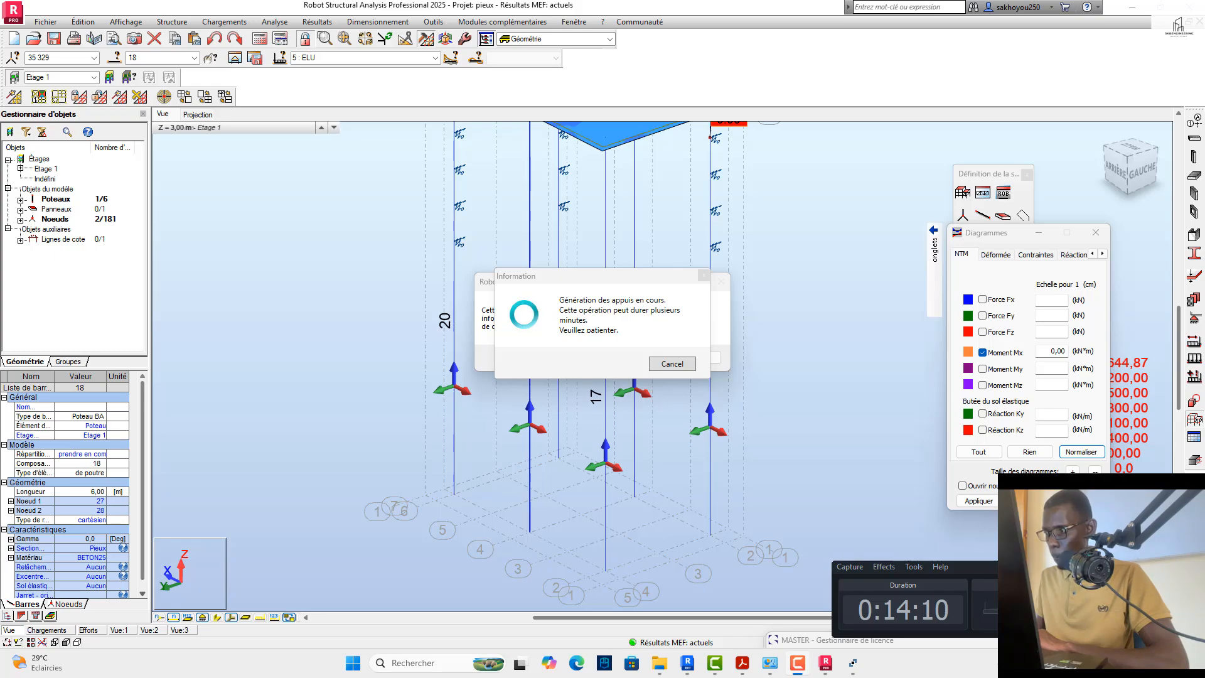
pyautogui.click(1158, 567)
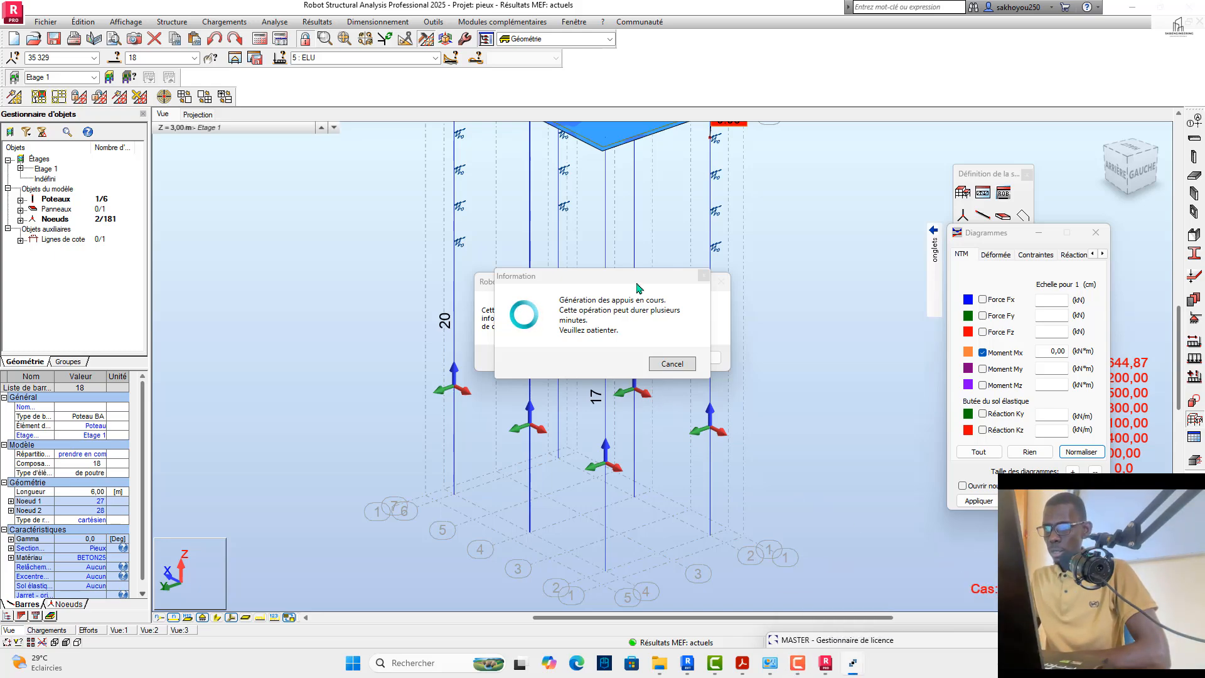
pyautogui.moveTo(633, 283); pyautogui.dragTo(378, 249)
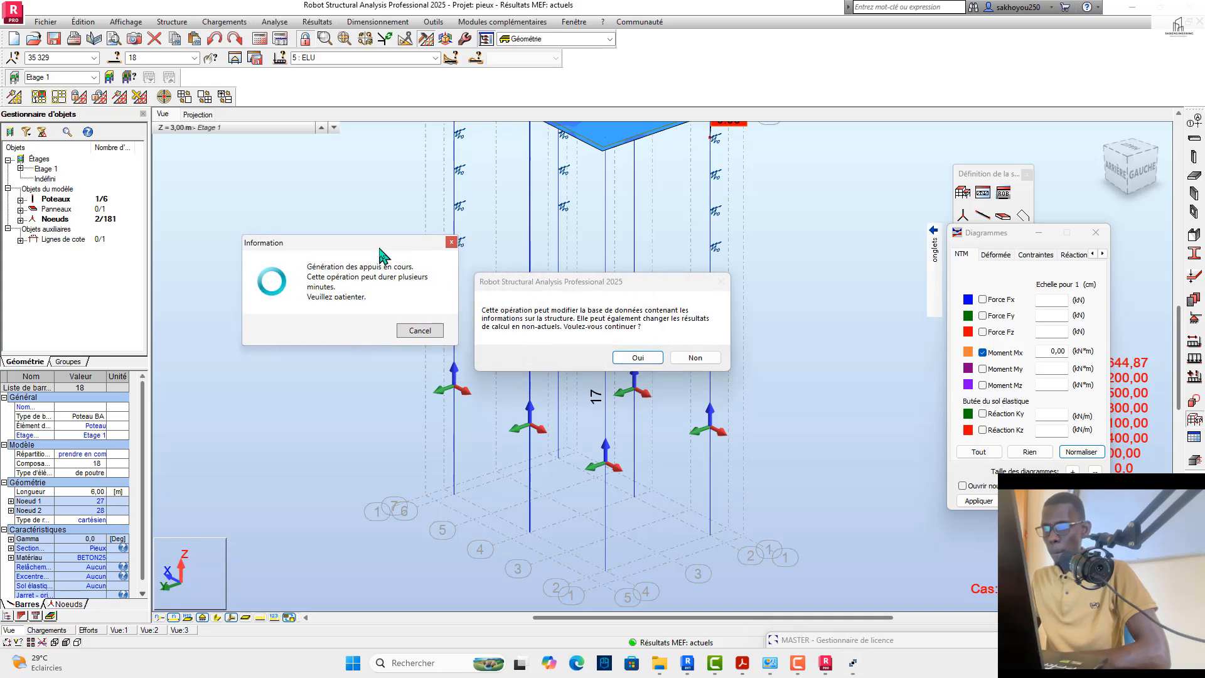
pyautogui.click(629, 359)
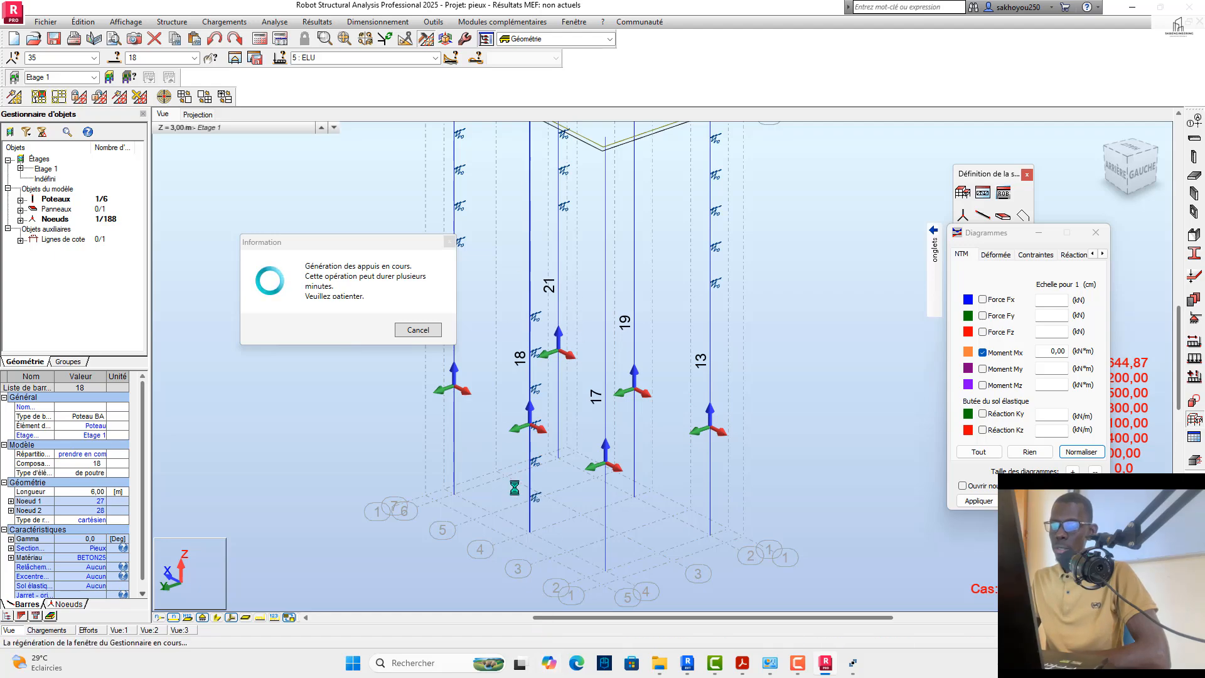
# Step: Rerun the structure's static calculation, continuing past the instability warning, and close the calculation messages
pyautogui.scroll(-1, 525, 471)
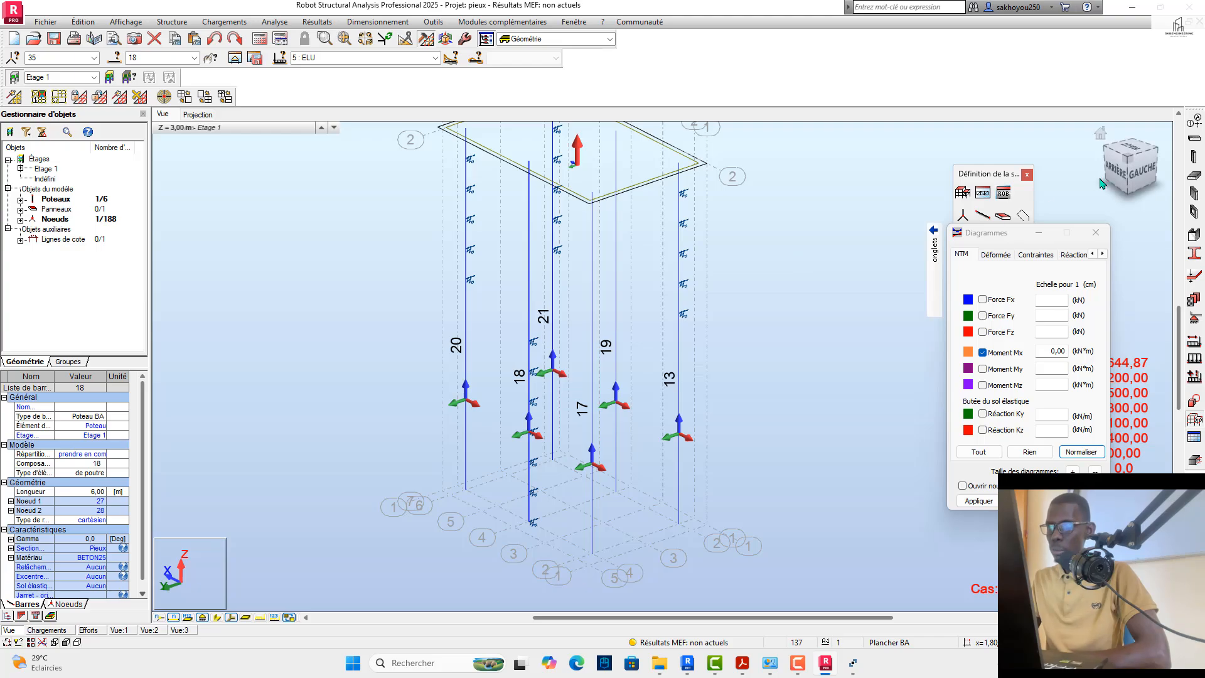
pyautogui.moveTo(1121, 172); pyautogui.dragTo(1170, 163)
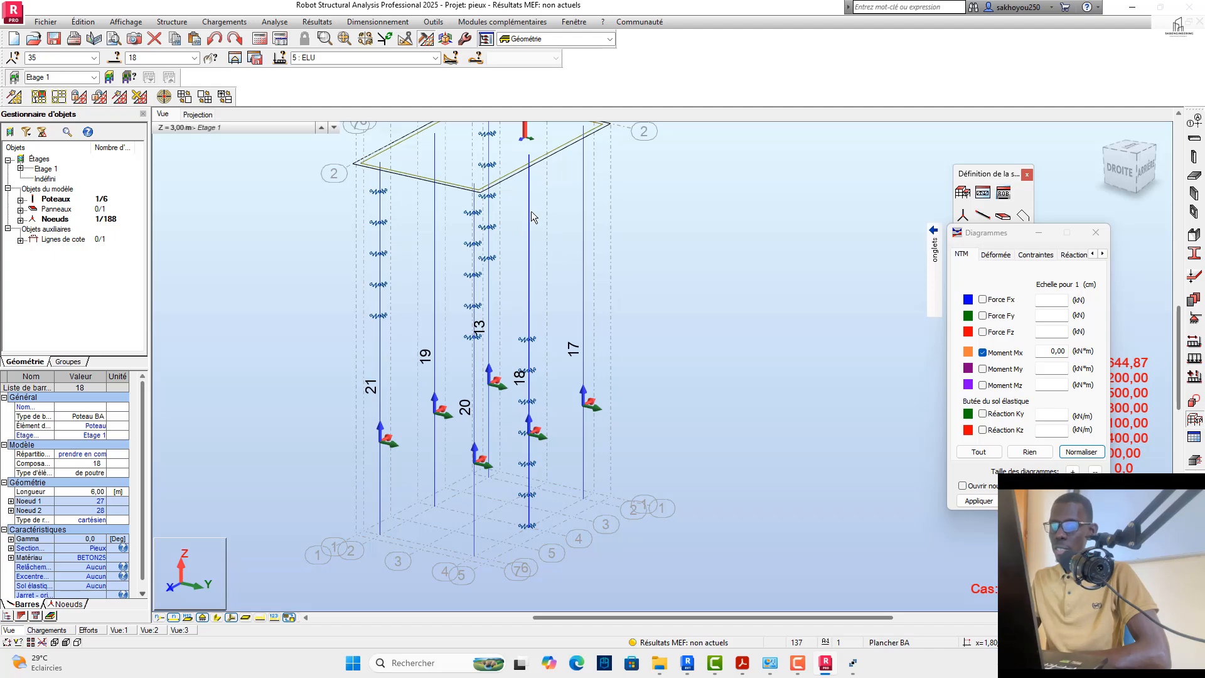
pyautogui.moveTo(1134, 167); pyautogui.dragTo(1132, 171)
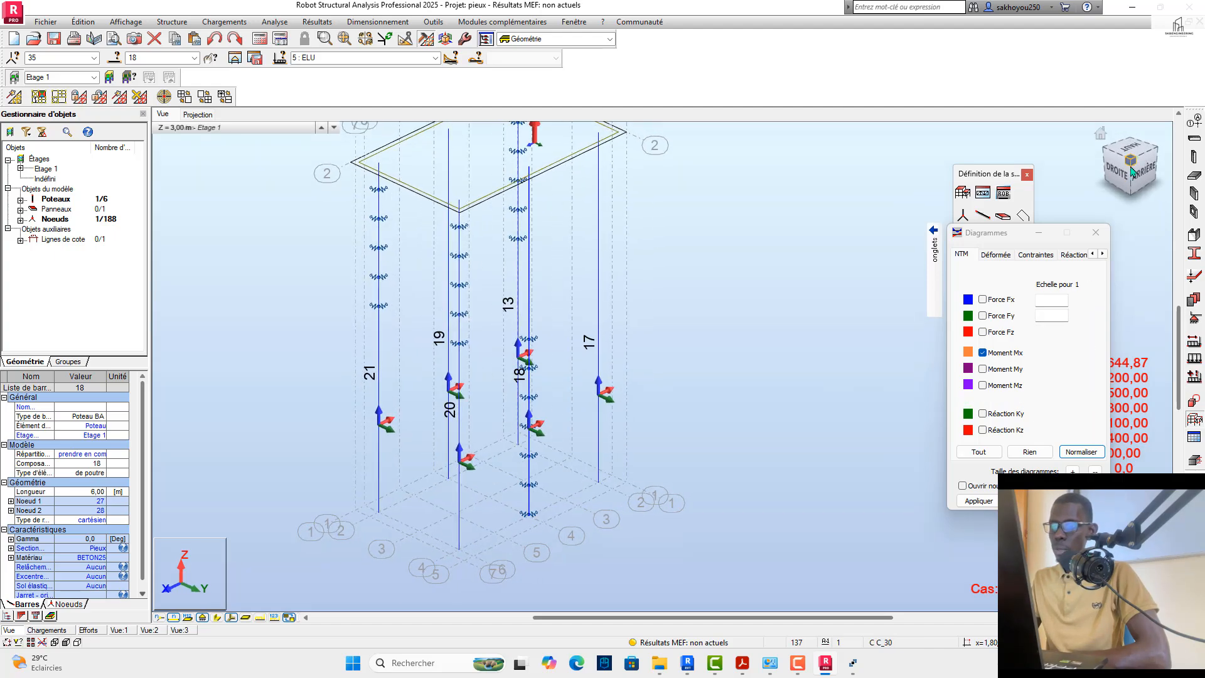
pyautogui.click(259, 38)
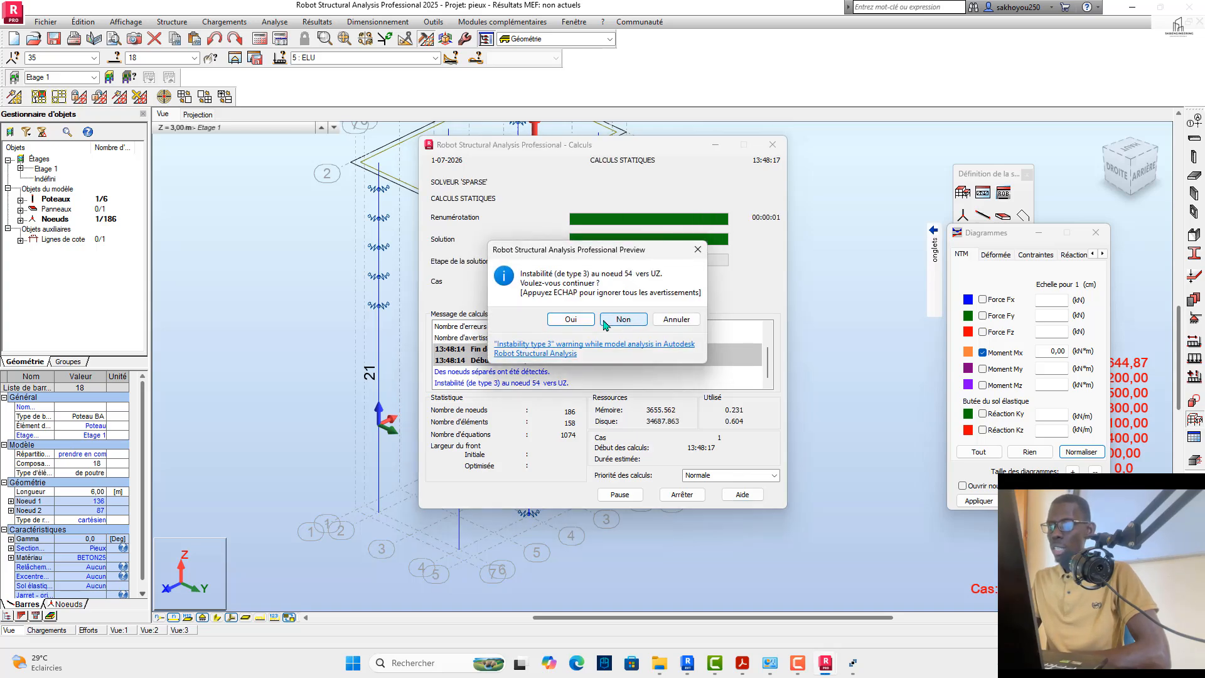
pyautogui.click(576, 319)
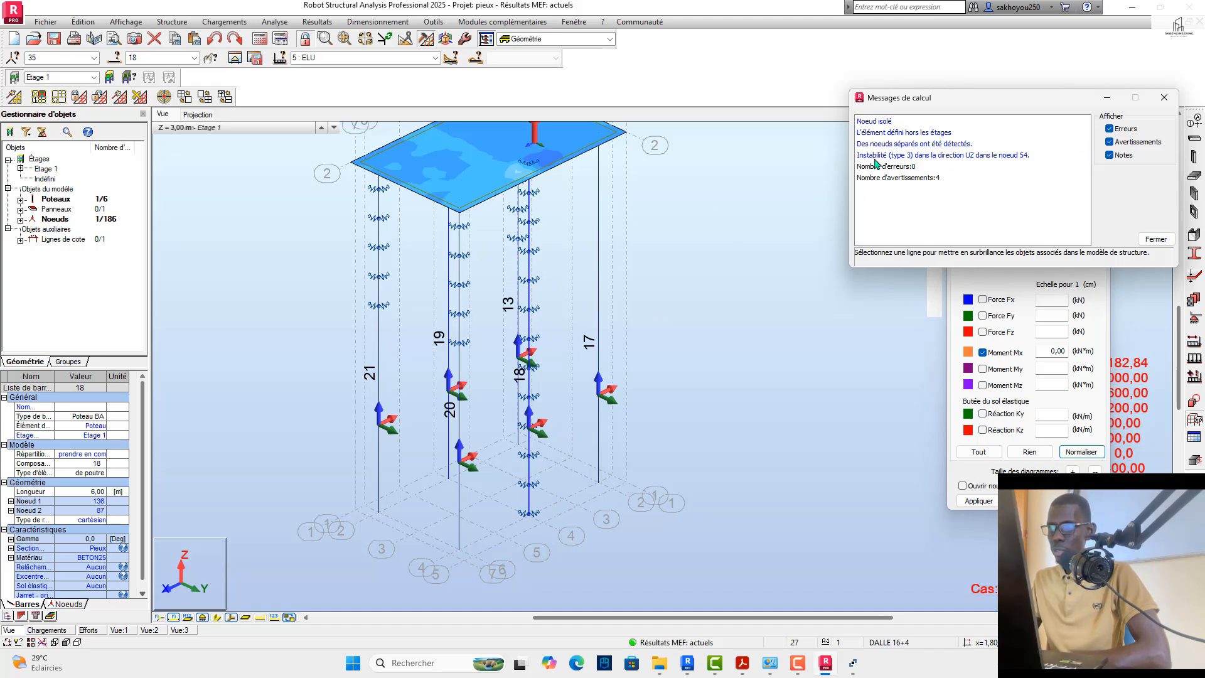
pyautogui.click(1164, 98)
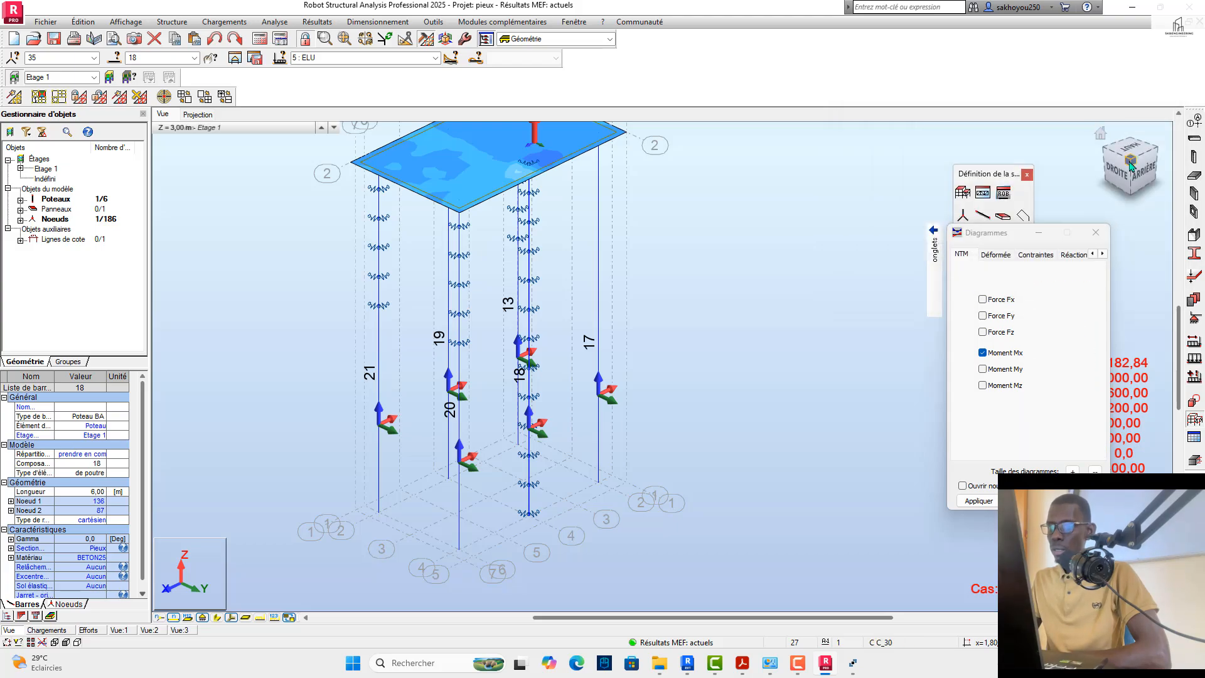
# Step: Examine the elastic supports distributed along pile 18 down to its base and compare them with the neighbouring piles
pyautogui.keyDown('shift'); pyautogui.moveTo(879, 521); pyautogui.dragTo(683, 506, button='middle'); pyautogui.keyUp('shift')
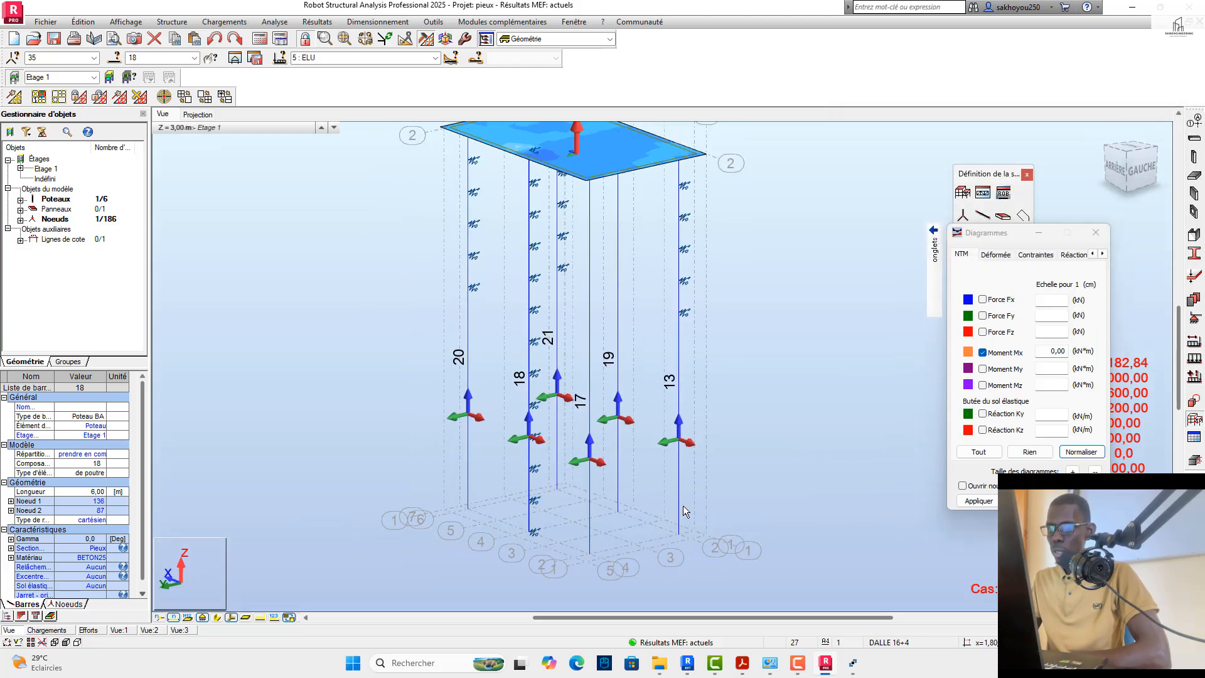
pyautogui.scroll(2, 511, 543)
pyautogui.scroll(5, 512, 541)
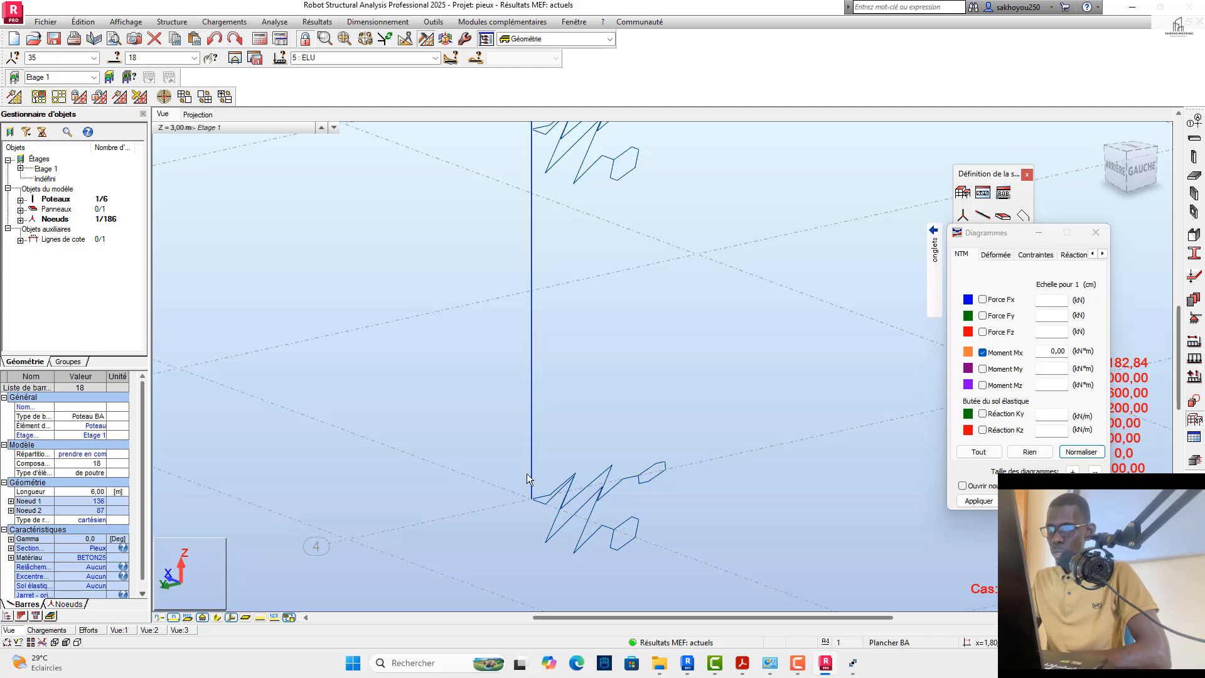
pyautogui.scroll(-5, 522, 496)
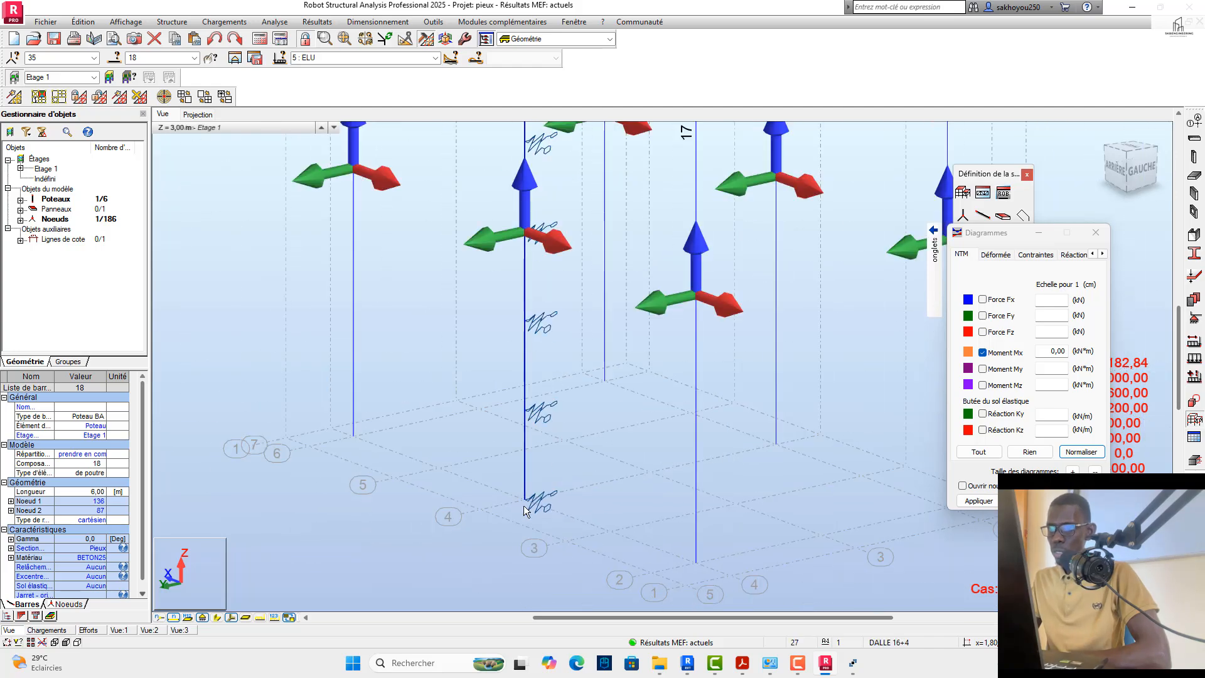
pyautogui.scroll(-2, 524, 514)
pyautogui.scroll(-1, 537, 424)
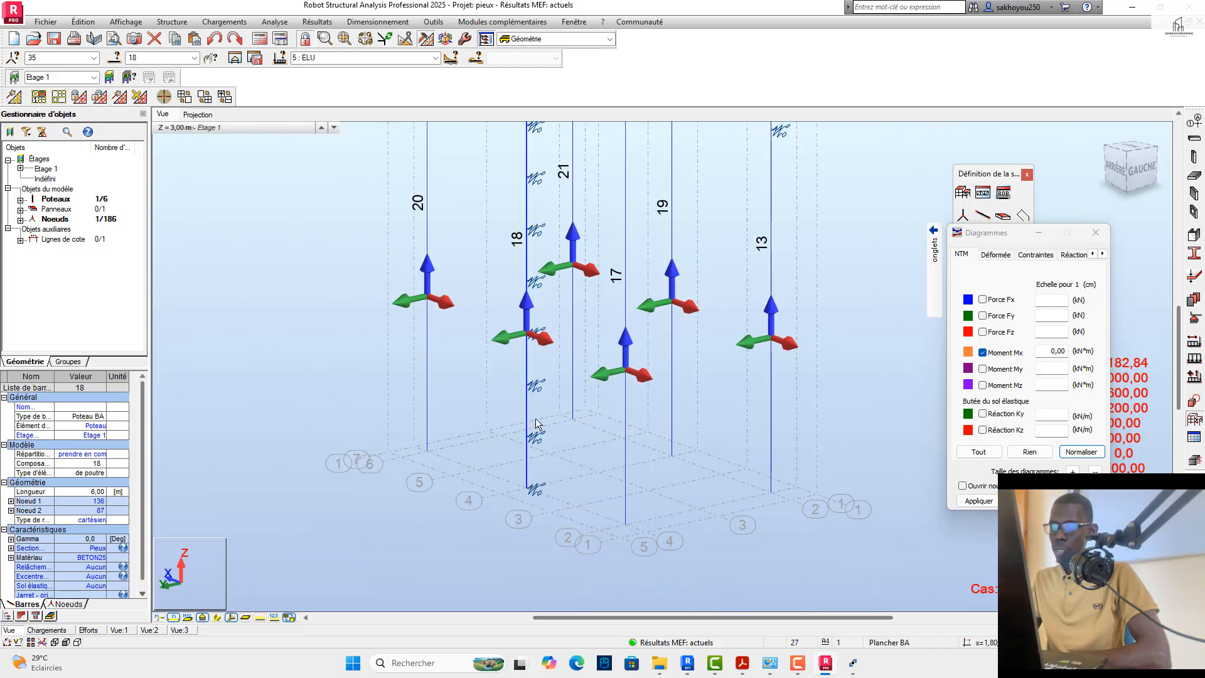
pyautogui.scroll(-1, 527, 356)
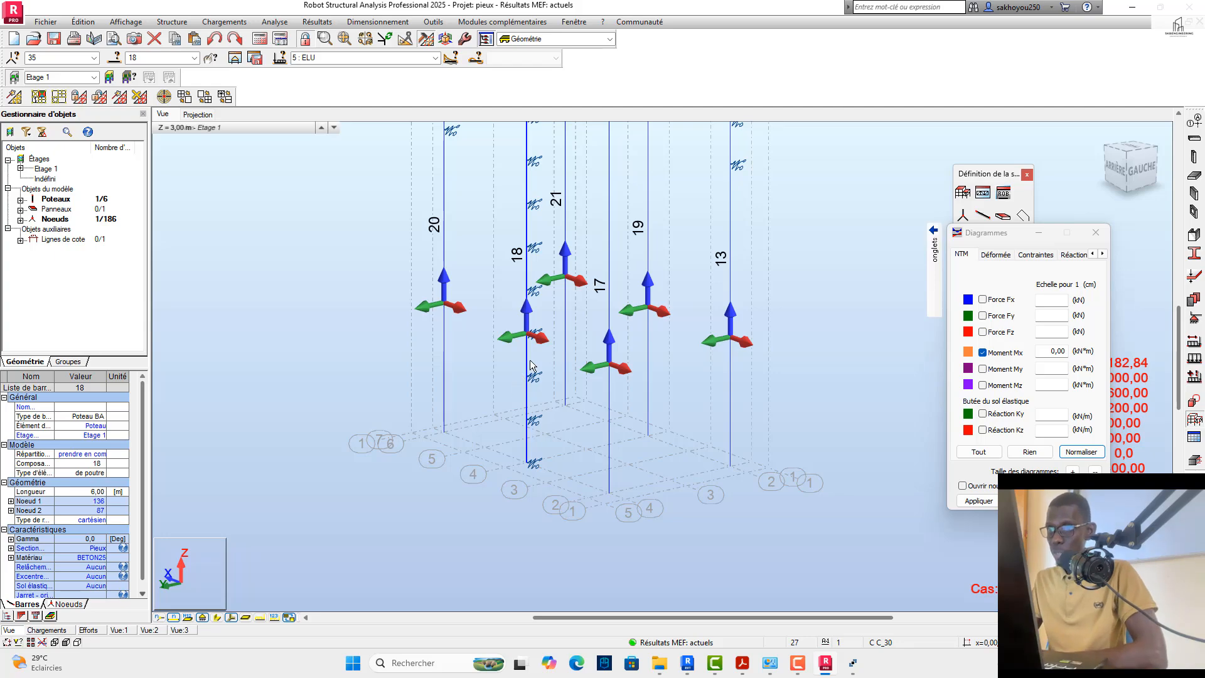
pyautogui.scroll(5, 536, 360)
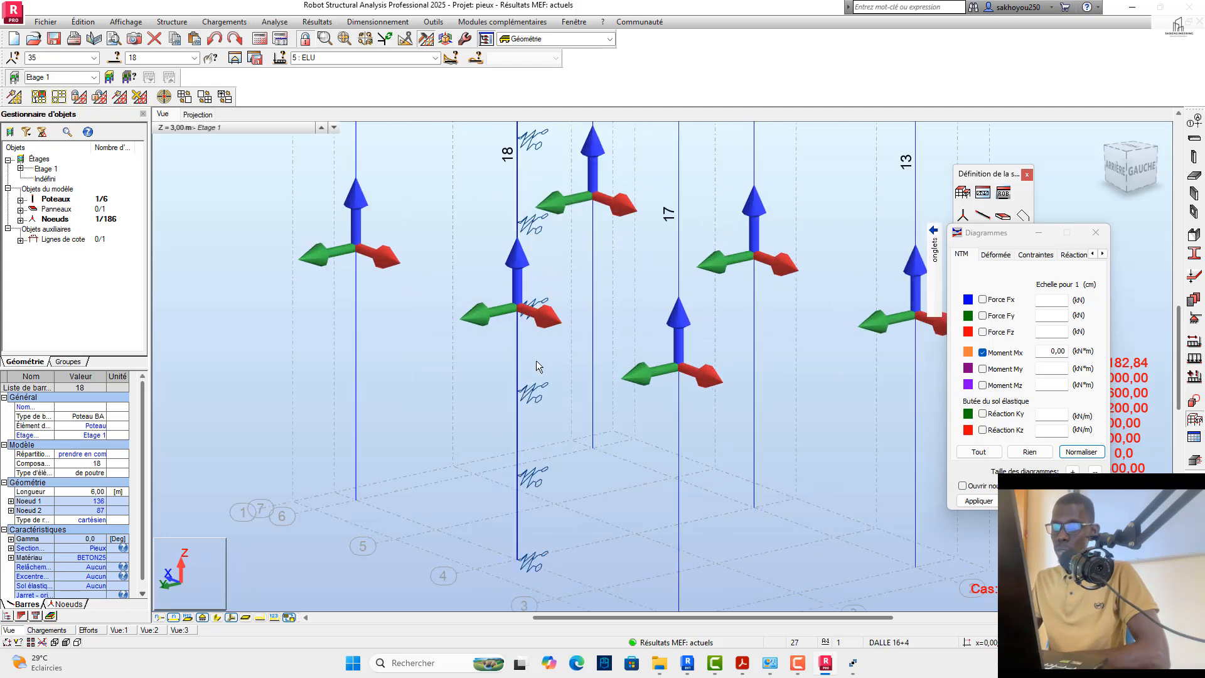
pyautogui.moveTo(542, 340); pyautogui.dragTo(468, 356)
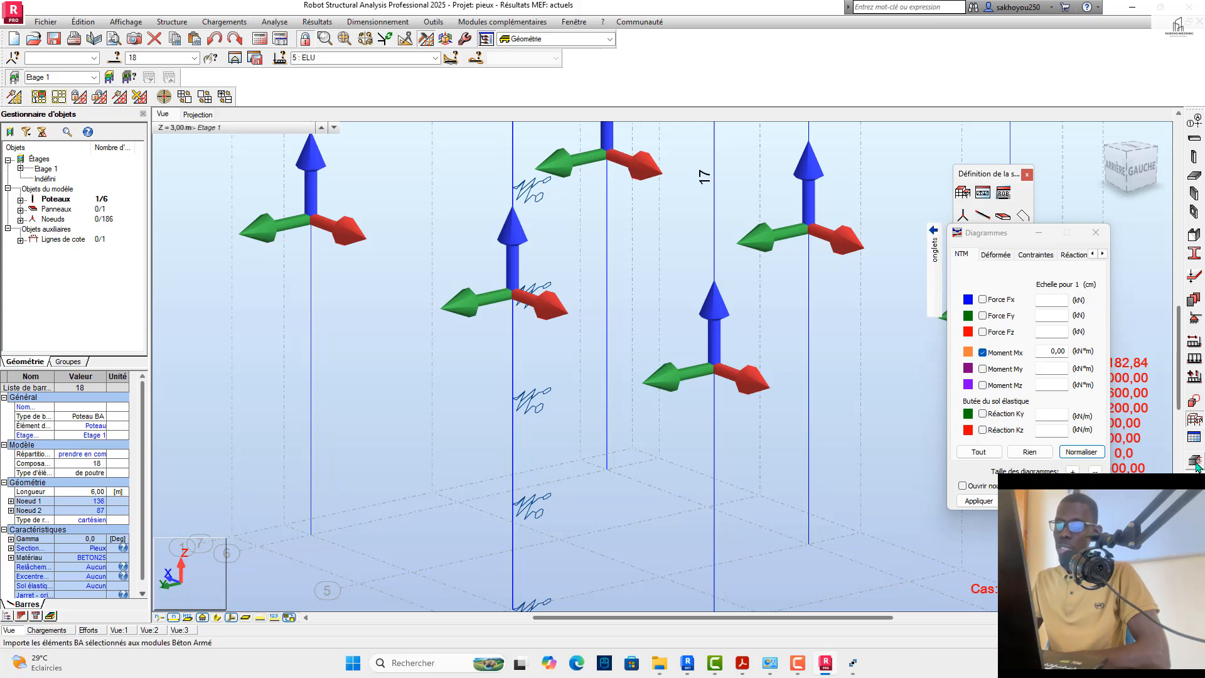
pyautogui.scroll(-4, 638, 409)
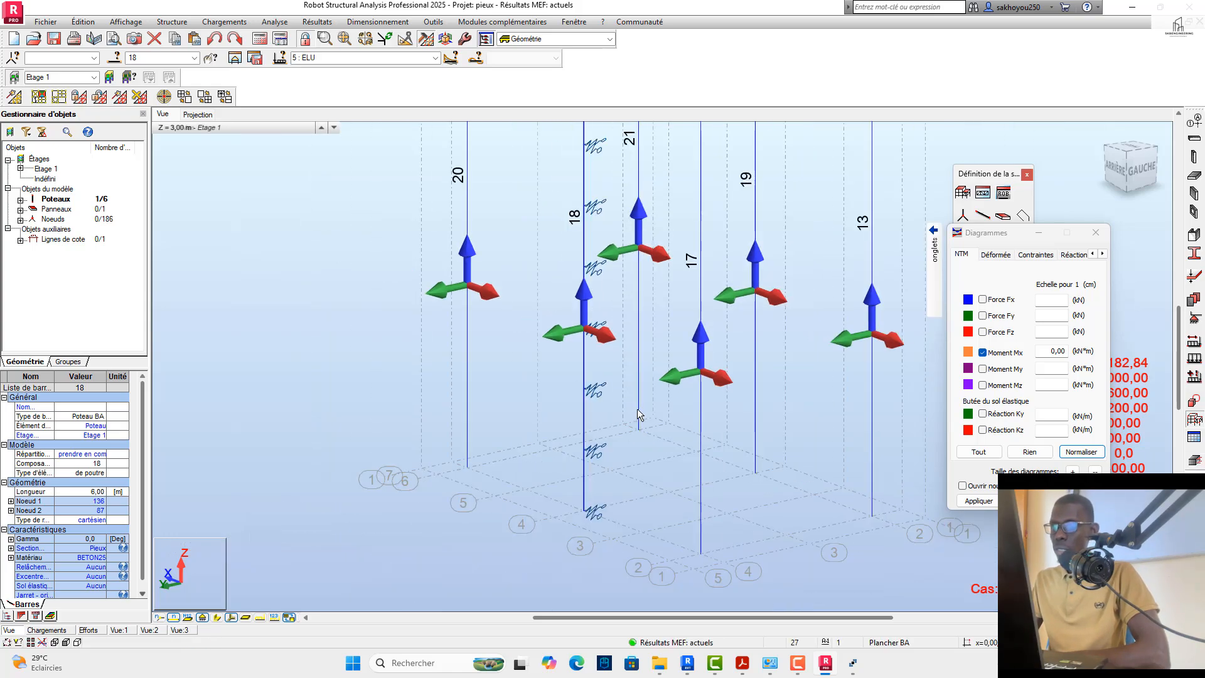
pyautogui.scroll(3, 620, 346)
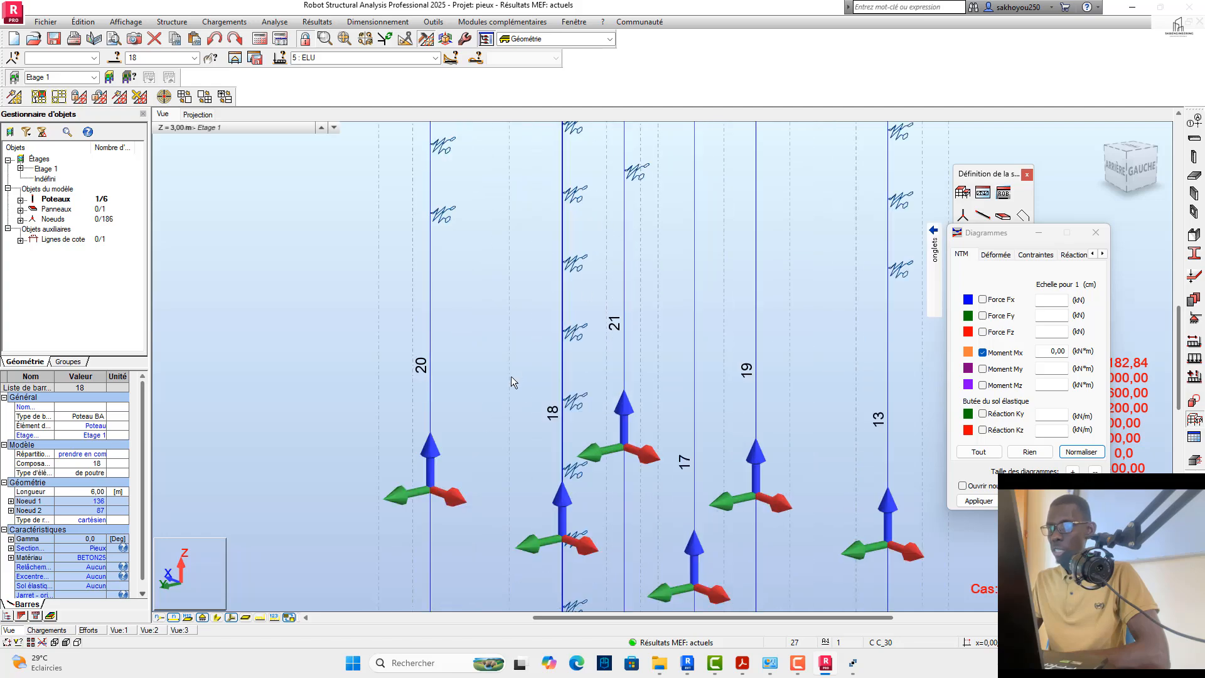
# Step: Normalise and apply the Mx moment diagrams, and switch the displayed load case to ELU+
pyautogui.click(1072, 452)
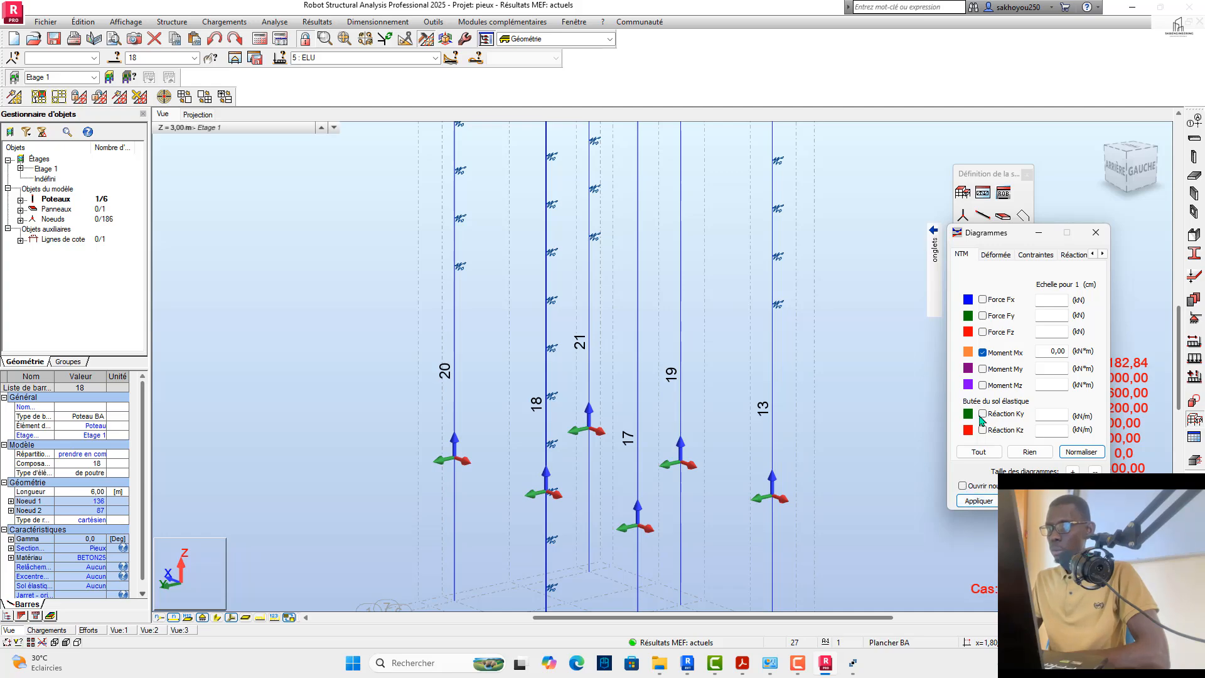
pyautogui.click(971, 502)
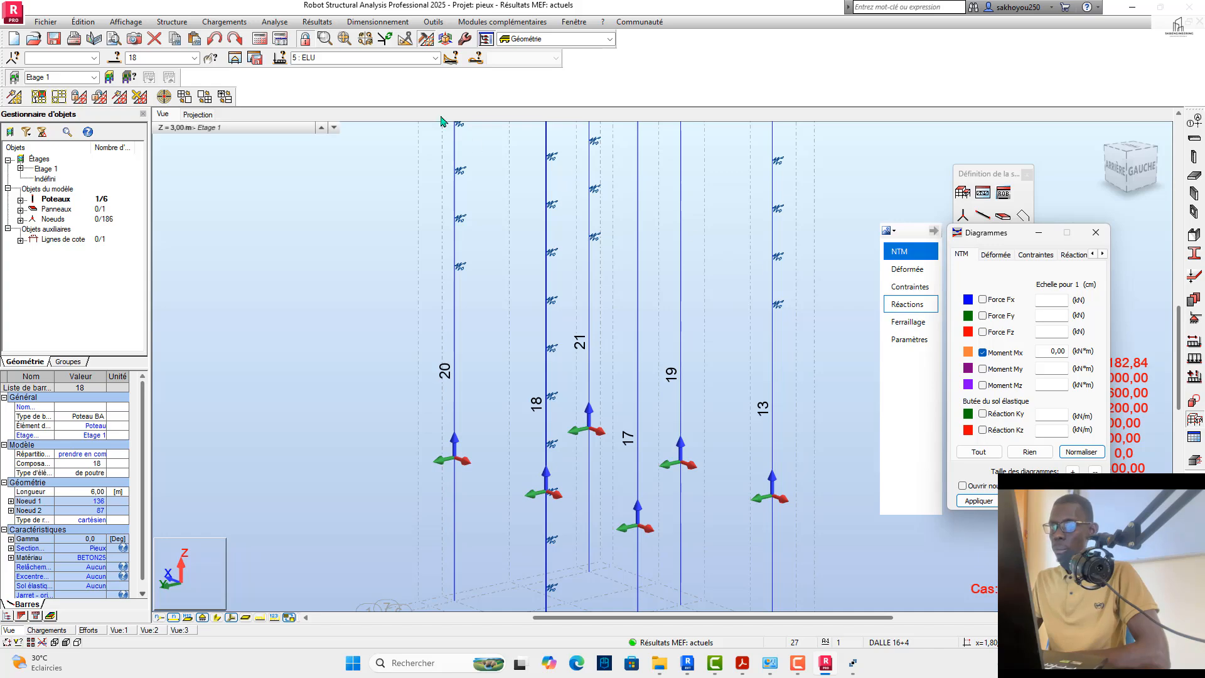
pyautogui.click(435, 58)
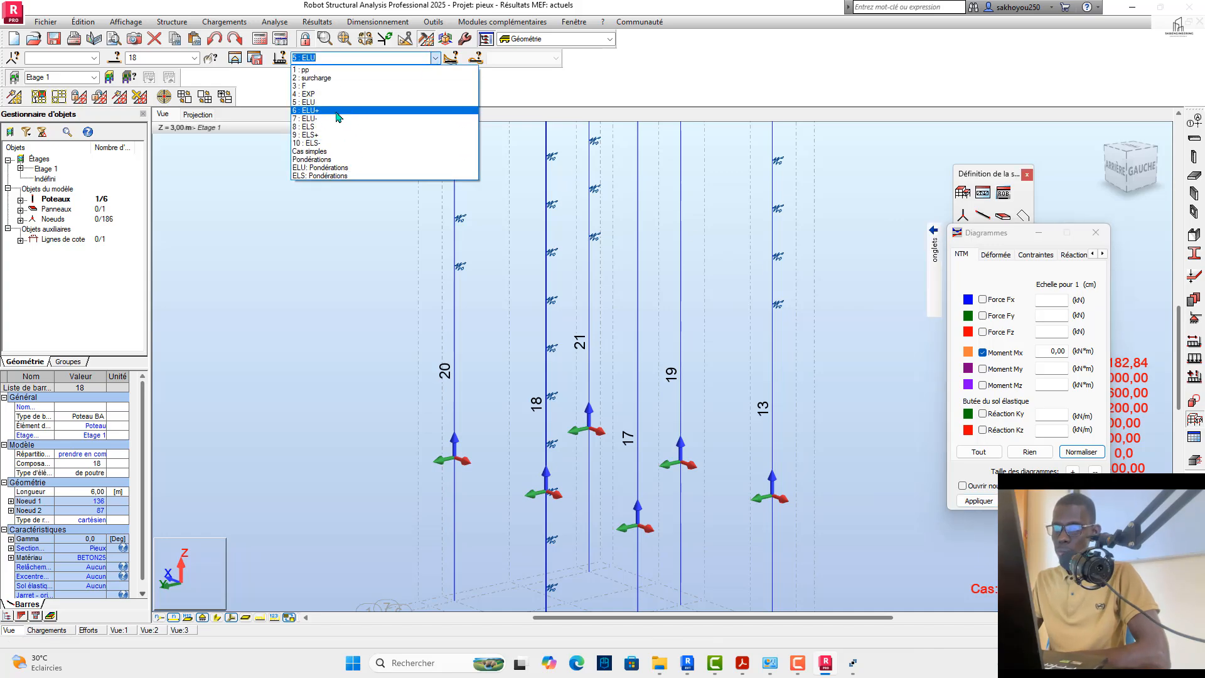
pyautogui.click(439, 110)
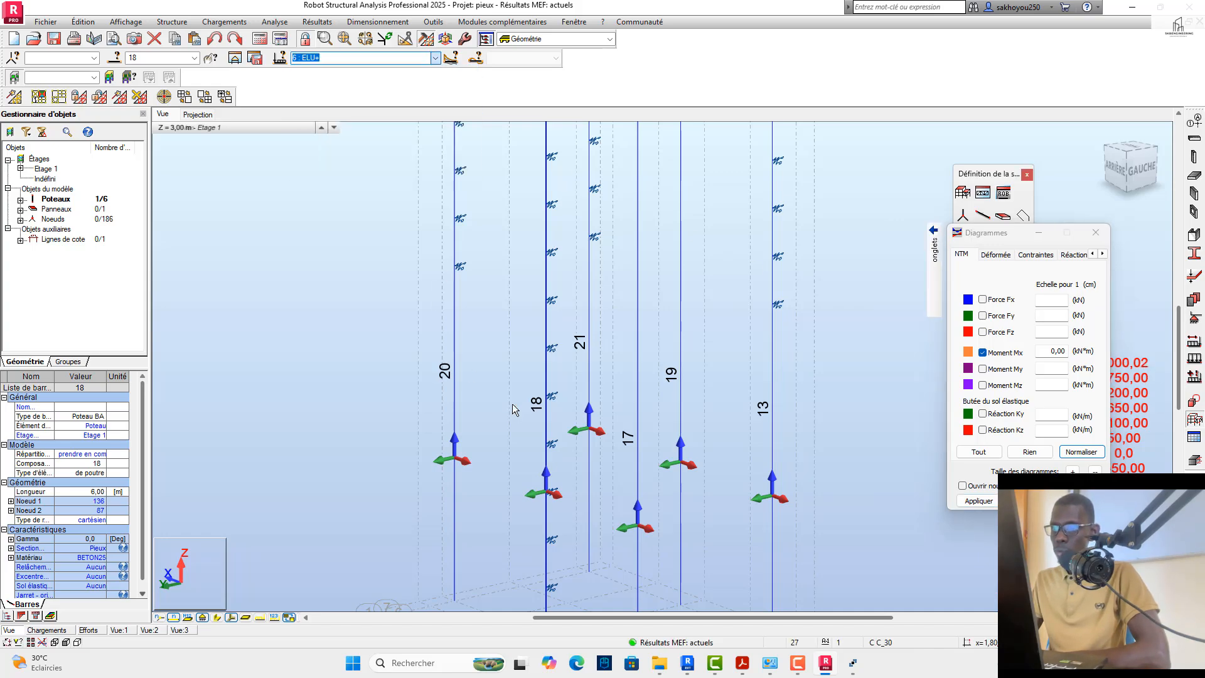
pyautogui.scroll(-3, 511, 416)
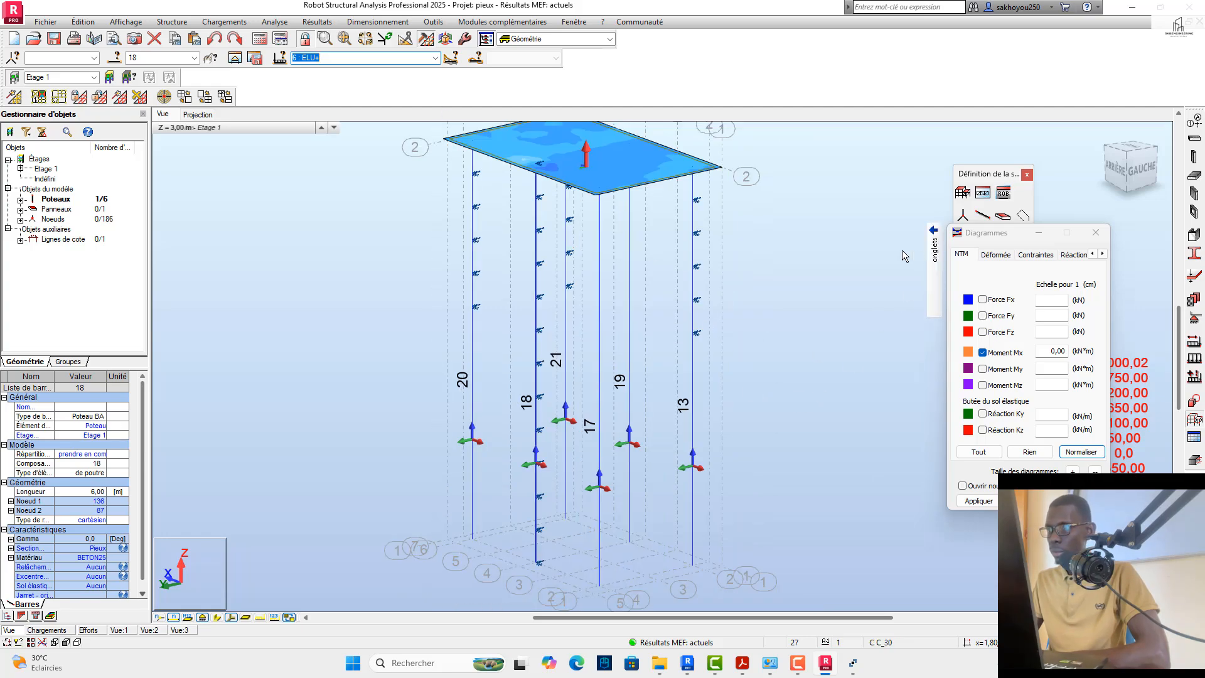
# Step: Apply the diagram parameters with value descriptions at local extremes (extrêmes locaux), and minimise the Diagrammes dialog
pyautogui.moveTo(934, 248)
pyautogui.click(899, 342)
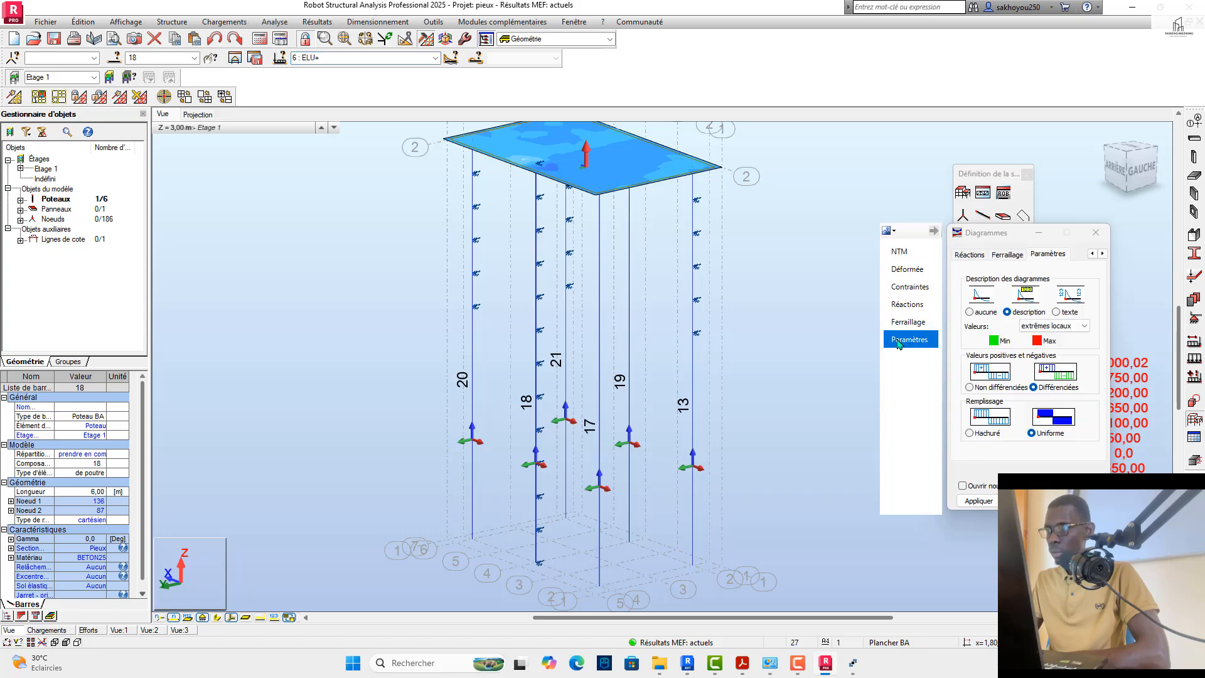
pyautogui.click(990, 502)
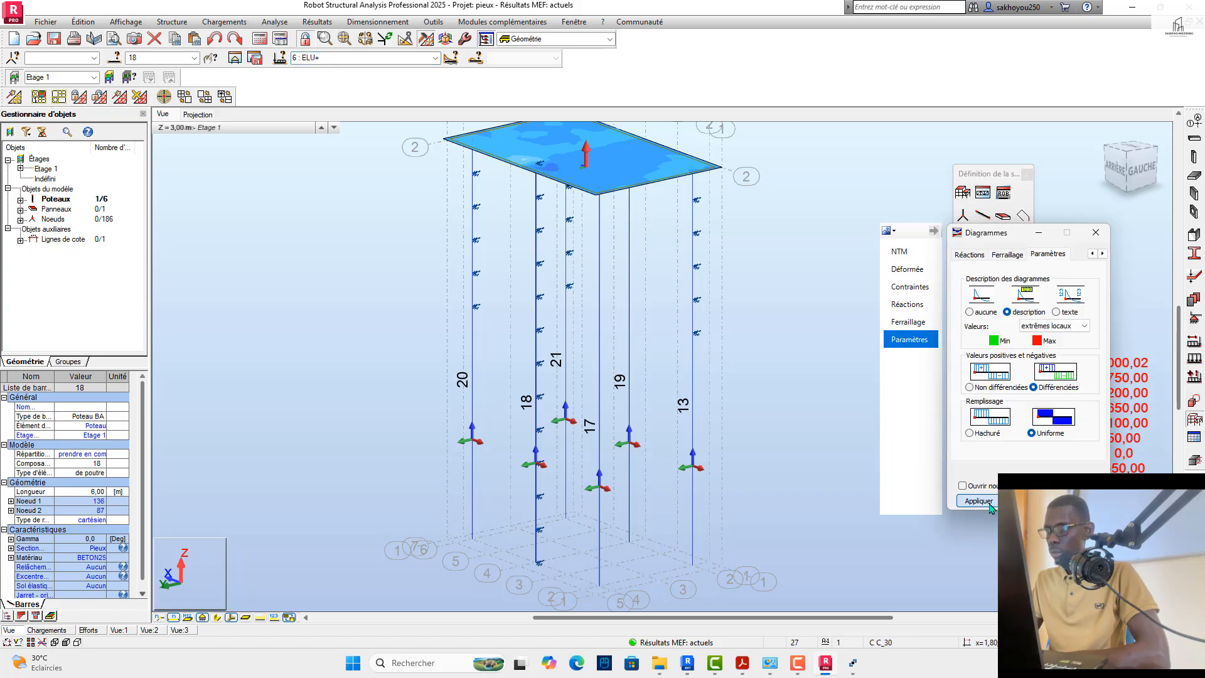
pyautogui.click(1049, 236)
# Step: Switch the displayed results to ELS: Pondérations and hide the local axes of the piles and slab
pyautogui.click(435, 58)
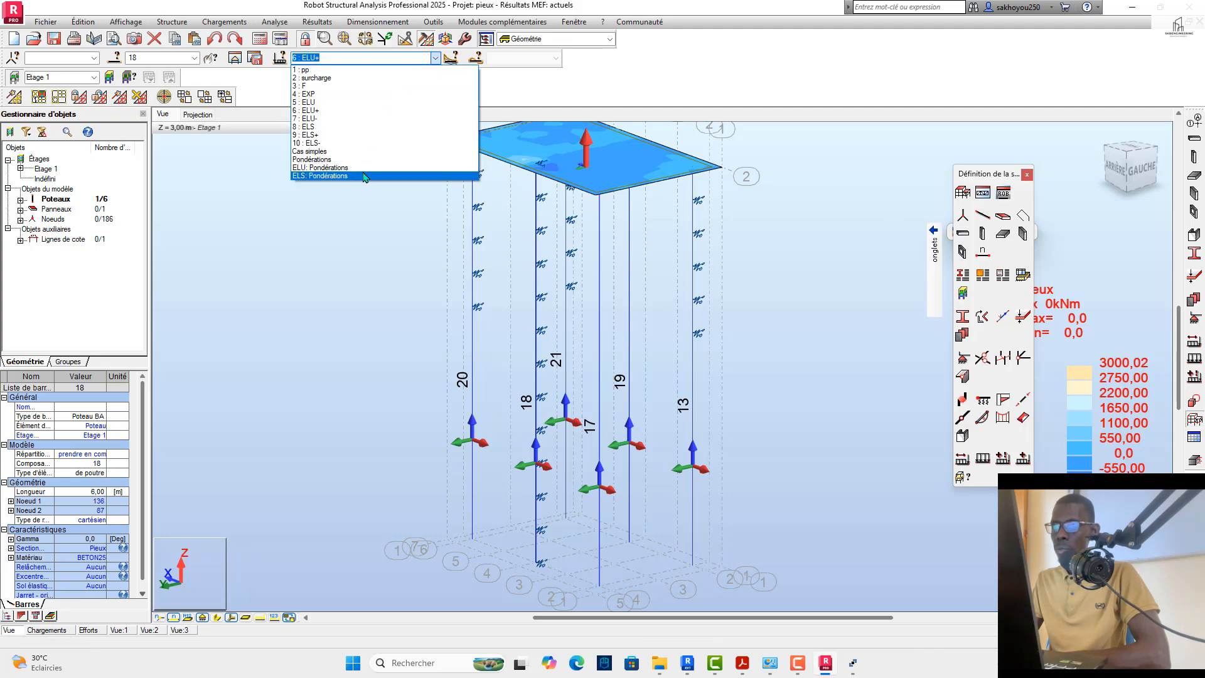
pyautogui.click(363, 177)
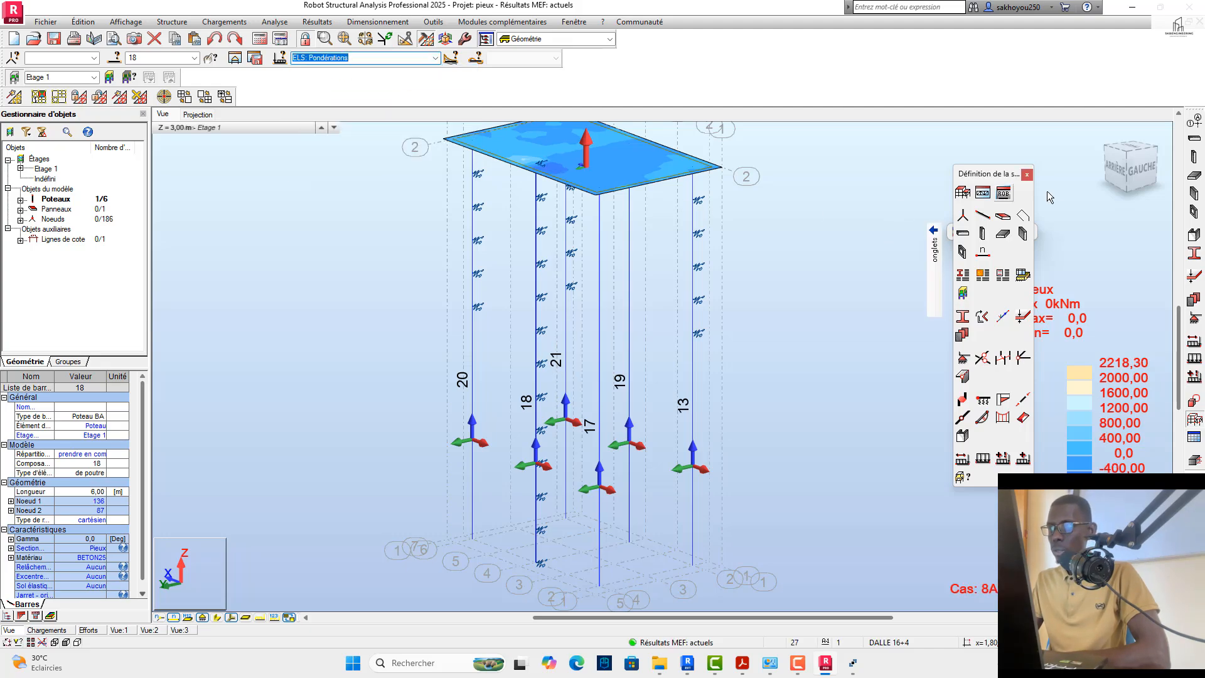
pyautogui.moveTo(1109, 167); pyautogui.dragTo(1165, 173)
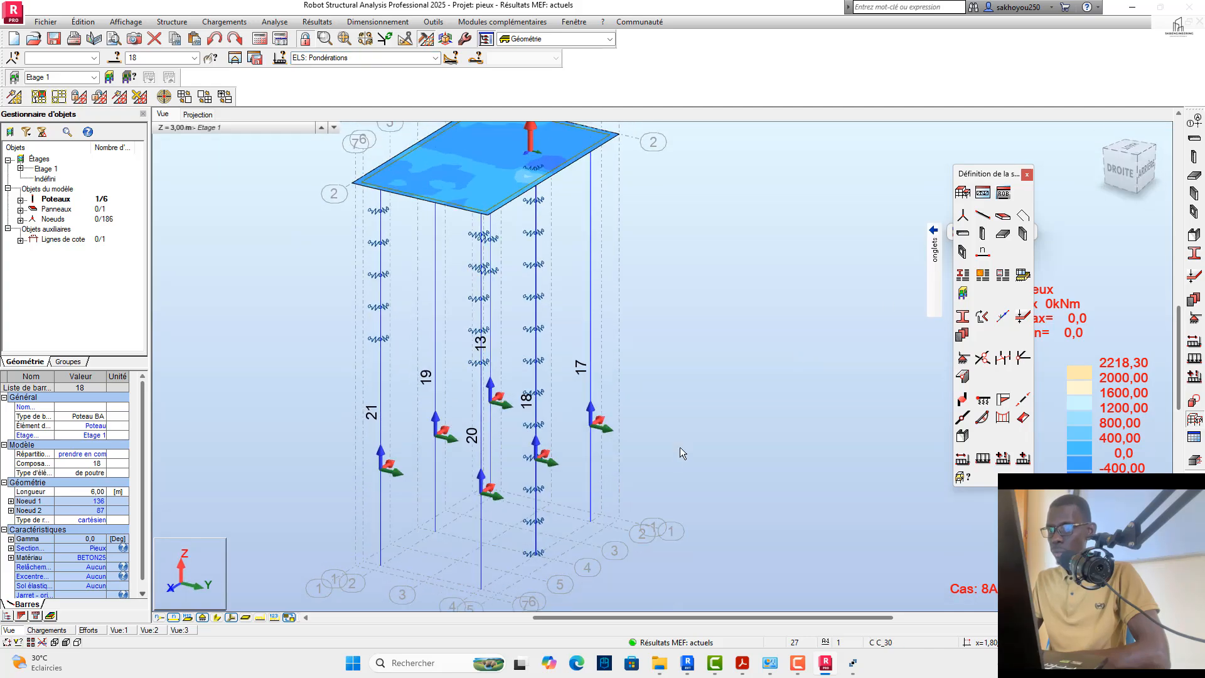
pyautogui.click(233, 617)
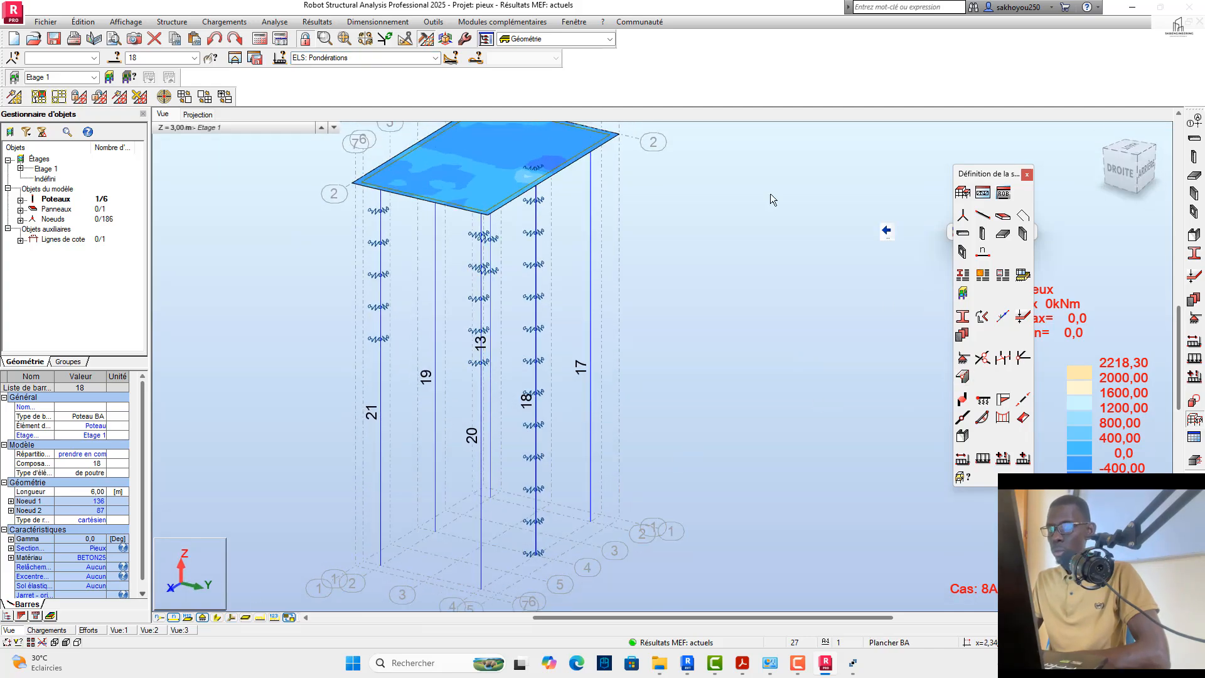
# Step: Reopen the diagram parameters, try global extremes and undifferentiated values, and settle on "extrêmes locaux" with "Différenciées" positive and negative values
pyautogui.click(317, 22)
pyautogui.click(324, 79)
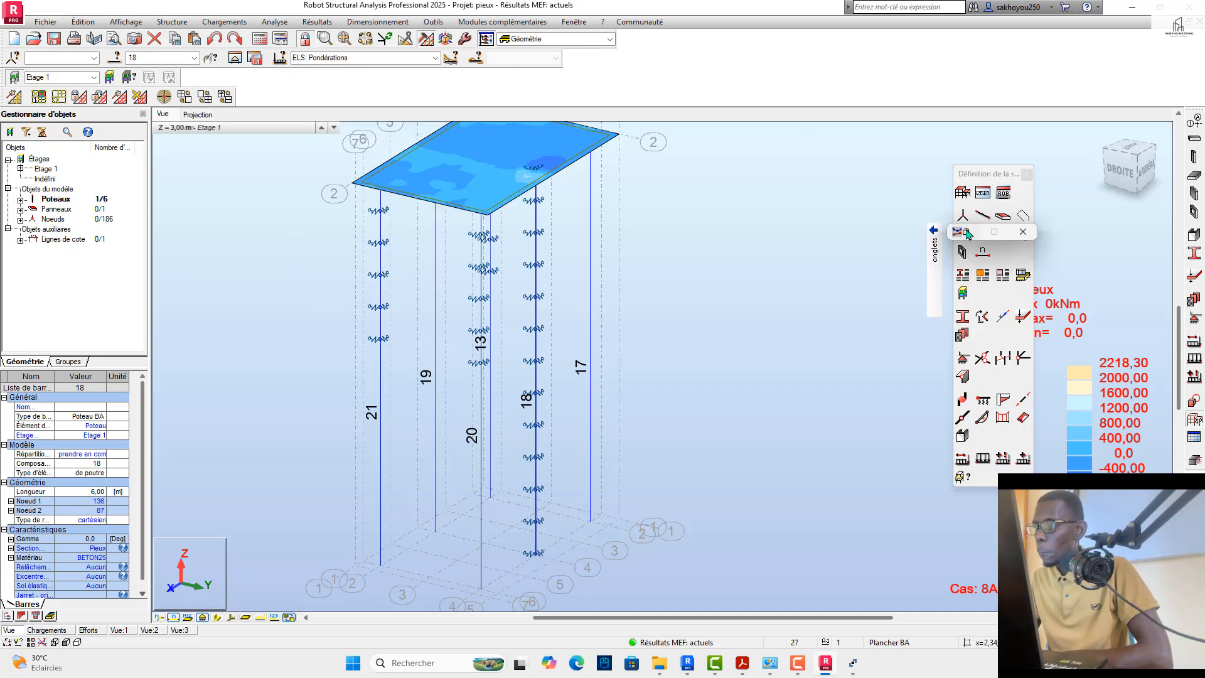
pyautogui.click(1035, 327)
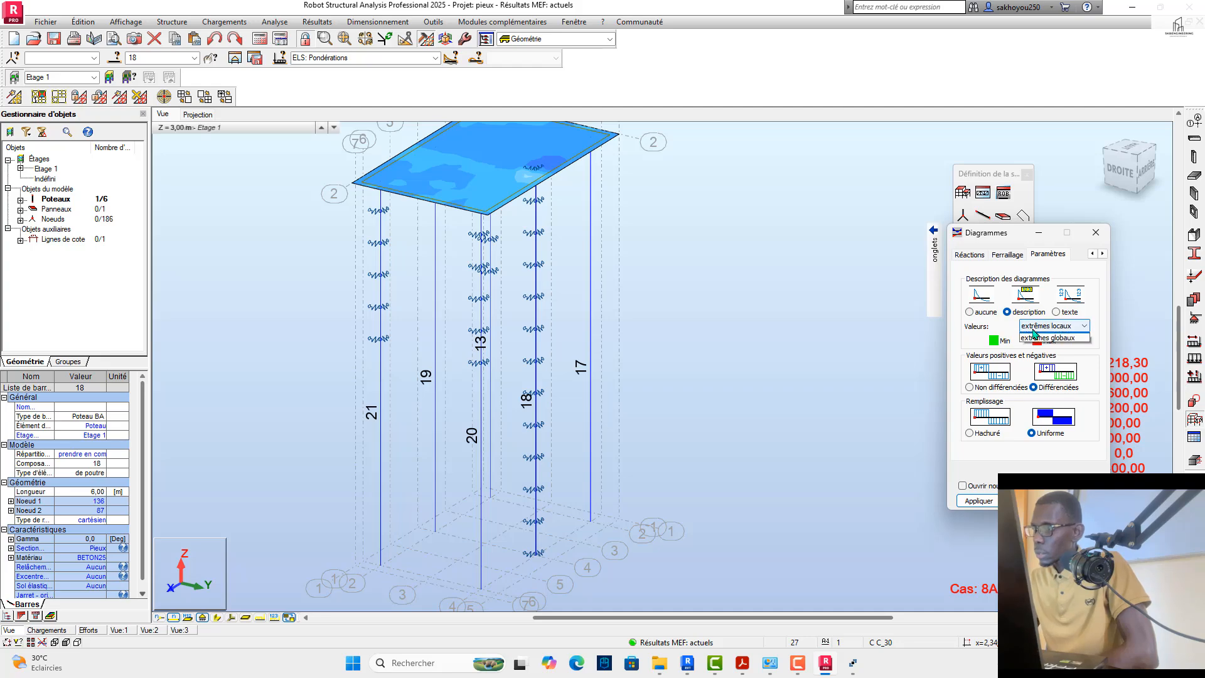
pyautogui.click(1047, 337)
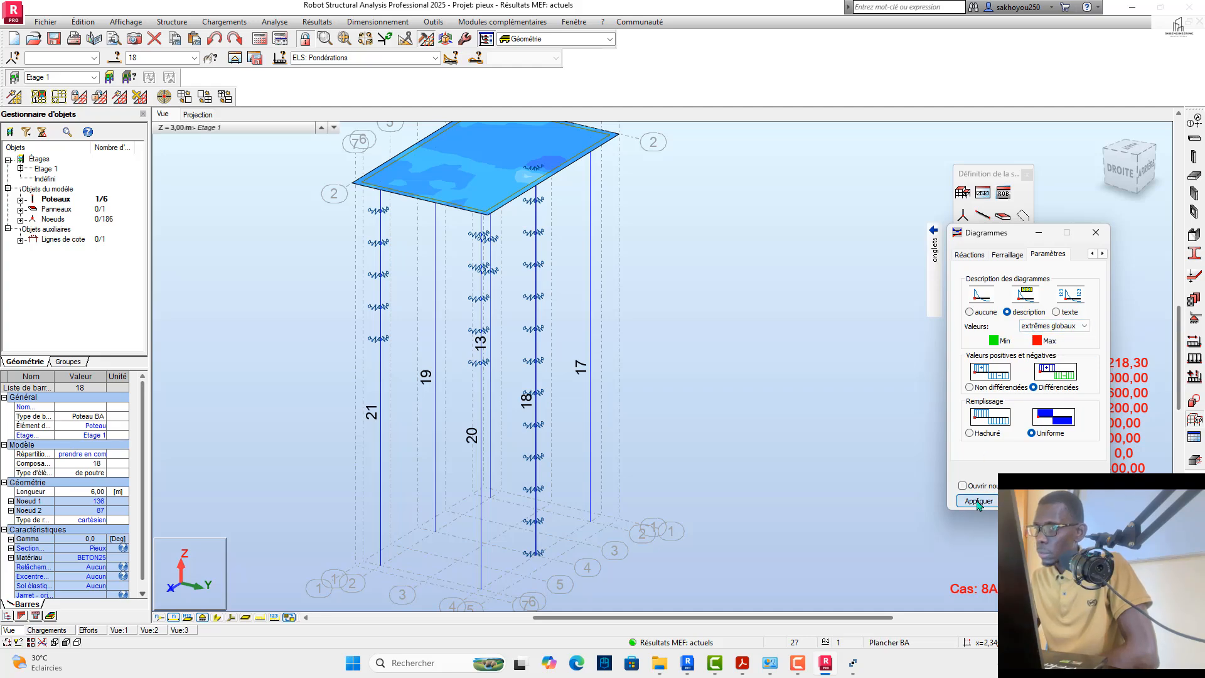
pyautogui.click(1040, 326)
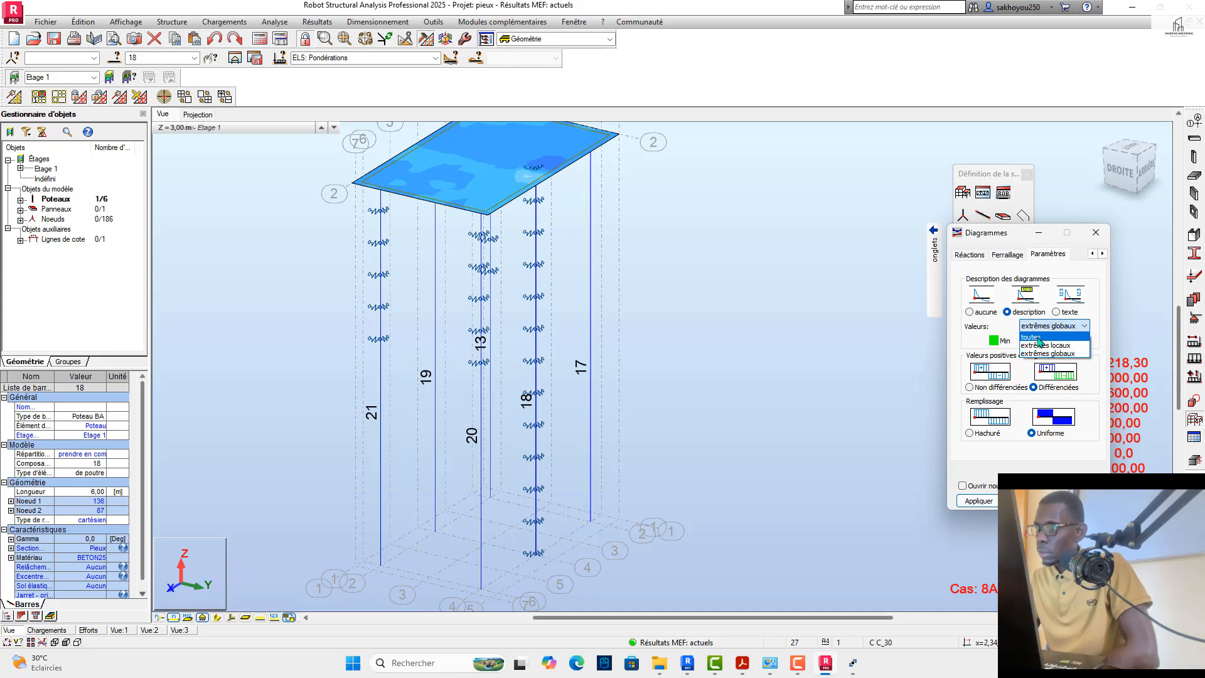
pyautogui.click(1040, 346)
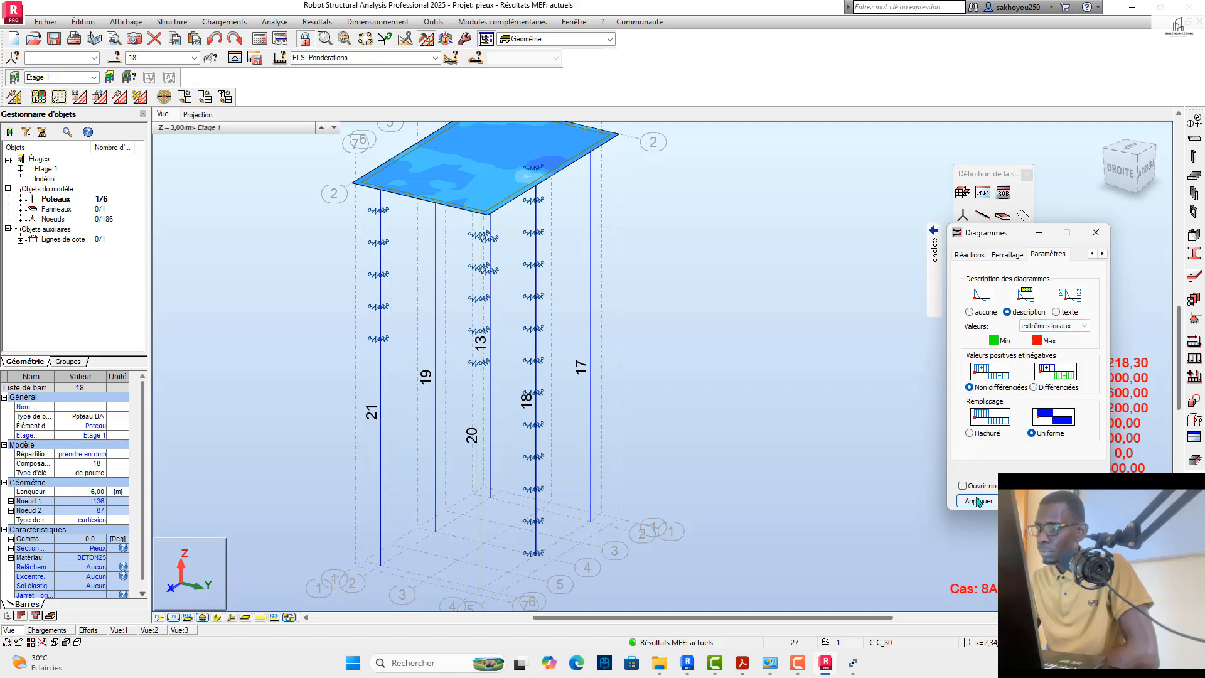
pyautogui.click(978, 500)
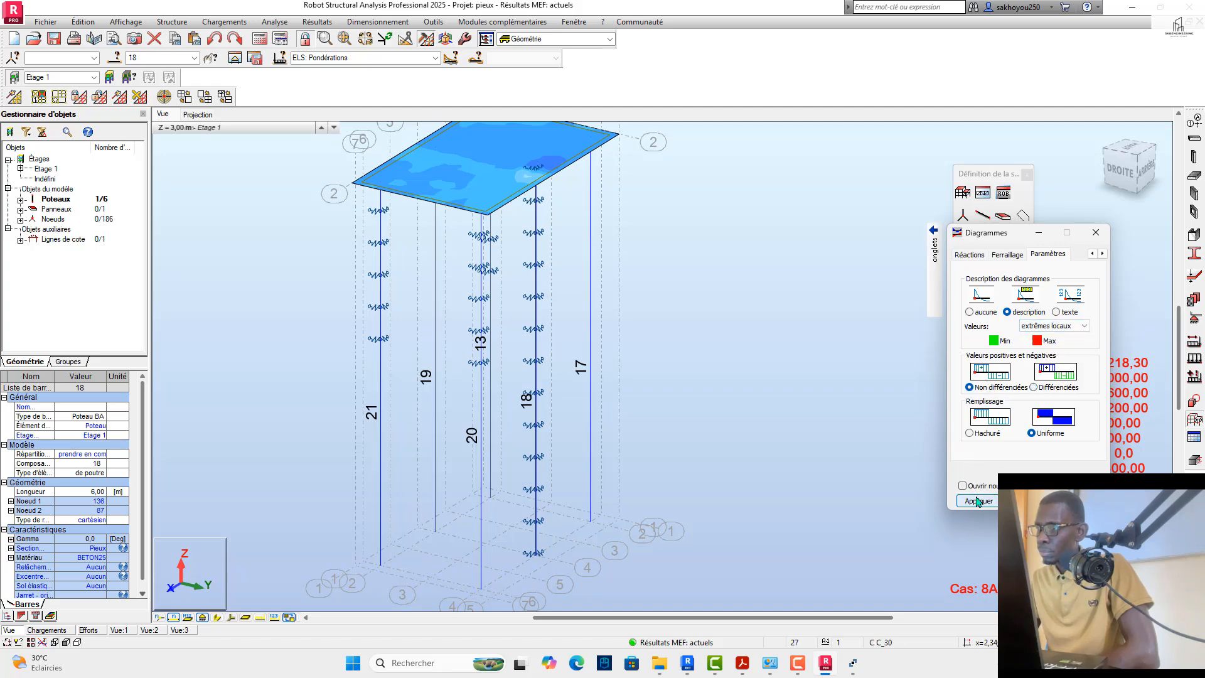
pyautogui.click(1033, 388)
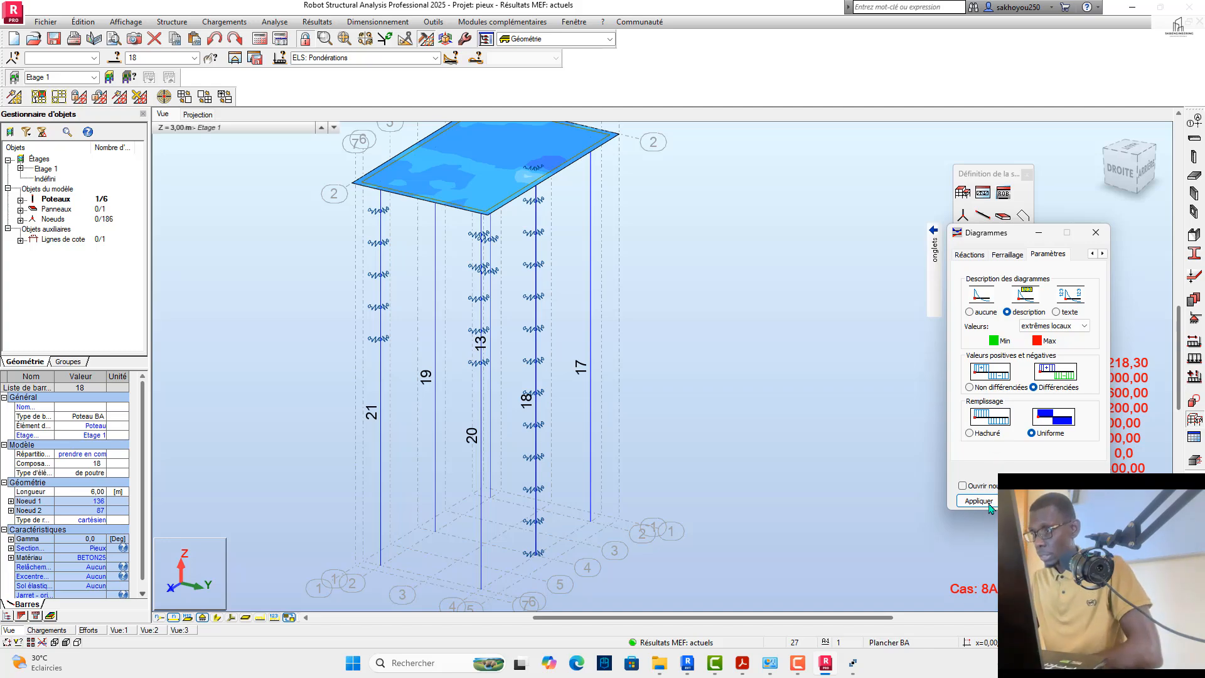
# Step: Display the My bending moment diagrams on the piles in place of Mx
pyautogui.moveTo(934, 258)
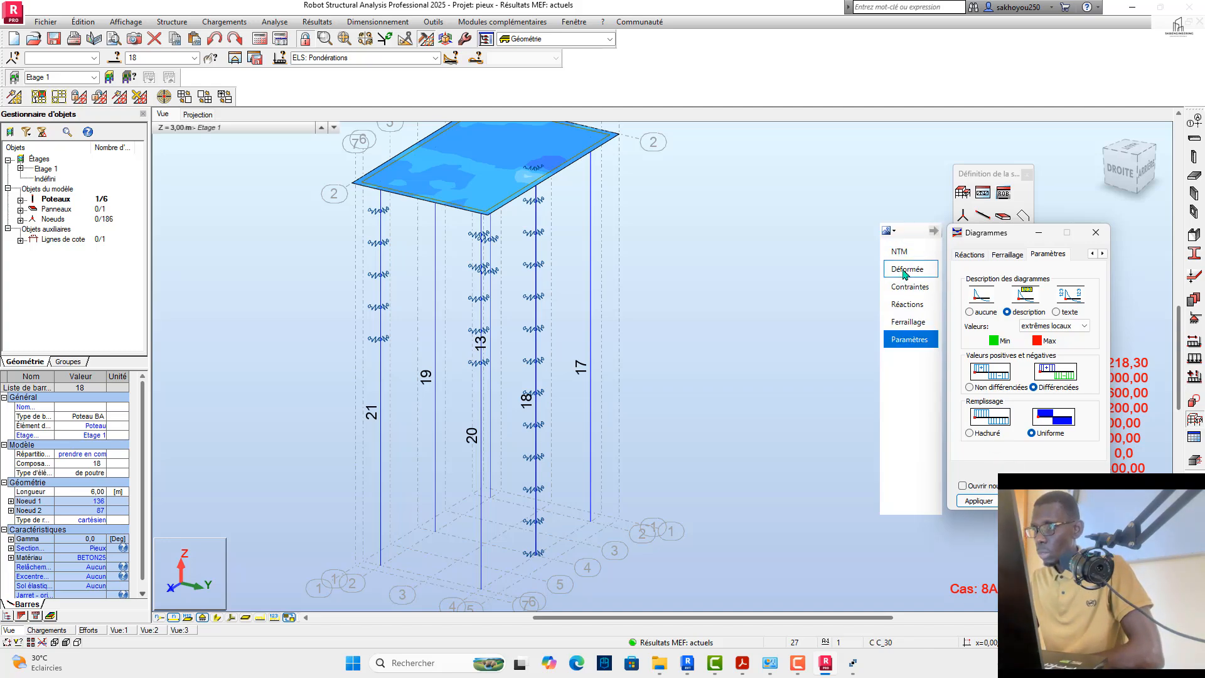
pyautogui.click(900, 251)
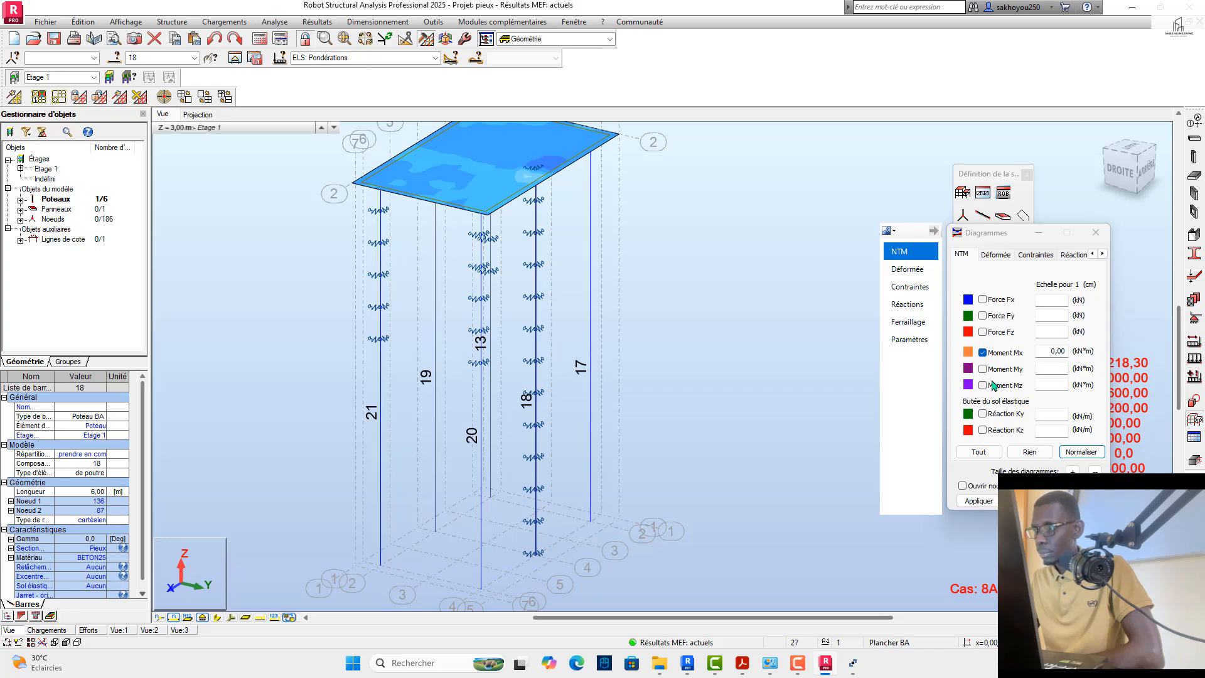
pyautogui.click(983, 369)
pyautogui.click(983, 353)
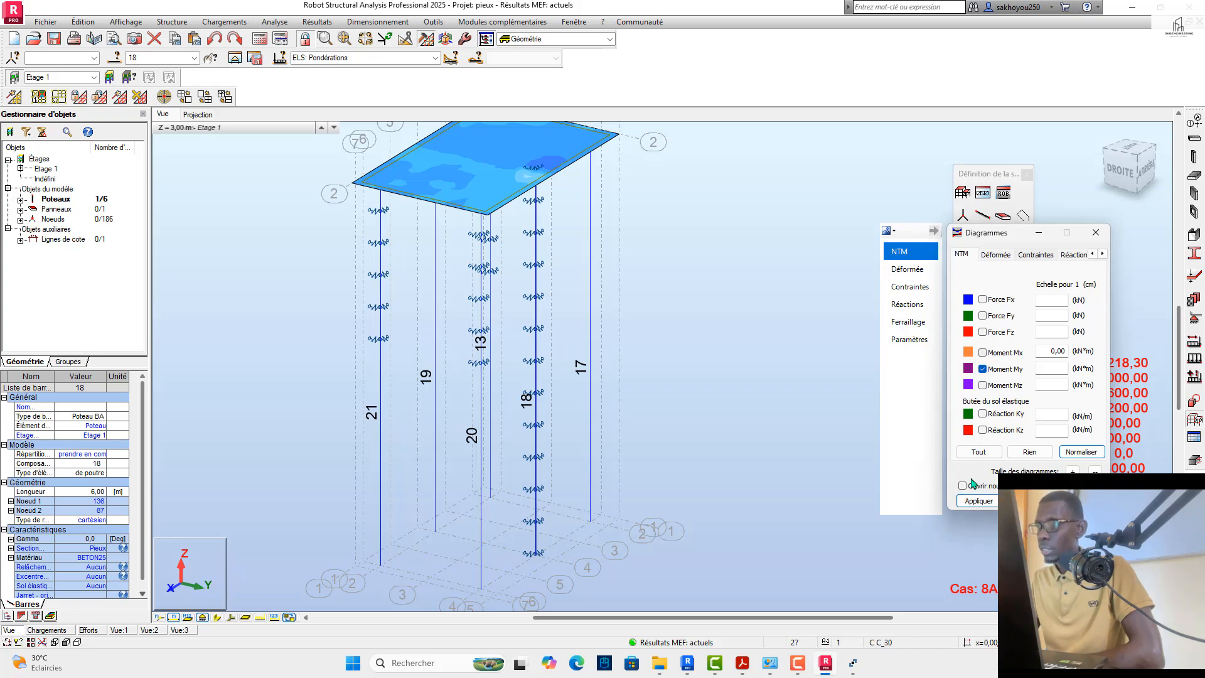
pyautogui.click(970, 502)
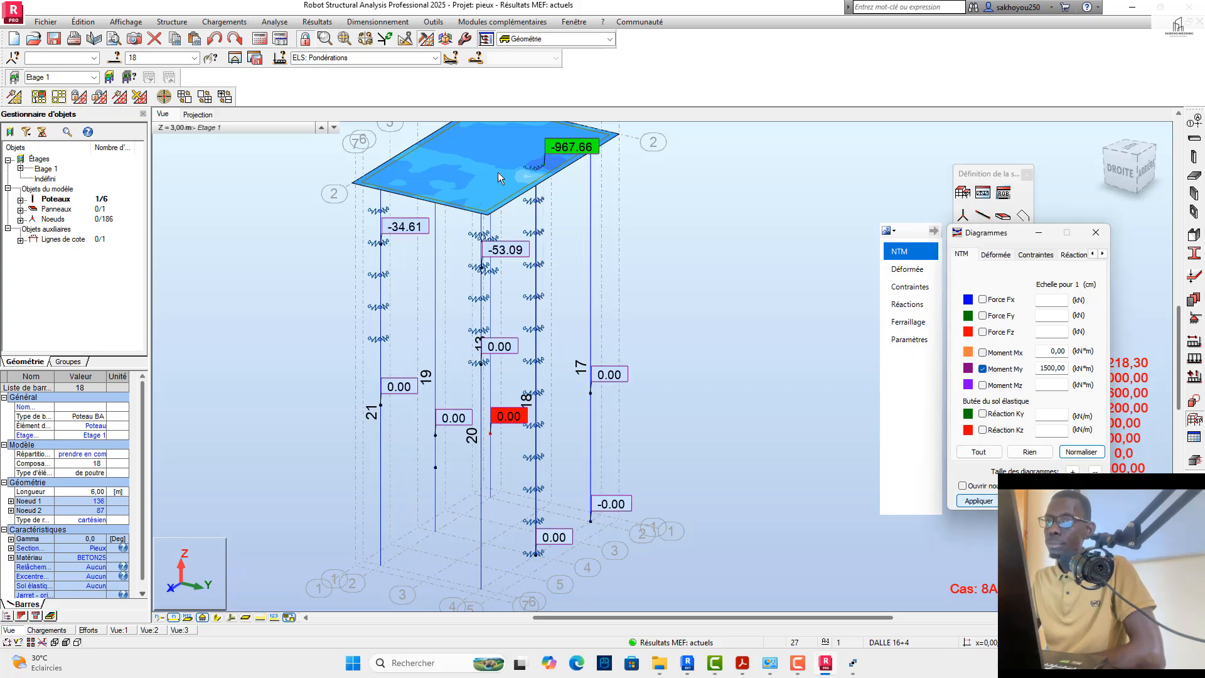
# Step: Switch the results to the ELU case and examine the My diagram along pile 18
pyautogui.click(435, 58)
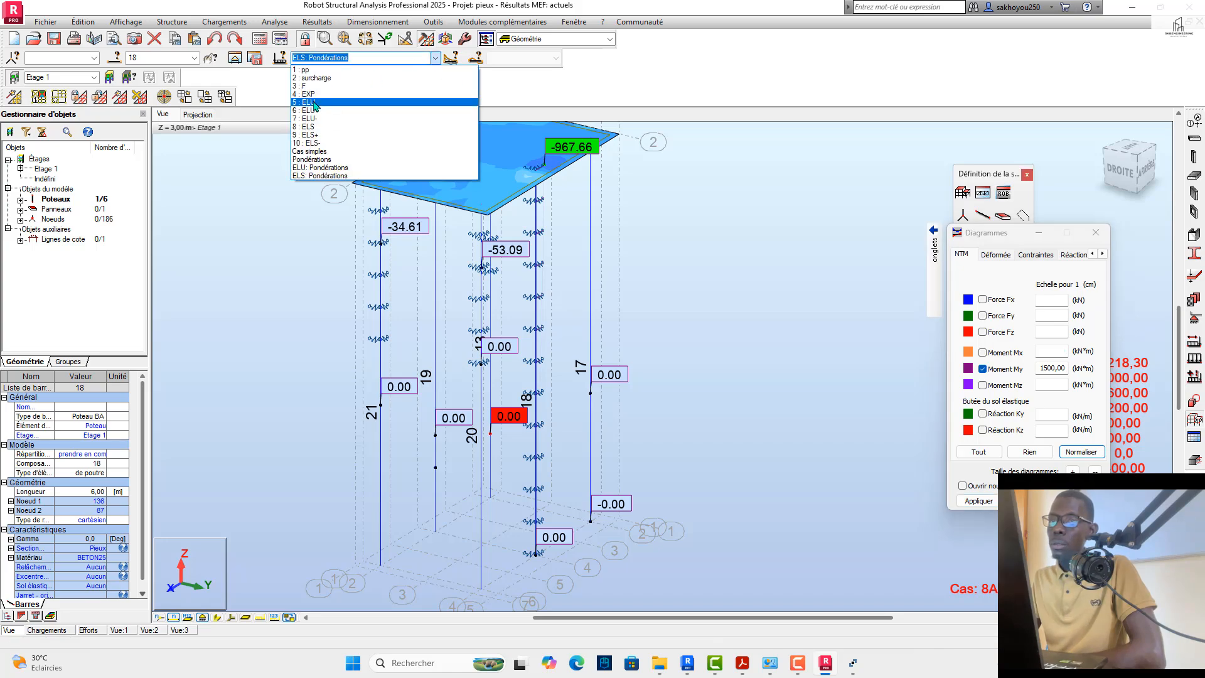
pyautogui.click(458, 102)
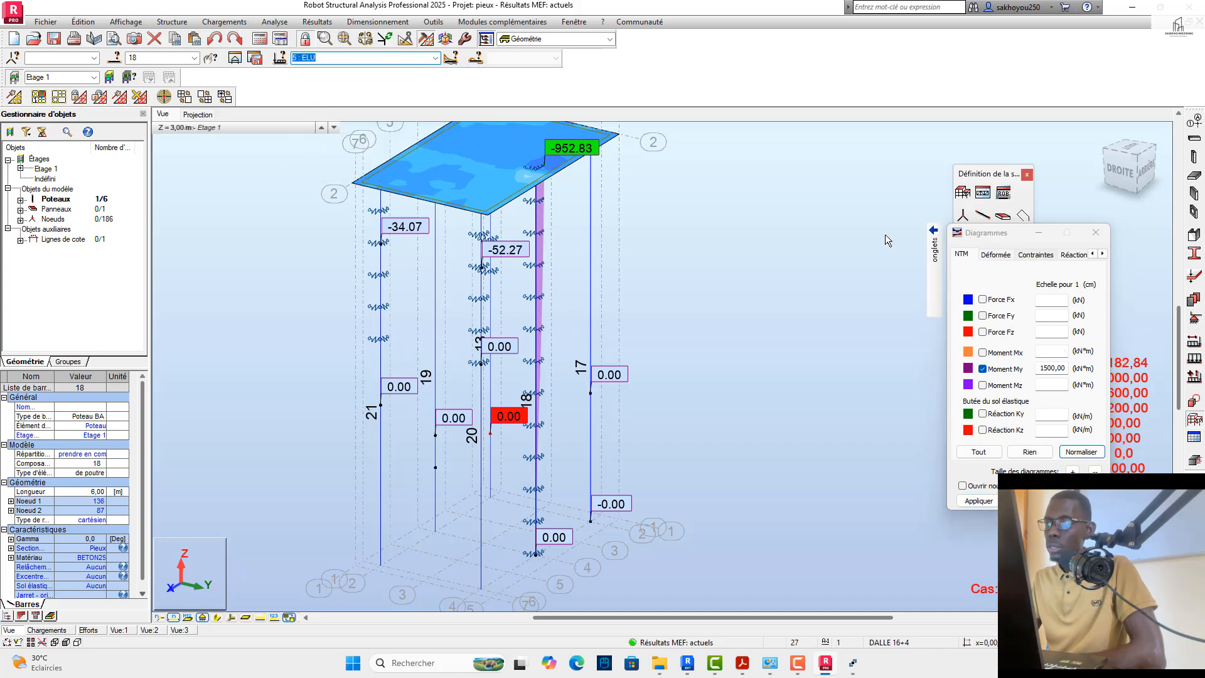
pyautogui.moveTo(1121, 180)
pyautogui.mouseDown()
pyautogui.moveTo(1075, 165)
pyautogui.moveTo(1030, 181)
pyautogui.moveTo(1087, 171)
pyautogui.moveTo(1117, 191)
pyautogui.mouseUp()
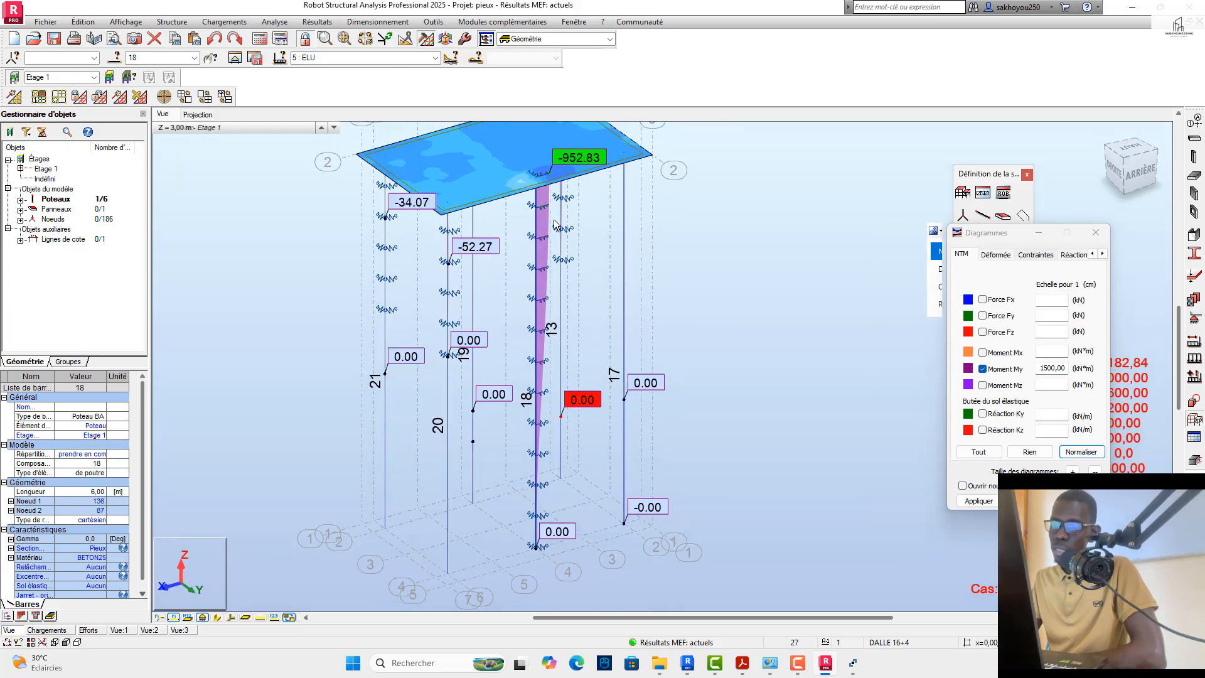
pyautogui.scroll(2, 542, 190)
pyautogui.scroll(-1, 543, 182)
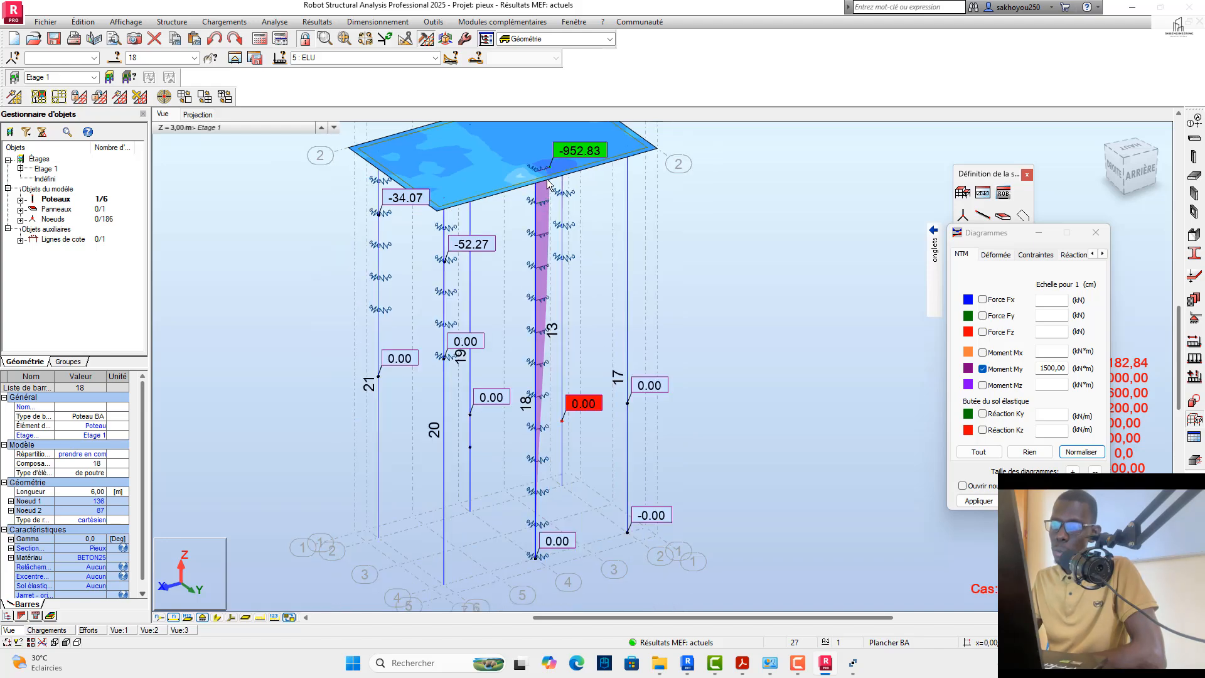
# Step: Switch to the ELU+ case and inspect the piles' My moments from the rear and front-left sides
pyautogui.click(434, 58)
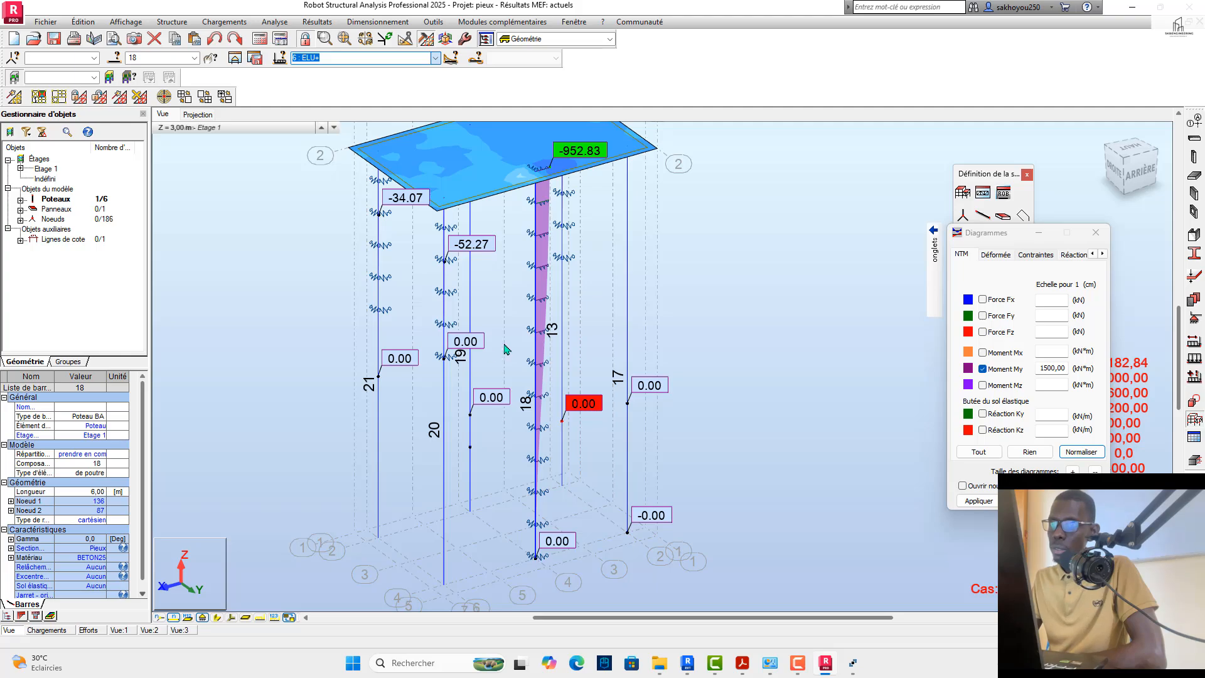
pyautogui.click(1139, 173)
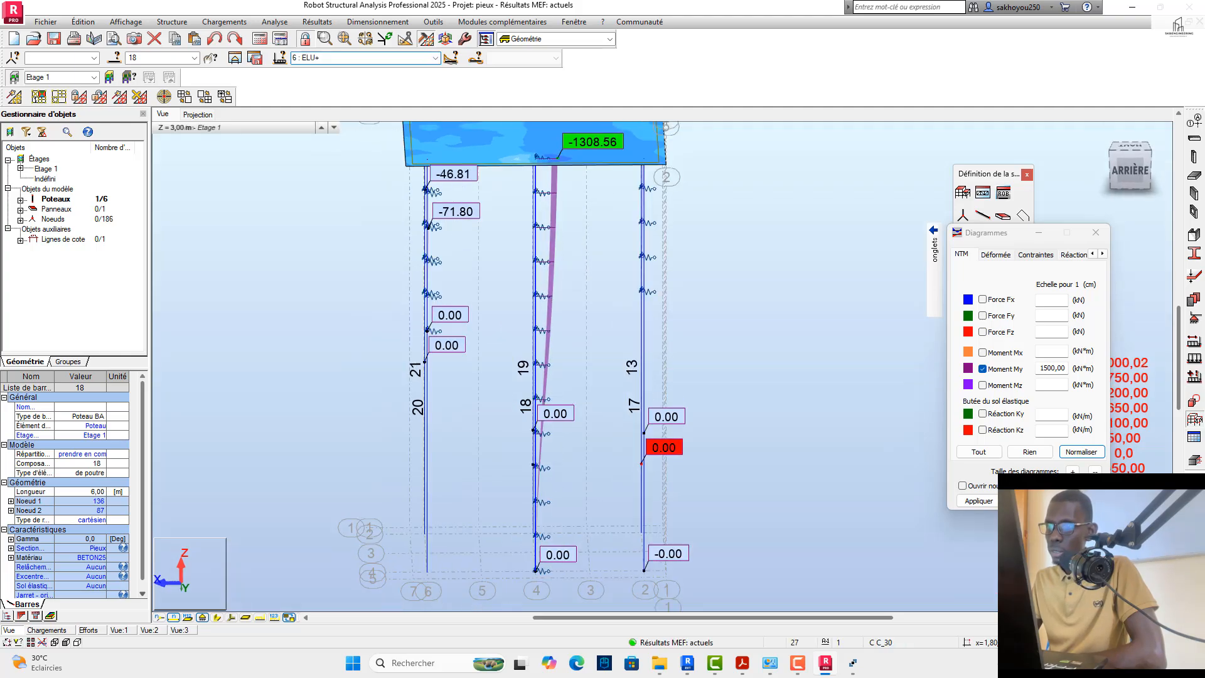
pyautogui.keyDown('shift'); pyautogui.moveTo(628, 351); pyautogui.dragTo(417, 330, button='middle'); pyautogui.keyUp('shift')
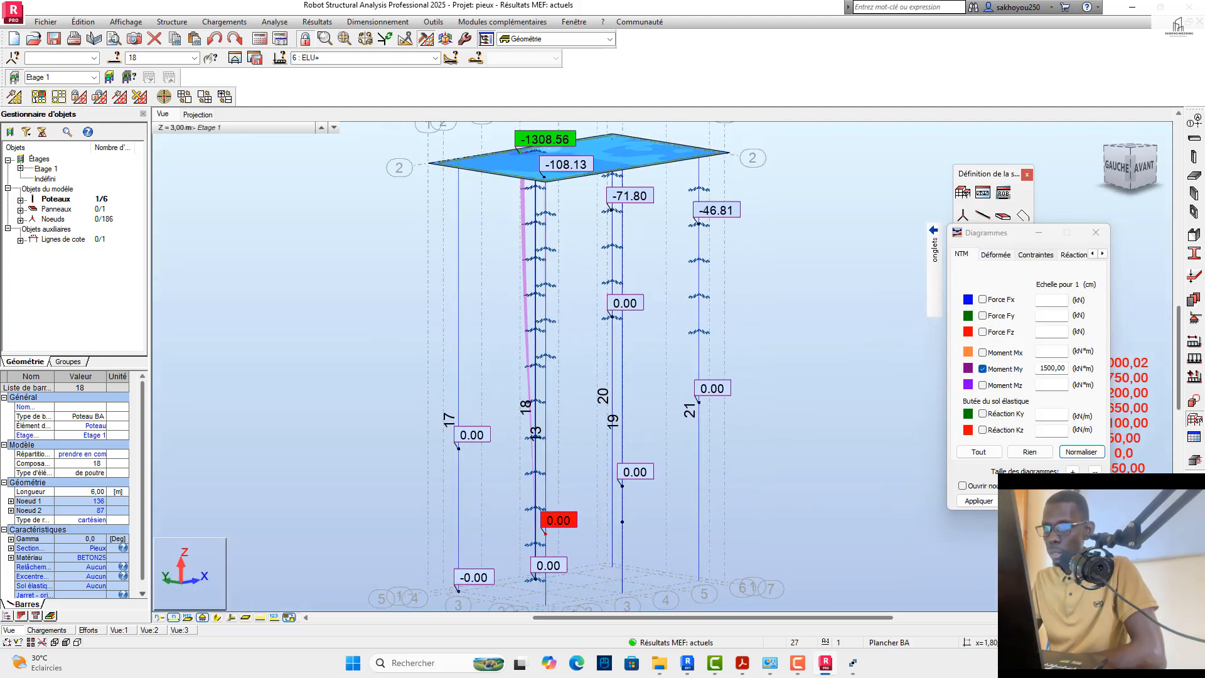
pyautogui.keyDown('shift'); pyautogui.moveTo(302, 143); pyautogui.dragTo(470, 170, button='middle'); pyautogui.keyUp('shift')
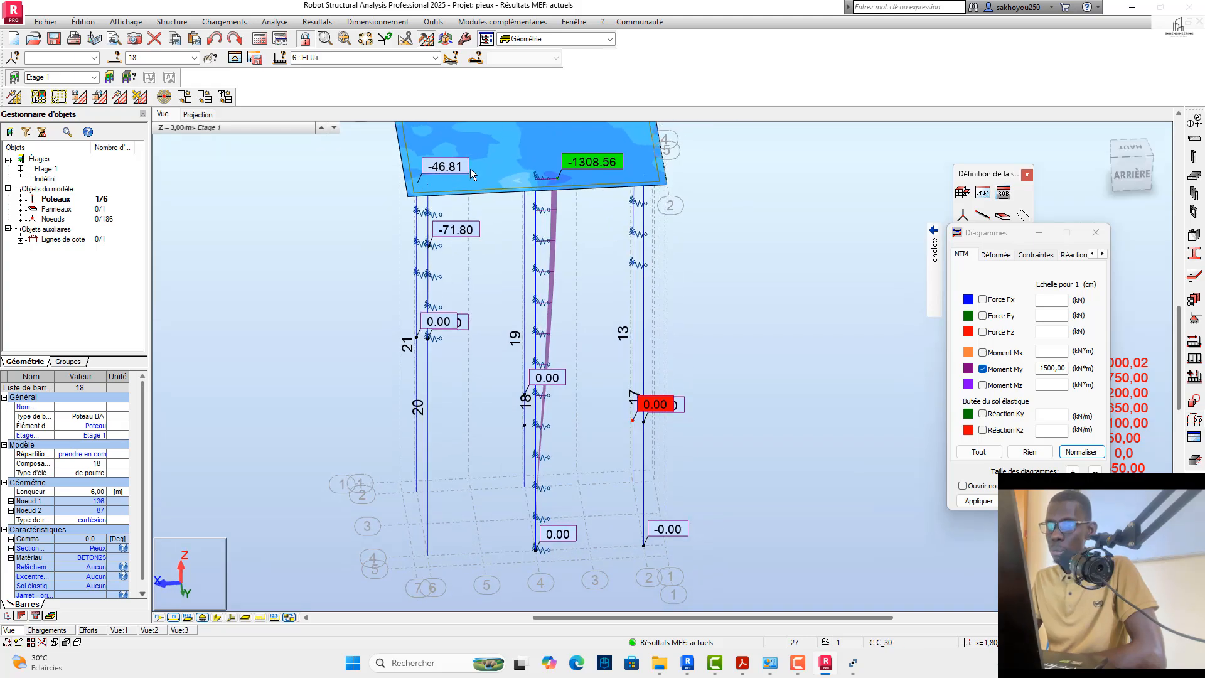
# Step: Compare the piles' My moments under ELS: Pondérations, and switch the results to ELU: Pondérations
pyautogui.click(435, 57)
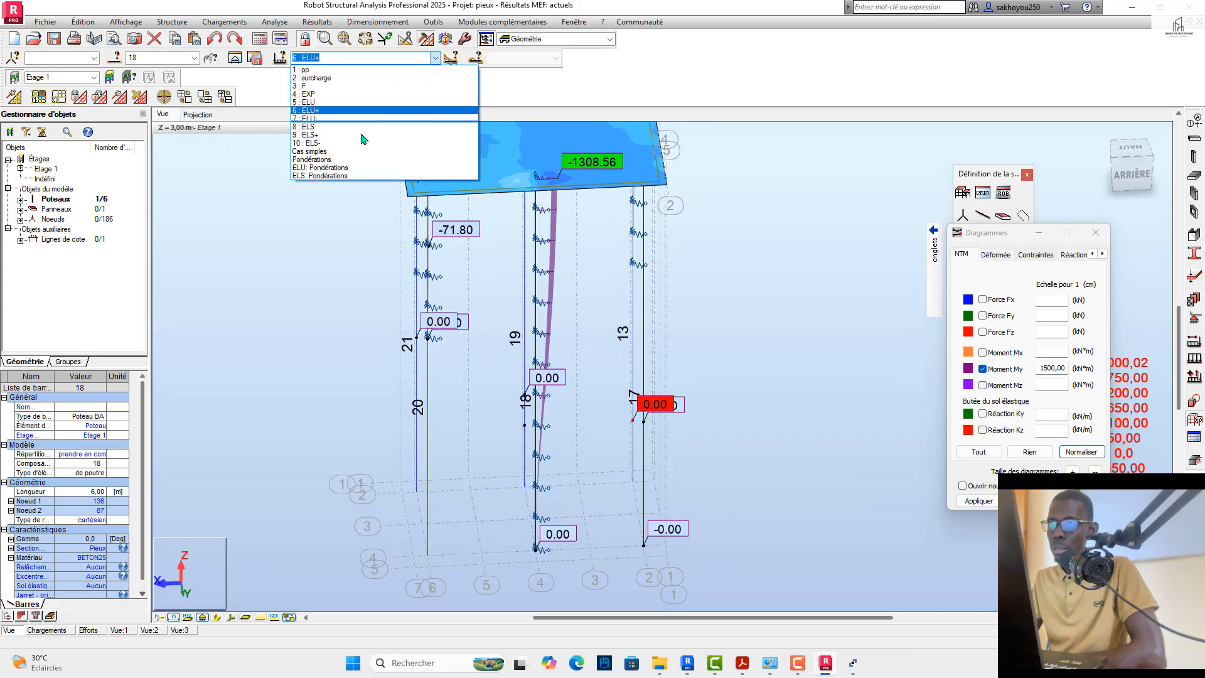
pyautogui.click(364, 174)
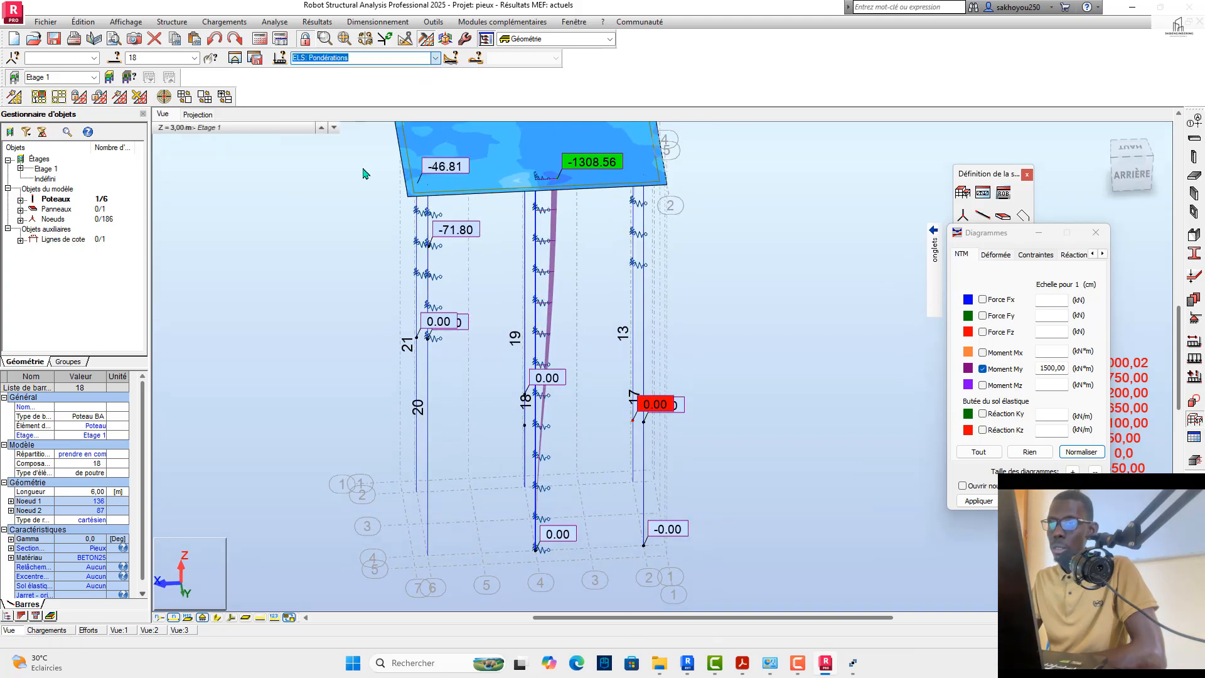
pyautogui.click(434, 59)
pyautogui.click(376, 139)
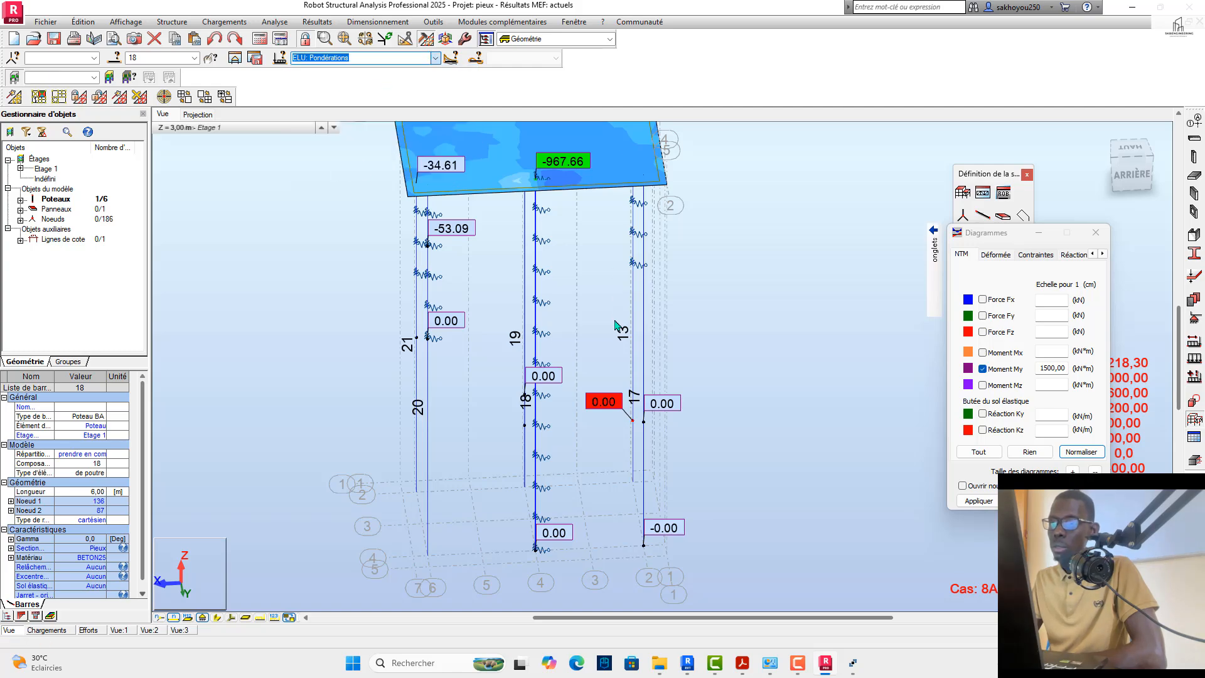
# Step: Examine the ELU: Pondérations My diagram down pile 18 and on the neighbouring piles from several angles
pyautogui.moveTo(1135, 174)
pyautogui.mouseDown()
pyautogui.moveTo(1058, 164)
pyautogui.moveTo(1066, 187)
pyautogui.moveTo(1125, 182)
pyautogui.mouseUp()
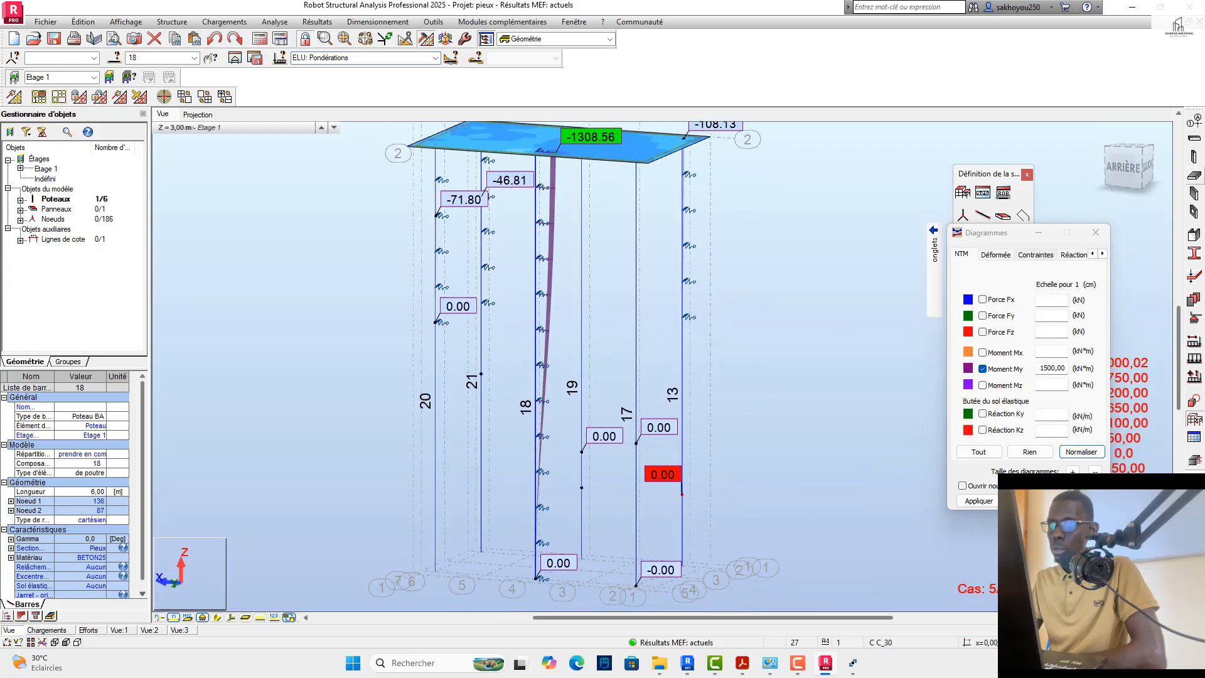
pyautogui.click(1194, 176)
pyautogui.click(1165, 117)
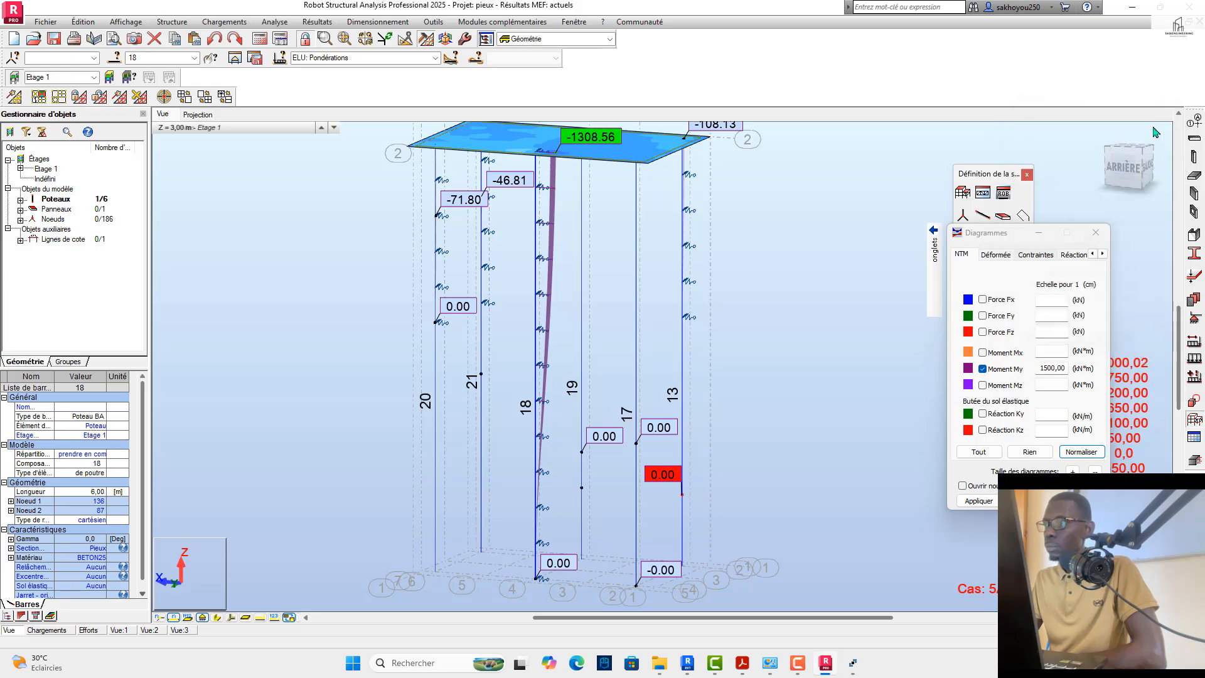
pyautogui.moveTo(1129, 170); pyautogui.dragTo(1175, 176)
pyautogui.scroll(-1, 716, 388)
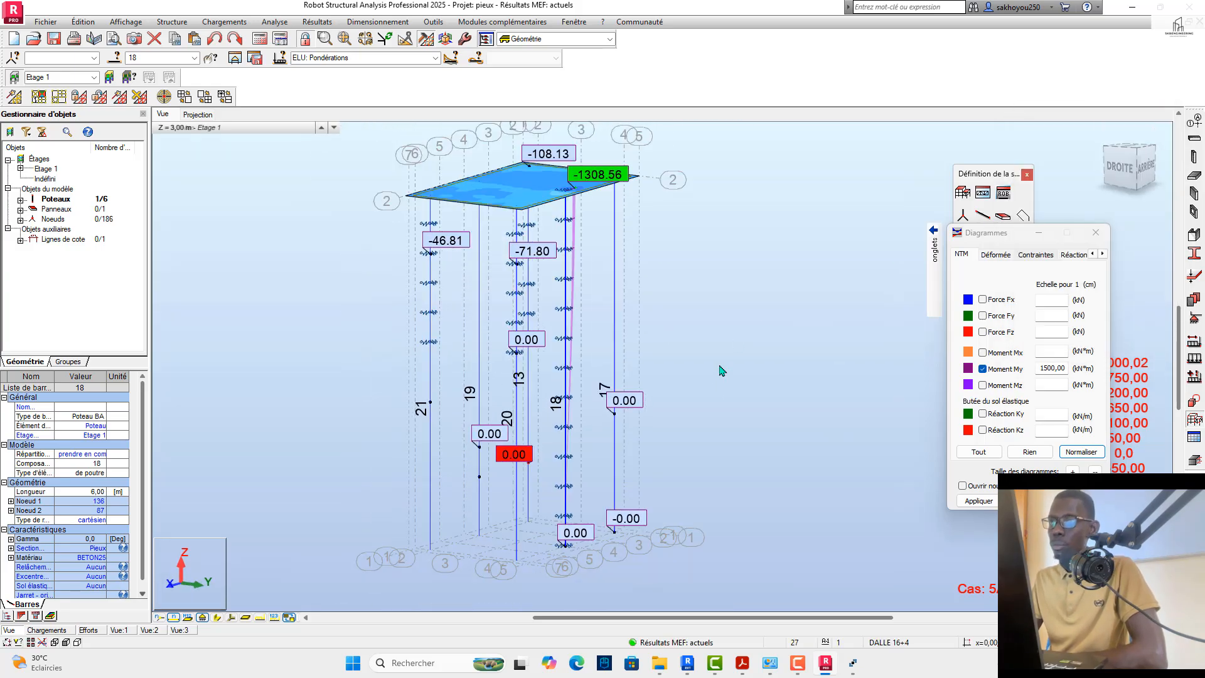
pyautogui.scroll(2, 594, 266)
pyautogui.scroll(-1, 580, 243)
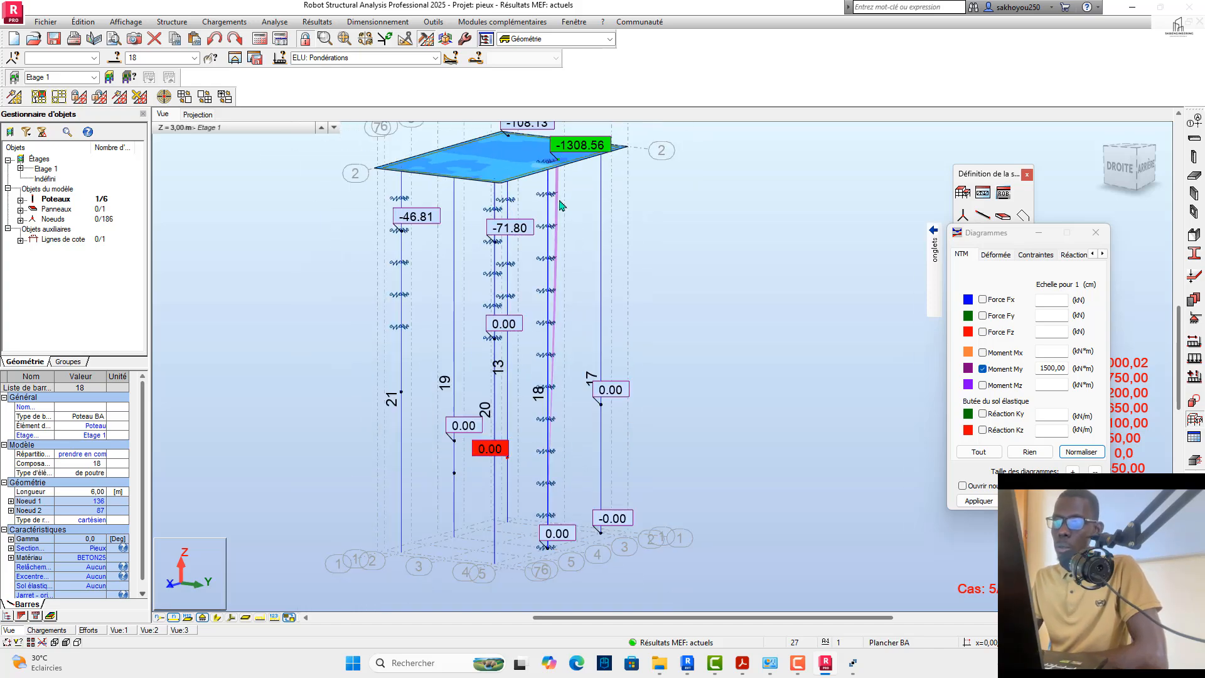
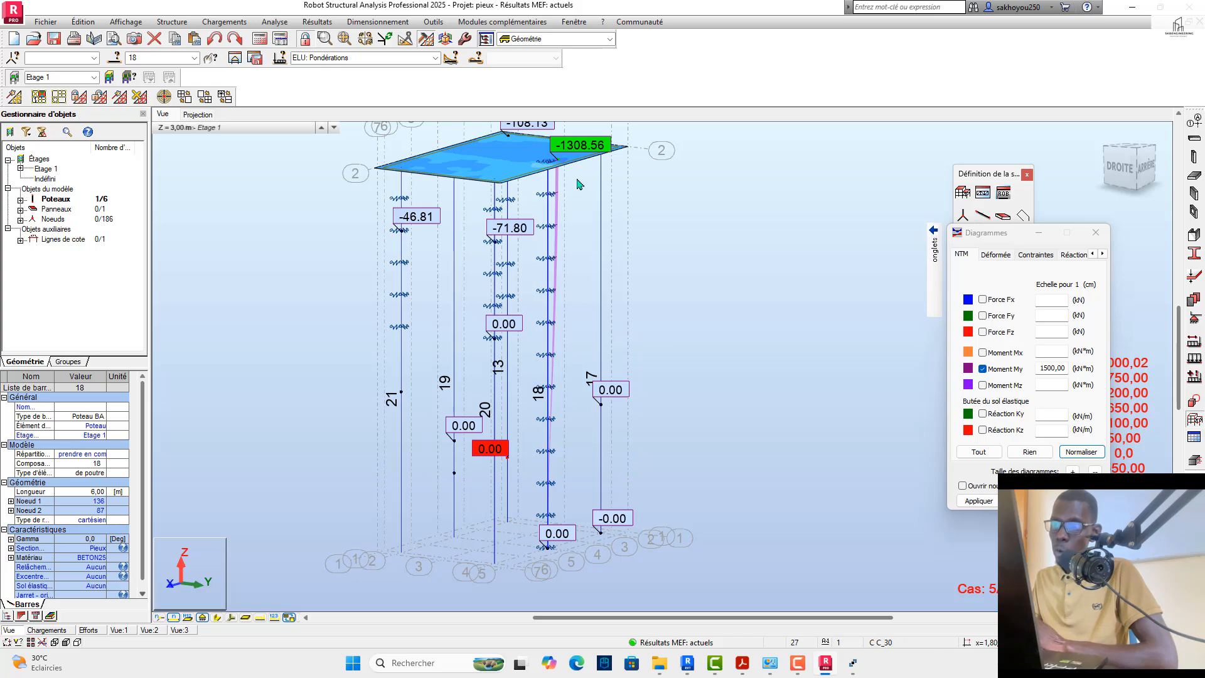
# Step: Review the ELU: Pondérations My diagram over the full height of the pile group, from the cap down
pyautogui.scroll(2, 571, 188)
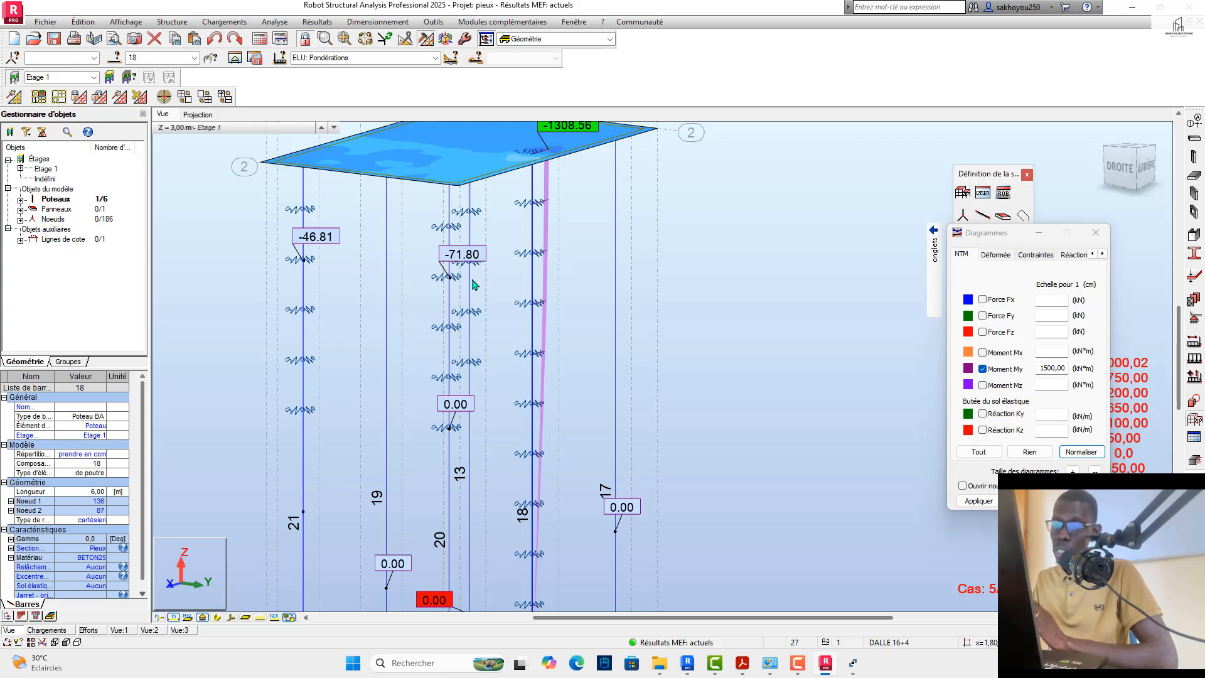
pyautogui.scroll(-2, 537, 486)
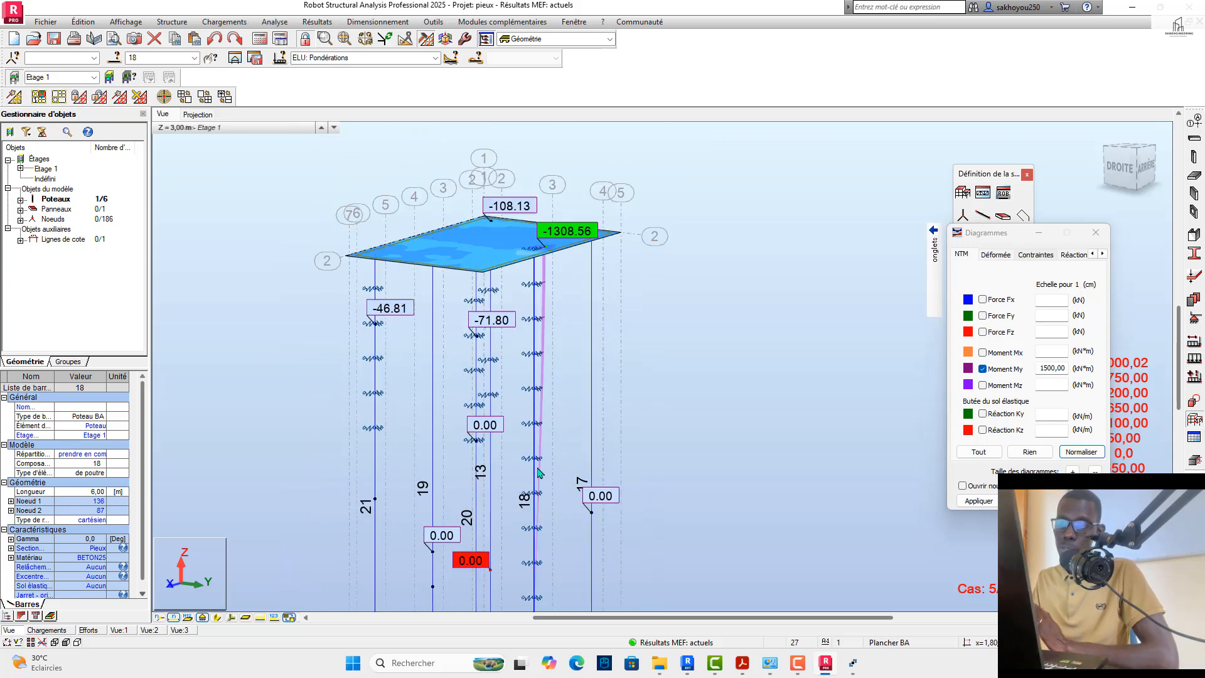
pyautogui.scroll(-1, 541, 384)
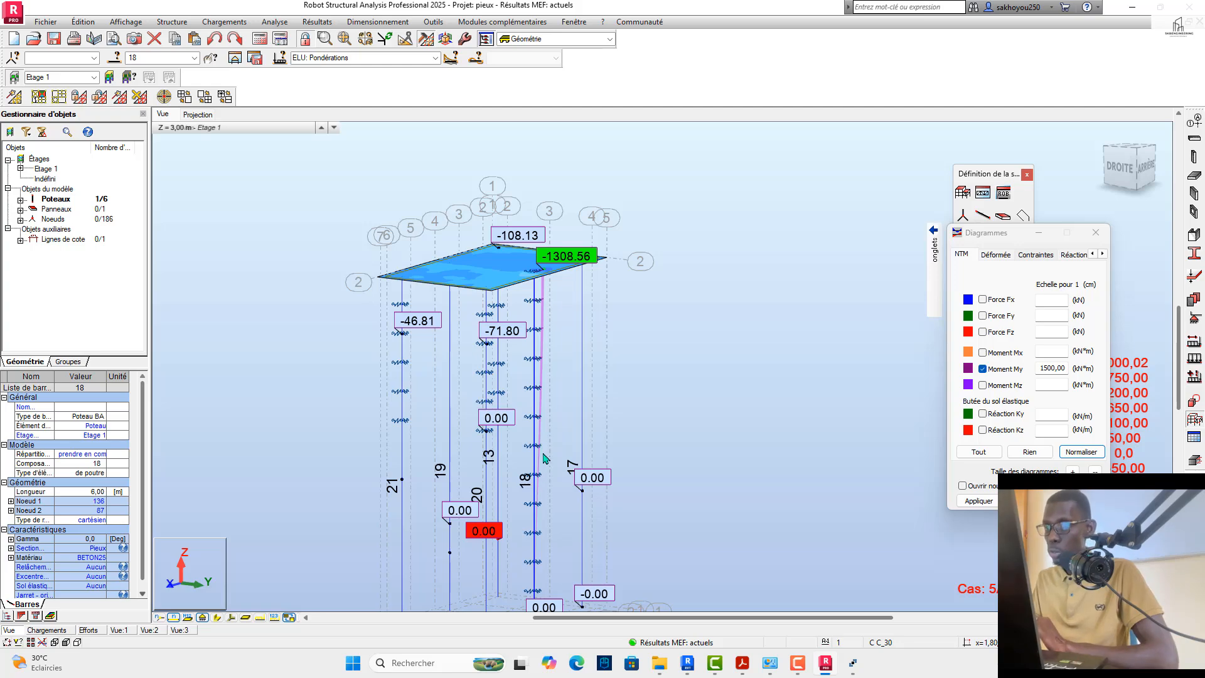
pyautogui.scroll(-1, 533, 402)
pyautogui.scroll(1, 547, 511)
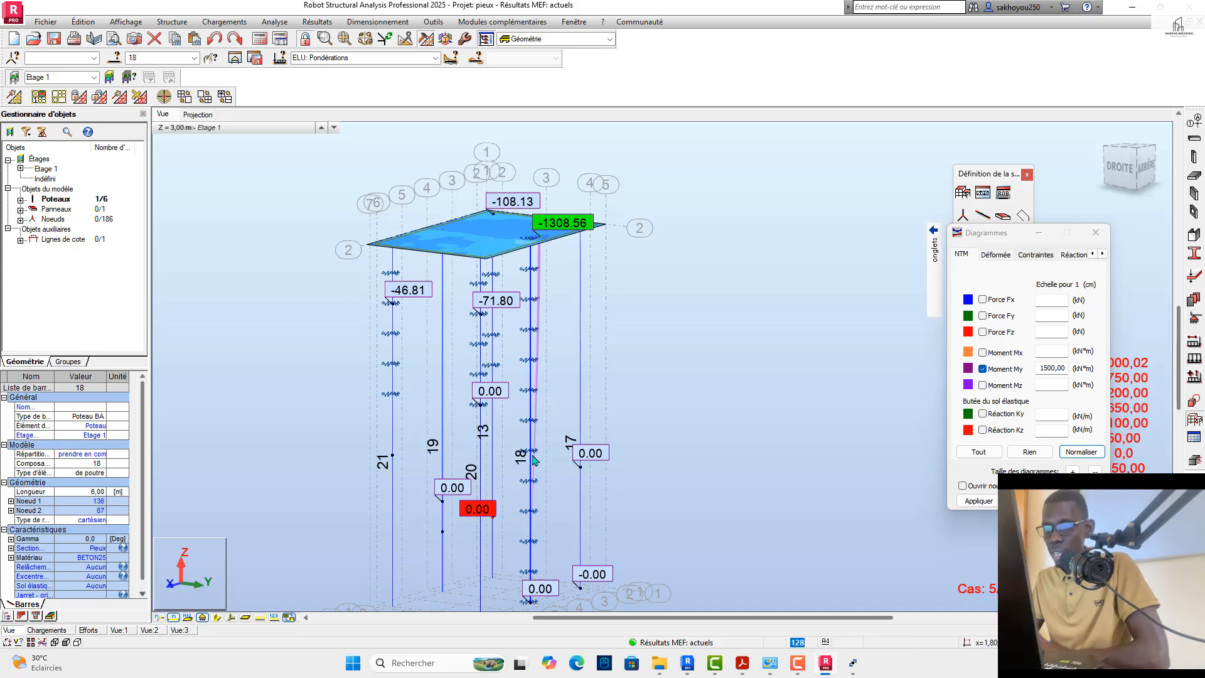
# Step: Compare the piles' My moments under the ELU- and ELU cases, and switch the results to ELU+
pyautogui.click(435, 58)
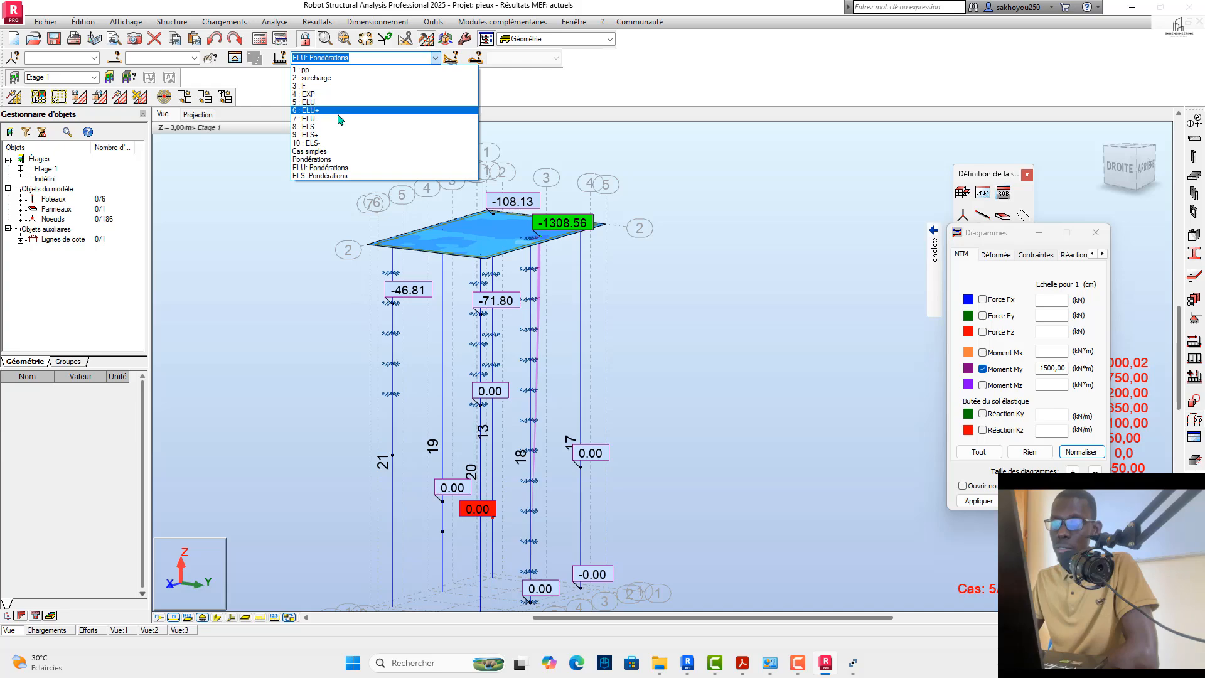
pyautogui.click(339, 118)
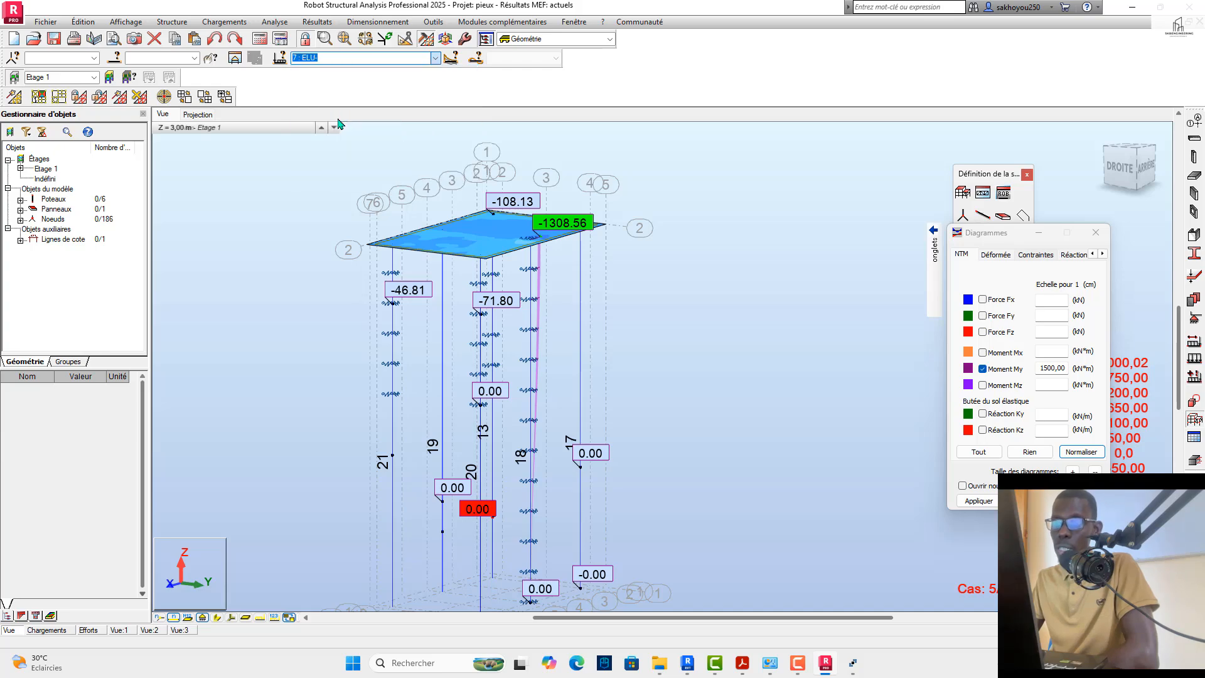
pyautogui.click(434, 59)
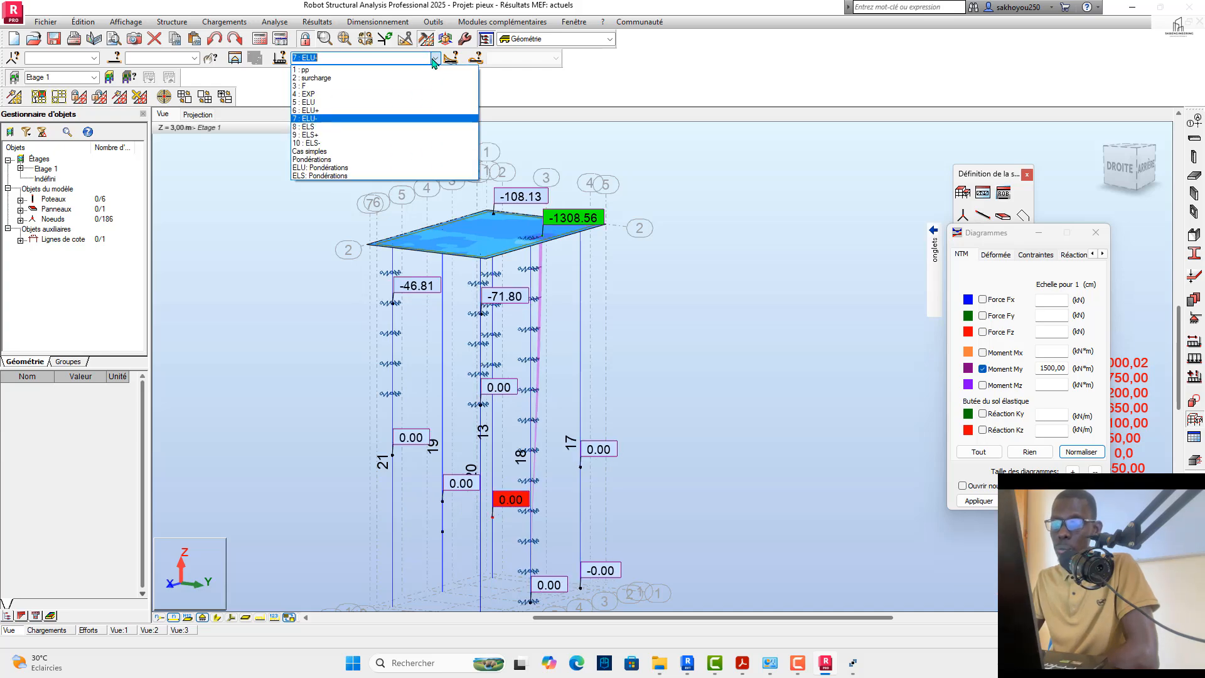
pyautogui.click(344, 102)
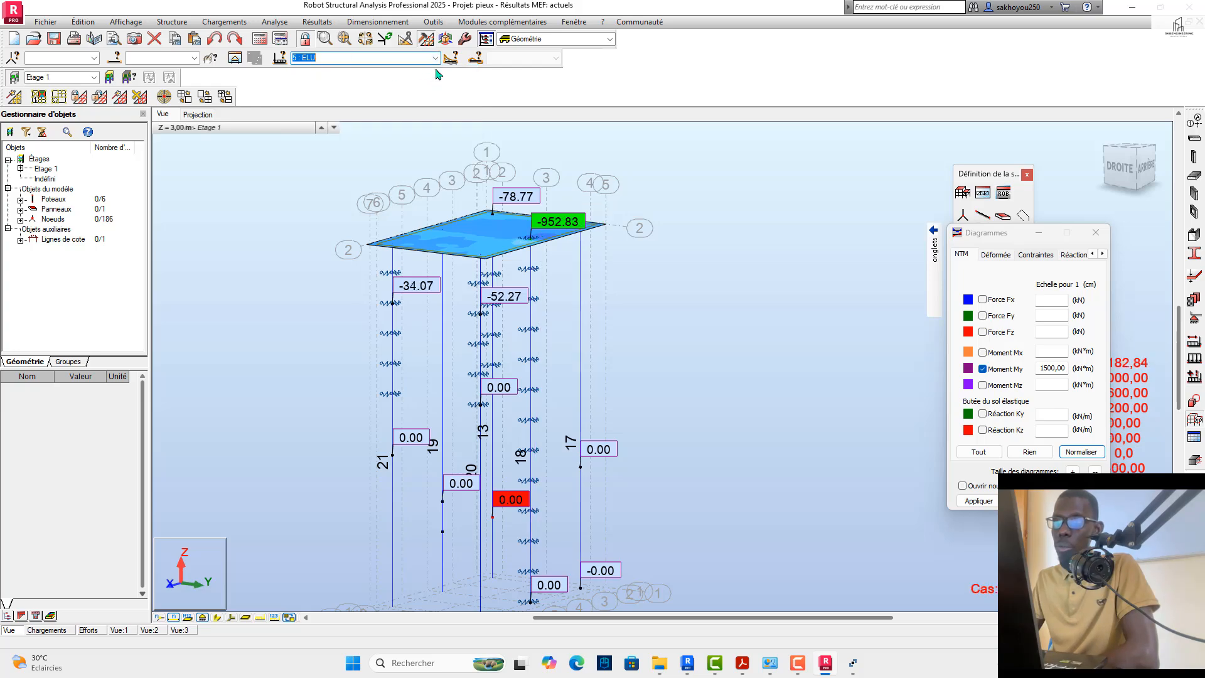
pyautogui.click(435, 58)
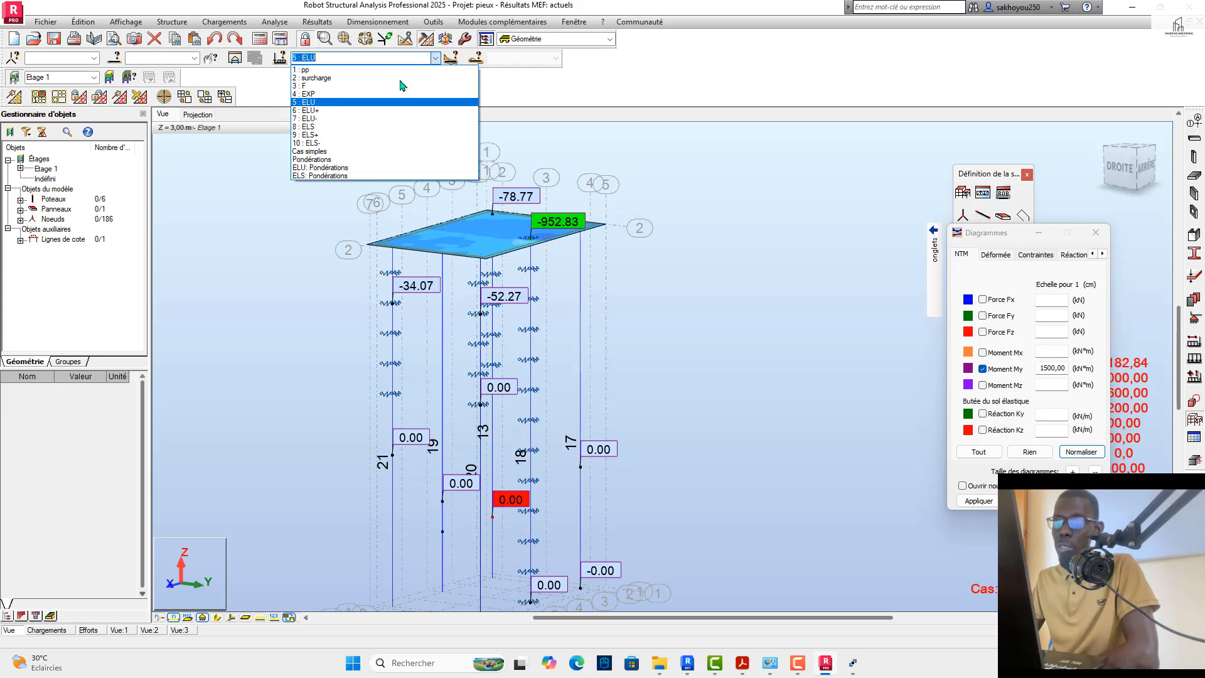
pyautogui.click(376, 111)
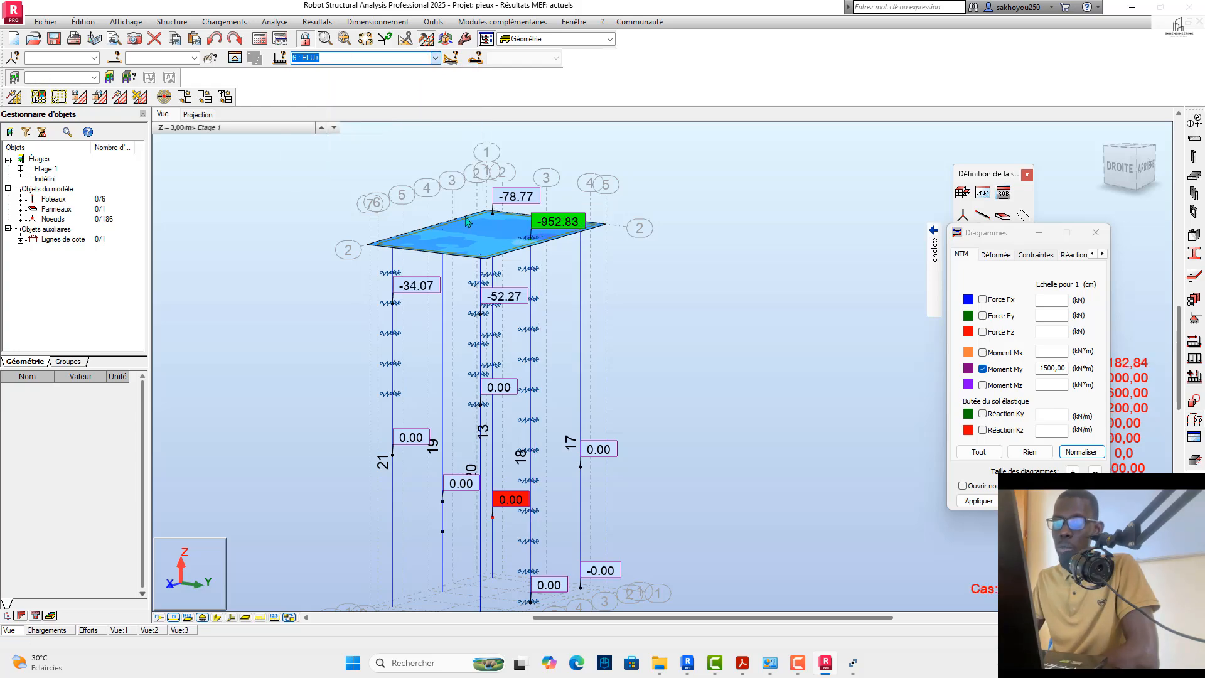
# Step: Check the piles' My moments under the surcharge case and return the results to ELU+
pyautogui.click(434, 59)
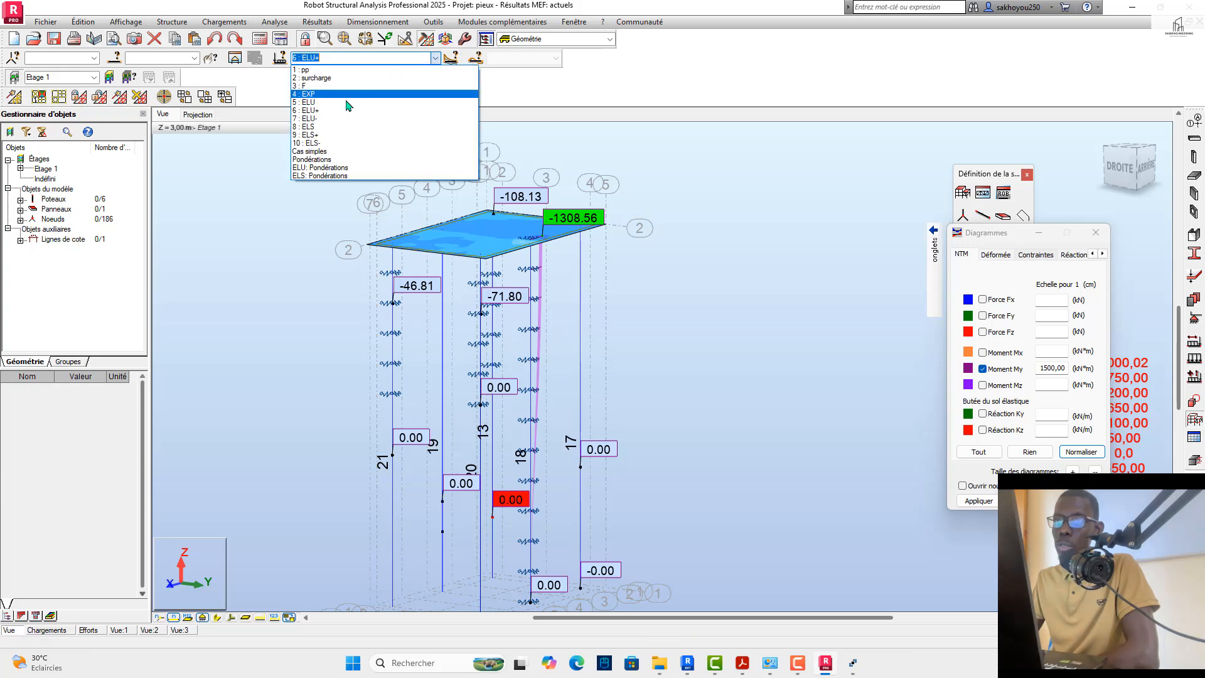
pyautogui.click(330, 78)
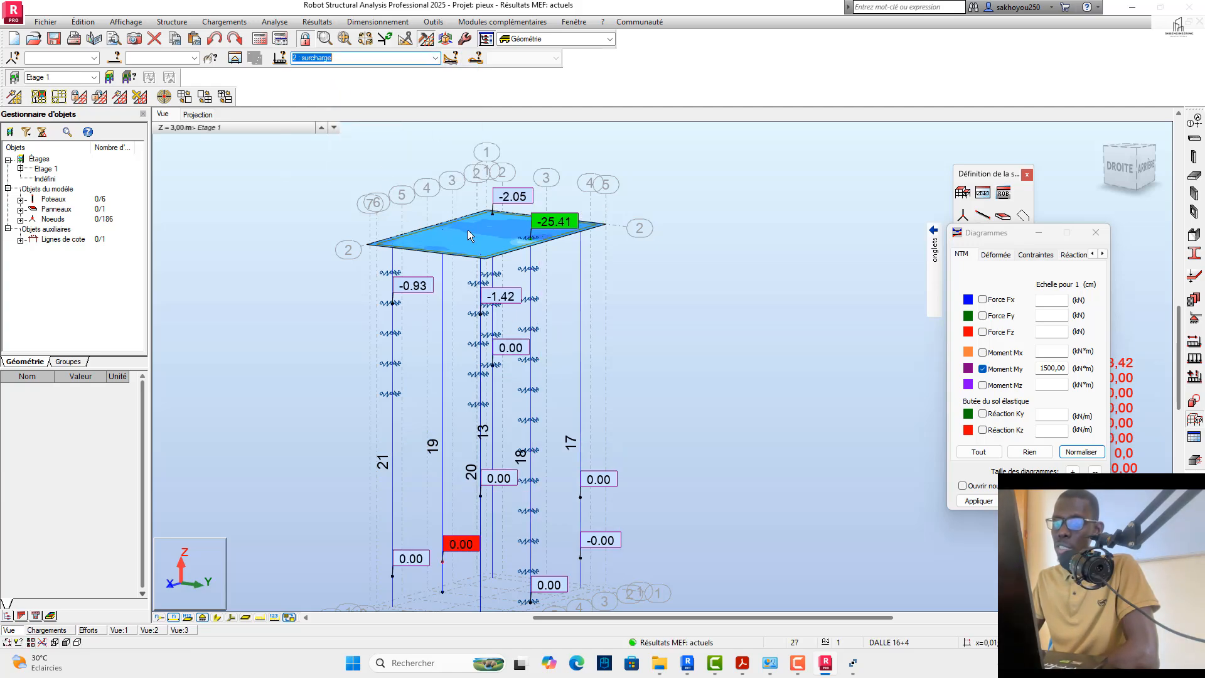
pyautogui.click(435, 58)
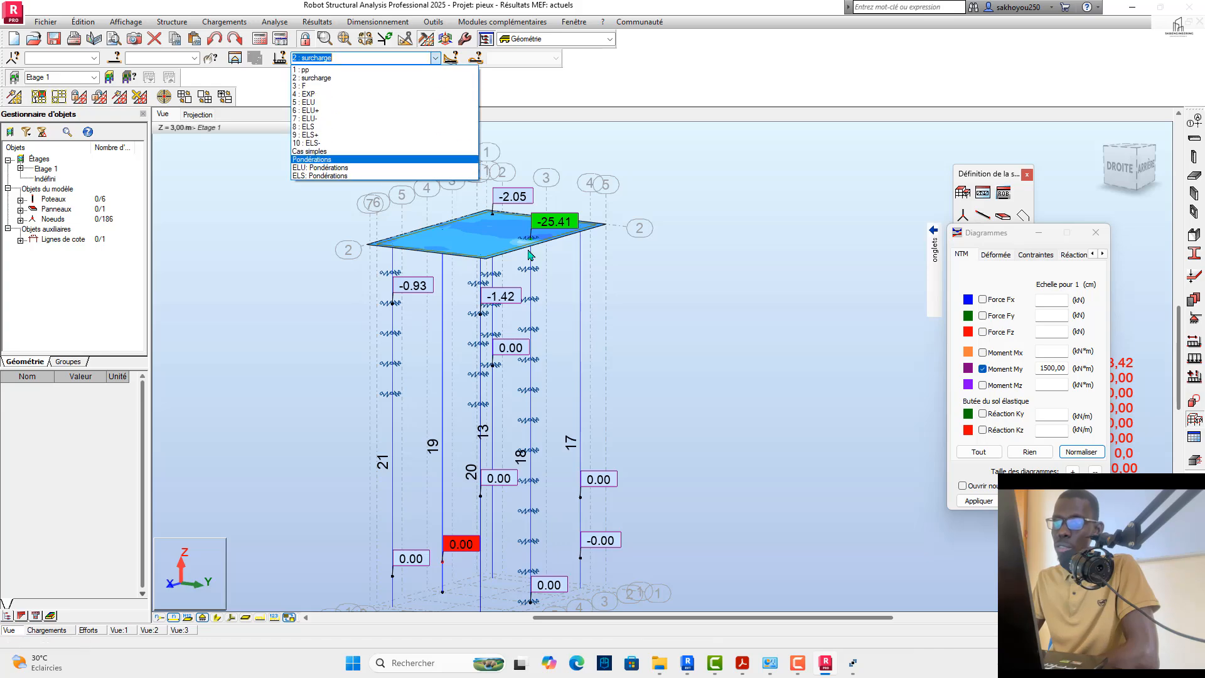
pyautogui.click(333, 110)
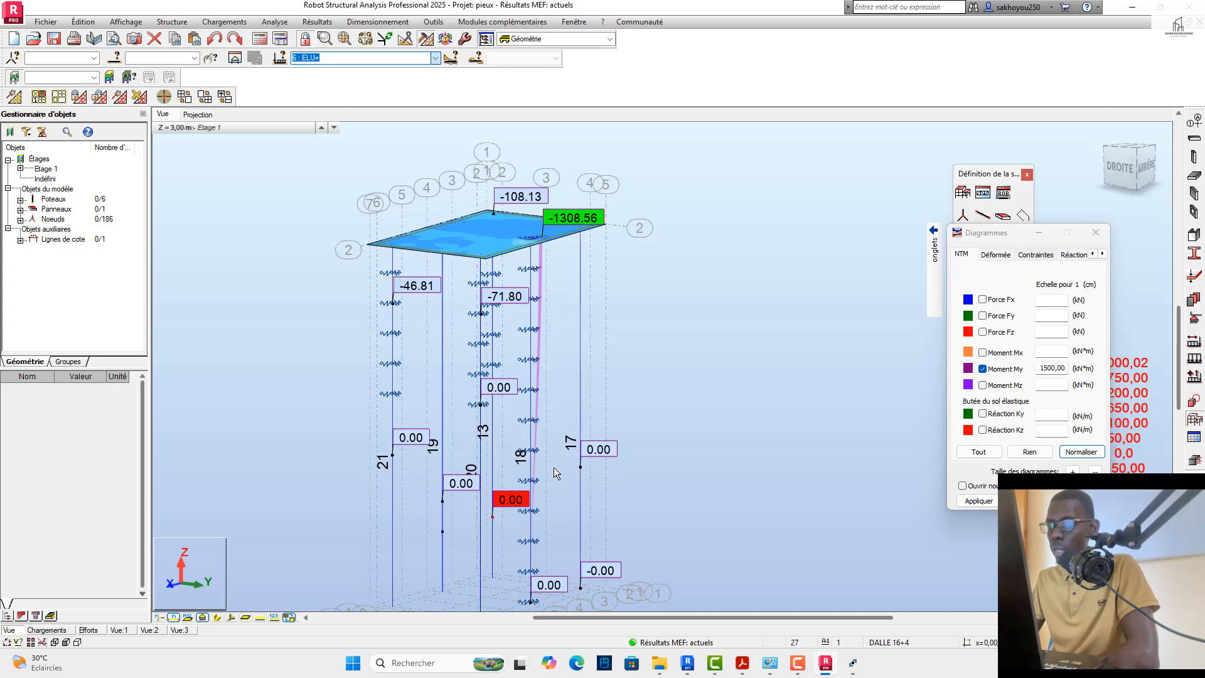
# Step: Try the undifferentiated display of positive and negative diagram values, and restore the differentiated display
pyautogui.moveTo(934, 251)
pyautogui.click(912, 339)
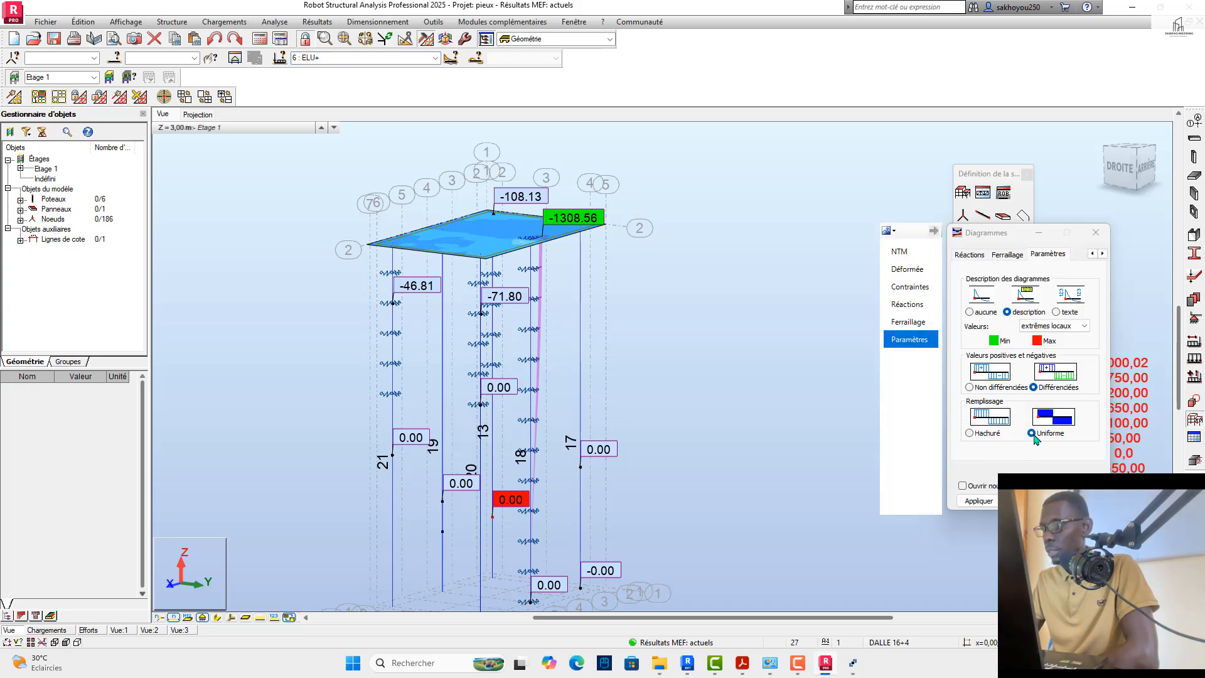
pyautogui.click(970, 387)
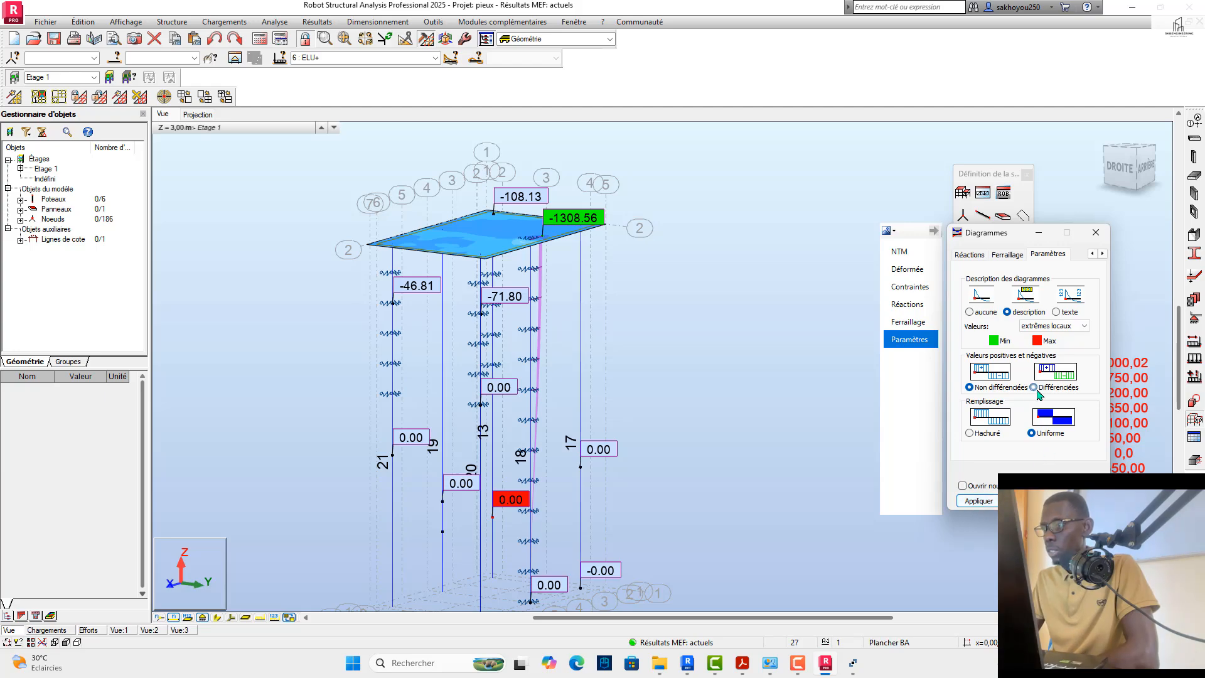
pyautogui.click(993, 503)
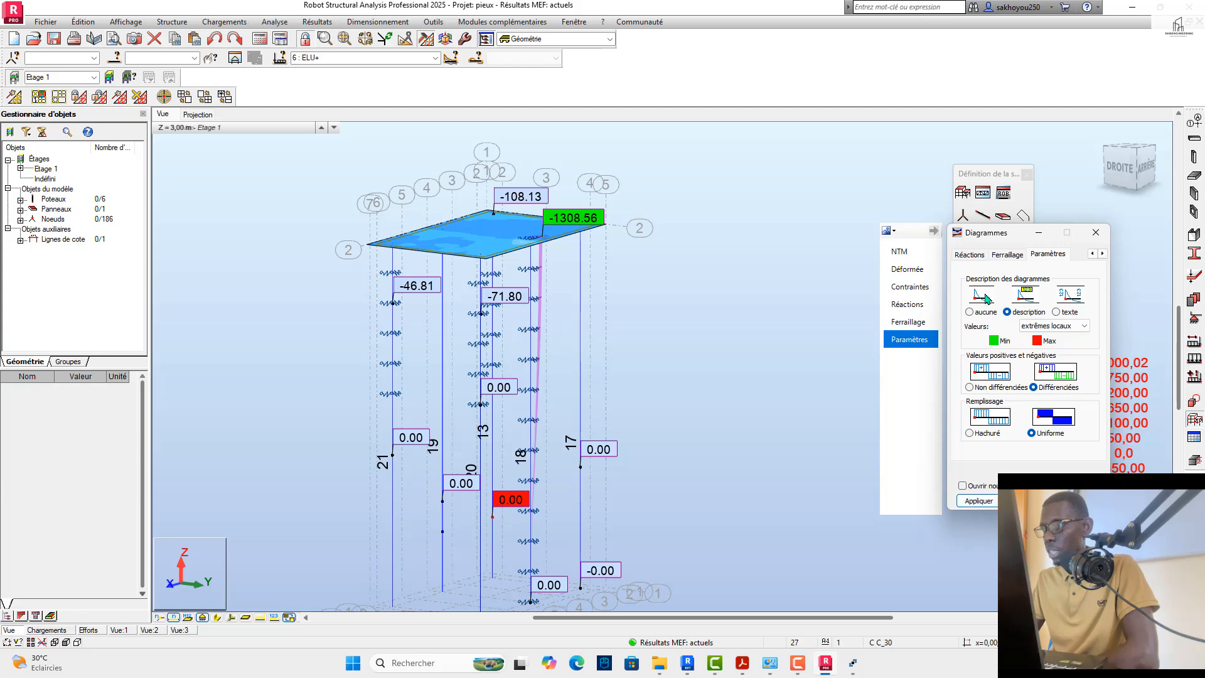
# Step: Enlarge the Moment My diagram to a scale of 250 kN*m per centimetre and apply it to the view
pyautogui.click(906, 254)
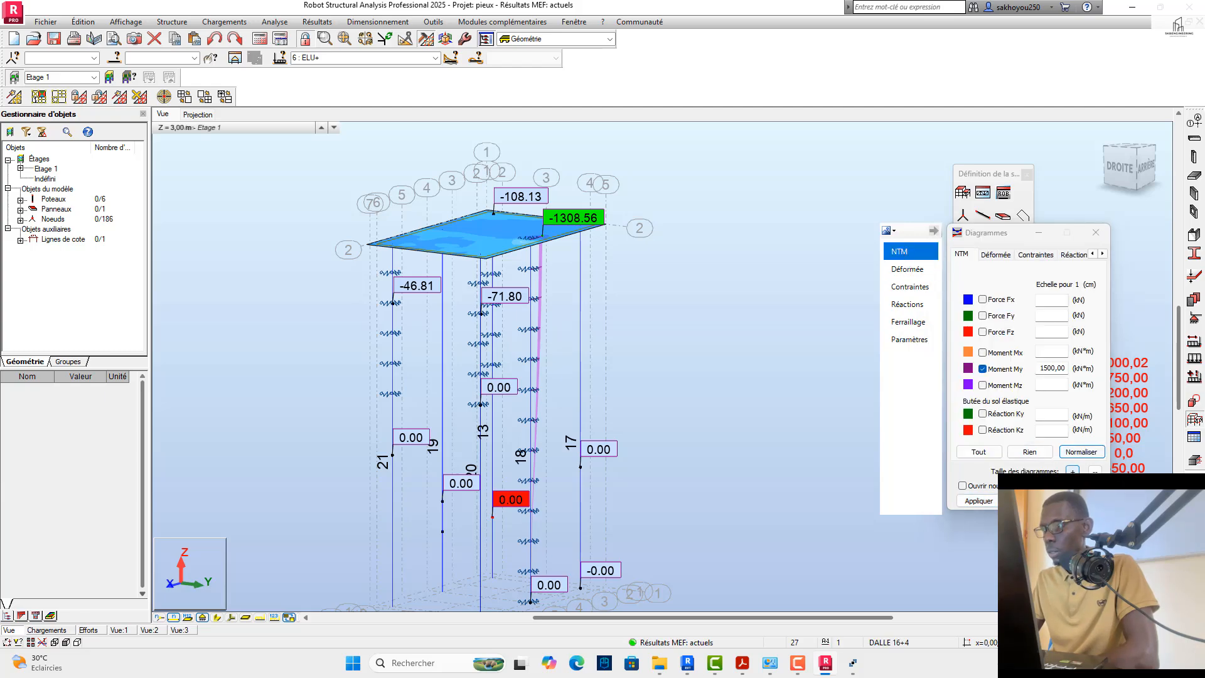
pyautogui.click(1073, 471)
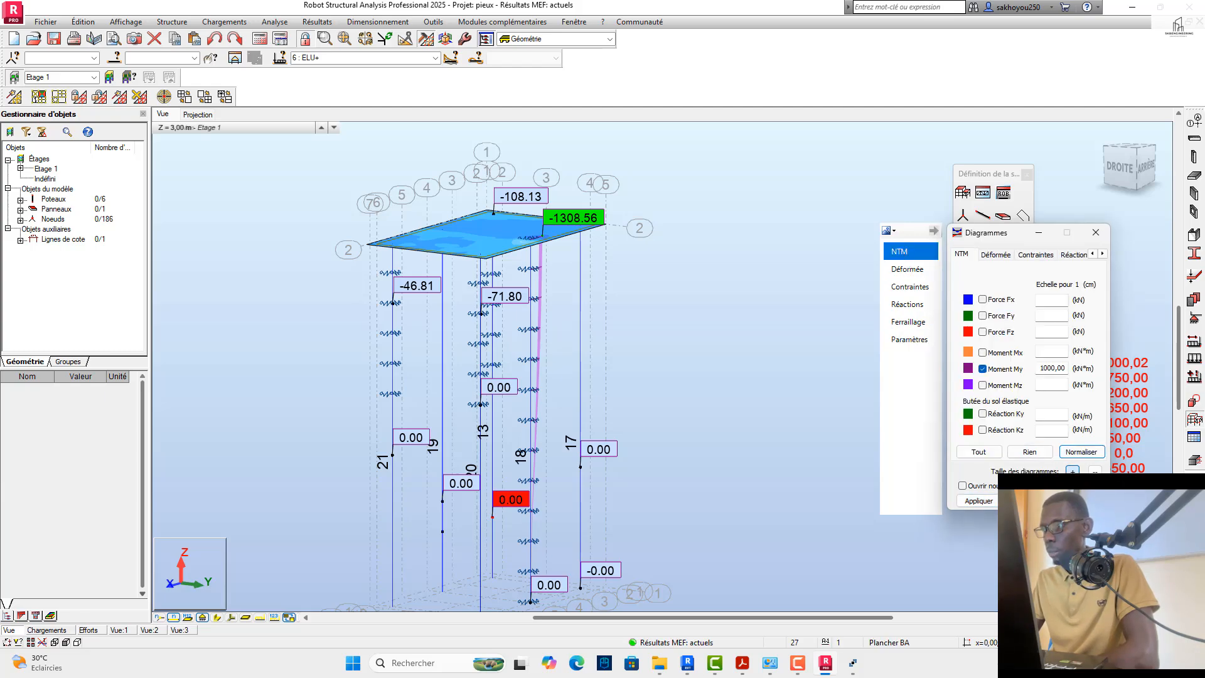
pyautogui.click(978, 500)
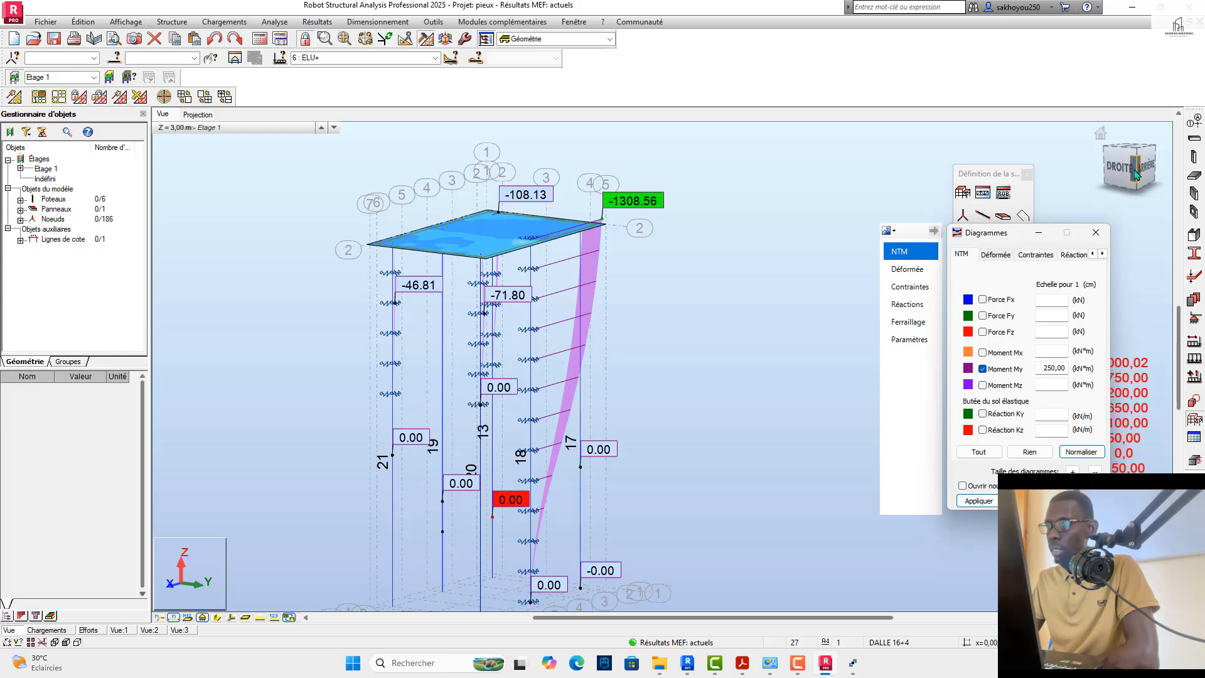
# Step: Inspect the enlarged ELU+ My diagram on pile 18 and its neighbours from the rear side
pyautogui.moveTo(1135, 169); pyautogui.dragTo(1016, 179)
pyautogui.scroll(-2, 686, 374)
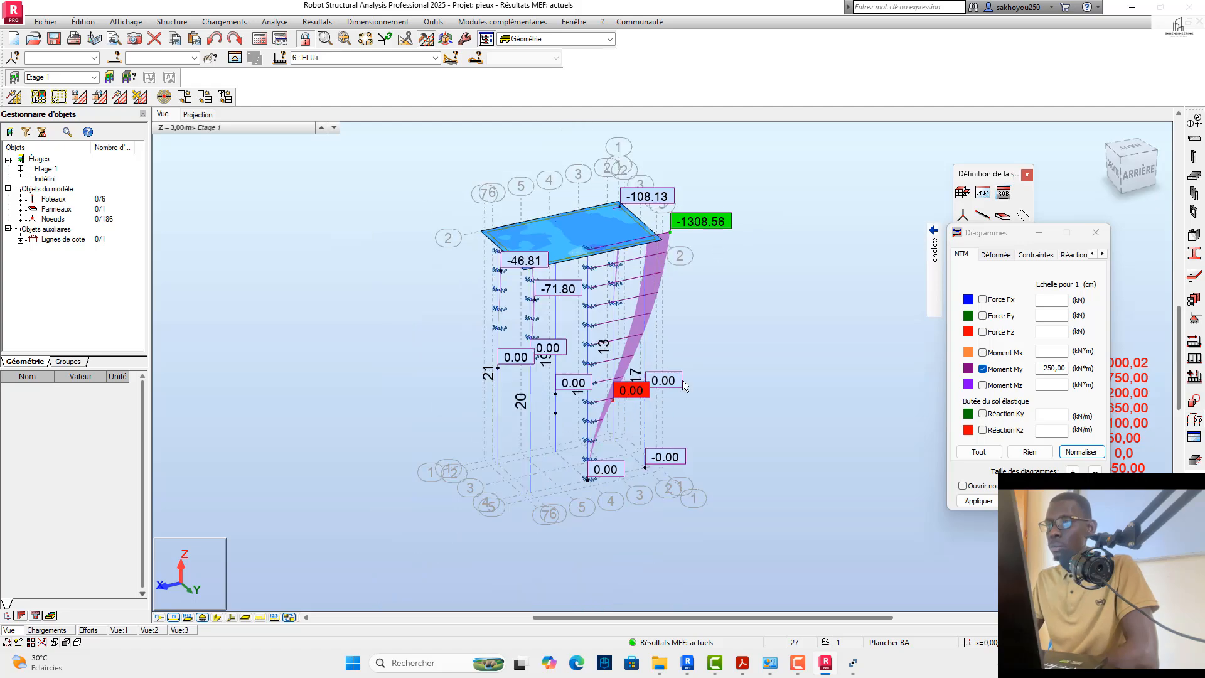
pyautogui.scroll(2, 683, 379)
pyautogui.scroll(-2, 650, 293)
pyautogui.scroll(2, 655, 327)
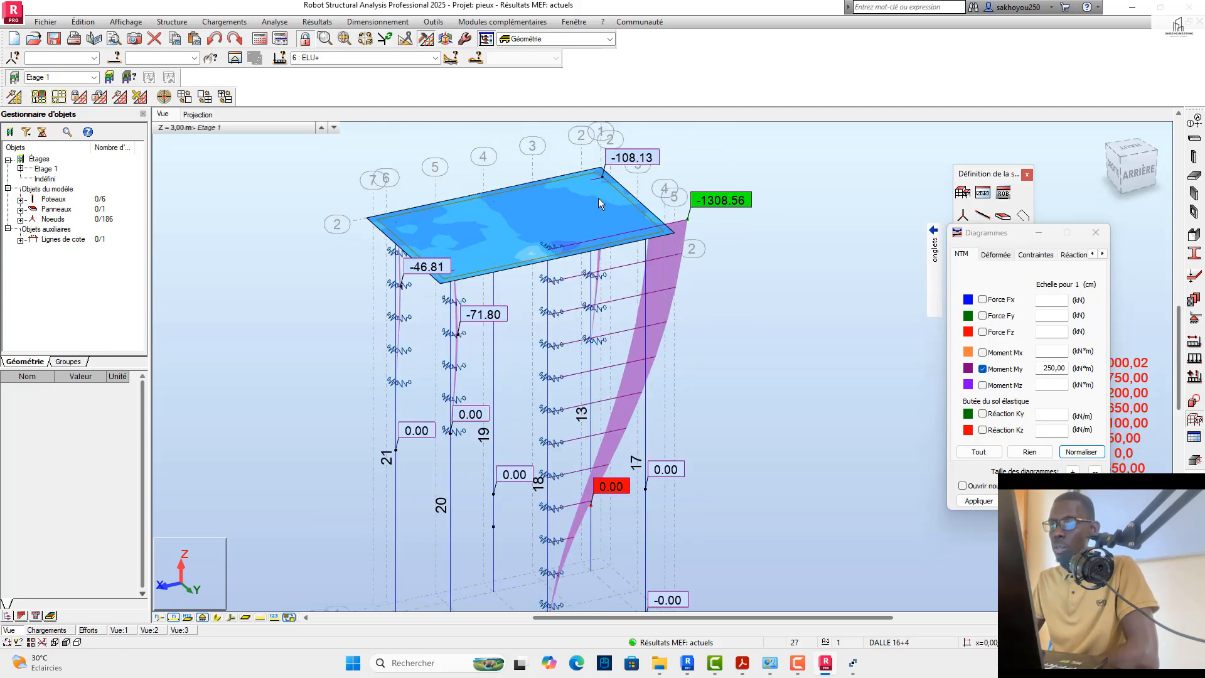
pyautogui.scroll(-1, 602, 201)
pyautogui.scroll(1, 658, 354)
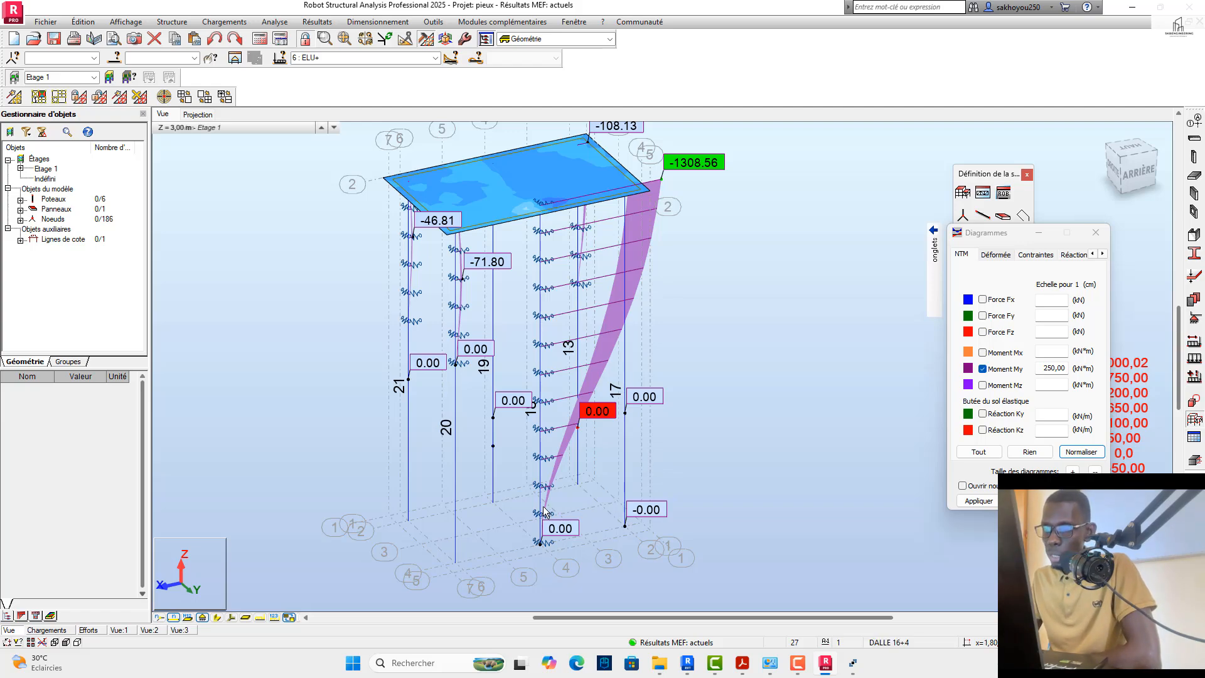
# Step: Examine how the My diagram of pile 18 ends at the elastic supports near the pile base
pyautogui.scroll(3, 545, 512)
pyautogui.scroll(-1, 548, 423)
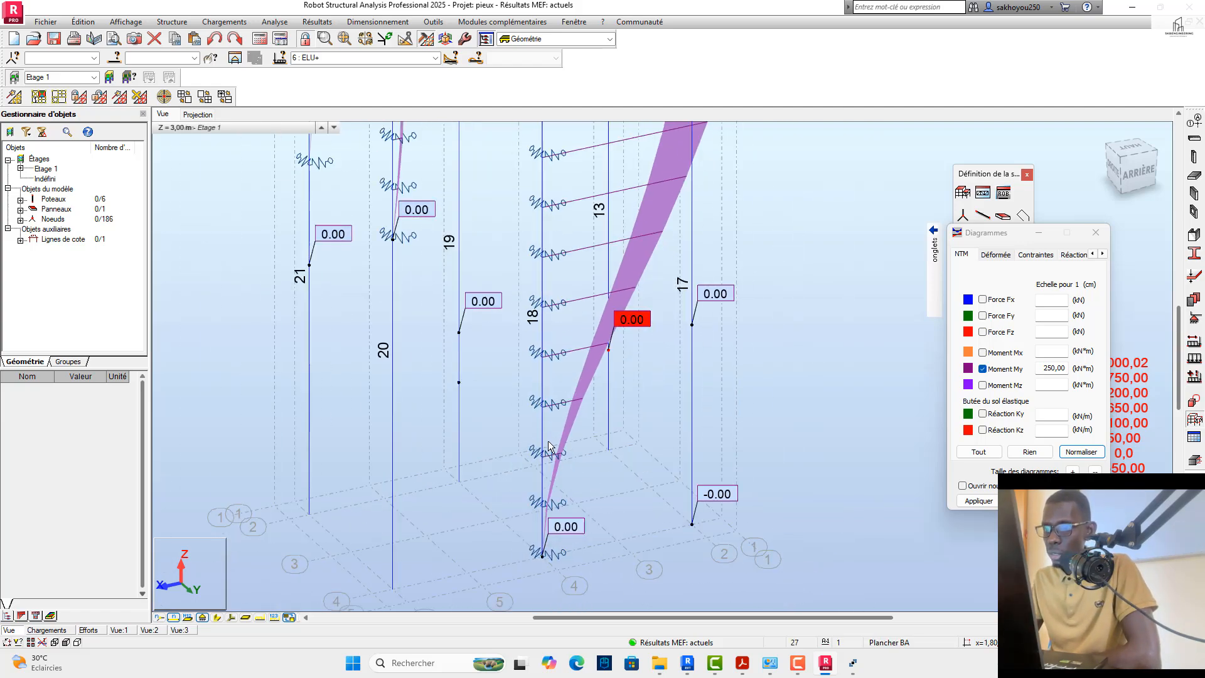
pyautogui.scroll(4, 540, 567)
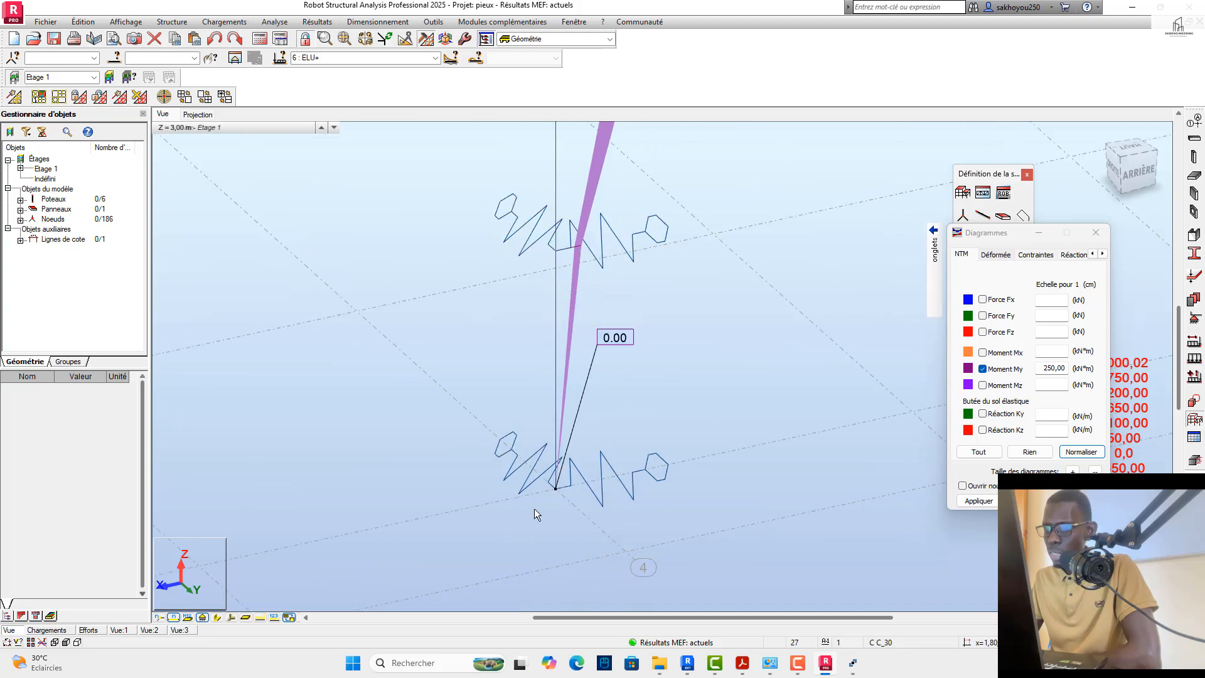
pyautogui.scroll(-2, 542, 499)
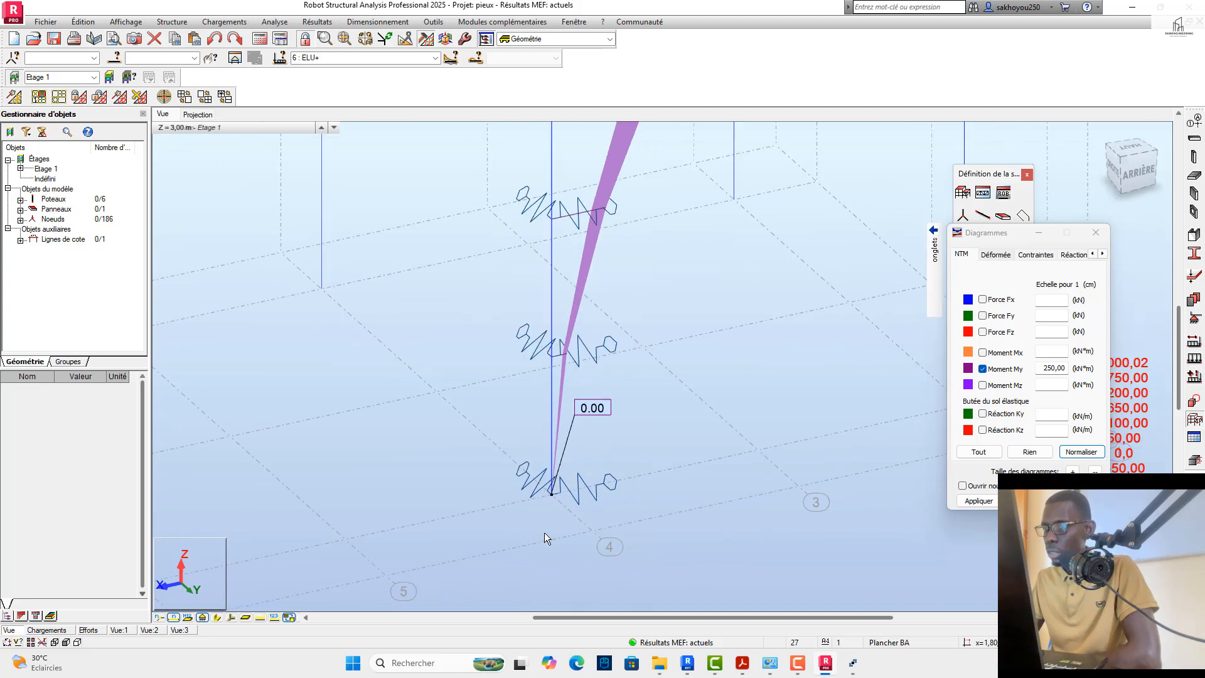
pyautogui.scroll(3, 548, 528)
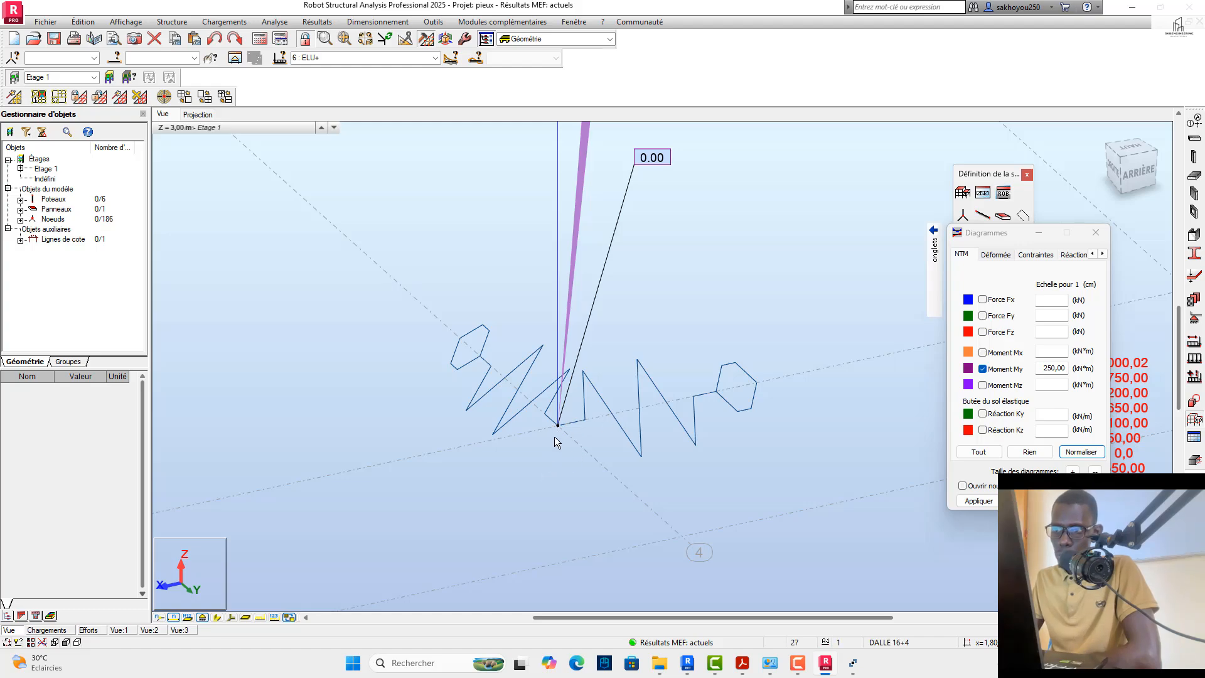
pyautogui.scroll(-3, 553, 469)
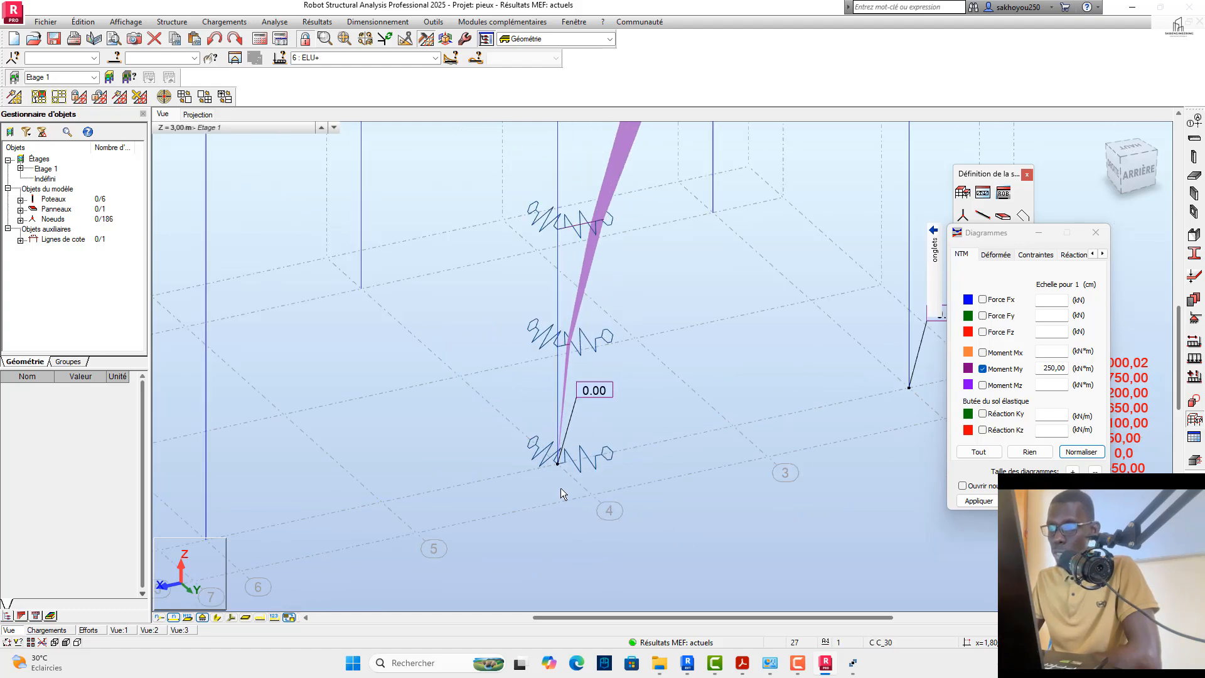
pyautogui.scroll(-2, 561, 500)
pyautogui.scroll(-3, 565, 495)
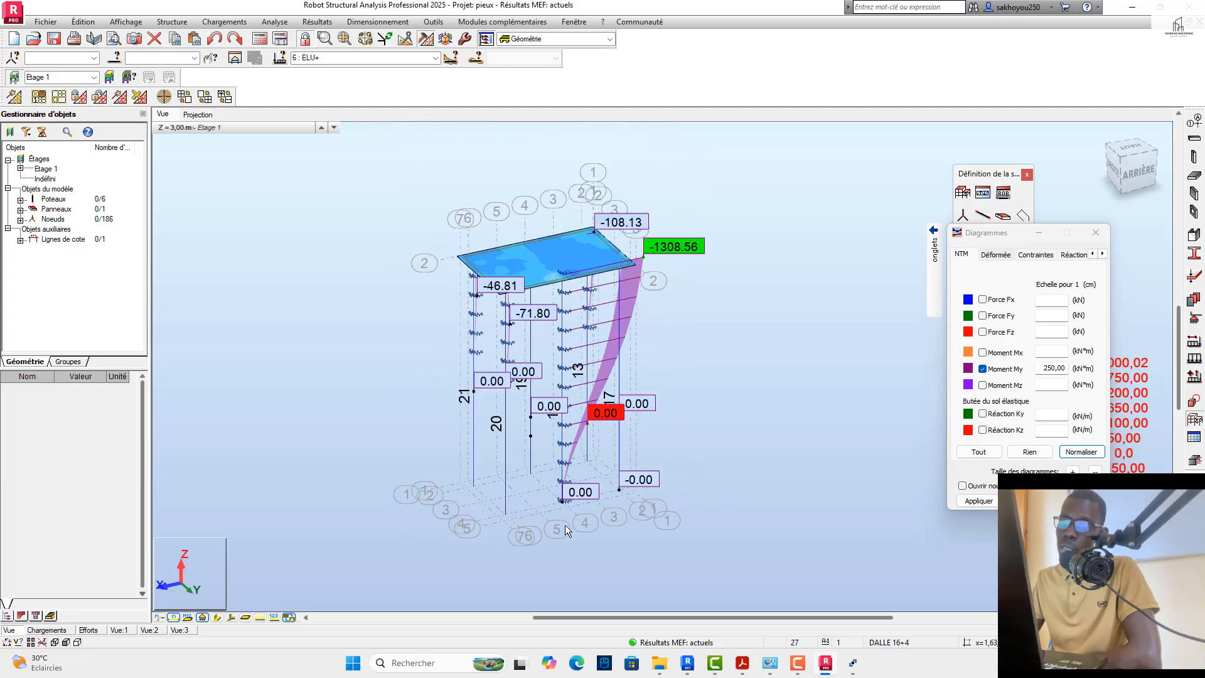
# Step: Examine the elastic supports and the My diagram along the upper part of pile 18
pyautogui.scroll(3, 586, 471)
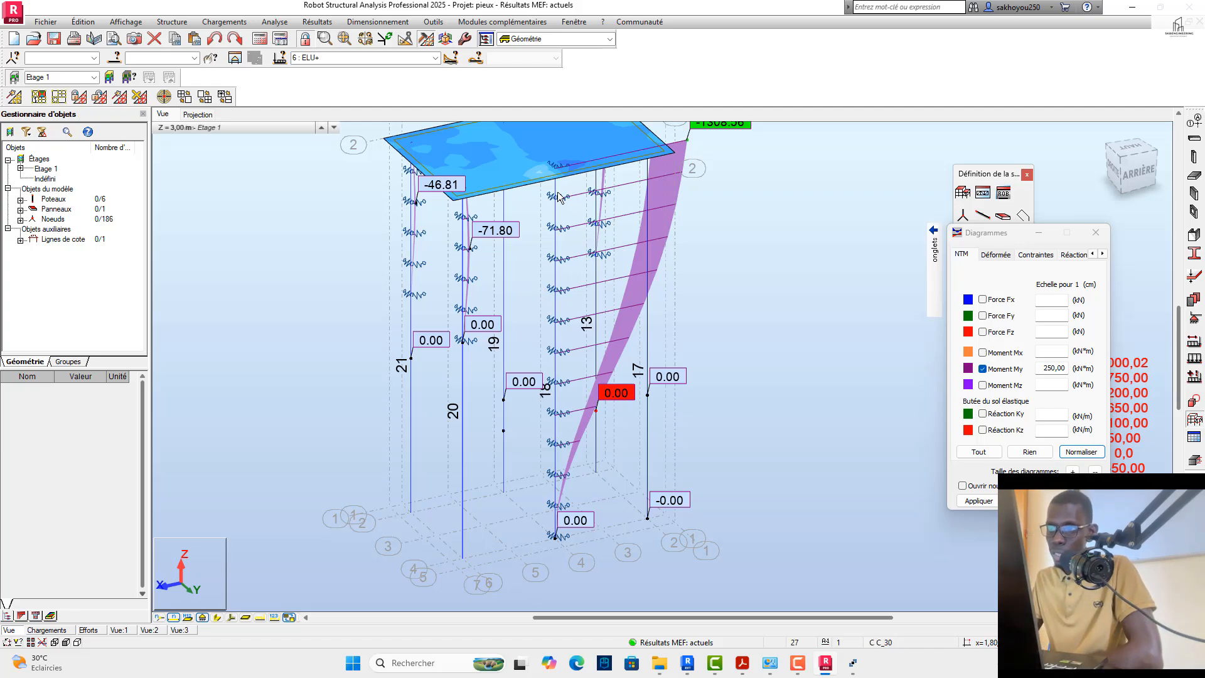
pyautogui.scroll(3, 559, 196)
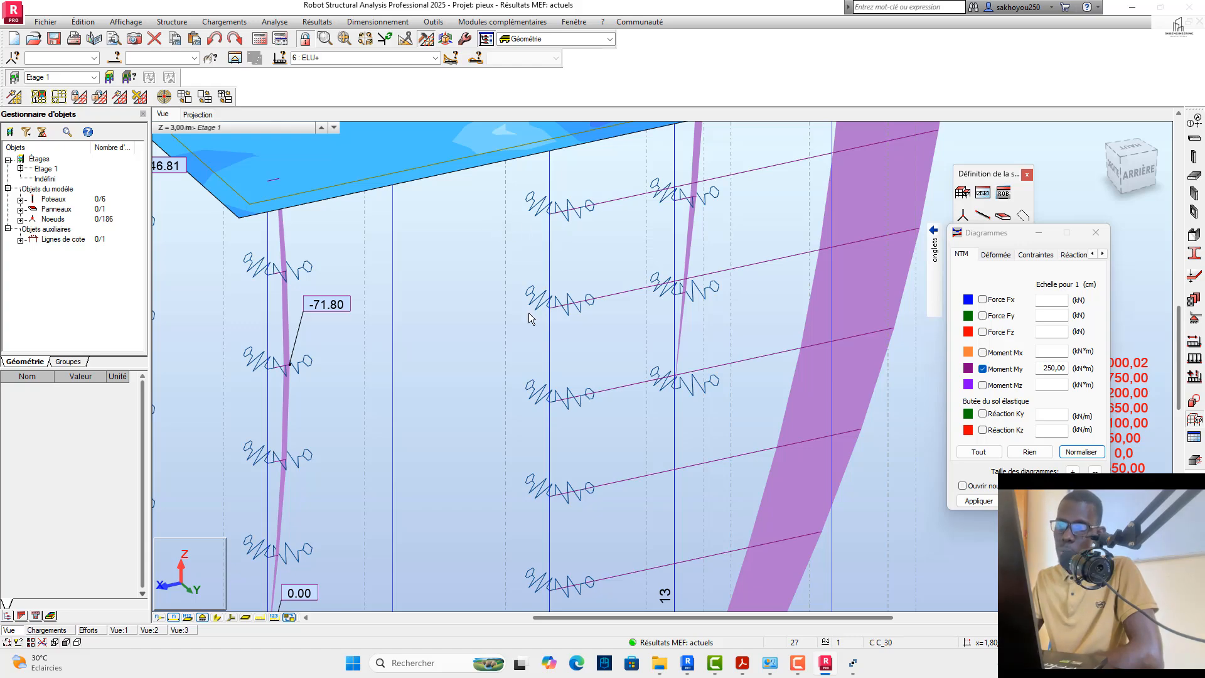
pyautogui.scroll(-2, 530, 274)
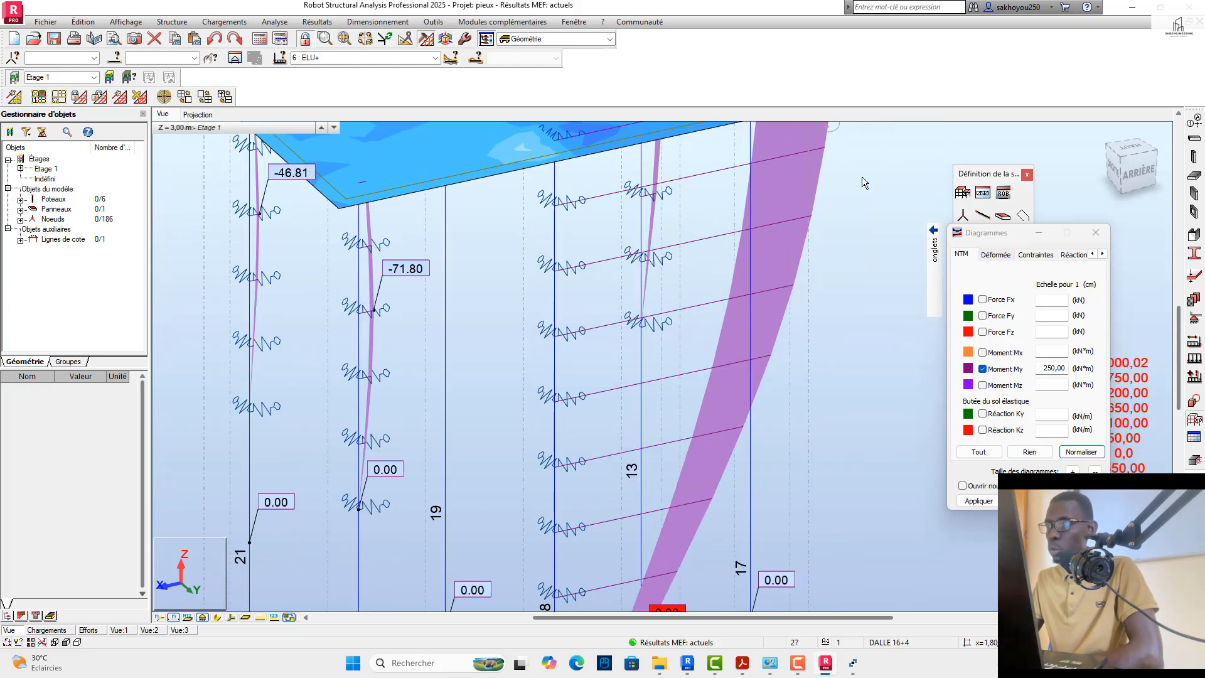
# Step: Close the diagram settings and open the definition of the nodal support SupportFlex_Node182
pyautogui.click(1096, 233)
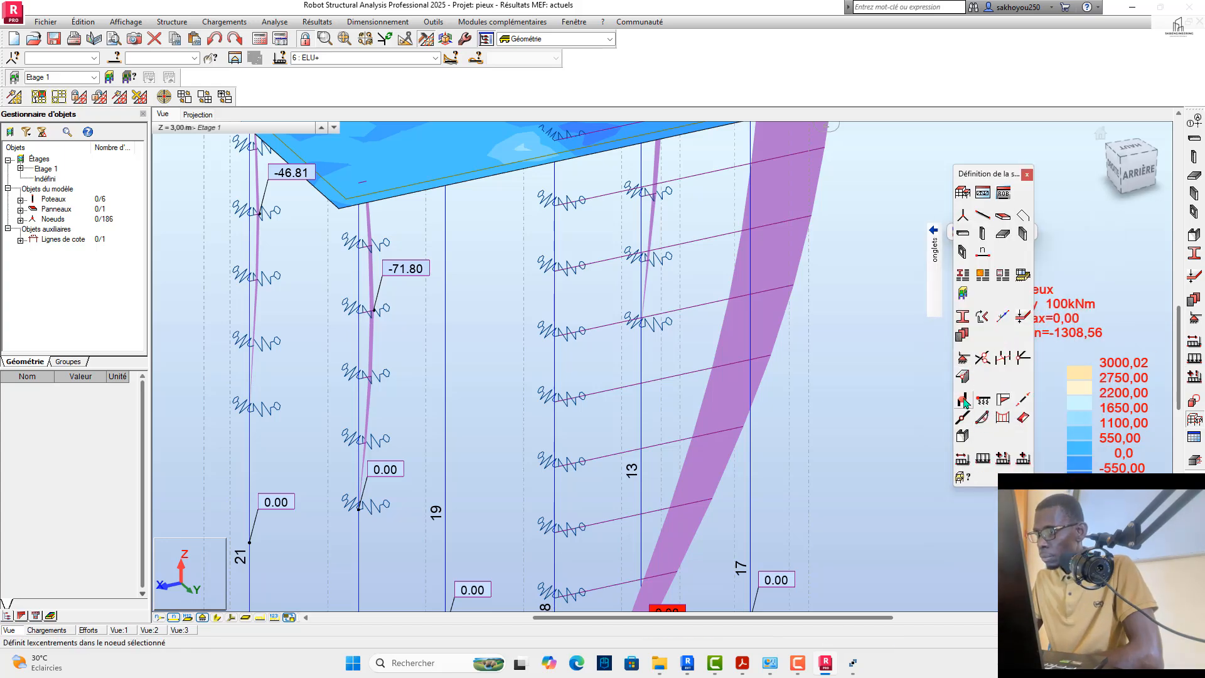
pyautogui.click(963, 357)
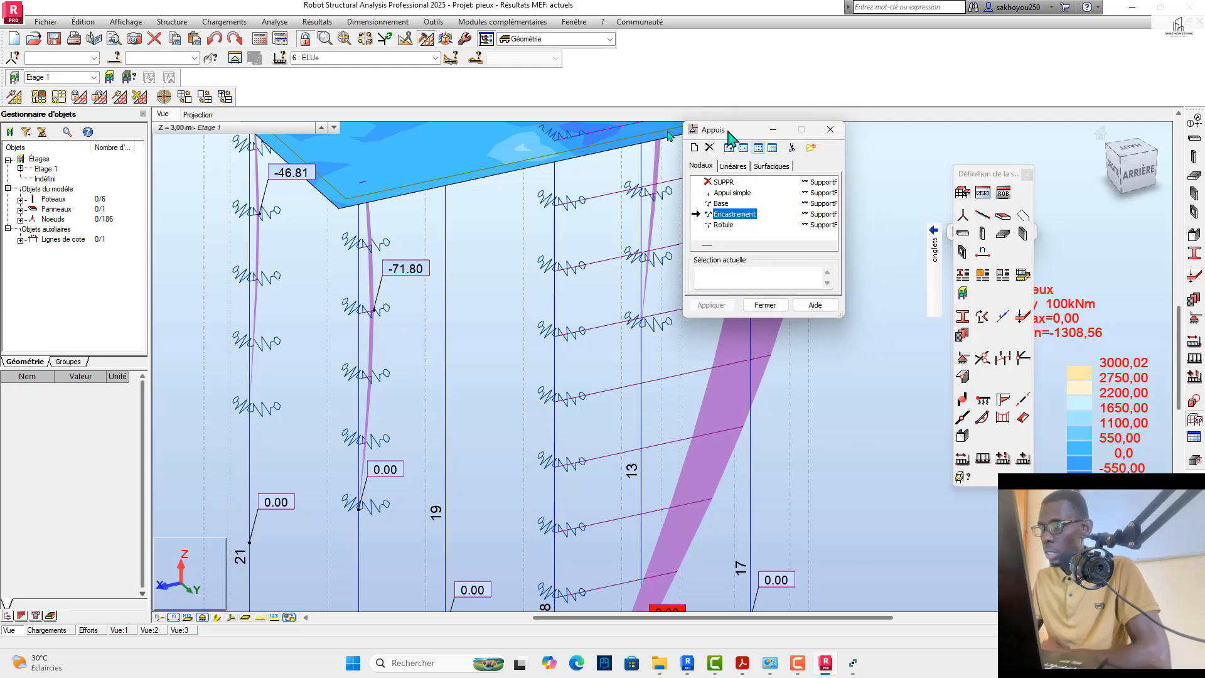
pyautogui.moveTo(590, 243); pyautogui.dragTo(631, 241)
pyautogui.click(607, 197)
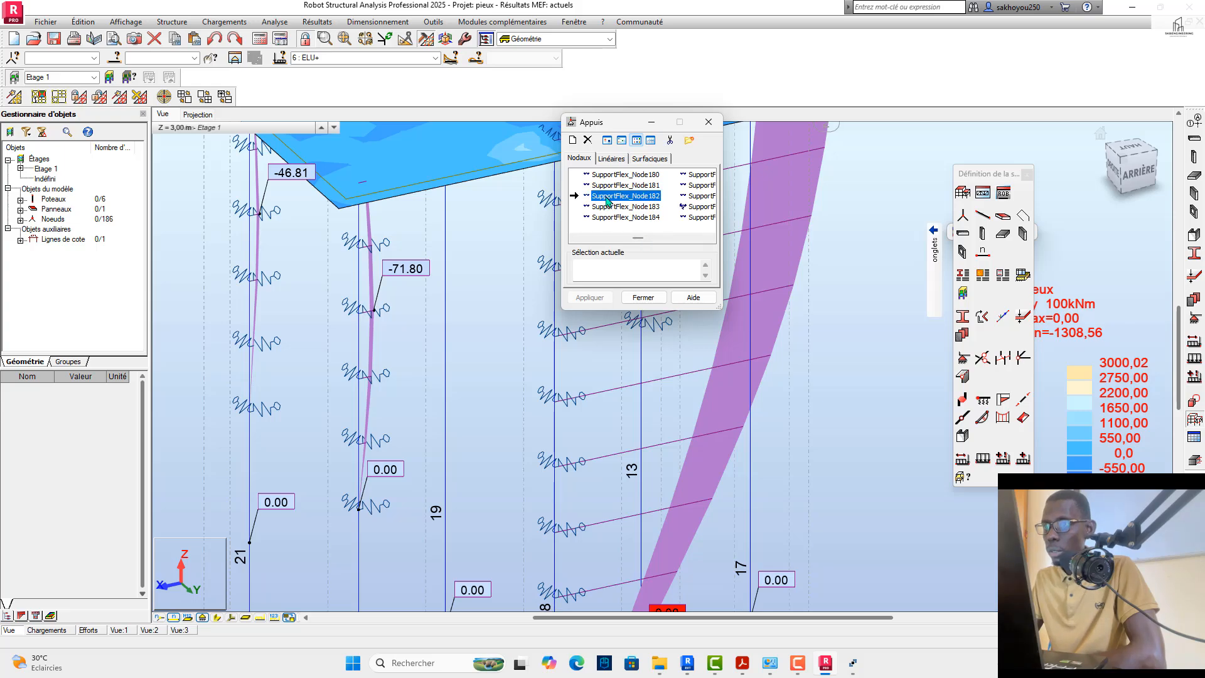
pyautogui.doubleClick(607, 200)
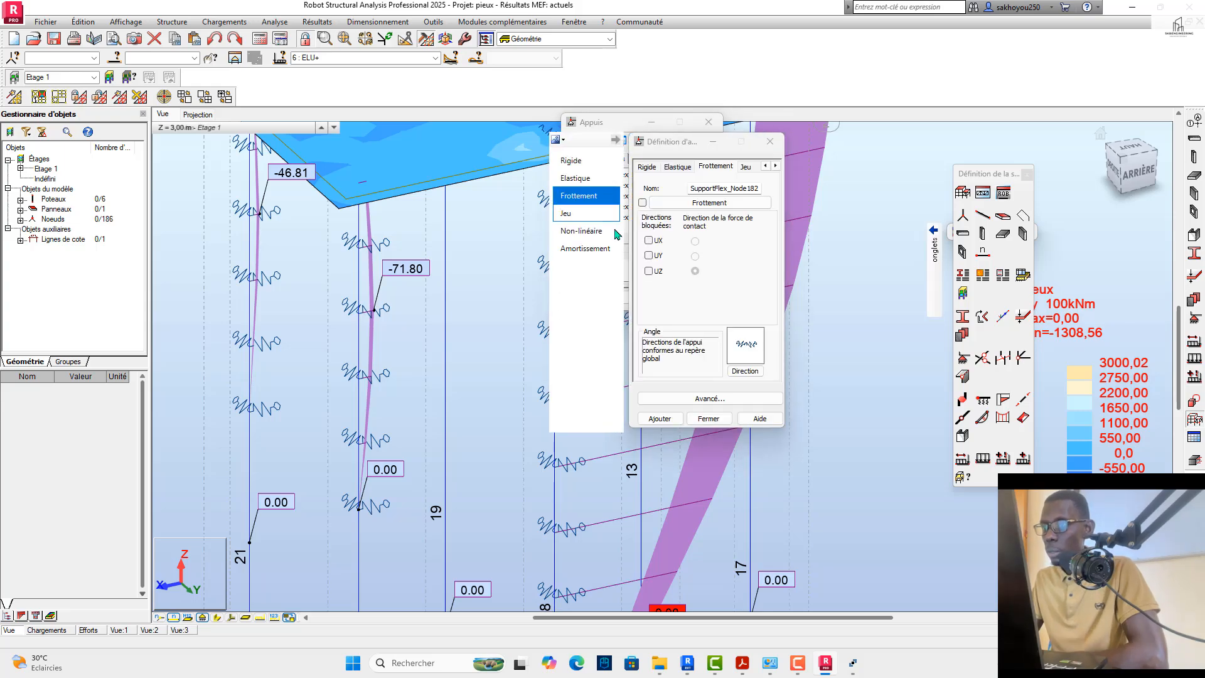
# Step: Review the rigid, elastic, friction and gap settings of SupportFlex_Node182, and close its definition
pyautogui.click(647, 168)
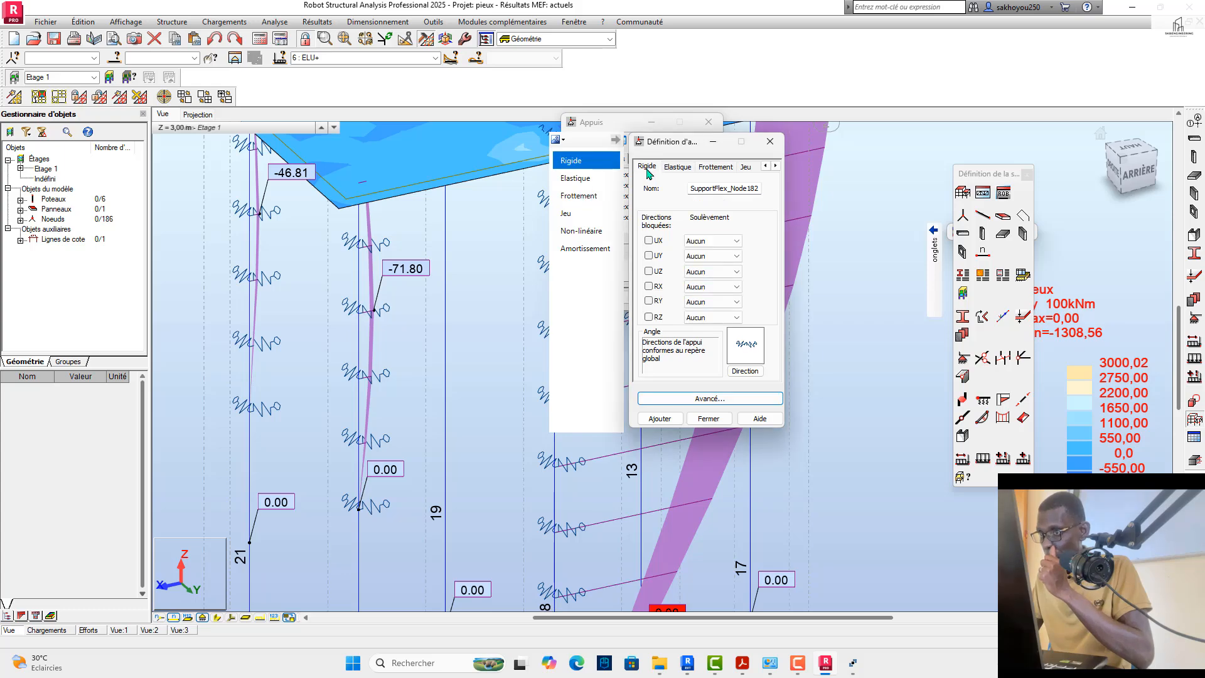
pyautogui.click(716, 166)
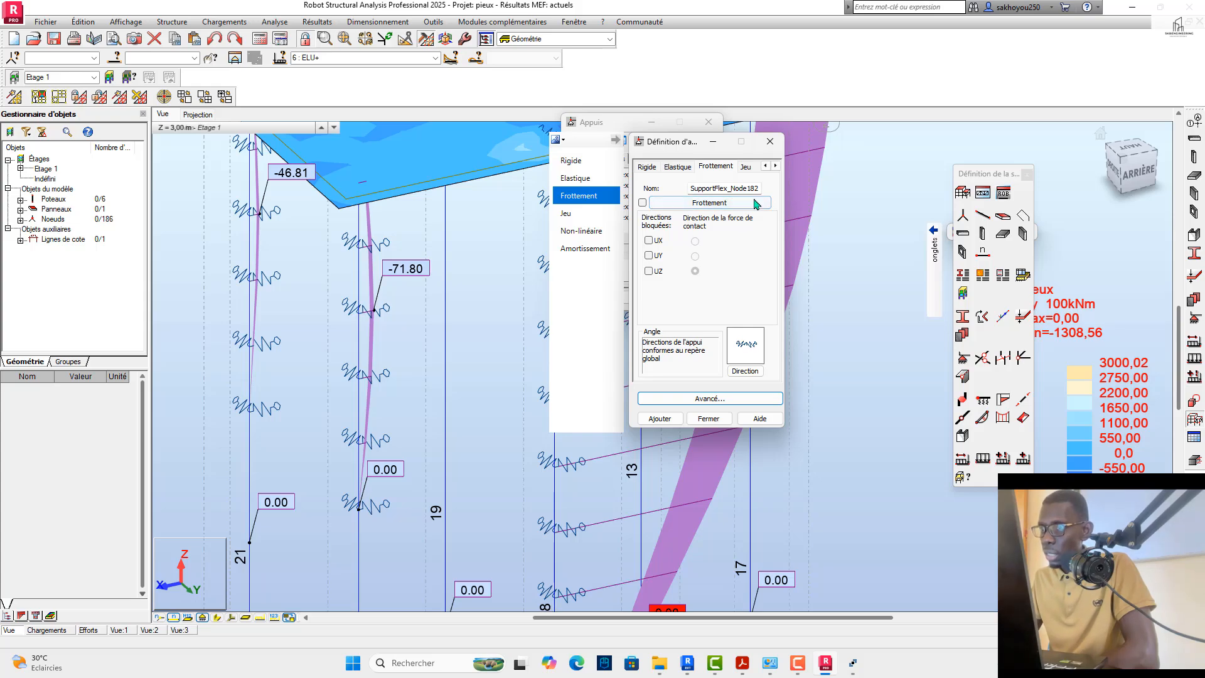
pyautogui.click(652, 168)
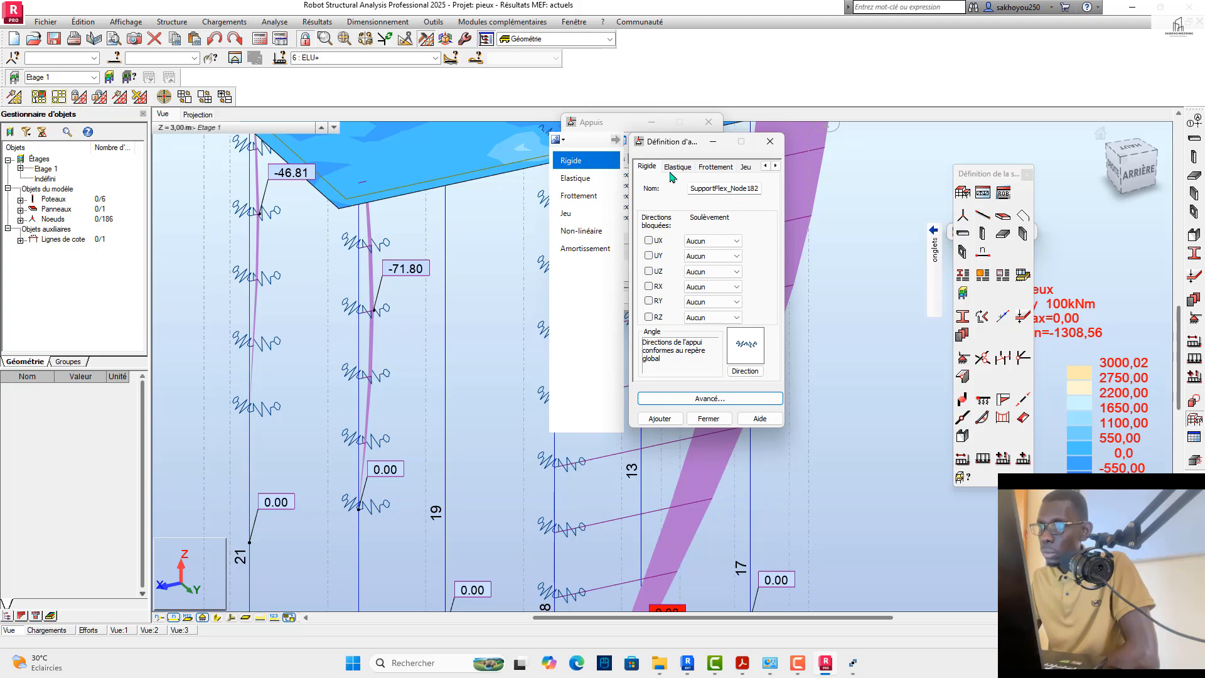
pyautogui.click(676, 167)
pyautogui.click(717, 167)
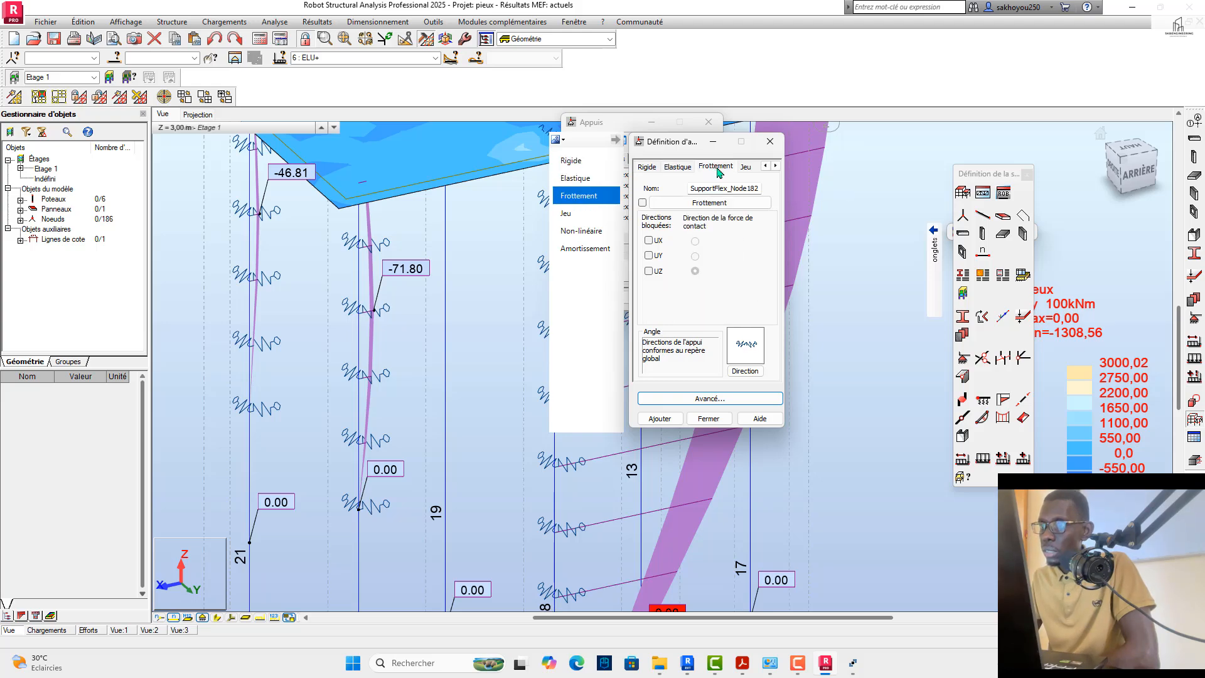
pyautogui.click(745, 167)
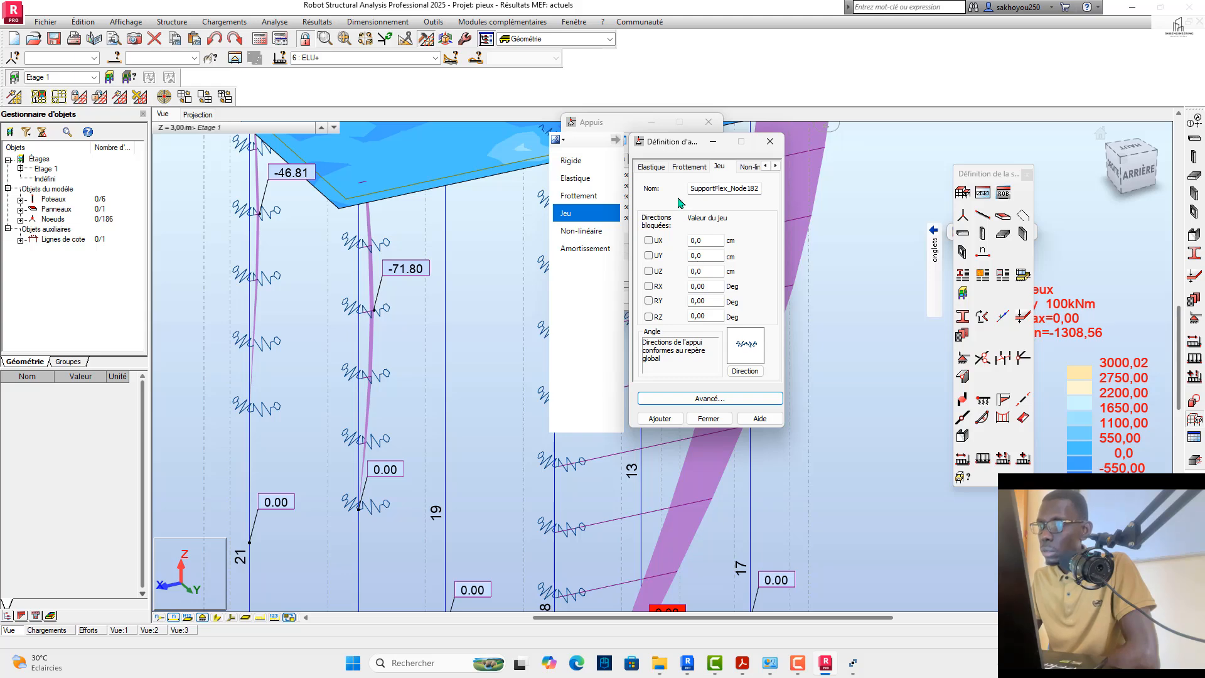
pyautogui.click(770, 142)
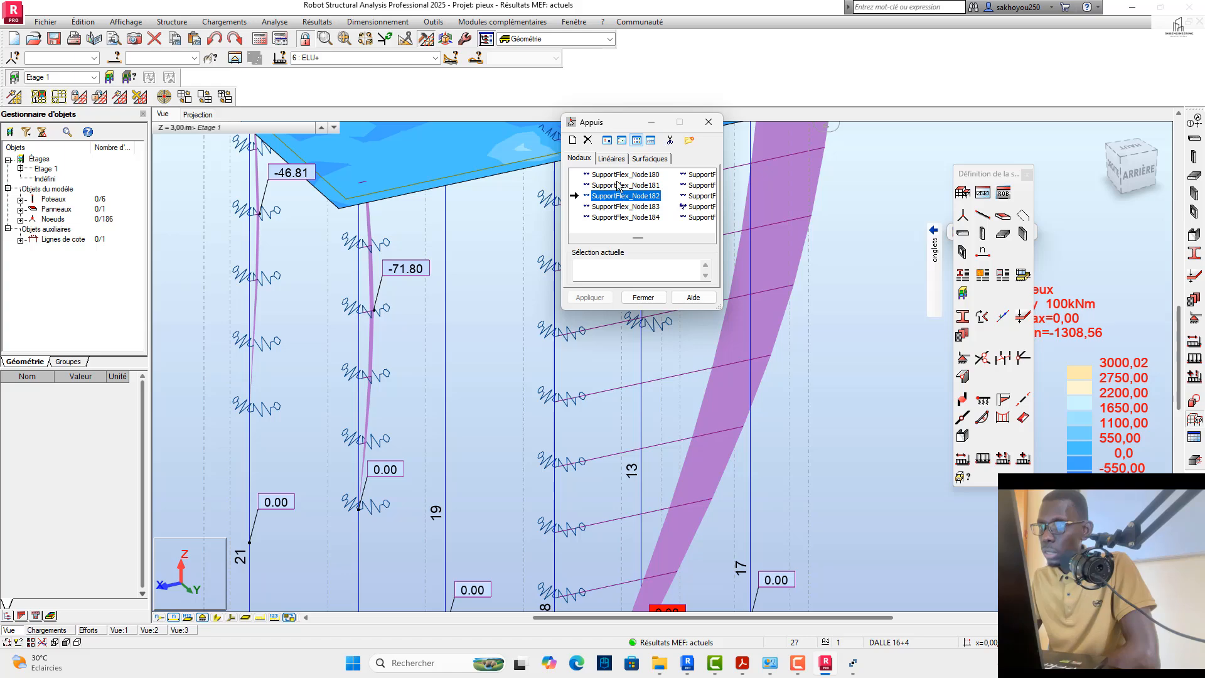
# Step: Check the elastic definition of the nodal support Appui simple
pyautogui.click(618, 186)
pyautogui.scroll(5, 624, 202)
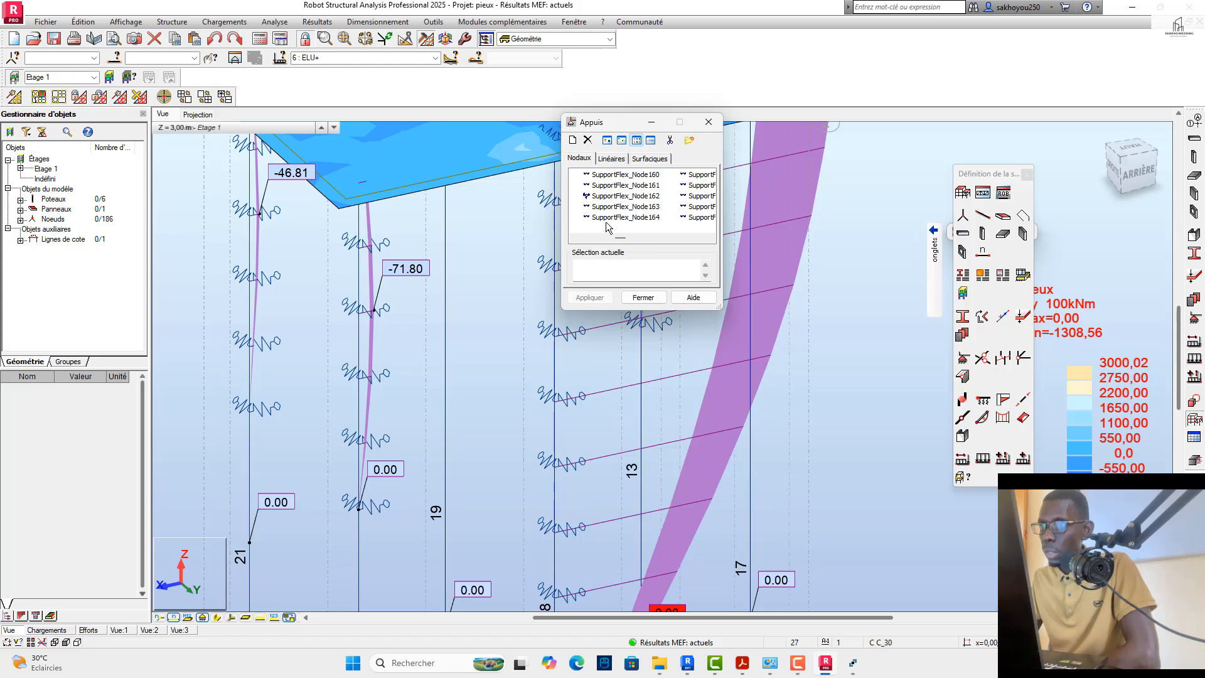
pyautogui.doubleClick(604, 186)
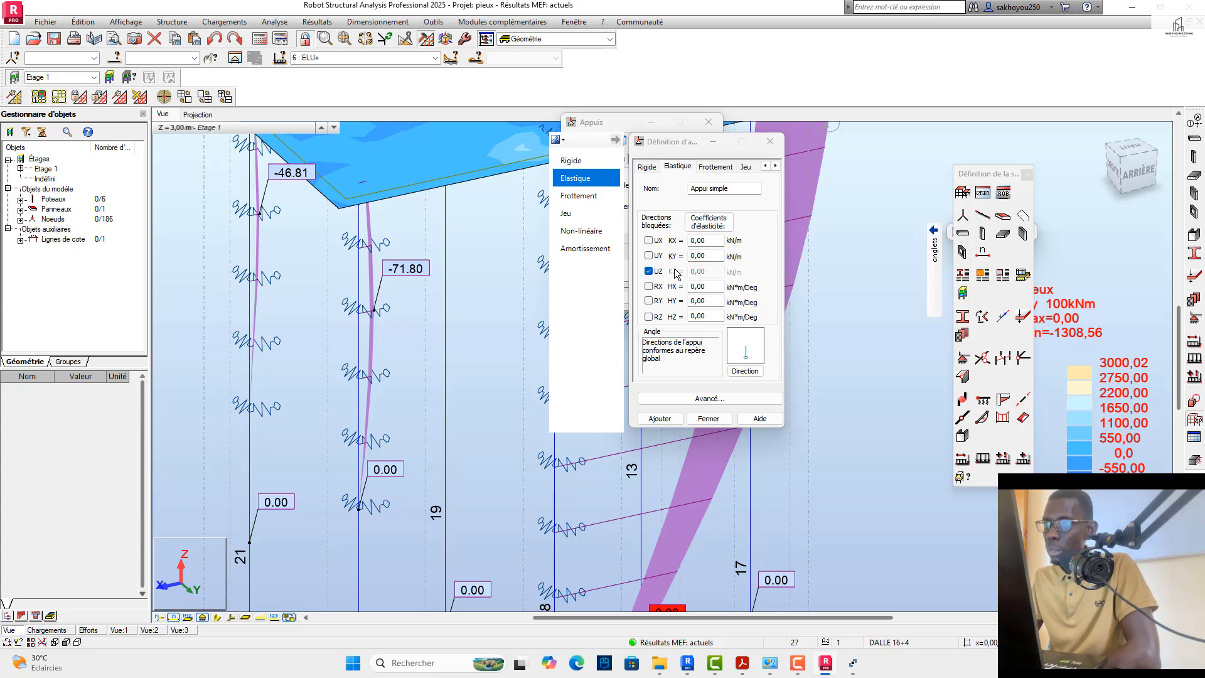
pyautogui.click(770, 142)
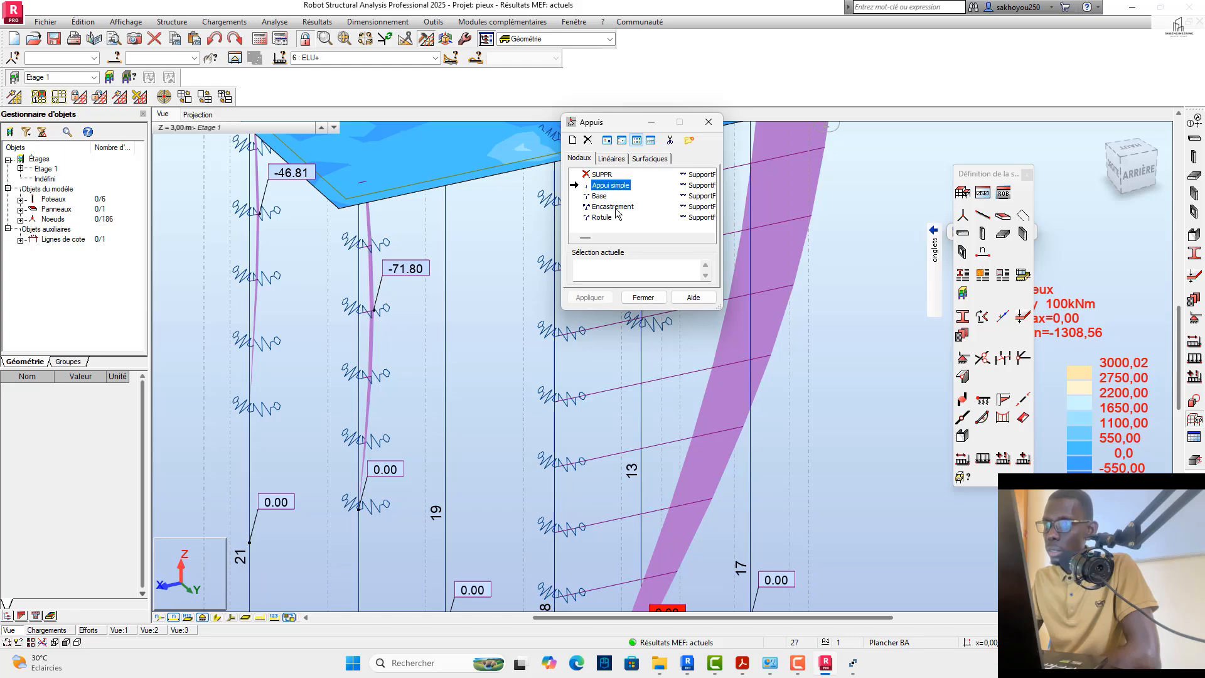
# Step: Examine the elasticity coefficients of SupportFlex_Node87 along with its rigid and friction settings
pyautogui.click(690, 177)
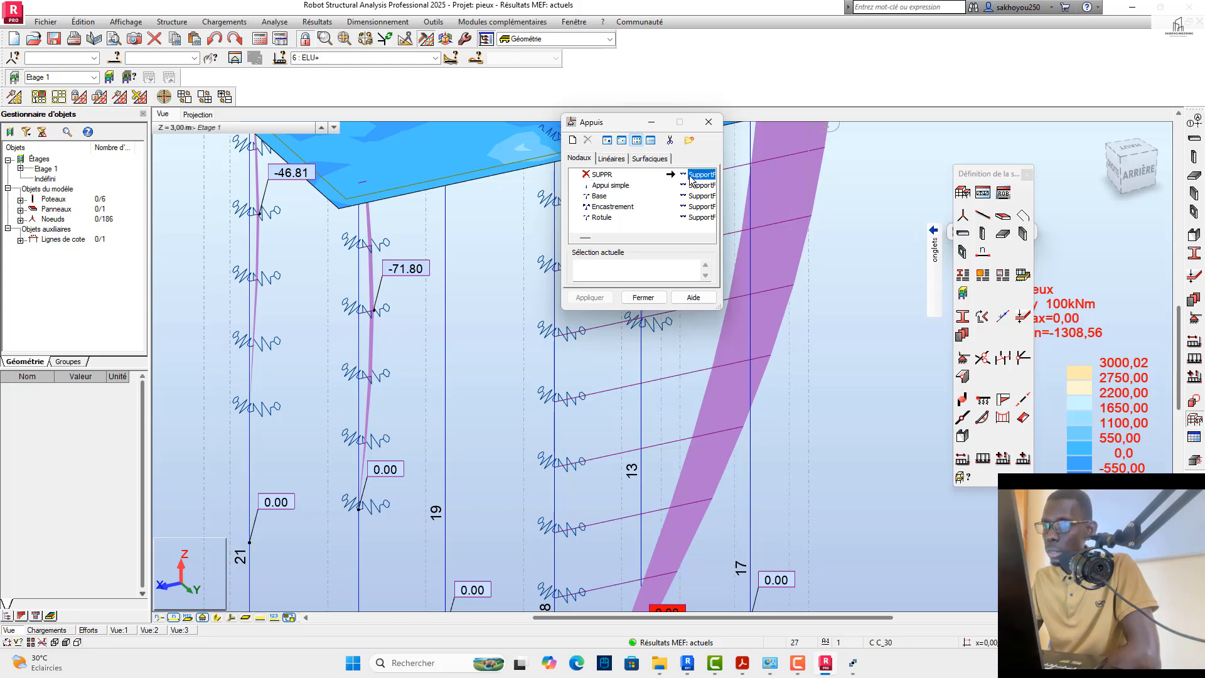
pyautogui.doubleClick(691, 179)
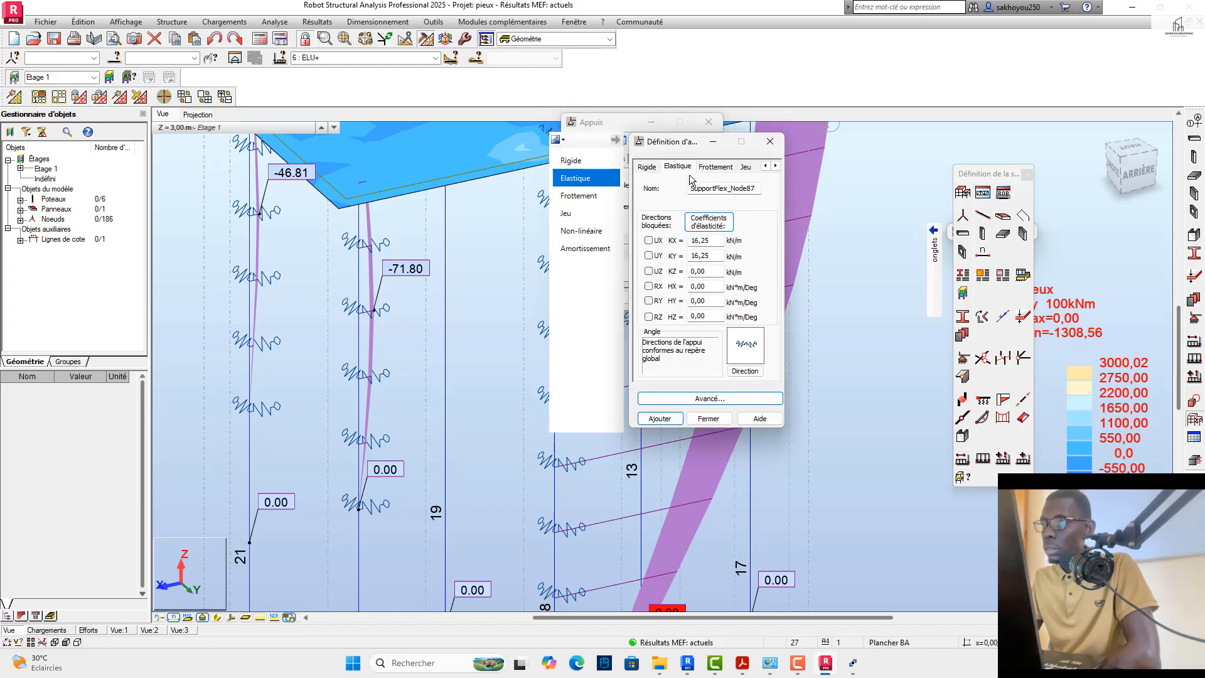
pyautogui.click(647, 167)
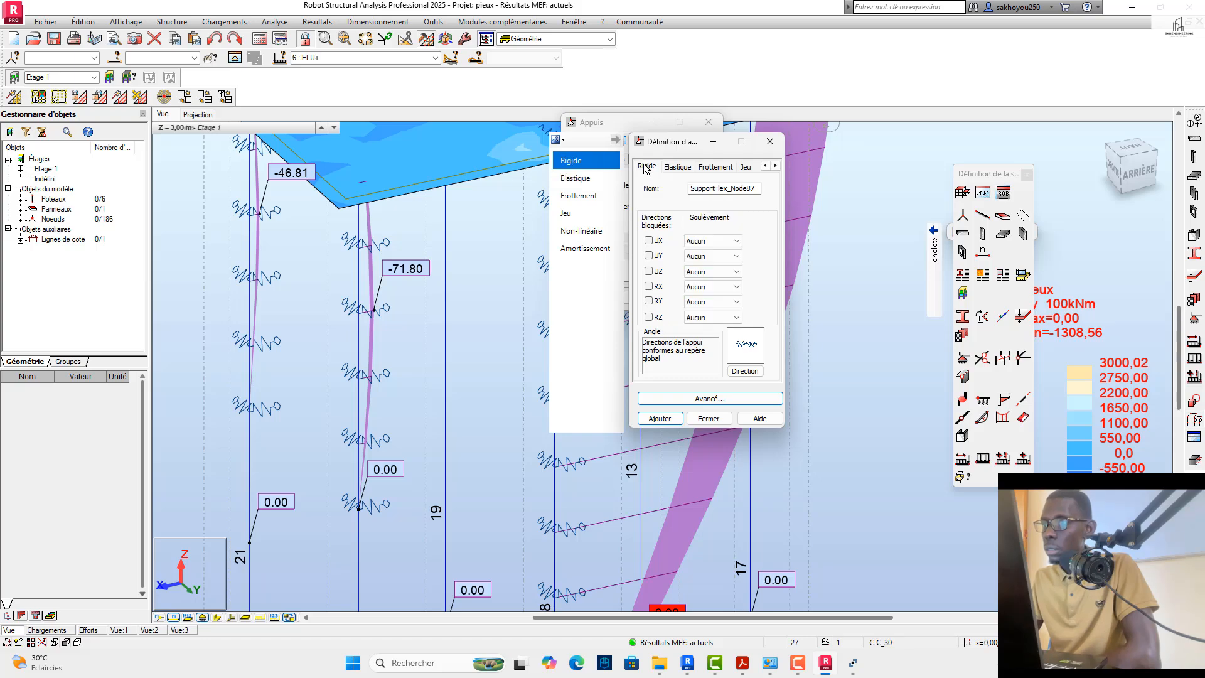
pyautogui.click(680, 169)
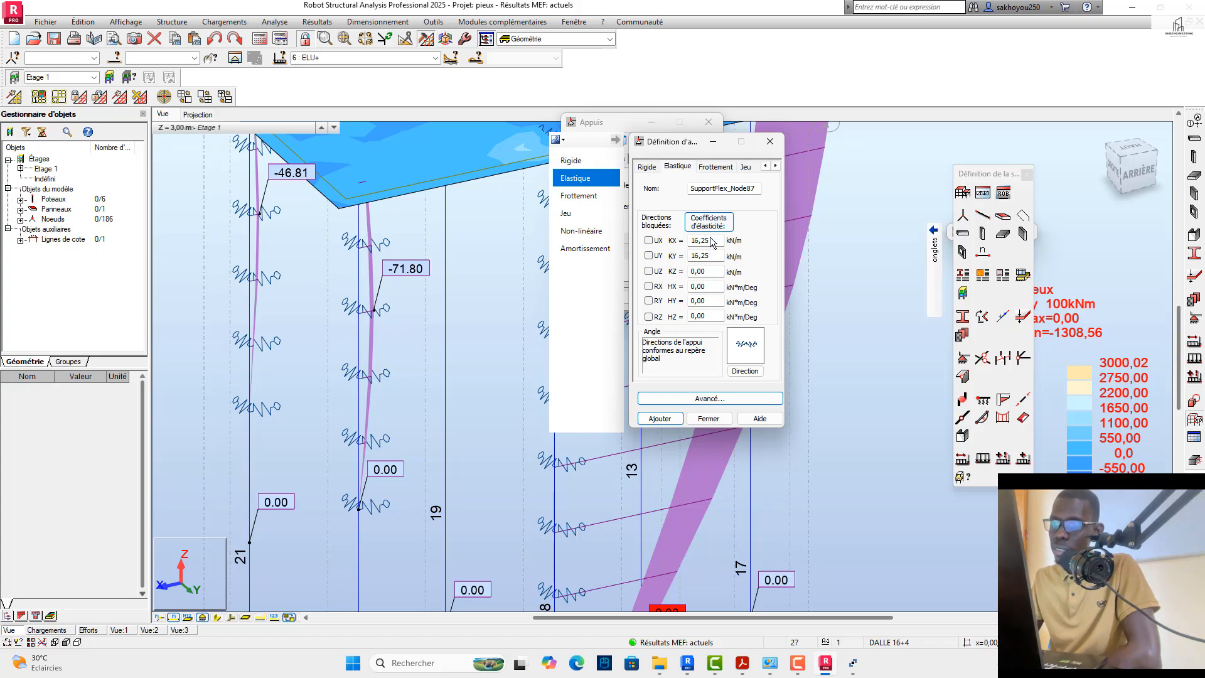
pyautogui.click(715, 167)
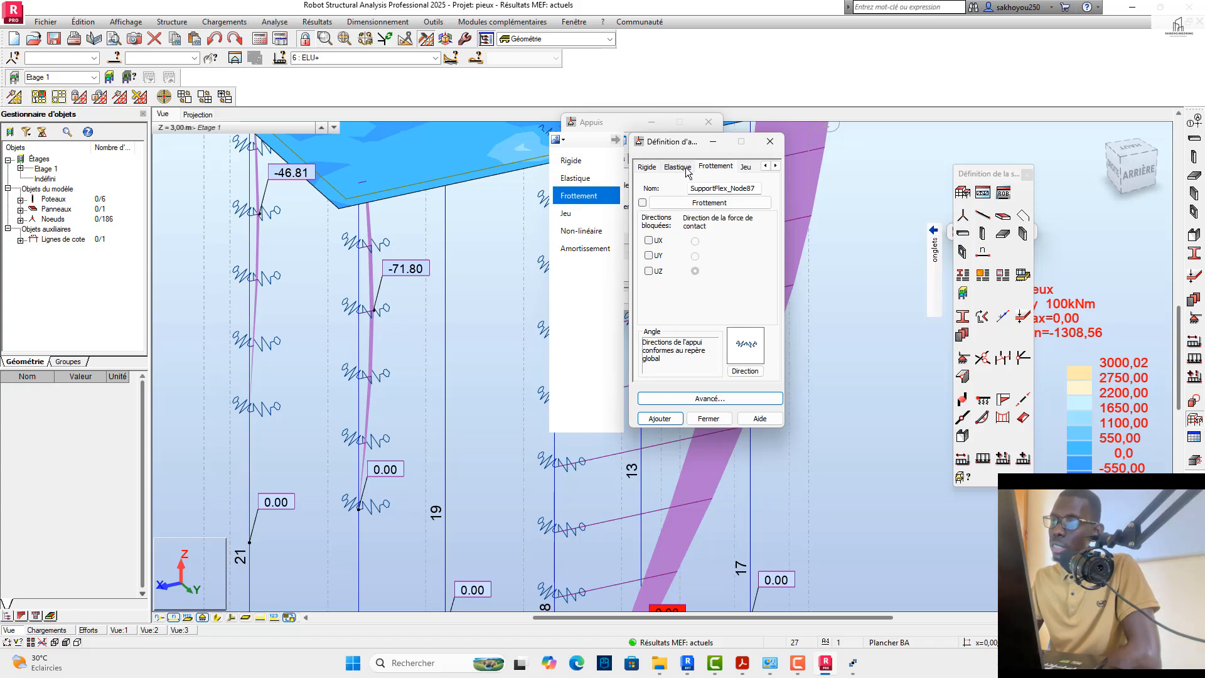
pyautogui.click(686, 169)
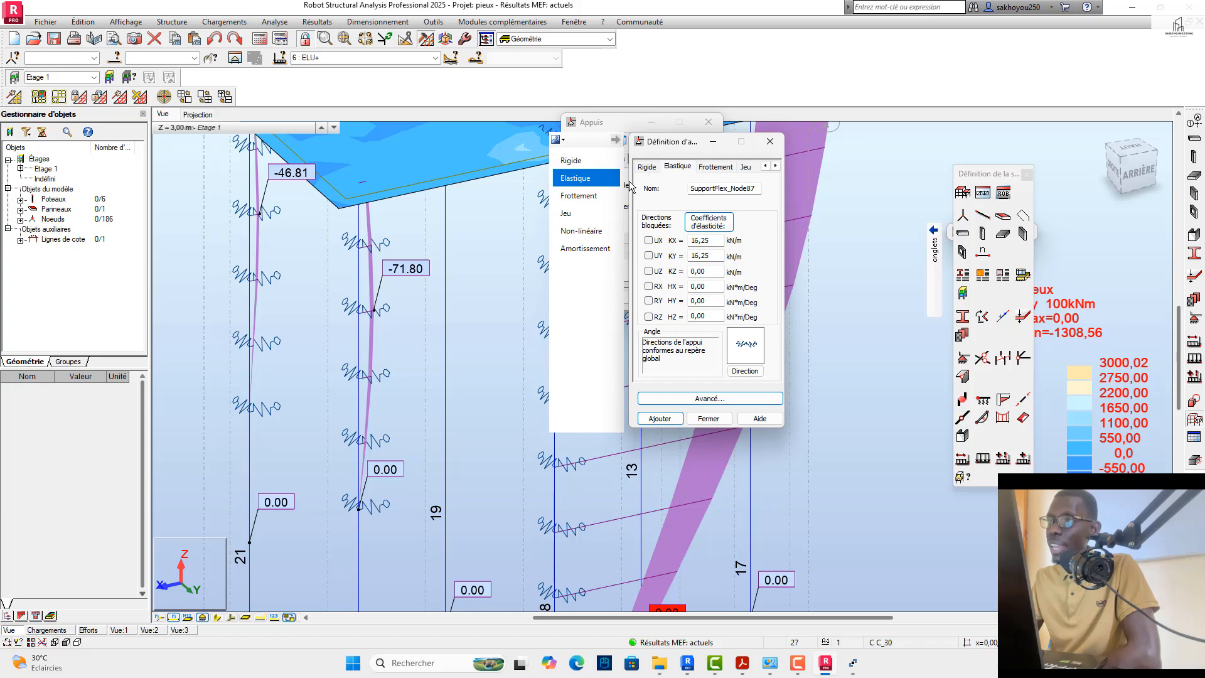
pyautogui.click(771, 141)
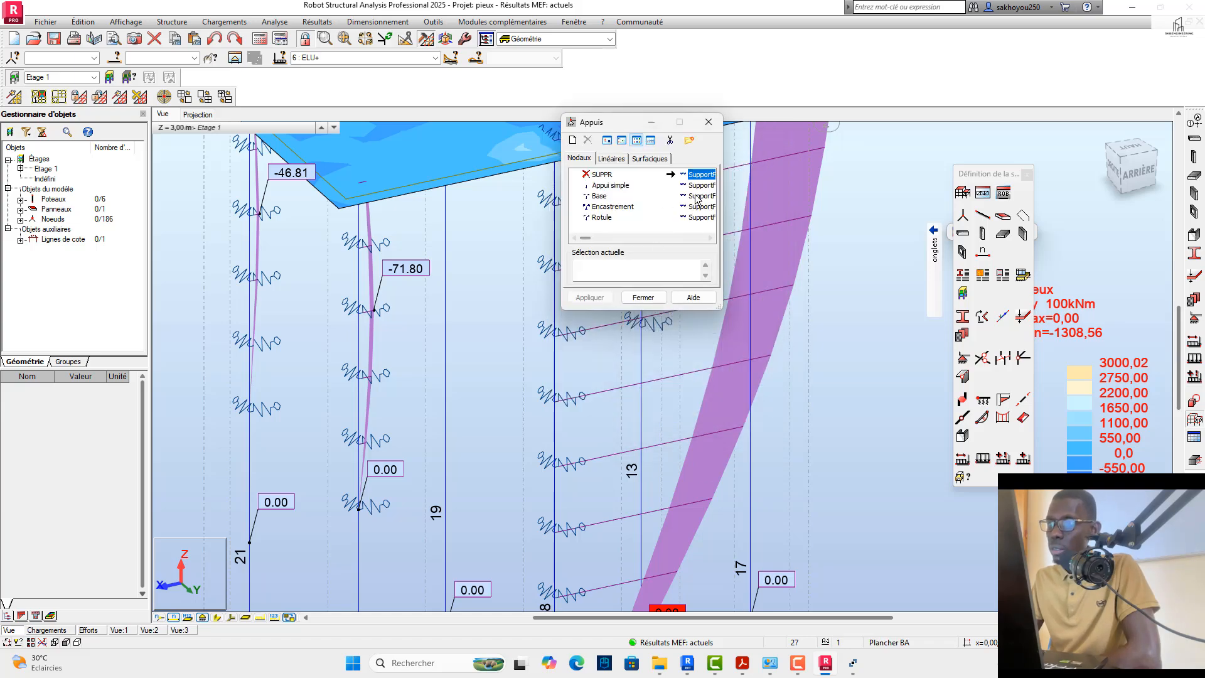
# Step: Examine the elasticity coefficients of SupportFlex_Node149, and close the support definitions
pyautogui.scroll(-10, 615, 236)
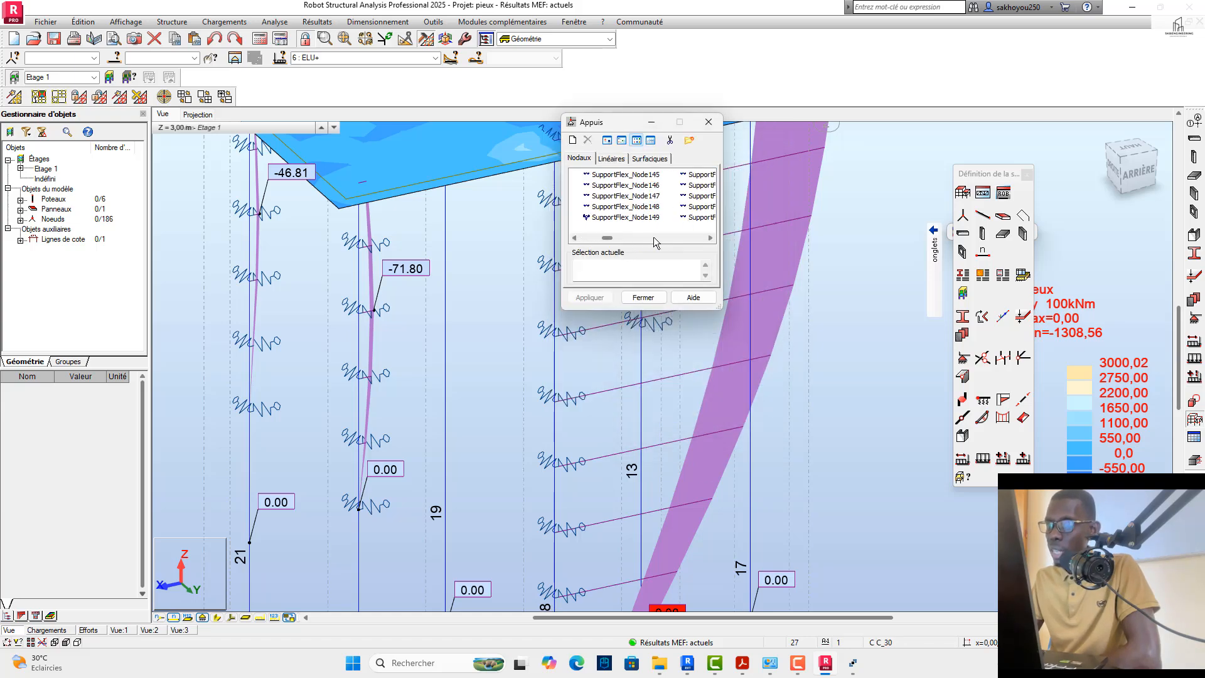
pyautogui.click(637, 216)
pyautogui.doubleClick(637, 217)
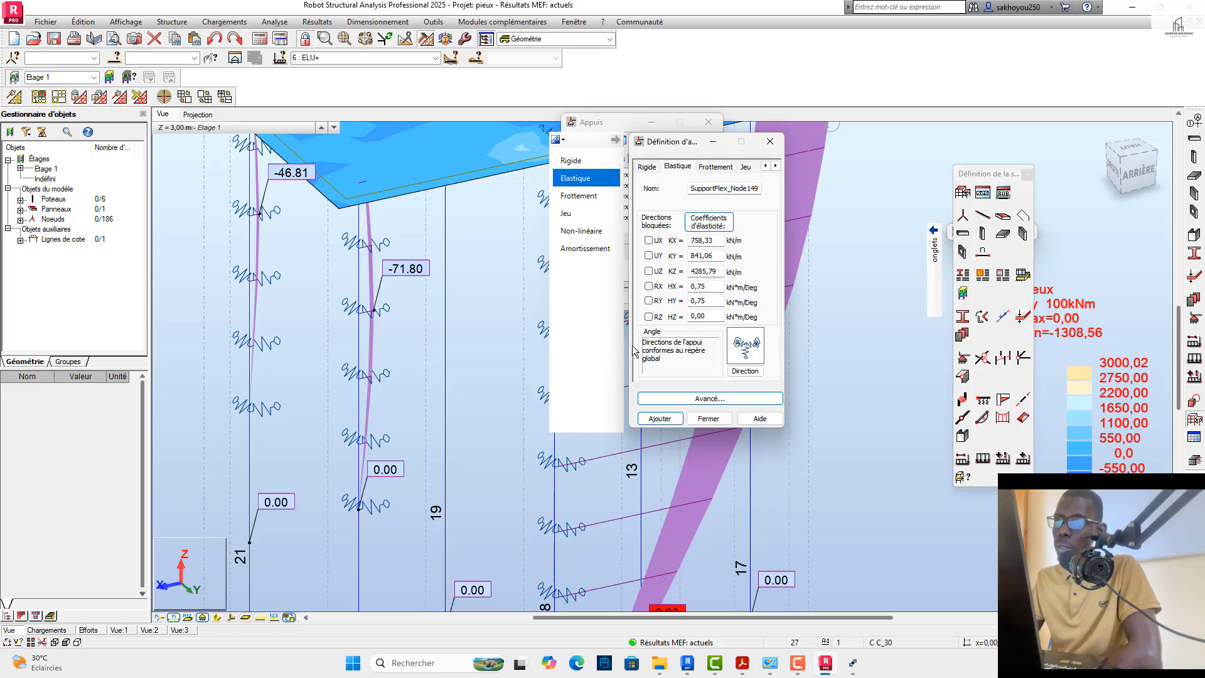
pyautogui.click(770, 141)
pyautogui.click(712, 126)
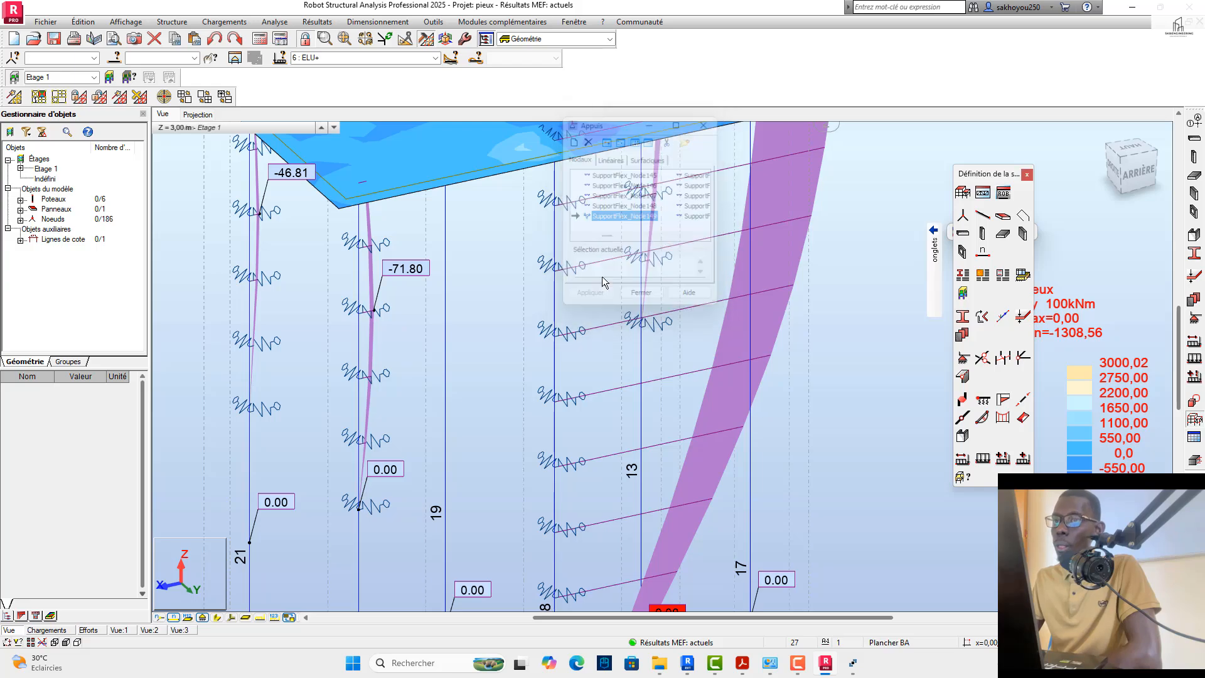
# Step: Send pile 18 to the reinforced concrete column design using simple load cases 1 to 4 and the default grouping options
pyautogui.scroll(-6, 555, 409)
pyautogui.scroll(7, 566, 500)
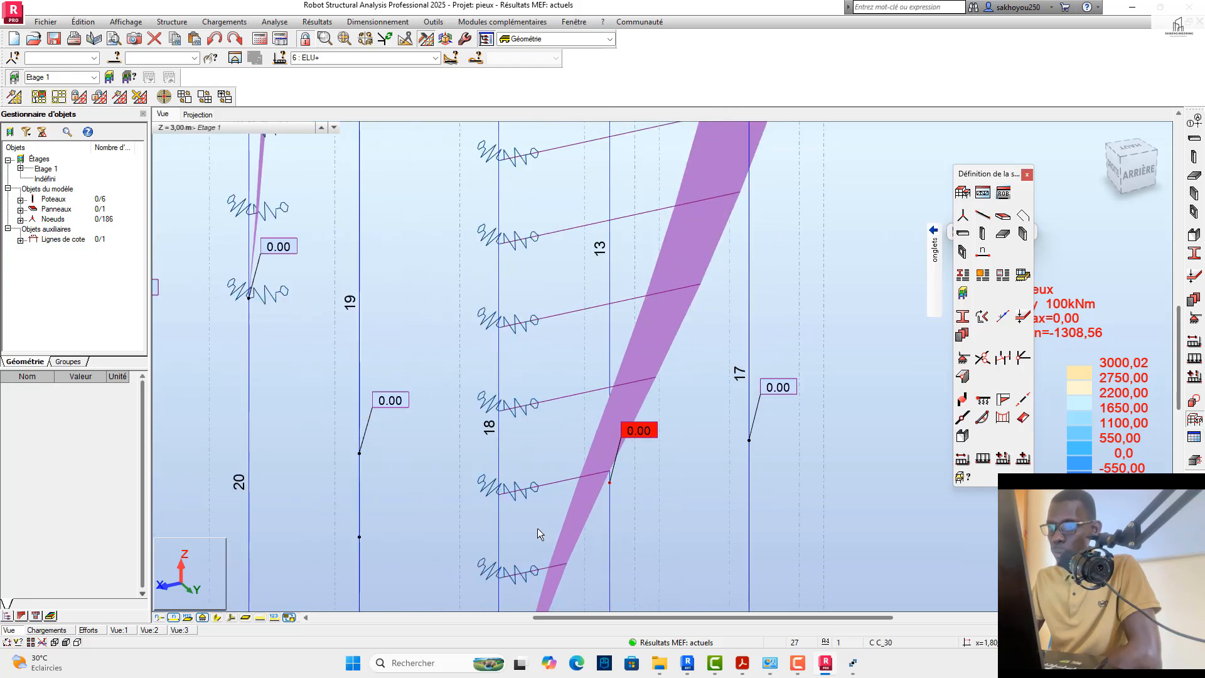
pyautogui.moveTo(537, 529); pyautogui.dragTo(471, 518)
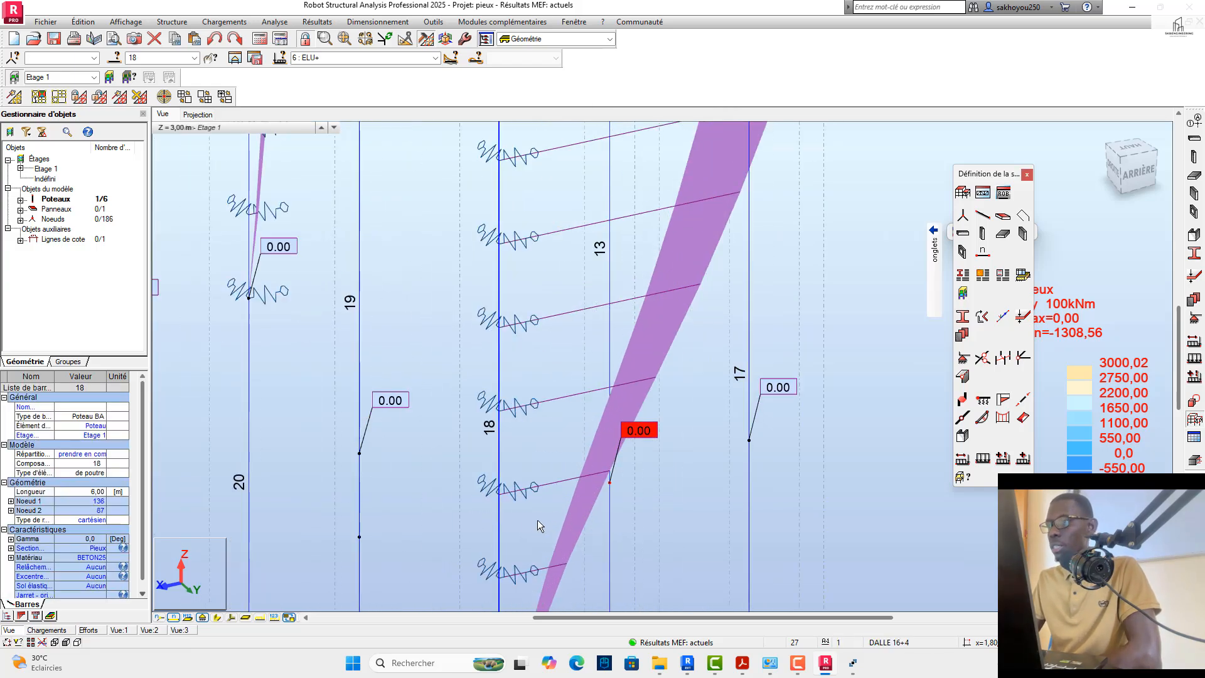
pyautogui.click(1192, 463)
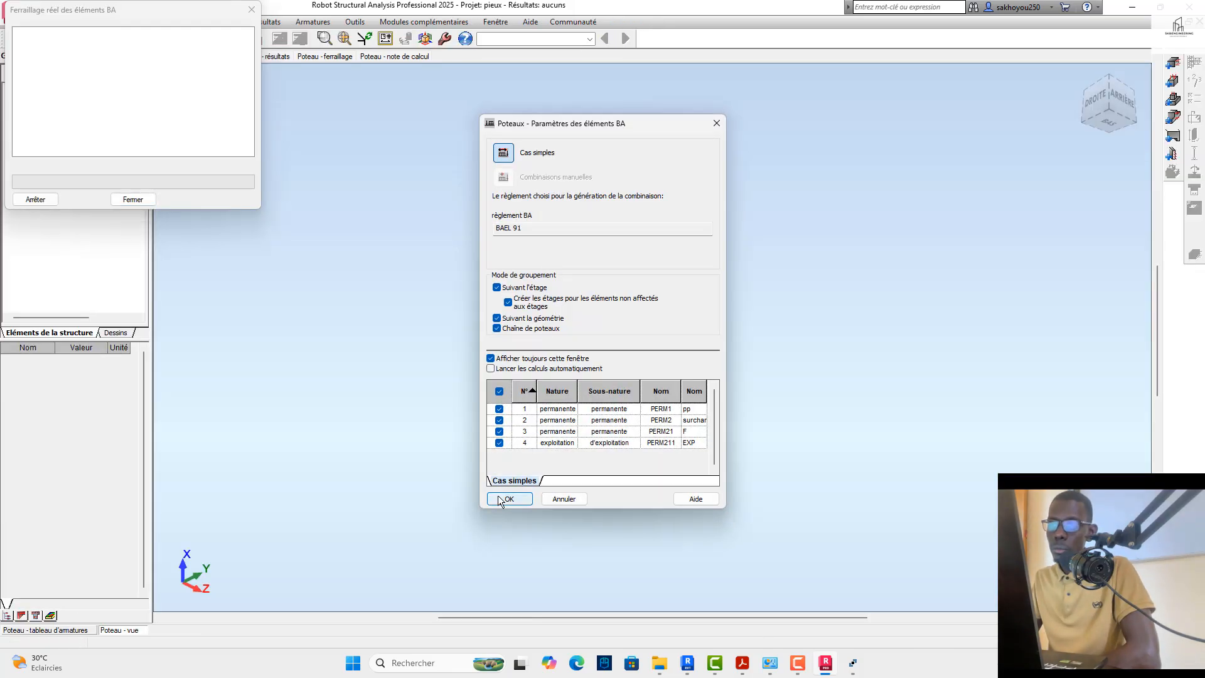
pyautogui.click(499, 498)
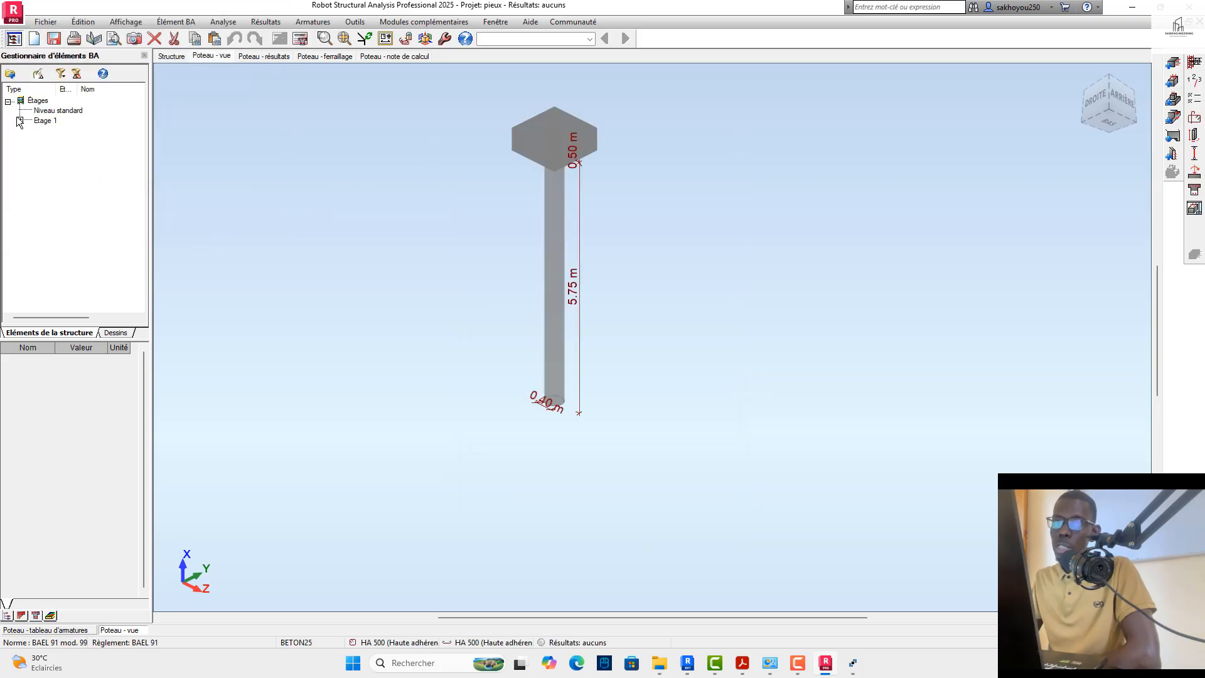
# Step: Expand Etage 1 in the concrete element list and select the Poteau18 column
pyautogui.click(19, 122)
pyautogui.click(20, 114)
pyautogui.click(20, 116)
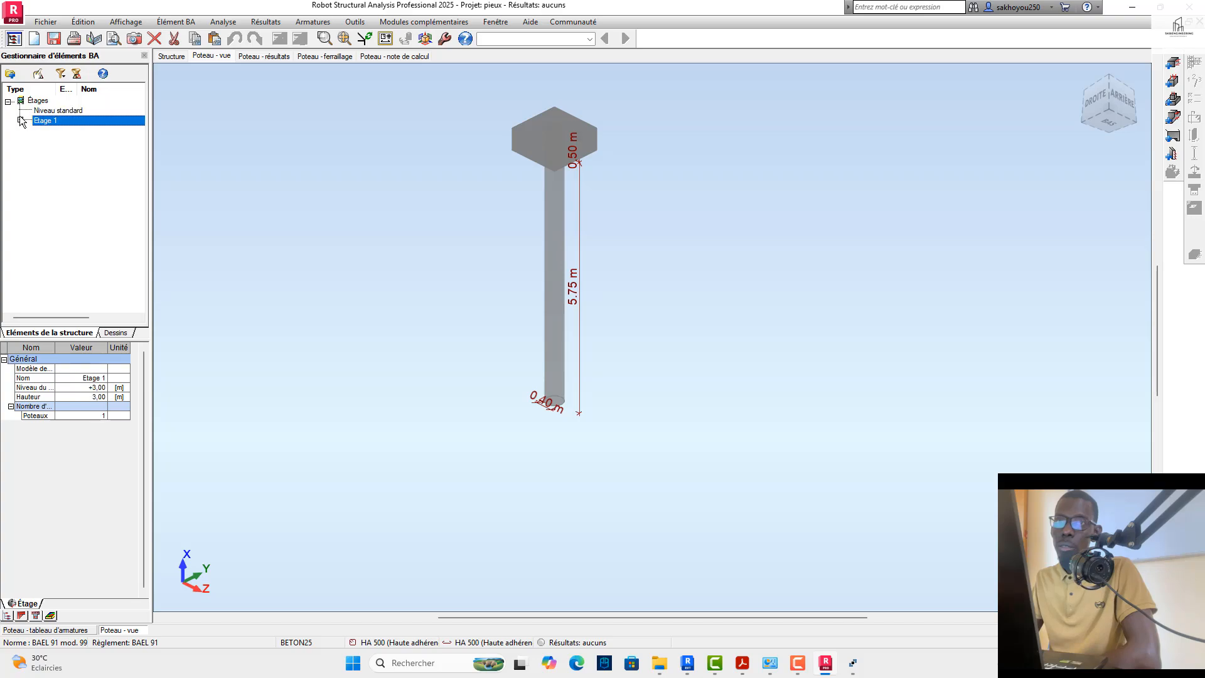
pyautogui.click(20, 120)
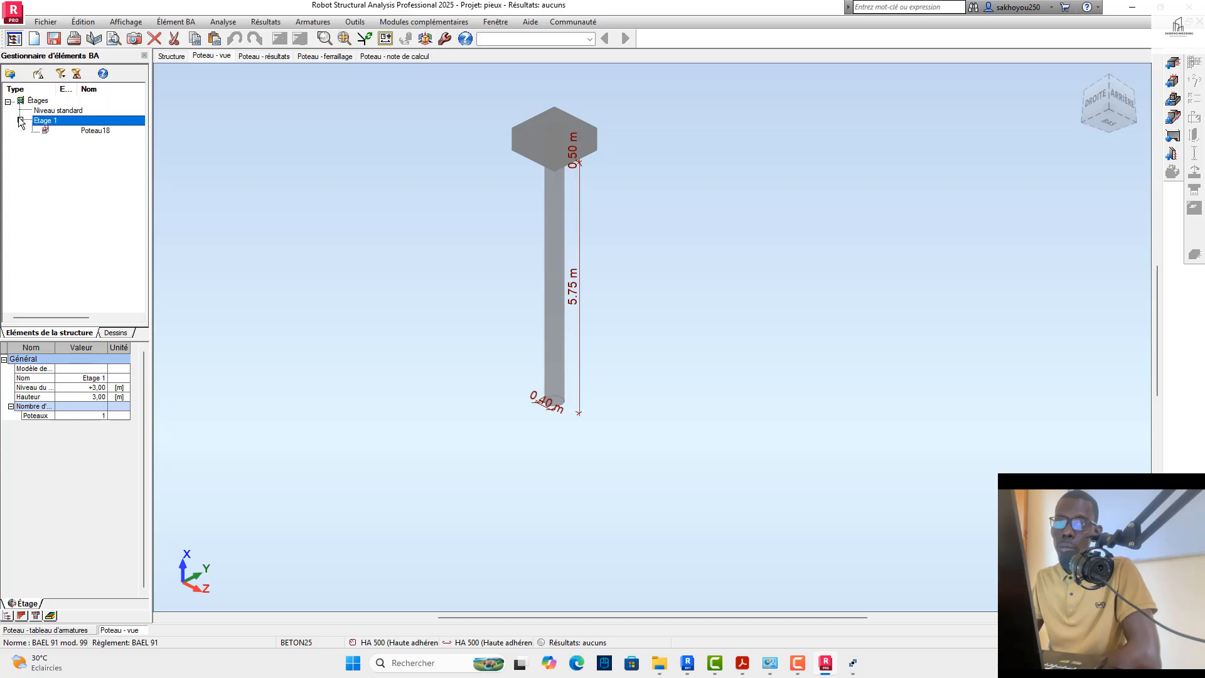
pyautogui.click(62, 130)
# Step: Rename the Poteau18 column under Etage 1 as PIEUX 1
pyautogui.rightClick(62, 129)
pyautogui.moveTo(207, 155)
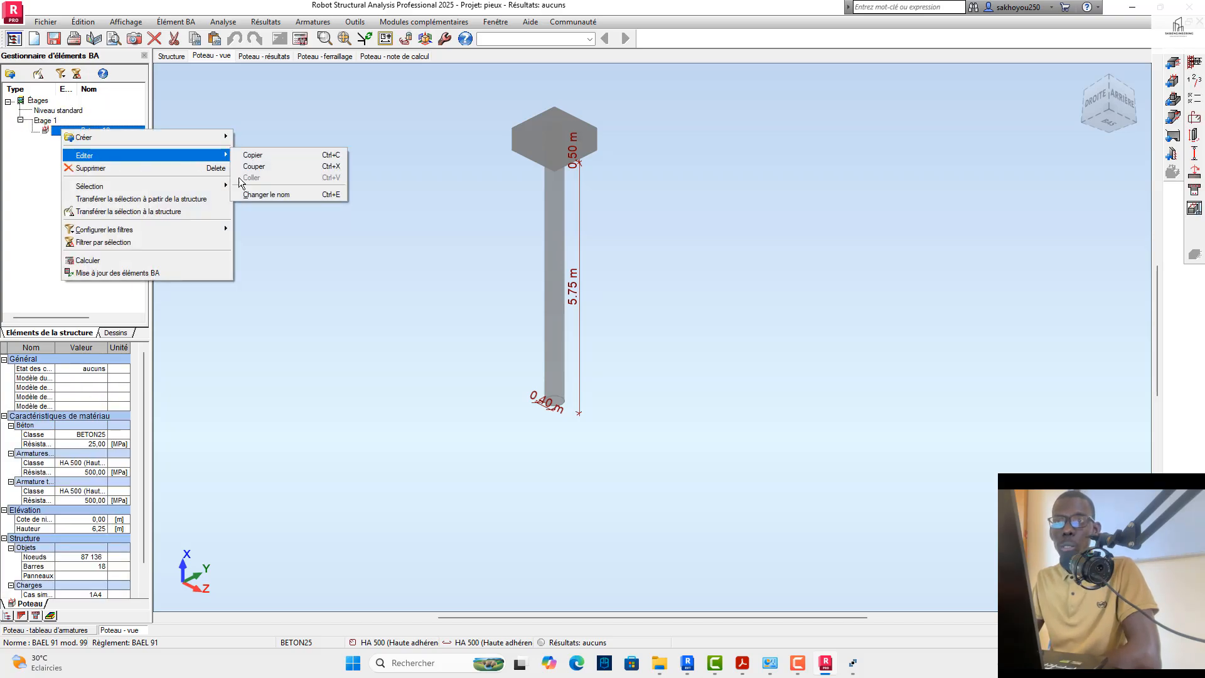
pyautogui.click(260, 192)
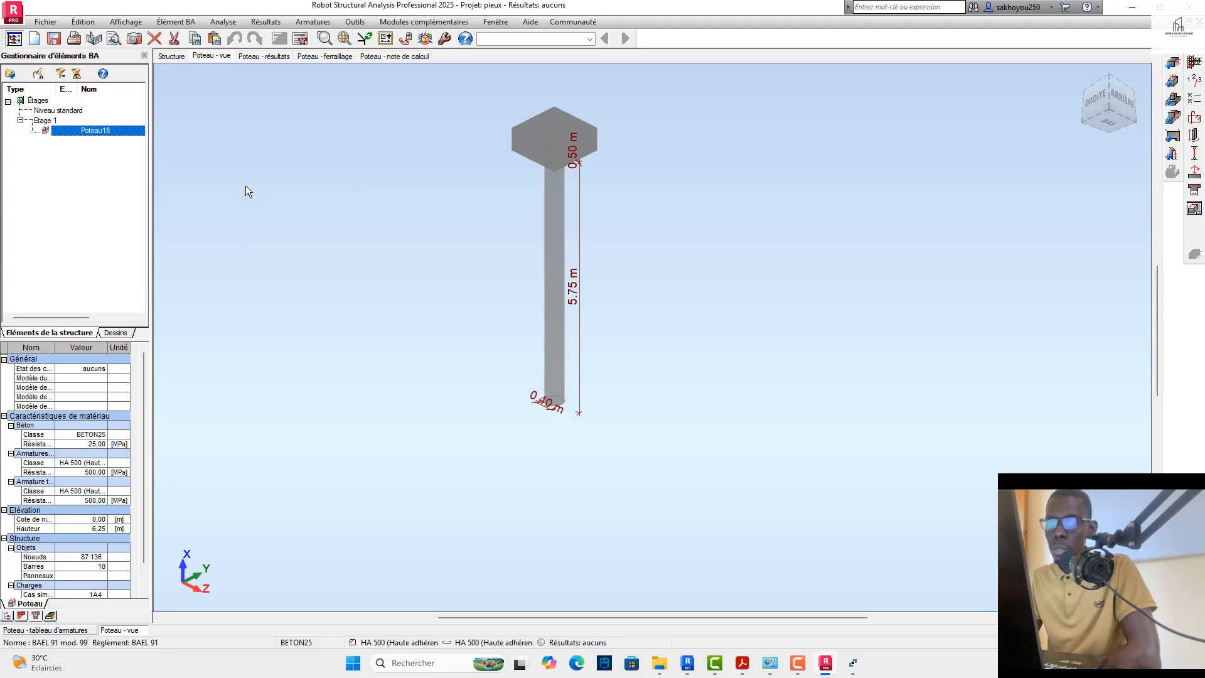
pyautogui.rightClick(112, 129)
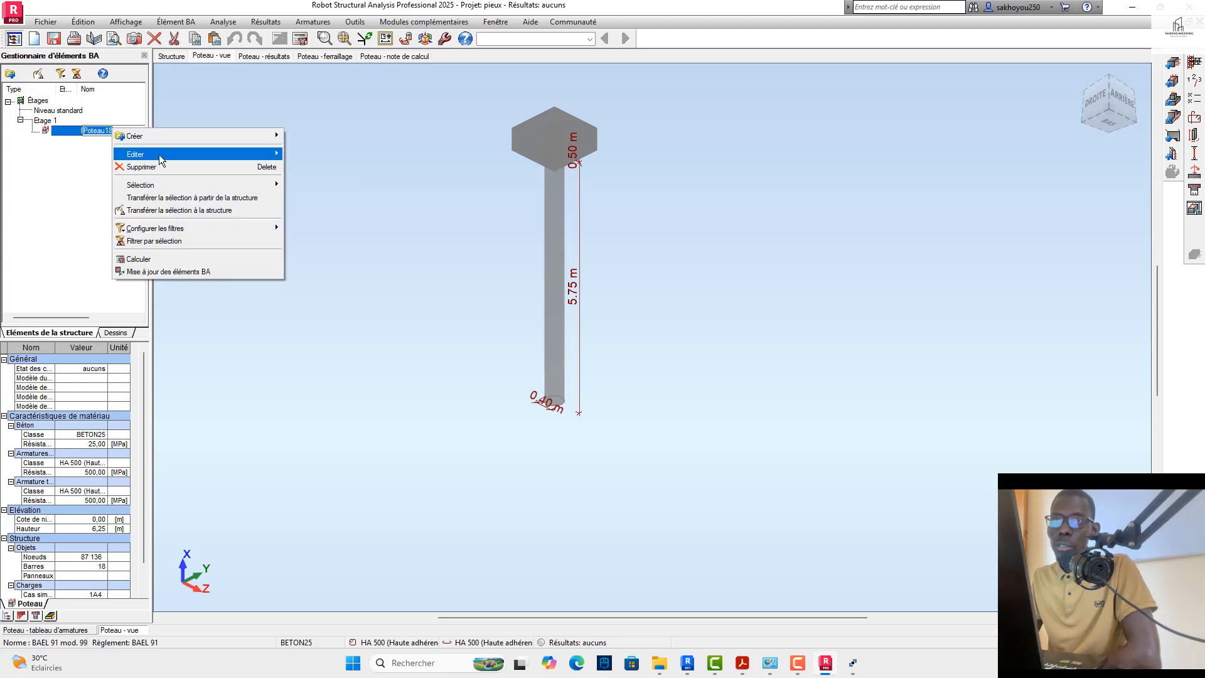
pyautogui.moveTo(160, 153)
pyautogui.click(295, 192)
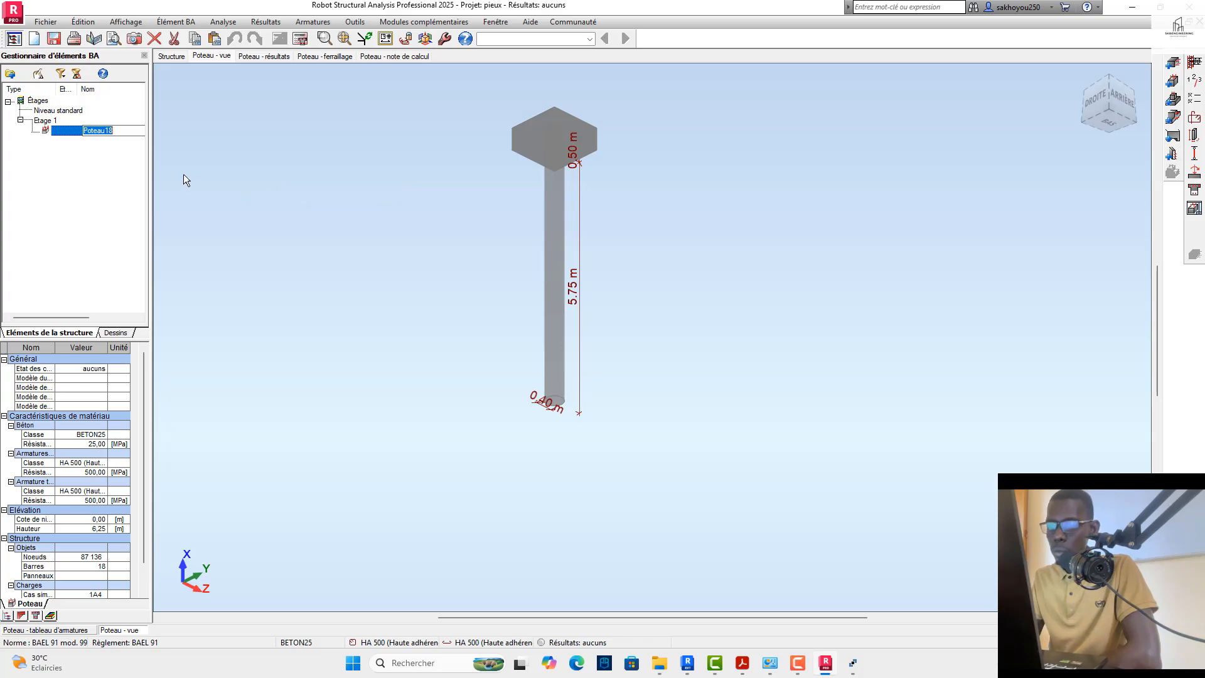
pyautogui.write('p')
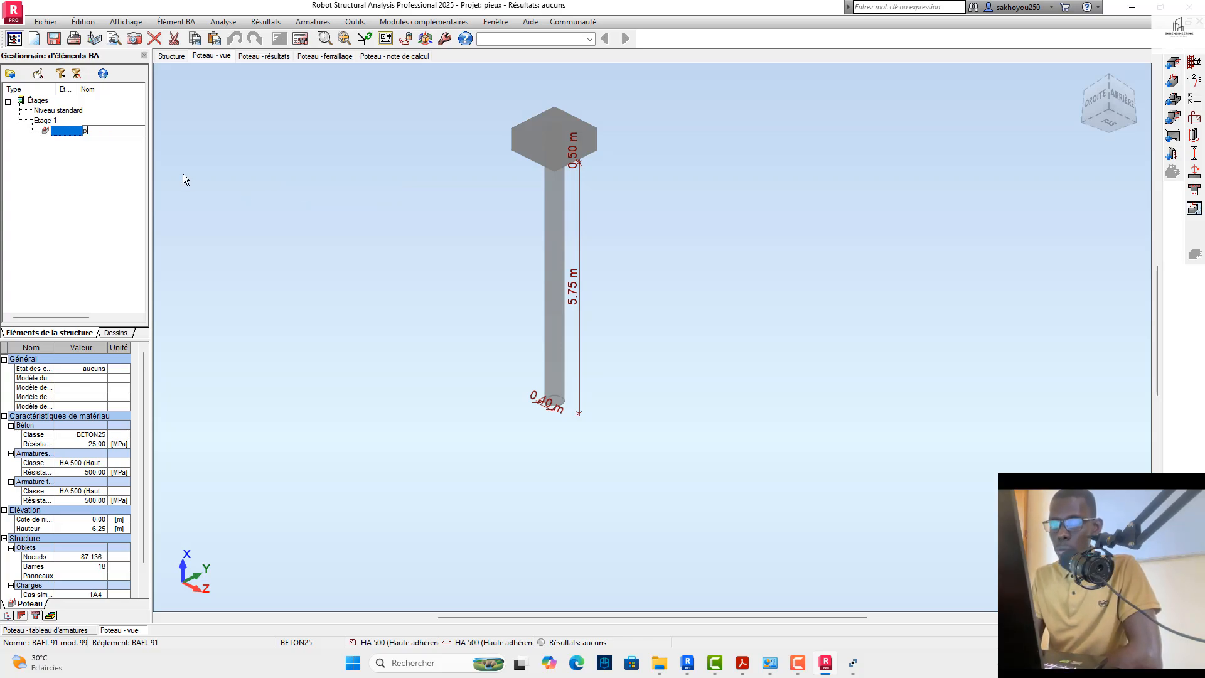
pyautogui.press('capslock')
pyautogui.press('BackSpace')
pyautogui.write('P')
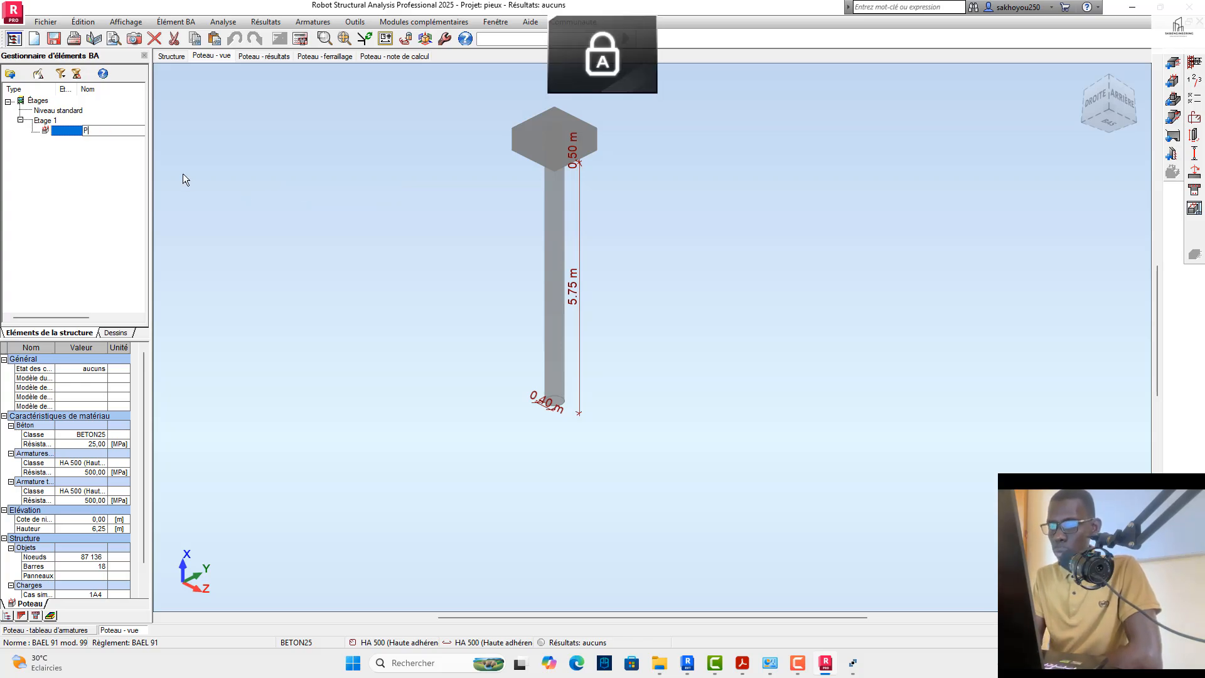
pyautogui.write('IE')
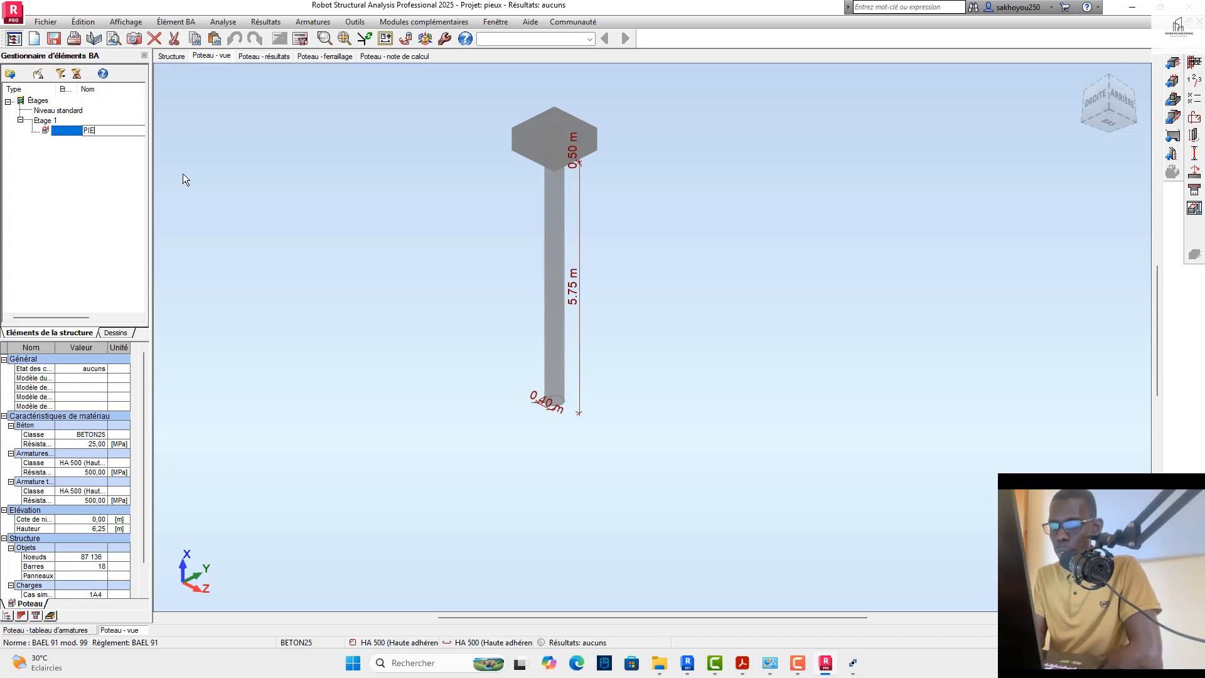
pyautogui.write('UX 1')
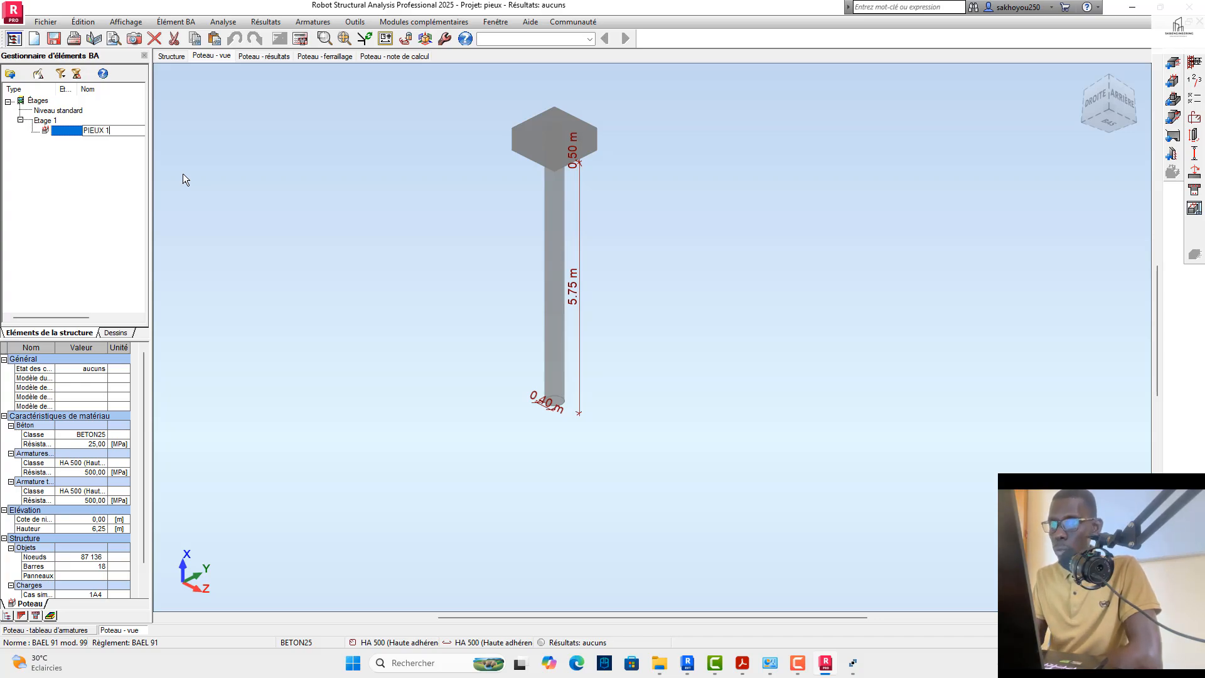
pyautogui.press('Return')
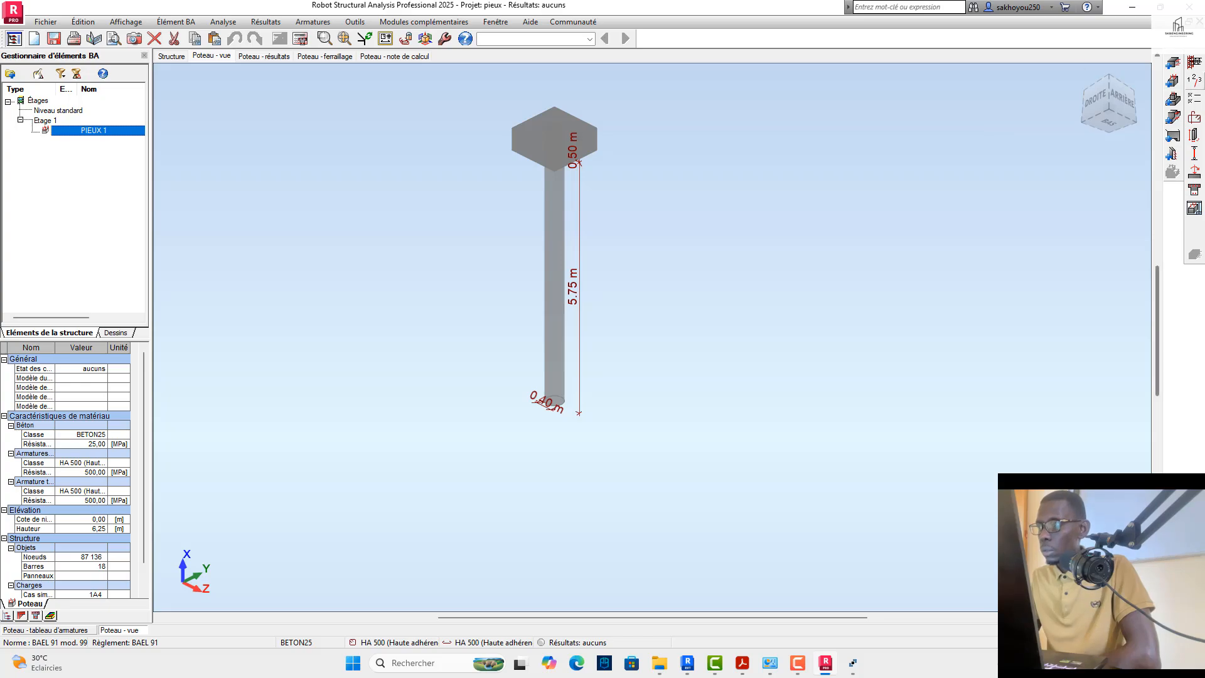
# Step: Set the cracking condition in the storey parameters of PIEUX 1 to préjudiciable
pyautogui.click(1195, 81)
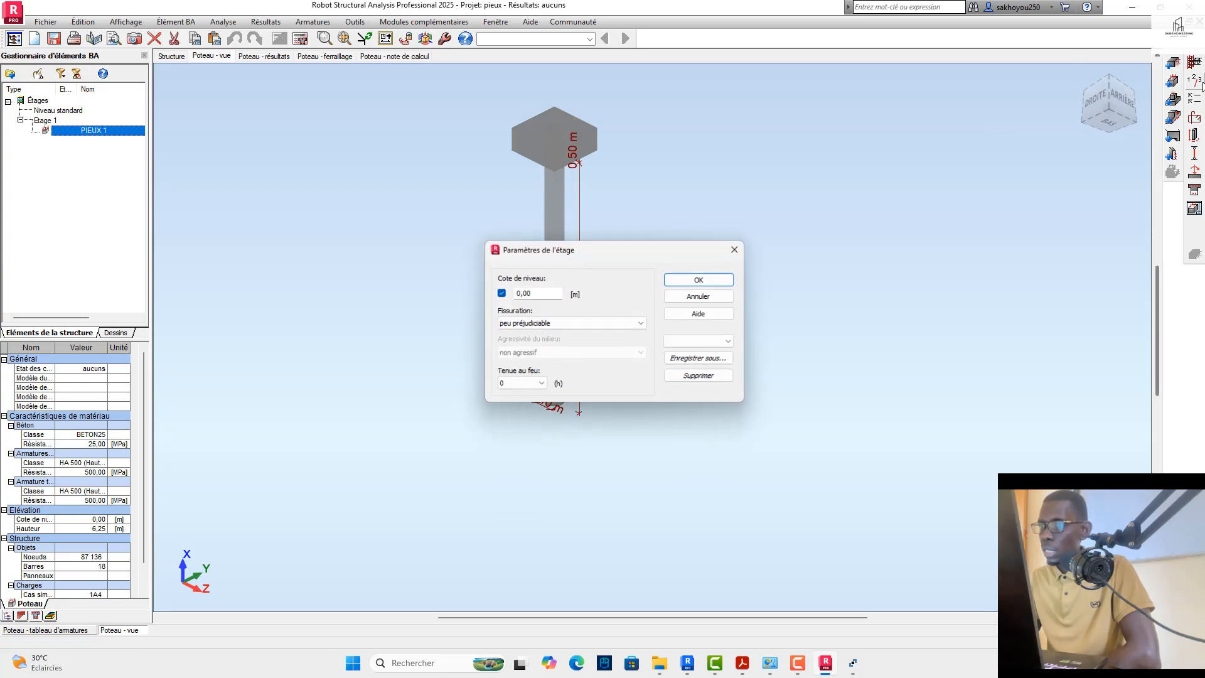
pyautogui.click(563, 322)
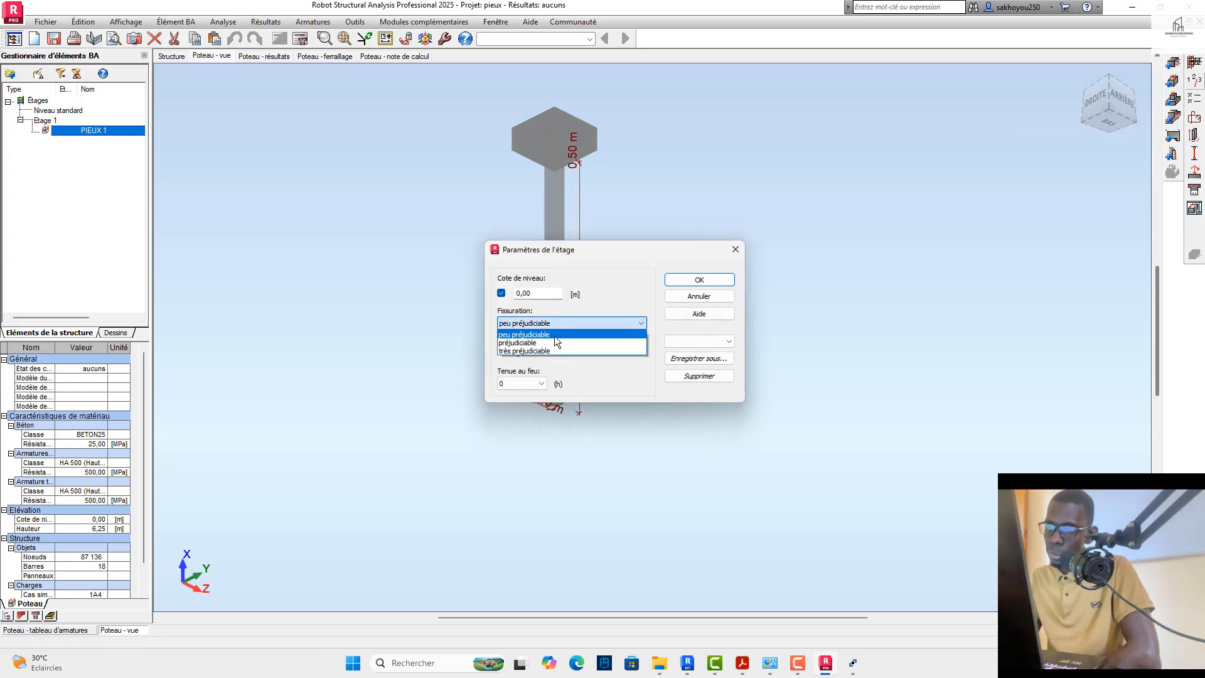
pyautogui.click(552, 343)
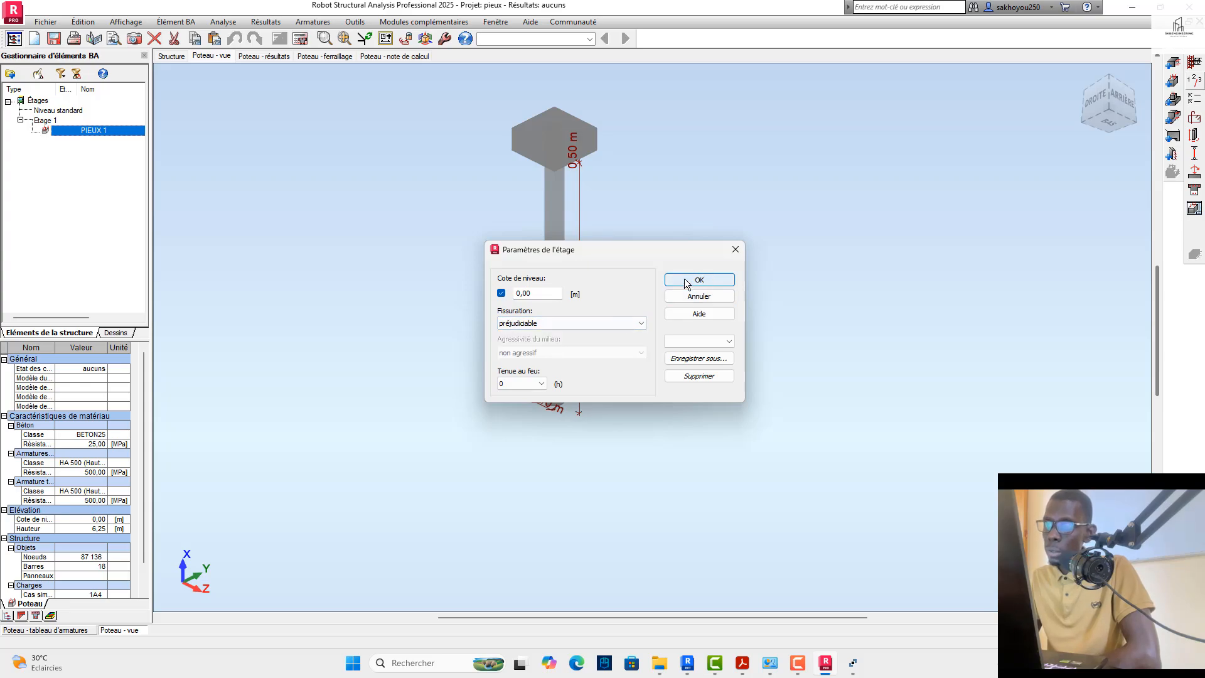
pyautogui.click(688, 280)
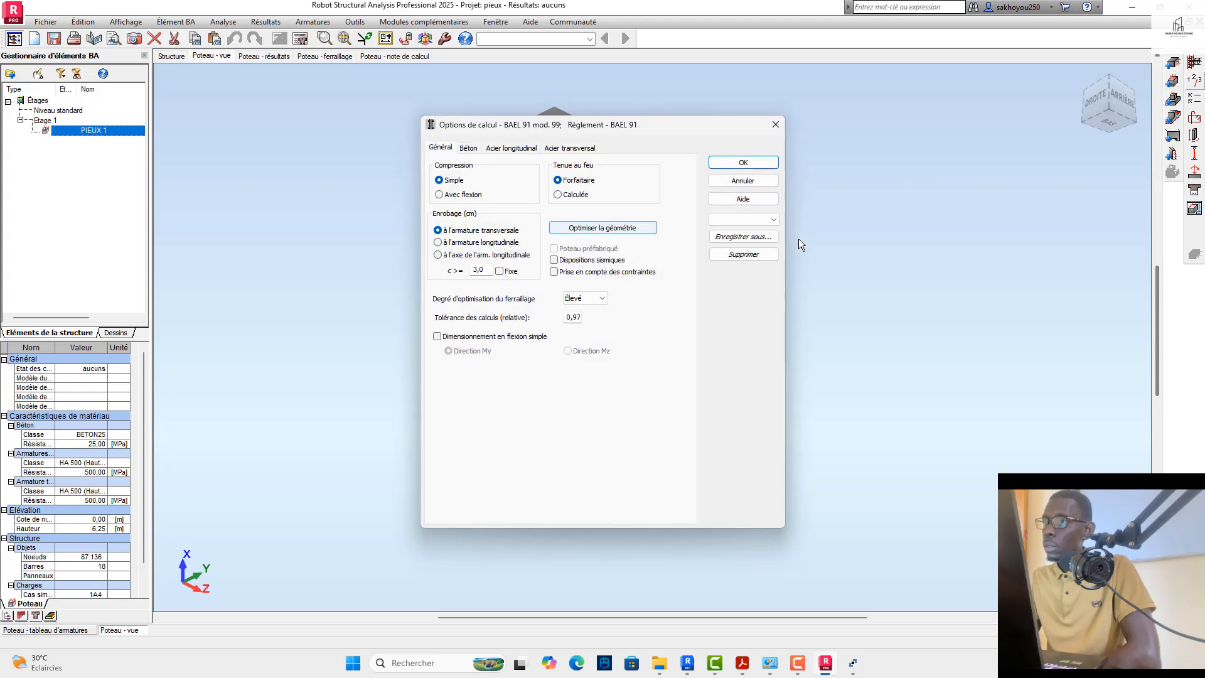
# Step: Apply the saved surname preset to the BAEL 91 calculation options of PIEUX 1
pyautogui.click(764, 230)
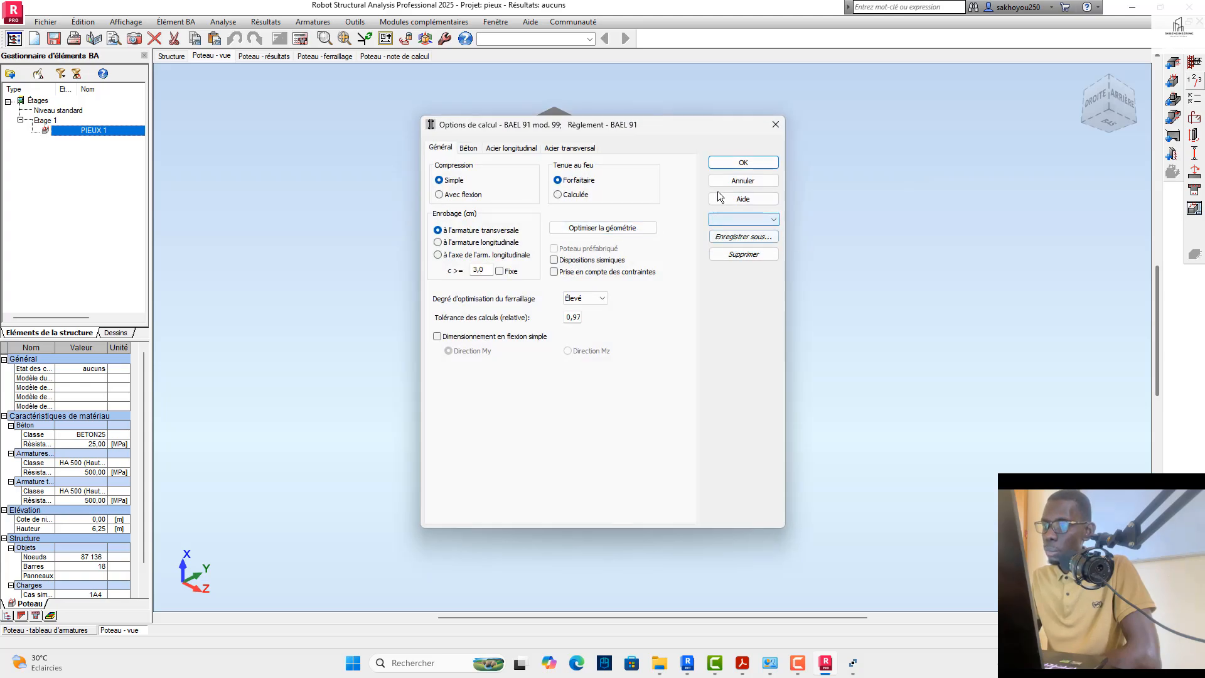
pyautogui.click(727, 220)
pyautogui.click(727, 231)
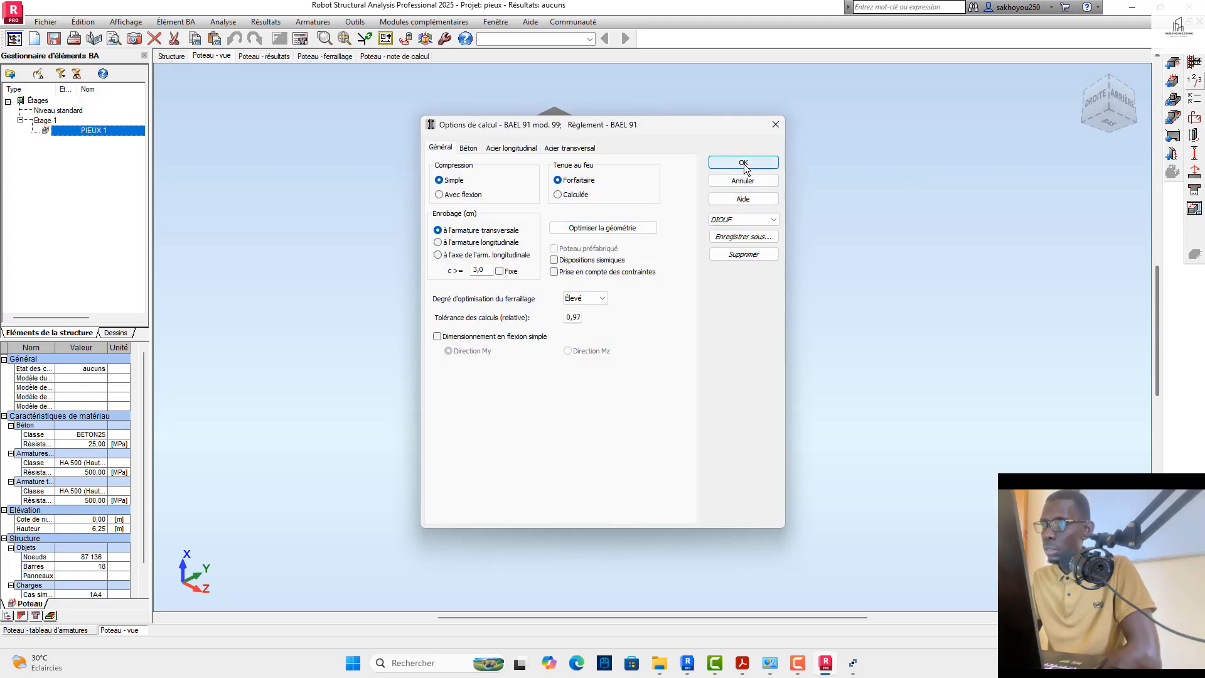
pyautogui.click(743, 162)
# Step: Load the saved surname preset for the reinforcement pattern and set the corner bar diameter to Auto
pyautogui.click(1195, 120)
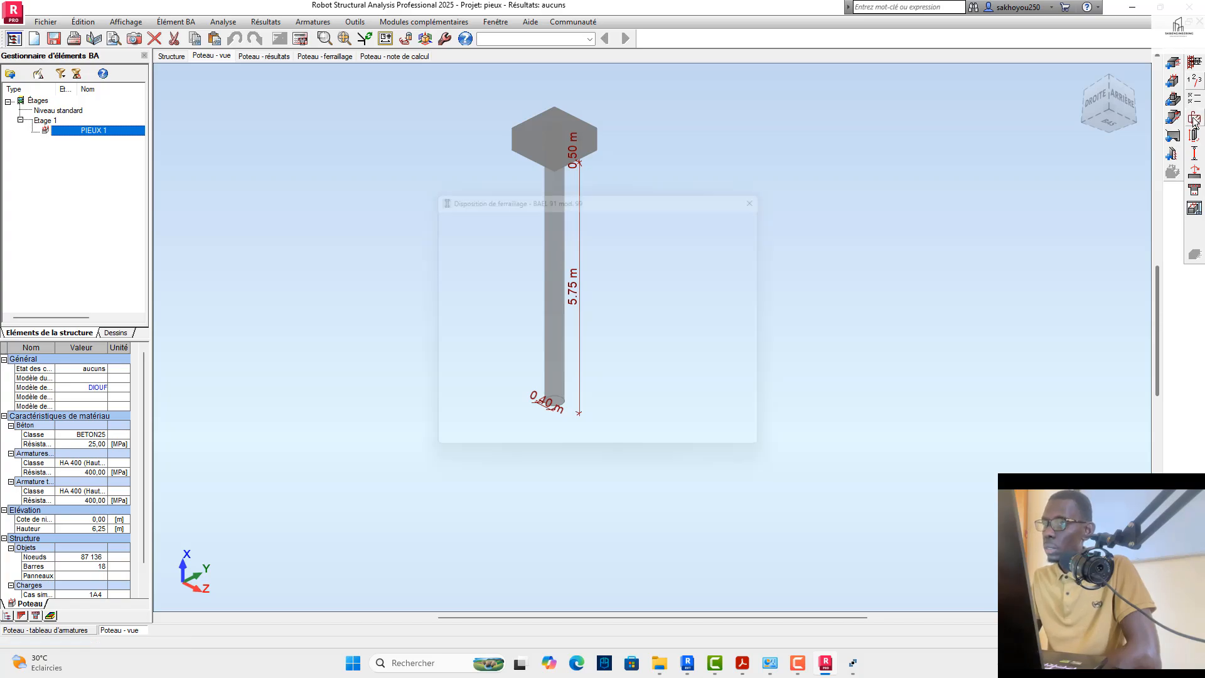
pyautogui.click(730, 284)
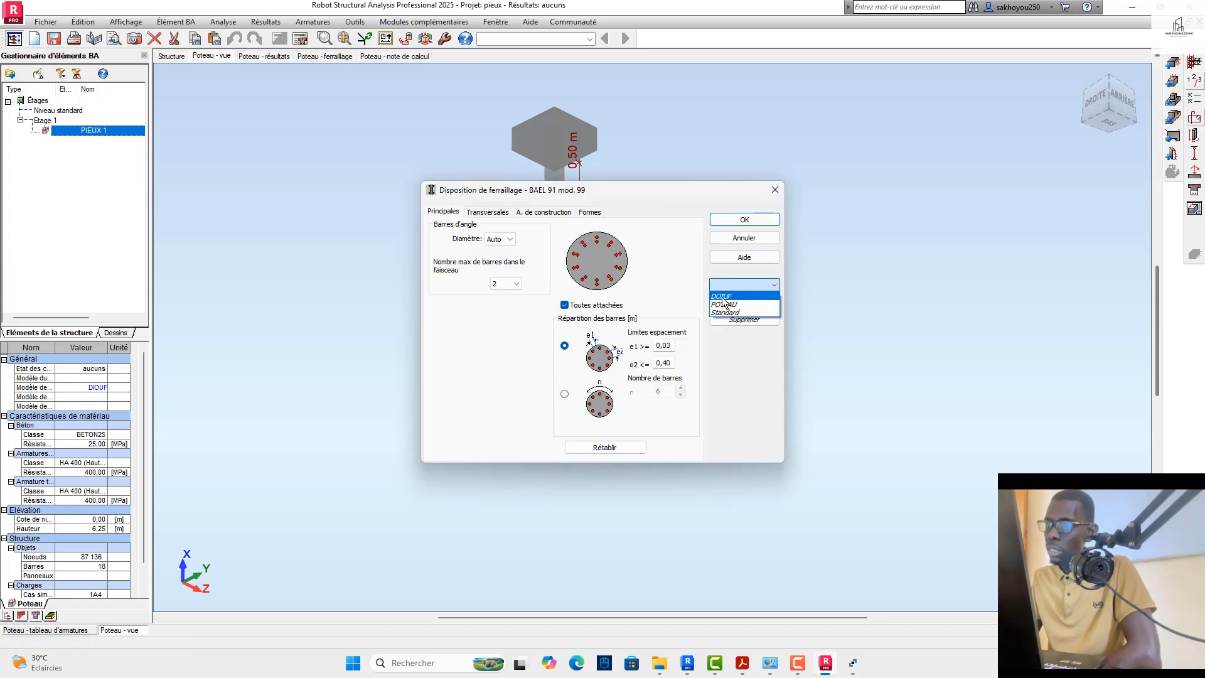
pyautogui.click(722, 296)
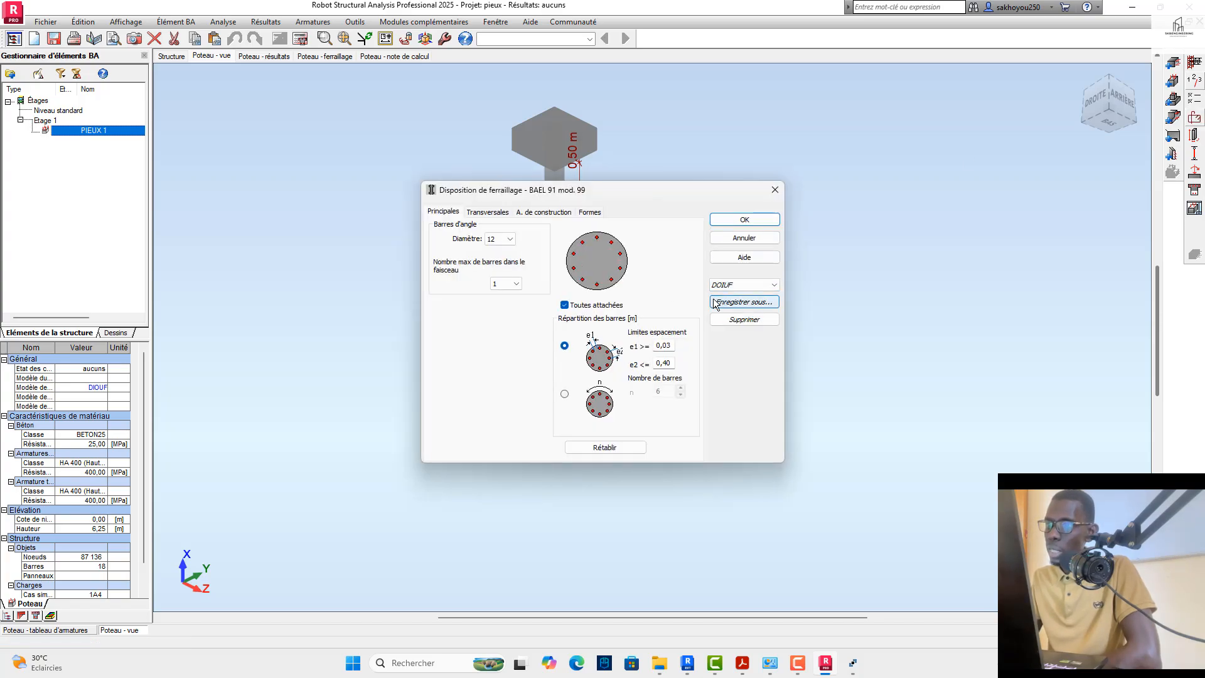
pyautogui.click(510, 239)
pyautogui.click(499, 248)
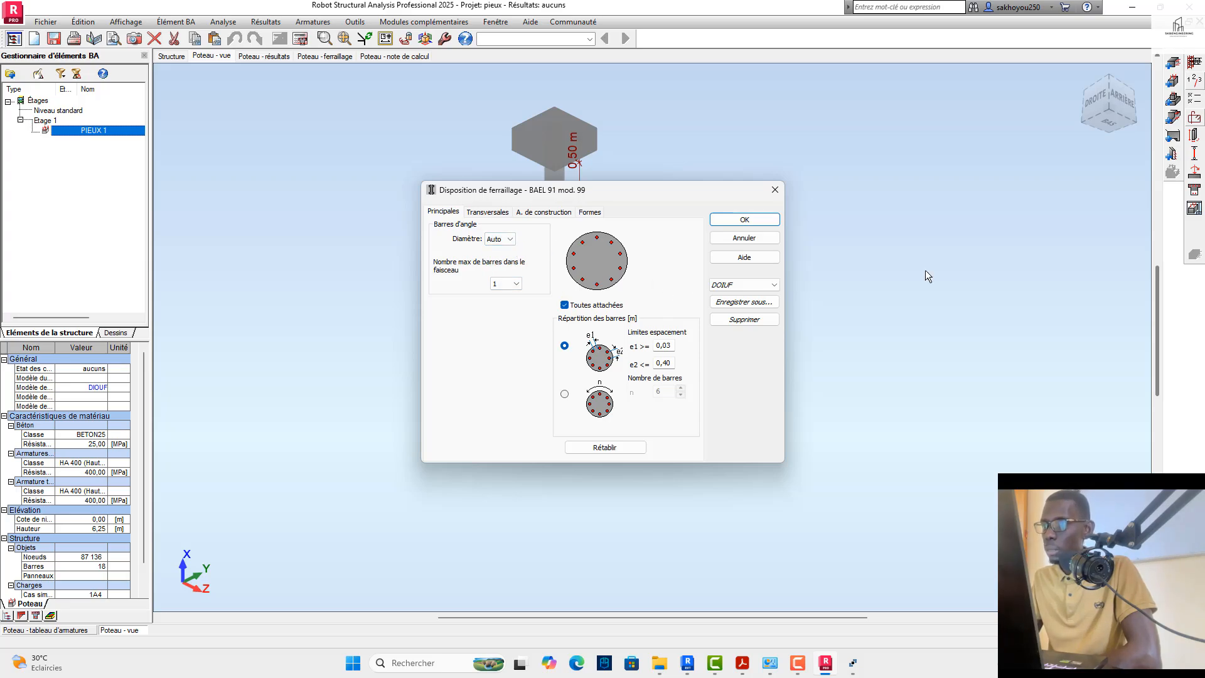
pyautogui.click(745, 219)
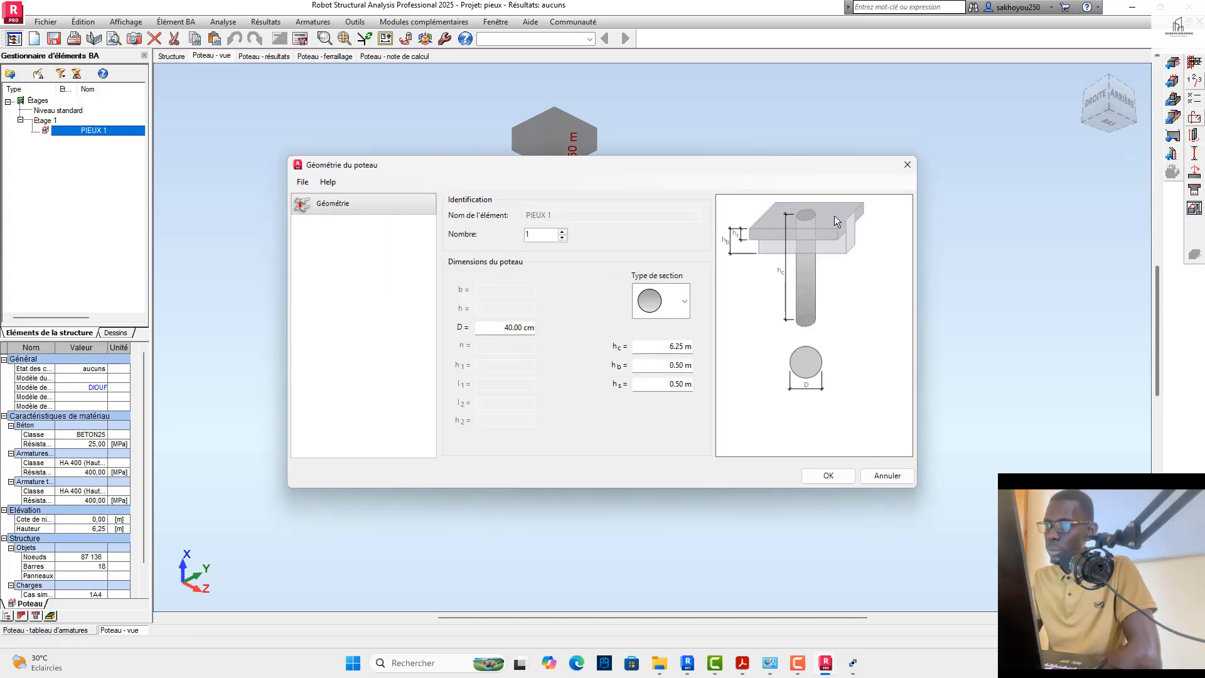
# Step: Close the column geometry settings and apply the saved surname preset to the buckling model of PIEUX 1
pyautogui.click(906, 167)
pyautogui.click(1192, 162)
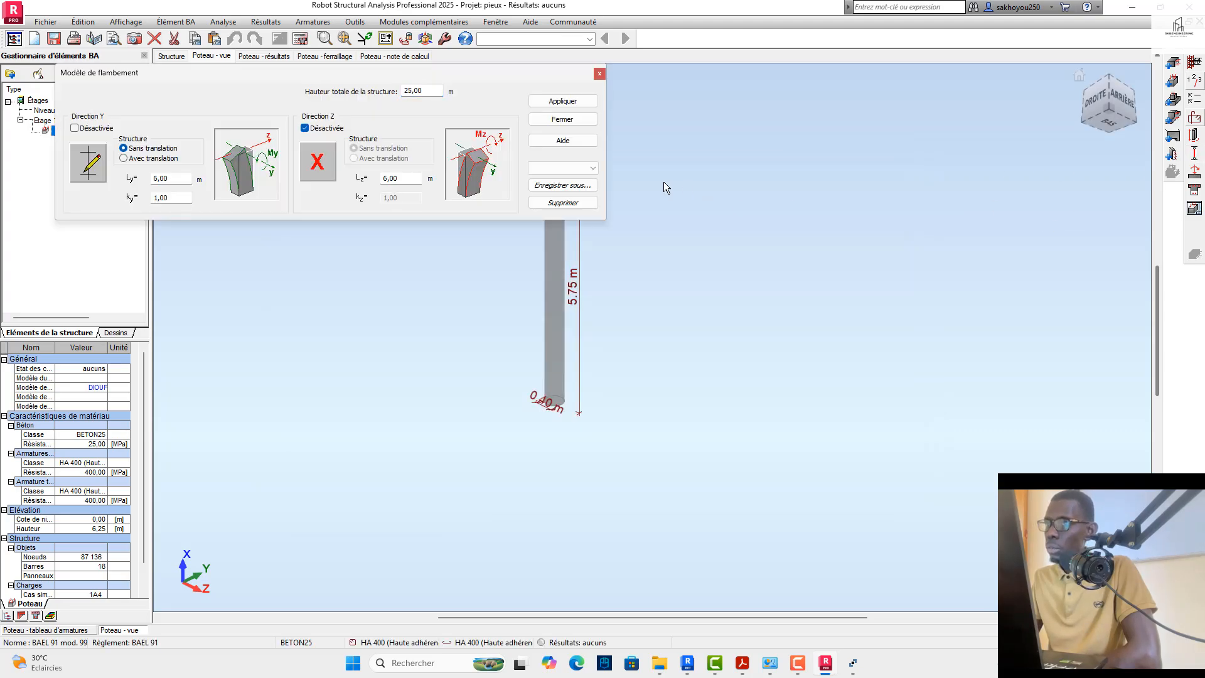
pyautogui.click(563, 167)
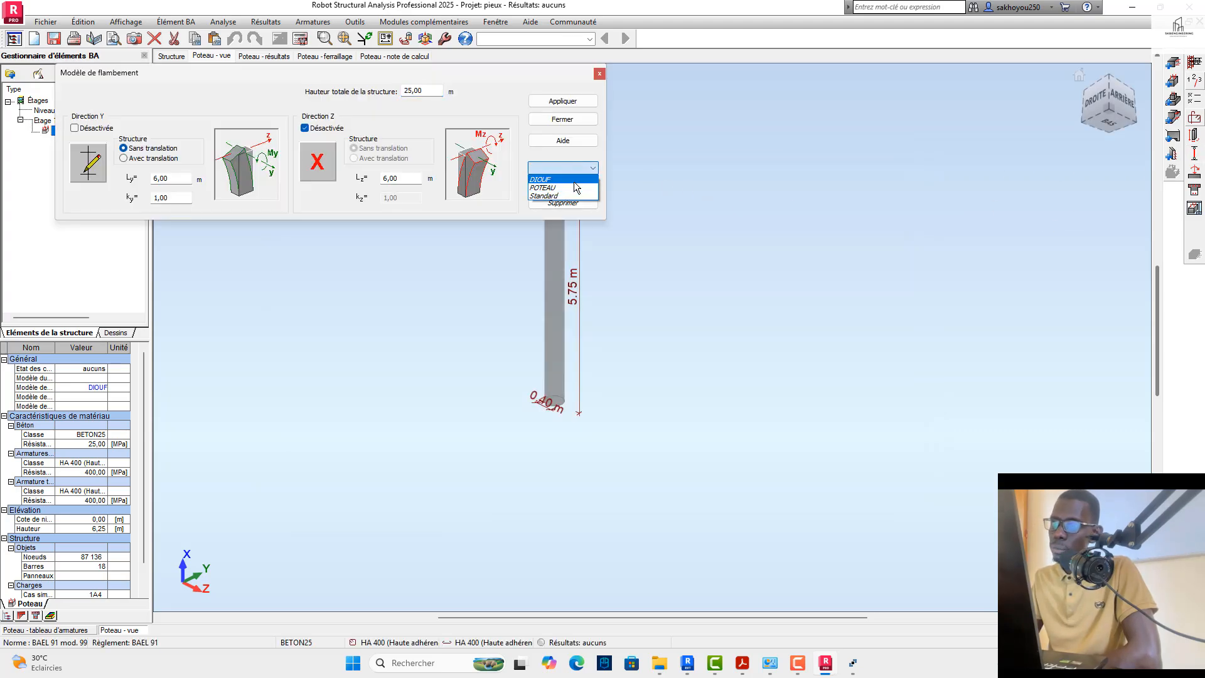
pyautogui.click(561, 179)
pyautogui.click(563, 101)
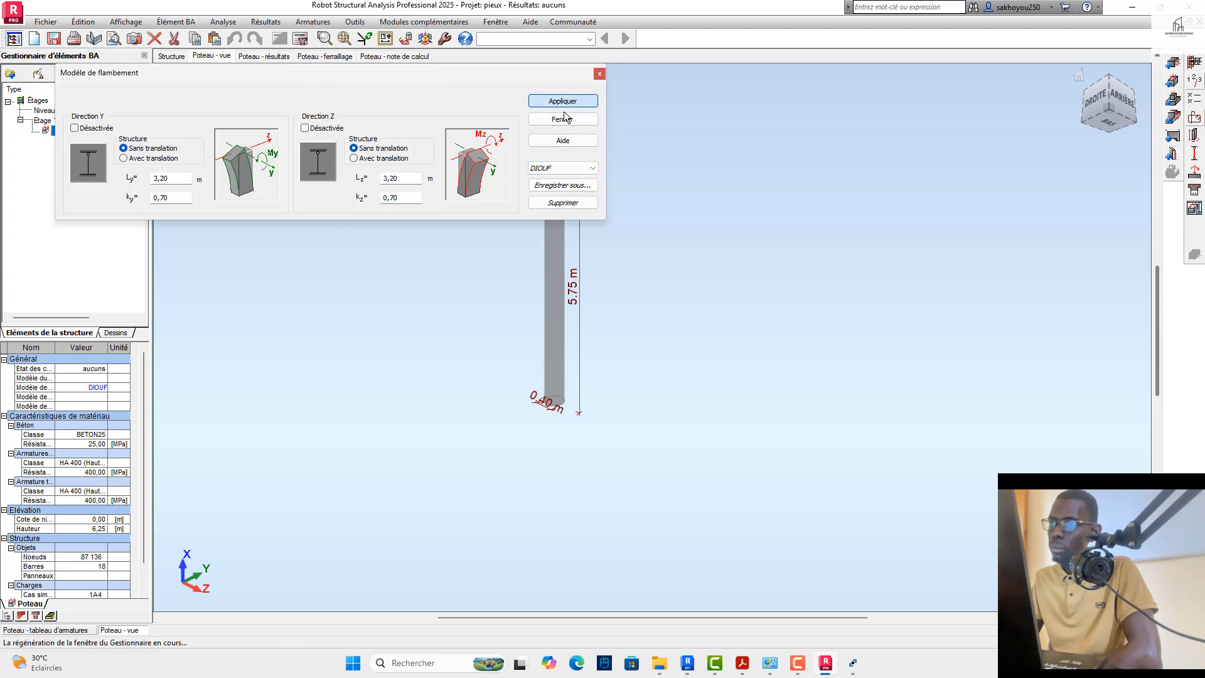
pyautogui.click(563, 119)
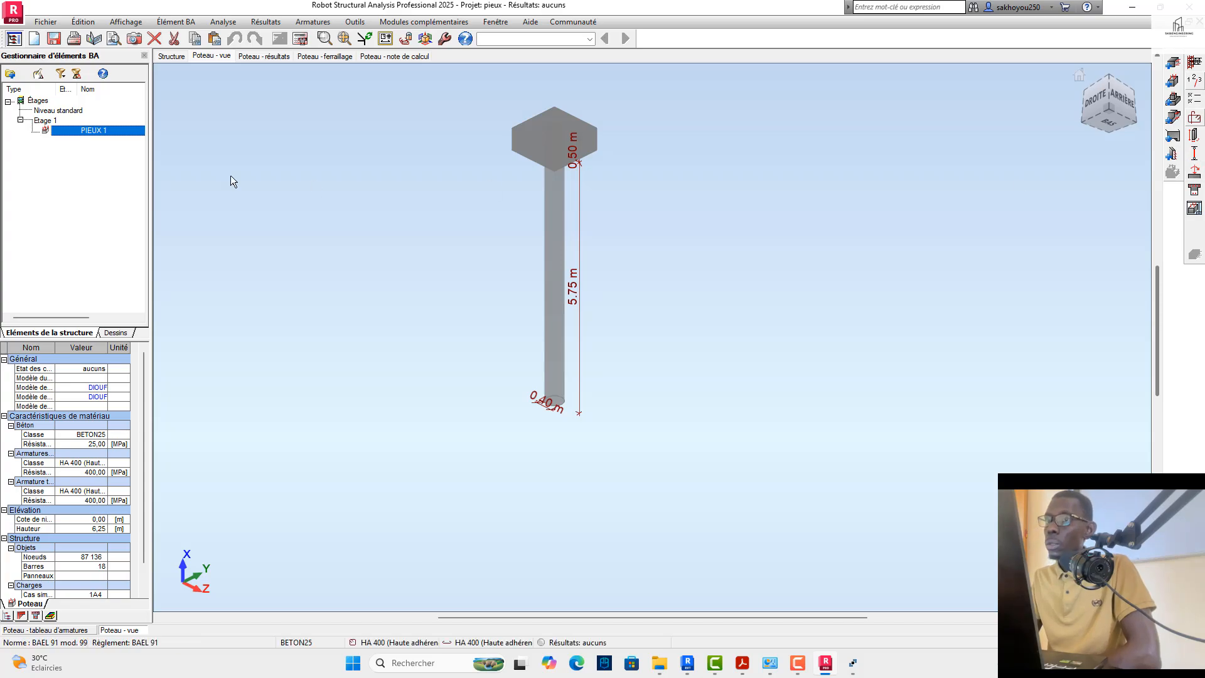
# Step: Calculate the reinforcement of PIEUX 1 with drawing generation enabled, and dismiss the calculation messages
pyautogui.scroll(-2, 565, 279)
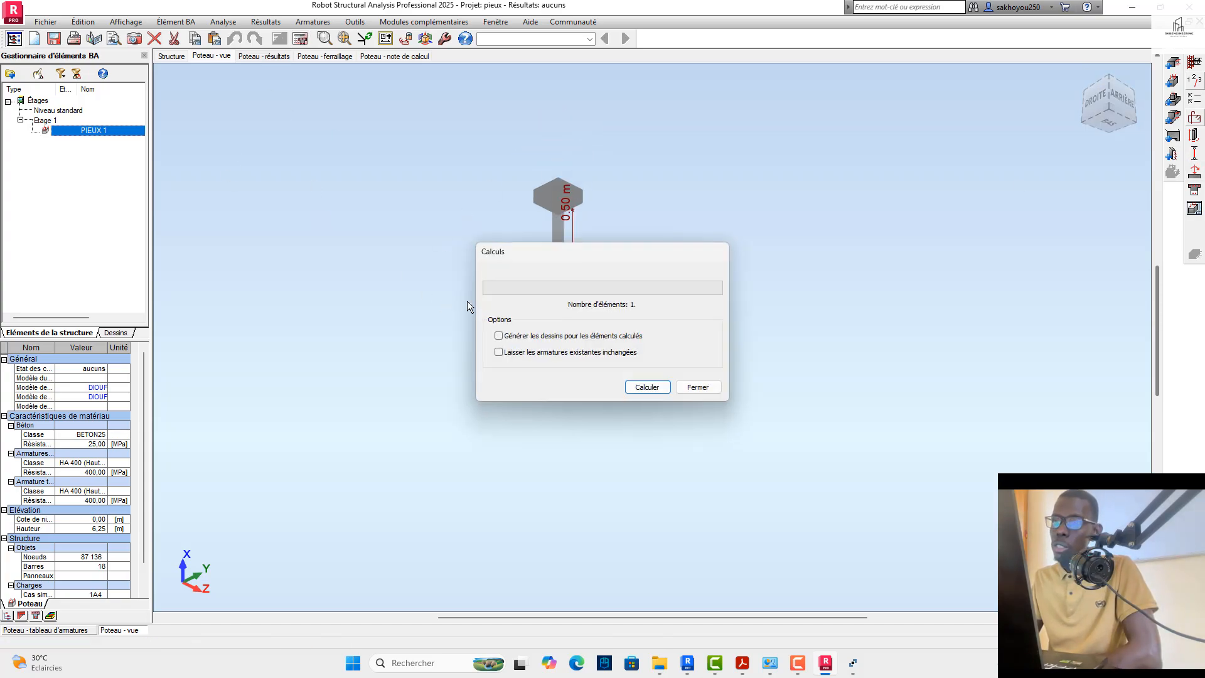
pyautogui.click(646, 387)
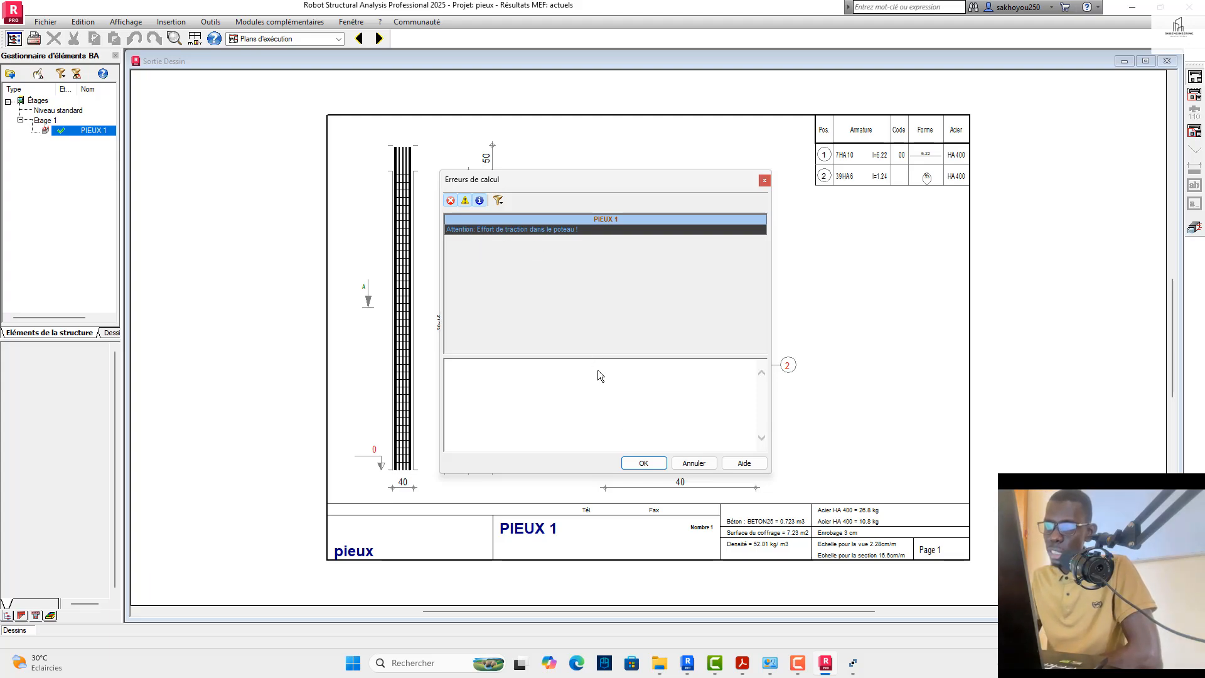
pyautogui.click(640, 463)
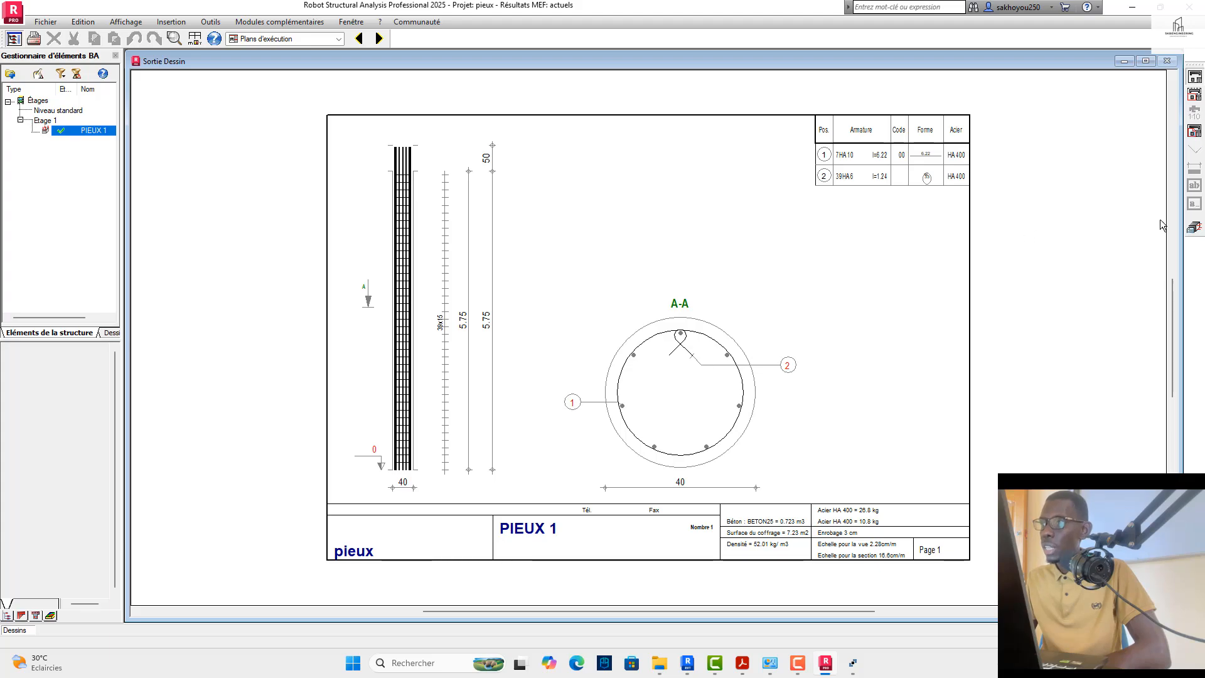
# Step: Leave the execution drawing and examine the 3D reinforcement cage of PIEUX 1 from several angles alongside its bar table
pyautogui.click(1194, 227)
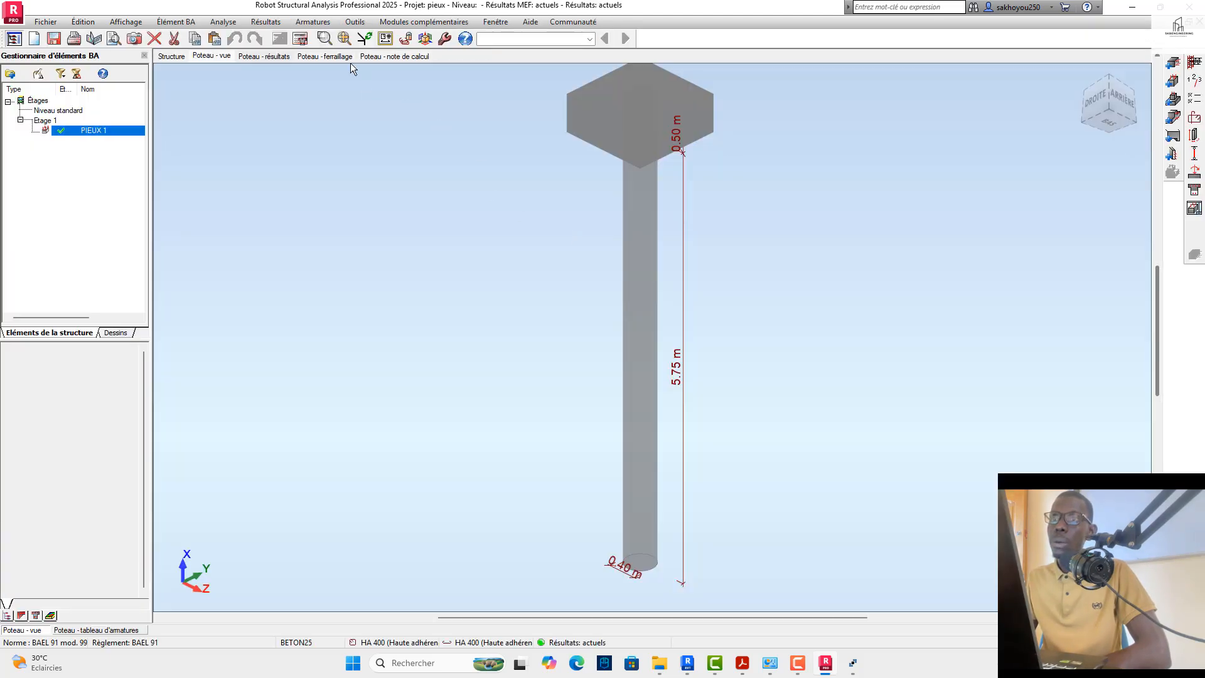
pyautogui.click(345, 58)
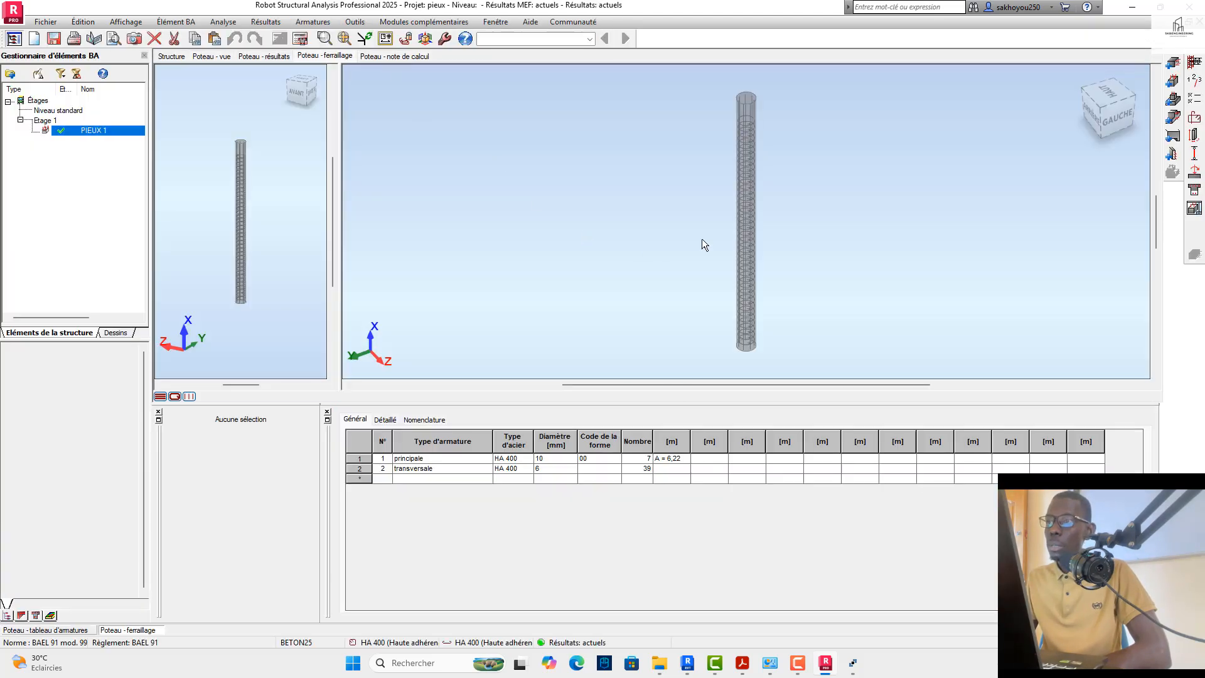
pyautogui.scroll(3, 761, 166)
pyautogui.moveTo(1096, 98)
pyautogui.mouseDown()
pyautogui.moveTo(1108, 77)
pyautogui.moveTo(1075, 137)
pyautogui.moveTo(1110, 112)
pyautogui.mouseUp()
pyautogui.click(1090, 88)
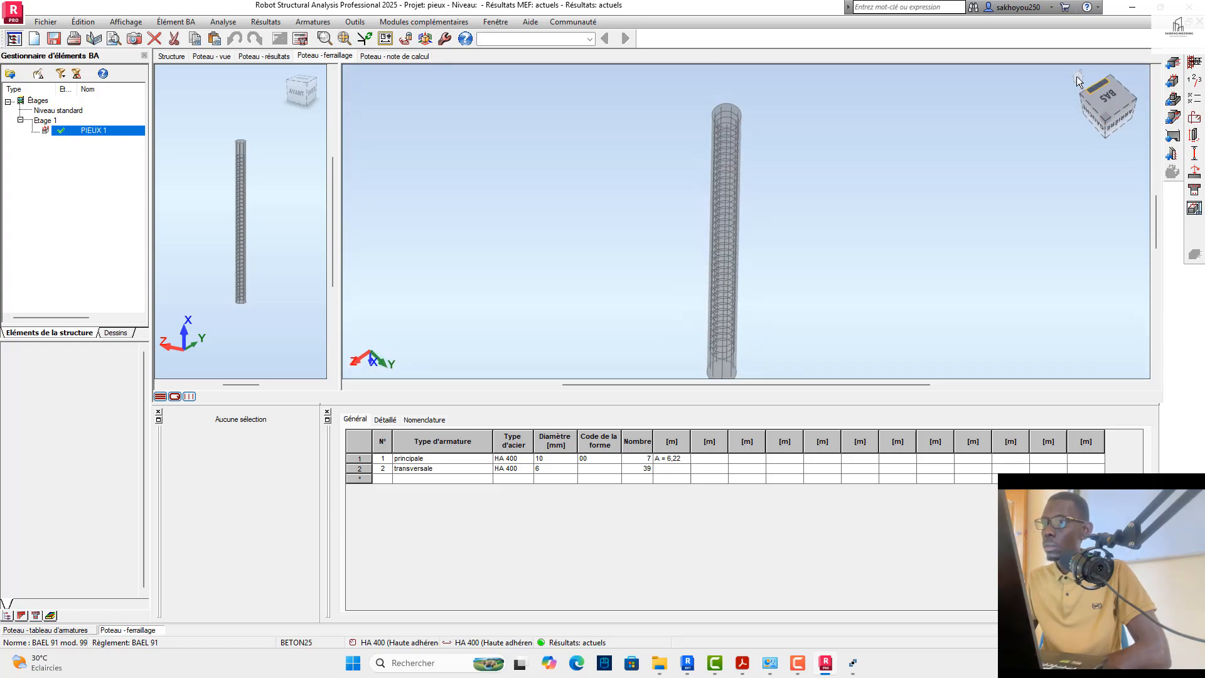
pyautogui.scroll(5, 718, 232)
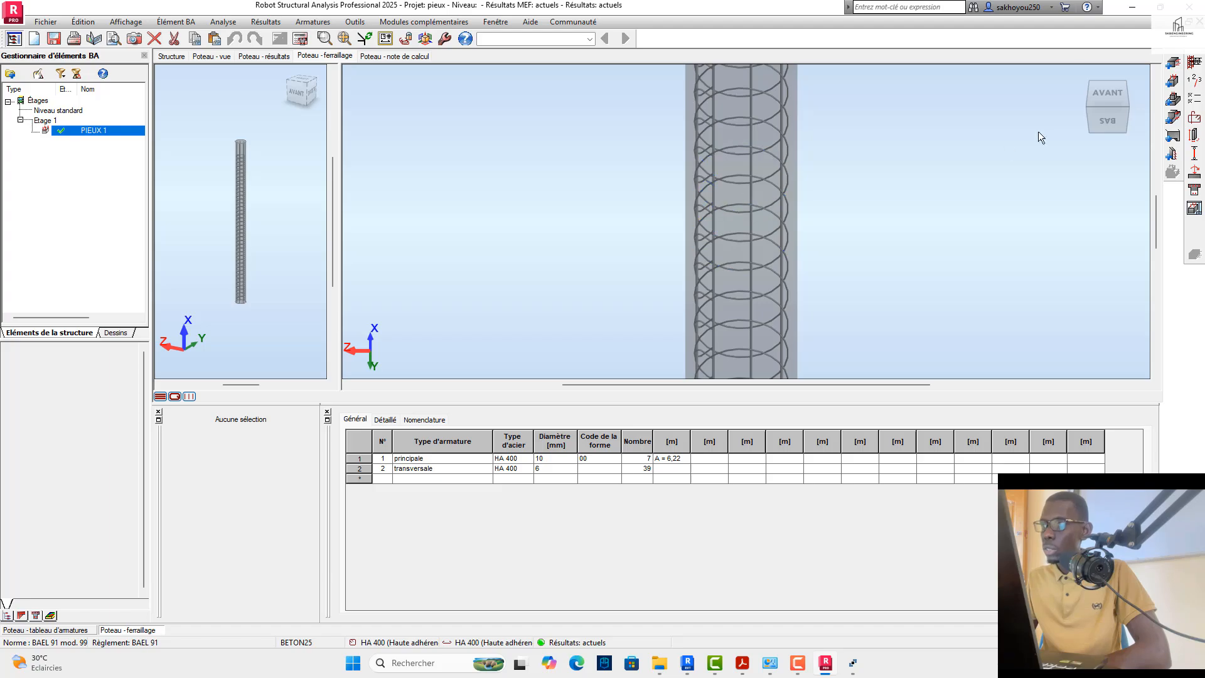
pyautogui.moveTo(1101, 103); pyautogui.dragTo(1150, 132)
pyautogui.scroll(-5, 761, 224)
pyautogui.scroll(-5, 756, 225)
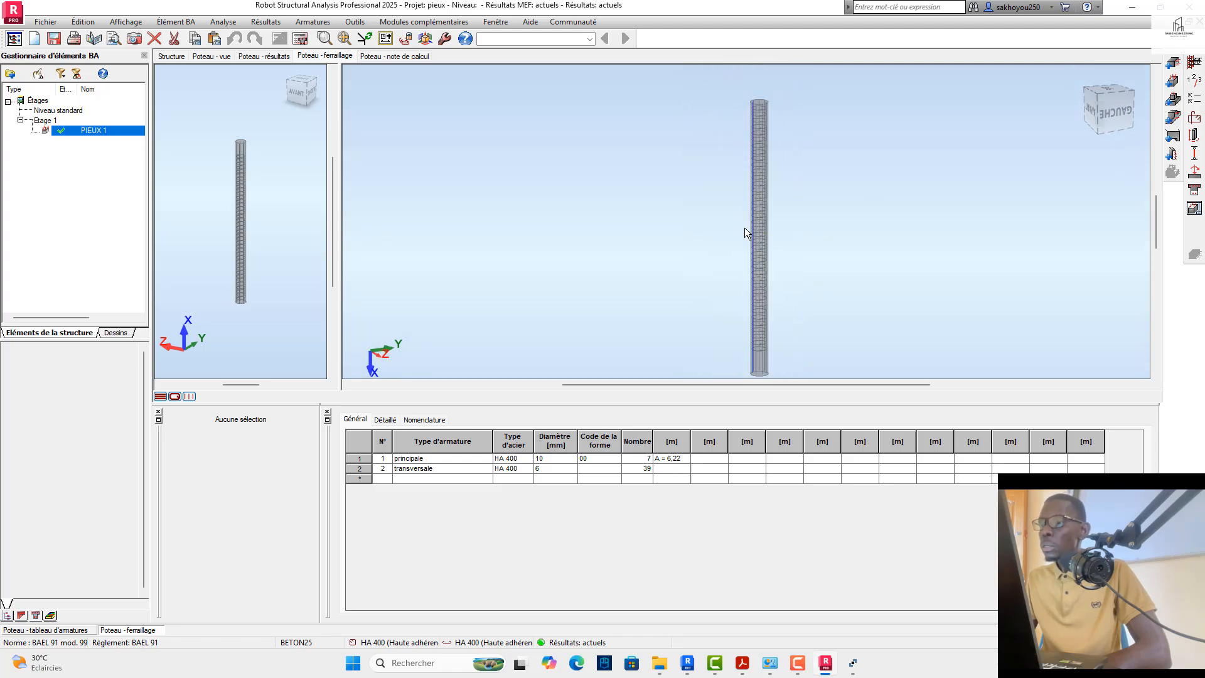
# Step: Return to the Géométrie layout of the structure and examine the moment diagram at the head of pile 18
pyautogui.click(587, 40)
pyautogui.click(553, 53)
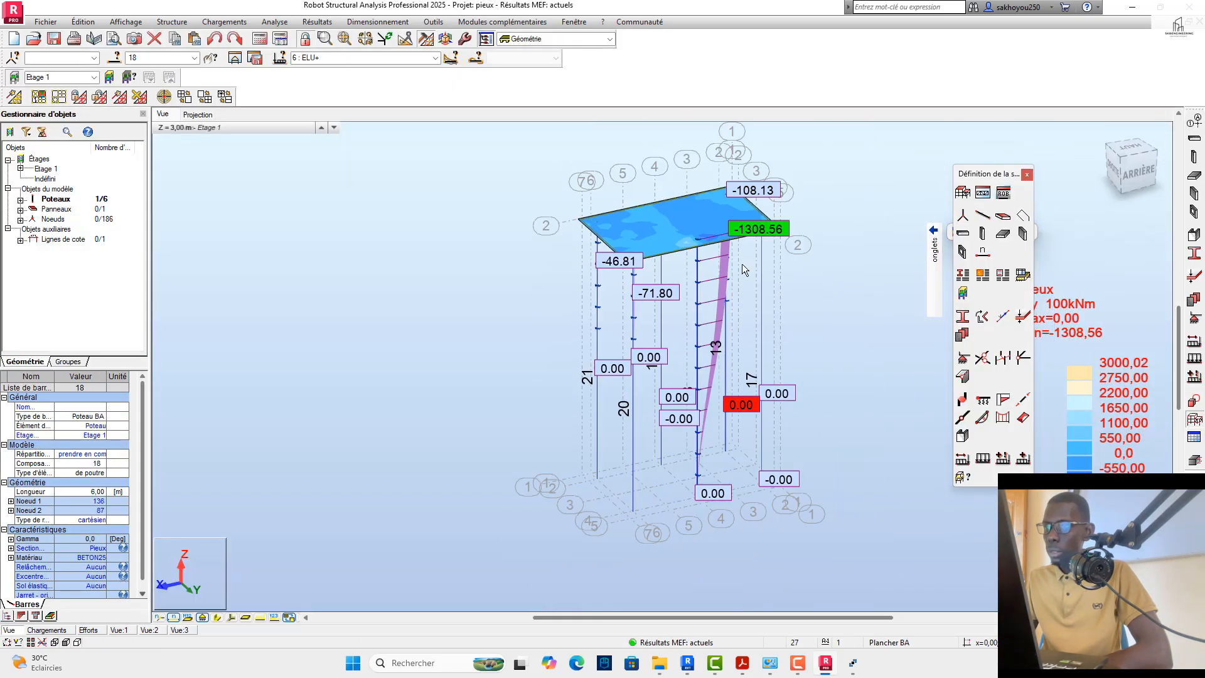
pyautogui.scroll(2, 744, 232)
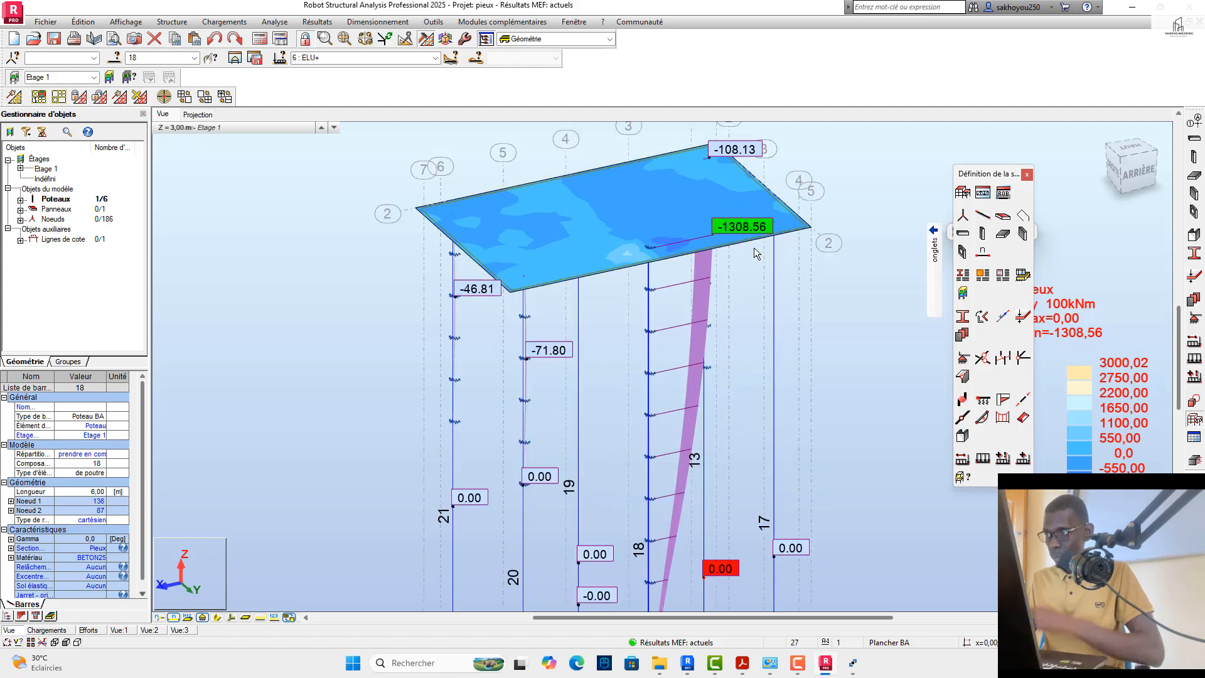
pyautogui.click(1125, 157)
pyautogui.click(1110, 145)
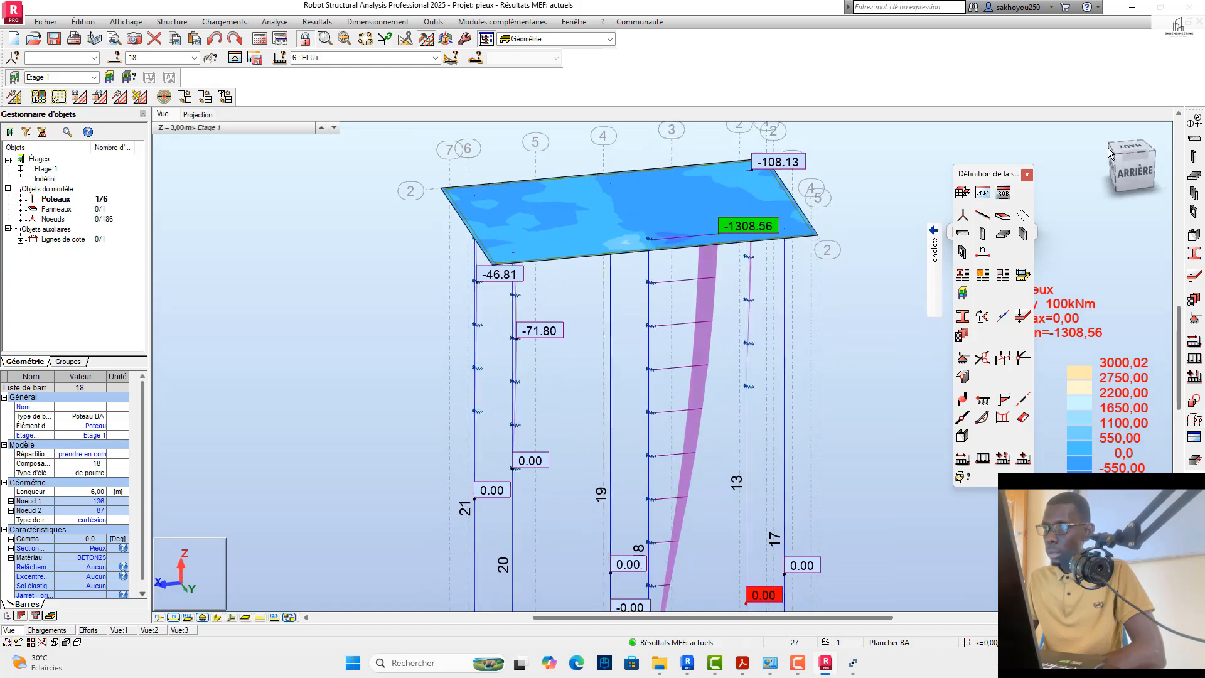
# Step: Select pile 17 in the structural model and open its real reinforcement design
pyautogui.scroll(-1, 493, 292)
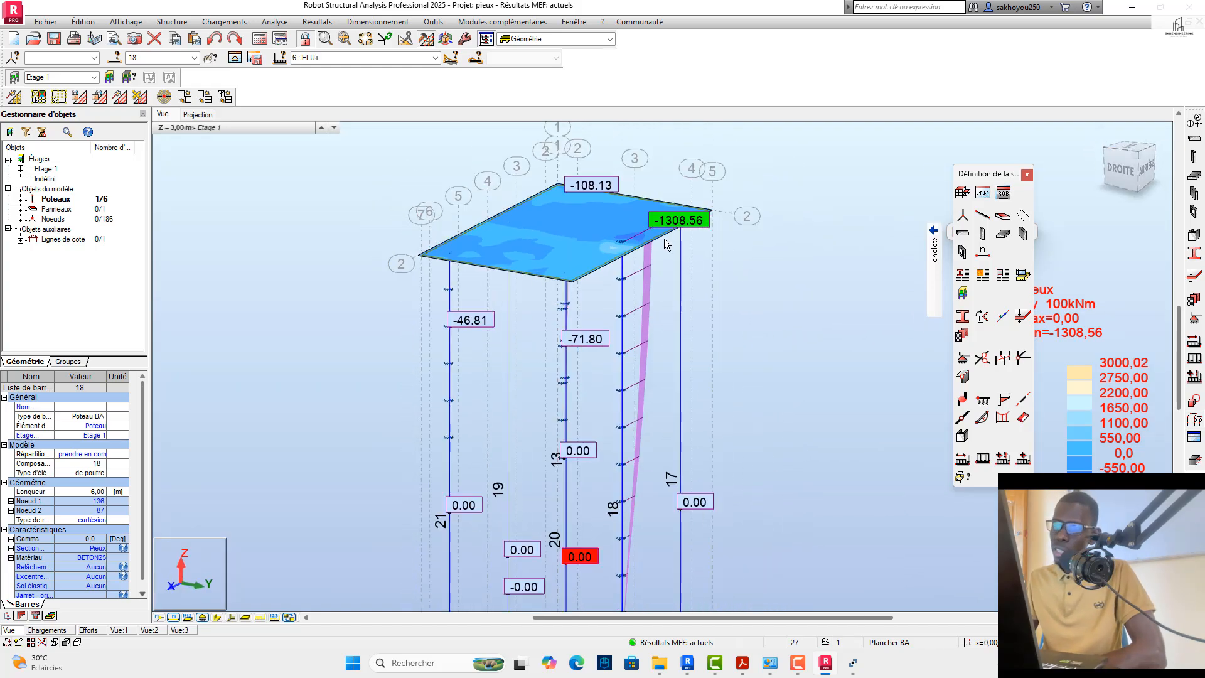
pyautogui.scroll(-2, 664, 239)
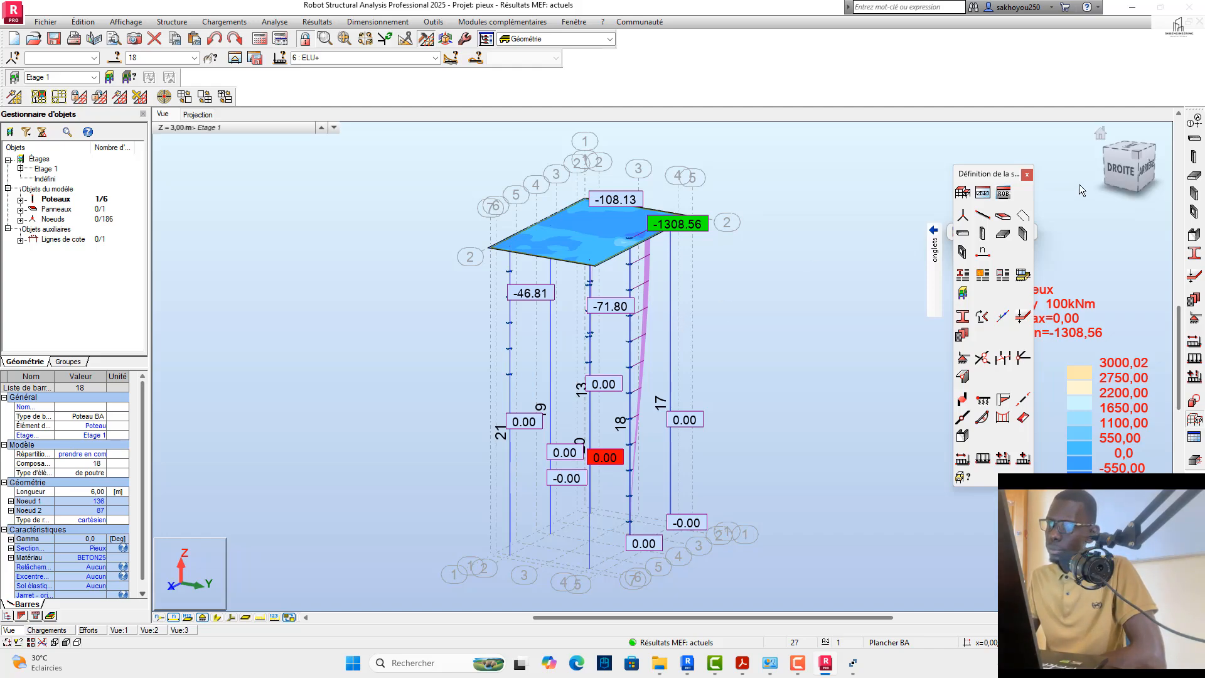
pyautogui.moveTo(1119, 168); pyautogui.dragTo(1081, 164)
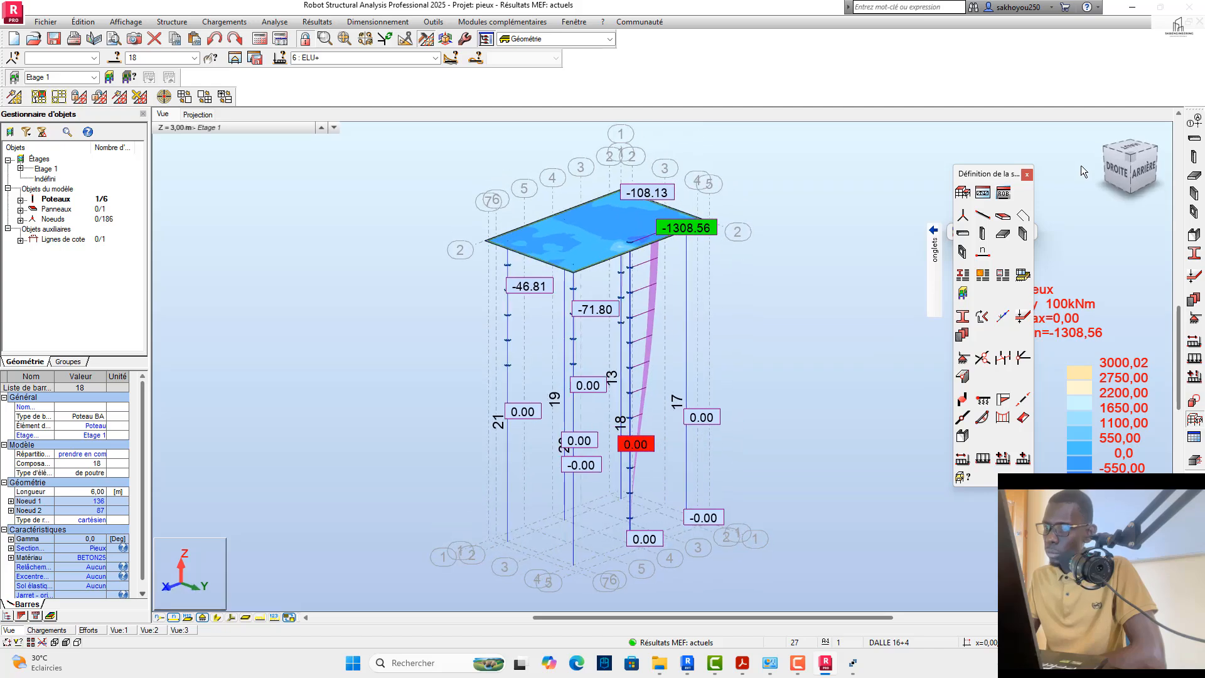
pyautogui.scroll(1, 700, 307)
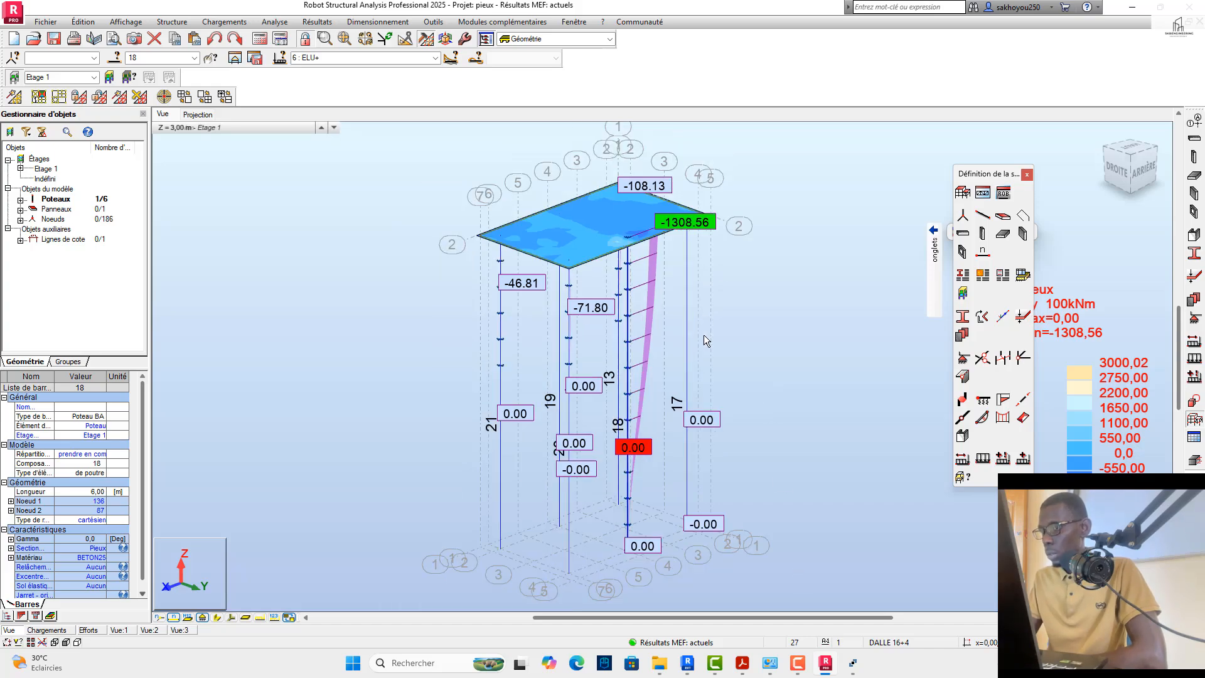
pyautogui.scroll(5, 707, 341)
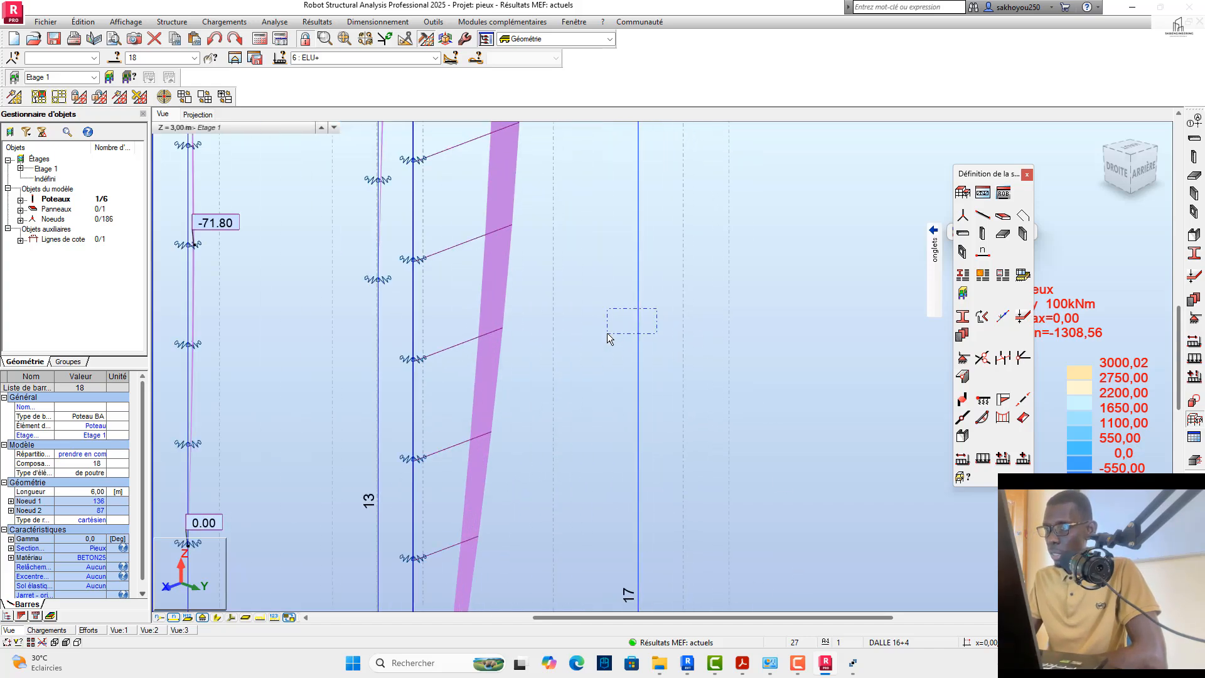
pyautogui.moveTo(658, 308); pyautogui.dragTo(607, 332)
pyautogui.click(1190, 463)
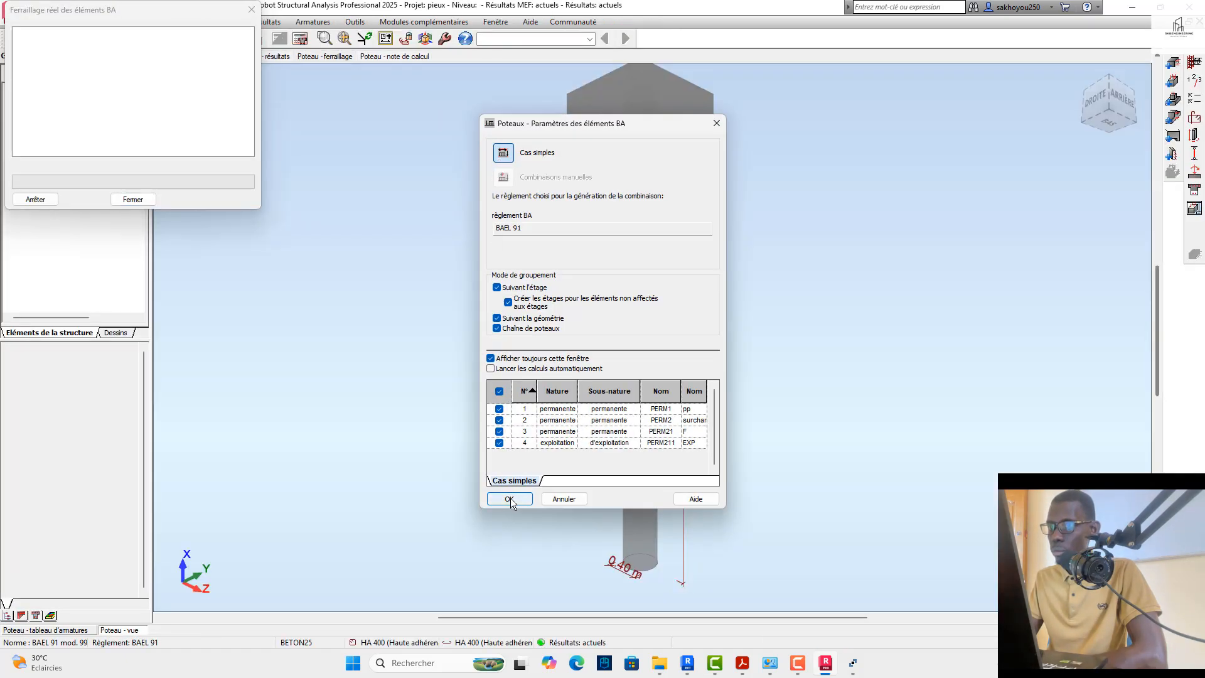
pyautogui.click(509, 499)
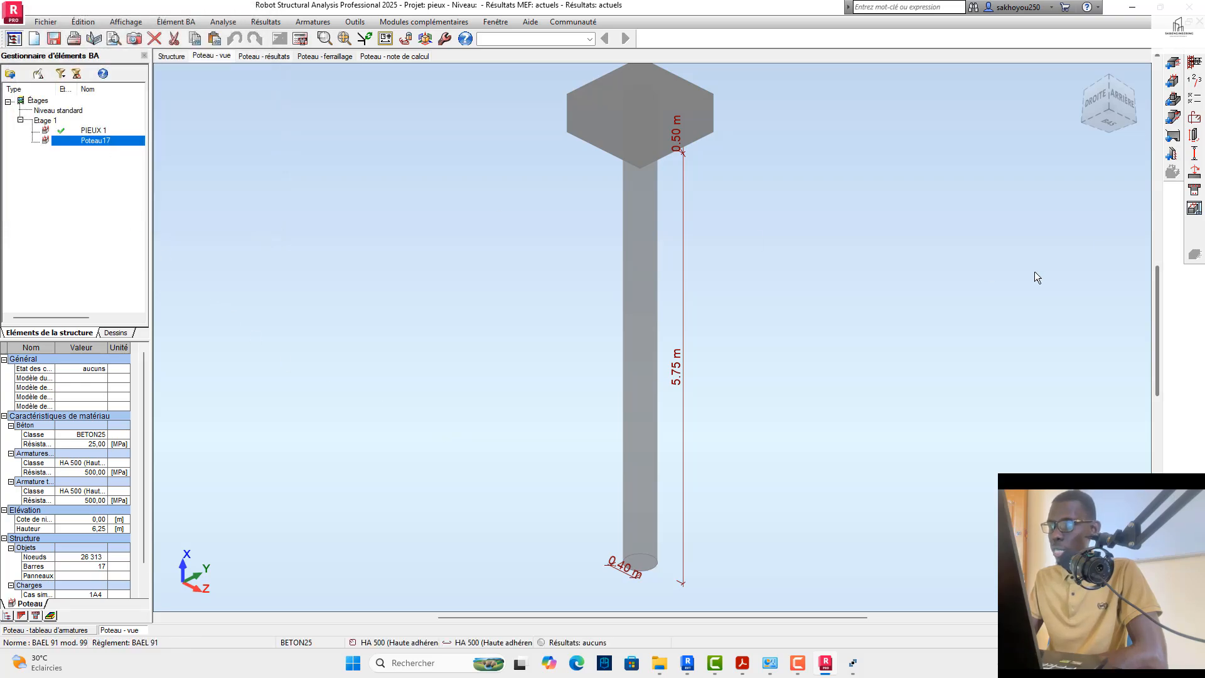
# Step: Apply the saved surname preset to both the calculation options and the reinforcement layout of Poteau17
pyautogui.click(1194, 98)
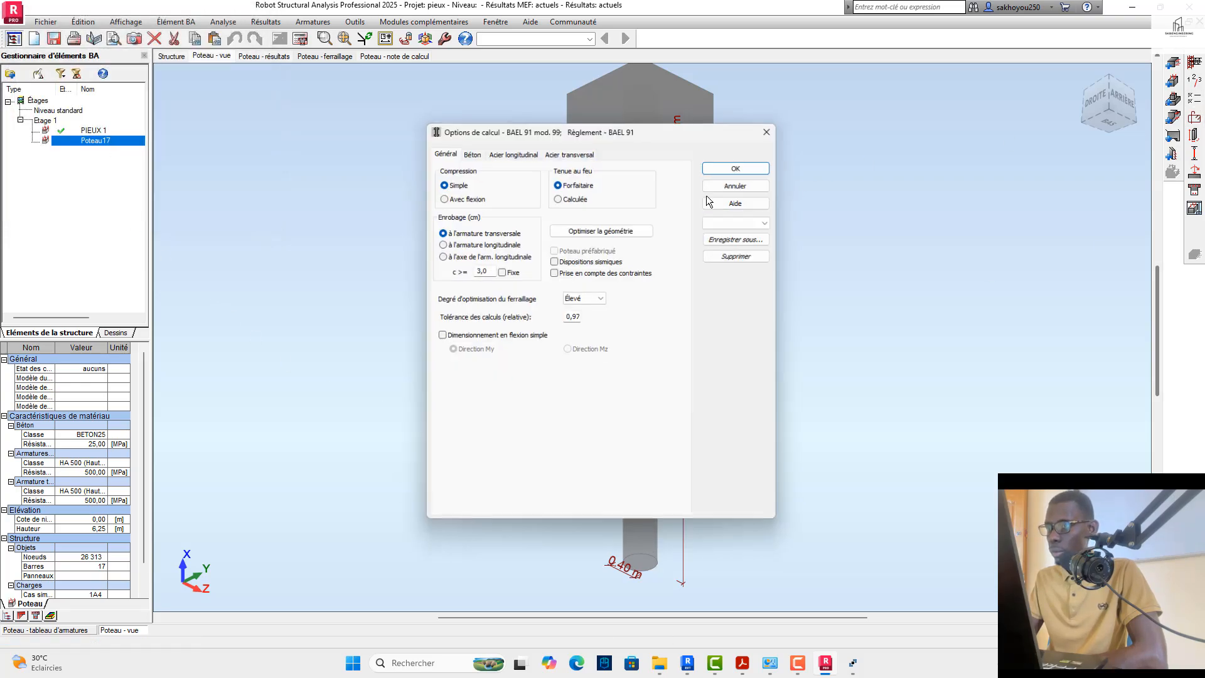
pyautogui.click(772, 219)
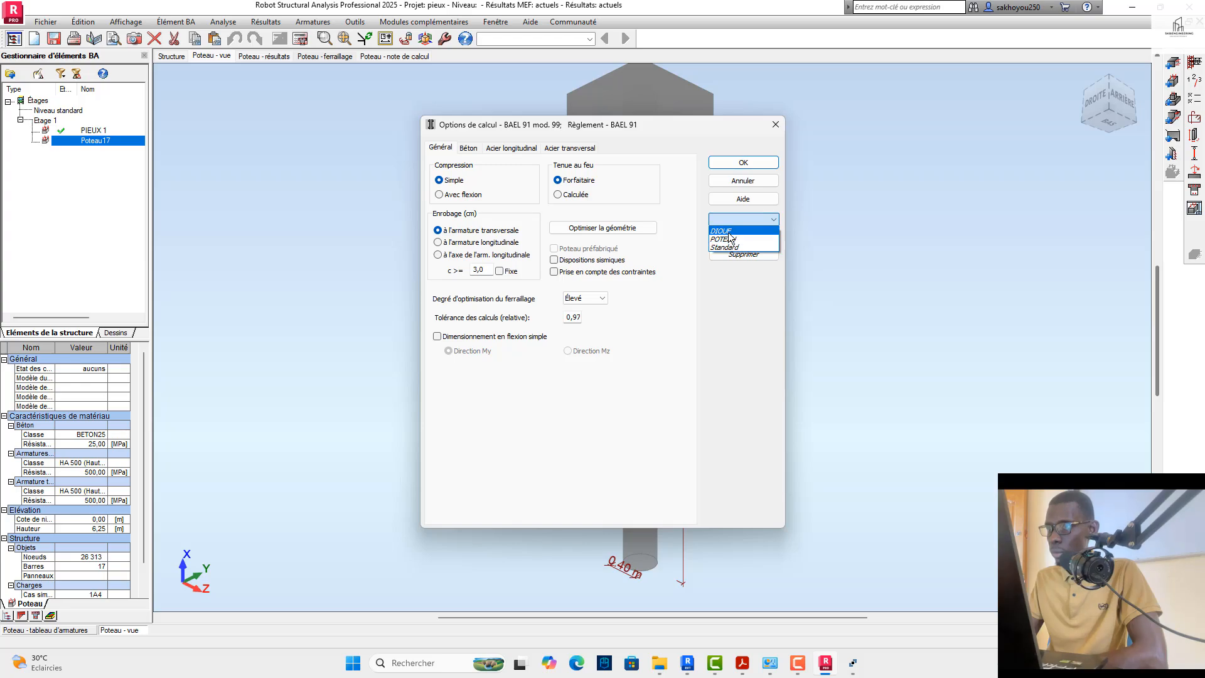
pyautogui.click(722, 231)
pyautogui.click(743, 162)
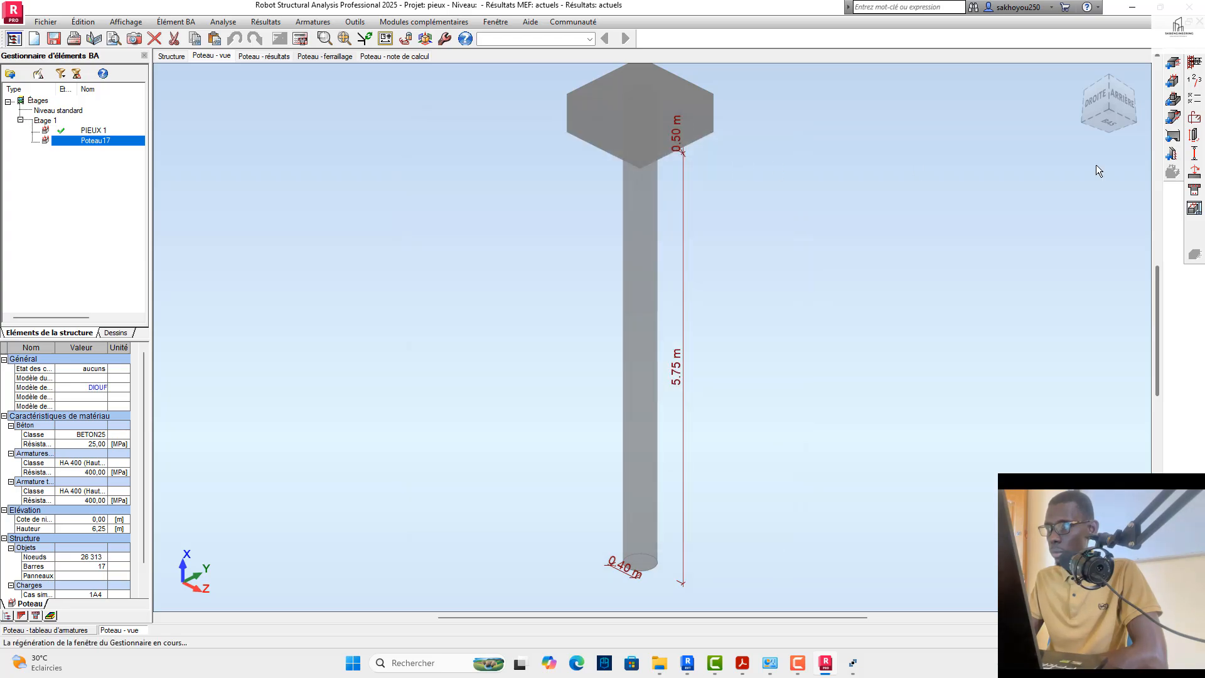
pyautogui.click(1194, 119)
pyautogui.click(722, 285)
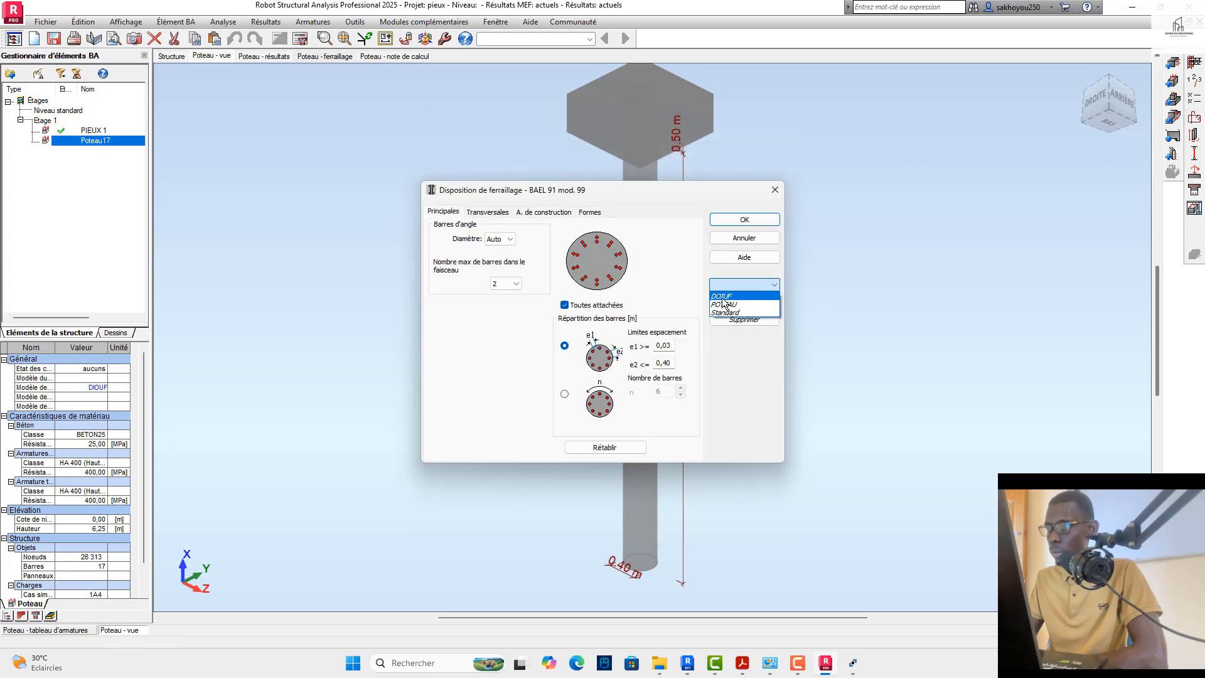
pyautogui.click(725, 297)
pyautogui.click(744, 219)
# Step: Apply the saved POTEAU preset to the buckling model of Poteau17 and close its settings
pyautogui.click(1194, 162)
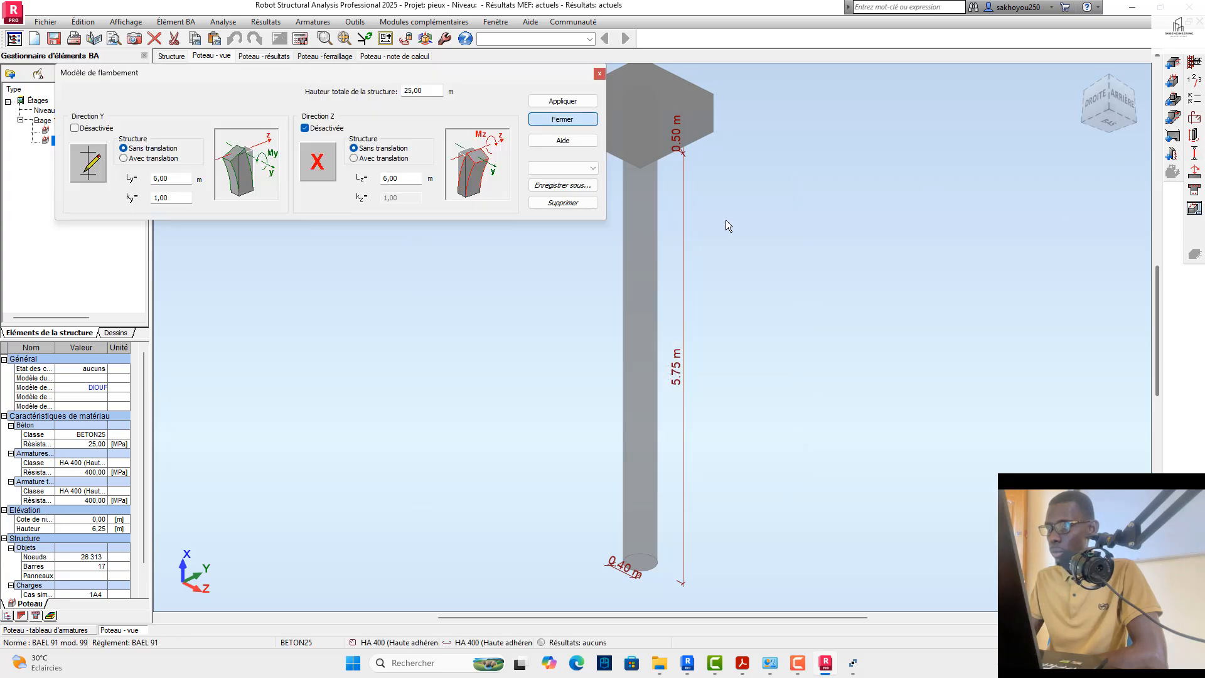
pyautogui.click(565, 167)
pyautogui.click(538, 188)
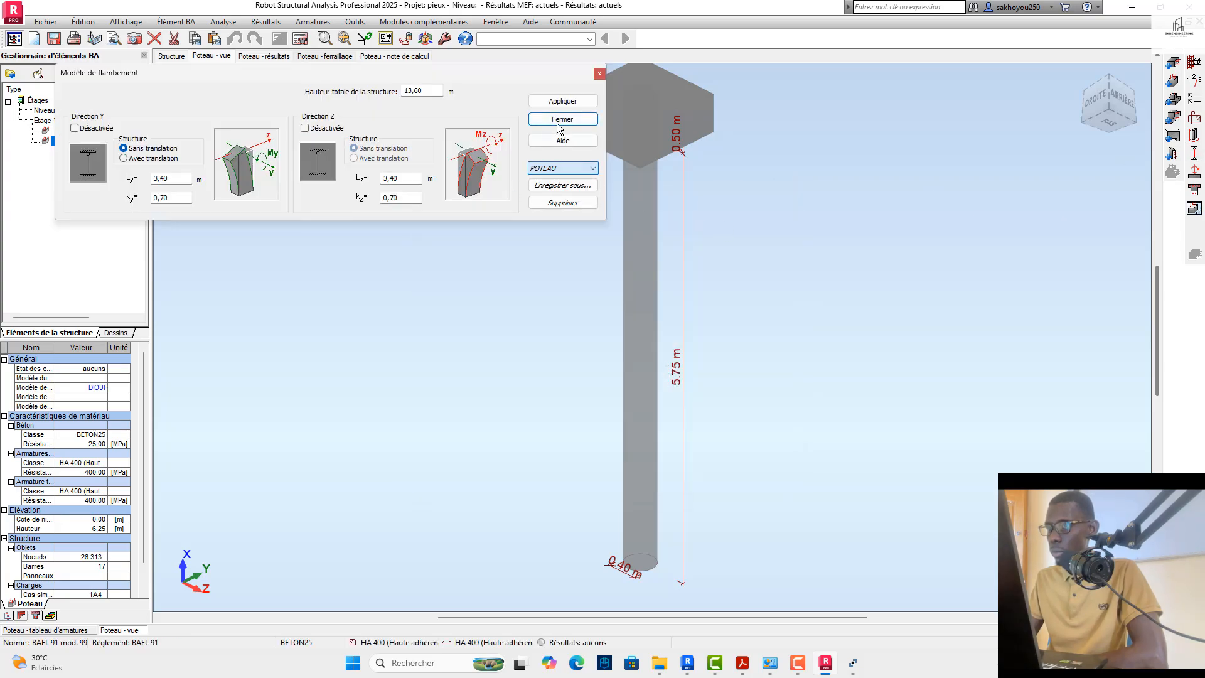
pyautogui.click(562, 101)
pyautogui.click(563, 120)
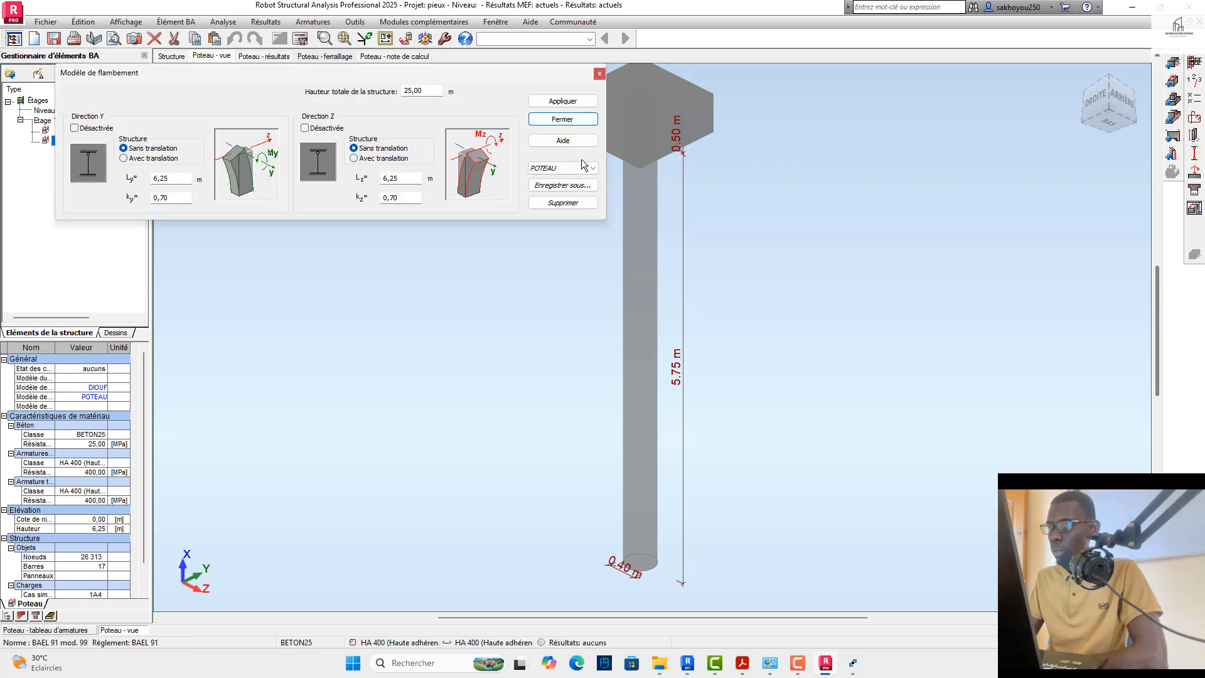
# Step: Calculate the reinforcement of Poteau17 with drawing generation enabled, and dismiss the calculation messages
pyautogui.click(301, 36)
pyautogui.click(498, 337)
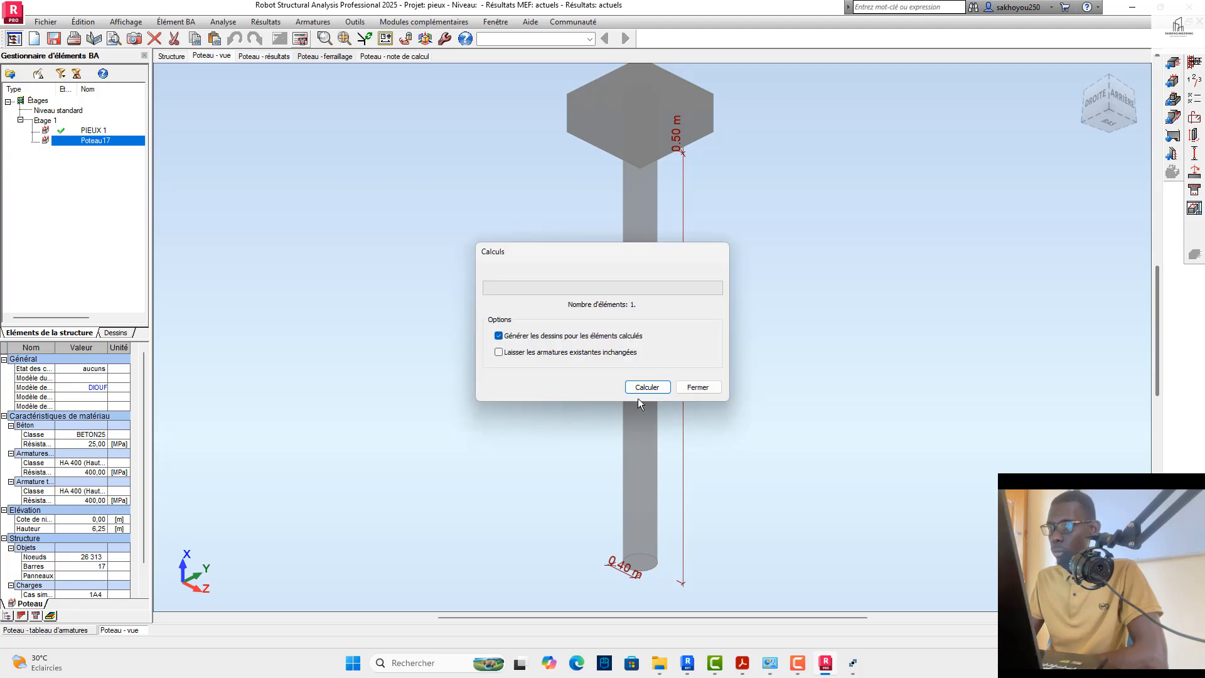
pyautogui.click(647, 387)
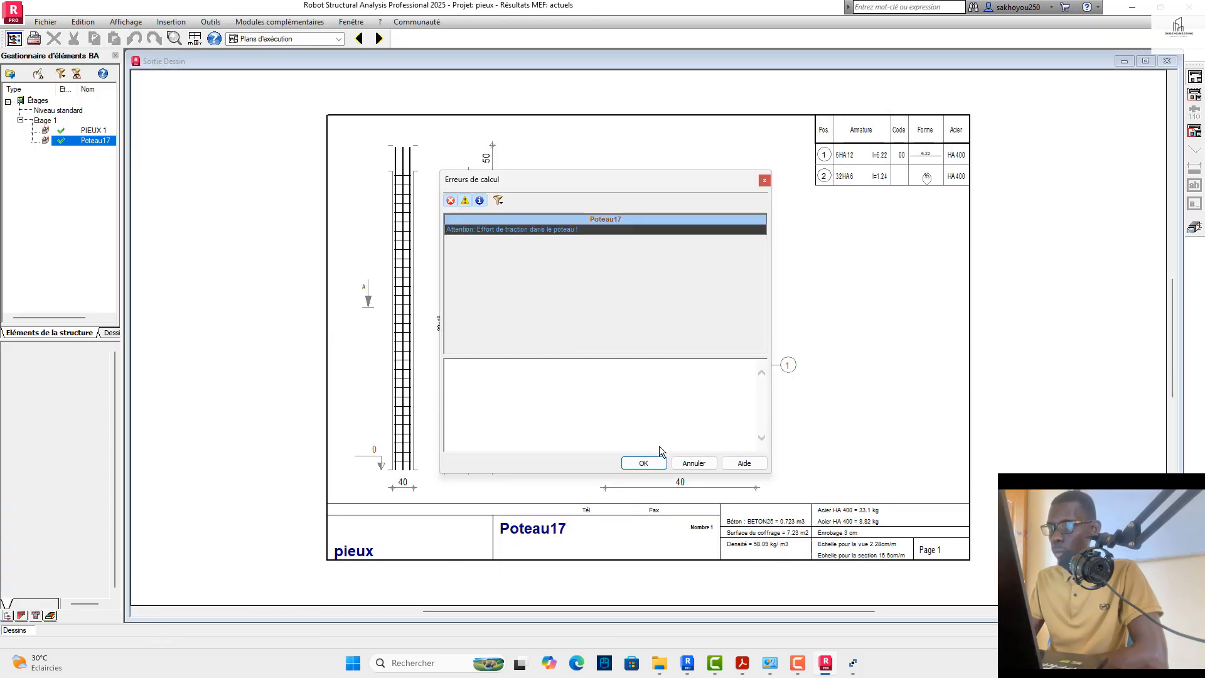
pyautogui.click(651, 468)
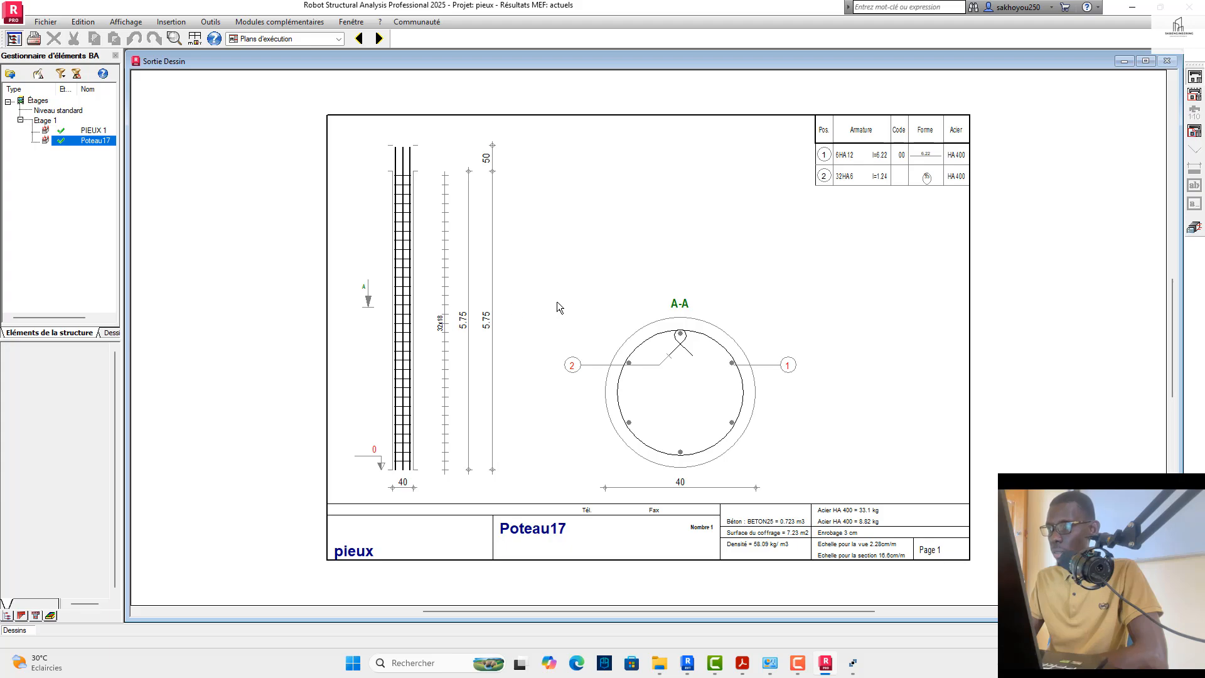
# Step: Leave the execution drawing, return to the Géométrie layout and compare the moment diagrams of the piles from several angles
pyautogui.click(1195, 225)
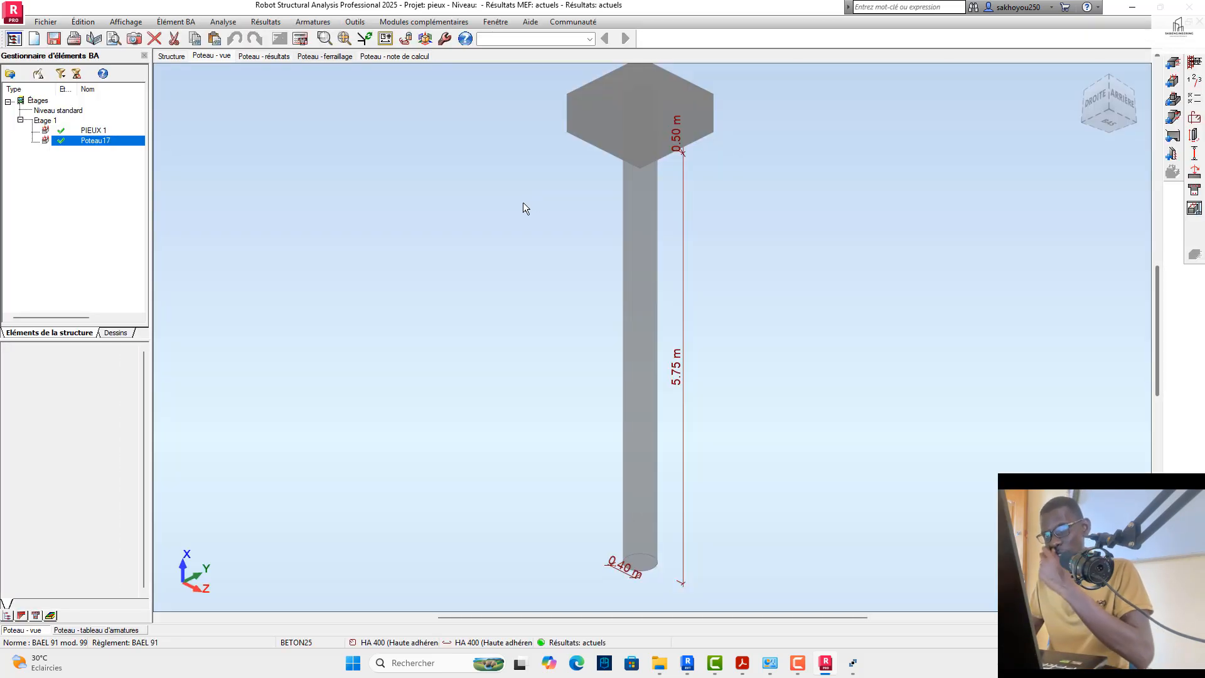
pyautogui.click(586, 40)
pyautogui.click(512, 51)
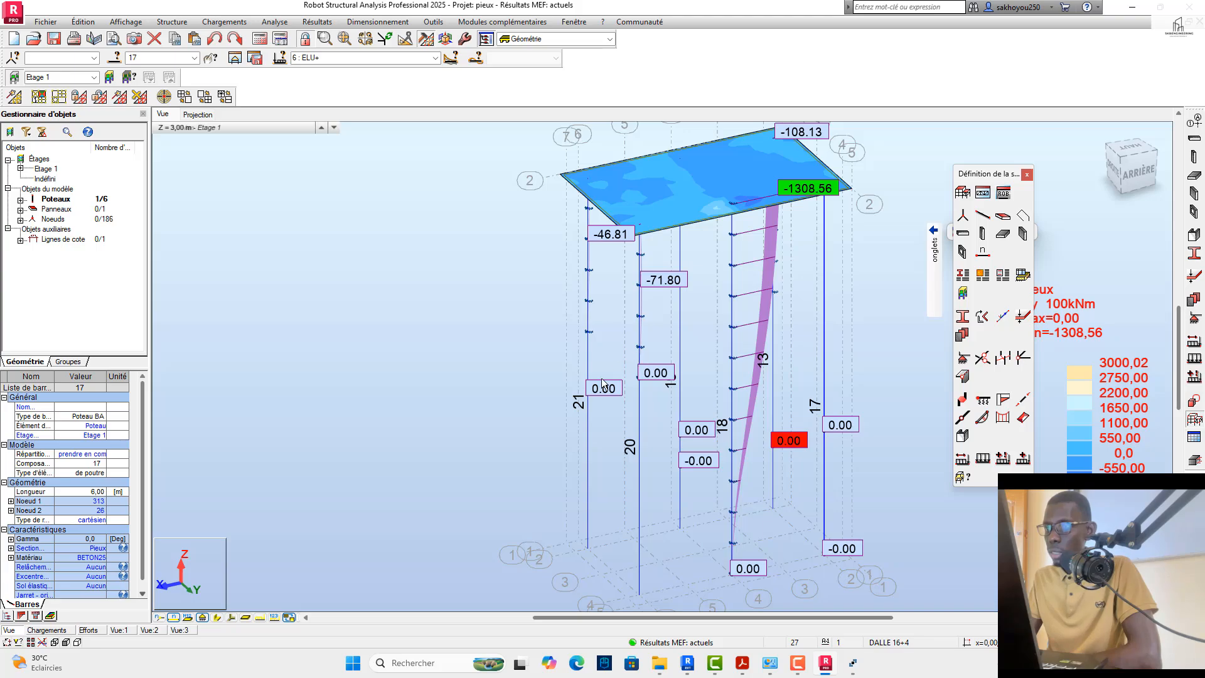
pyautogui.moveTo(1124, 168); pyautogui.dragTo(1151, 160)
pyautogui.scroll(-2, 578, 242)
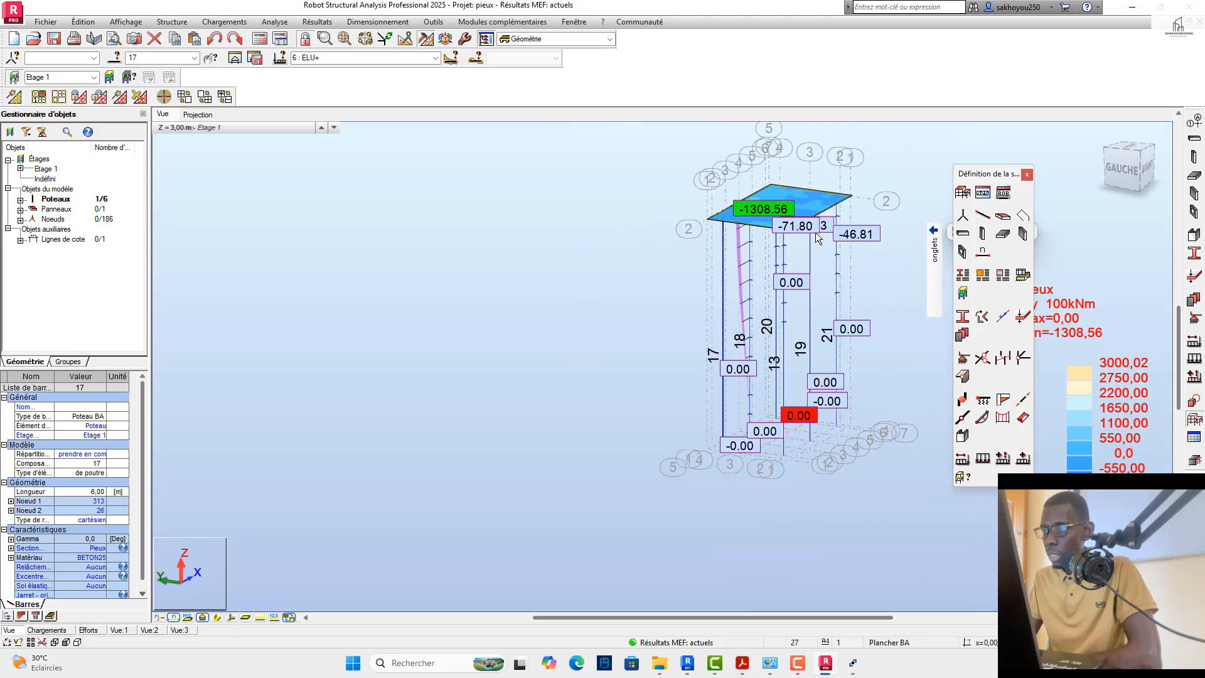
pyautogui.scroll(4, 786, 220)
pyautogui.scroll(3, 715, 203)
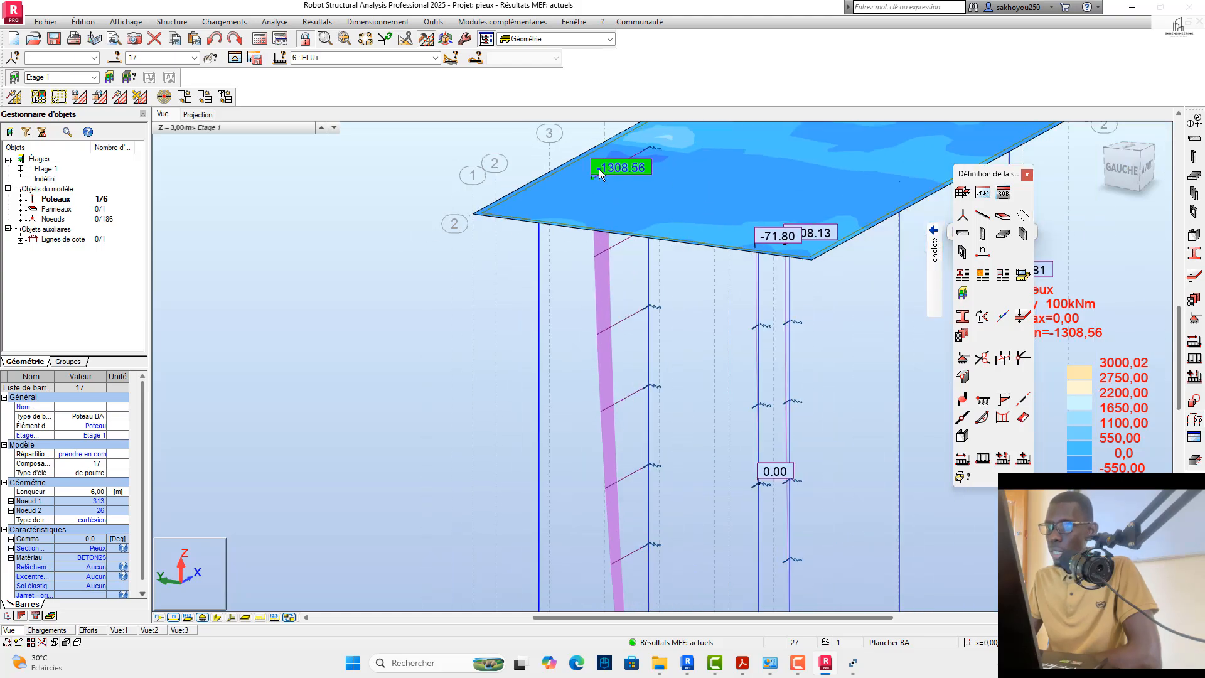
pyautogui.scroll(-3, 687, 275)
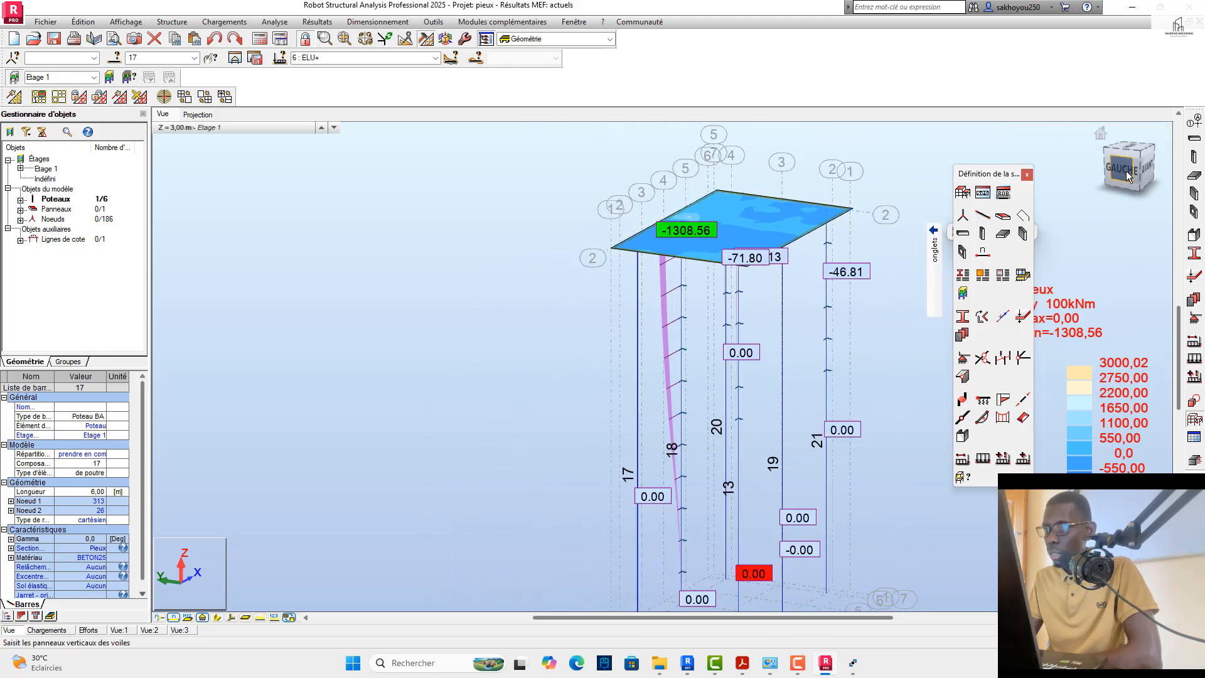
pyautogui.moveTo(1124, 169)
pyautogui.mouseDown()
pyautogui.moveTo(1095, 152)
pyautogui.moveTo(1168, 189)
pyautogui.moveTo(1118, 171)
pyautogui.mouseUp()
pyautogui.scroll(-2, 470, 272)
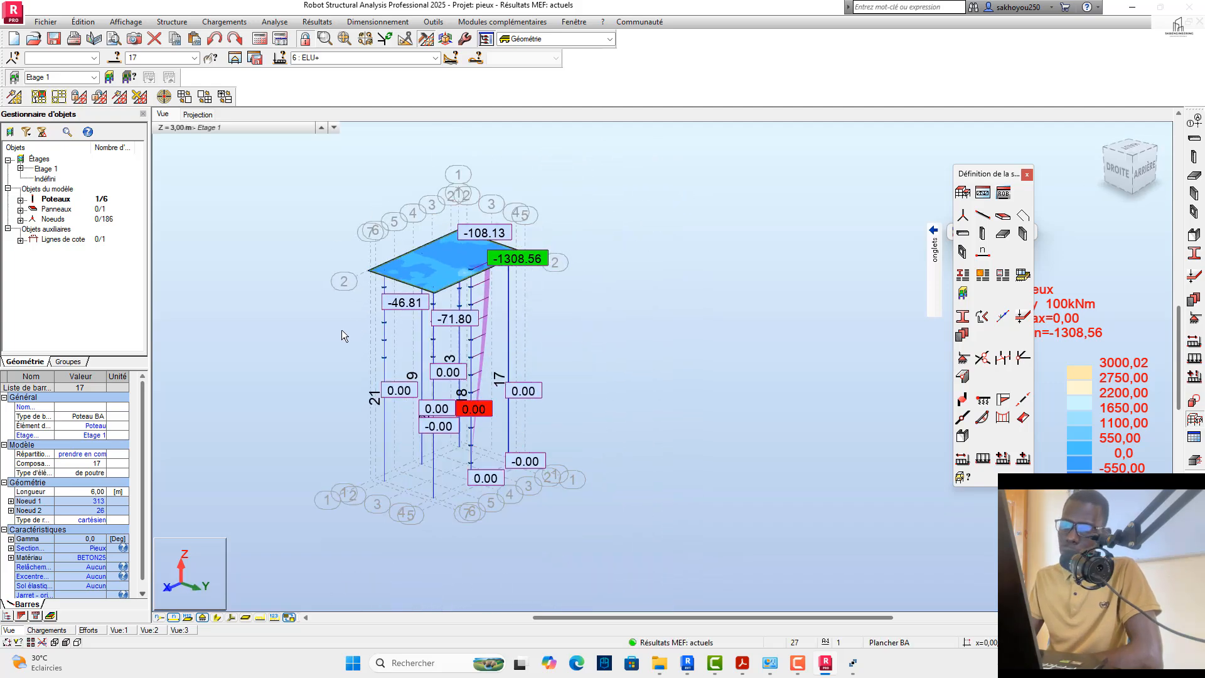
pyautogui.scroll(2, 464, 280)
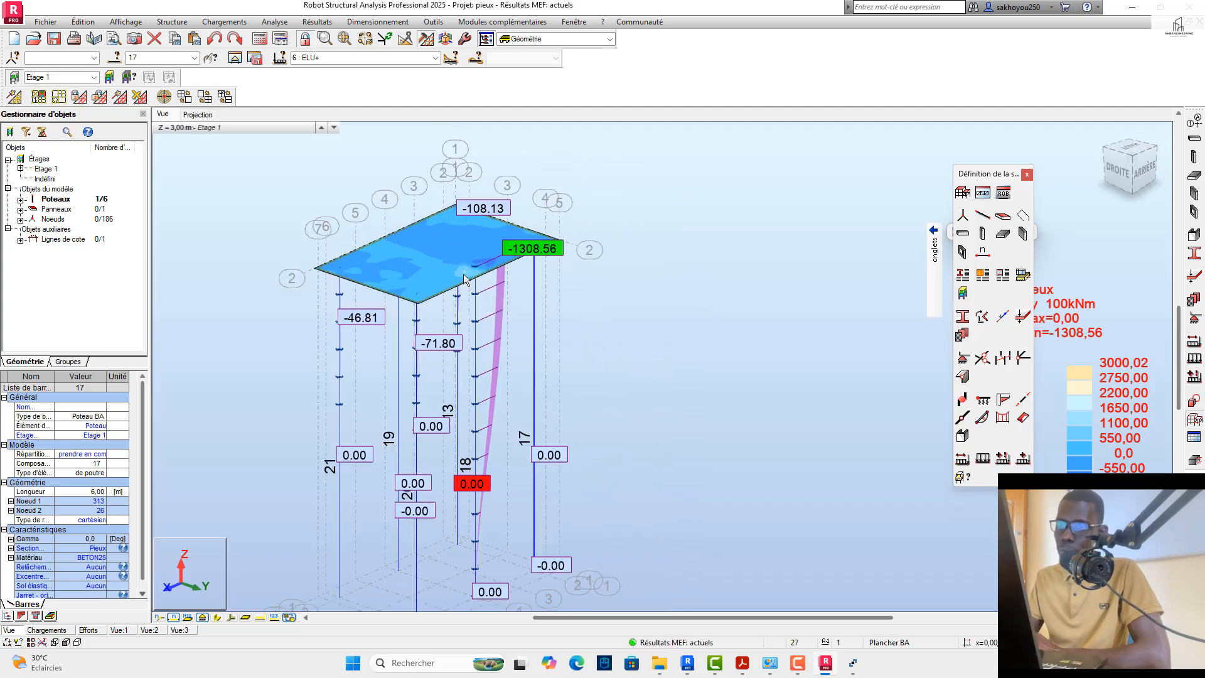
pyautogui.scroll(2, 488, 274)
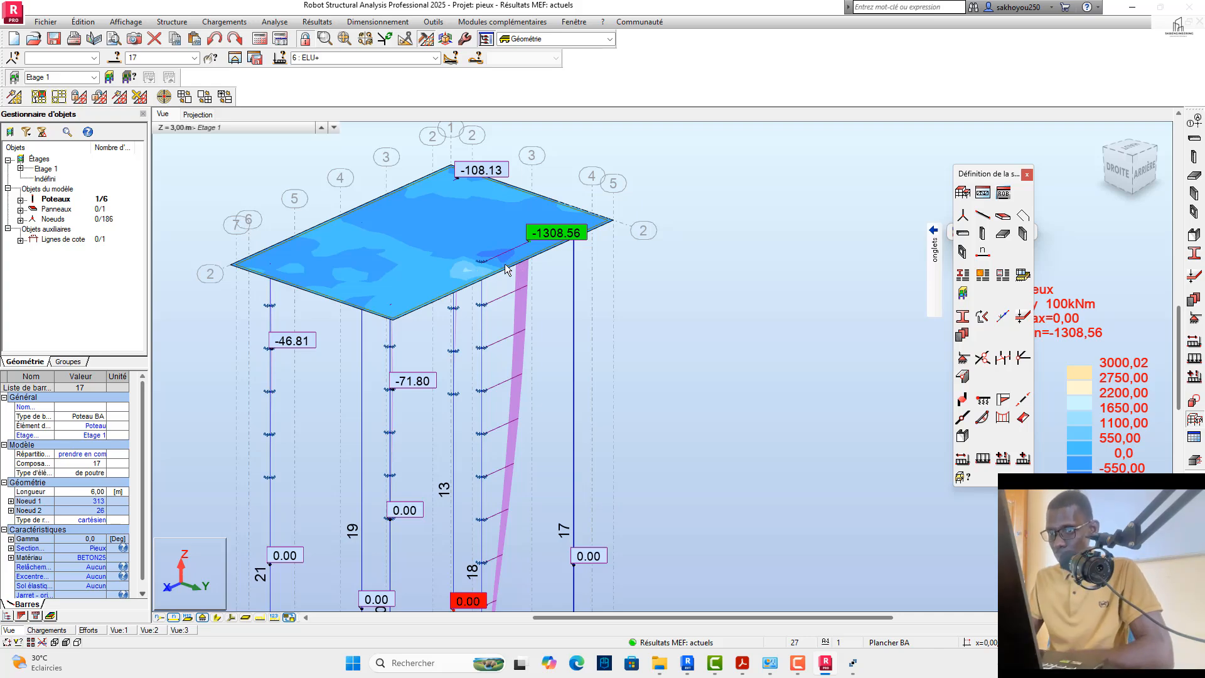
pyautogui.scroll(-3, 690, 228)
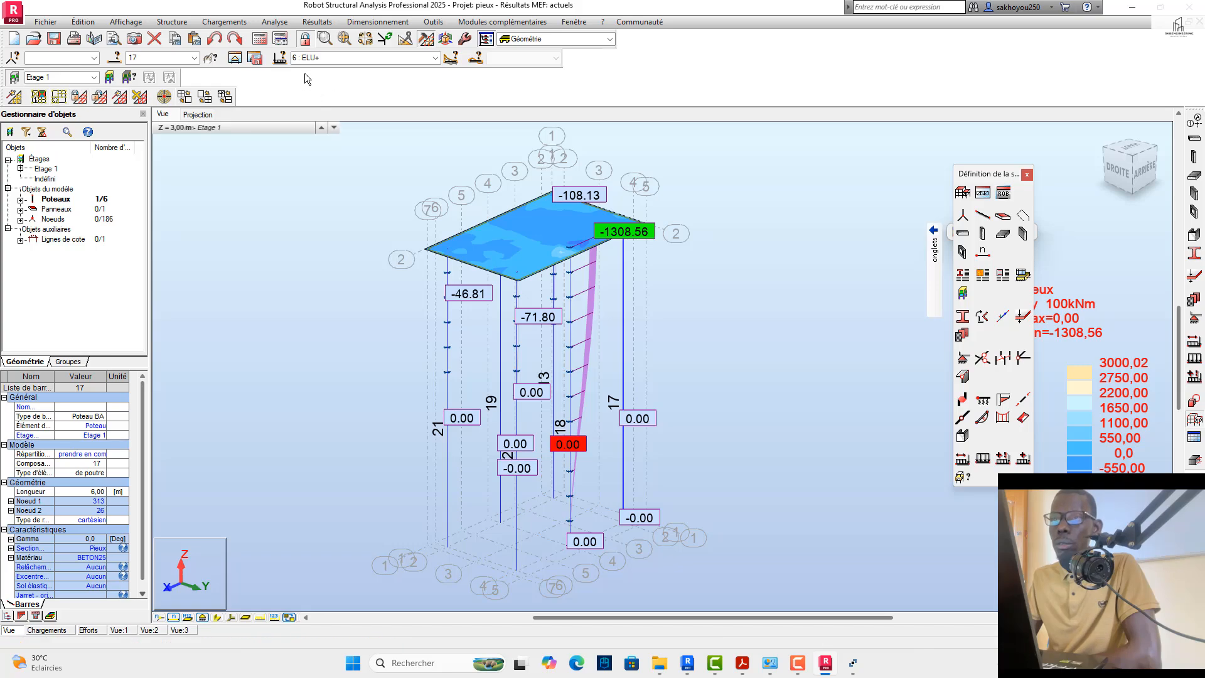
pyautogui.click(317, 22)
pyautogui.moveTo(361, 23)
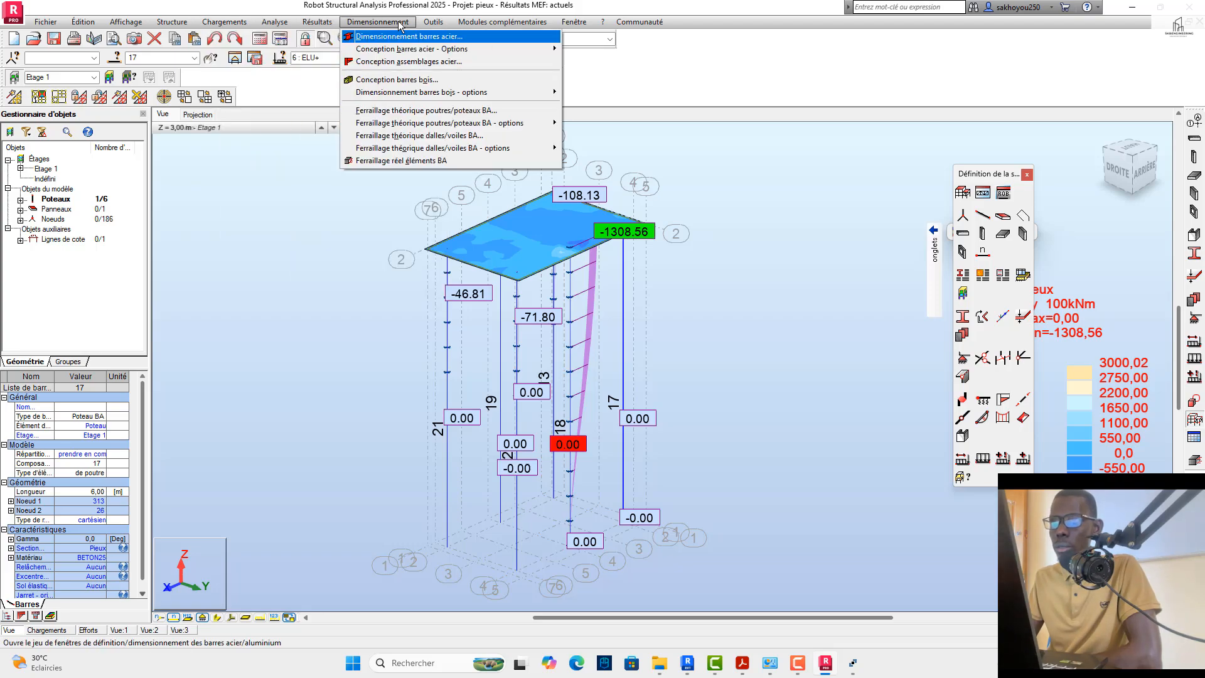
pyautogui.click(300, 95)
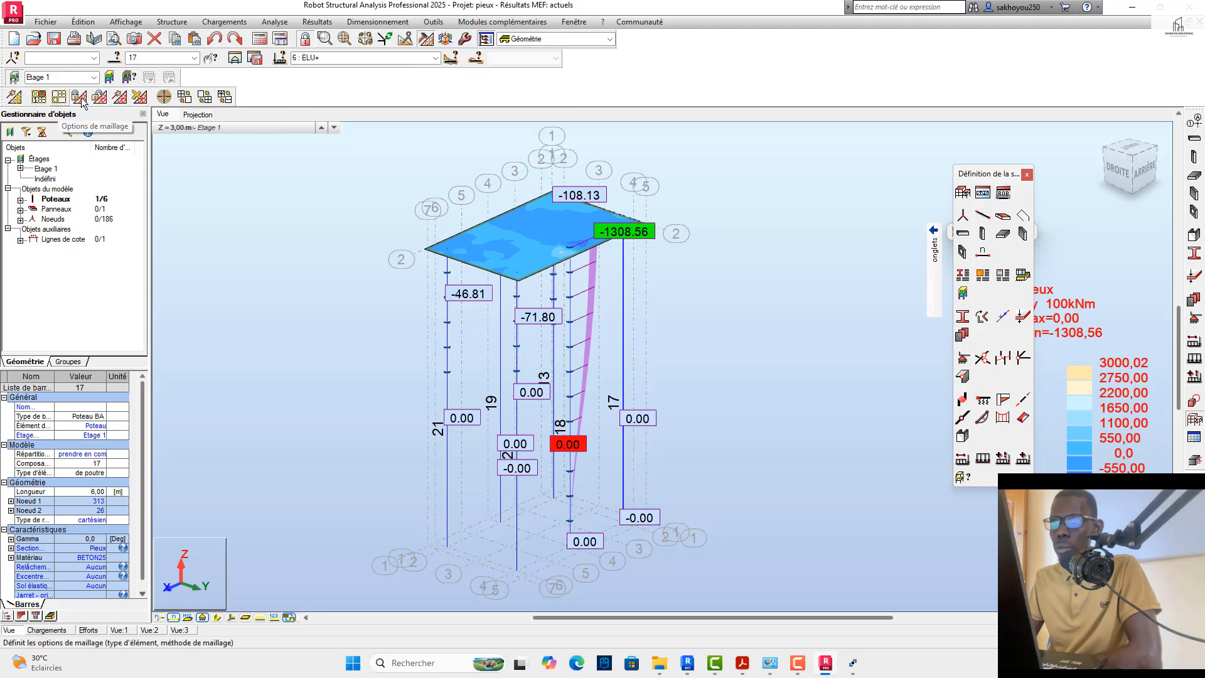
# Step: Delete the local mesh and recalculate the structure, continuing past the warnings and closing the calculation messages
pyautogui.click(140, 99)
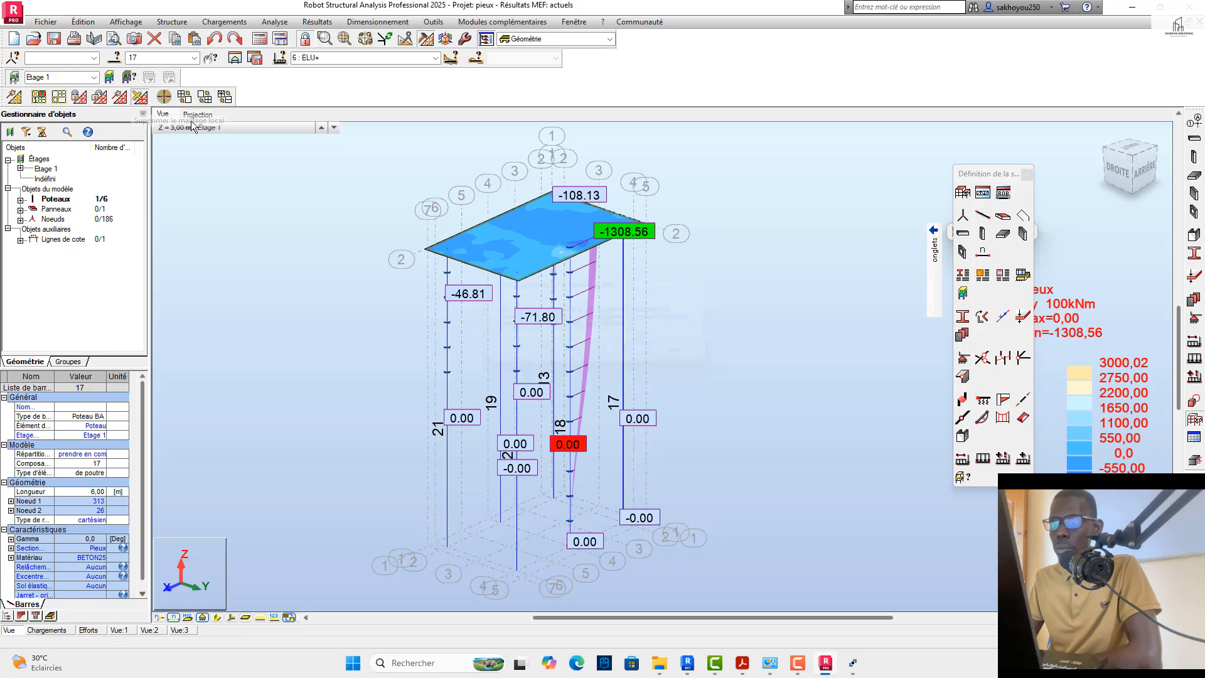
pyautogui.click(642, 356)
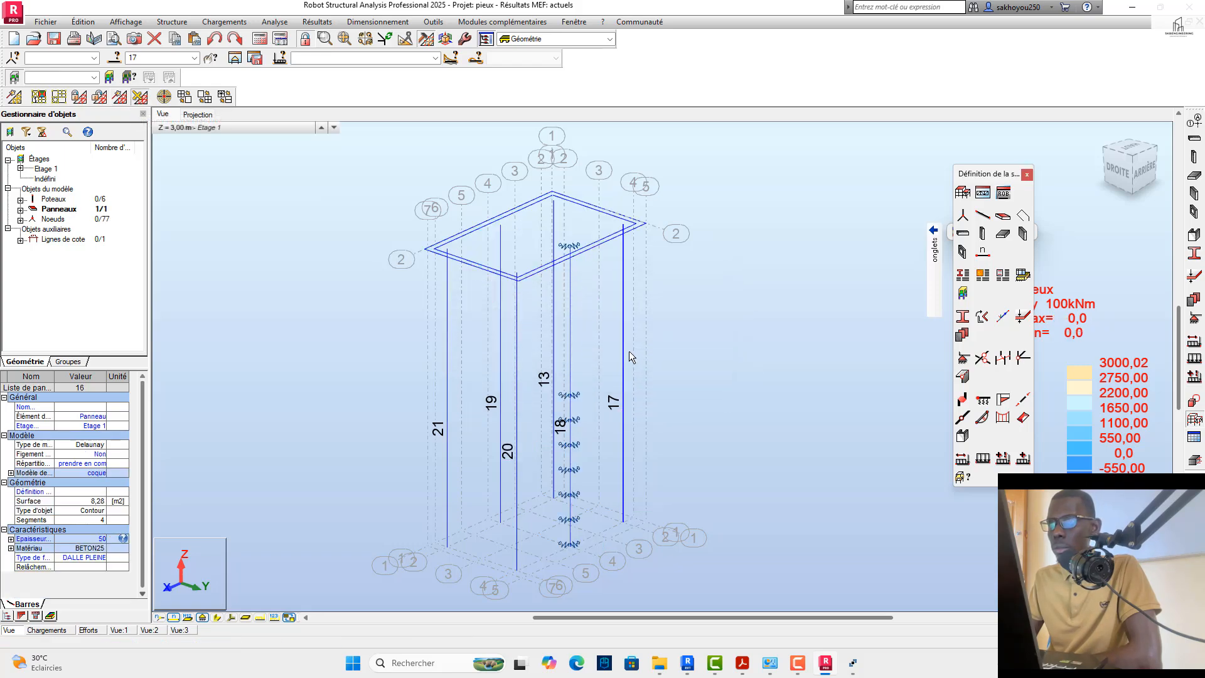
pyautogui.click(1119, 179)
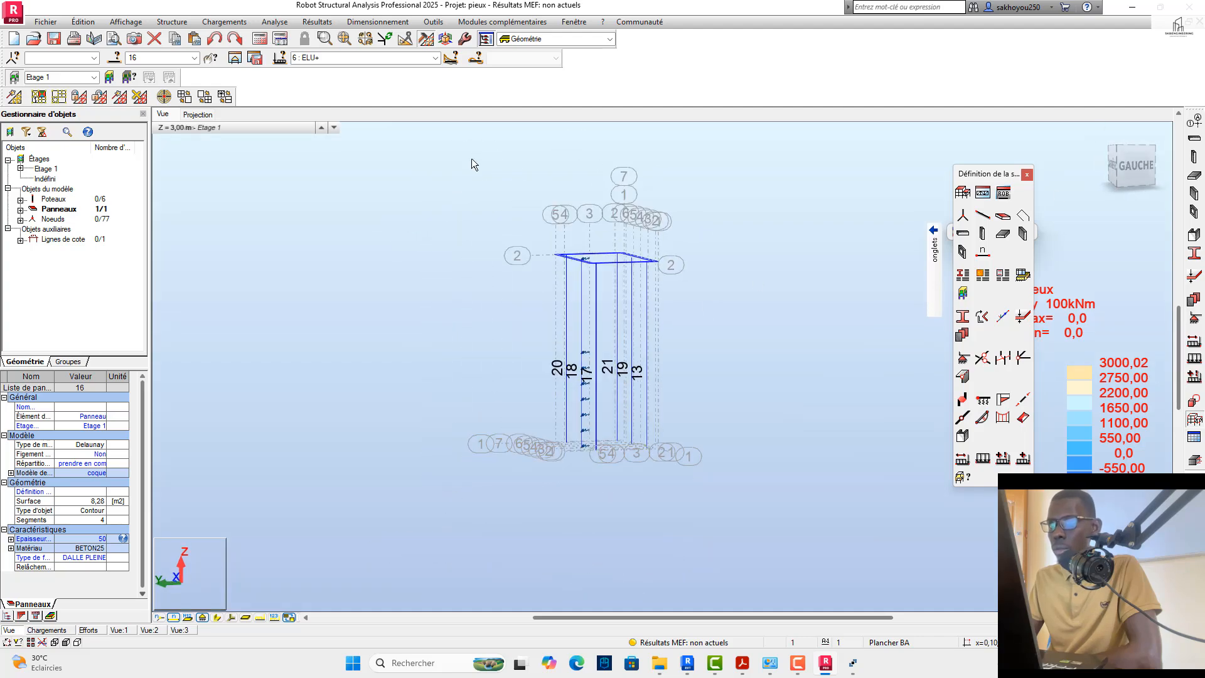
pyautogui.click(259, 39)
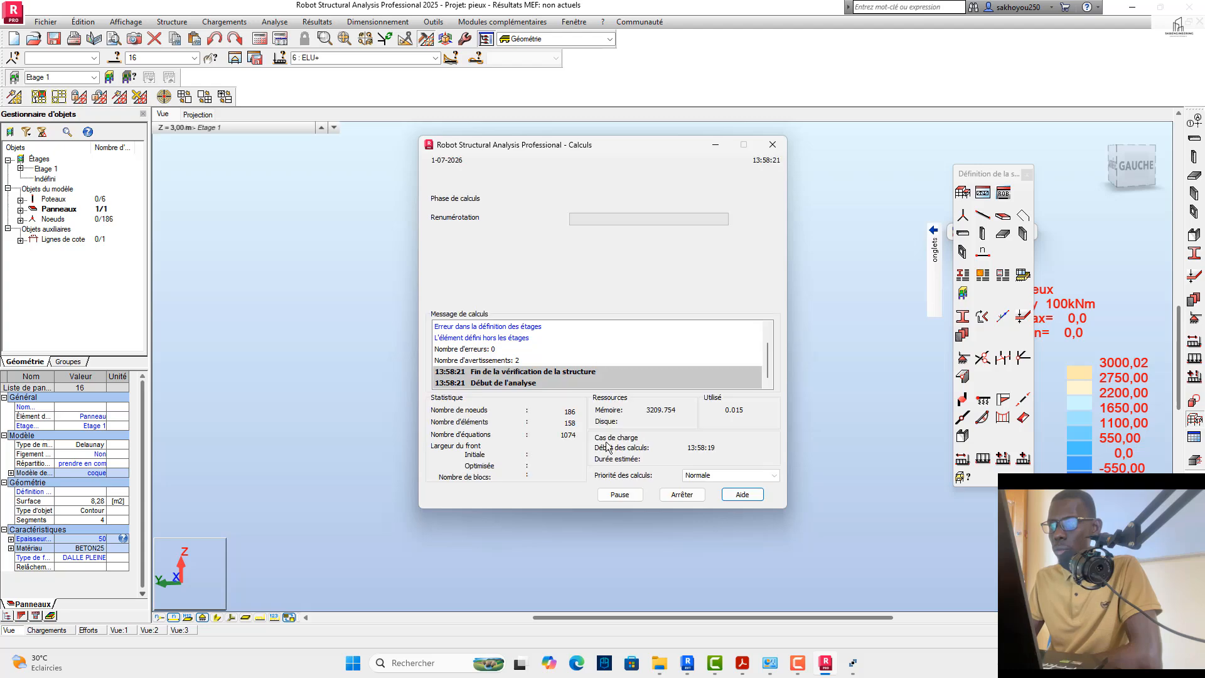
pyautogui.click(633, 317)
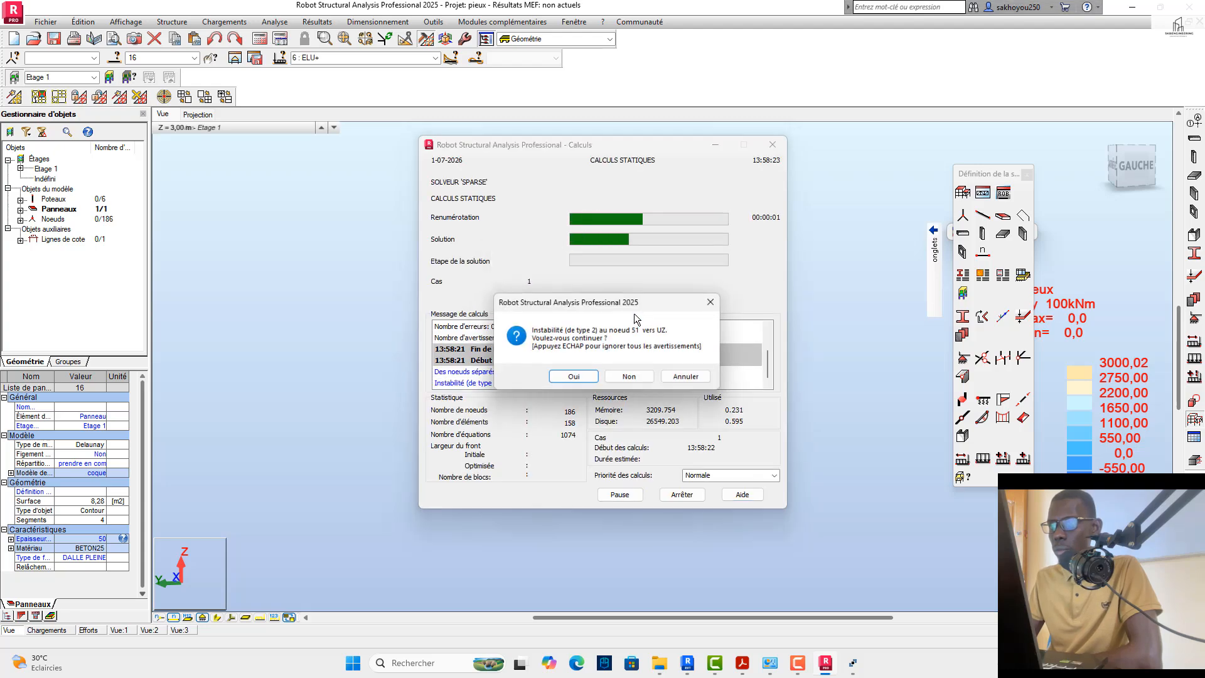
pyautogui.click(595, 377)
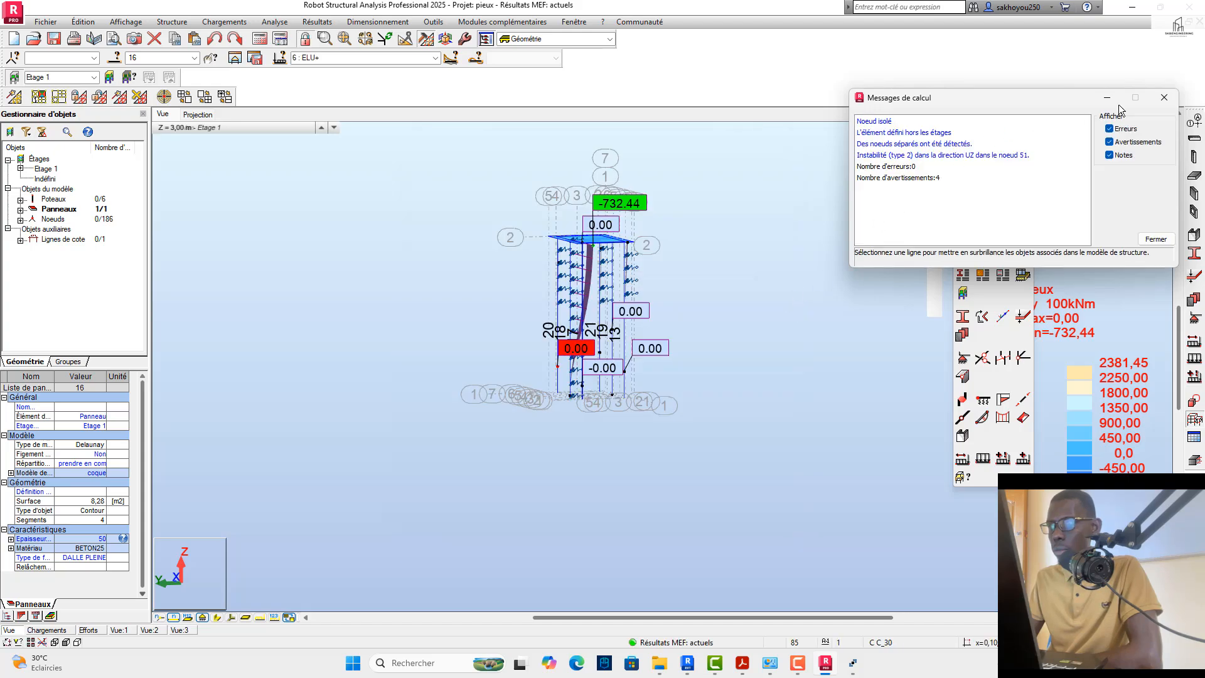
pyautogui.click(1164, 97)
# Step: Examine the recalculated moment diagram along the piles beneath the cap
pyautogui.moveTo(1132, 180); pyautogui.dragTo(1106, 168)
pyautogui.scroll(4, 695, 224)
pyautogui.scroll(-5, 695, 220)
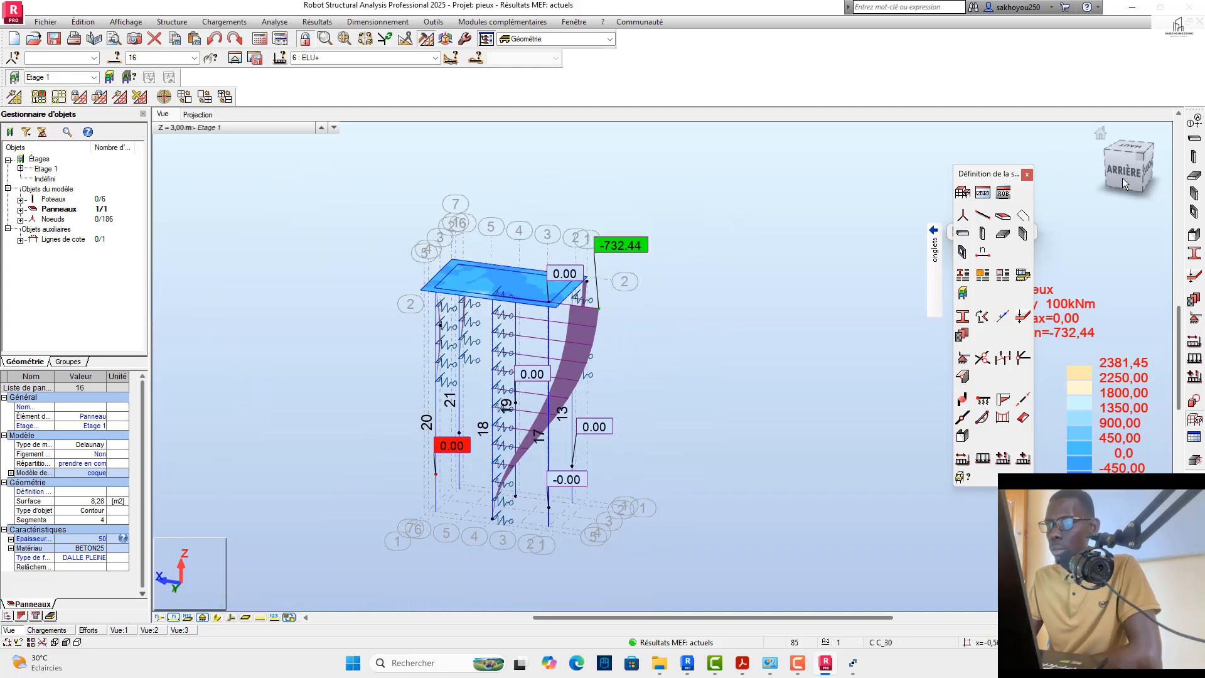
# Step: View the pile moment diagram from other sides, then switch to BIMware REX Pieux and open the parameters of pile 18
pyautogui.click(1141, 162)
pyautogui.moveTo(1141, 162); pyautogui.dragTo(1116, 171)
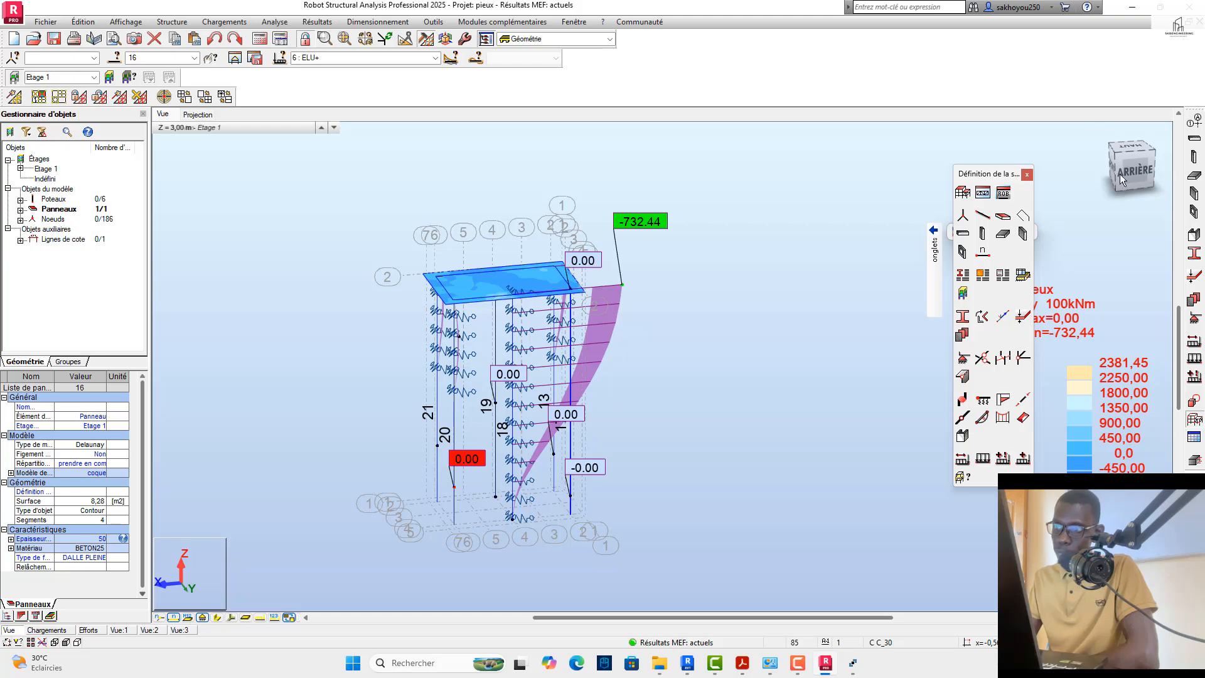
pyautogui.moveTo(1120, 174); pyautogui.dragTo(1095, 170)
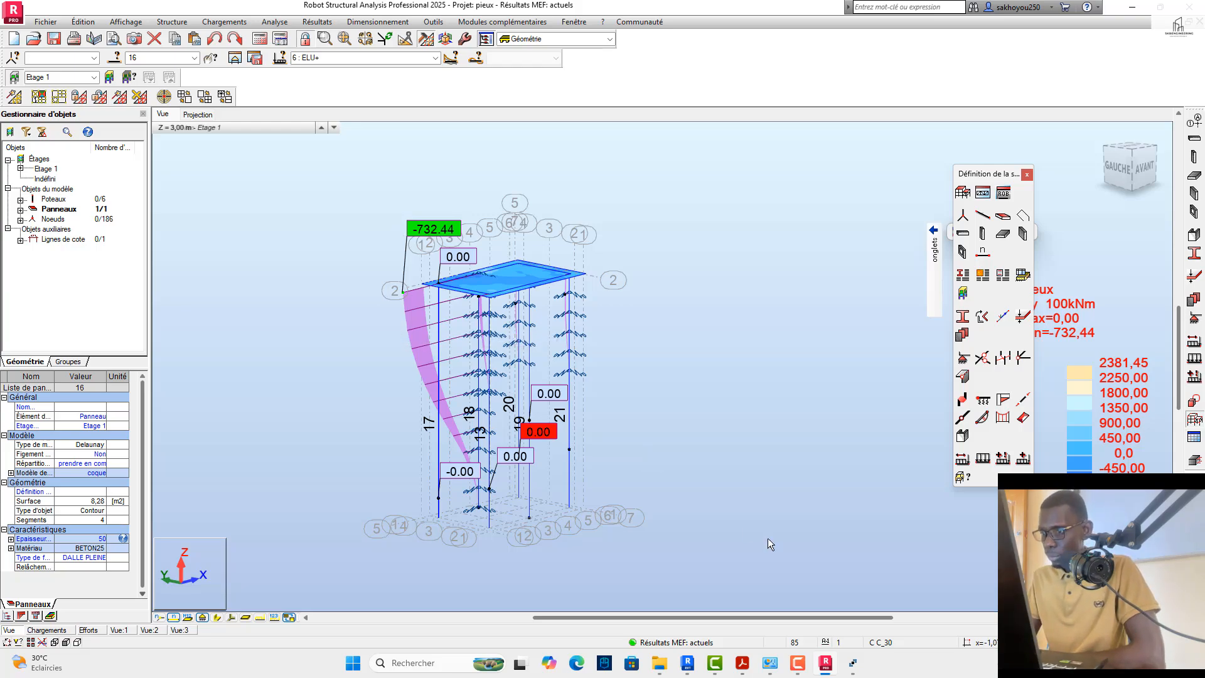
pyautogui.moveTo(849, 664)
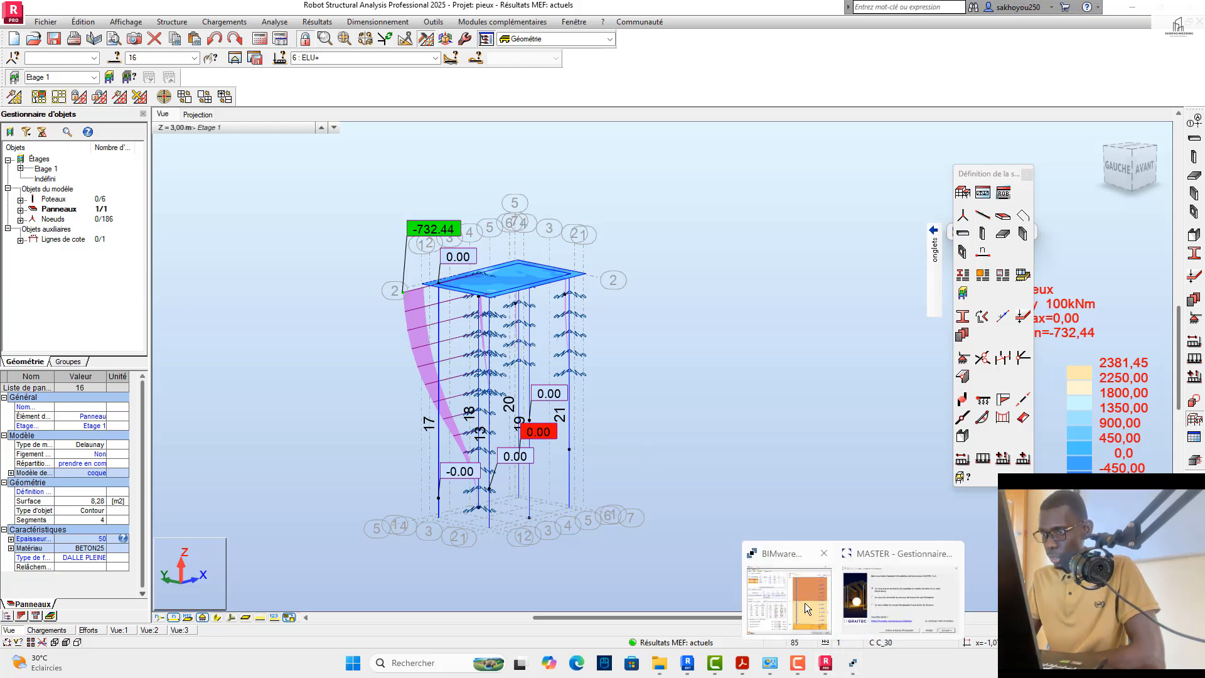
pyautogui.click(805, 602)
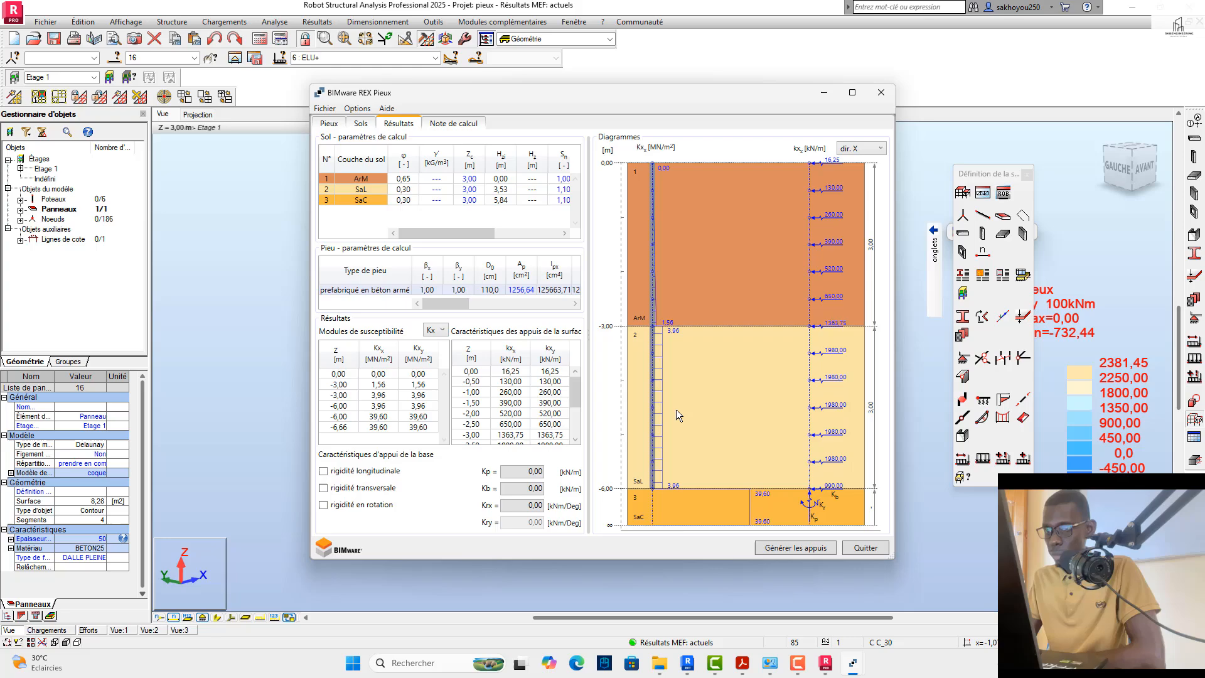
pyautogui.click(330, 124)
pyautogui.click(330, 124)
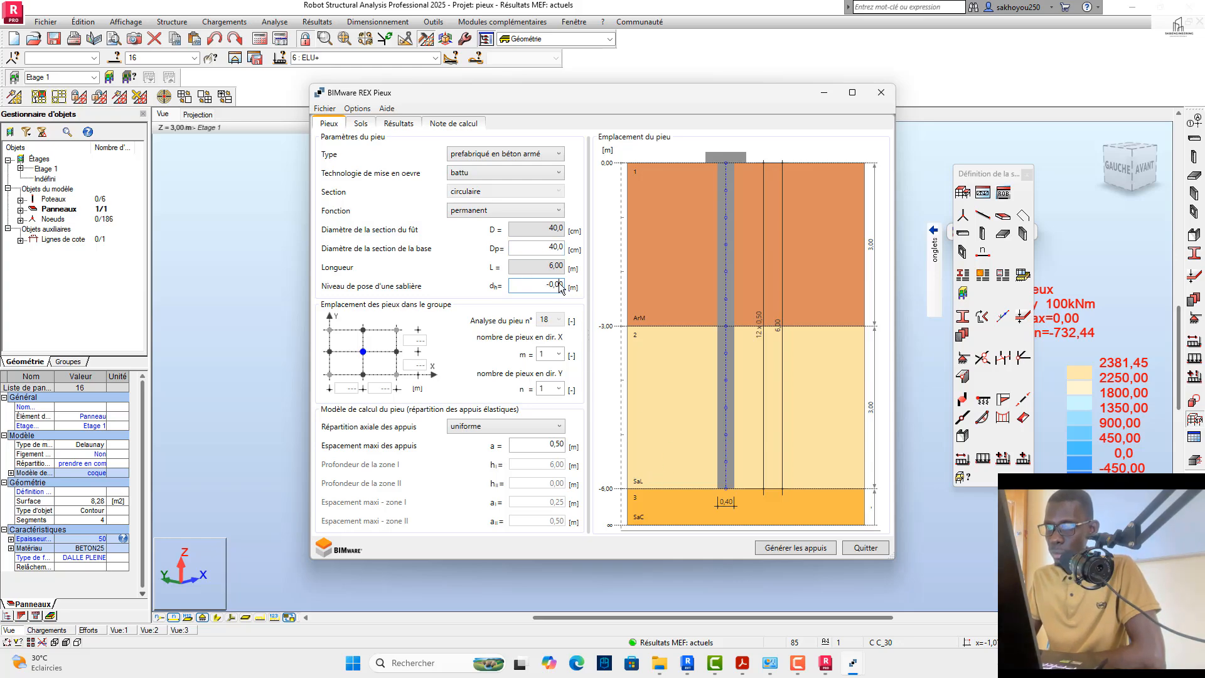
# Step: Set the Niveau de pose d'une sablière of pile 18 to -0,50 m
pyautogui.press('BackSpace')
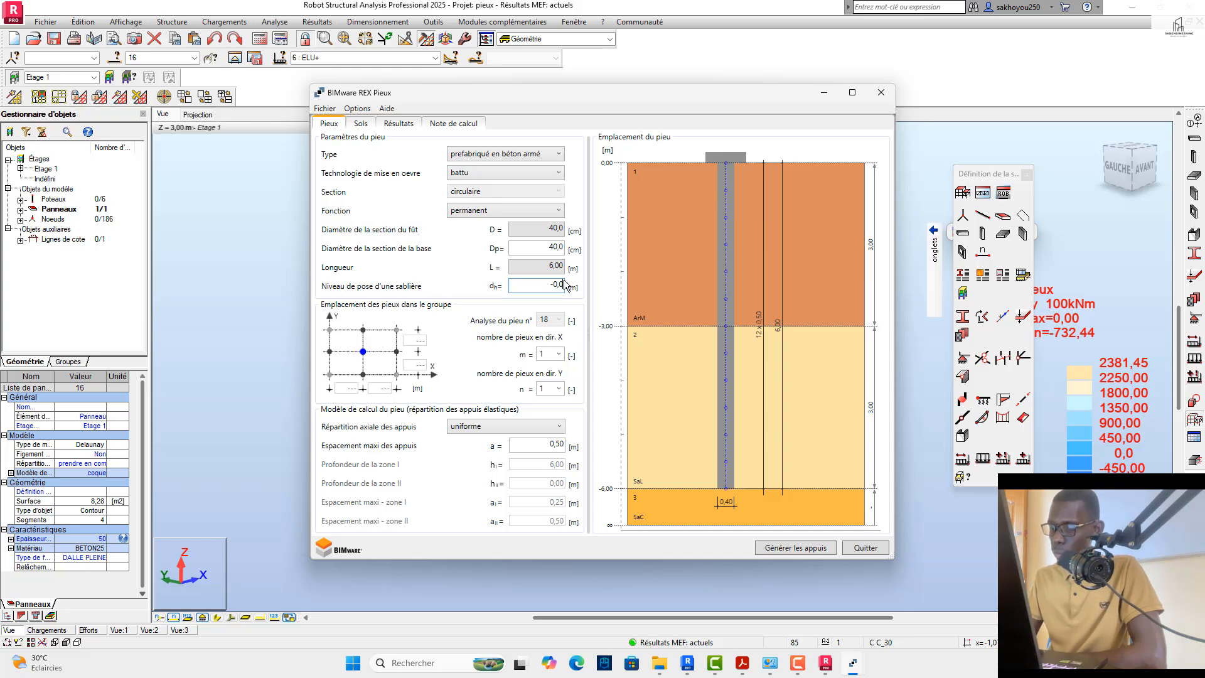
pyautogui.write('5')
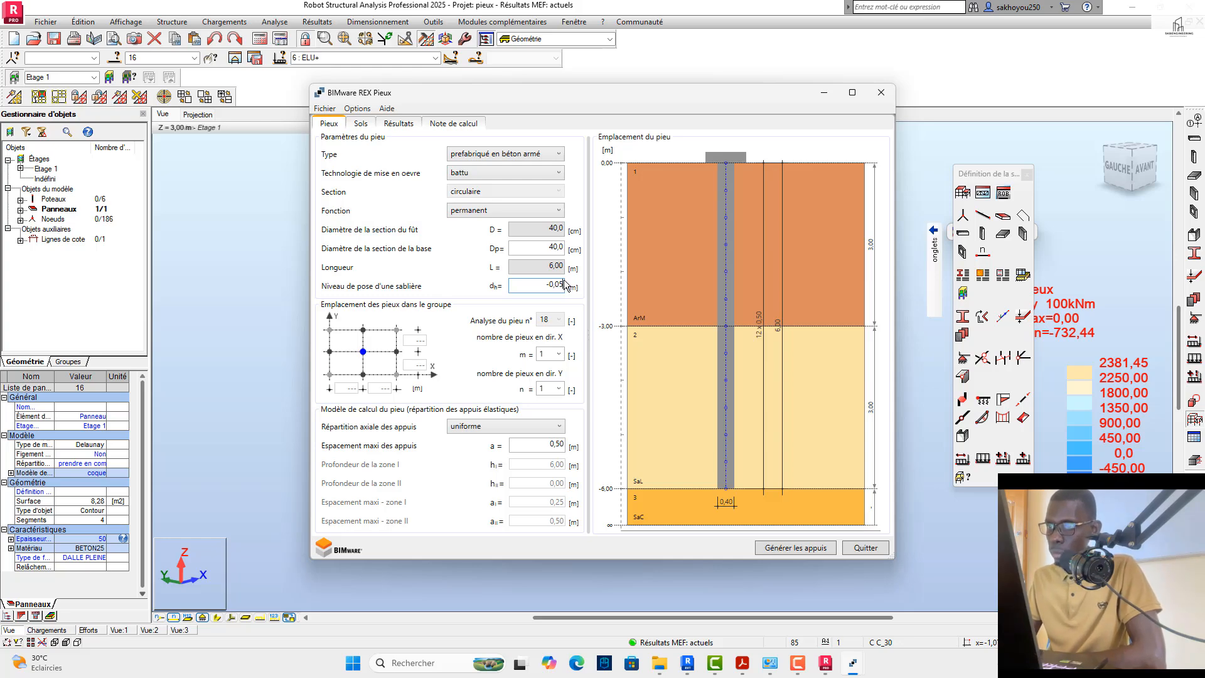
pyautogui.click(526, 248)
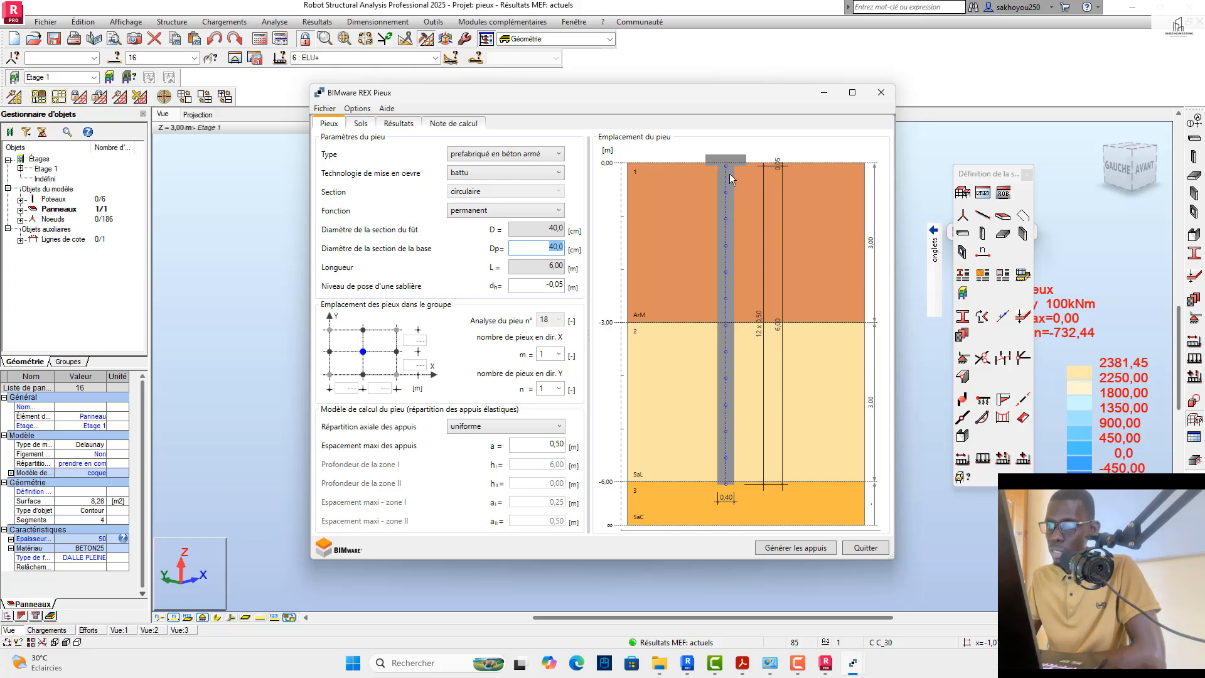
pyautogui.click(563, 286)
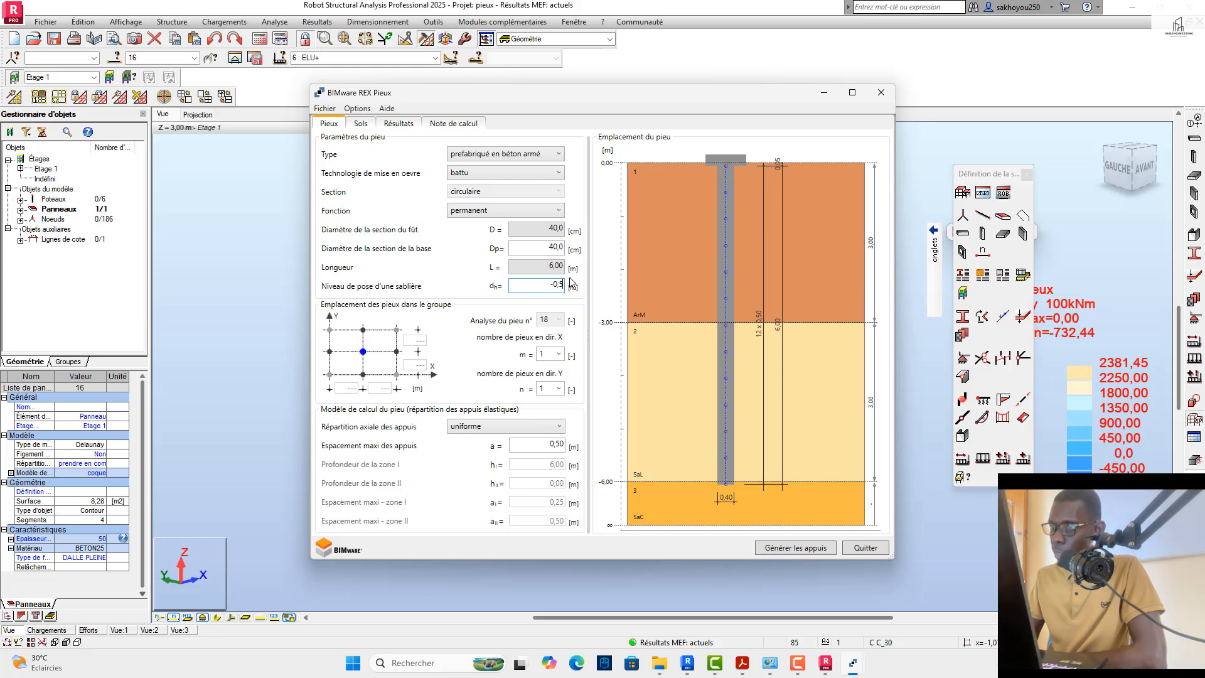
pyautogui.write('0')
pyautogui.click(524, 248)
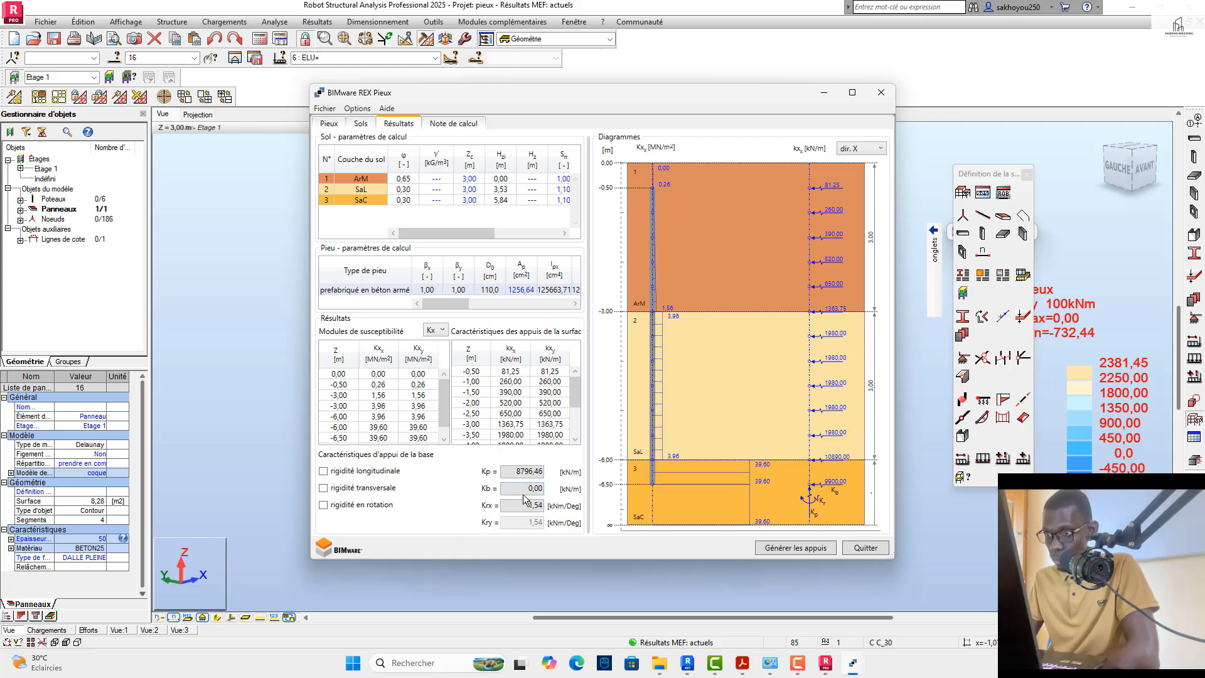
# Step: Generate the supports of pile 18 in foncé mode, exporting the kx, kt, Kp, Kb and Kr rigidities
pyautogui.moveTo(589, 91); pyautogui.dragTo(627, 115)
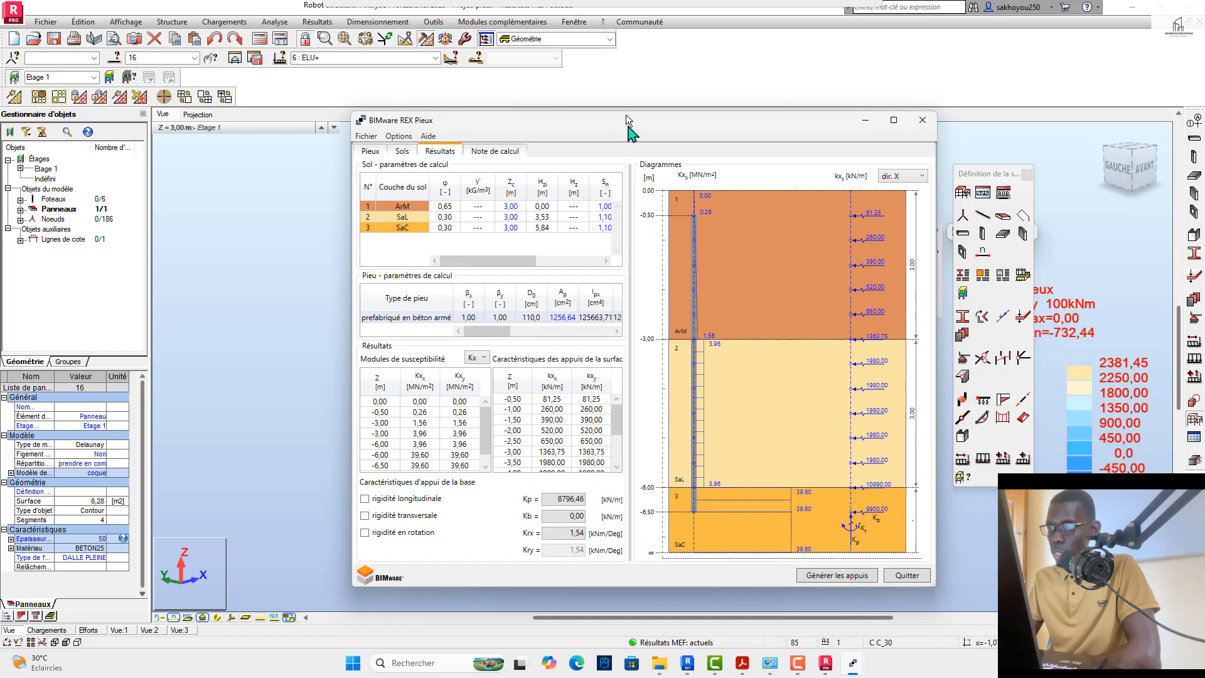
pyautogui.click(814, 563)
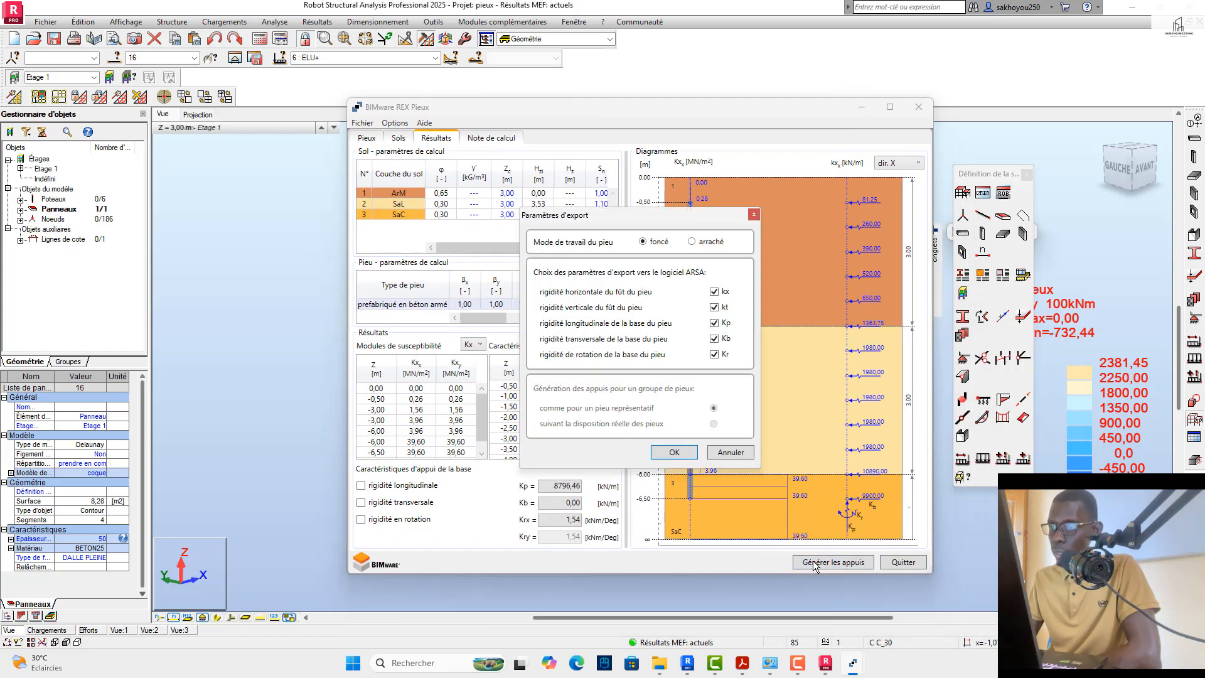
pyautogui.click(667, 447)
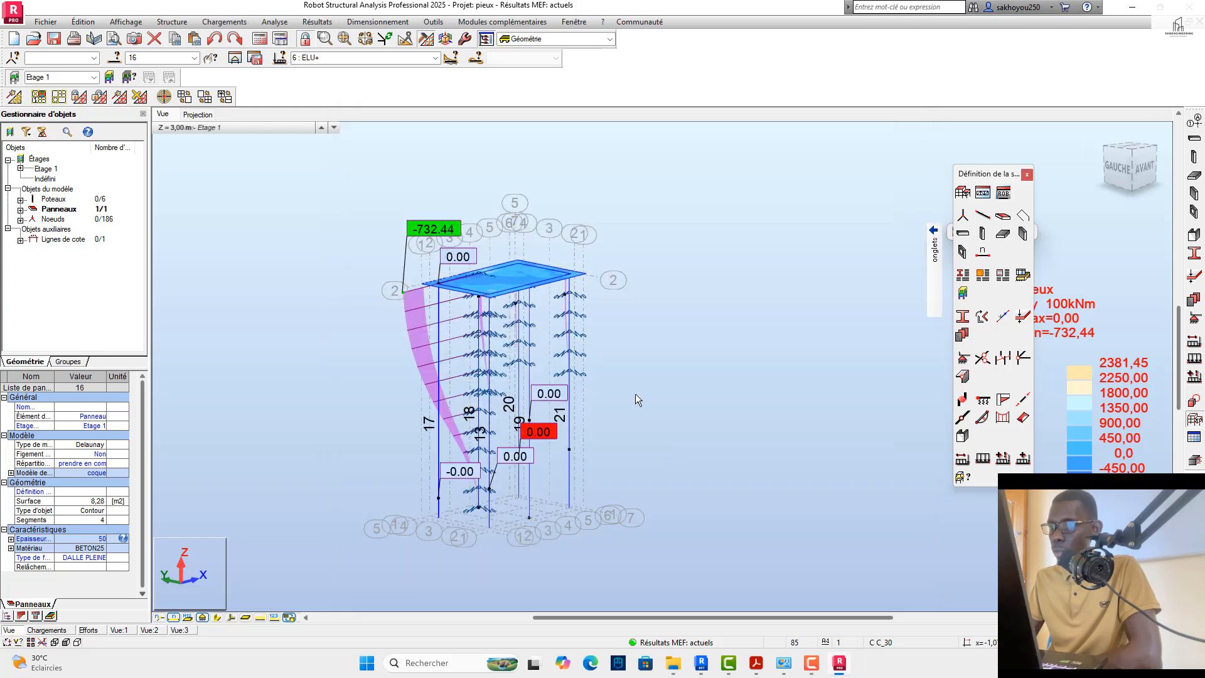
# Step: Examine the elastic supports along pile 18 up close from the opposite side of the model
pyautogui.scroll(-1, 628, 333)
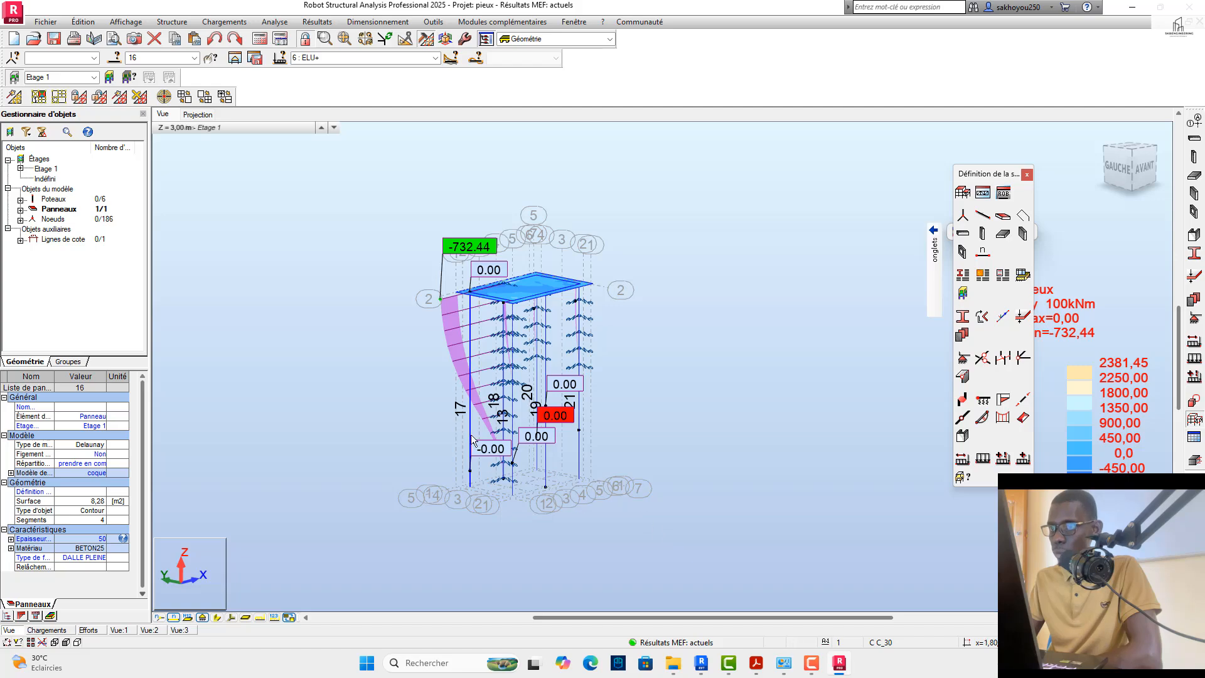
pyautogui.scroll(2, 450, 399)
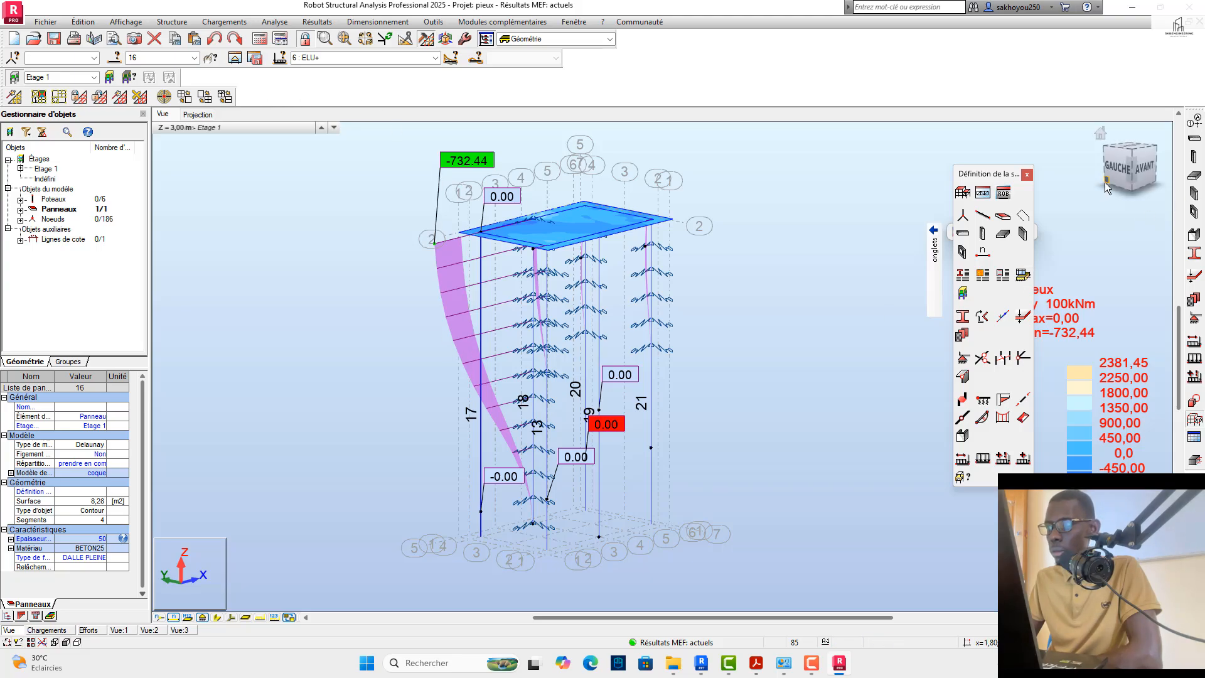
pyautogui.moveTo(1158, 175)
pyautogui.mouseDown()
pyautogui.moveTo(1109, 167)
pyautogui.moveTo(1155, 173)
pyautogui.mouseUp()
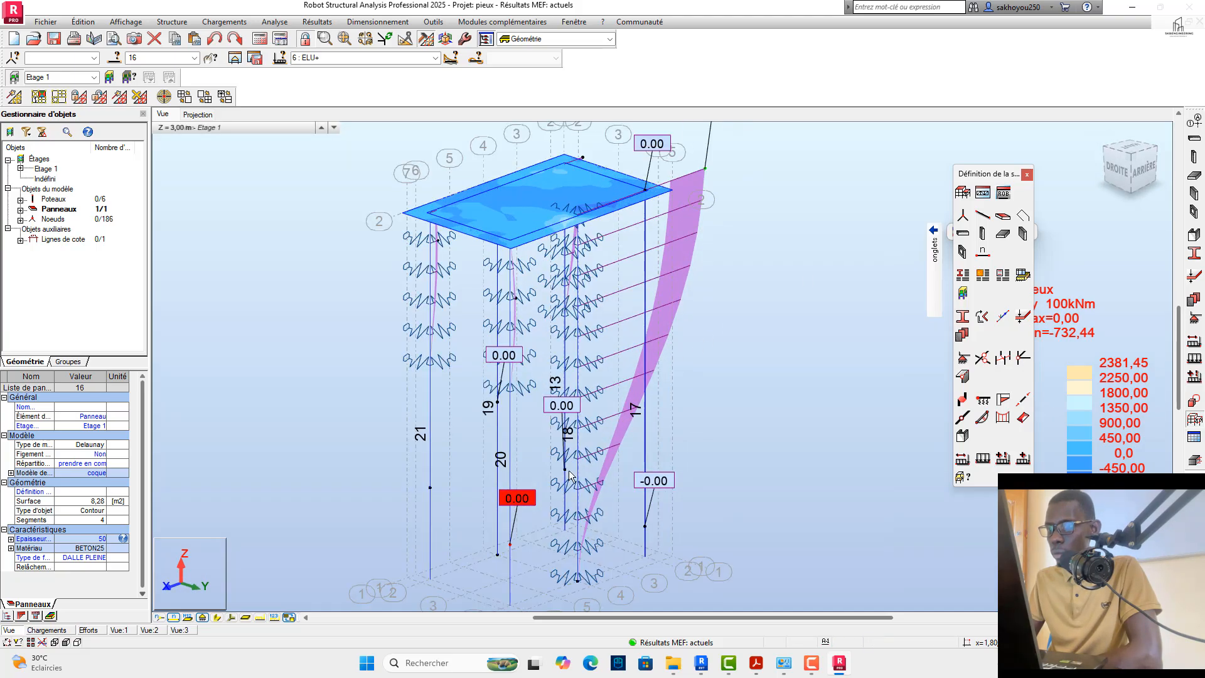
pyautogui.scroll(5, 618, 484)
pyautogui.scroll(-1, 598, 427)
pyautogui.click(601, 401)
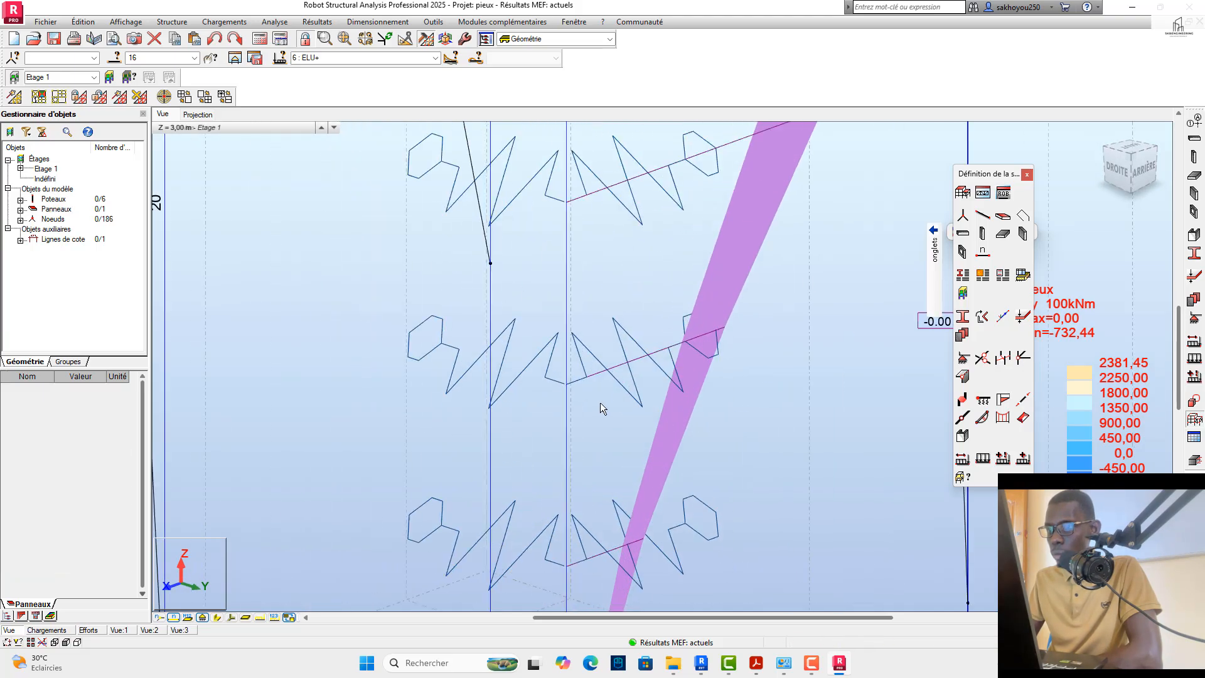
pyautogui.scroll(-2, 600, 405)
pyautogui.scroll(3, 600, 323)
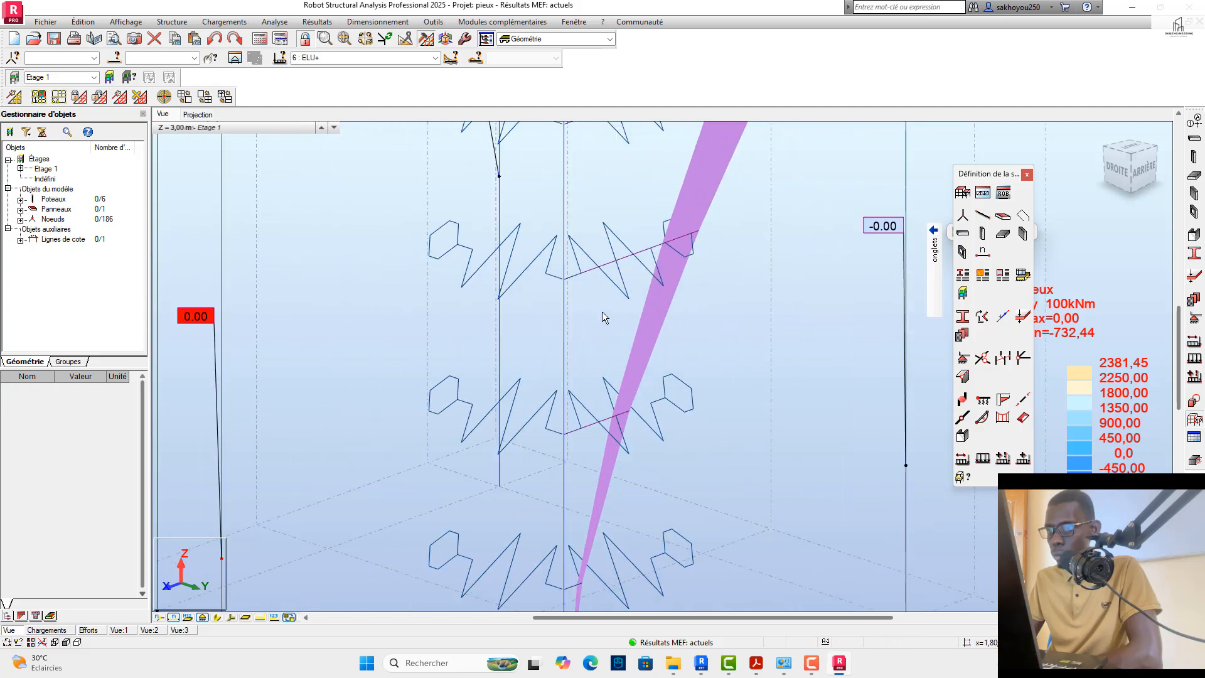
# Step: Launch the BIMware REX Piles 2022 module for pile 18 and move its licence manager window out of the way
pyautogui.click(544, 339)
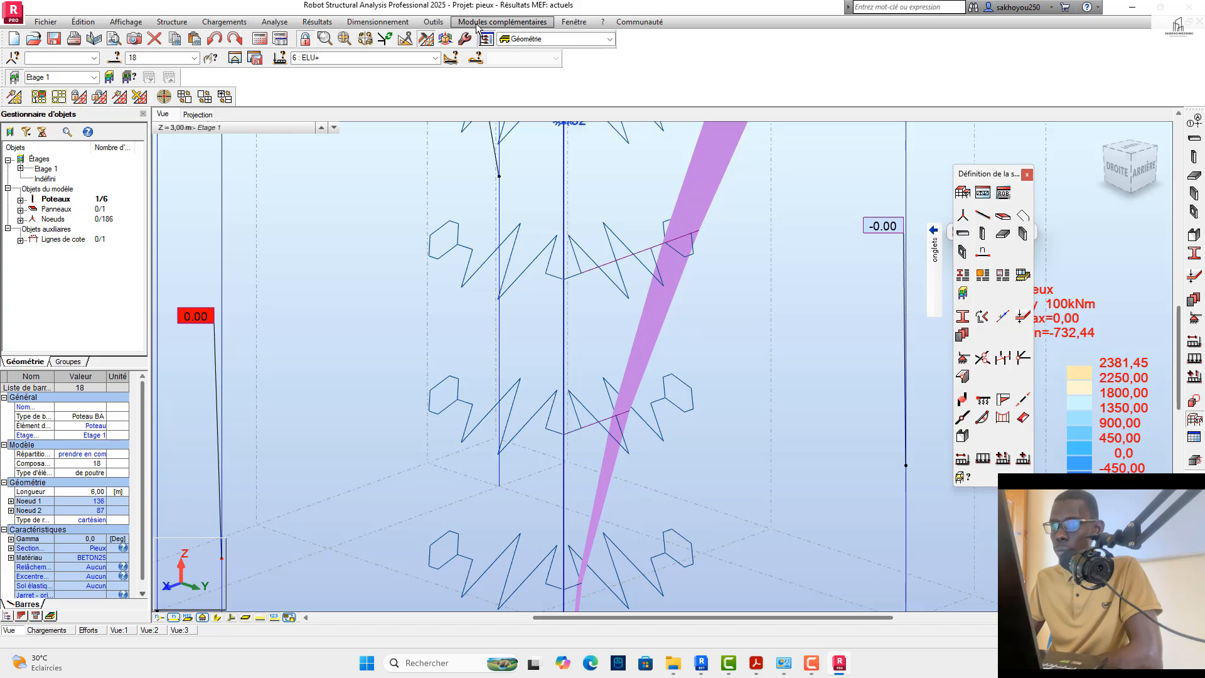
pyautogui.click(509, 22)
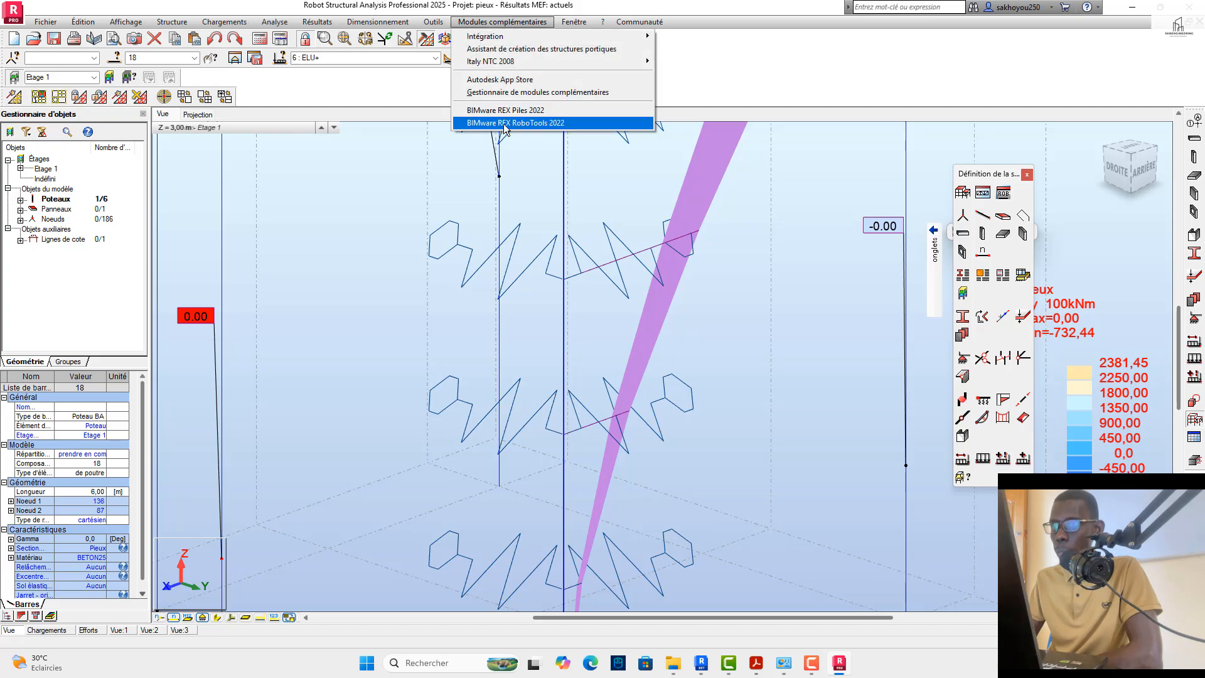
pyautogui.press('Escape')
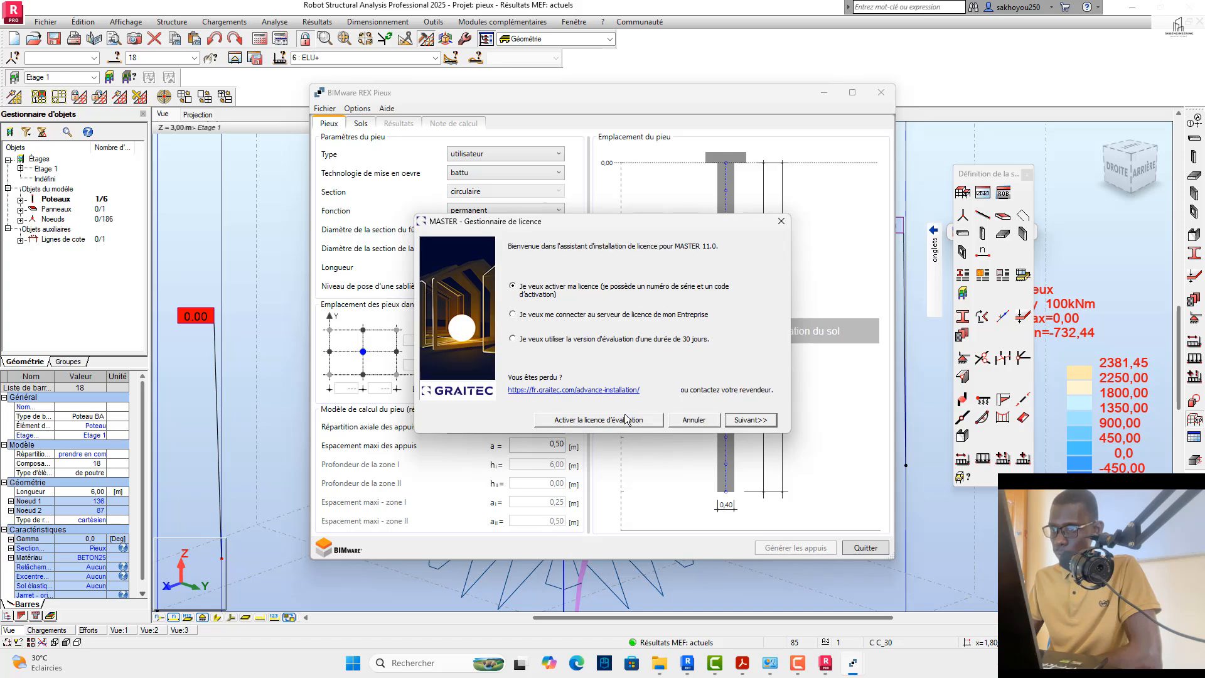
pyautogui.moveTo(669, 231); pyautogui.dragTo(1000, 634)
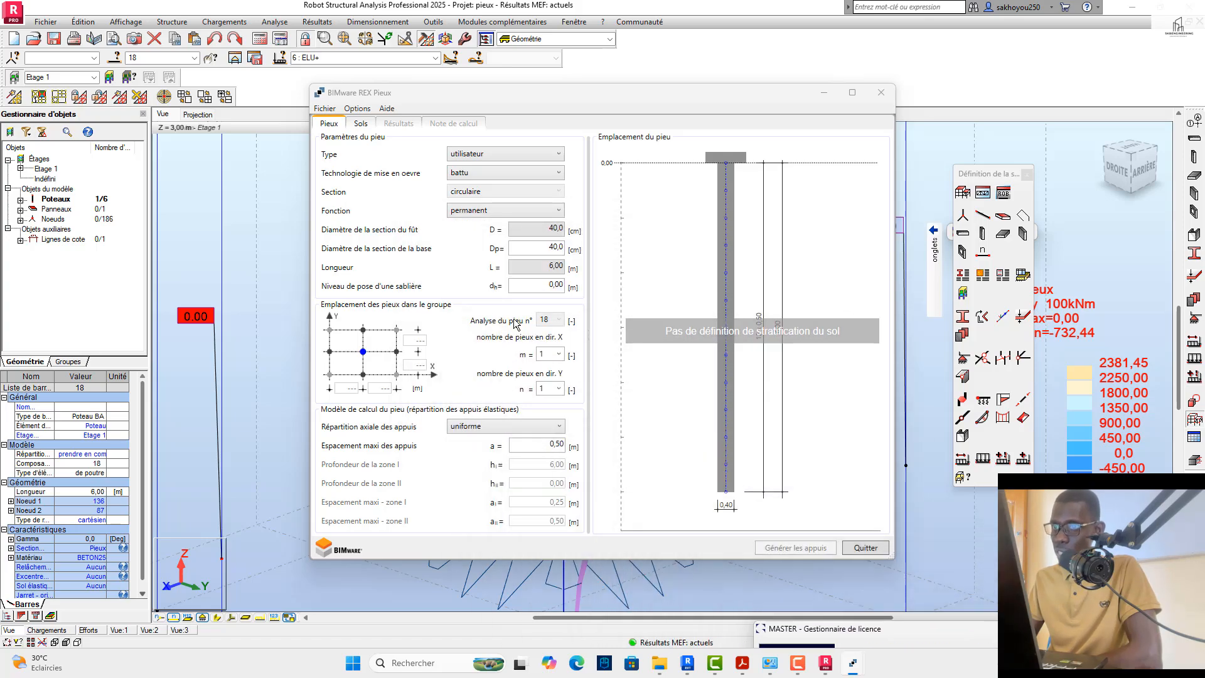
# Step: Add three soil layers from the soil base: Argiles et limons mous, Sables et graves lâches, and Sables et graves compacts
pyautogui.click(370, 129)
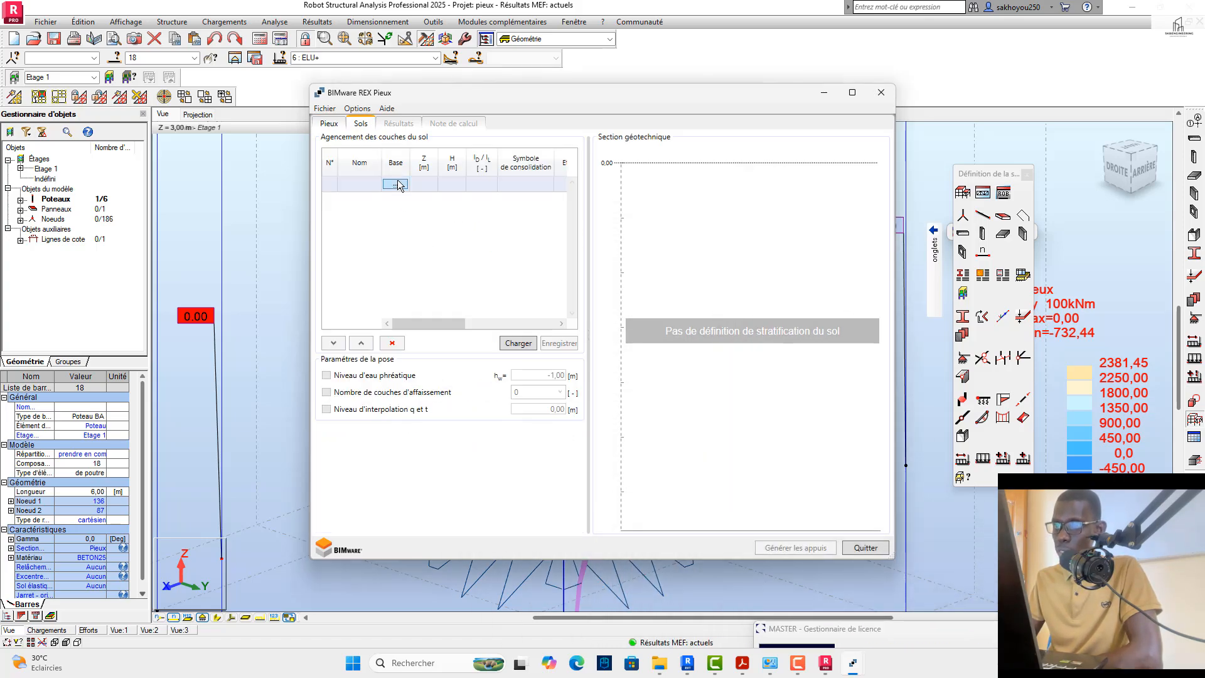
pyautogui.click(397, 184)
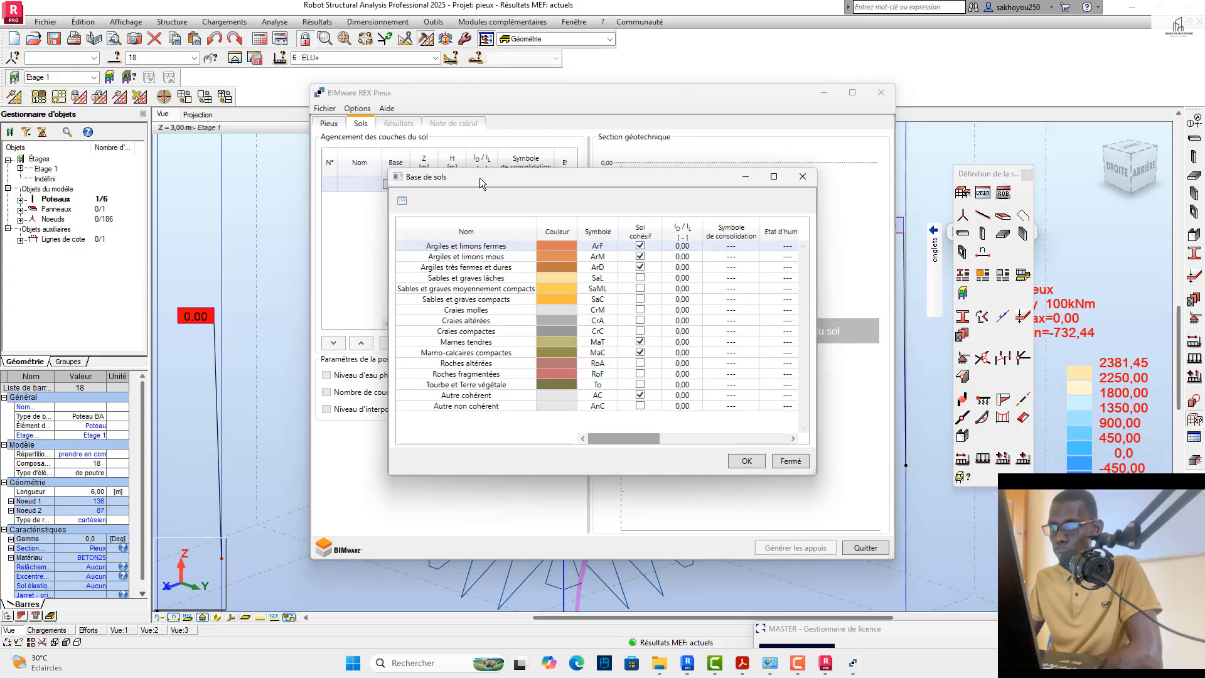
pyautogui.click(463, 257)
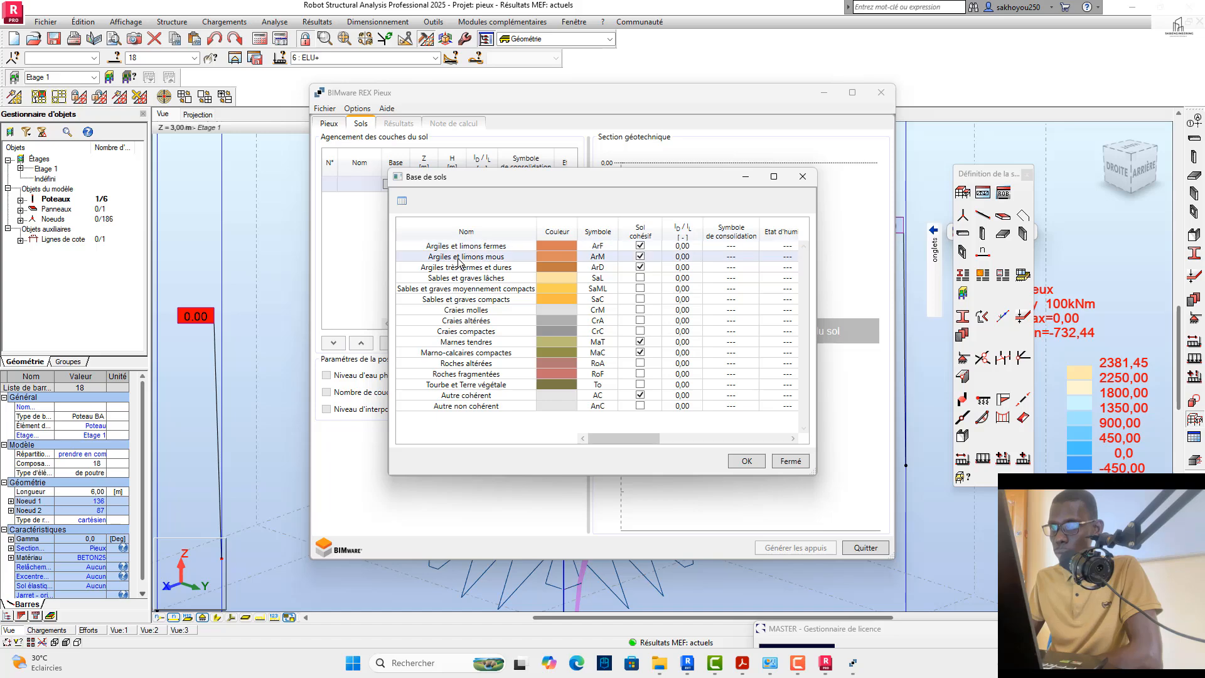
pyautogui.click(746, 461)
pyautogui.click(429, 201)
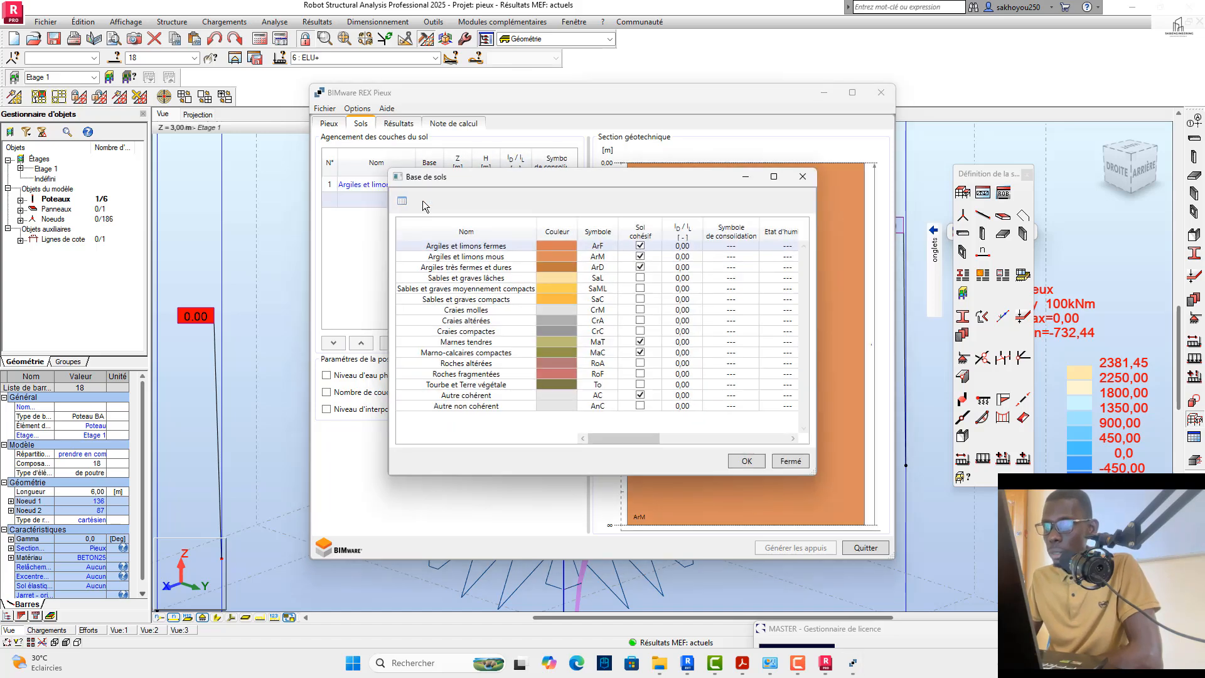
pyautogui.click(457, 281)
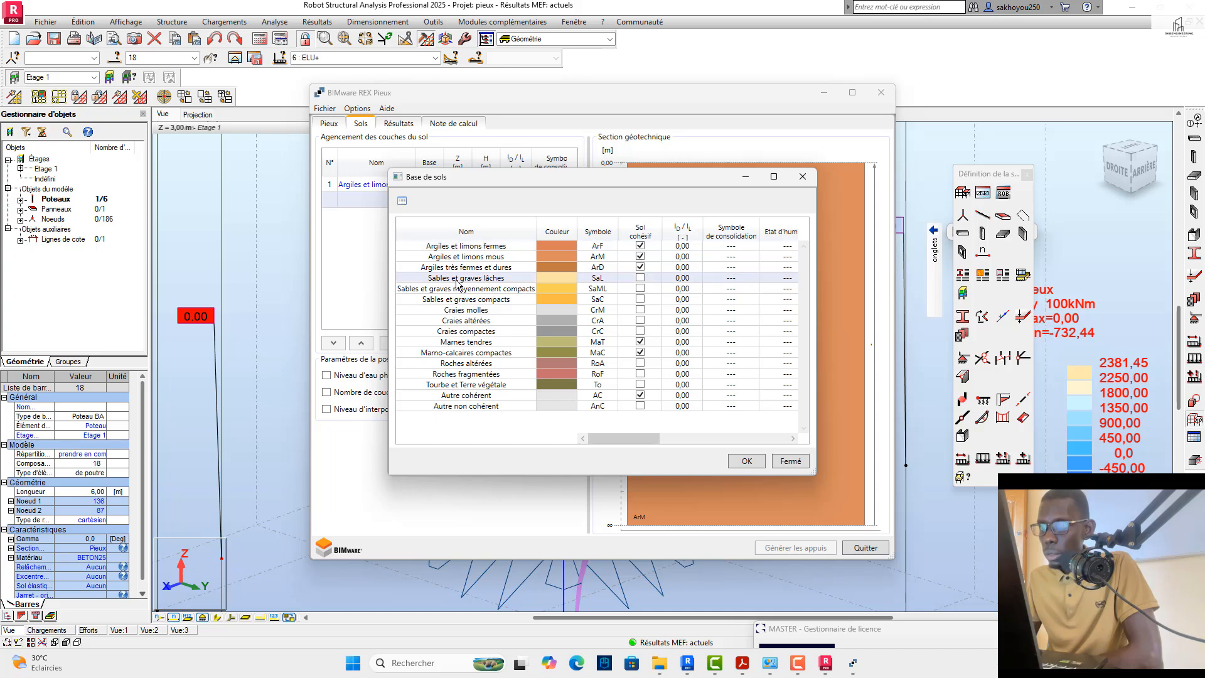
pyautogui.click(743, 463)
pyautogui.click(428, 216)
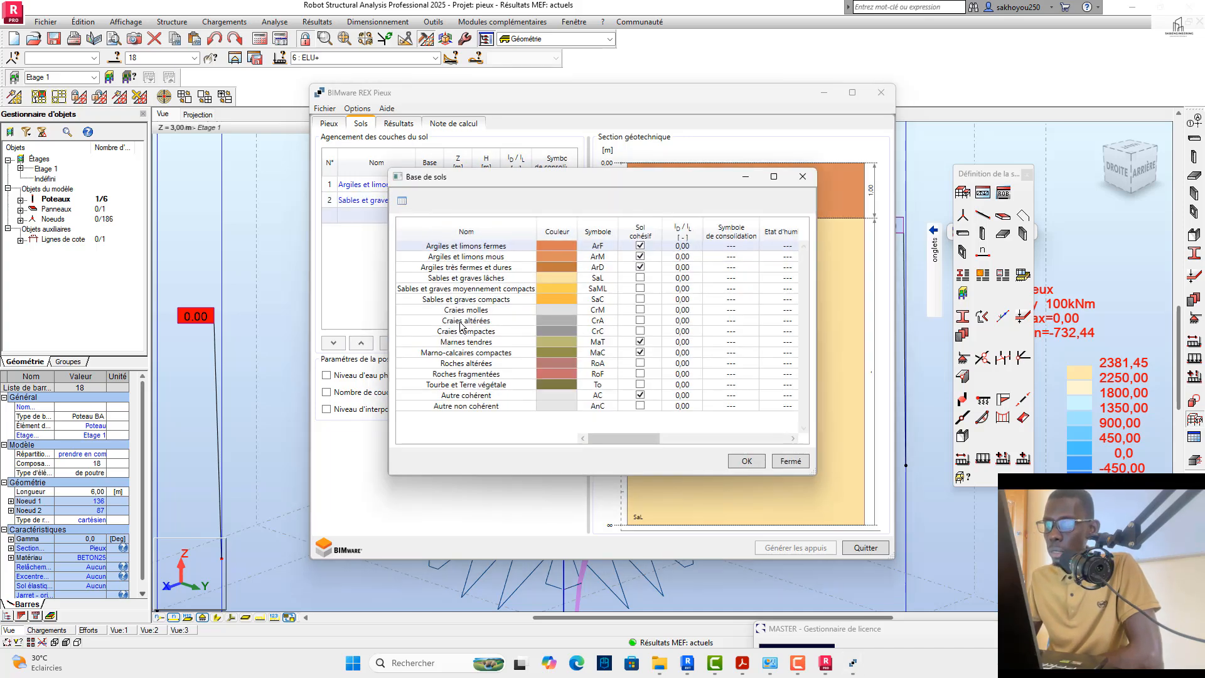
pyautogui.click(469, 301)
pyautogui.click(747, 462)
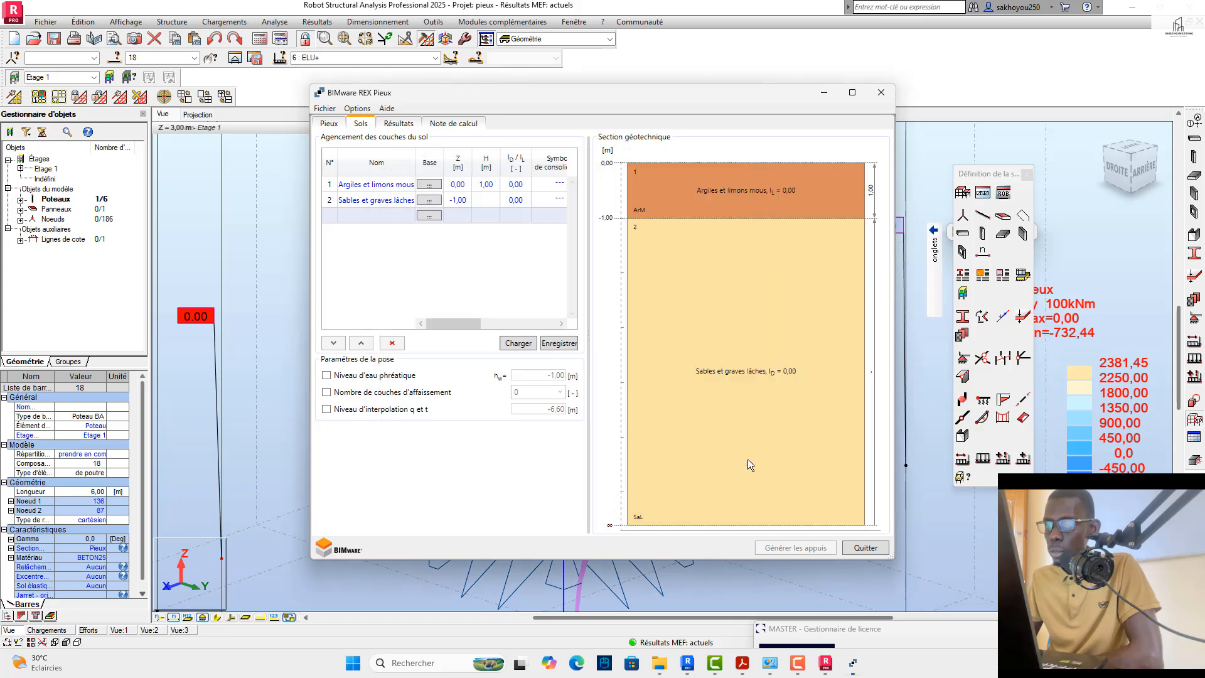
# Step: Set the thickness of the Argiles et limons mous and Sables et graves lâches layers to 3,00 m each
pyautogui.click(507, 184)
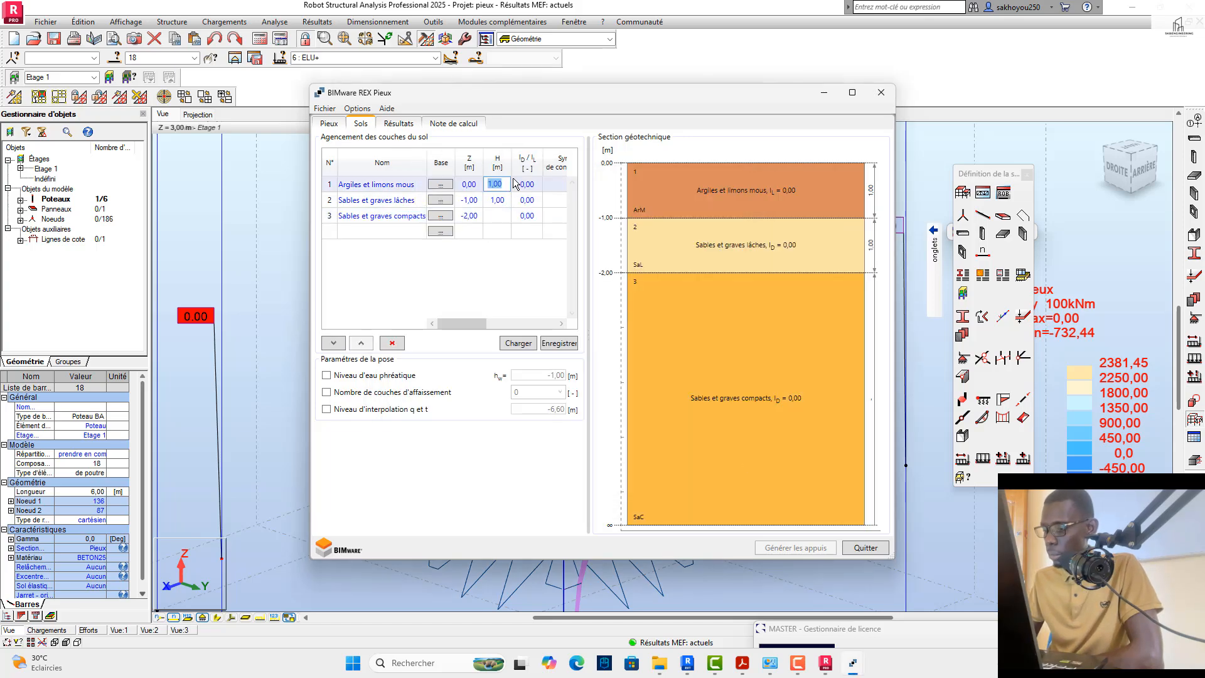
pyautogui.write('3')
pyautogui.click(508, 202)
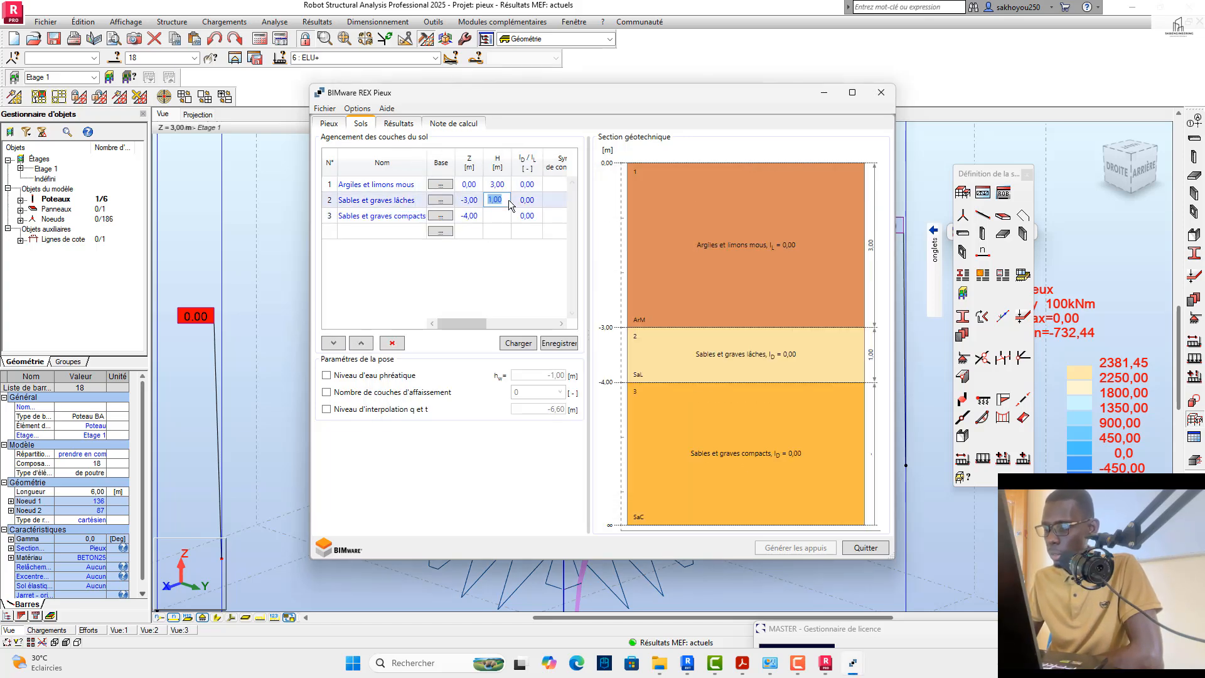
pyautogui.write('2')
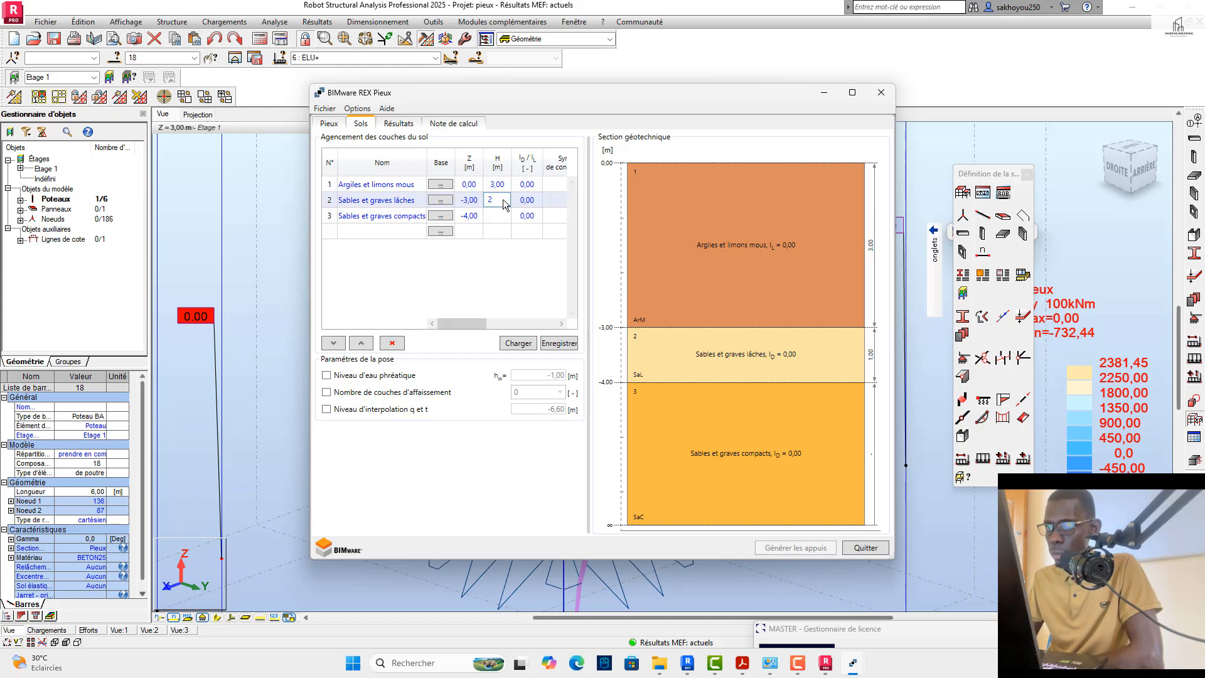
pyautogui.press('BackSpace')
pyautogui.write('3')
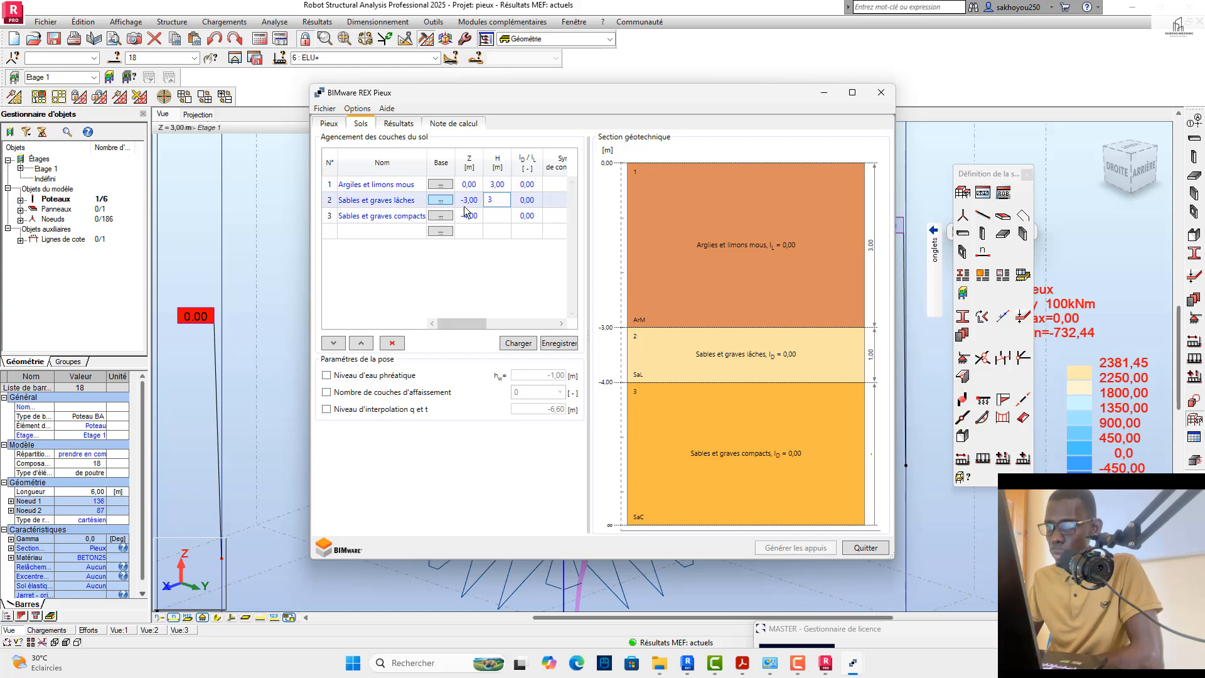
pyautogui.press('Return')
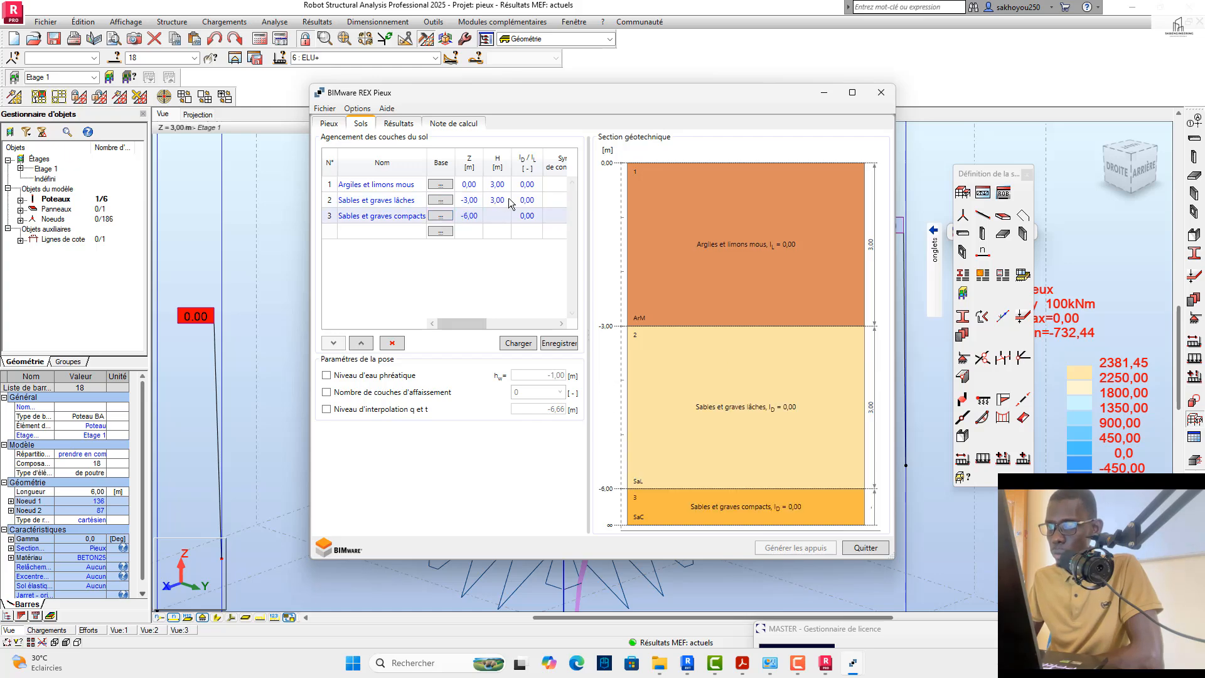
# Step: Set the thickness of the Sables et graves lâches layer to 2,00 m
pyautogui.click(509, 201)
pyautogui.write('2')
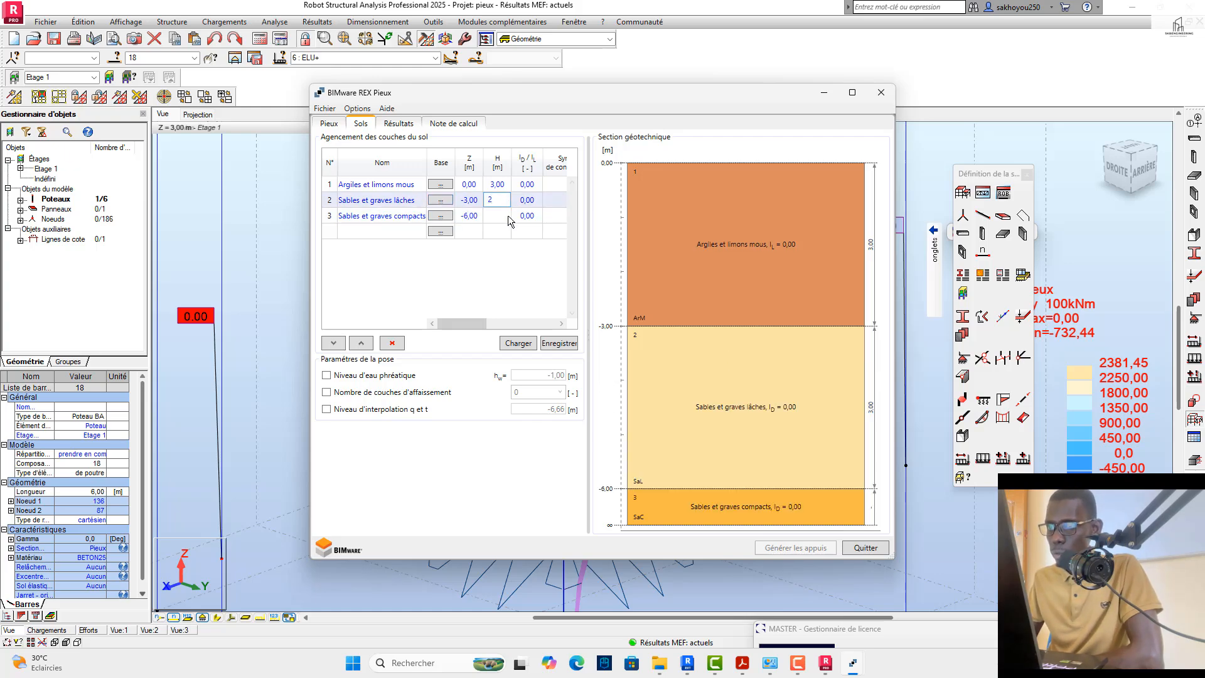
pyautogui.press('Return')
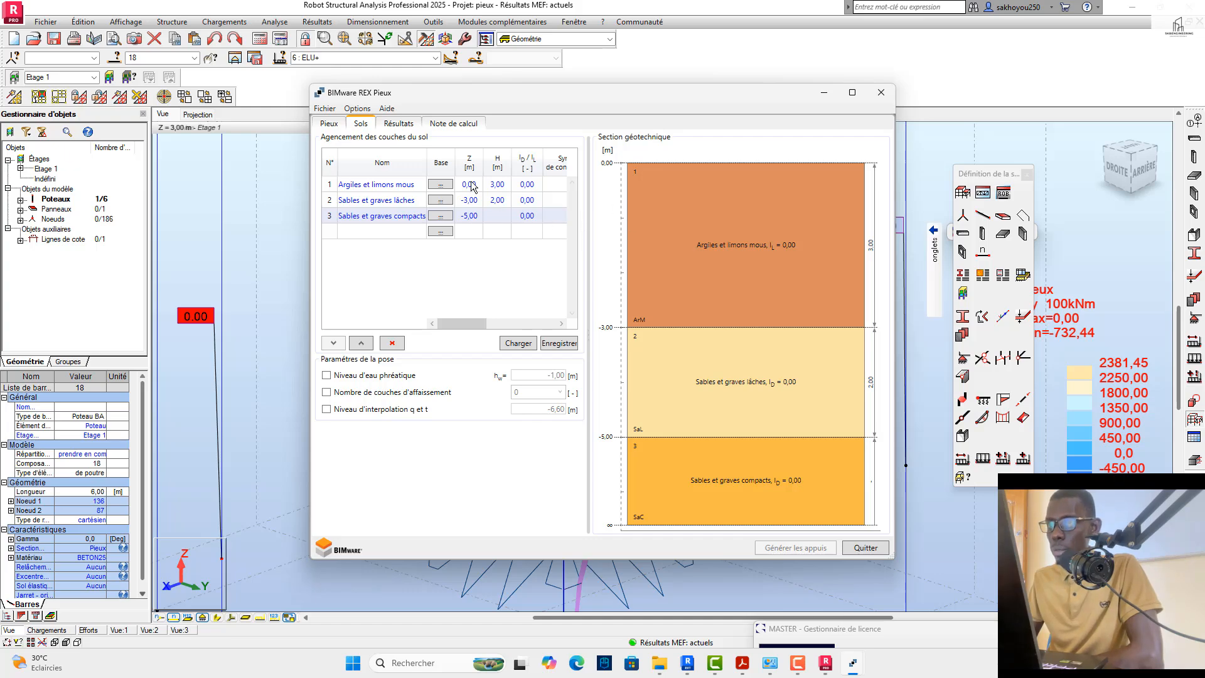
# Step: Set q0 to 0,10 MN/m² for the Argiles et limons mous layer and 0,15 MN/m² for Sables et graves lâches
pyautogui.moveTo(465, 326); pyautogui.dragTo(536, 325)
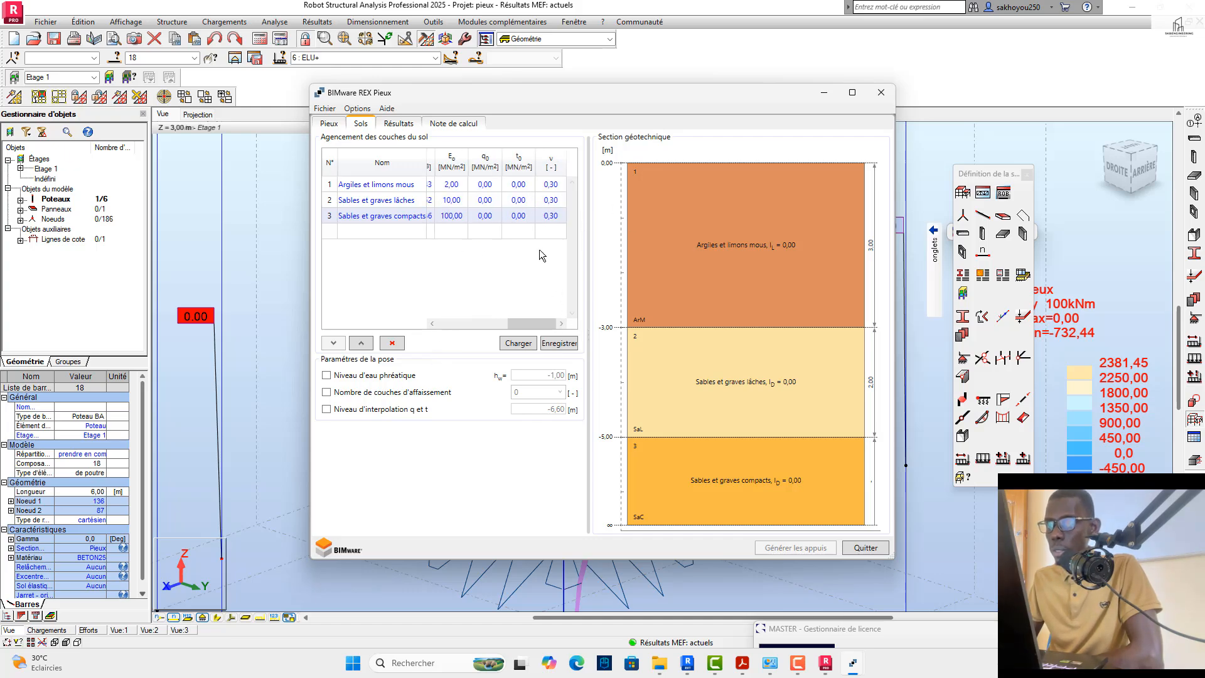
pyautogui.click(499, 185)
pyautogui.click(497, 186)
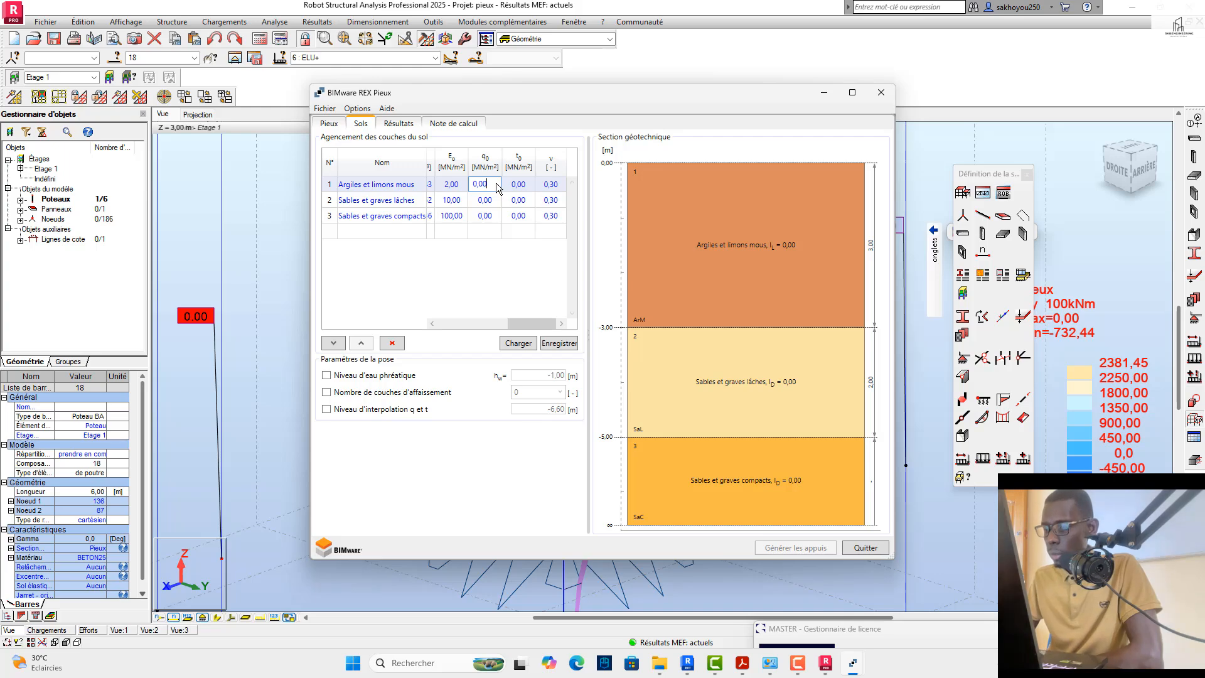
pyautogui.write(',1')
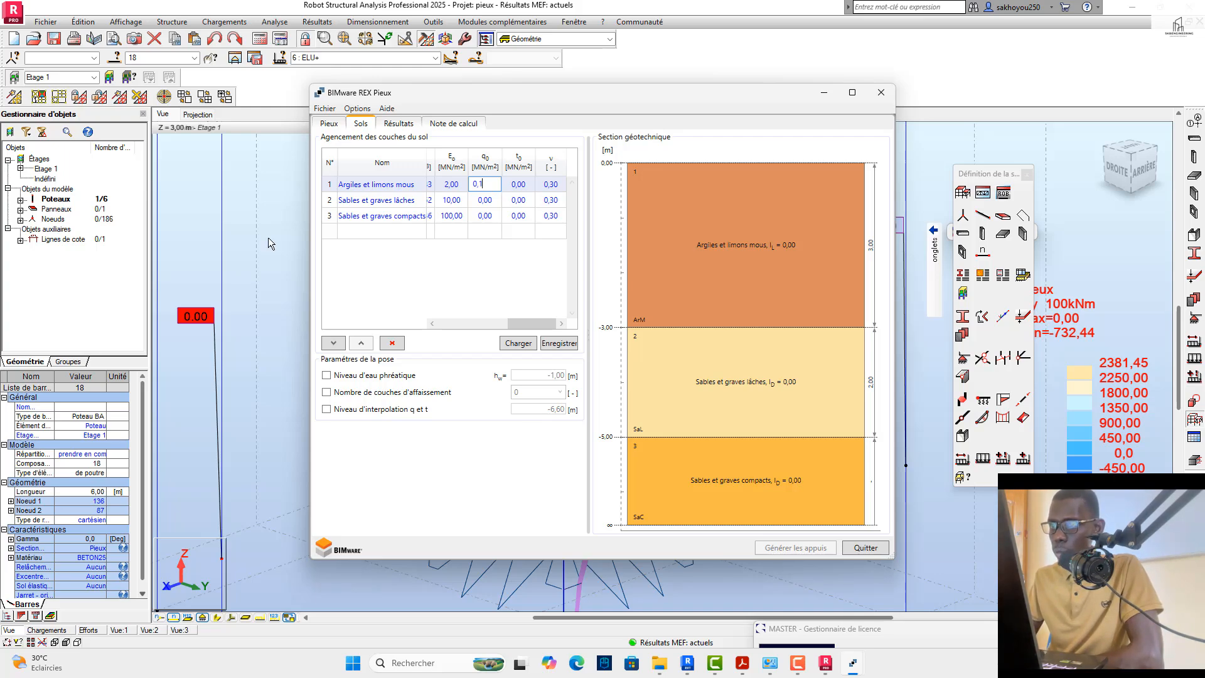
pyautogui.click(490, 202)
pyautogui.click(494, 201)
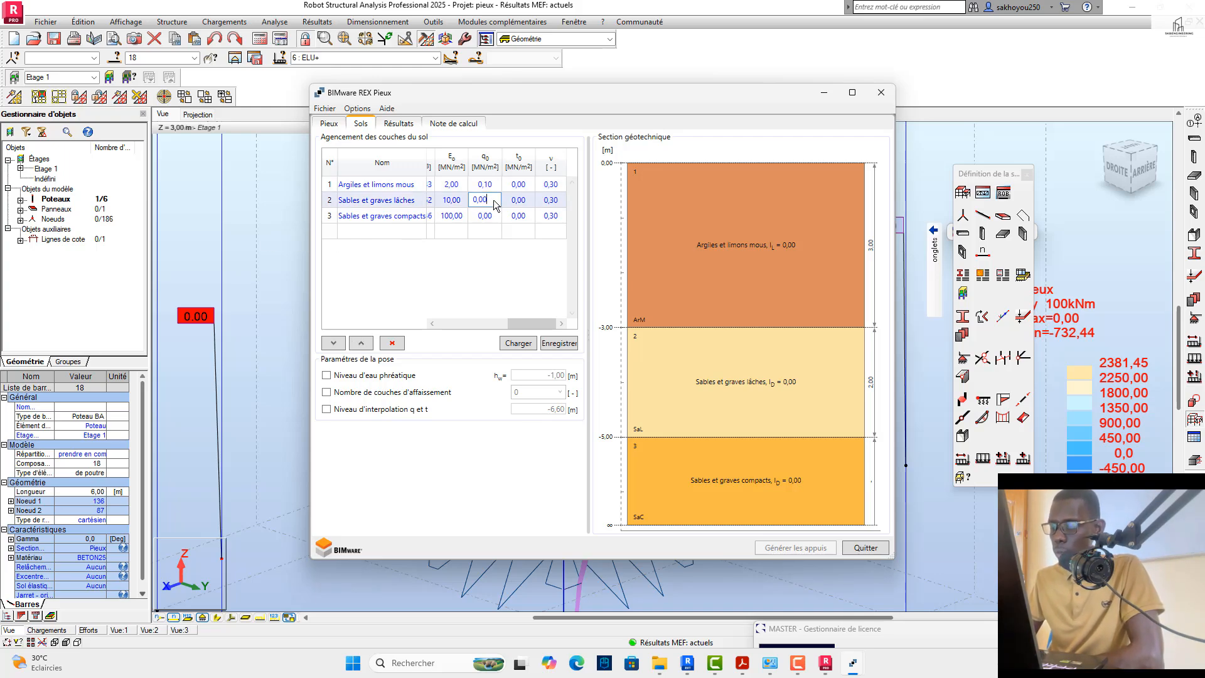
pyautogui.press('BackSpace')
pyautogui.press('BackSpace')
pyautogui.write(',1')
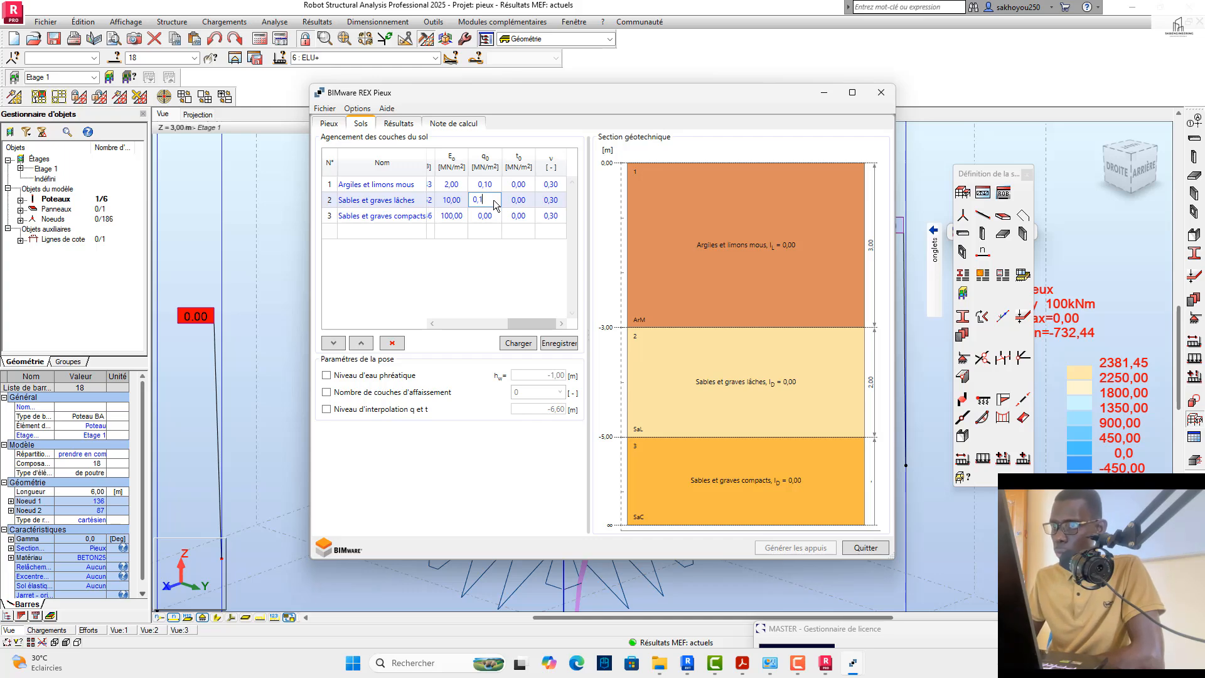
pyautogui.write('5')
# Step: Set q0 of the Sables et graves compacts layer to 0,35 MN/m² and try to display the pile results
pyautogui.click(489, 218)
pyautogui.click(489, 218)
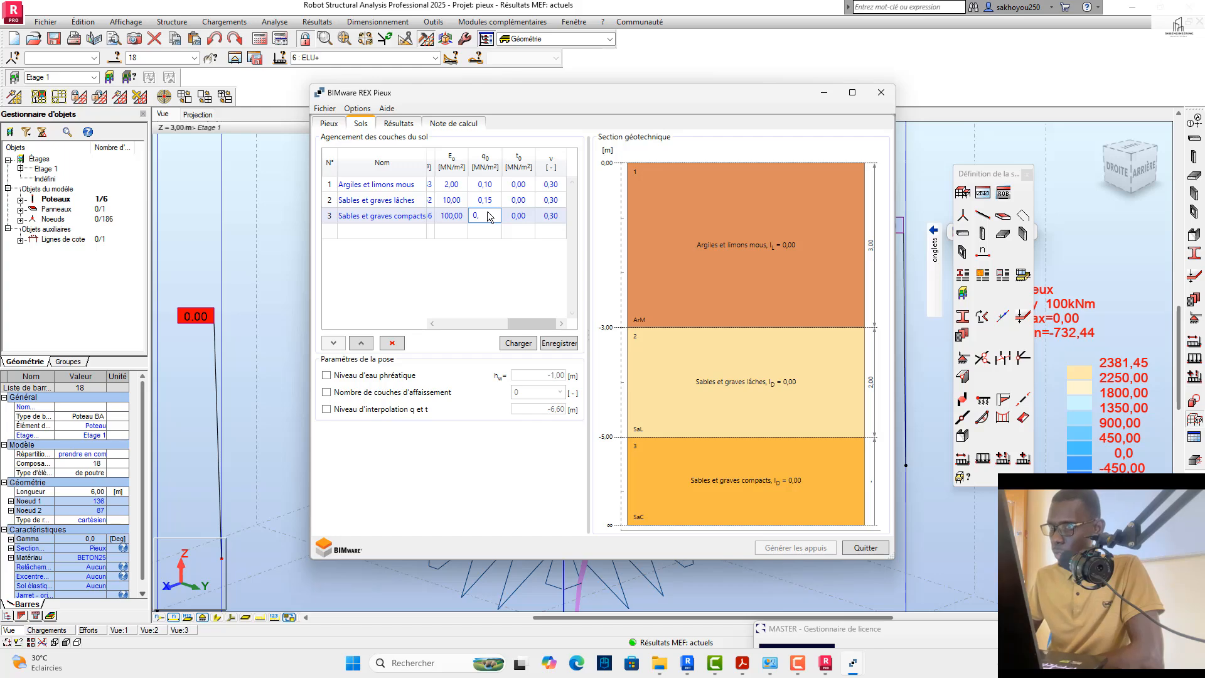
pyautogui.write(',35')
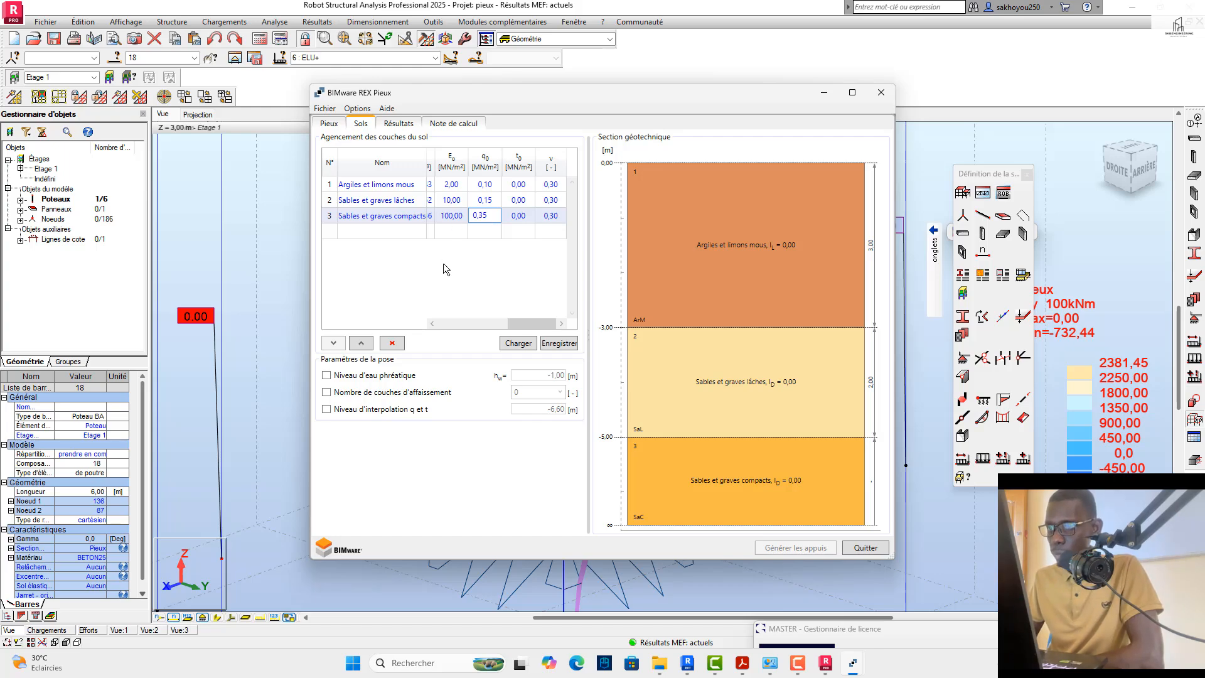
pyautogui.click(402, 130)
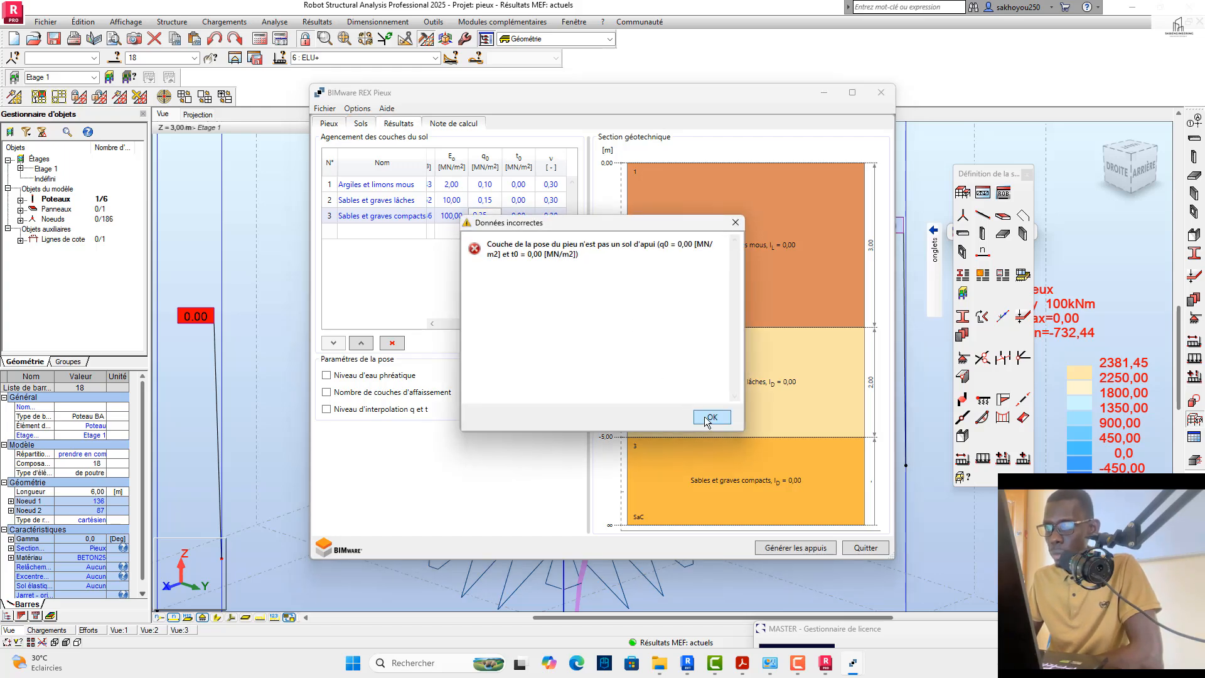
pyautogui.click(704, 416)
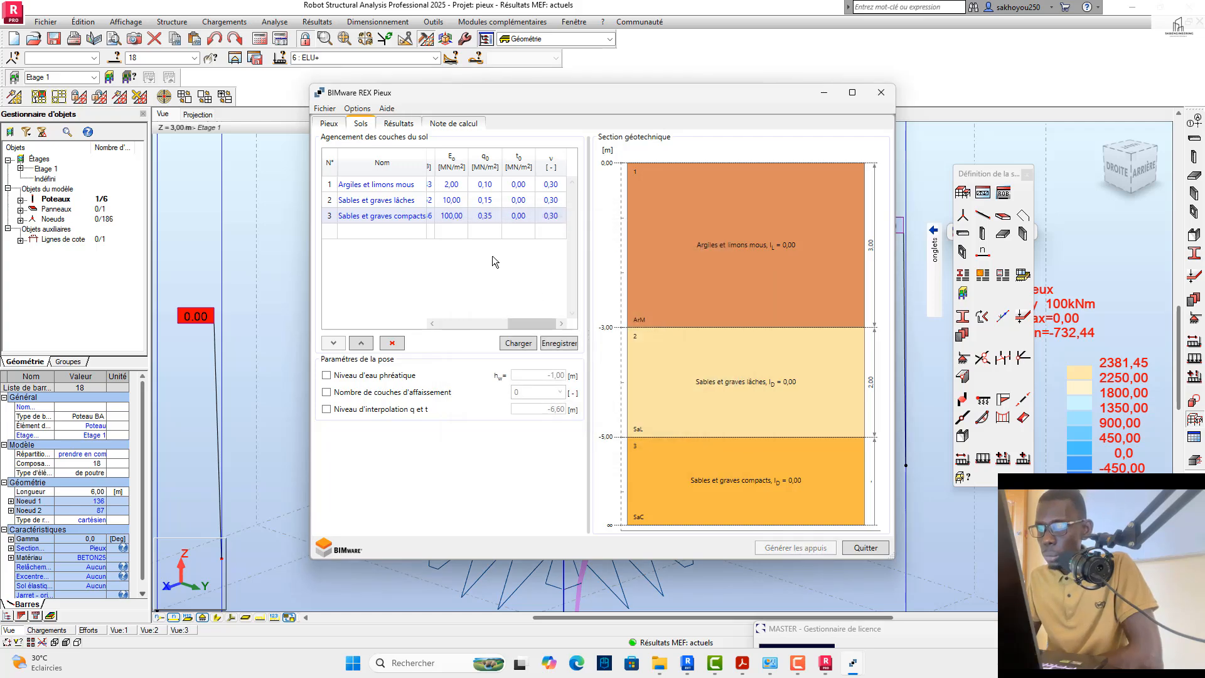
# Step: Set the modulus E0 of the Argiles et limons mous layer to 0,10 MN/m²
pyautogui.click(464, 184)
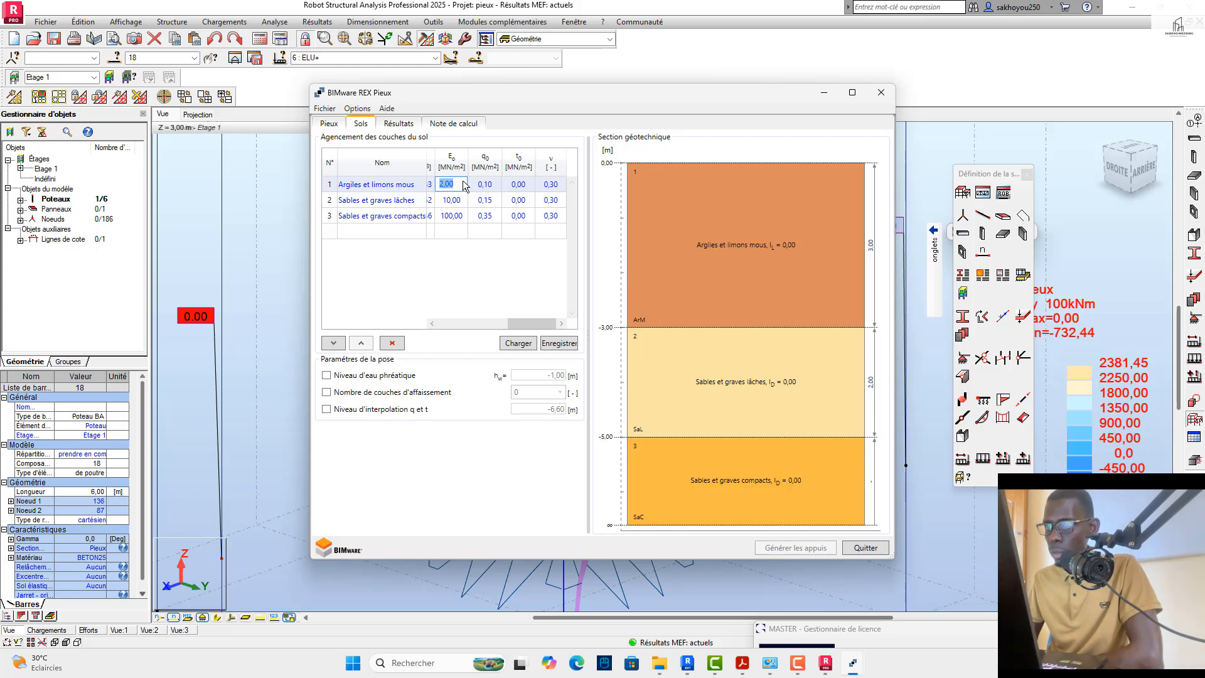
pyautogui.write('0')
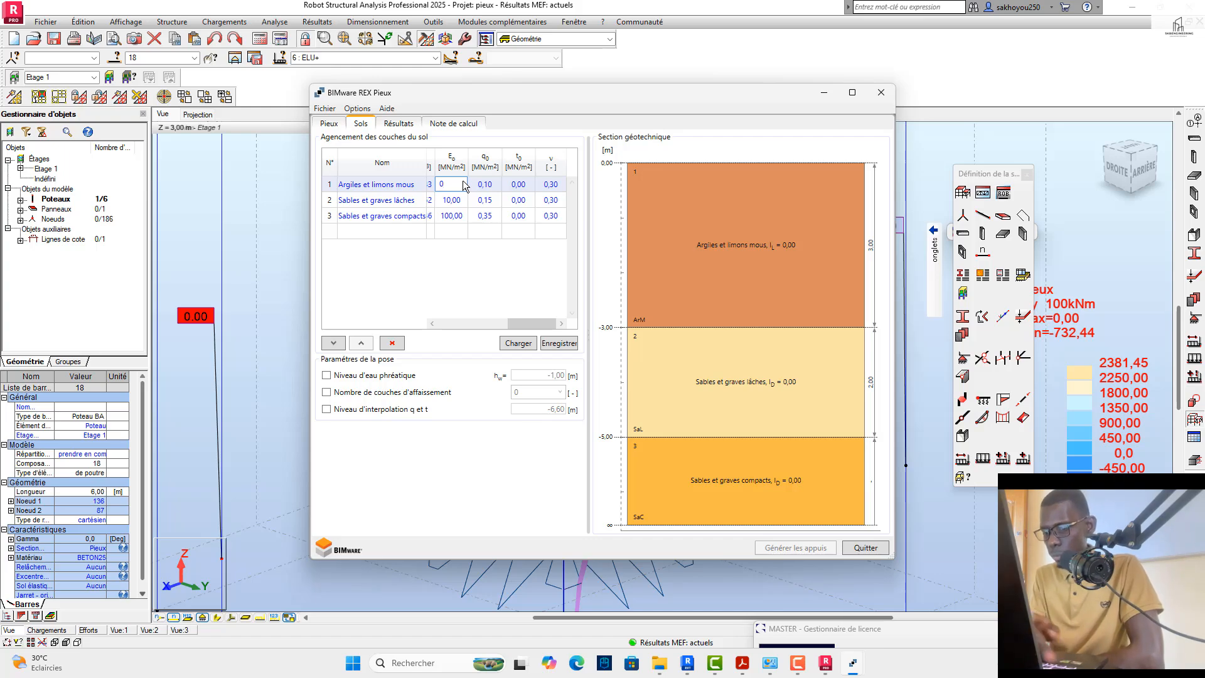
pyautogui.press('capslock')
pyautogui.write(',1')
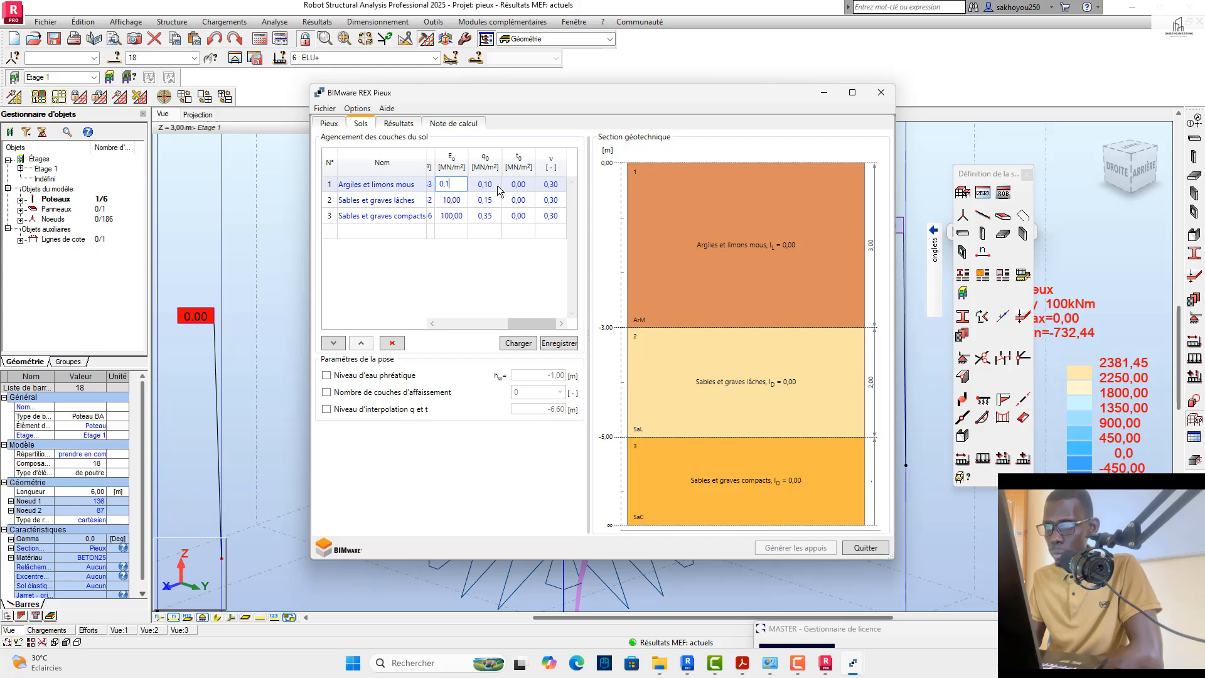
pyautogui.press('Tab')
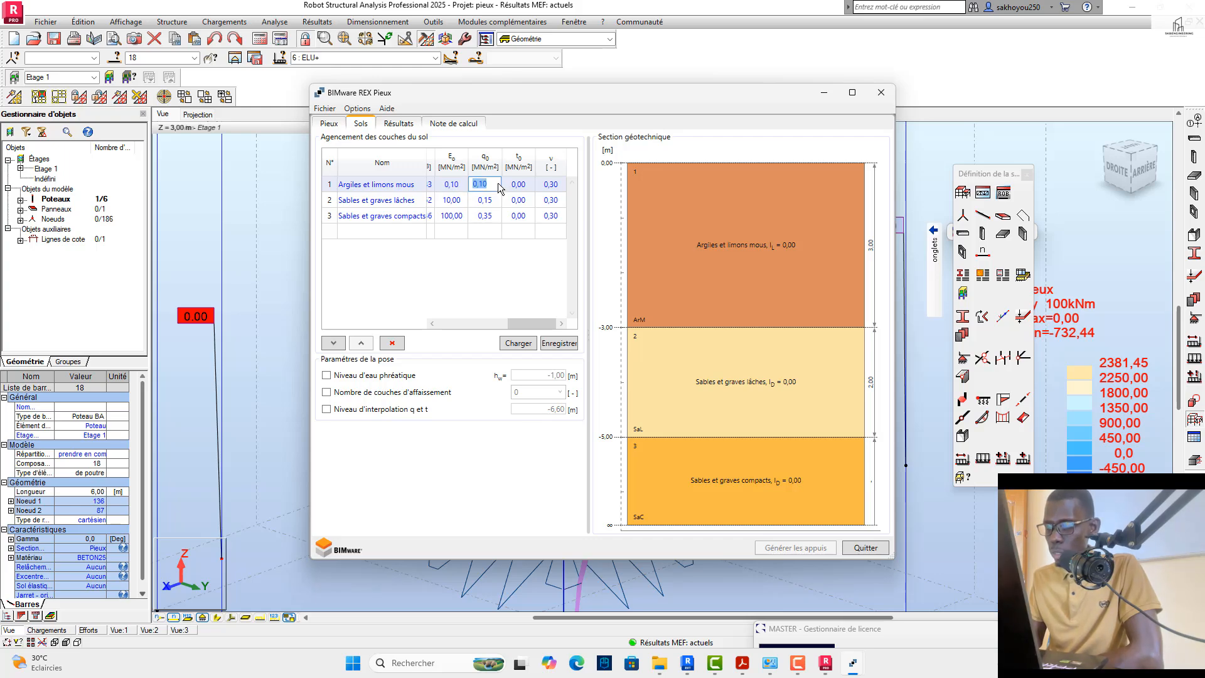
# Step: Reset q0 to 0 for all three soil layers
pyautogui.write('0')
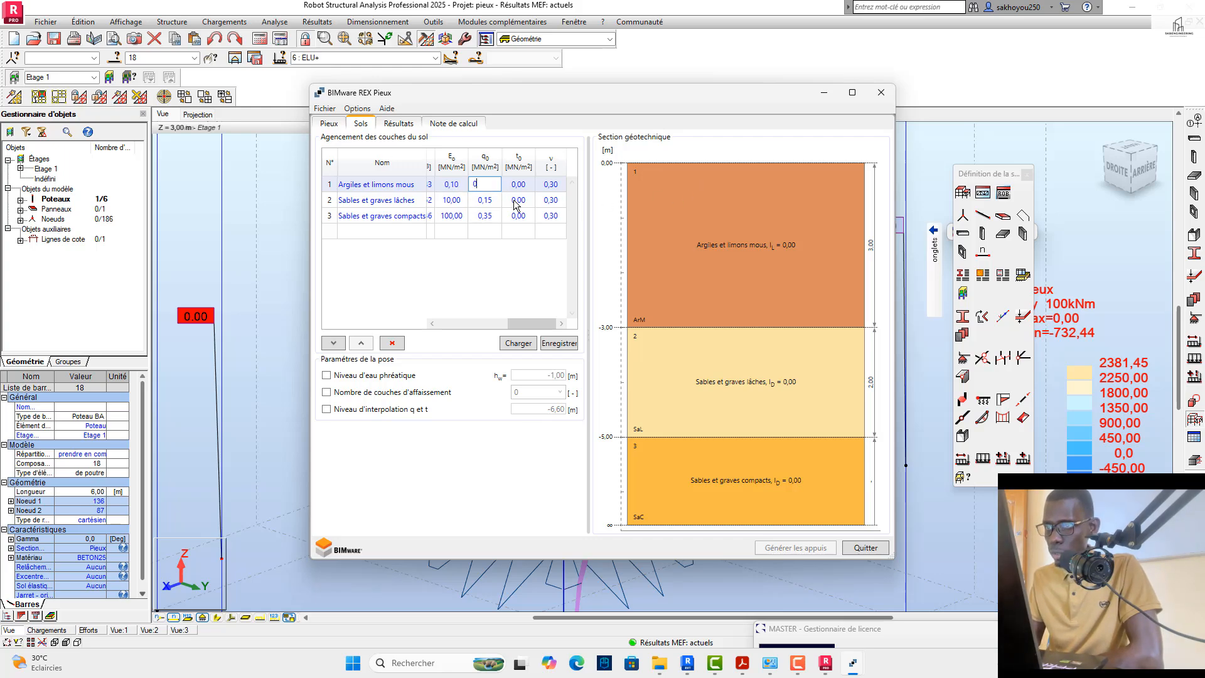
pyautogui.click(495, 204)
pyautogui.write('0')
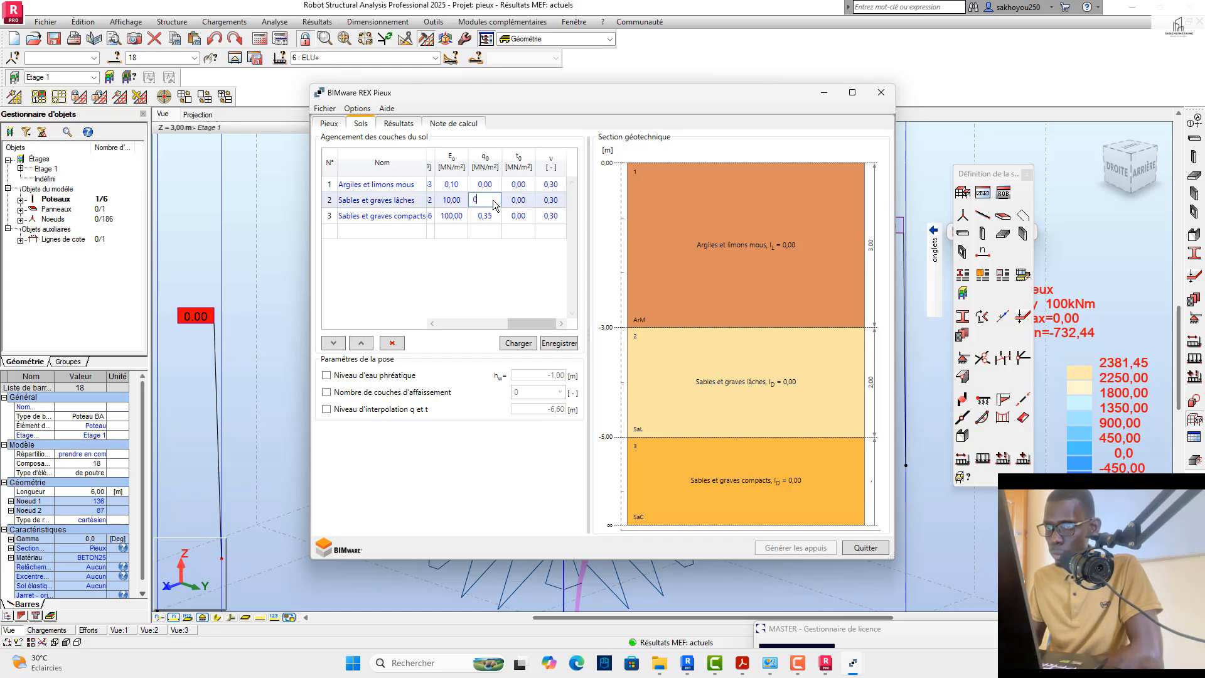
pyautogui.click(499, 216)
pyautogui.write('0')
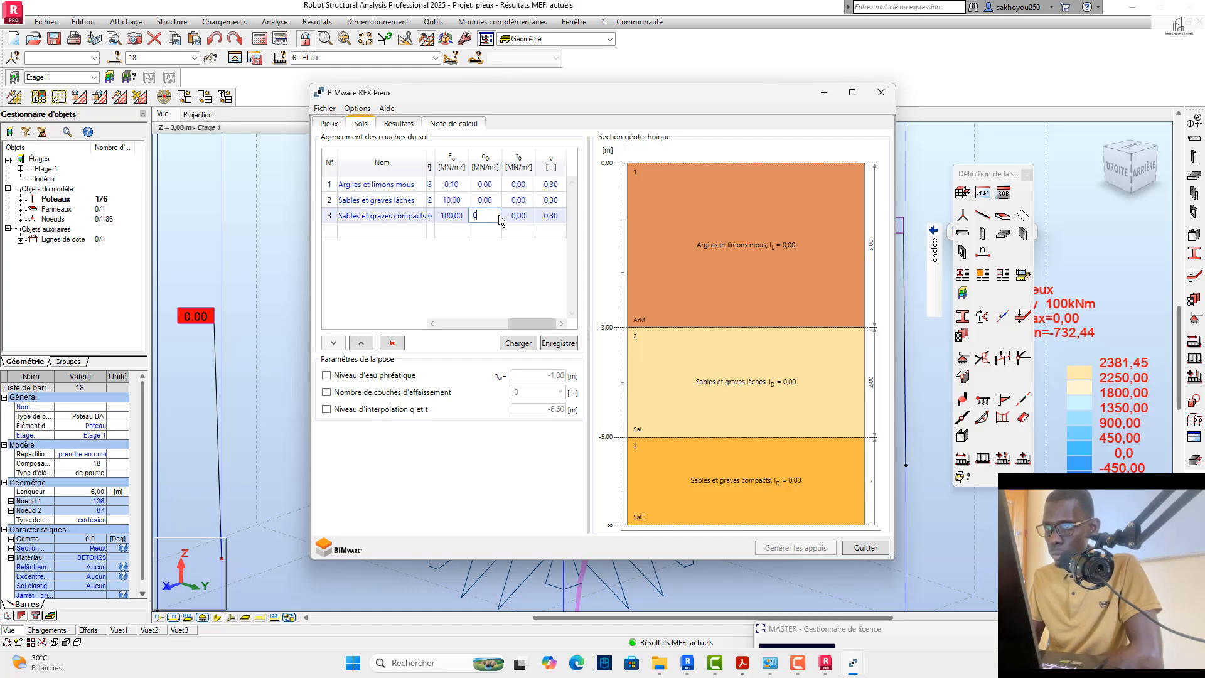
# Step: Set the modulus E0 of the Sables et graves lâches layer to 0,15 MN/m²
pyautogui.click(464, 199)
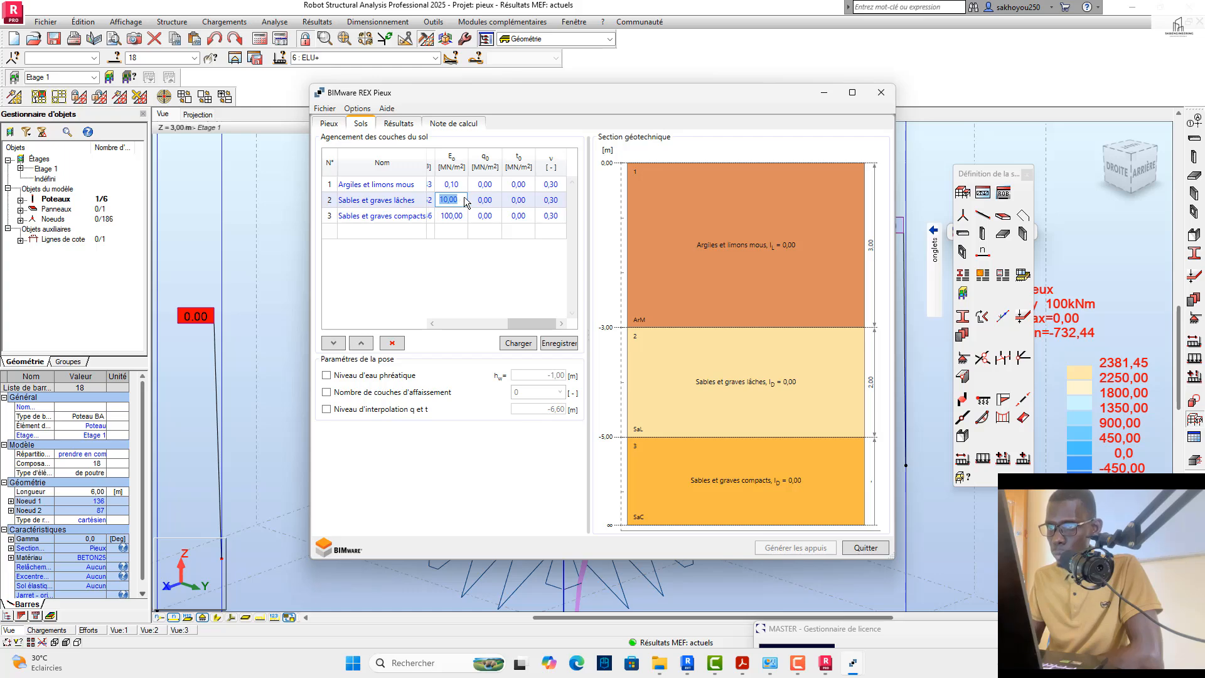
pyautogui.click(465, 203)
pyautogui.press('BackSpace')
pyautogui.press('BackSpace')
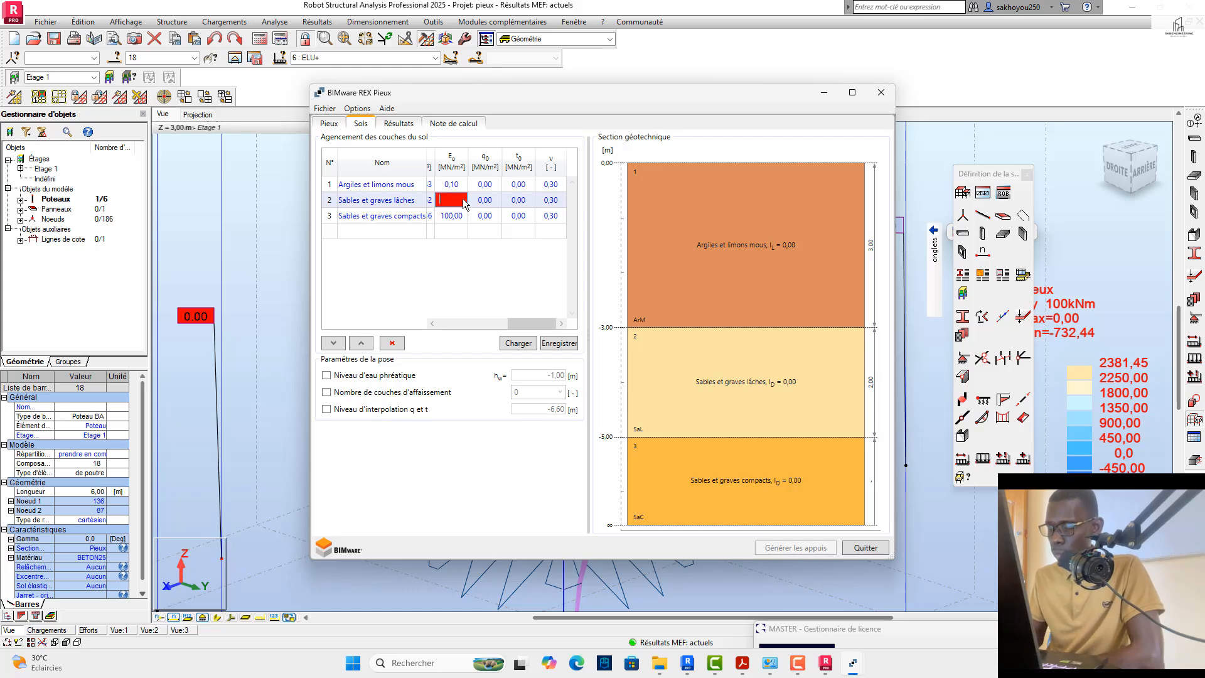
pyautogui.write('0')
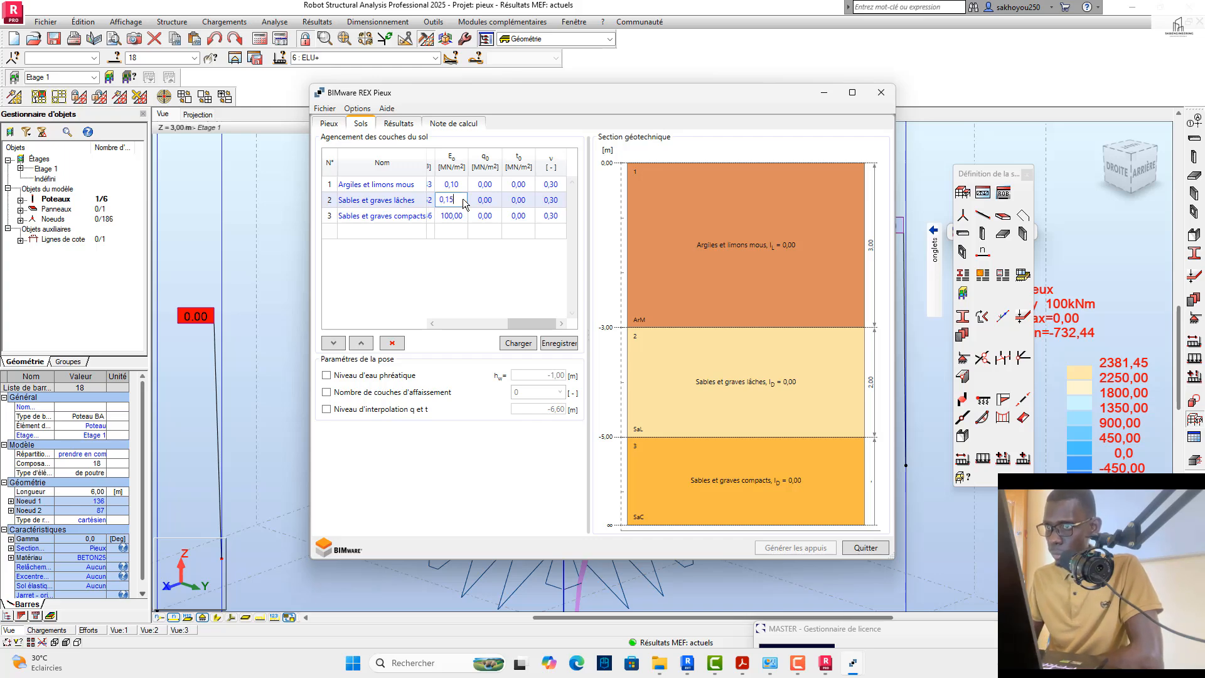
pyautogui.write(',15')
# Step: Set the modulus E0 of the Sables et graves compacts layer to 0,35 MN/m² and try to display the pile results
pyautogui.click(463, 214)
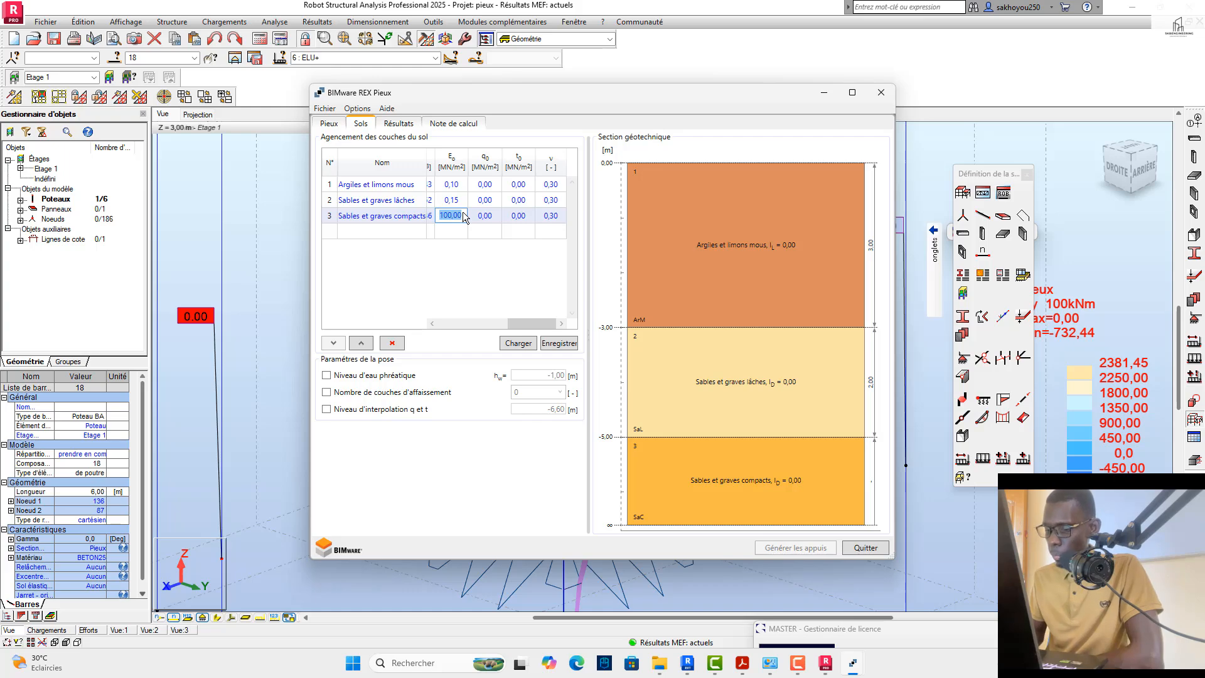
pyautogui.write('0')
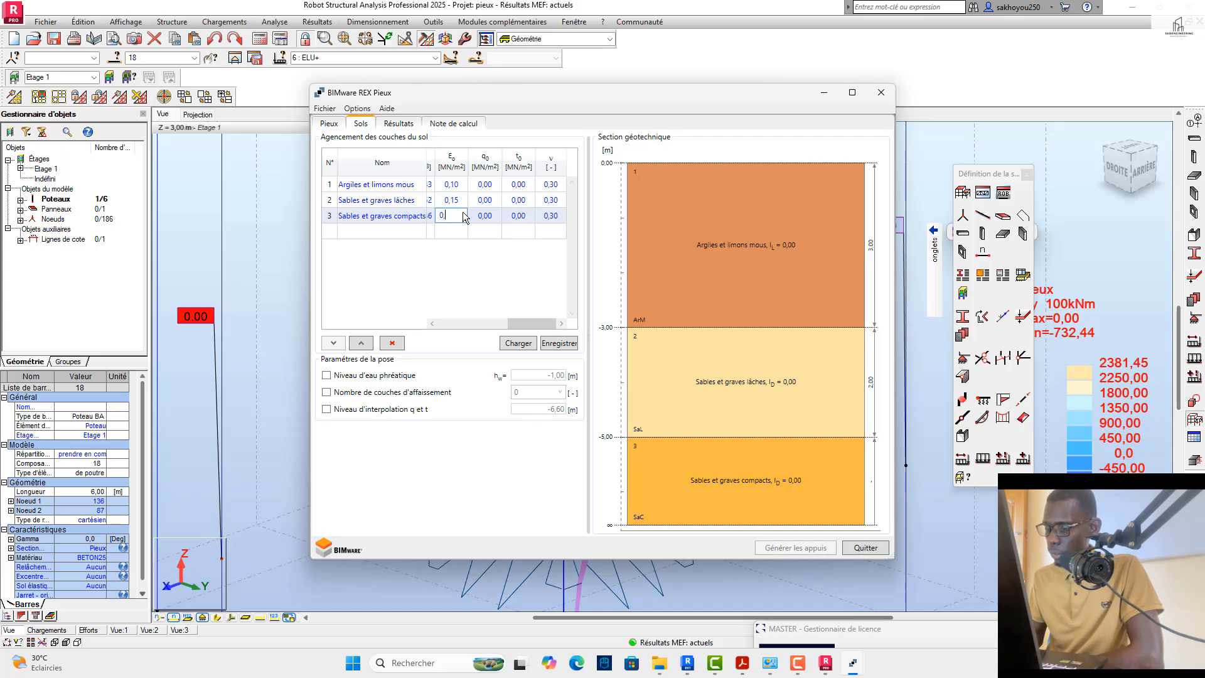
pyautogui.write(',35')
pyautogui.press('Return')
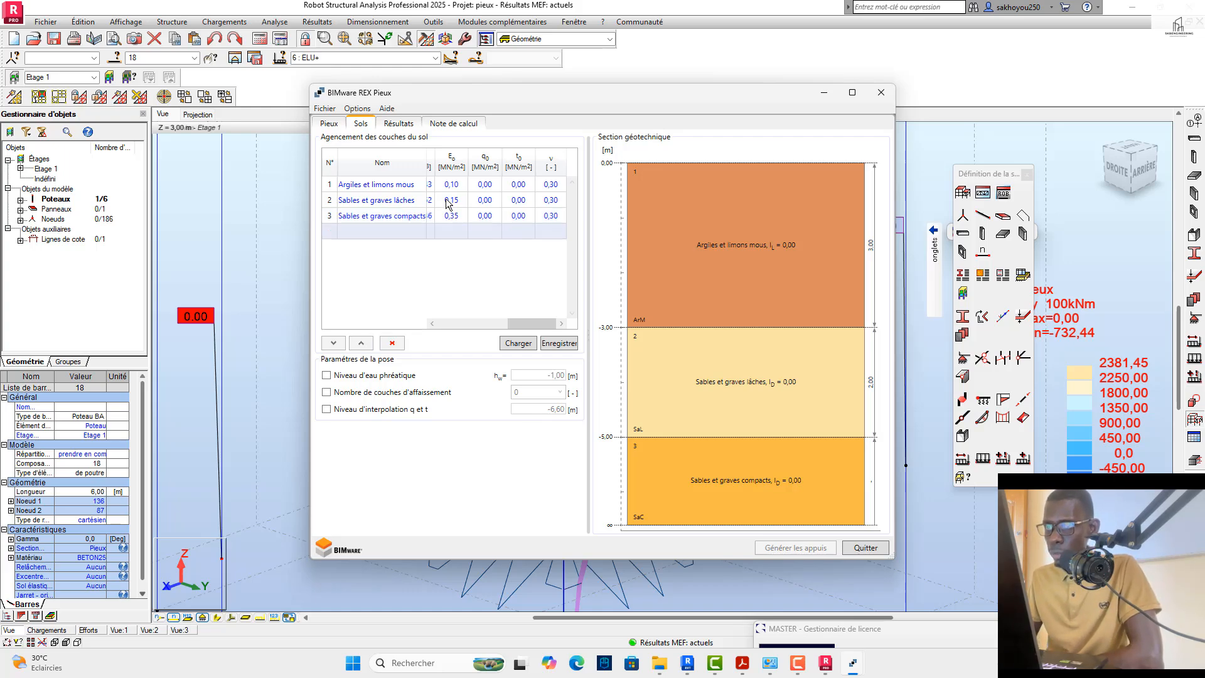
pyautogui.click(395, 126)
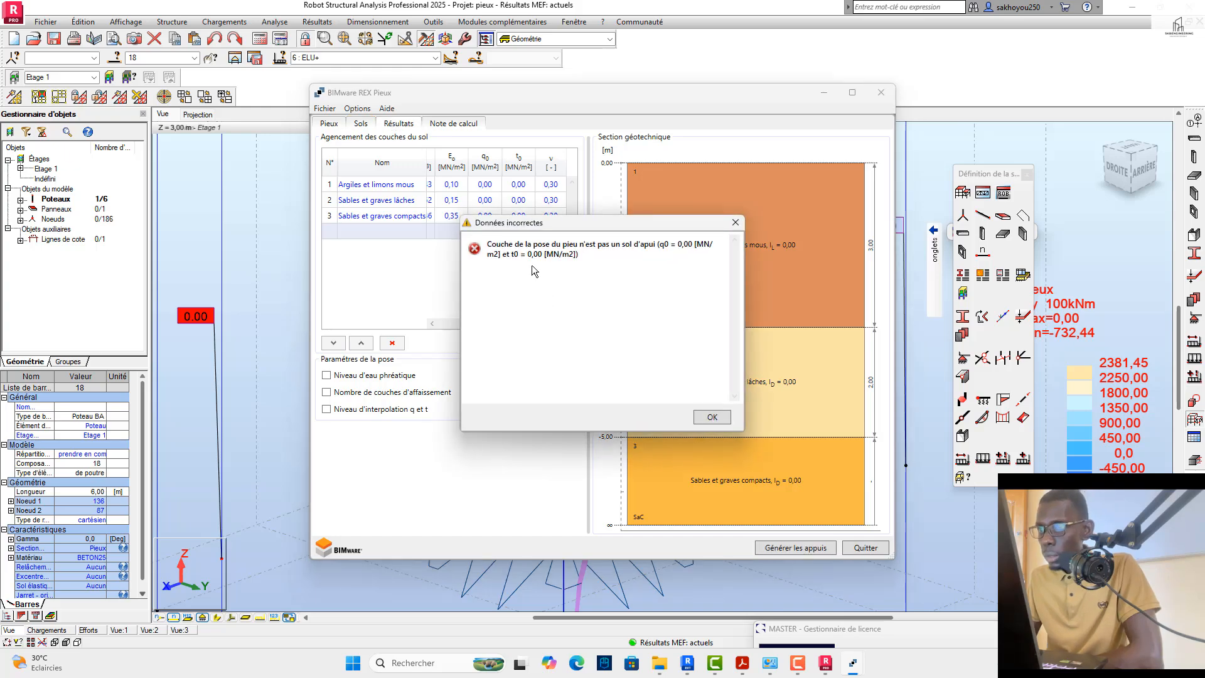
pyautogui.click(709, 418)
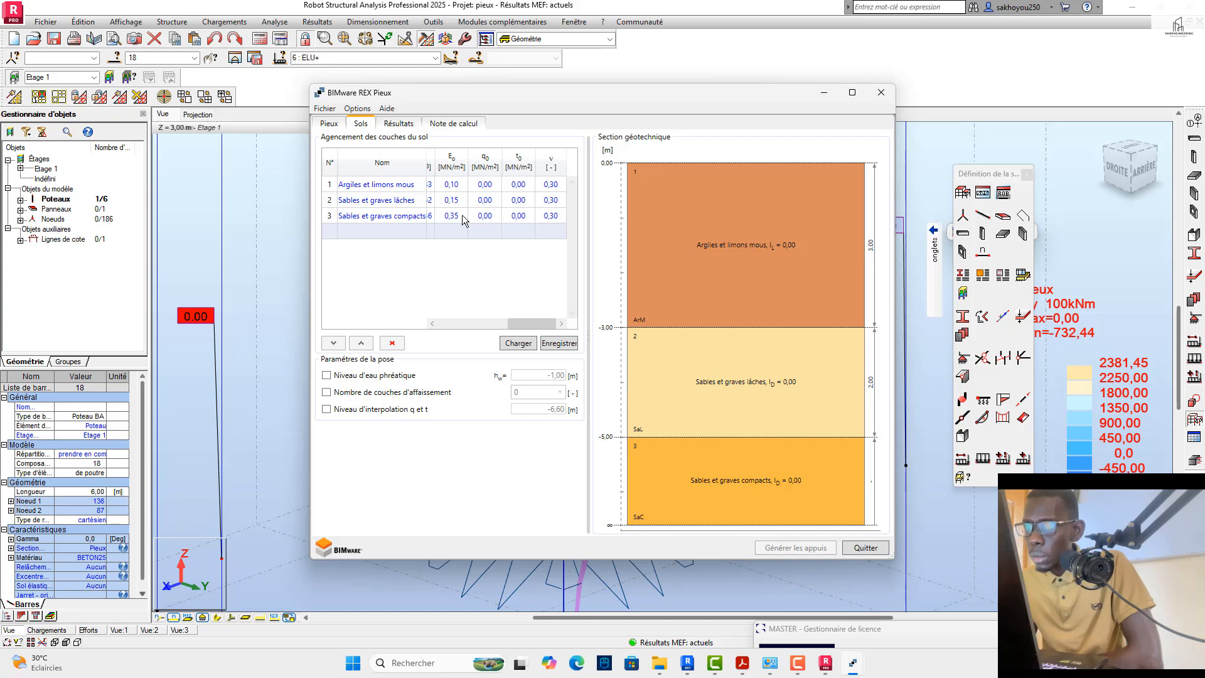
pyautogui.click(499, 190)
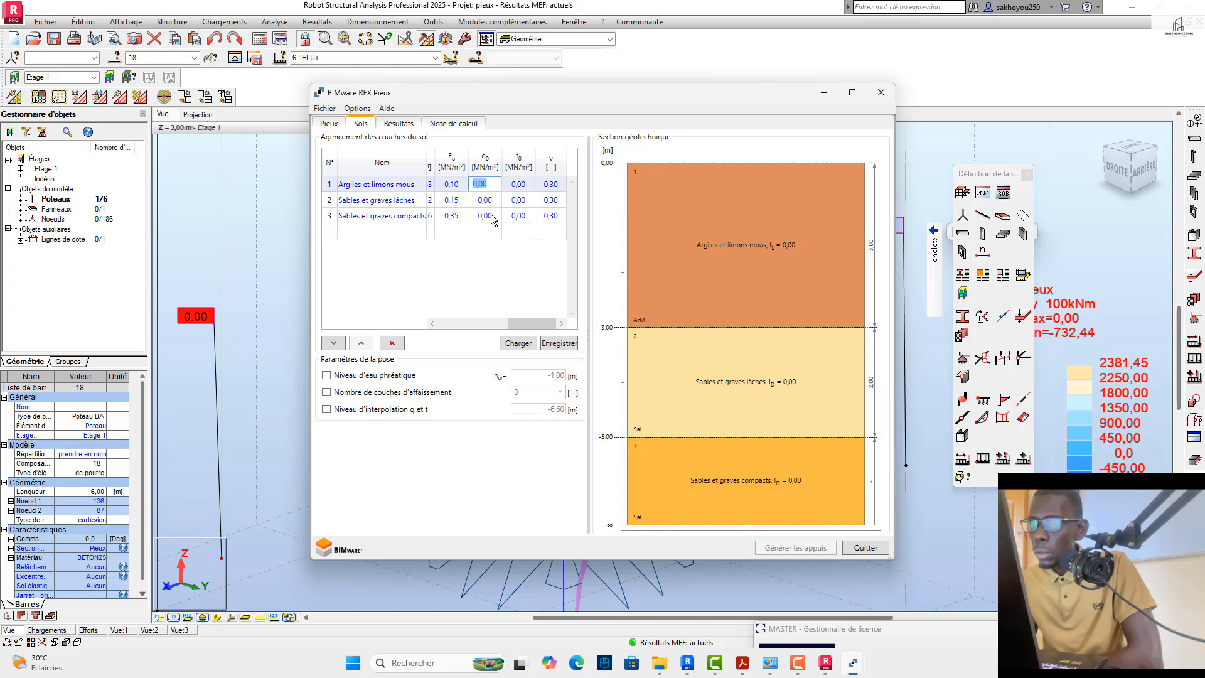
pyautogui.click(493, 216)
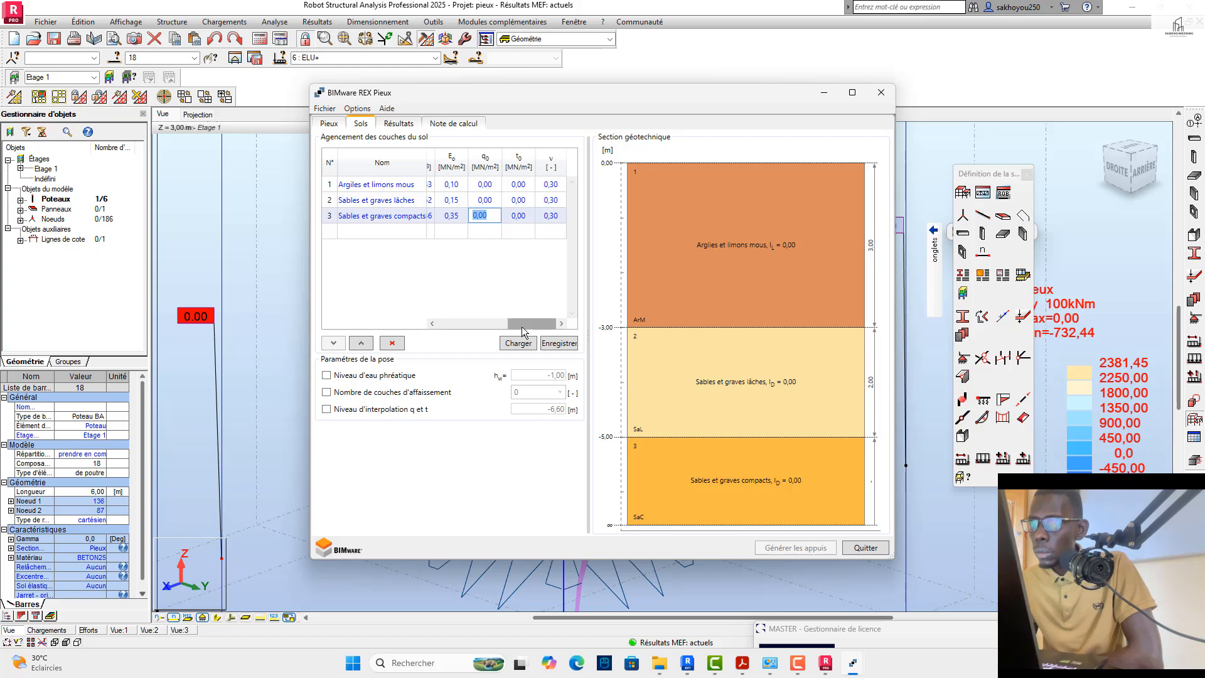
pyautogui.moveTo(522, 327); pyautogui.dragTo(511, 327)
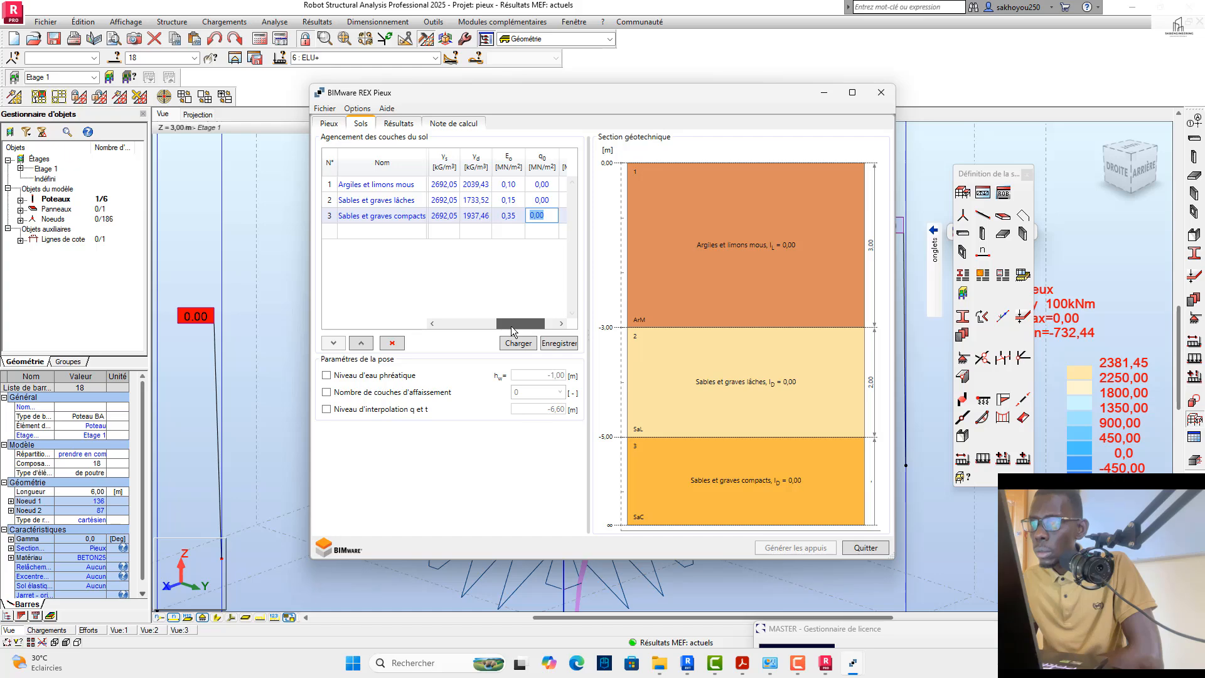
pyautogui.moveTo(511, 331); pyautogui.dragTo(516, 331)
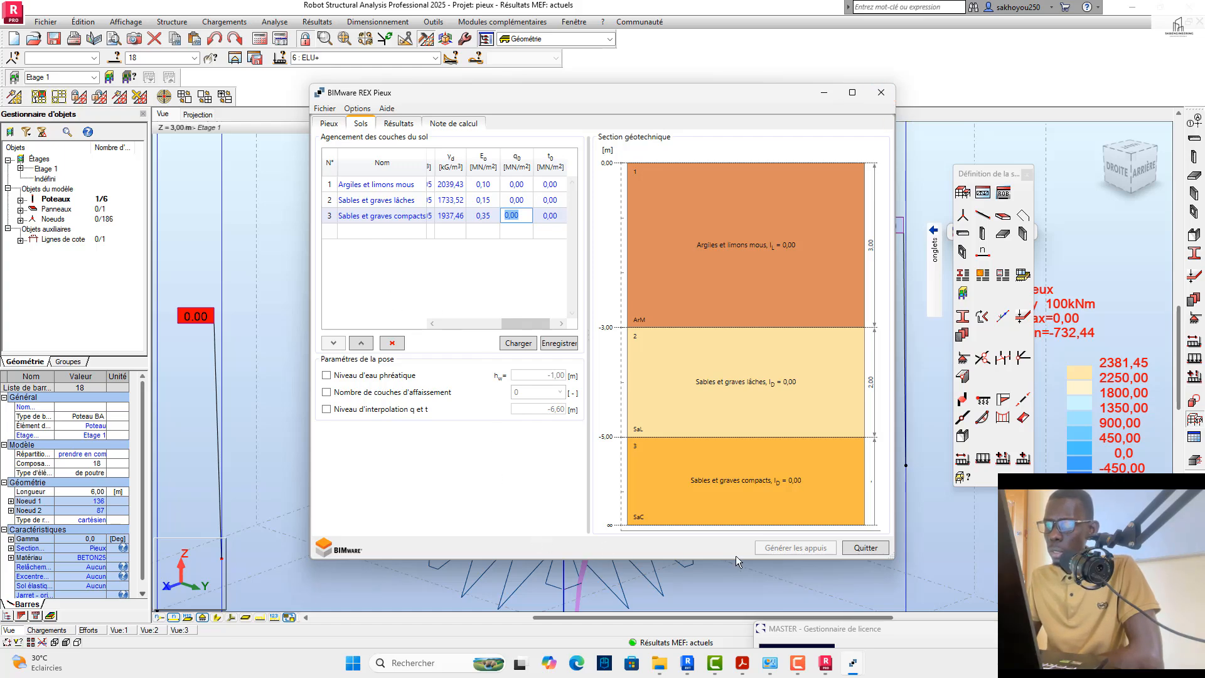
# Step: Delete all three soil layers from the soil stratification
pyautogui.click(359, 186)
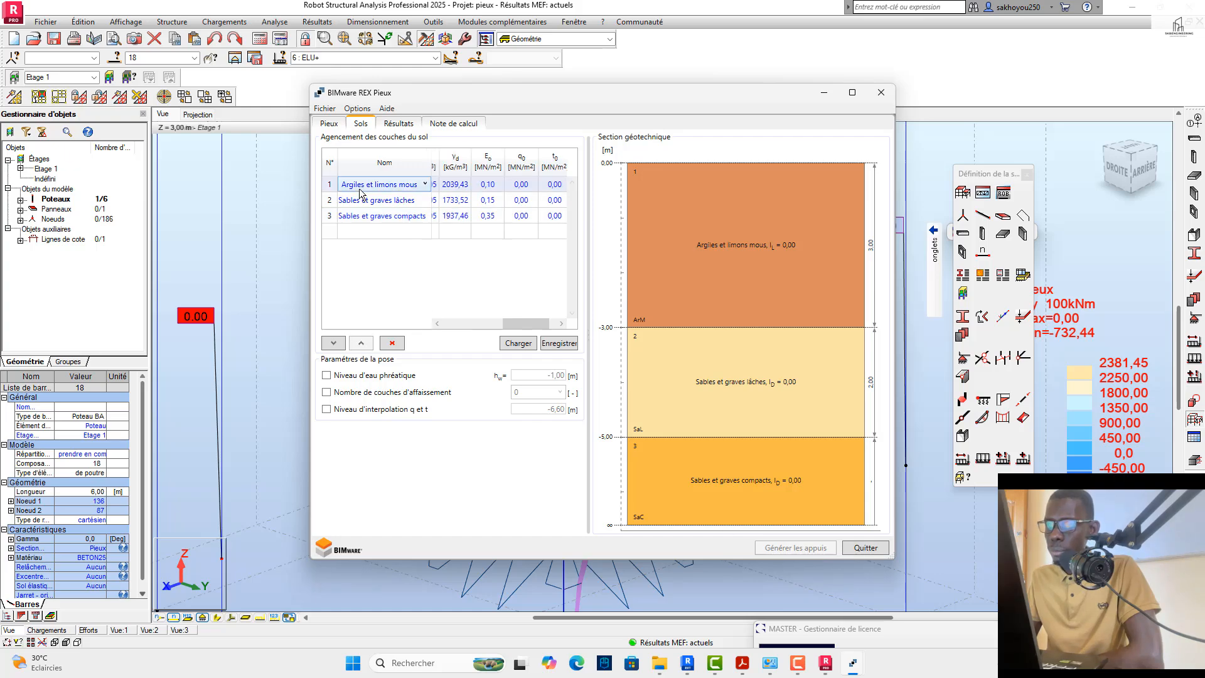
pyautogui.click(394, 343)
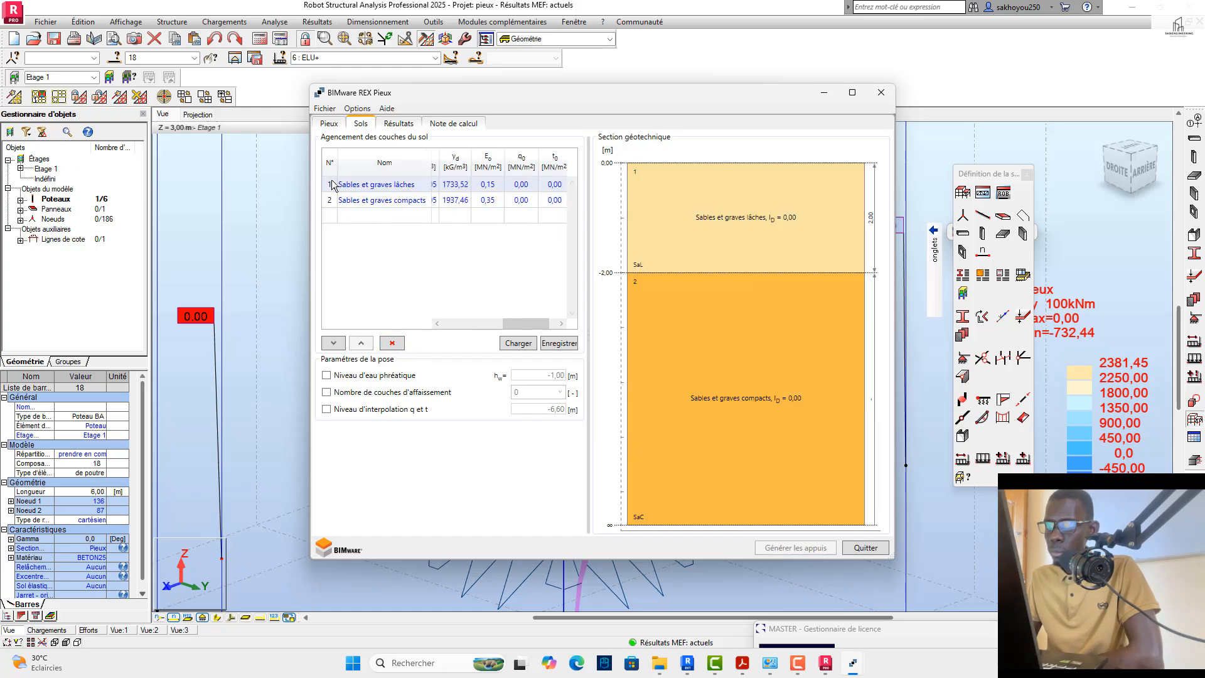
pyautogui.click(392, 344)
pyautogui.click(392, 343)
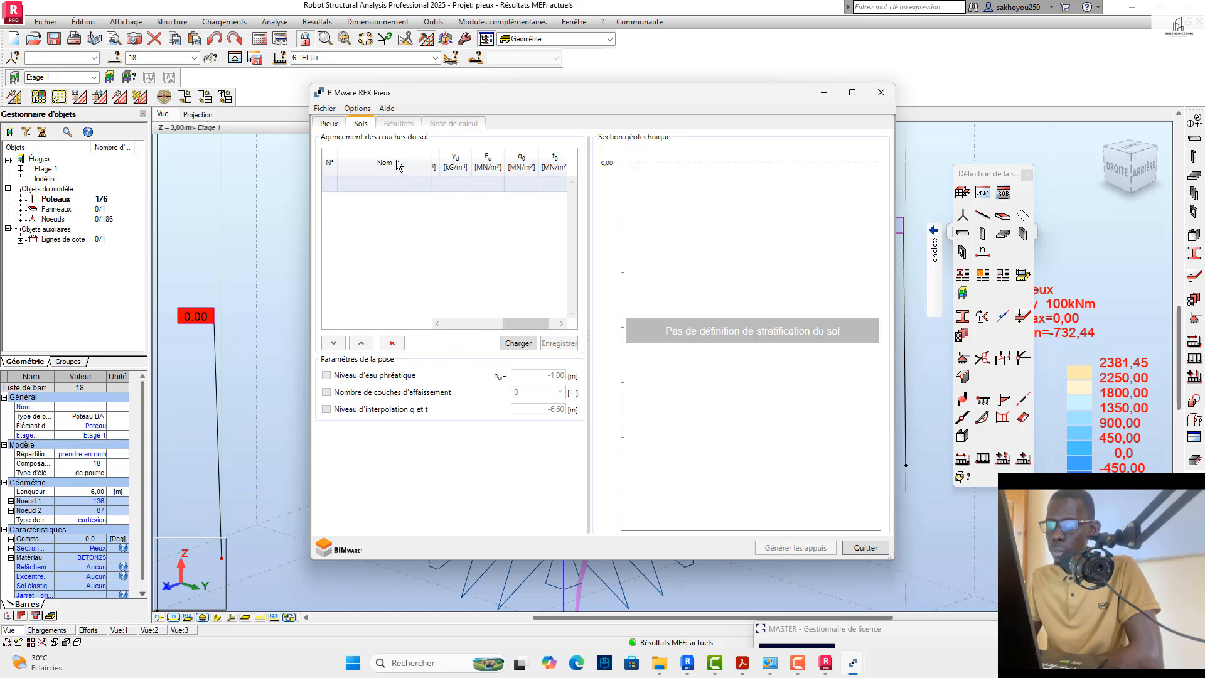
pyautogui.click(516, 343)
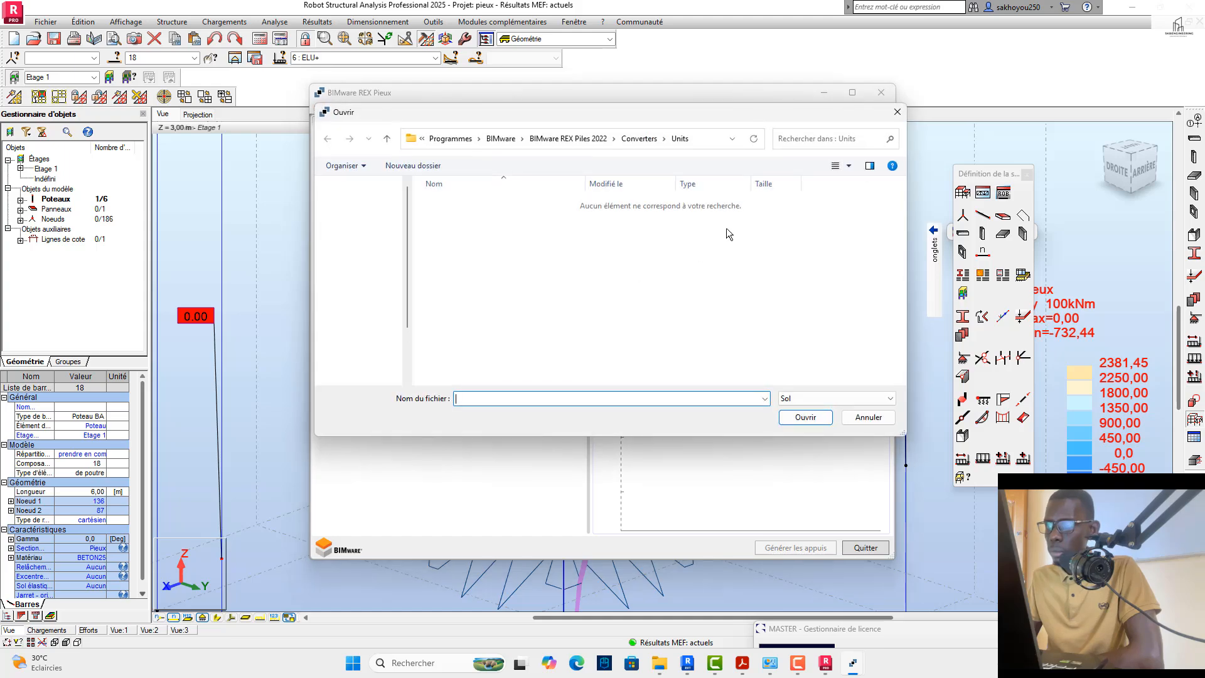
pyautogui.click(897, 114)
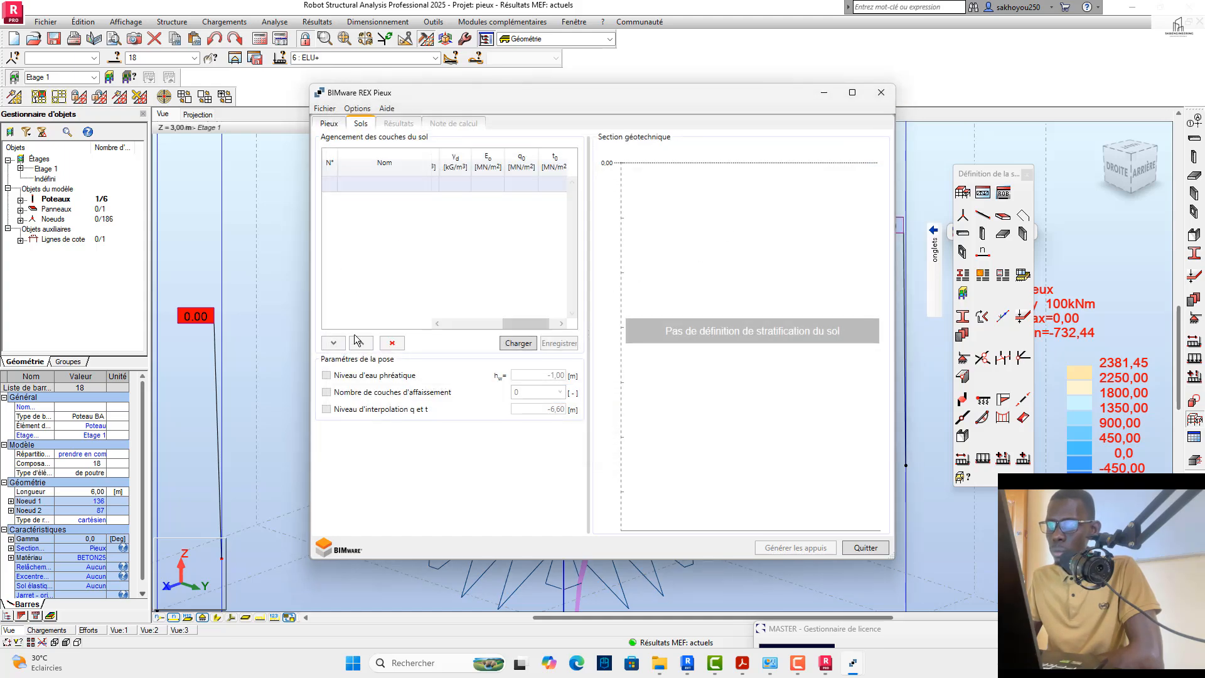
pyautogui.click(329, 124)
pyautogui.click(361, 123)
pyautogui.click(431, 183)
pyautogui.click(425, 183)
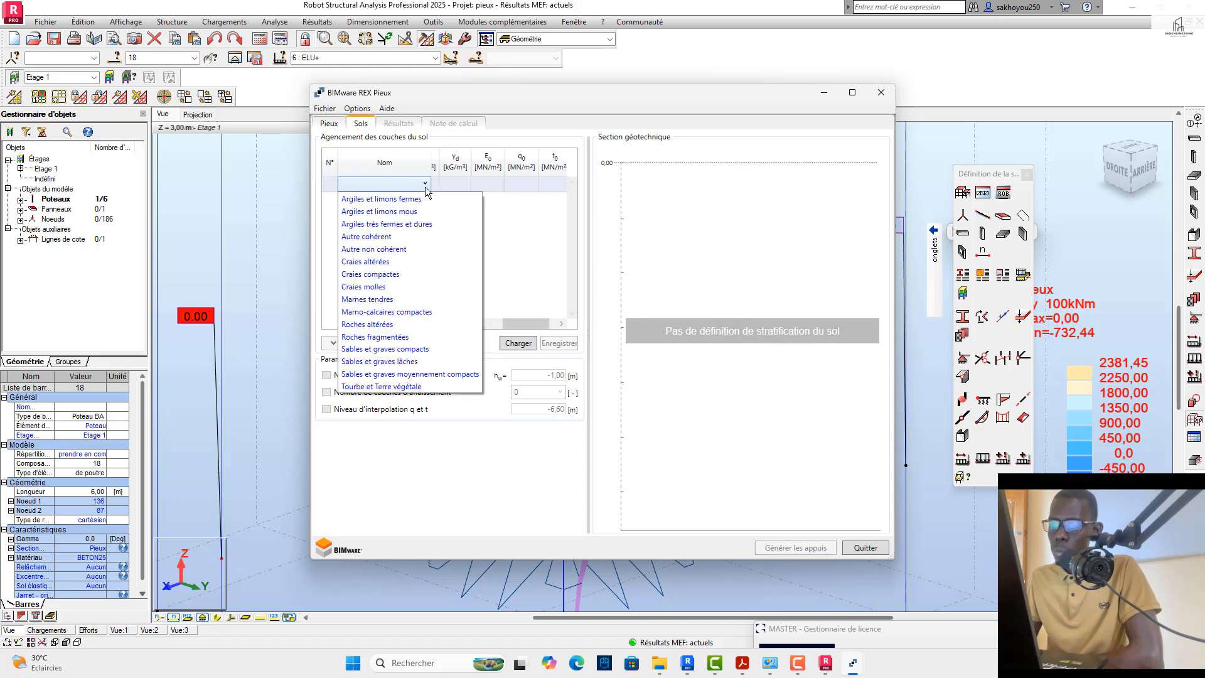
pyautogui.click(504, 266)
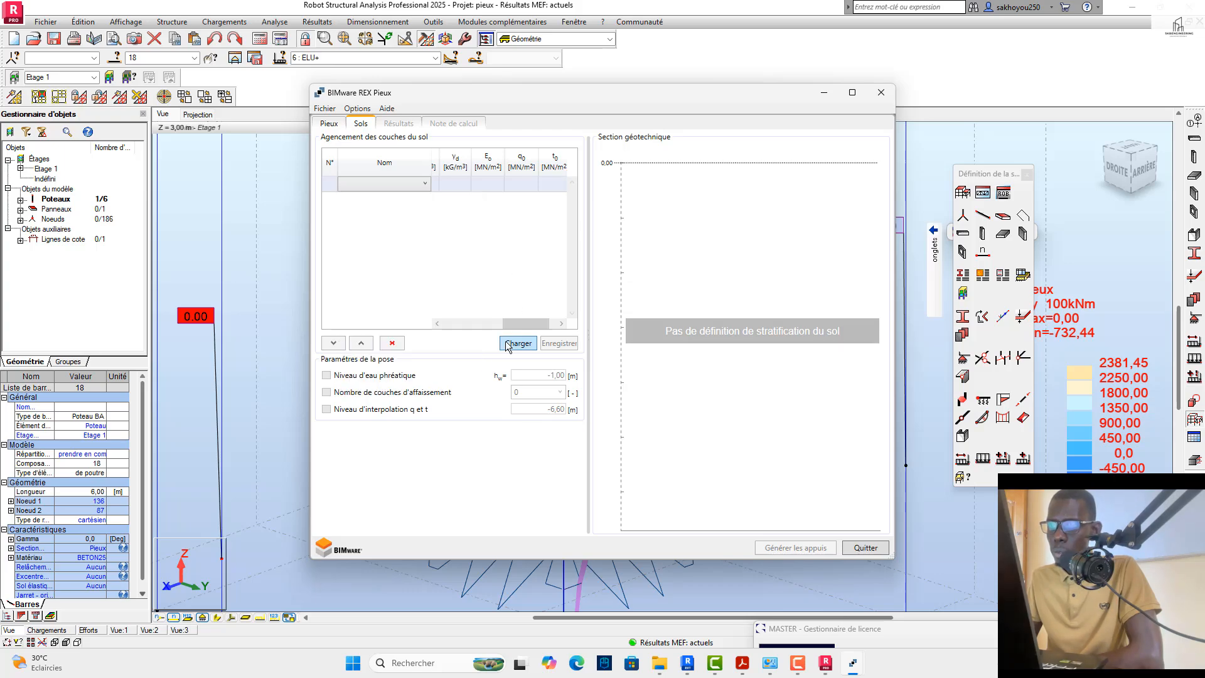
pyautogui.click(507, 345)
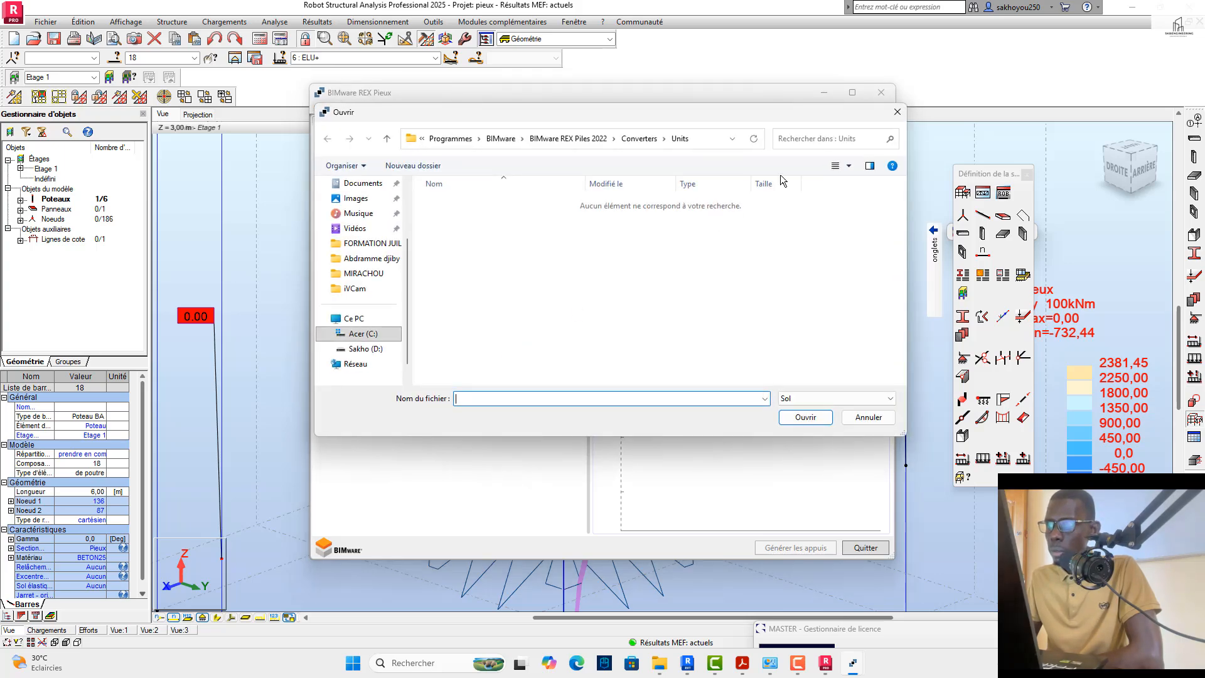
pyautogui.click(901, 108)
# Step: Add Argiles et limons mous from the soil database as the first soil layer
pyautogui.click(446, 324)
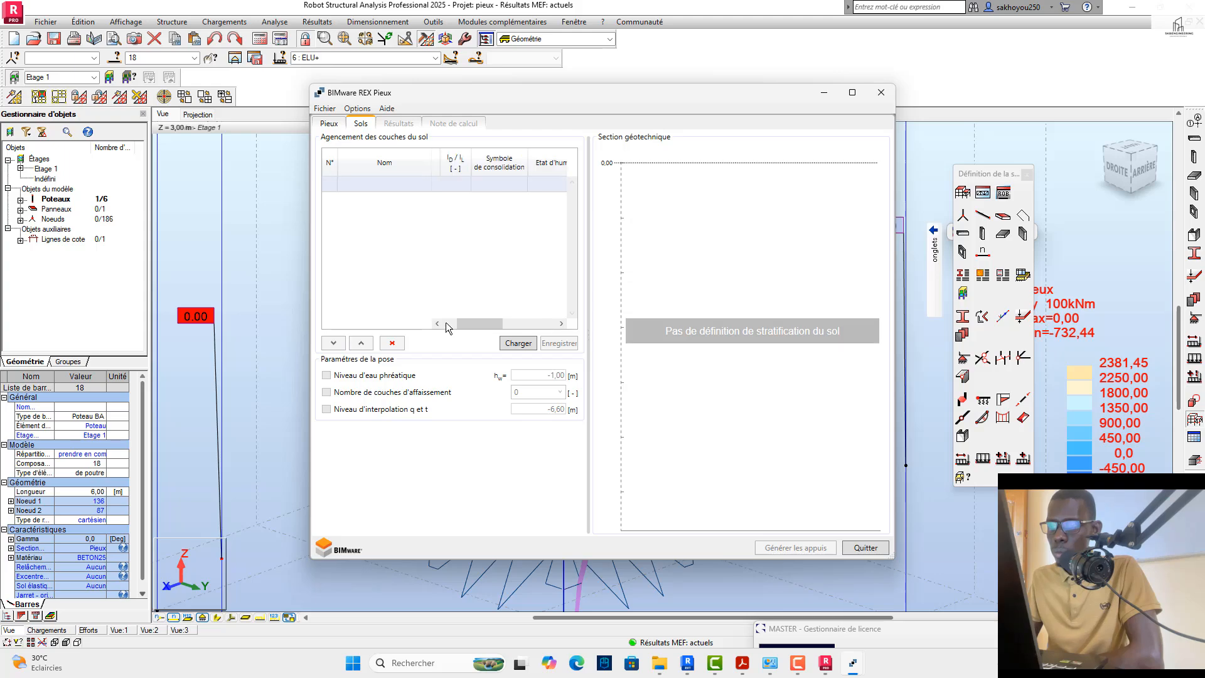
pyautogui.click(449, 324)
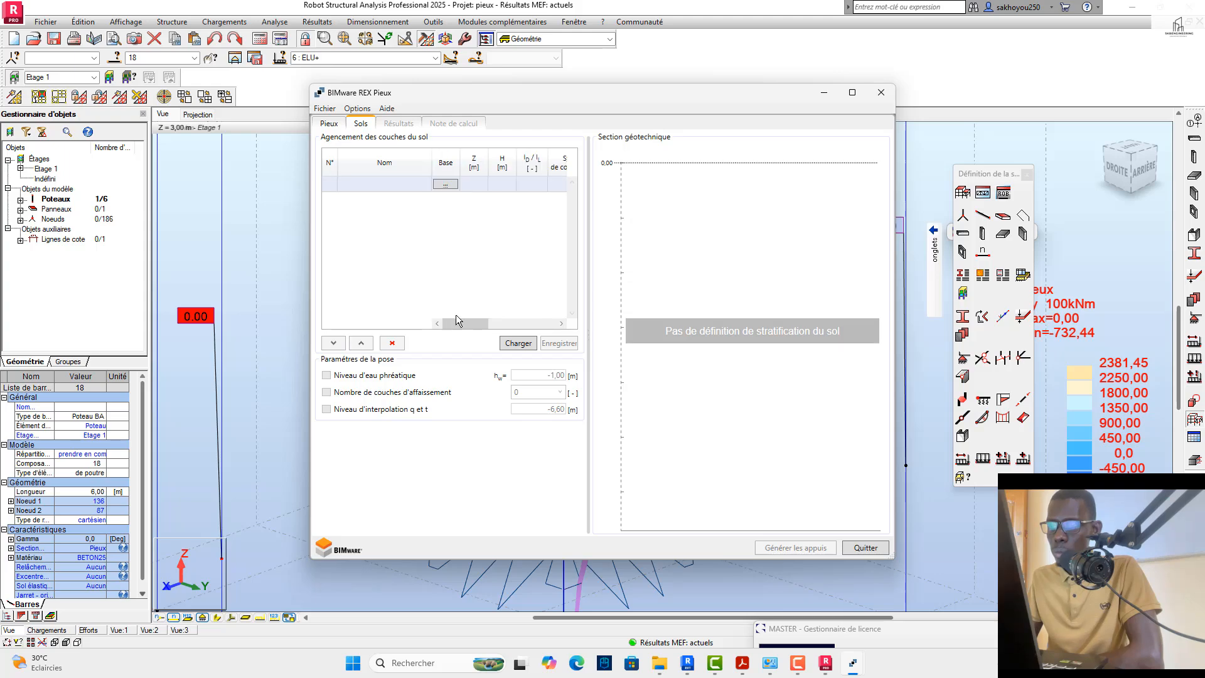
pyautogui.click(445, 184)
pyautogui.click(488, 257)
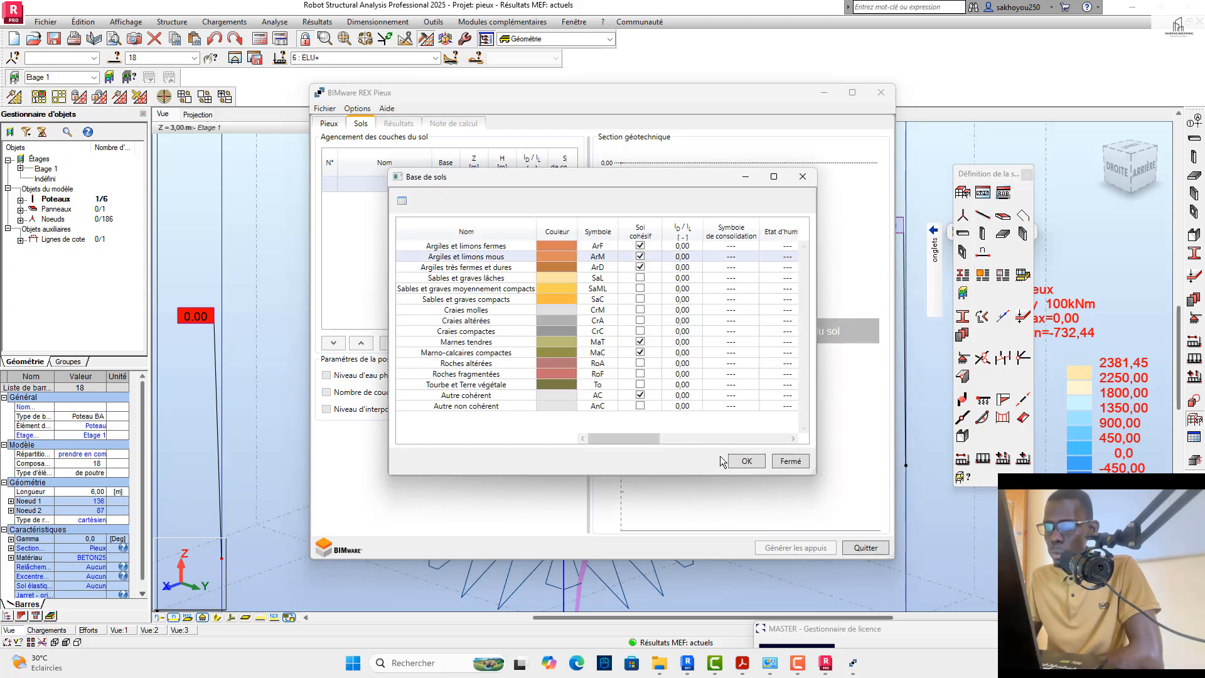
pyautogui.click(731, 460)
# Step: Add Sables et graves lâches and Sables et graves compacts from the soil database as the second and third layers
pyautogui.click(445, 199)
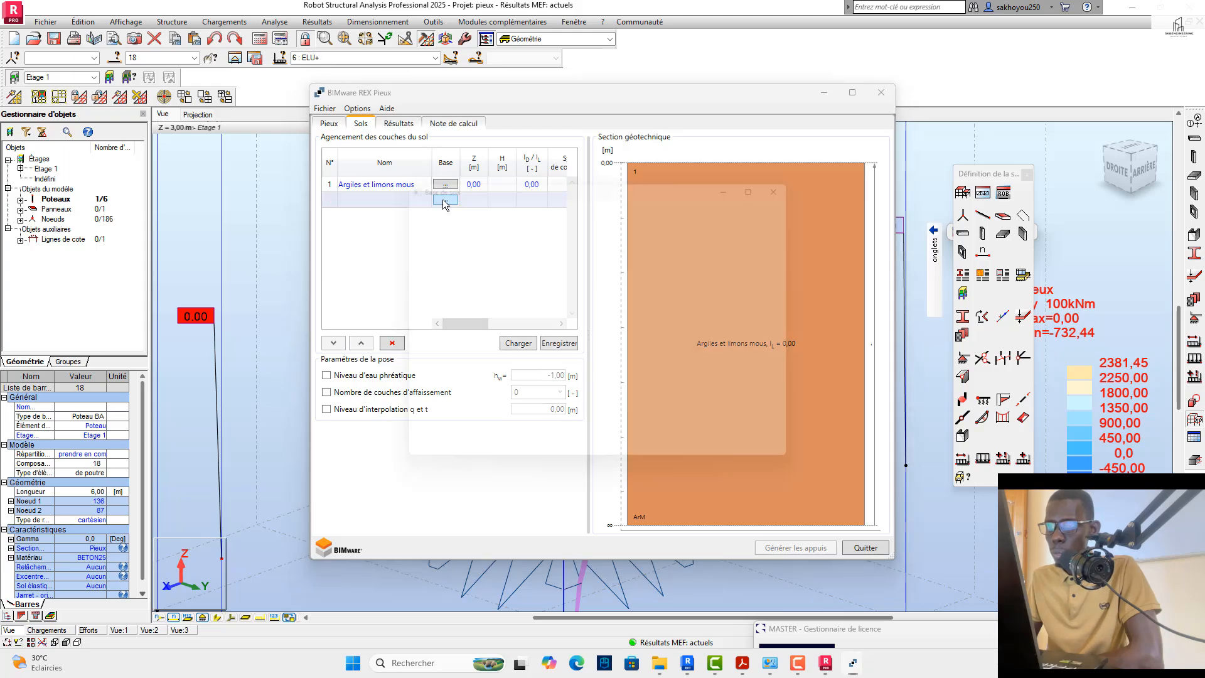
pyautogui.click(495, 280)
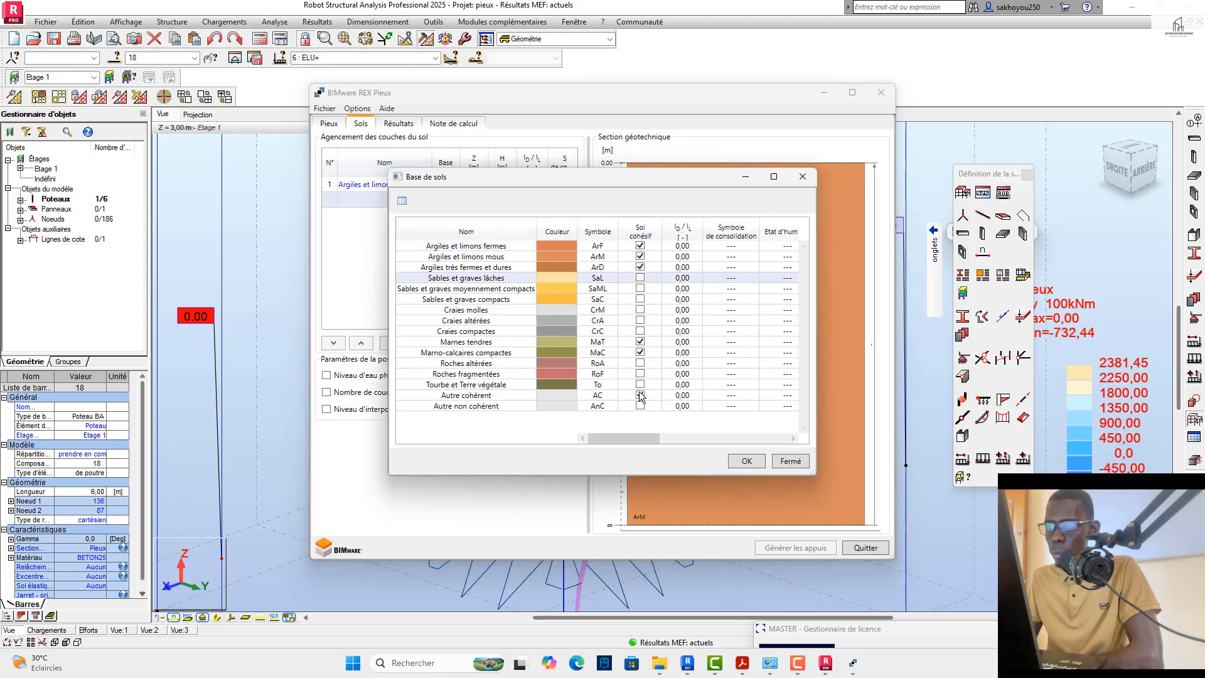
pyautogui.click(740, 462)
pyautogui.click(447, 215)
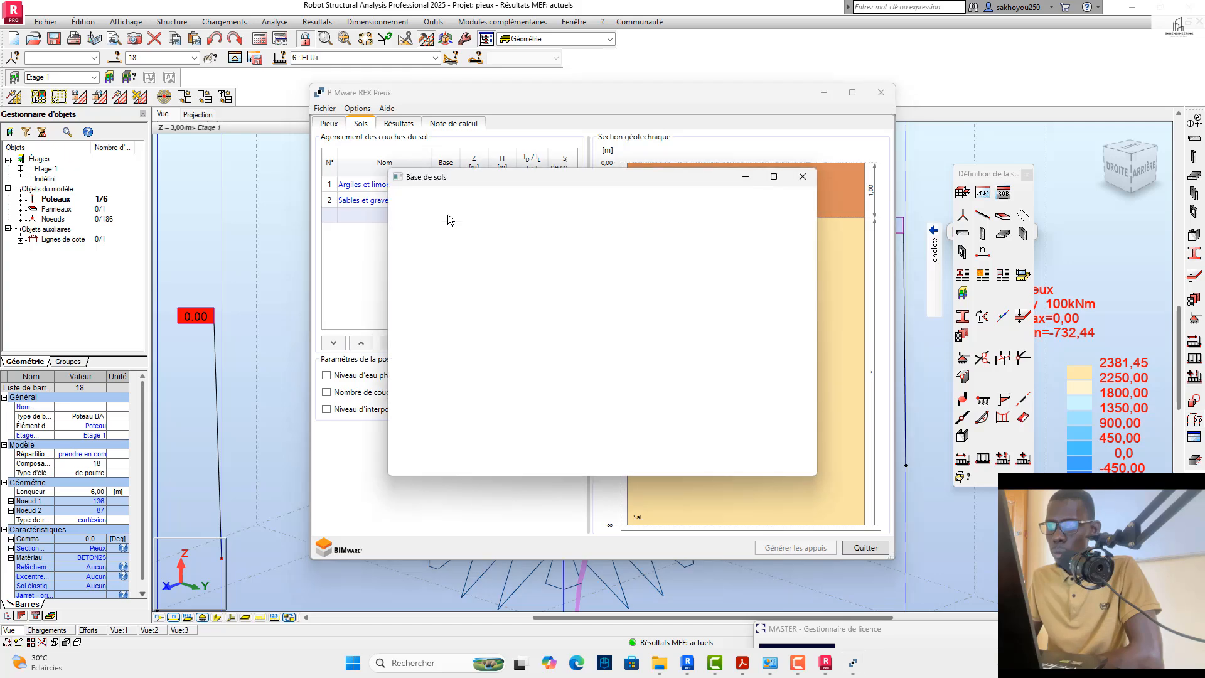
pyautogui.click(474, 280)
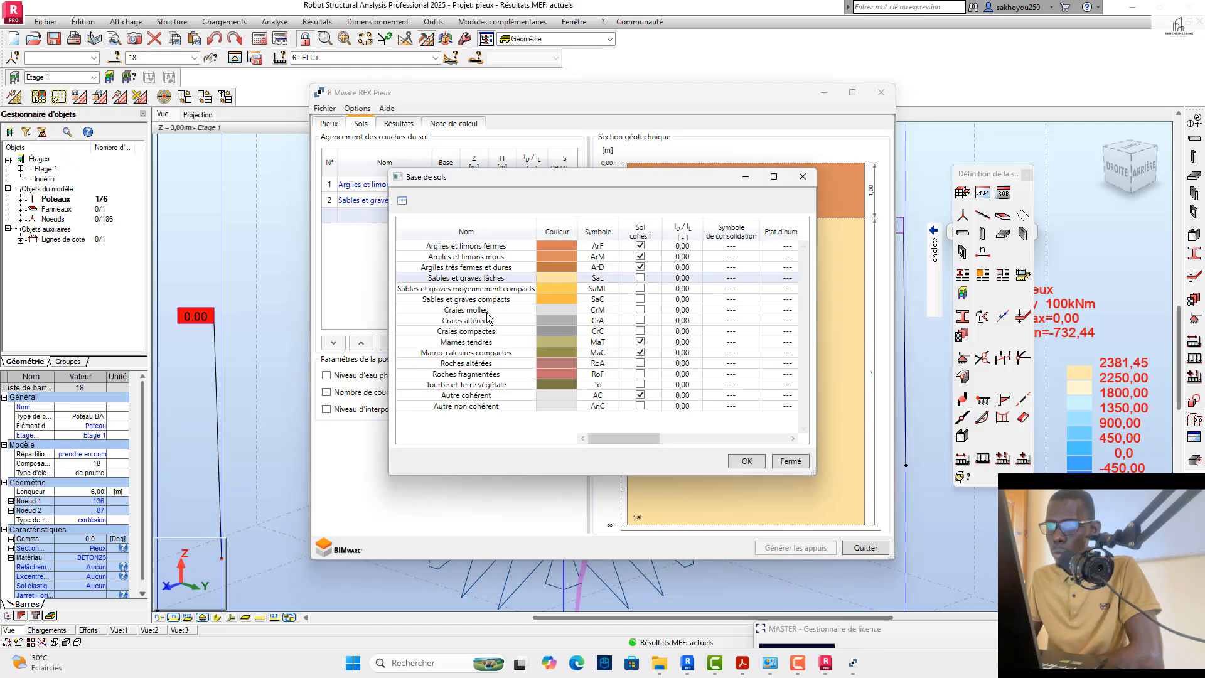
pyautogui.click(501, 300)
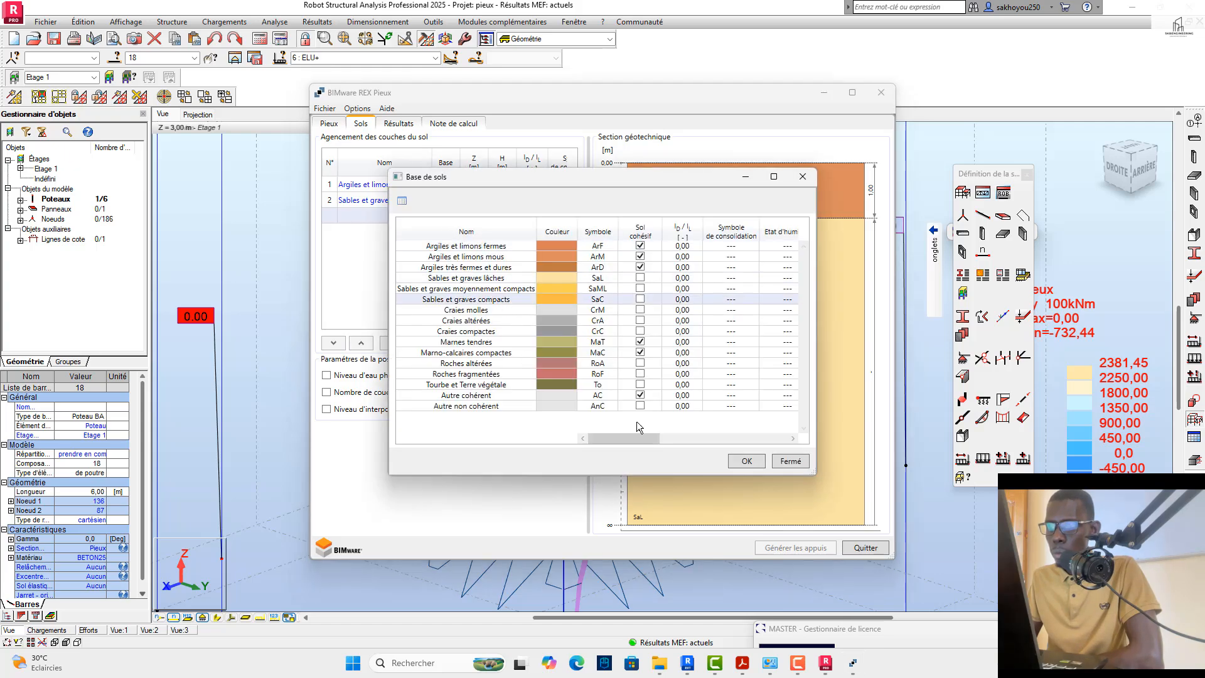
pyautogui.click(746, 462)
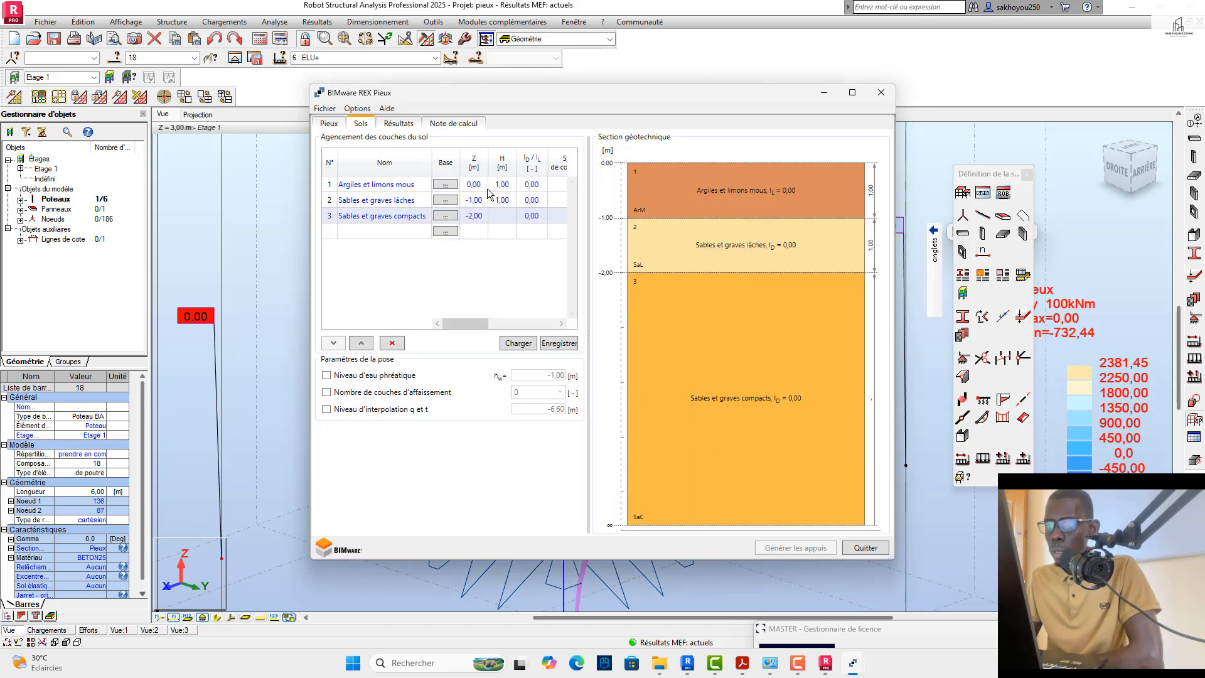
# Step: Set the layer thickness H to 3 m for Argiles et limons mous and 2 m for Sables et graves lâches
pyautogui.doubleClick(513, 186)
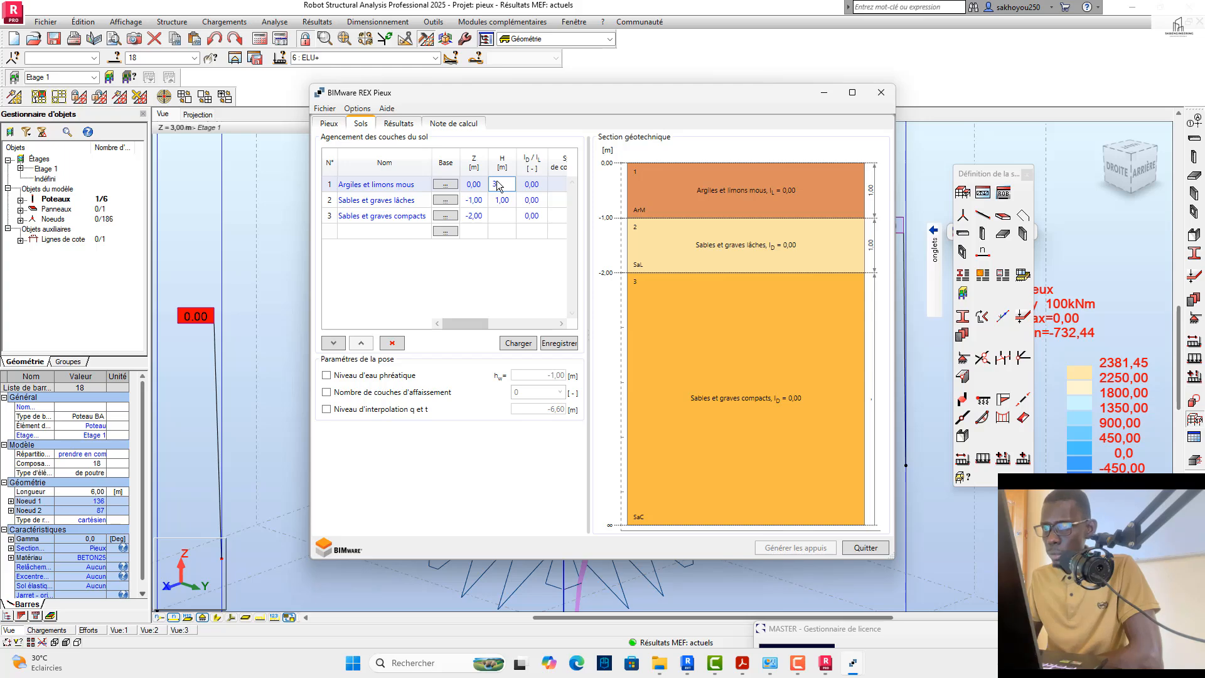
pyautogui.click(510, 200)
pyautogui.write('2')
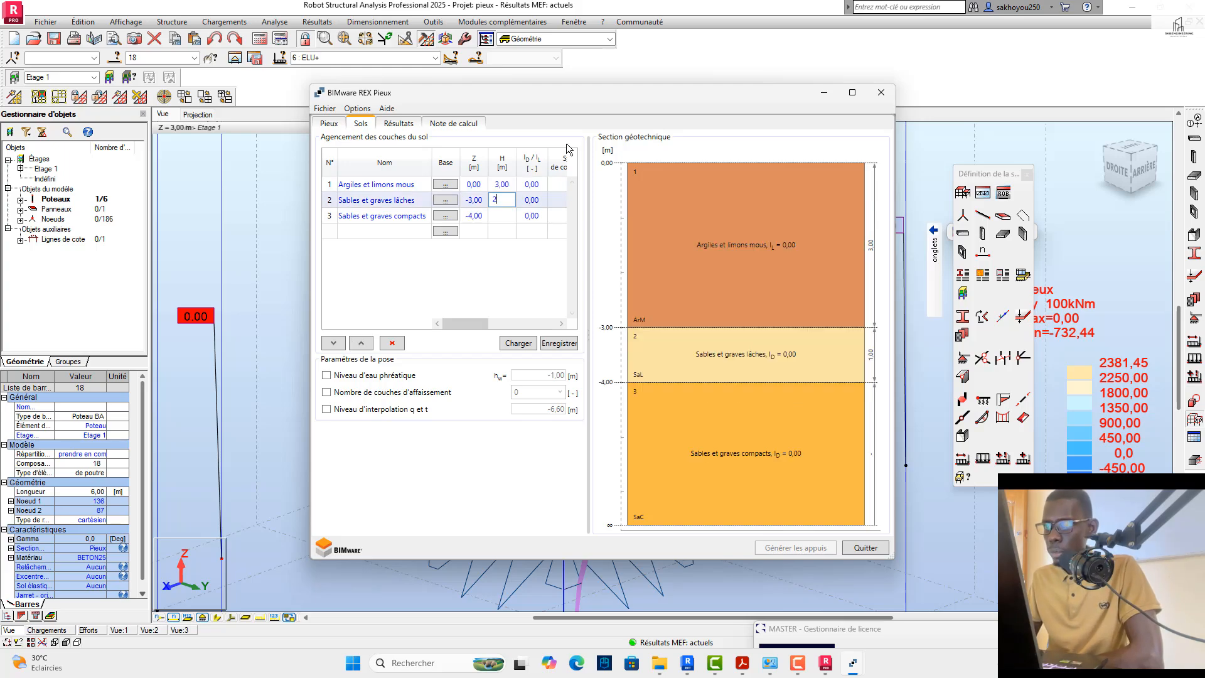
pyautogui.click(561, 217)
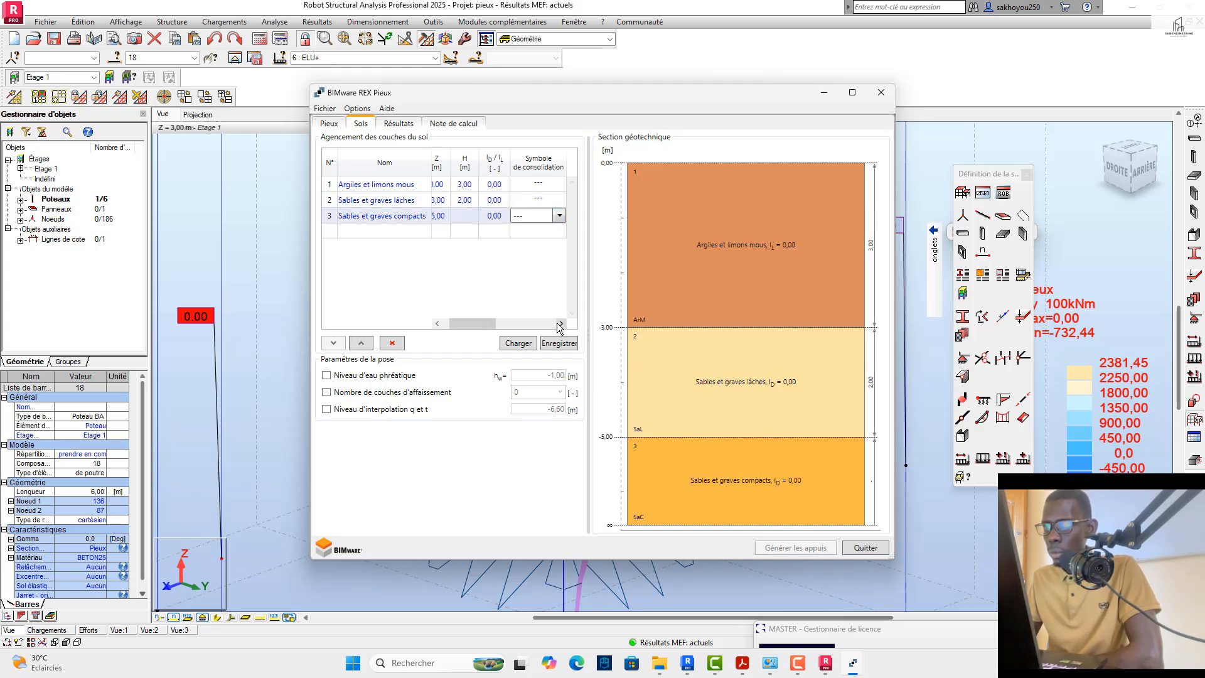
# Step: Set q0 of the Argiles et limons mous layer to 0,1 MN/m²
pyautogui.click(560, 325)
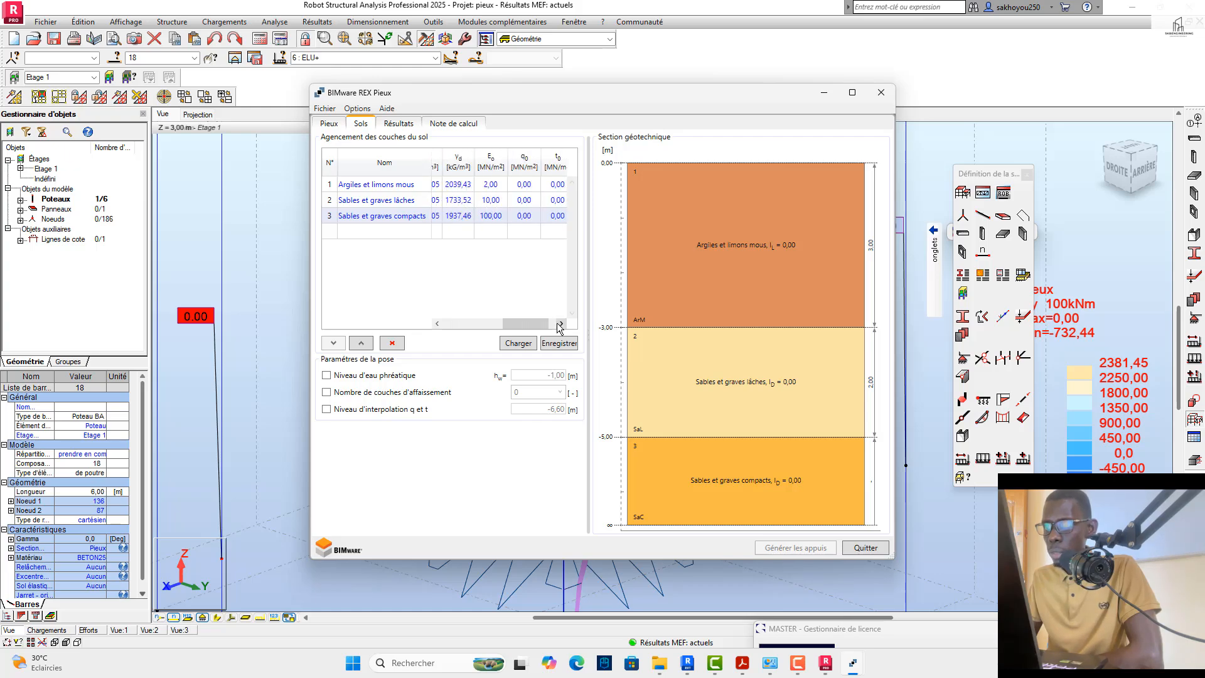
pyautogui.click(560, 325)
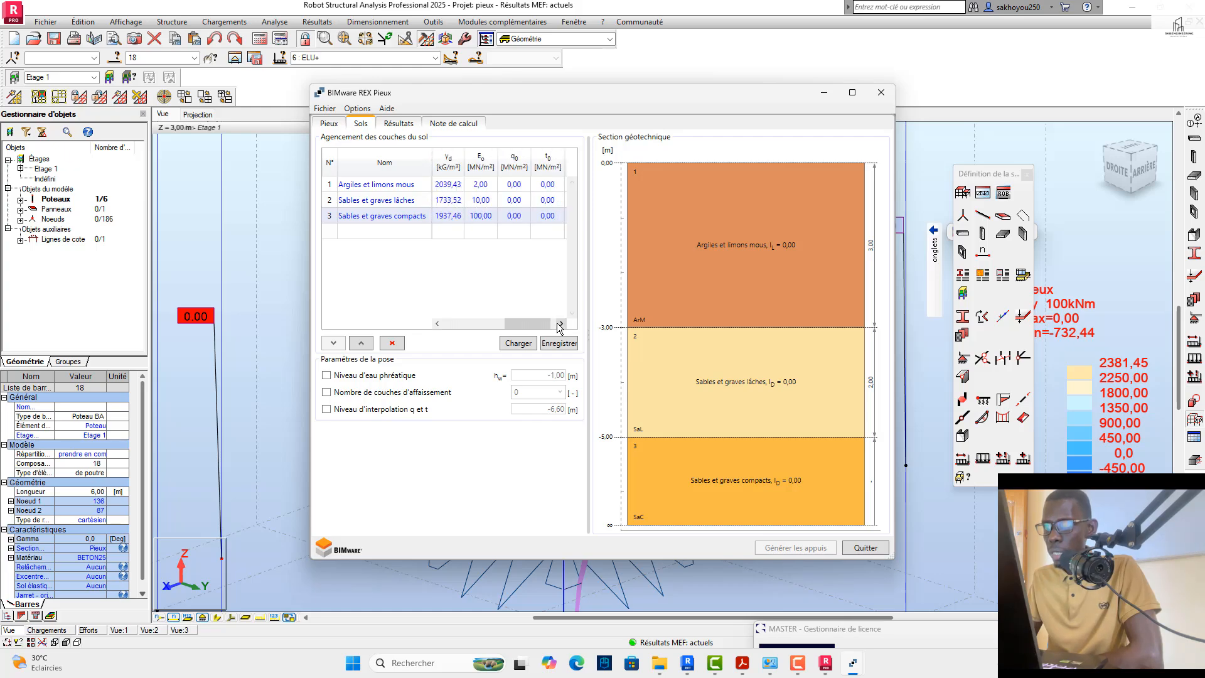
pyautogui.click(529, 183)
pyautogui.click(528, 183)
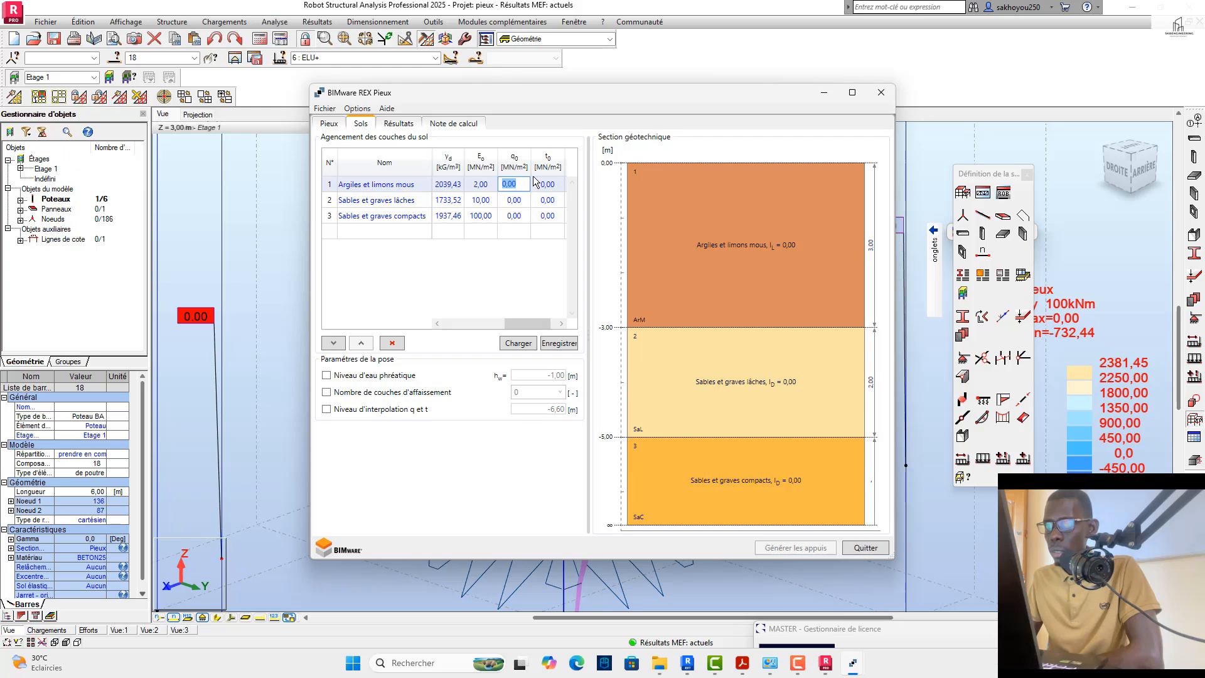
pyautogui.click(534, 178)
pyautogui.click(528, 182)
pyautogui.click(525, 183)
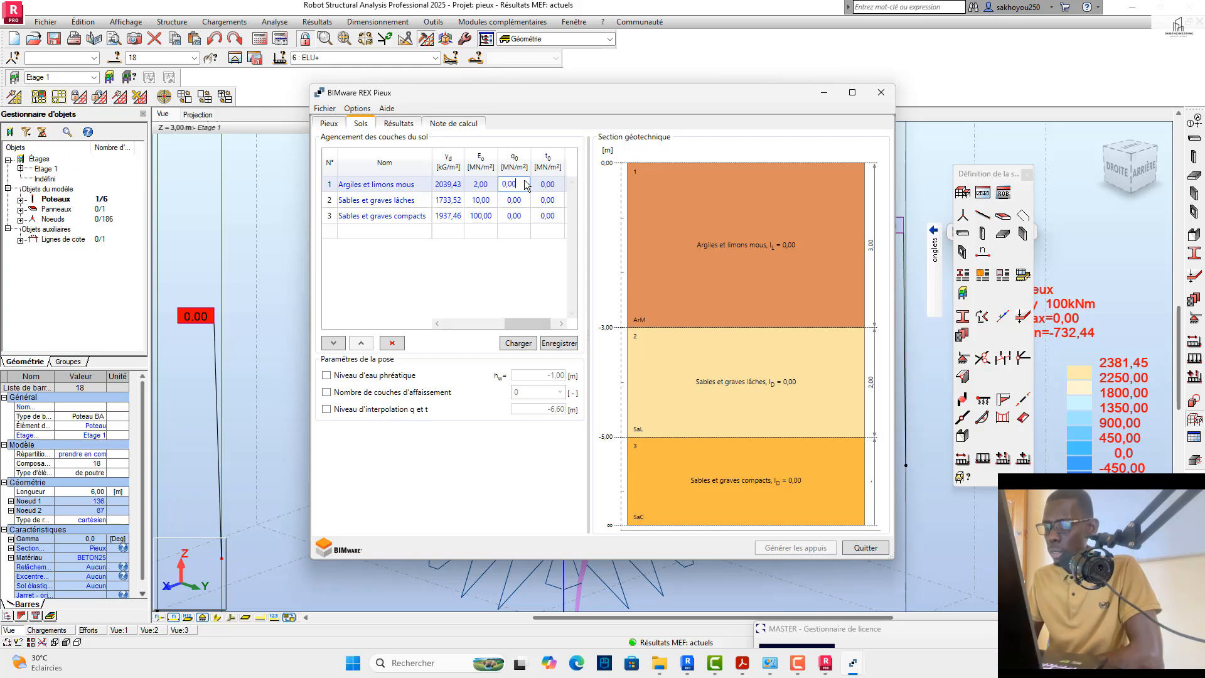
pyautogui.press('BackSpace')
pyautogui.press('BackSpace')
pyautogui.press('BackSpace')
pyautogui.write(',1')
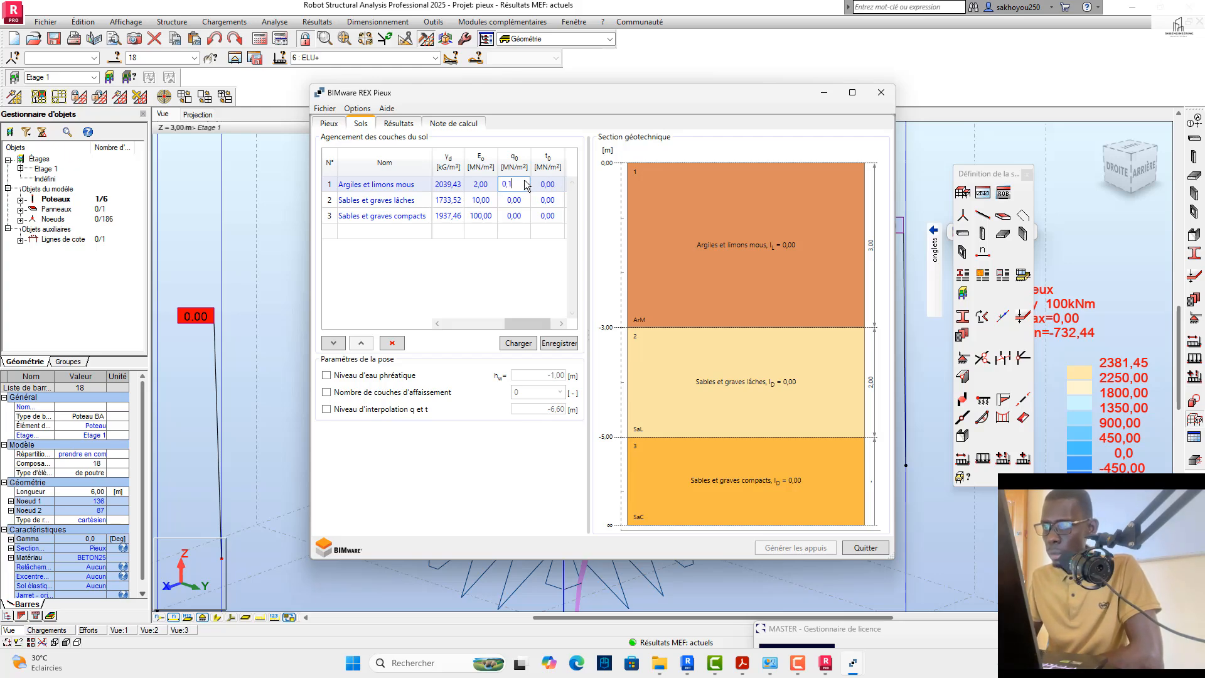
# Step: Set q0 to 0,15 MN/m² for Sables et graves lâches and 0,35 MN/m² for Sables et graves compacts
pyautogui.click(529, 200)
pyautogui.click(528, 200)
pyautogui.press('BackSpace')
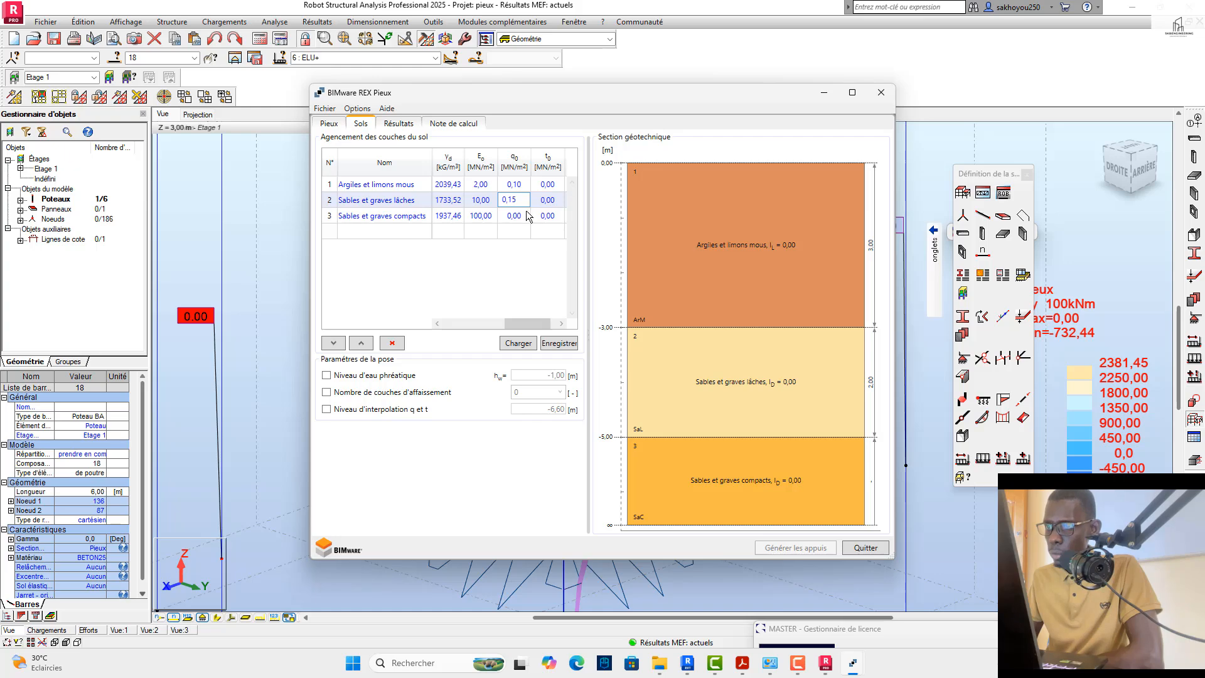
pyautogui.click(528, 216)
pyautogui.click(528, 216)
pyautogui.press('BackSpace')
pyautogui.press('BackSpace')
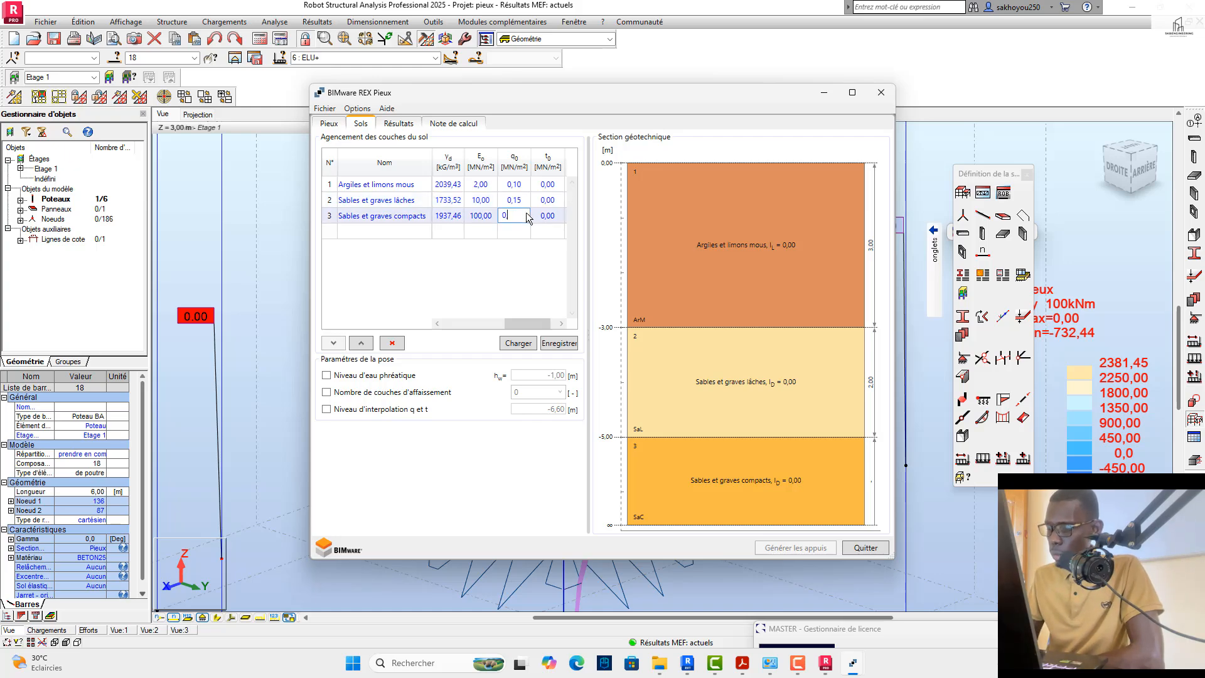
pyautogui.write('35')
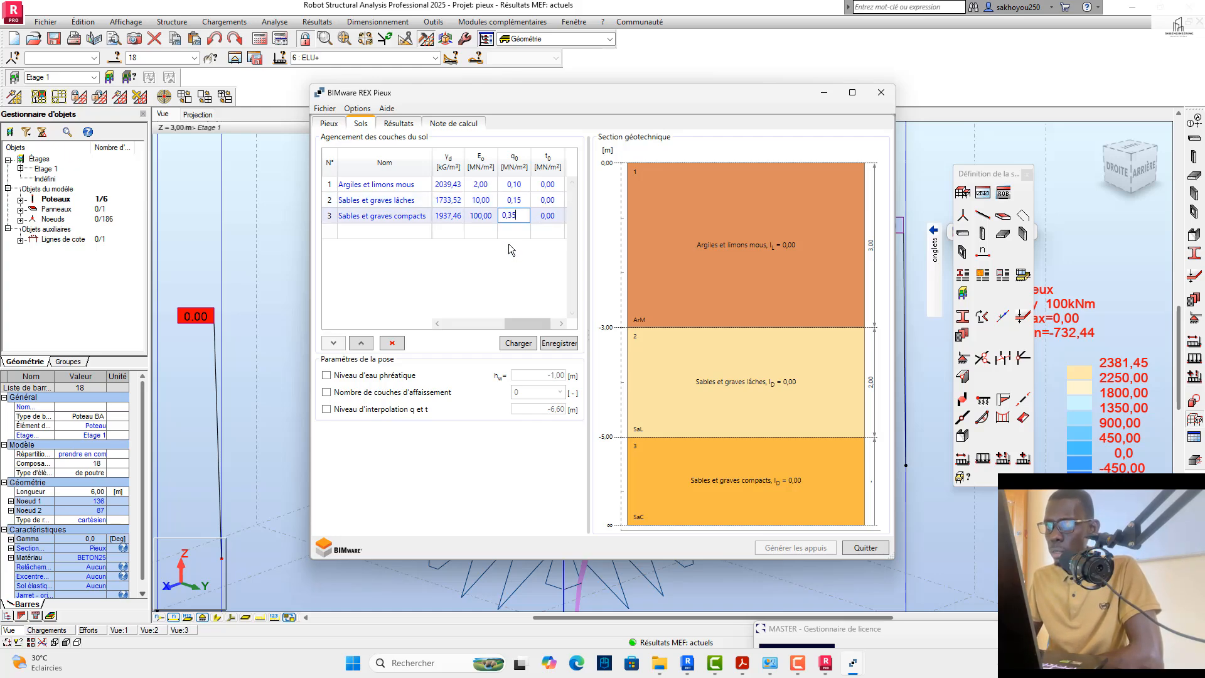
# Step: Display the pile calculation results for the redefined soil layers and check them against the pile and soil parameters
pyautogui.click(398, 125)
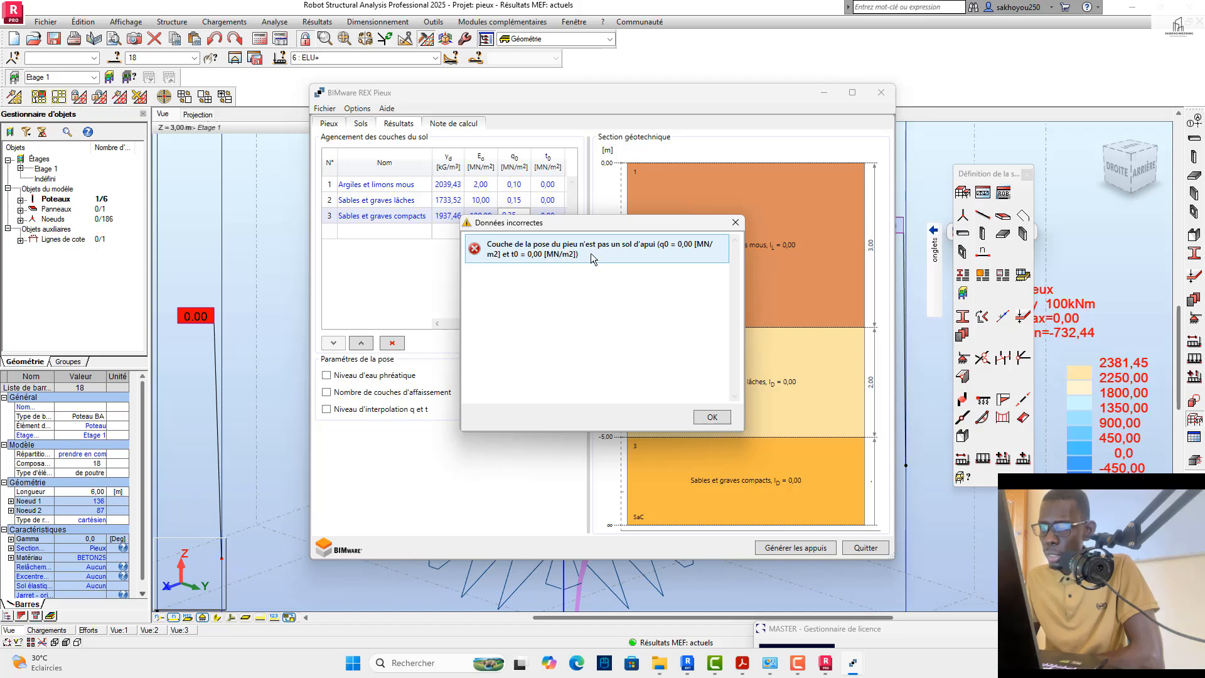
pyautogui.click(713, 418)
pyautogui.click(334, 124)
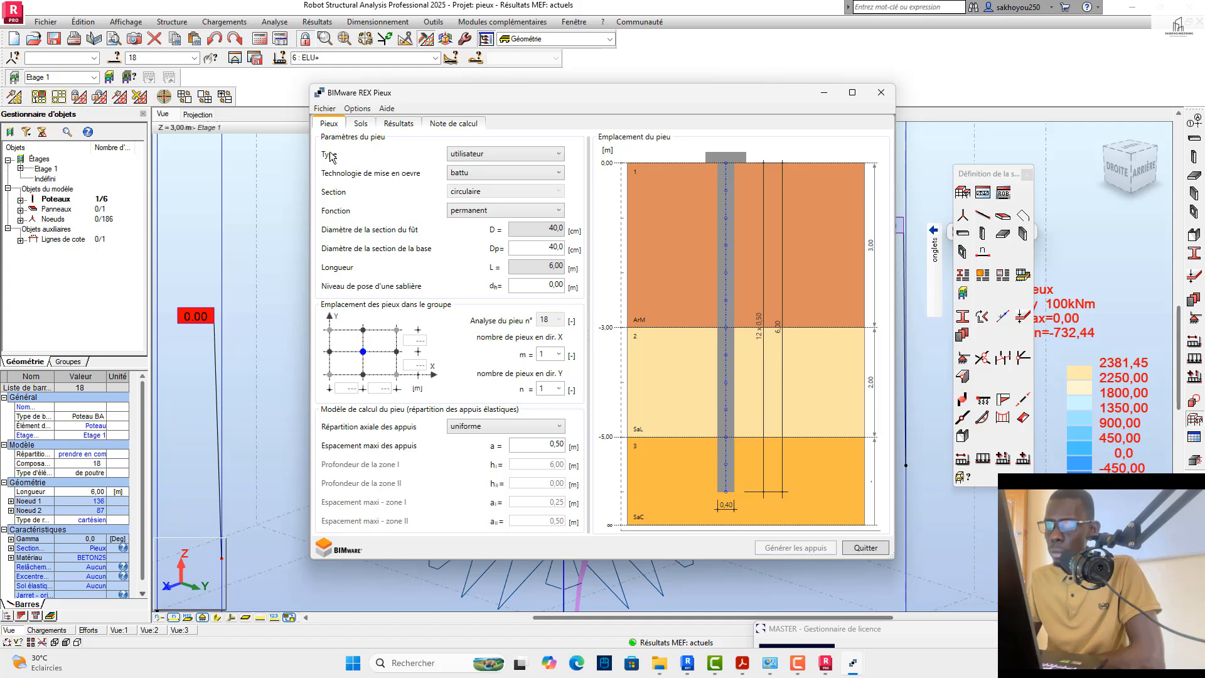
pyautogui.click(361, 125)
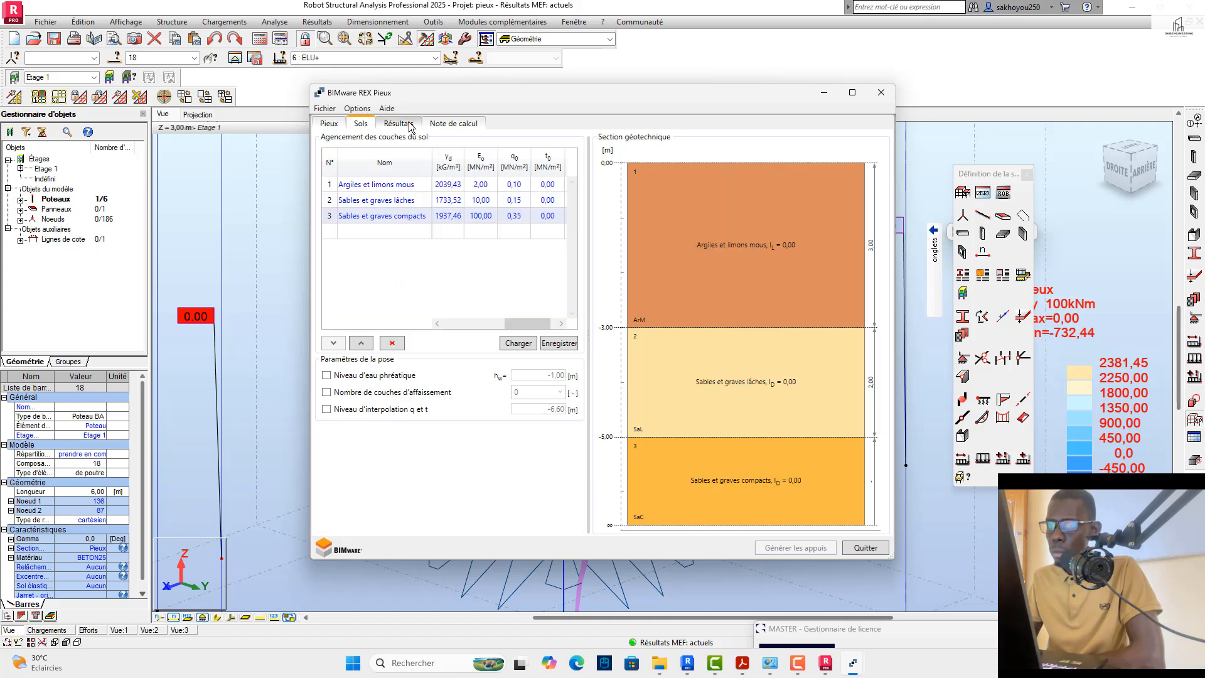
pyautogui.click(410, 126)
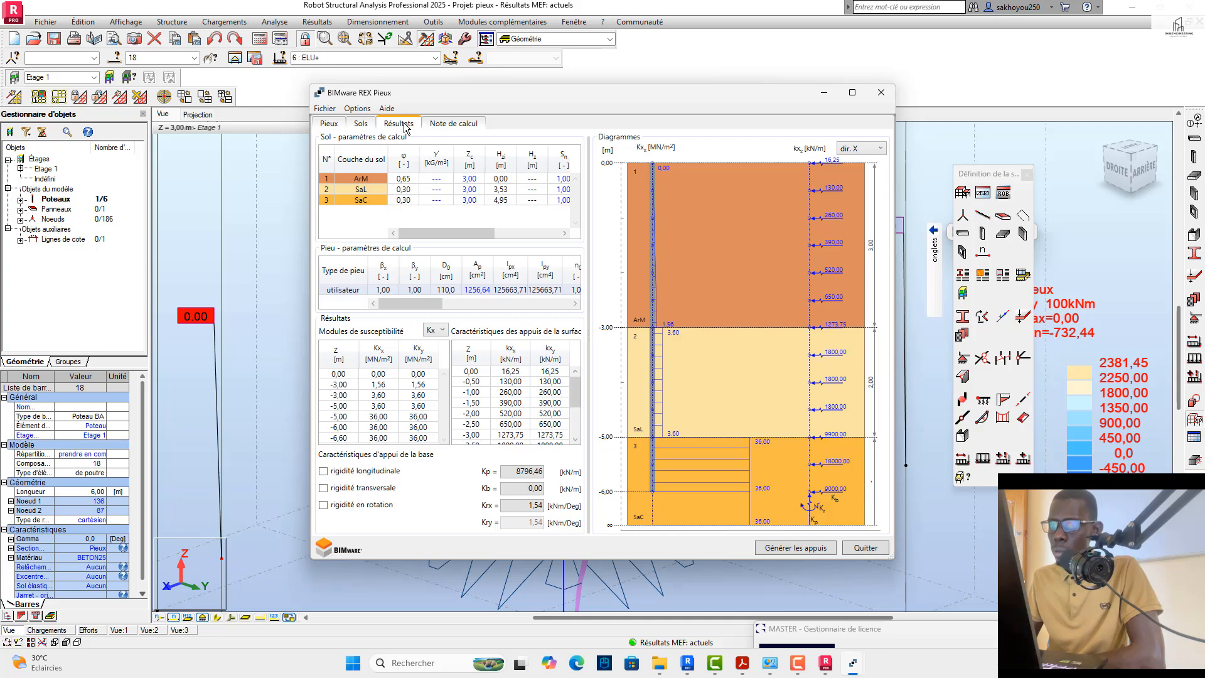
pyautogui.click(362, 124)
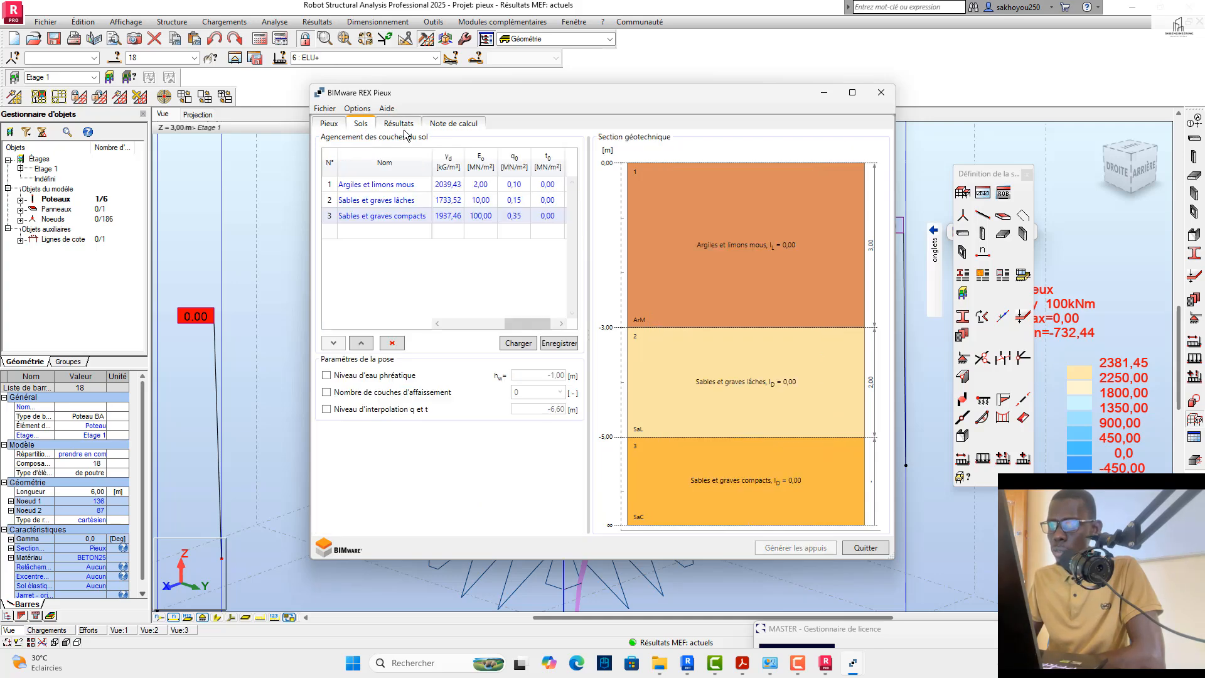
pyautogui.click(398, 123)
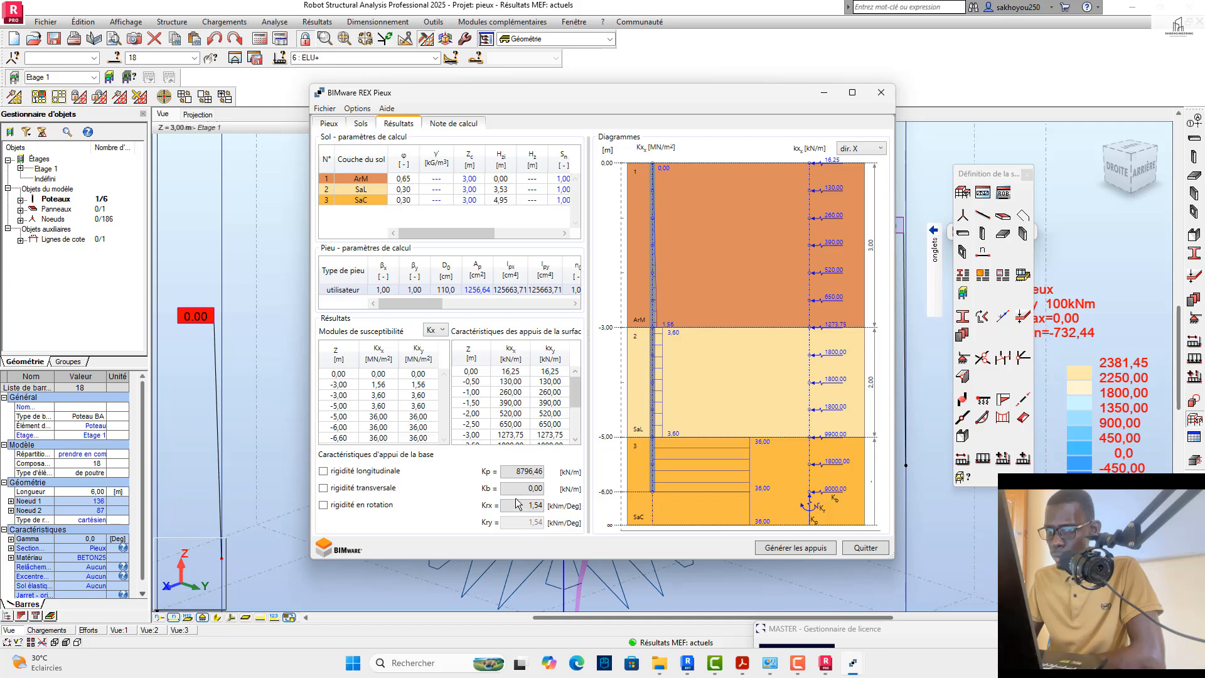
# Step: Examine the transverse stiffness Kb of the pile base and recheck the calculation note, pile and soil settings
pyautogui.click(324, 489)
pyautogui.click(325, 490)
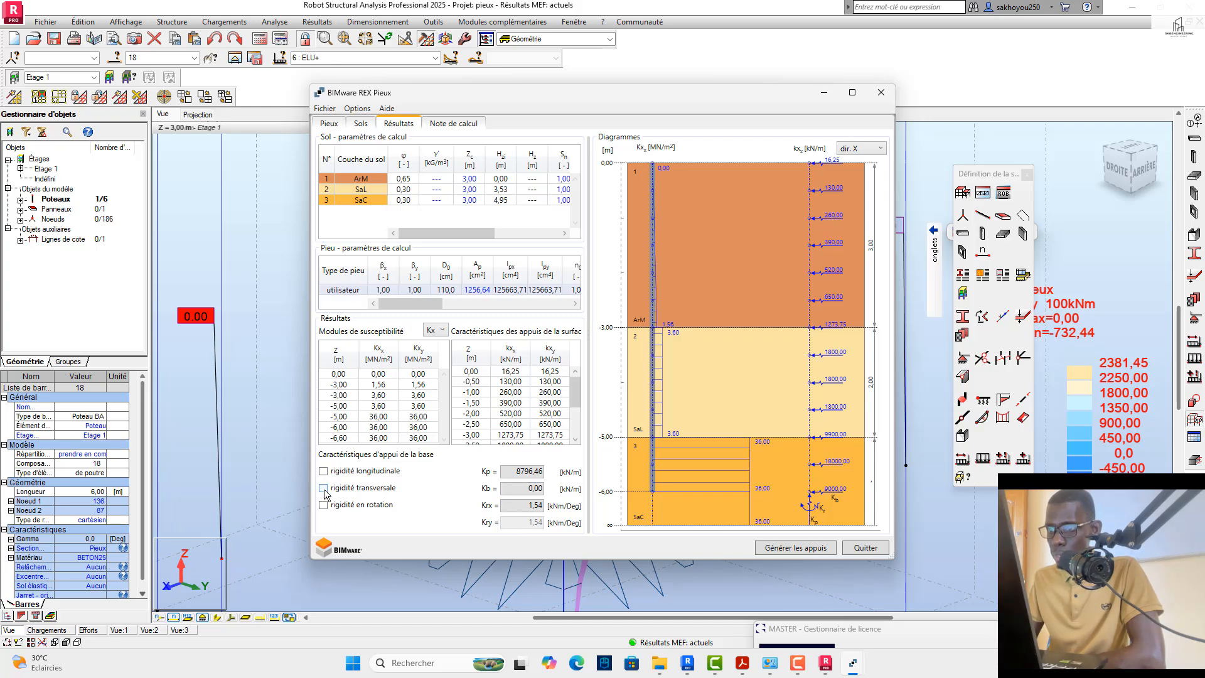
pyautogui.doubleClick(522, 488)
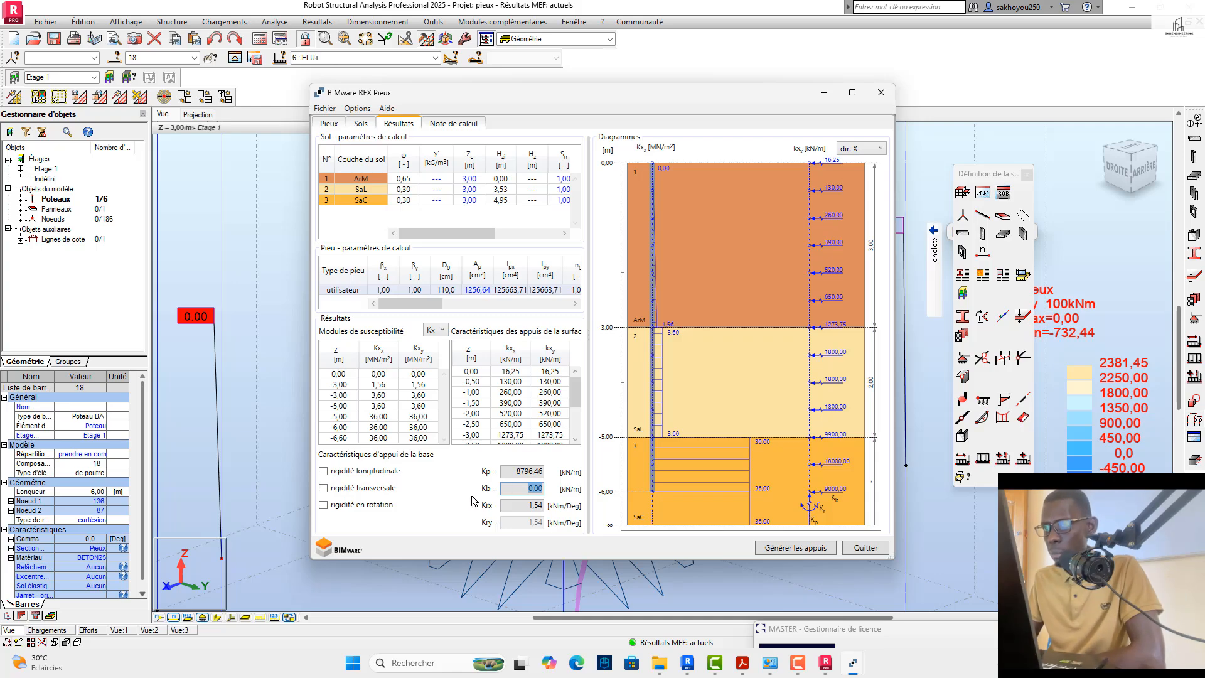
pyautogui.click(451, 125)
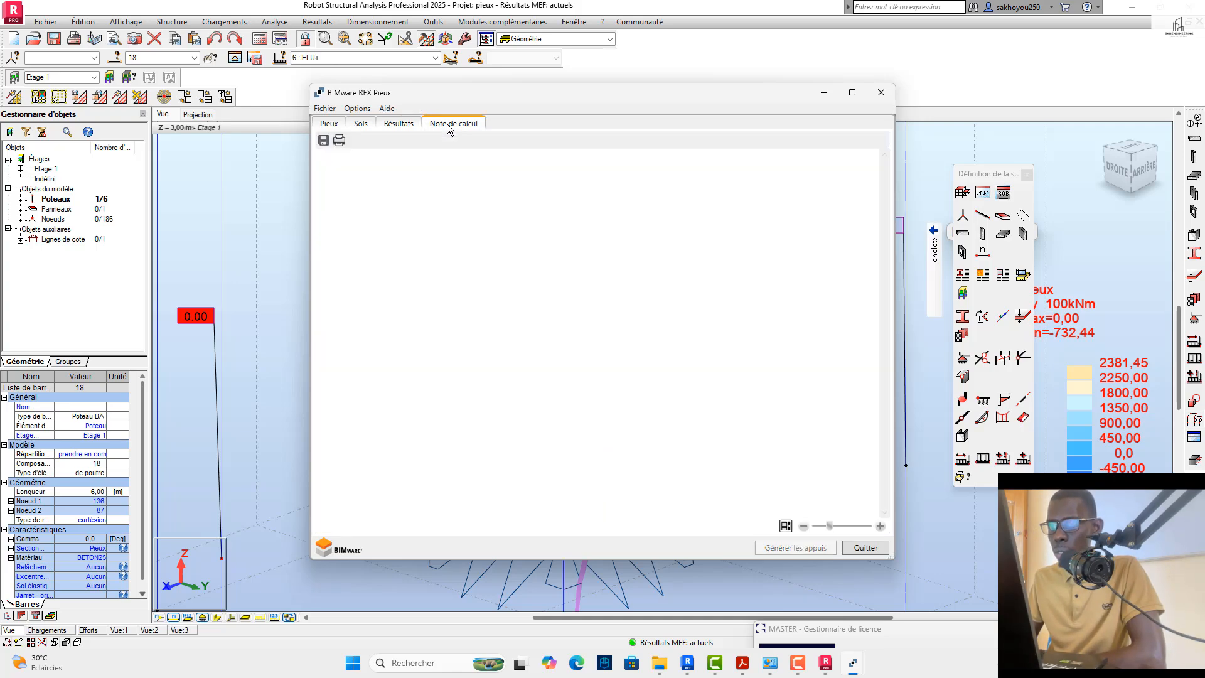
pyautogui.click(384, 124)
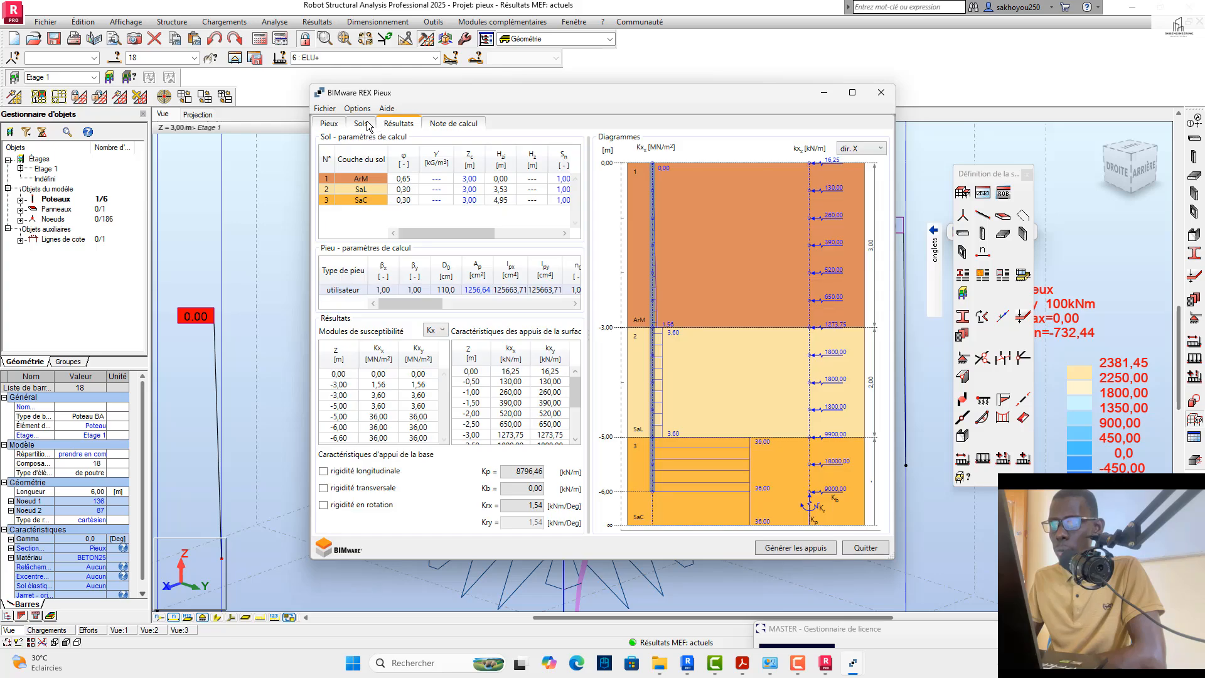
pyautogui.click(363, 125)
pyautogui.click(330, 124)
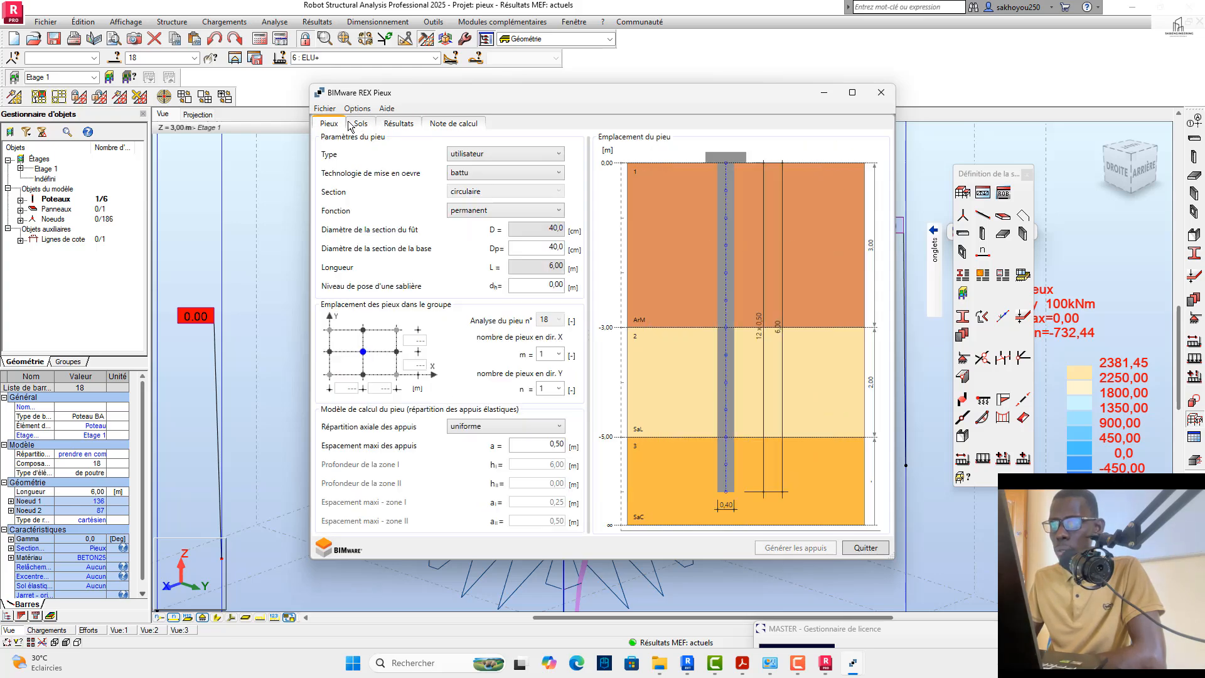
pyautogui.click(368, 130)
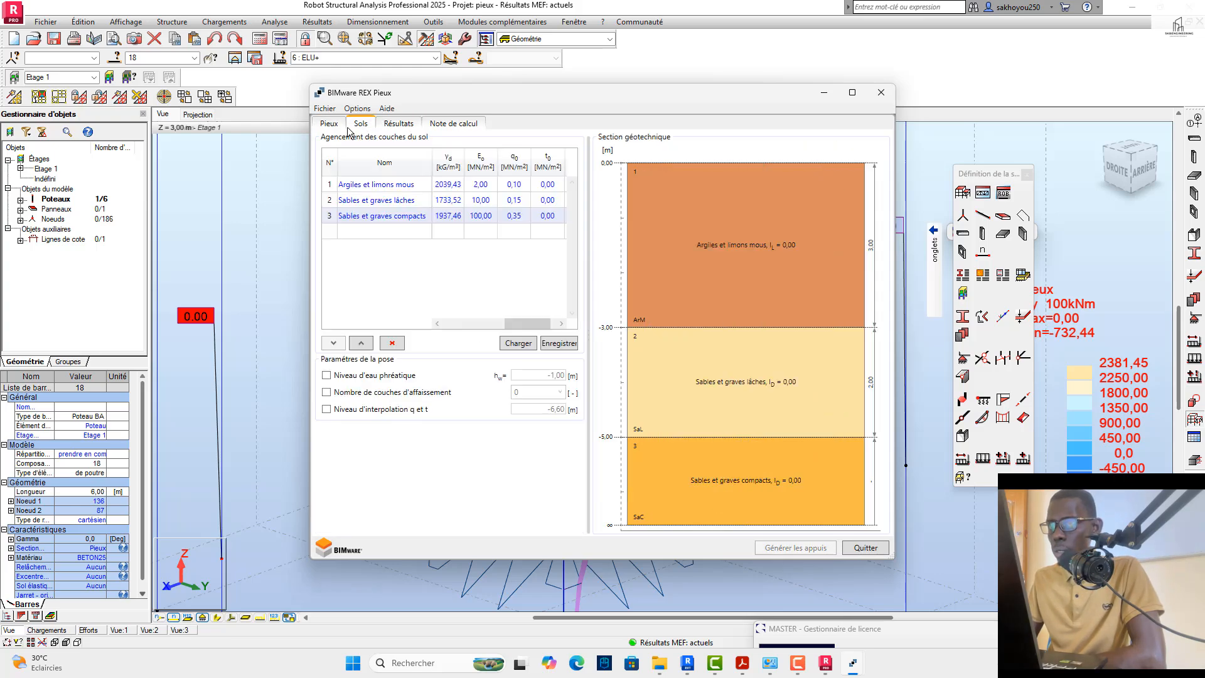
# Step: Examine the pile's Kt susceptibility moduli in the calculation results and recheck them against the soil layer parameters
pyautogui.click(395, 124)
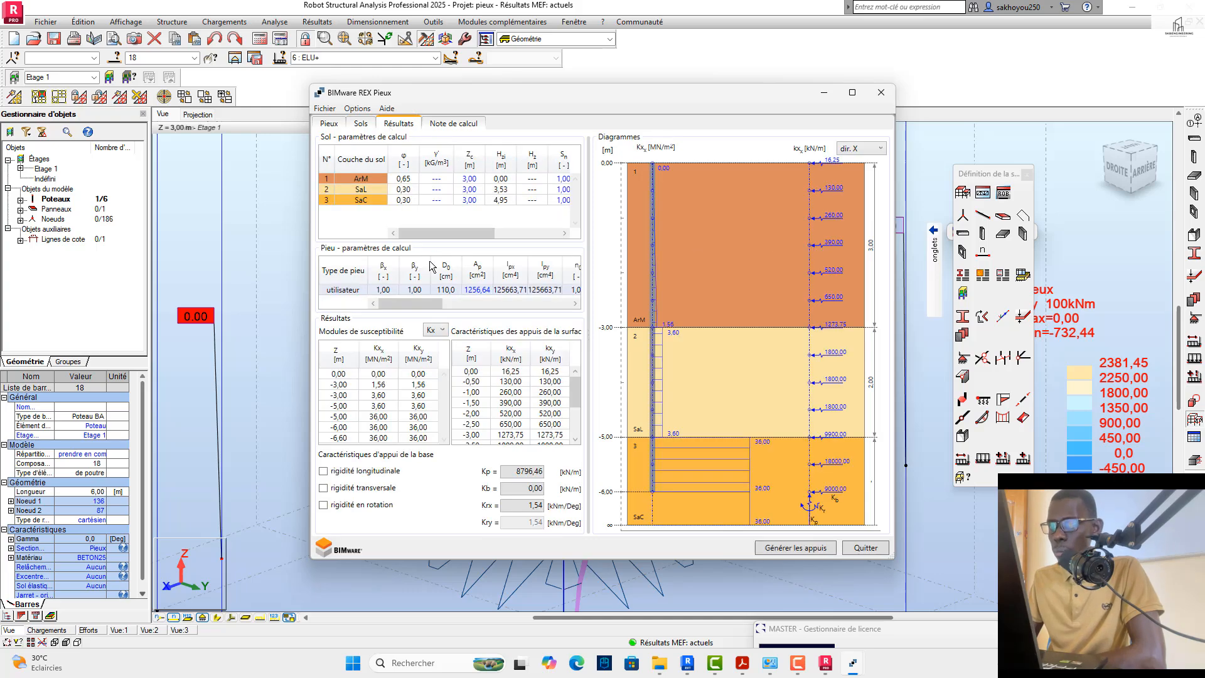
pyautogui.click(436, 329)
pyautogui.click(433, 359)
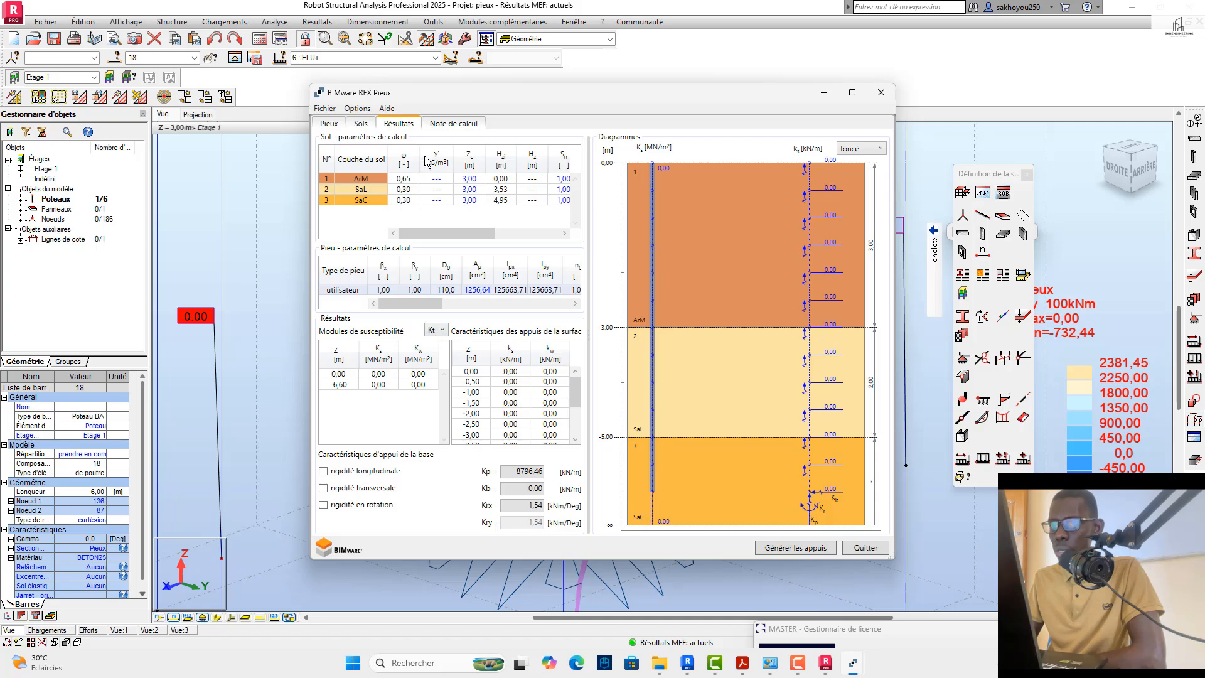
pyautogui.click(361, 124)
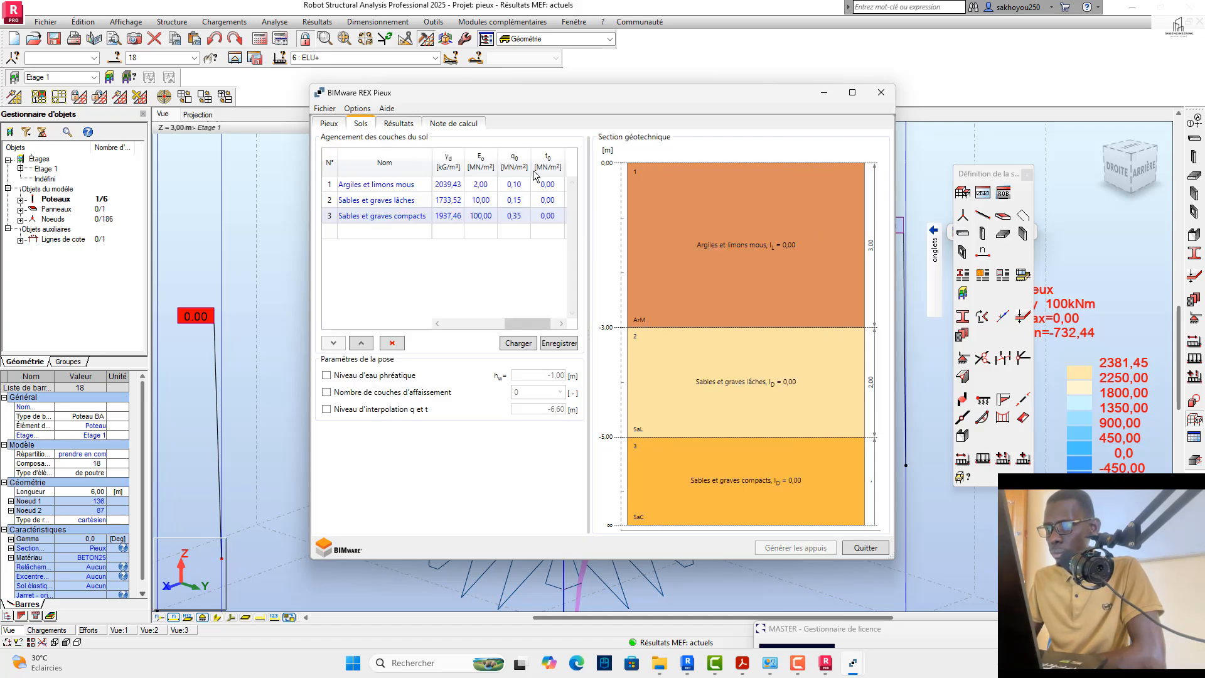
pyautogui.click(400, 124)
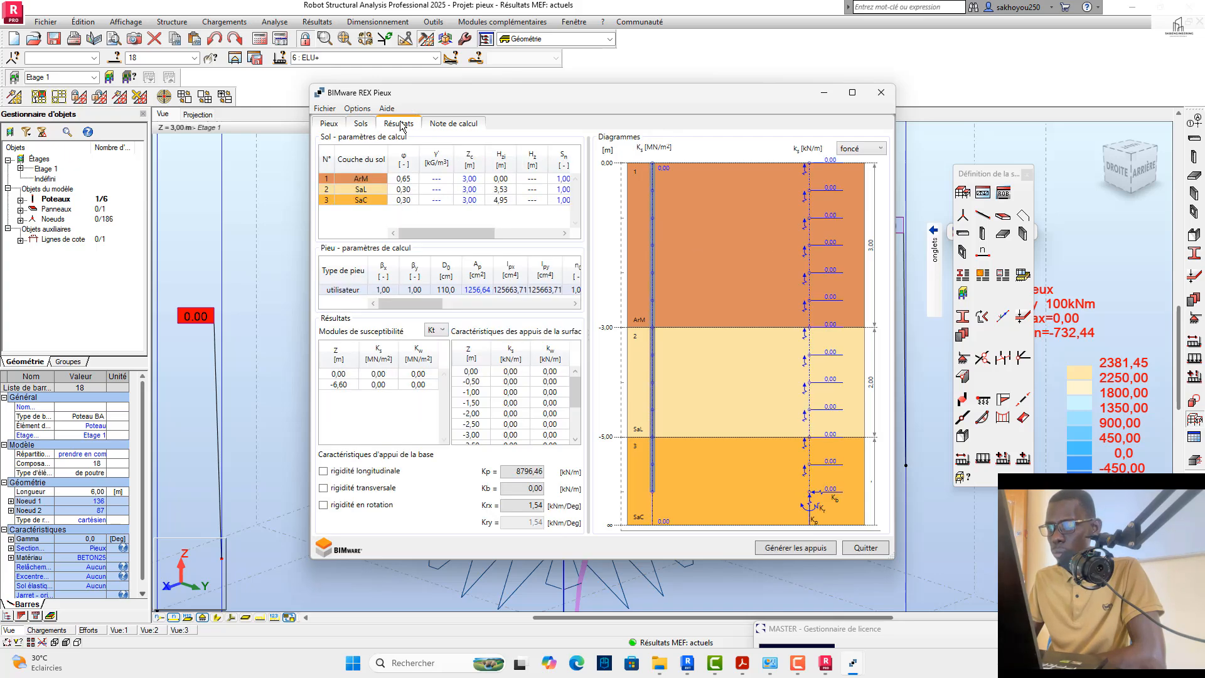
# Step: Generate pile 18's elastic supports in foncé mode, exporting the kx, kt, Kp, Kb and Kr stiffnesses and accepting the change to the structure
pyautogui.click(791, 549)
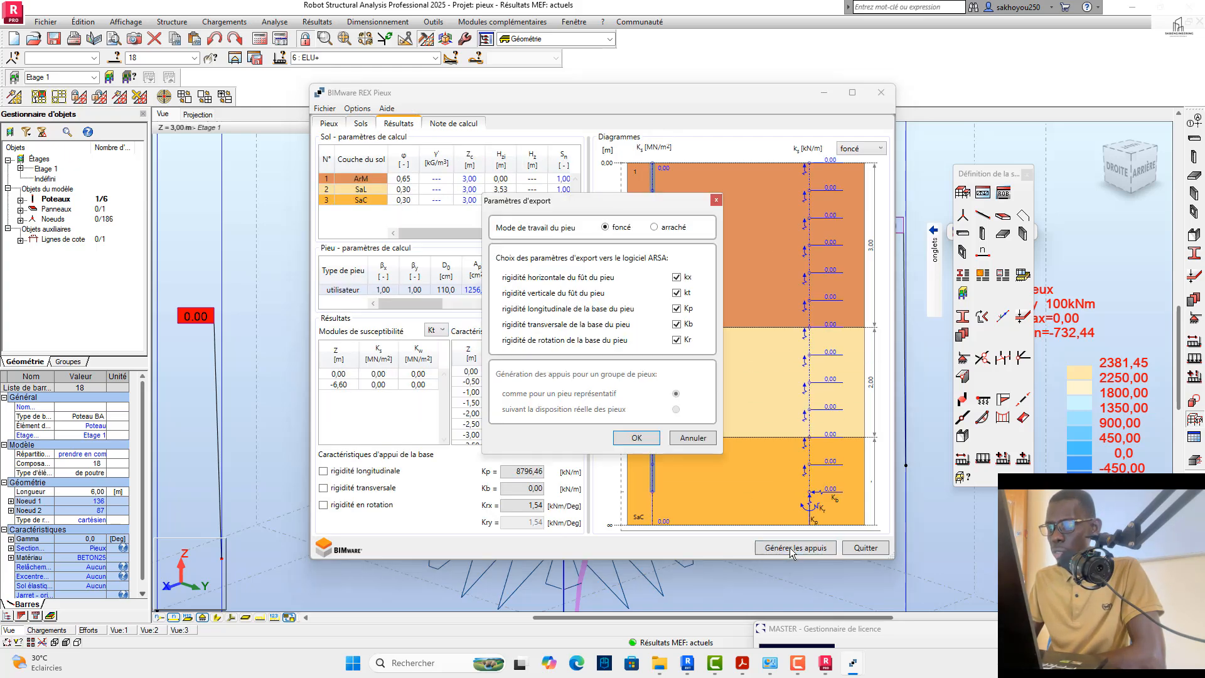
pyautogui.click(639, 438)
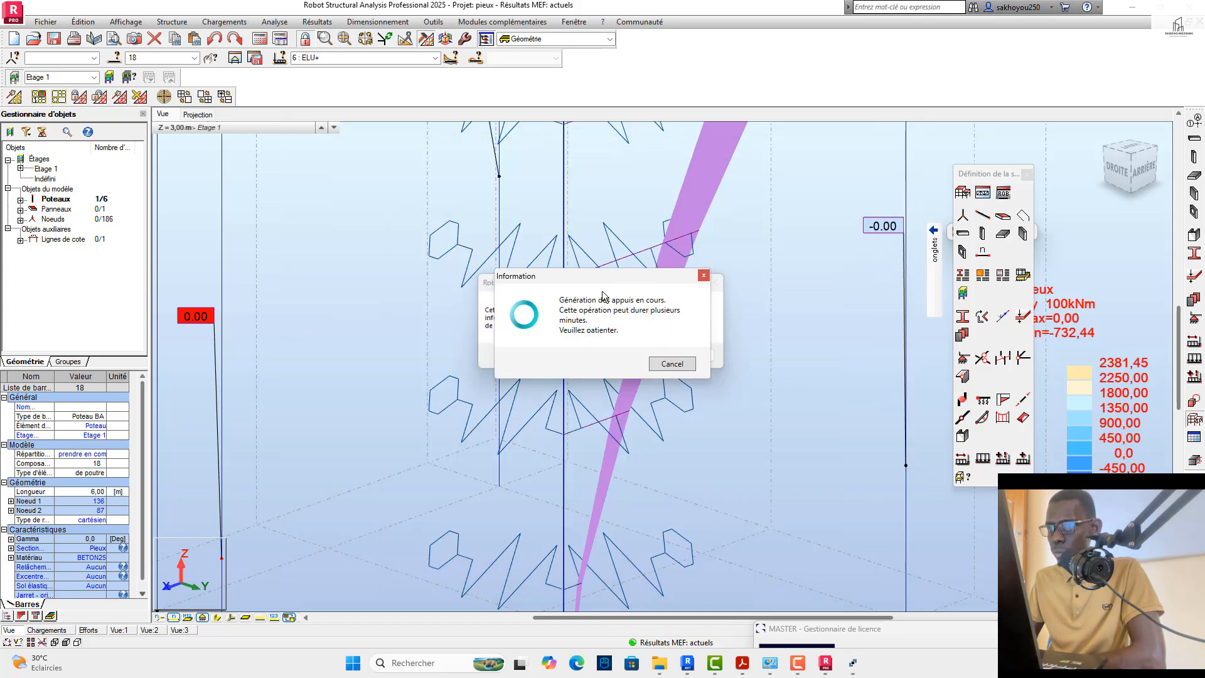
pyautogui.moveTo(590, 280); pyautogui.dragTo(285, 215)
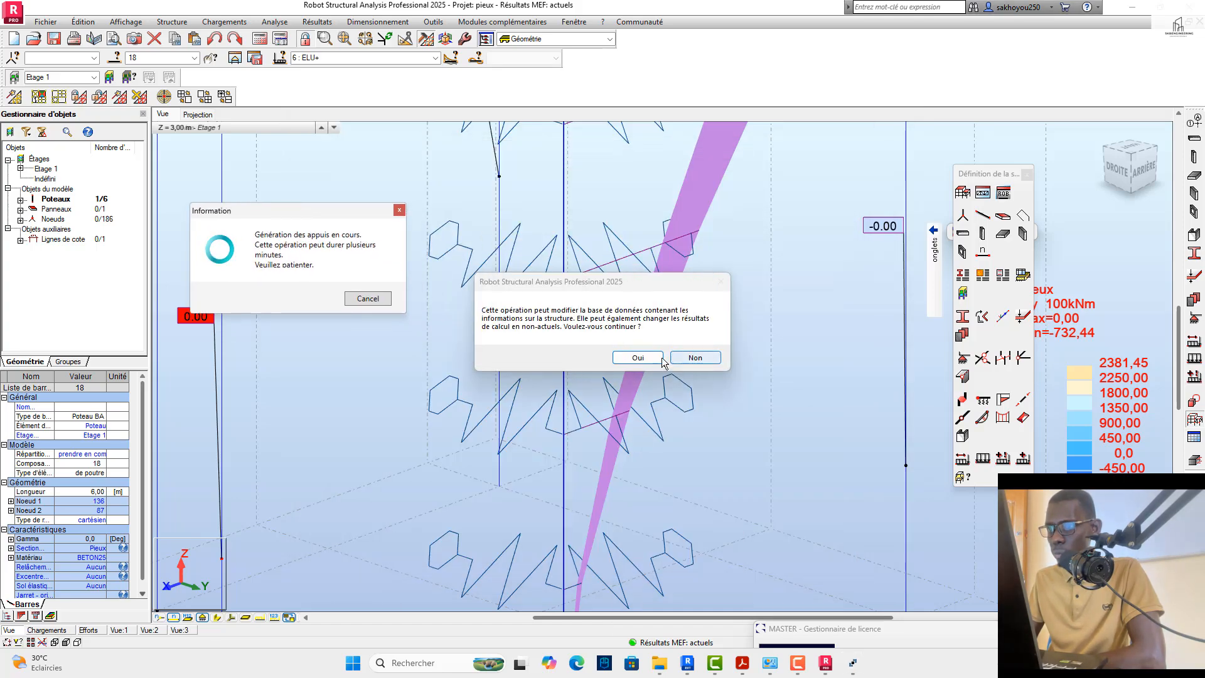
pyautogui.click(632, 356)
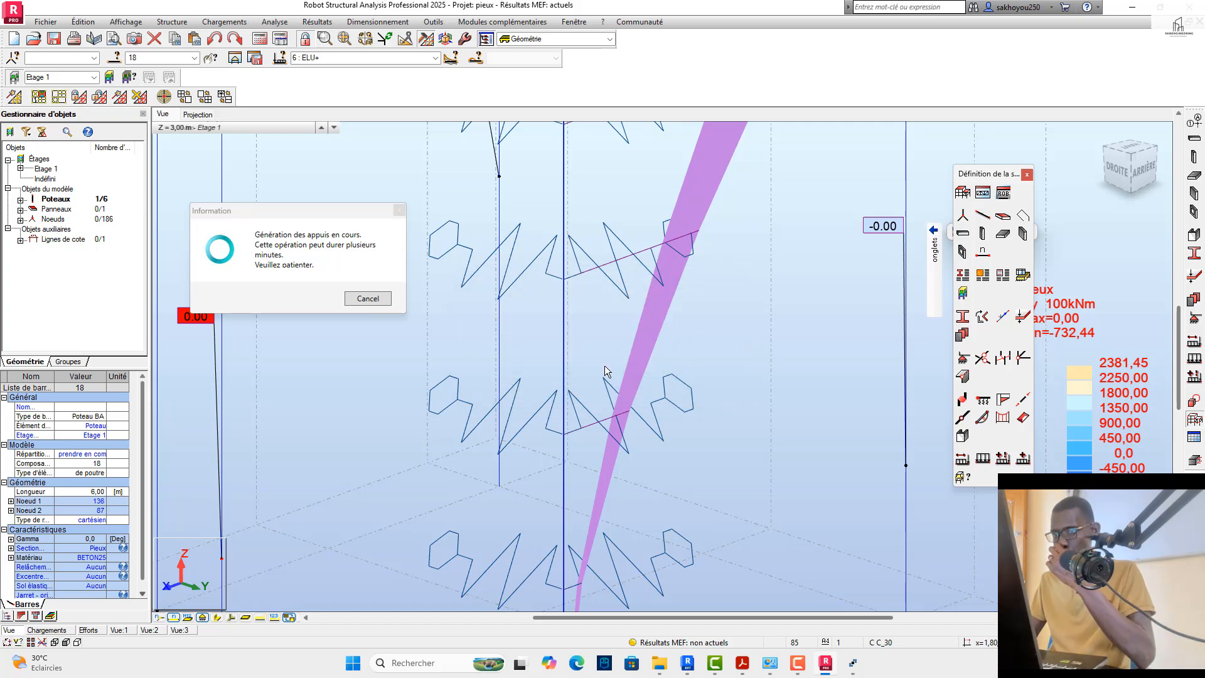
# Step: Examine the elastic supports generated along pile 18 and the spring support at its base
pyautogui.scroll(-1, 607, 364)
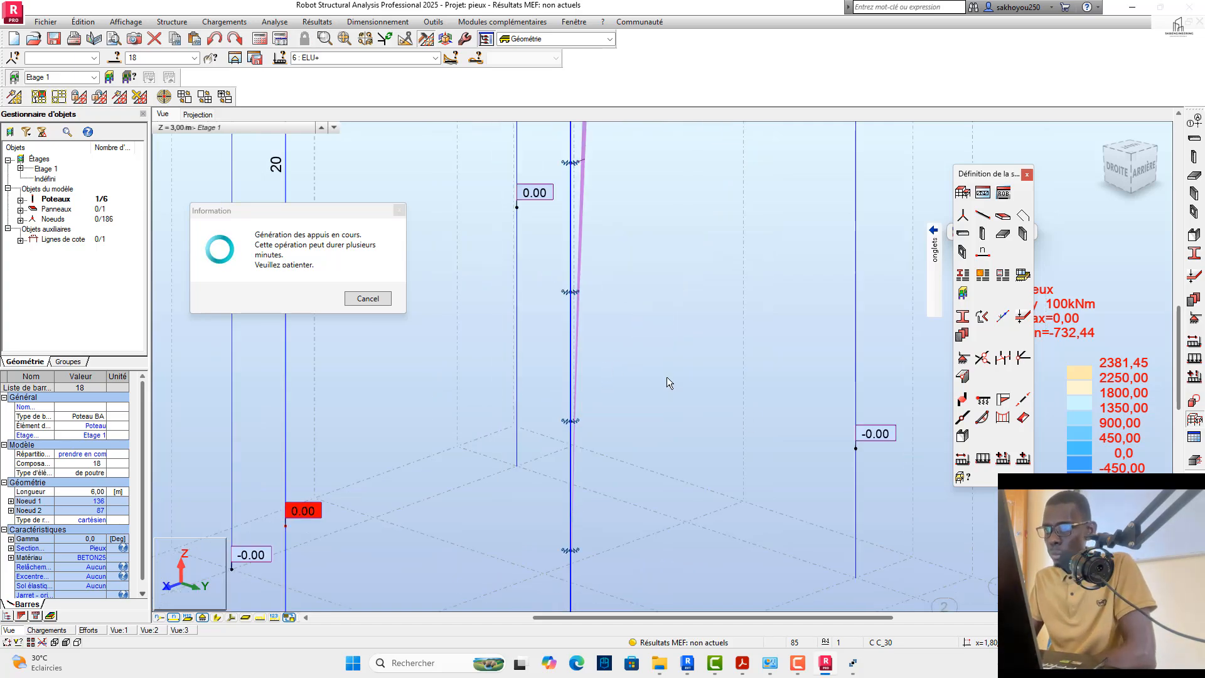
pyautogui.scroll(-7, 656, 374)
pyautogui.scroll(-3, 632, 381)
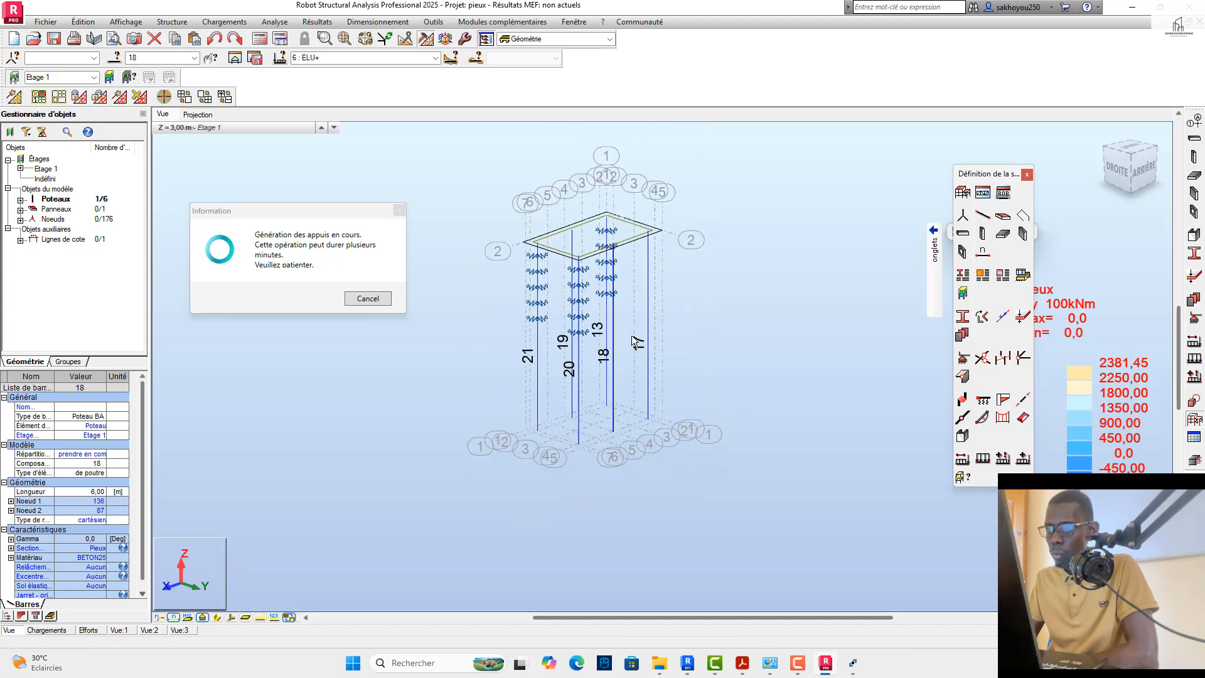
pyautogui.scroll(1, 630, 340)
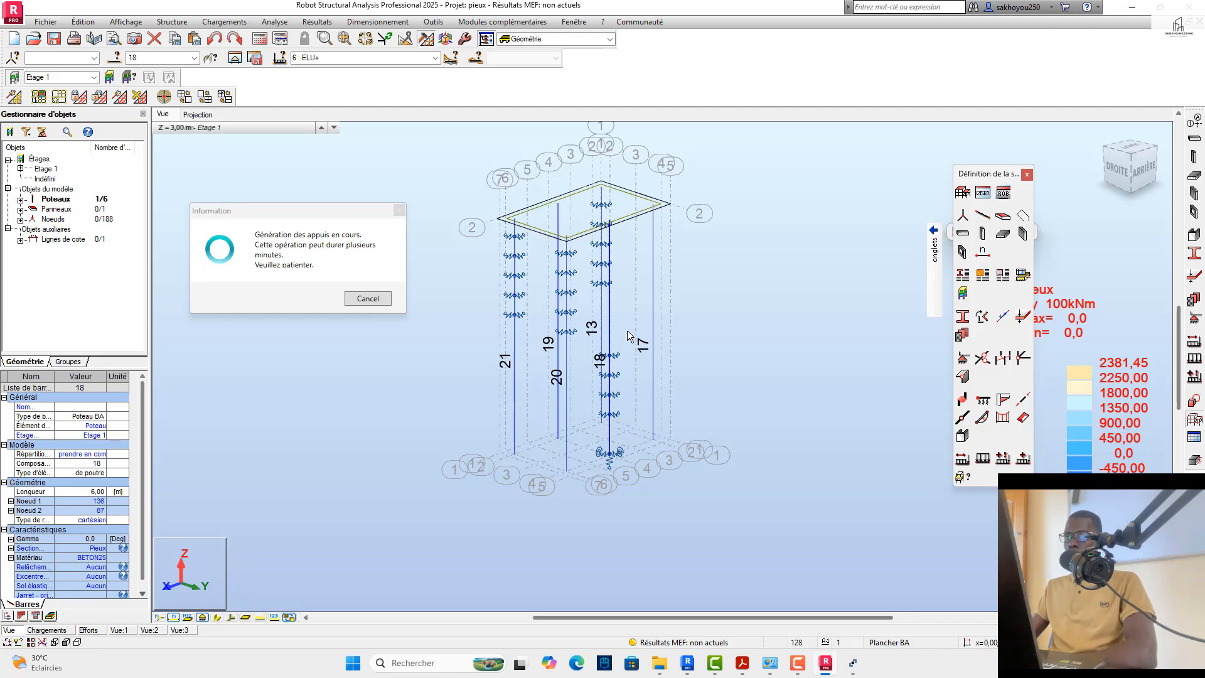
pyautogui.scroll(5, 607, 462)
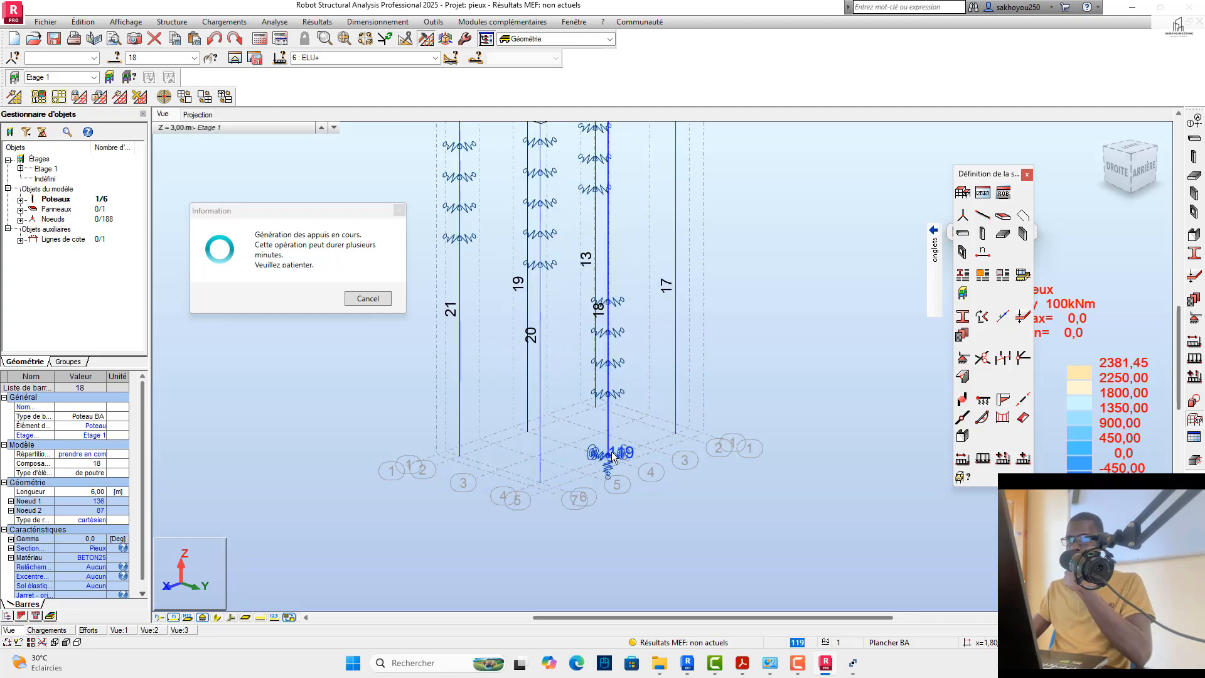
pyautogui.scroll(3, 601, 502)
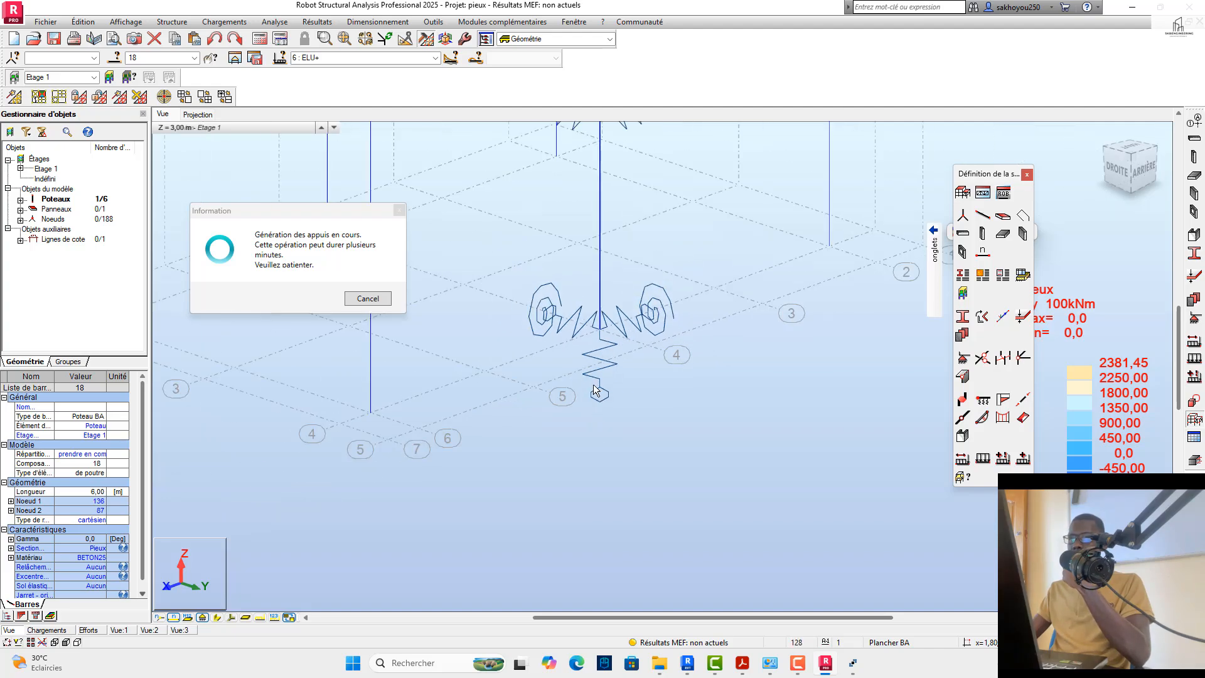
pyautogui.scroll(-3, 597, 379)
pyautogui.scroll(-2, 593, 412)
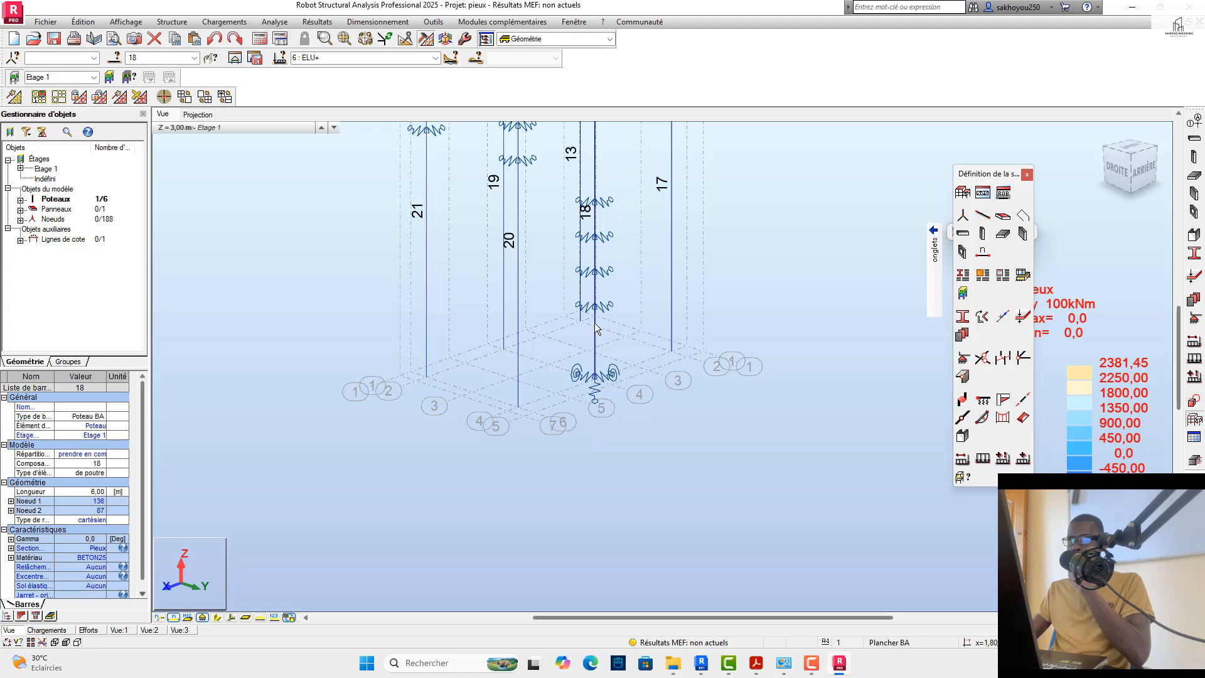
# Step: Recalculate the structure with the new pile supports and dismiss the calculation messages
pyautogui.scroll(3, 595, 327)
pyautogui.click(264, 42)
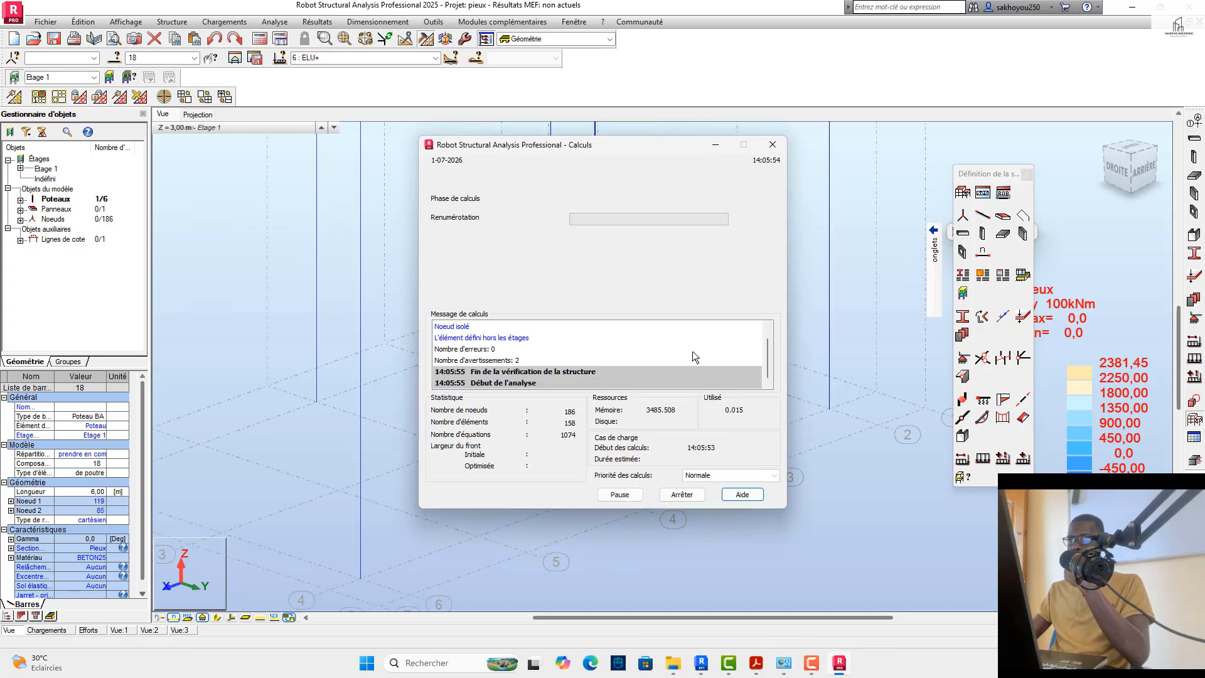
pyautogui.click(630, 315)
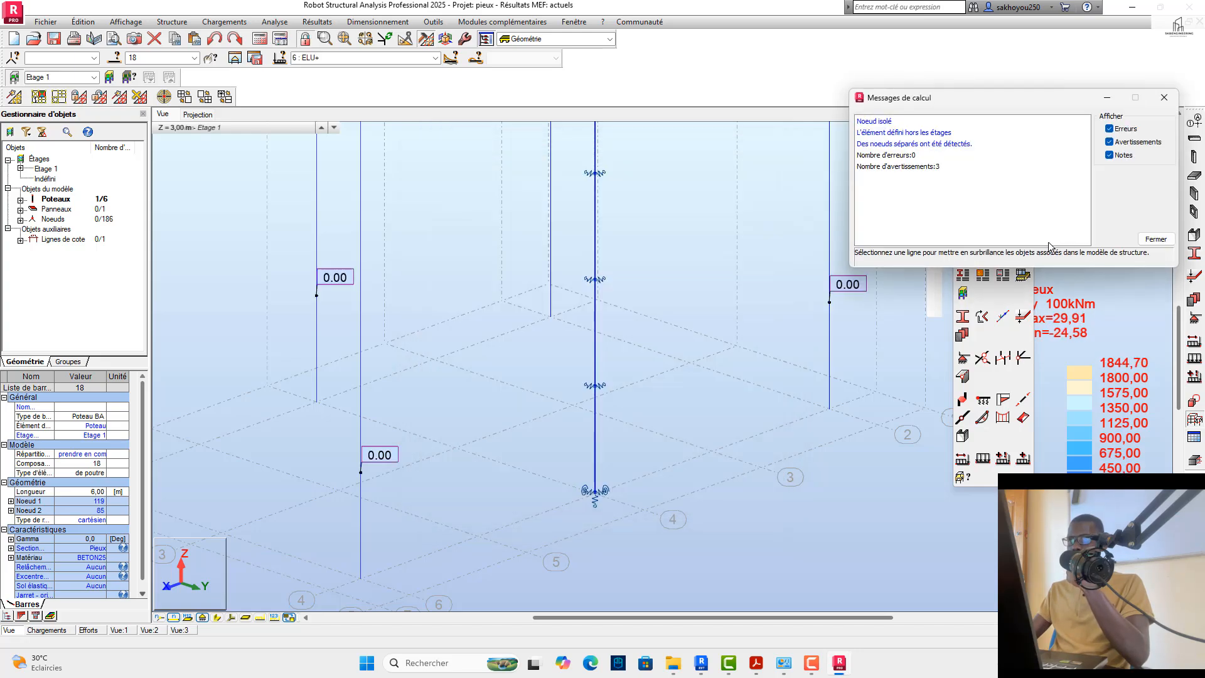
pyautogui.click(1164, 98)
# Step: Examine the recalculated moments in the pile cap and piles for the ELU+ case, comparing pile 18 with the other piles
pyautogui.scroll(-3, 639, 466)
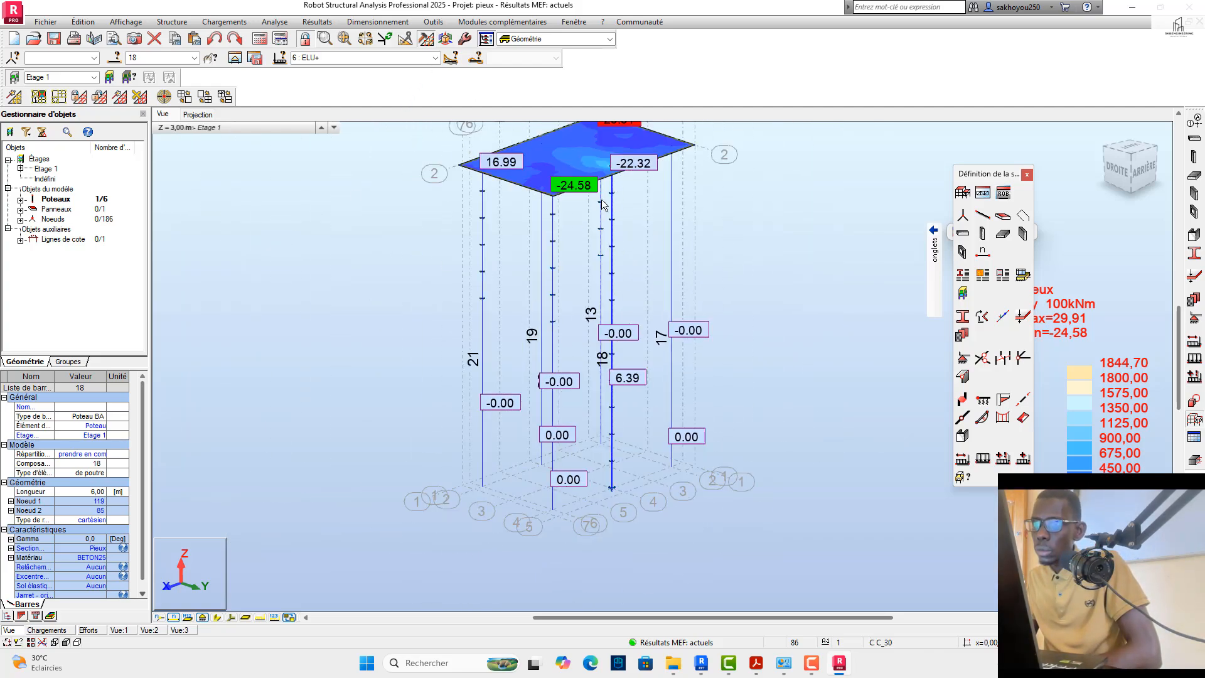
pyautogui.scroll(3, 603, 204)
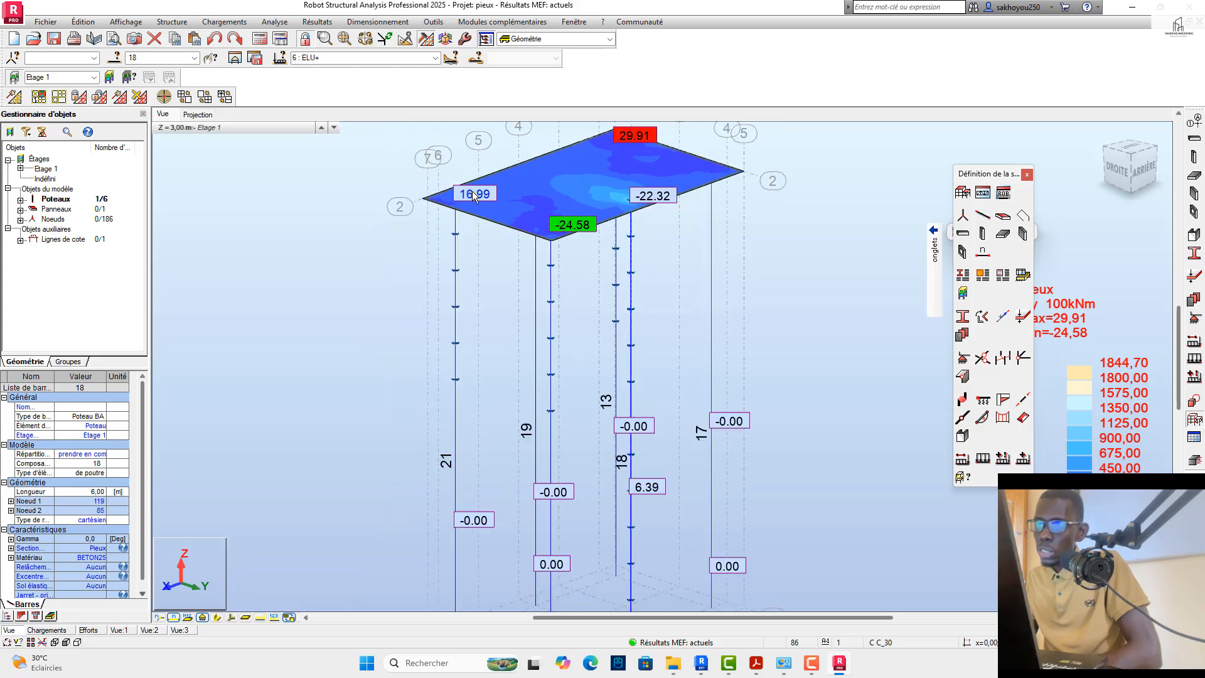
pyautogui.scroll(-2, 465, 213)
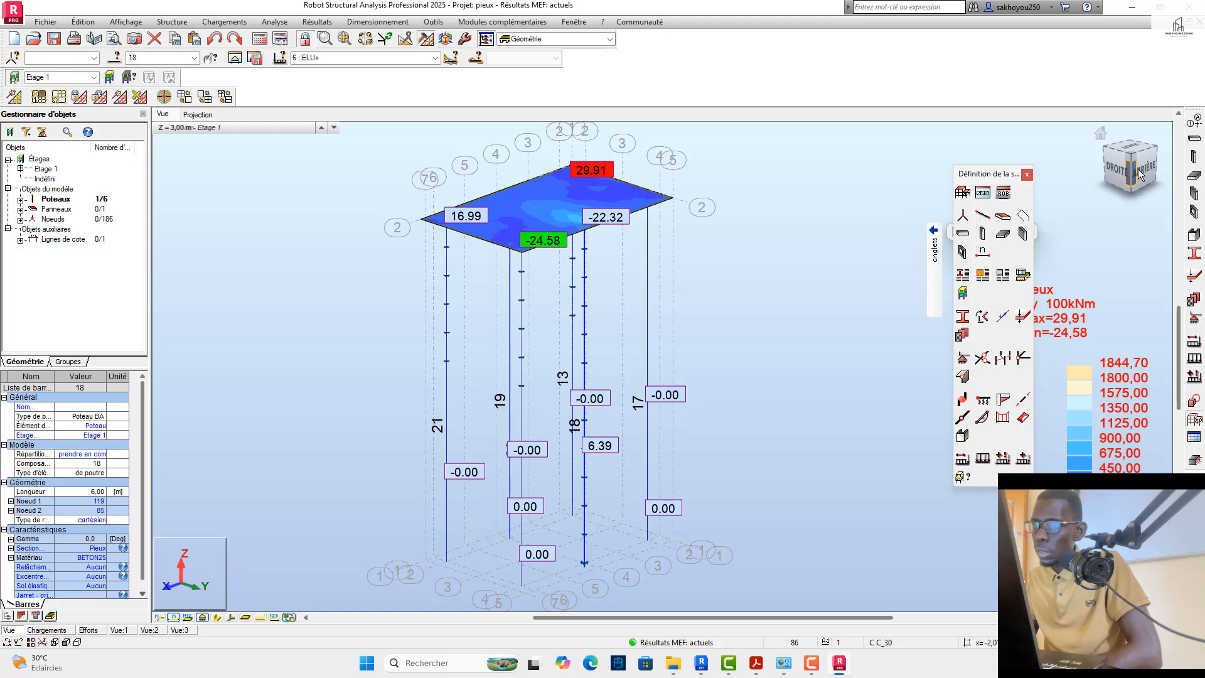
pyautogui.moveTo(1139, 176)
pyautogui.mouseDown()
pyautogui.moveTo(1082, 148)
pyautogui.moveTo(1169, 160)
pyautogui.moveTo(1143, 160)
pyautogui.moveTo(1158, 164)
pyautogui.mouseUp()
pyautogui.scroll(1, 601, 231)
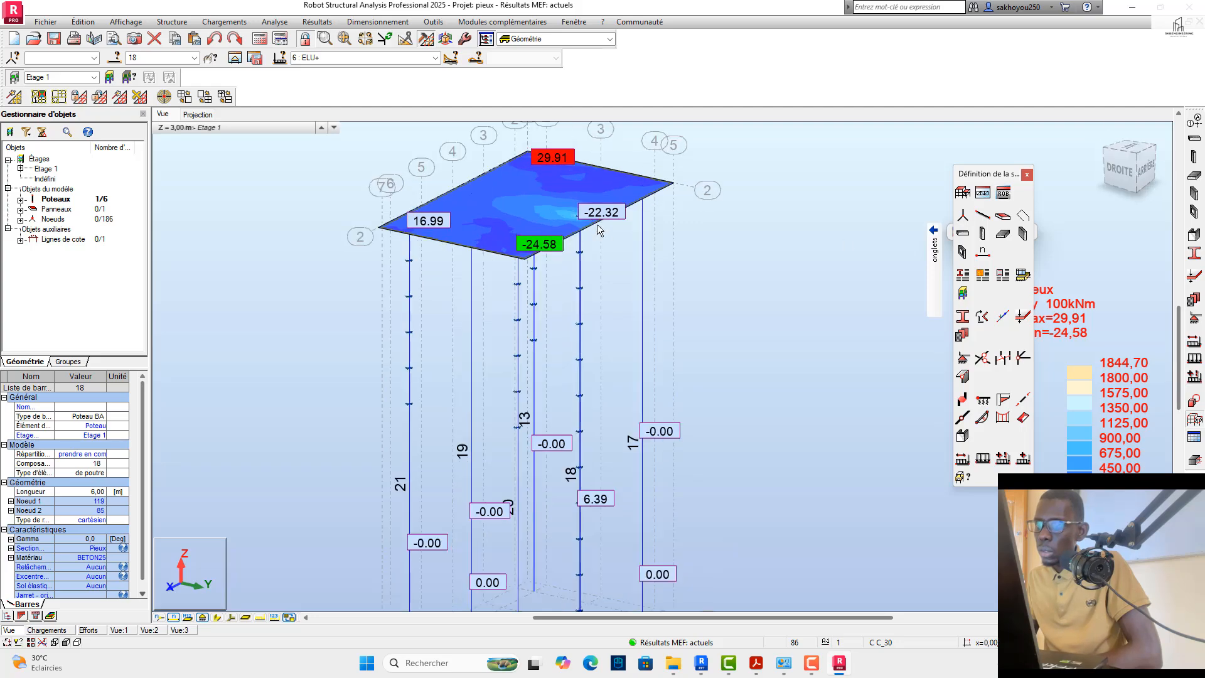
pyautogui.scroll(1, 601, 231)
pyautogui.scroll(-2, 575, 268)
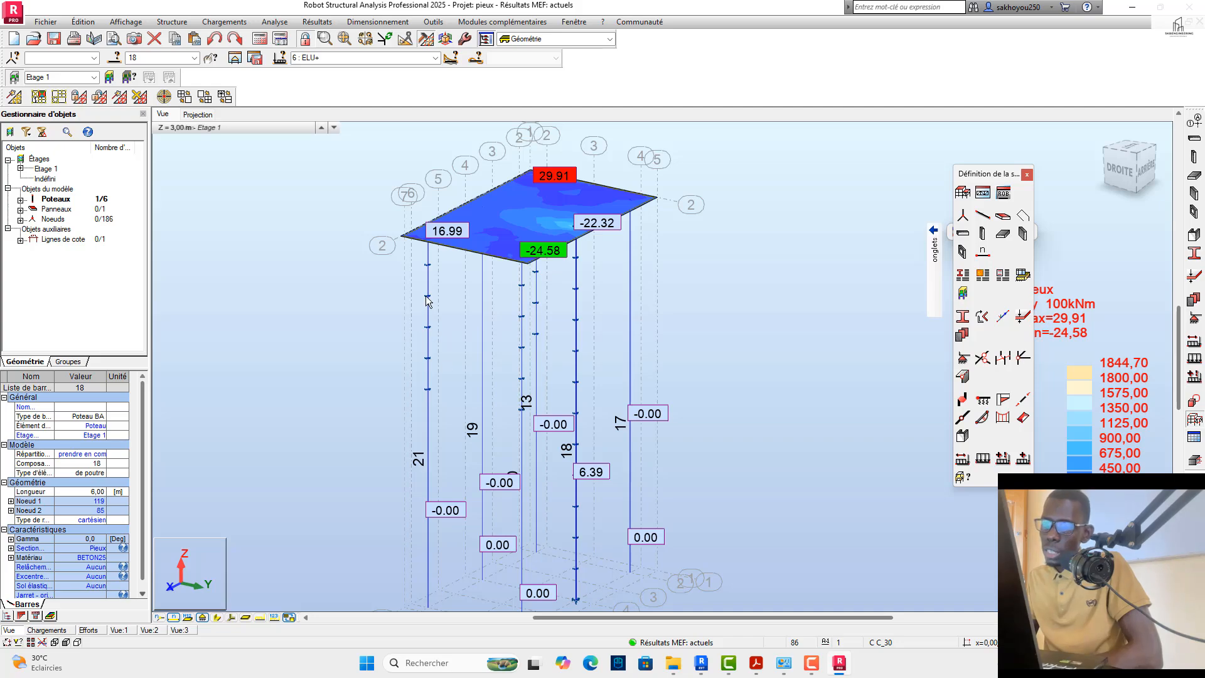
pyautogui.scroll(2, 438, 241)
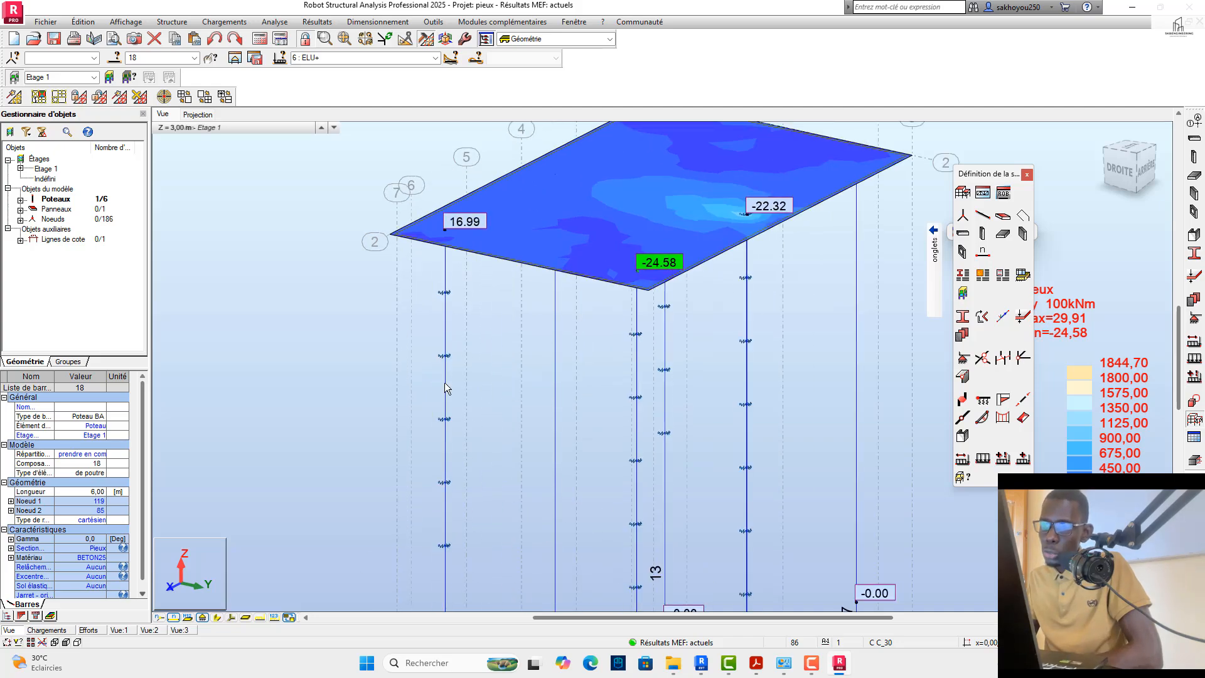
pyautogui.scroll(-2, 446, 384)
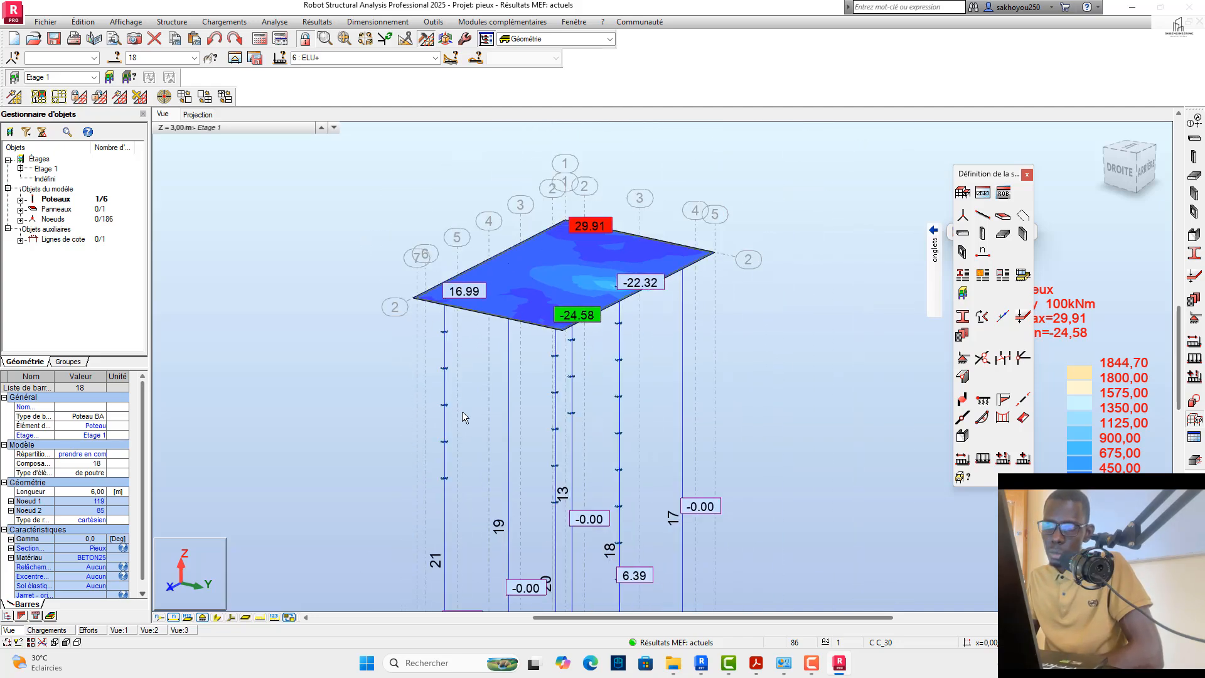
pyautogui.scroll(-1, 624, 365)
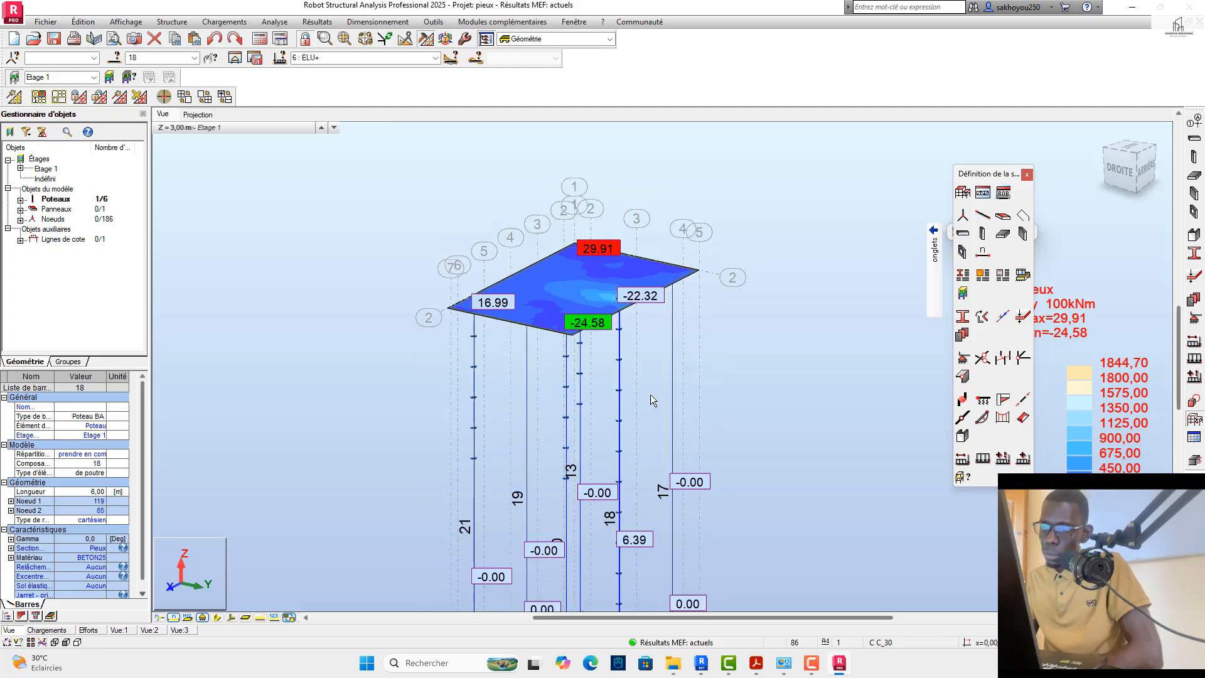
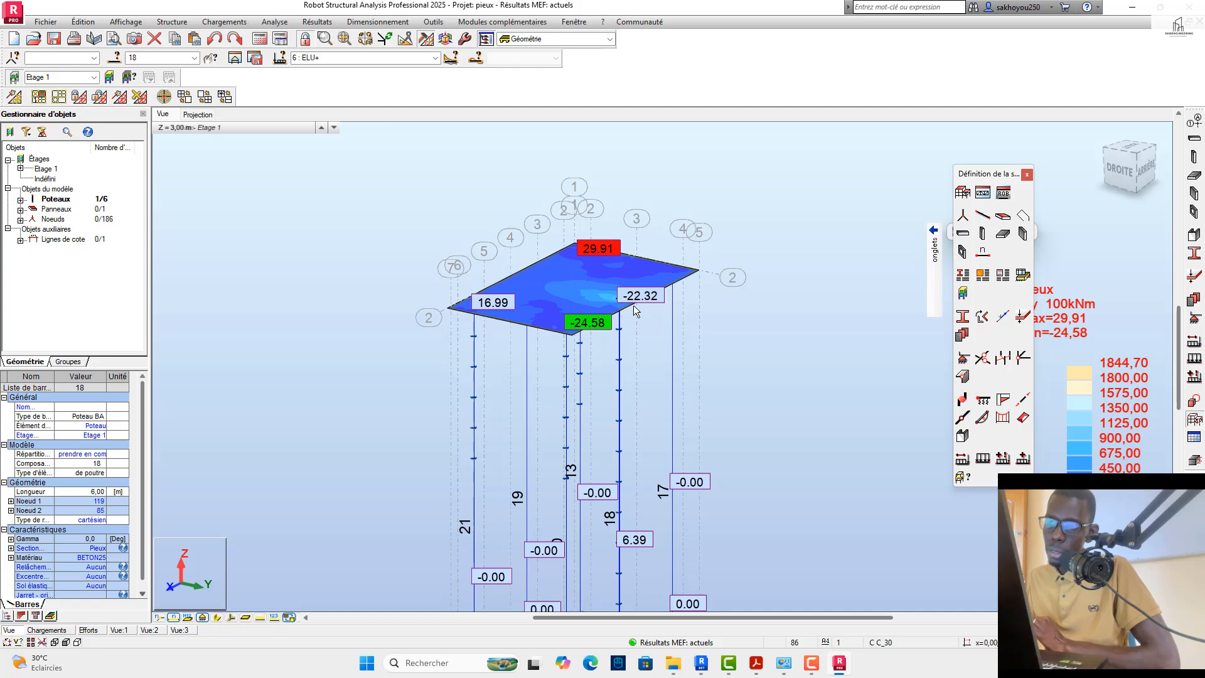
# Step: Open the bar diagram settings and apply the Moment My diagram to the piles
pyautogui.scroll(2, 636, 308)
pyautogui.scroll(-2, 624, 296)
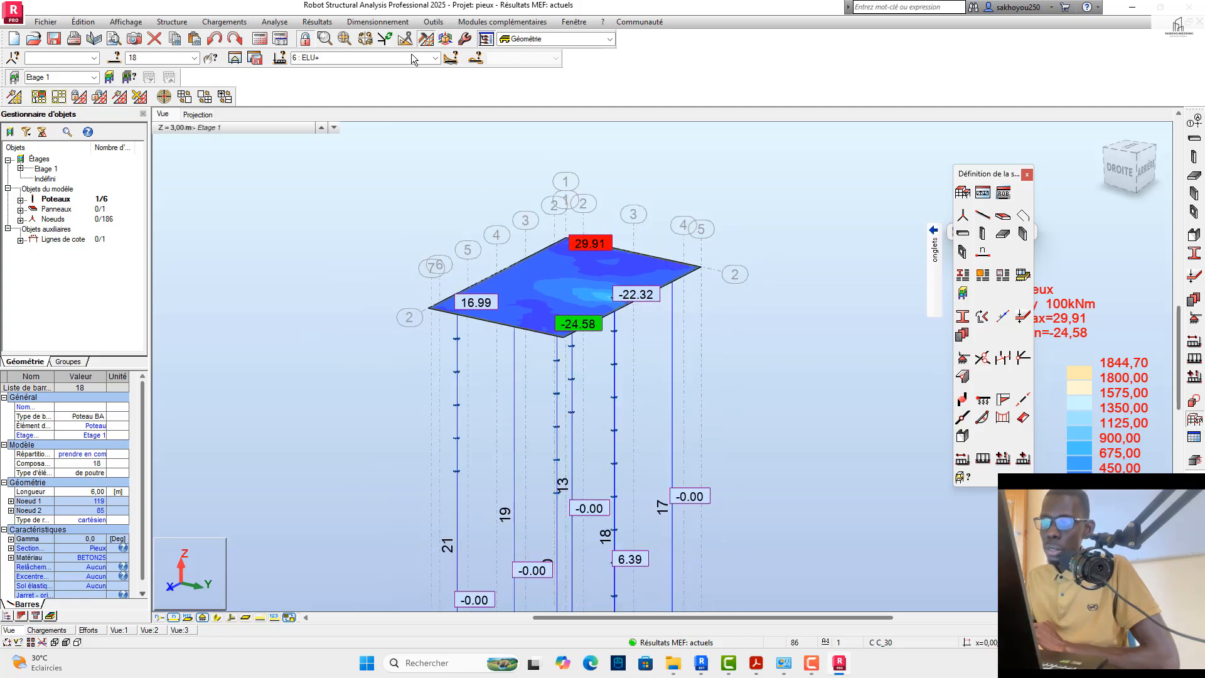
pyautogui.click(317, 21)
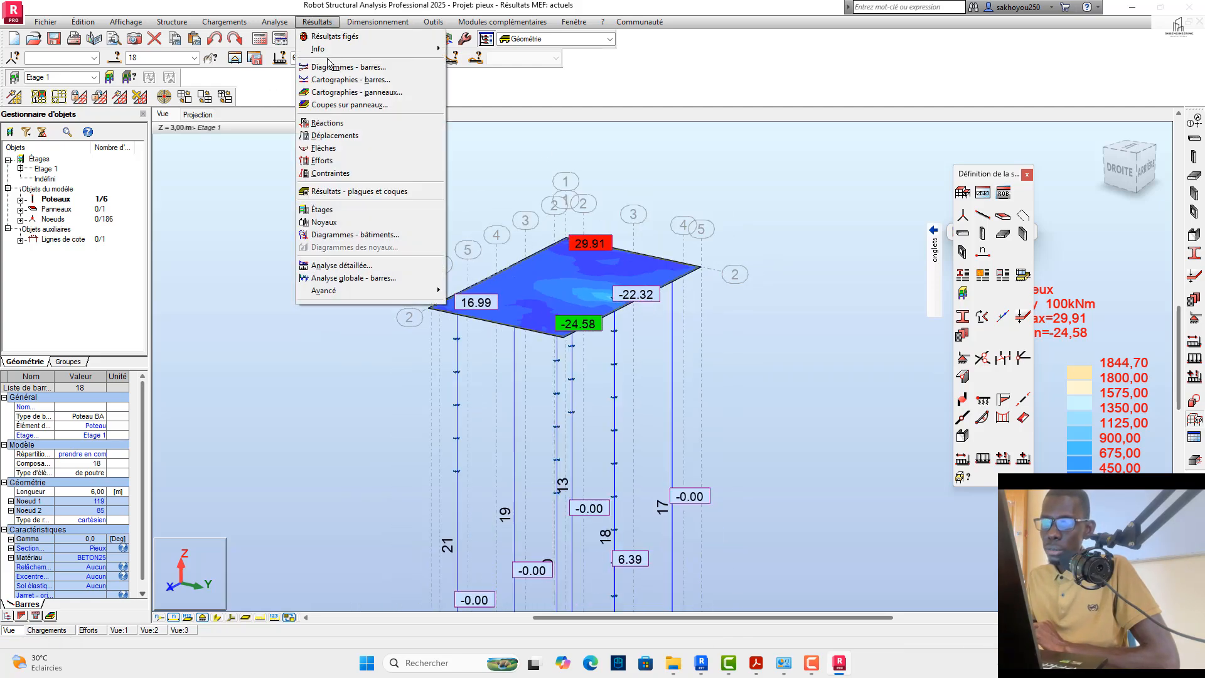
pyautogui.click(332, 66)
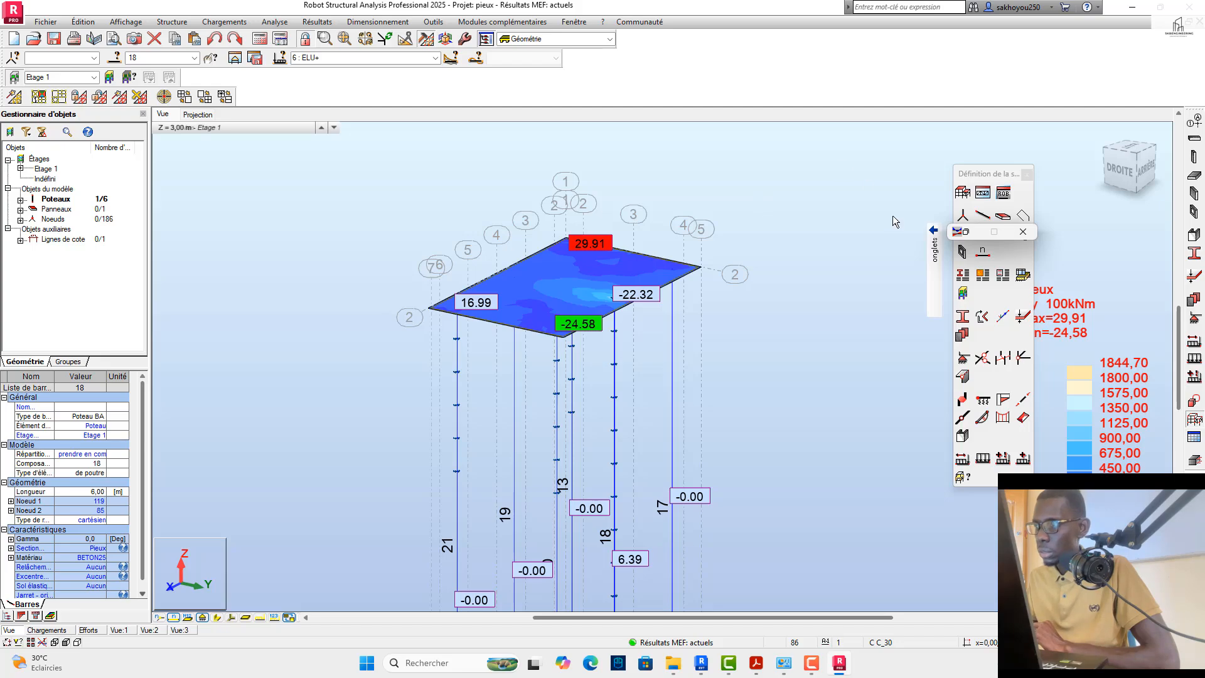
pyautogui.click(958, 228)
pyautogui.click(965, 226)
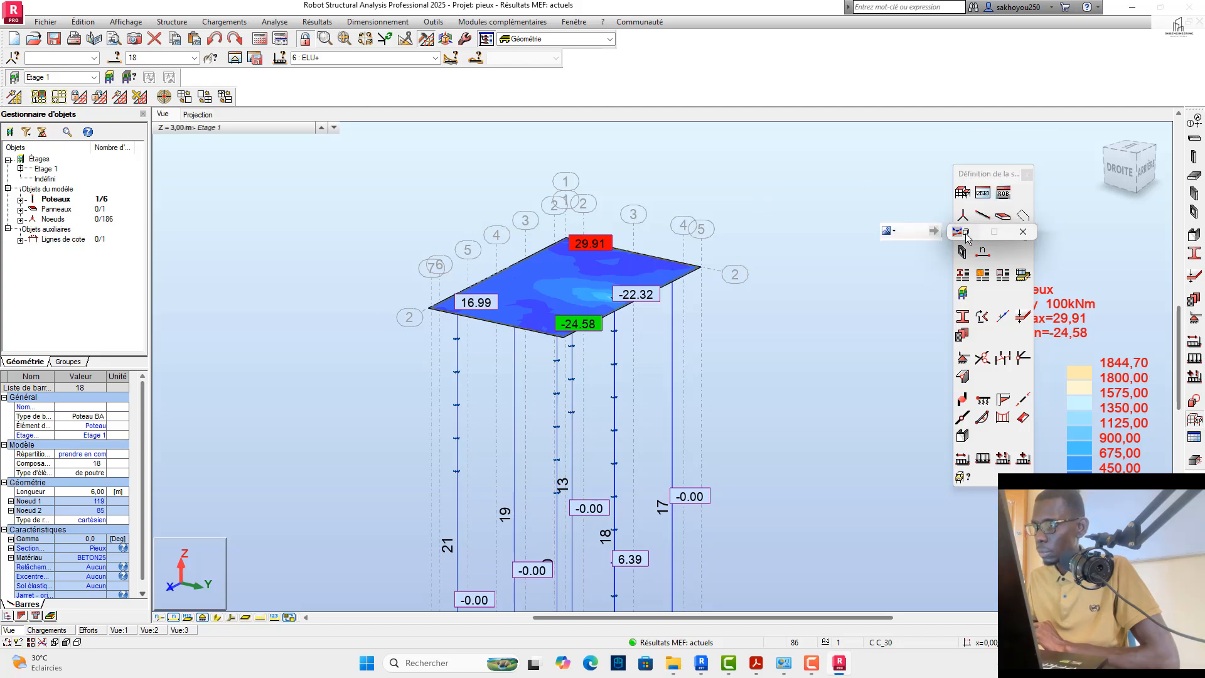
pyautogui.doubleClick(966, 233)
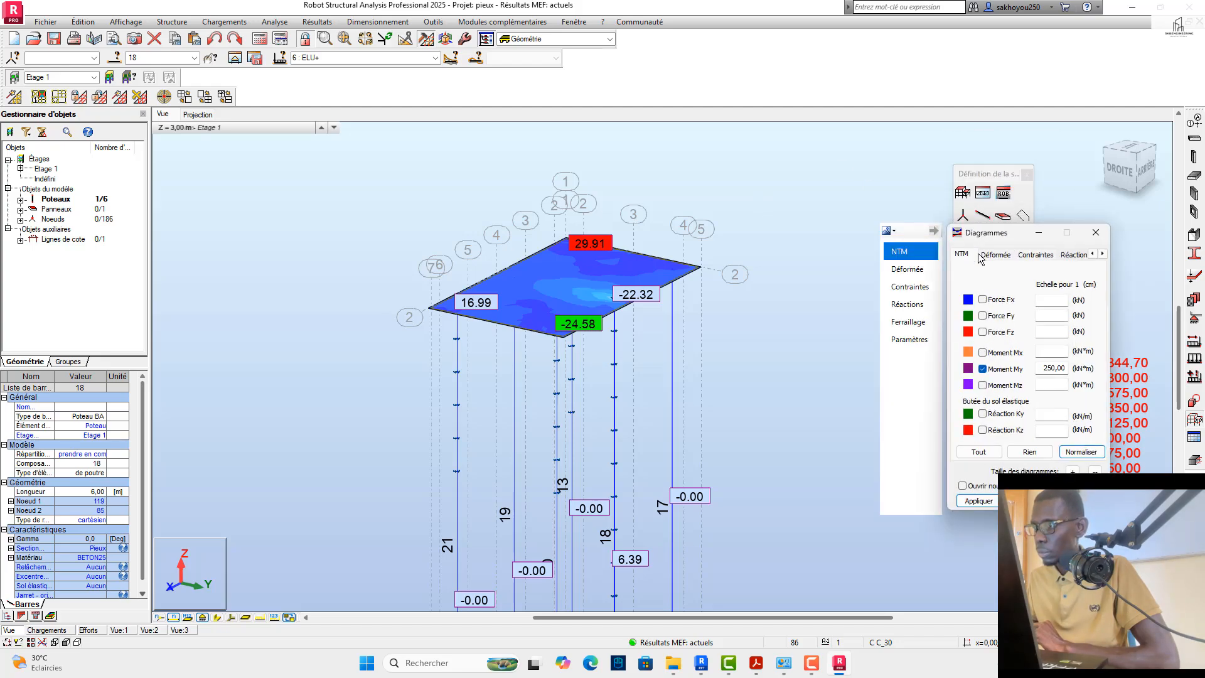
pyautogui.click(978, 500)
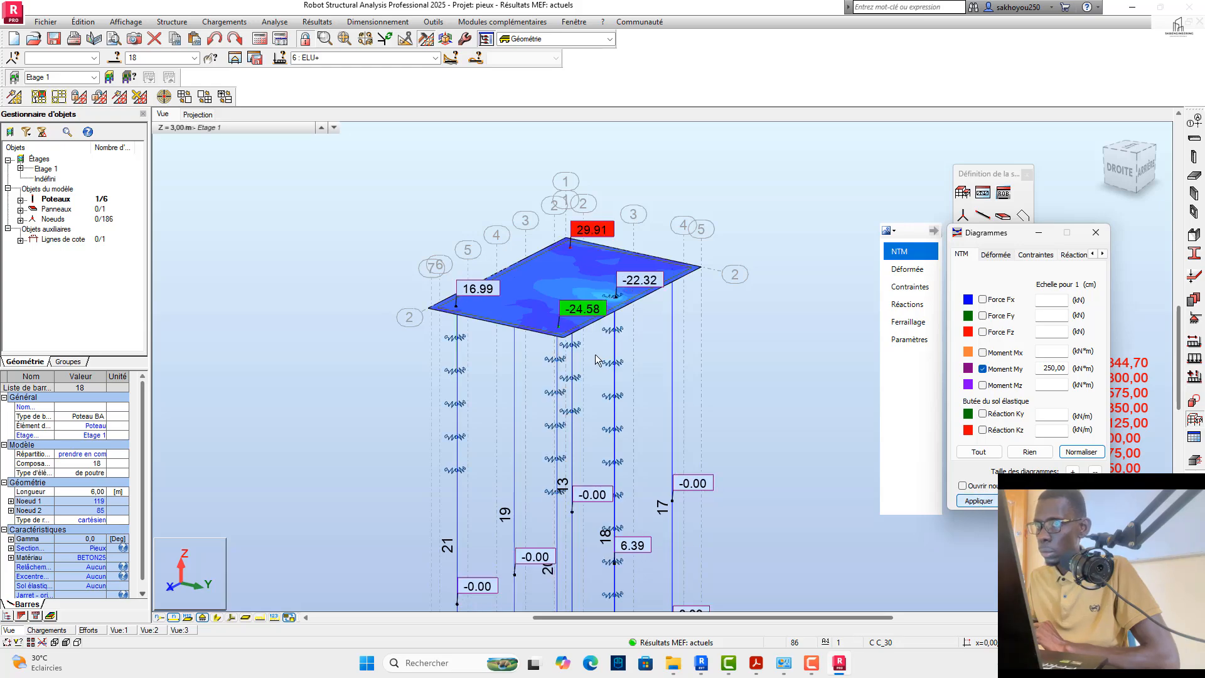
# Step: Set the displayed load case to ELU+ and check the moment map on the pile cap
pyautogui.click(435, 57)
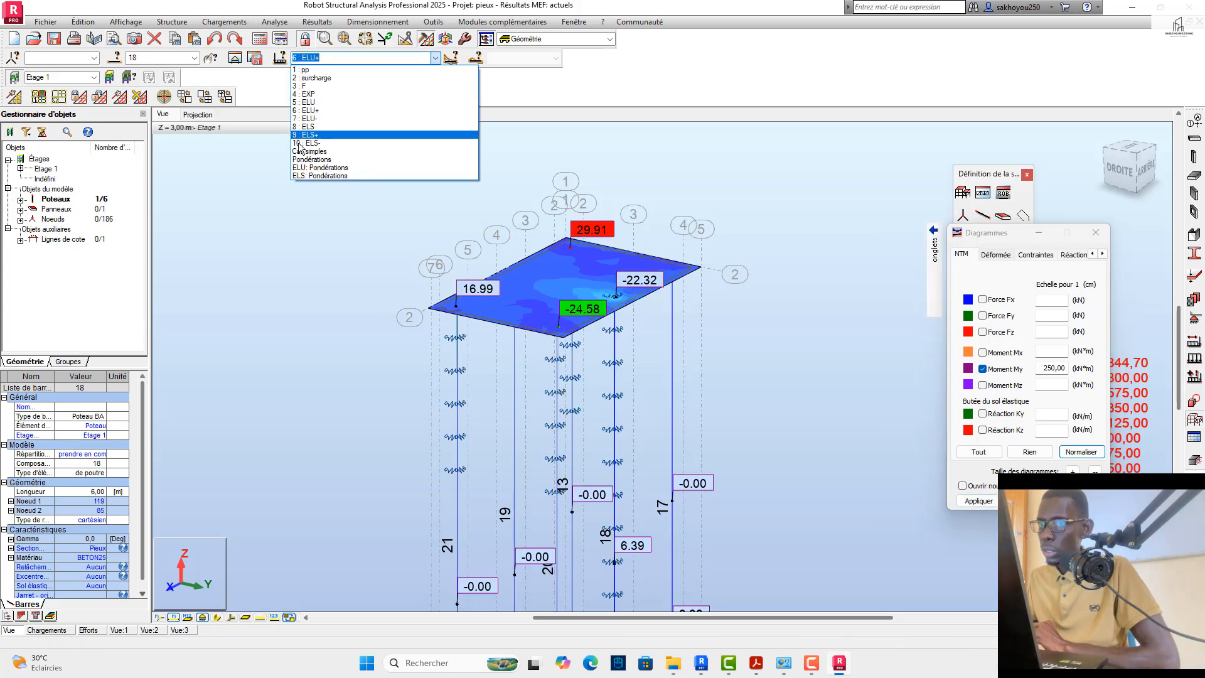
pyautogui.click(318, 112)
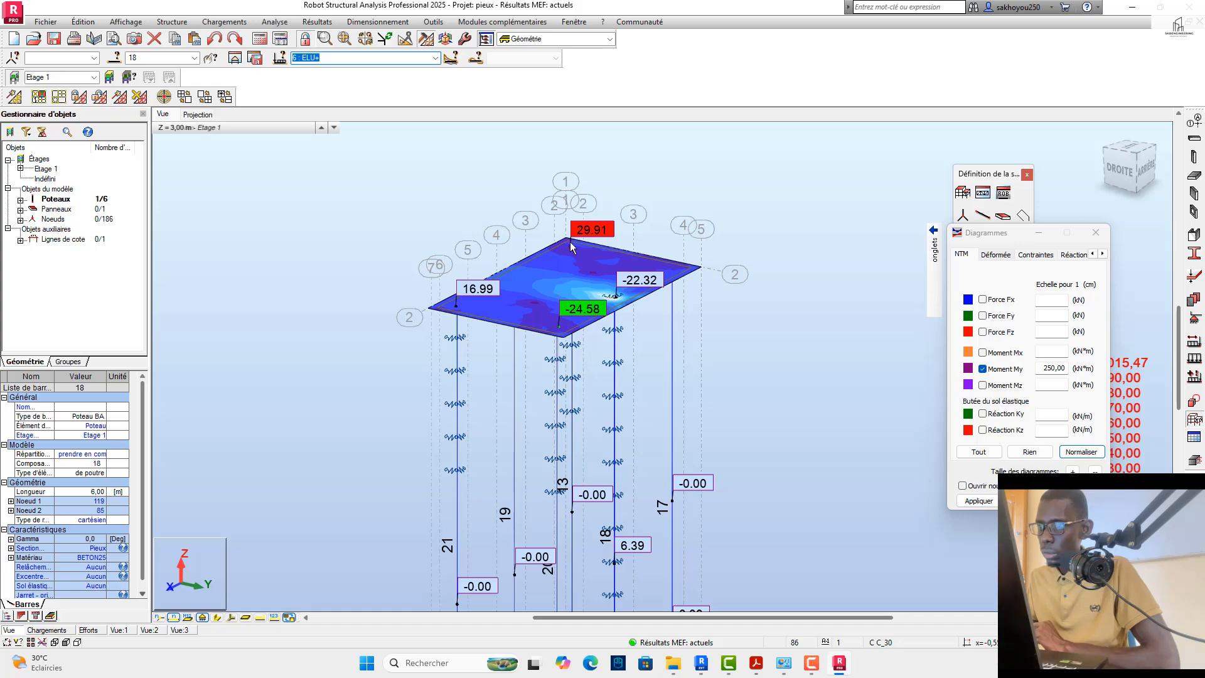
pyautogui.scroll(3, 571, 246)
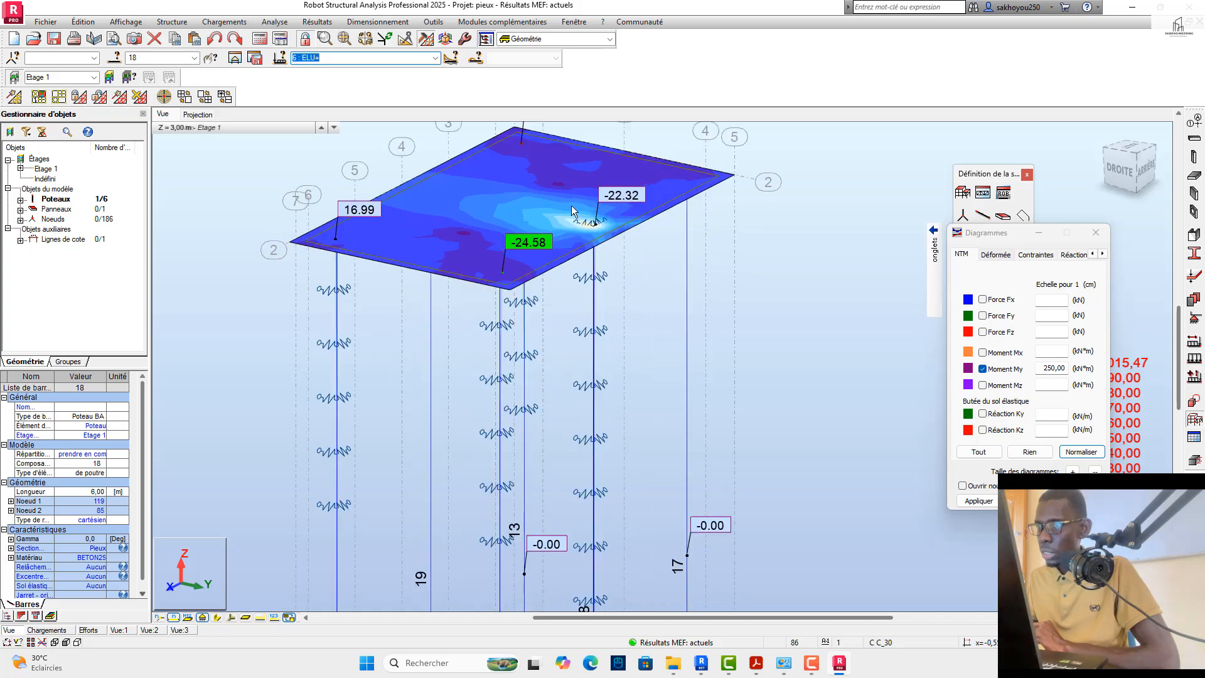
pyautogui.scroll(-3, 552, 241)
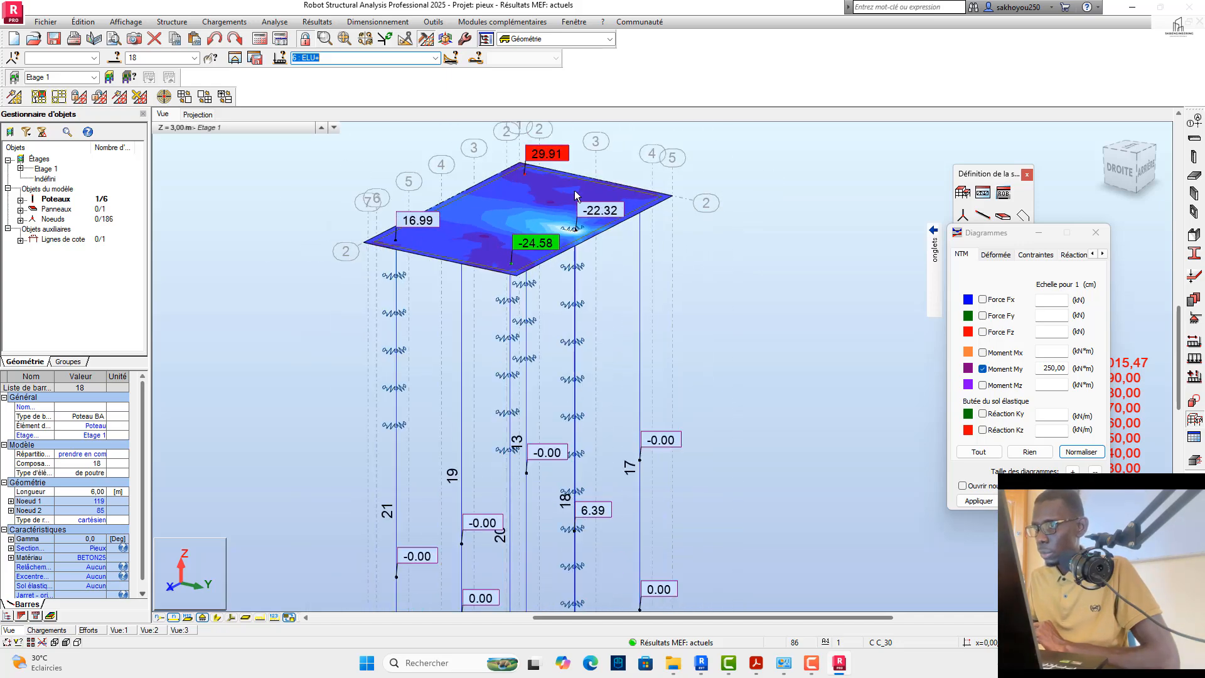
pyautogui.scroll(-1, 552, 304)
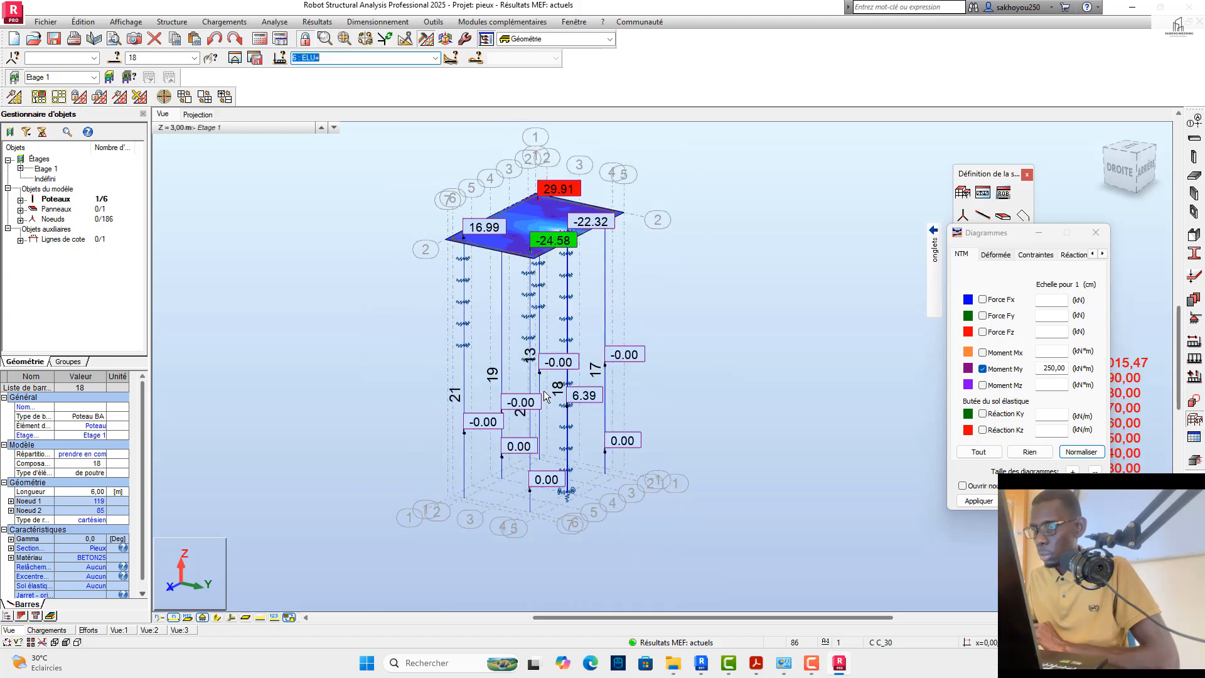
# Step: Normalise and enlarge the pile My diagrams to a scale of 3,00 kN*m per cm
pyautogui.scroll(4, 534, 377)
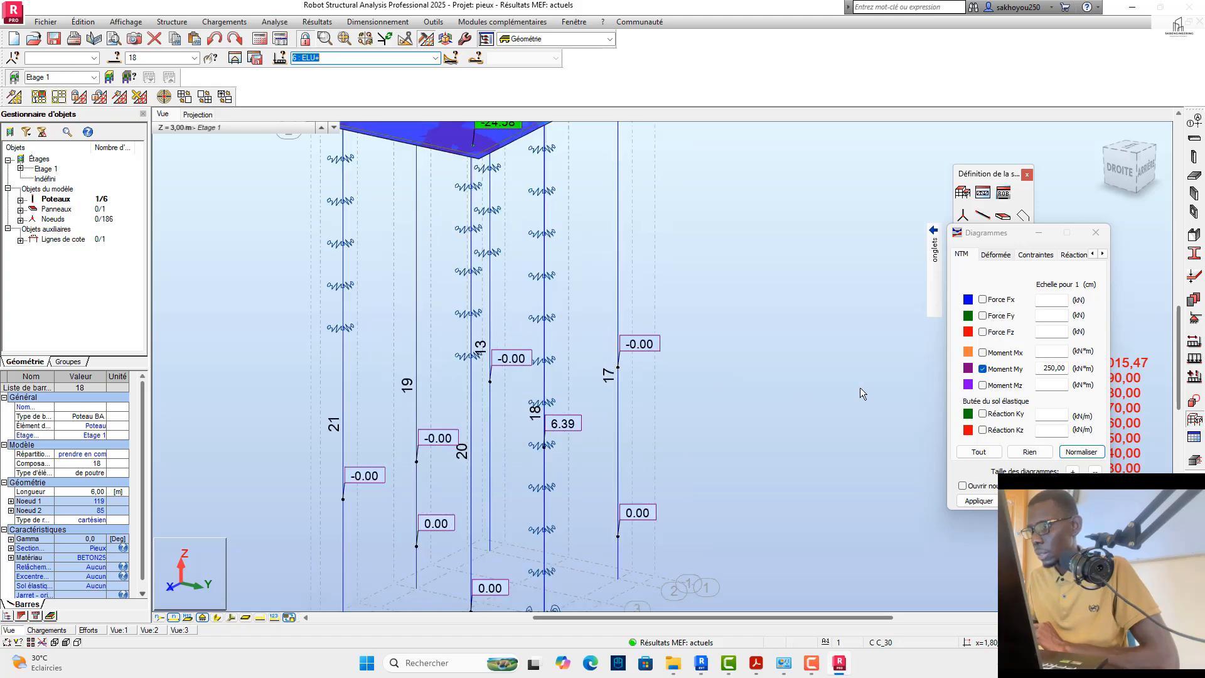
pyautogui.click(1083, 453)
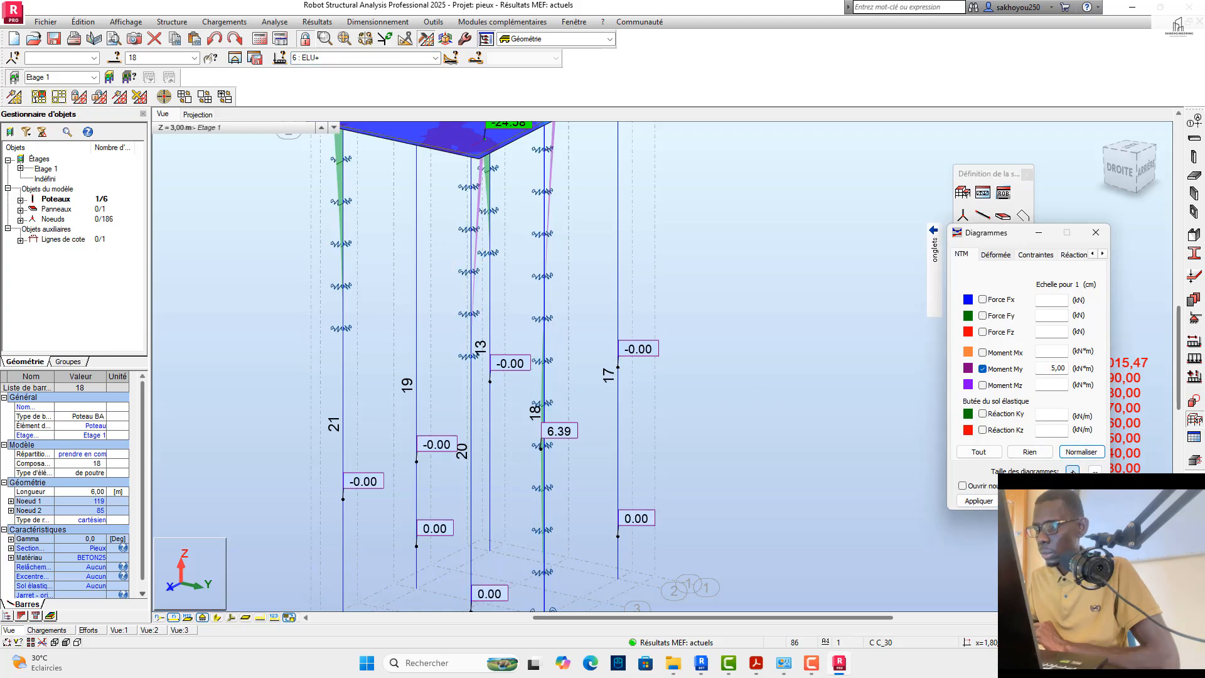
pyautogui.click(990, 502)
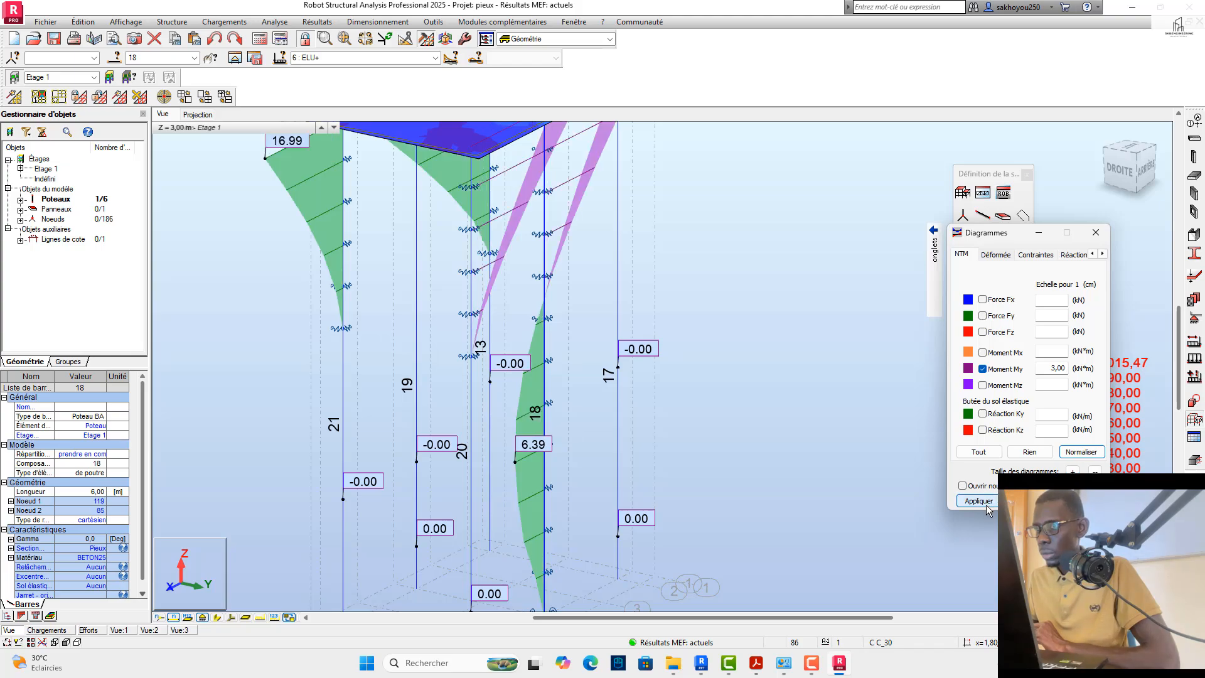
# Step: Examine the My moment diagrams of all six piles from several sides, comparing pile 18 with the others
pyautogui.scroll(-4, 465, 455)
pyautogui.moveTo(1109, 190); pyautogui.dragTo(1068, 182)
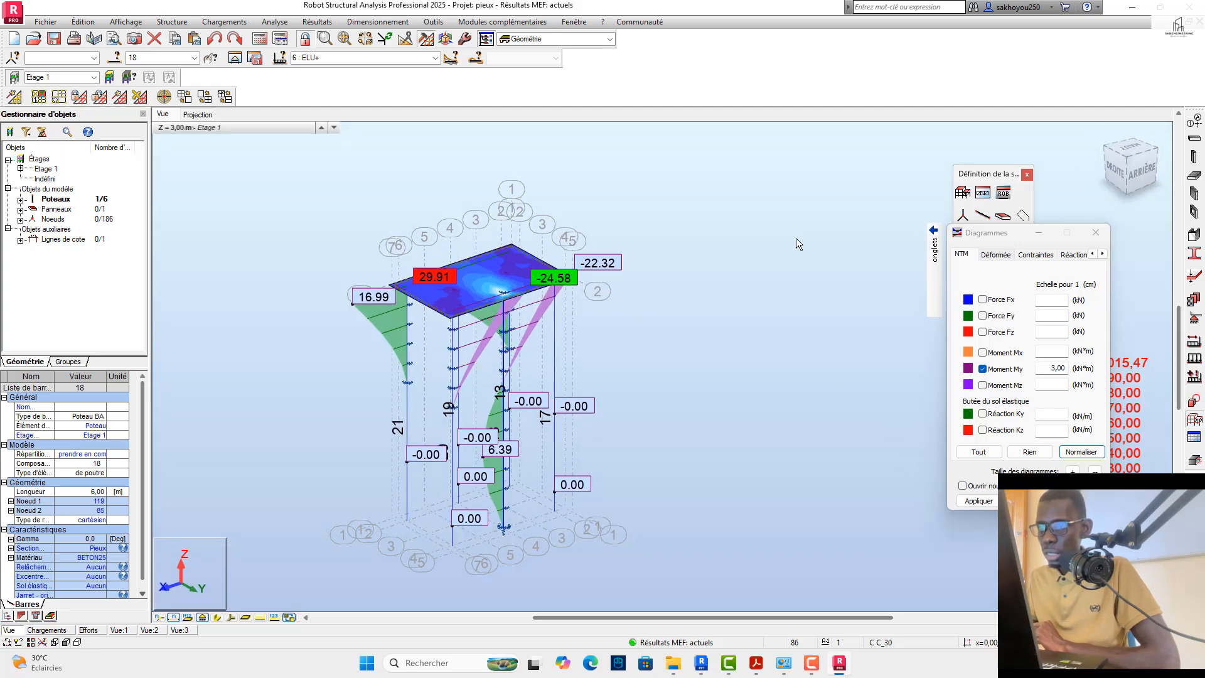
pyautogui.scroll(2, 546, 310)
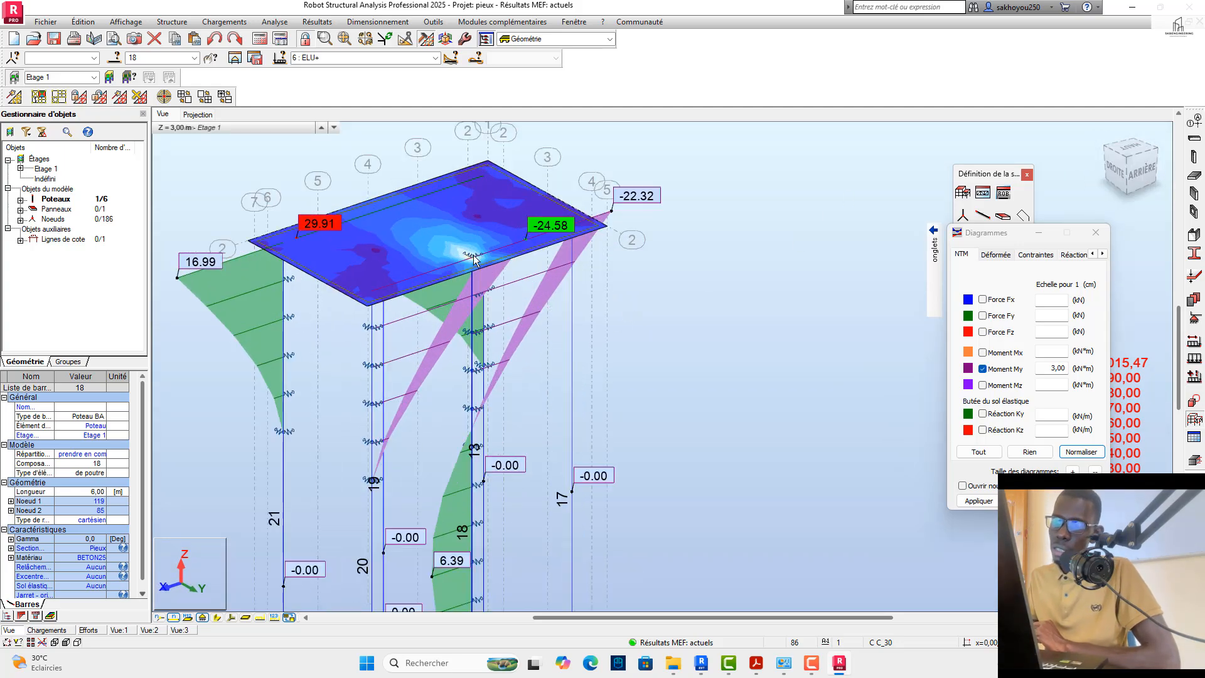
pyautogui.scroll(-1, 527, 261)
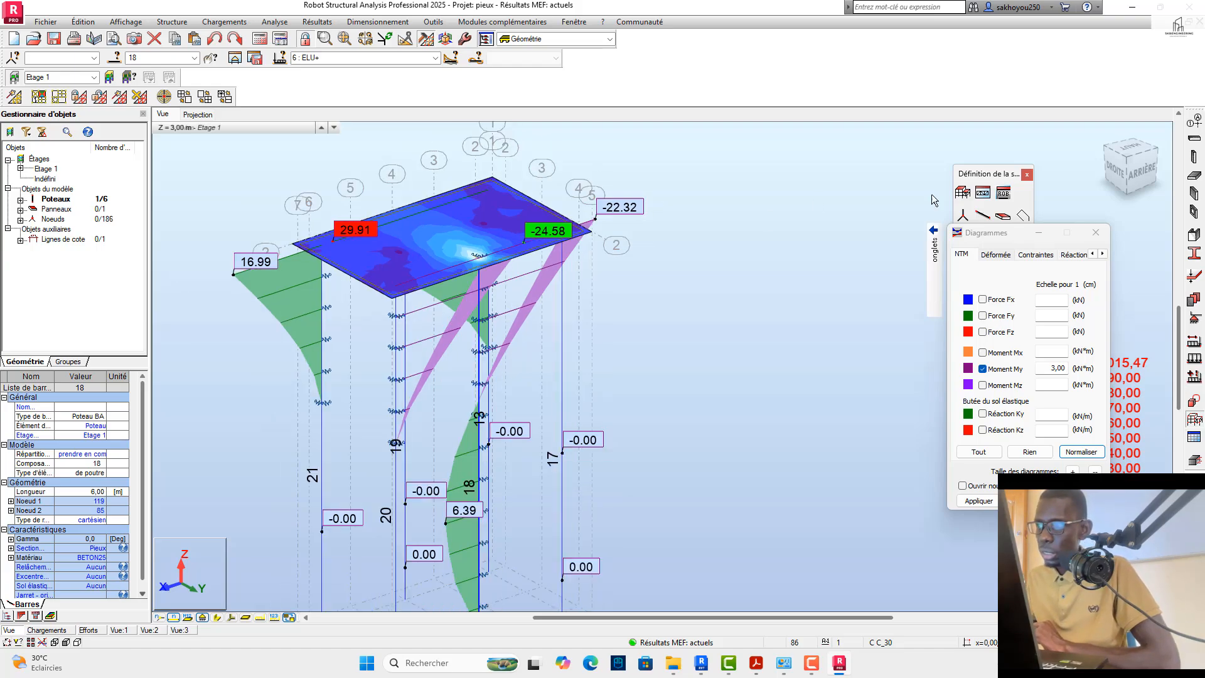
pyautogui.moveTo(1118, 165); pyautogui.dragTo(1083, 160)
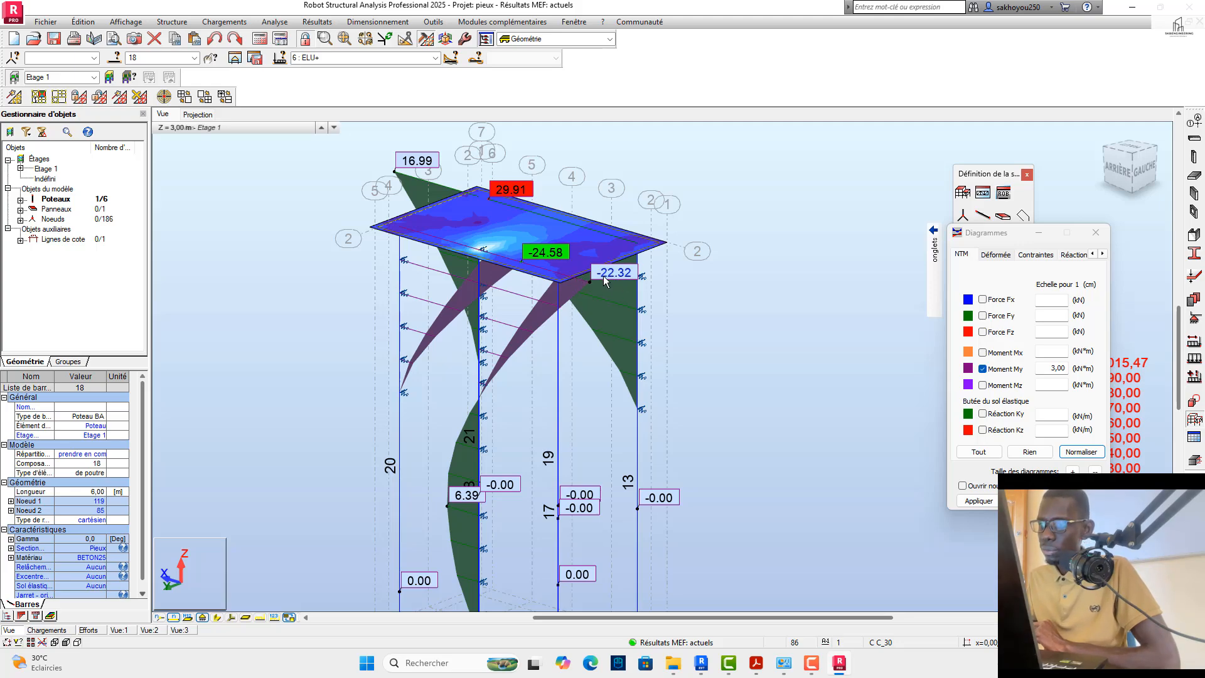
pyautogui.scroll(-1, 603, 276)
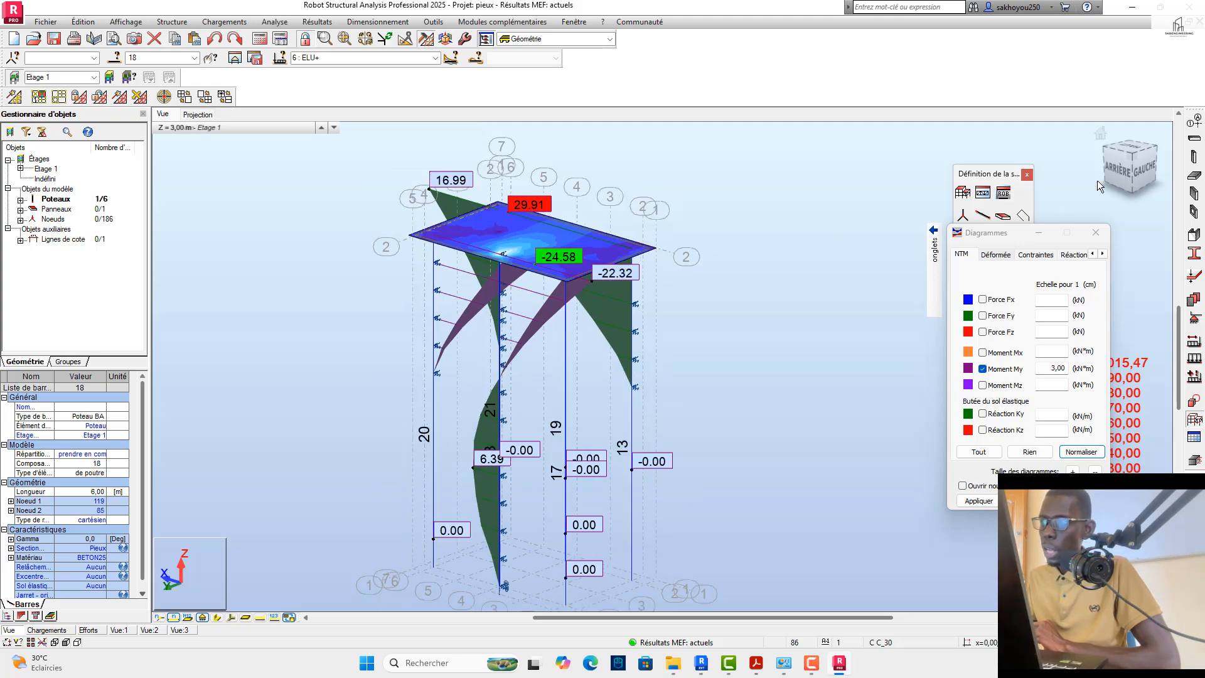
pyautogui.moveTo(1136, 169); pyautogui.dragTo(1084, 173)
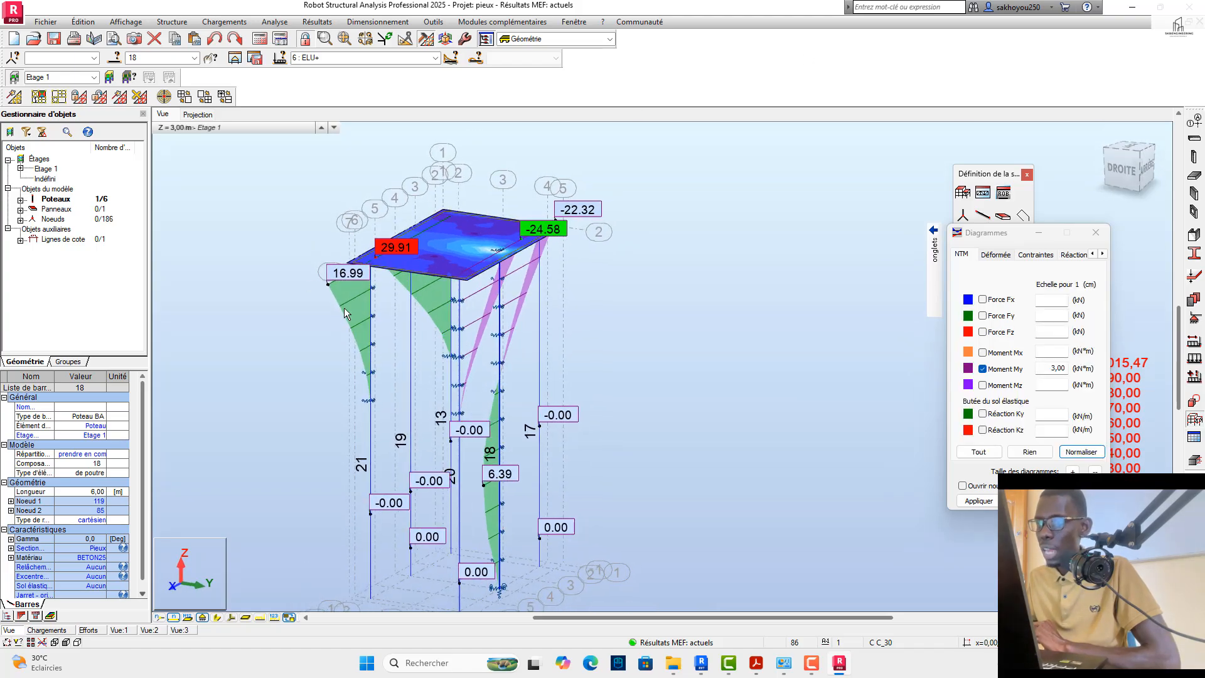
pyautogui.click(1121, 146)
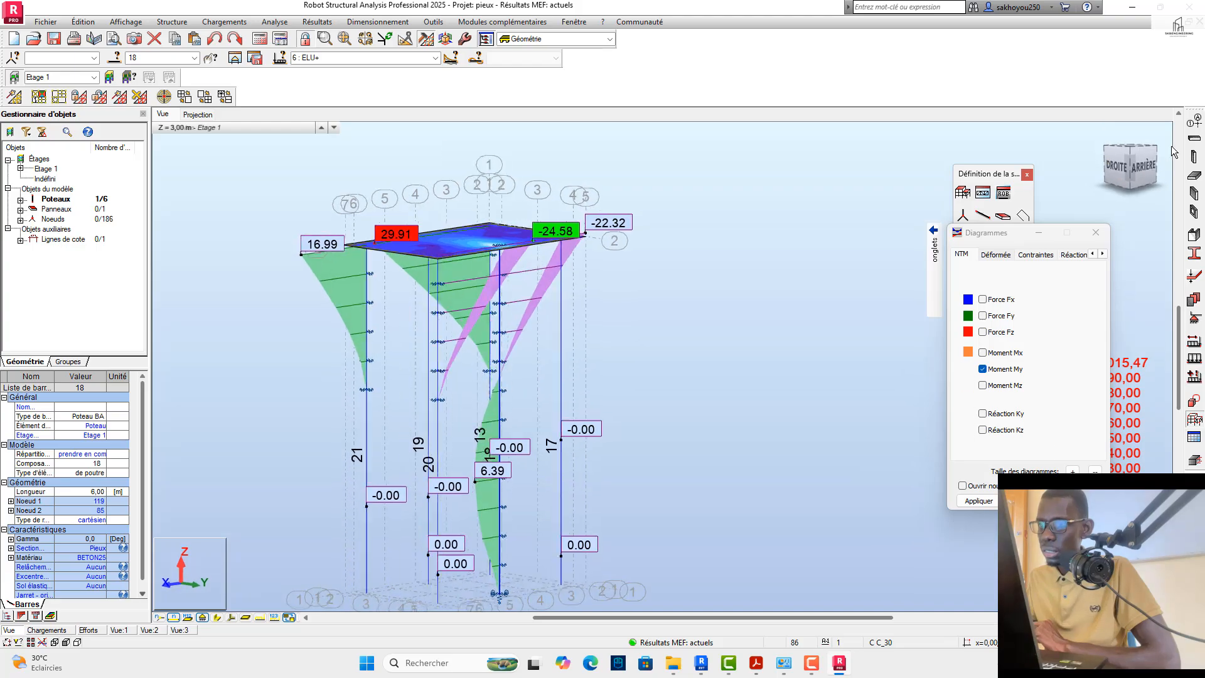
pyautogui.moveTo(1122, 145); pyautogui.dragTo(1133, 162)
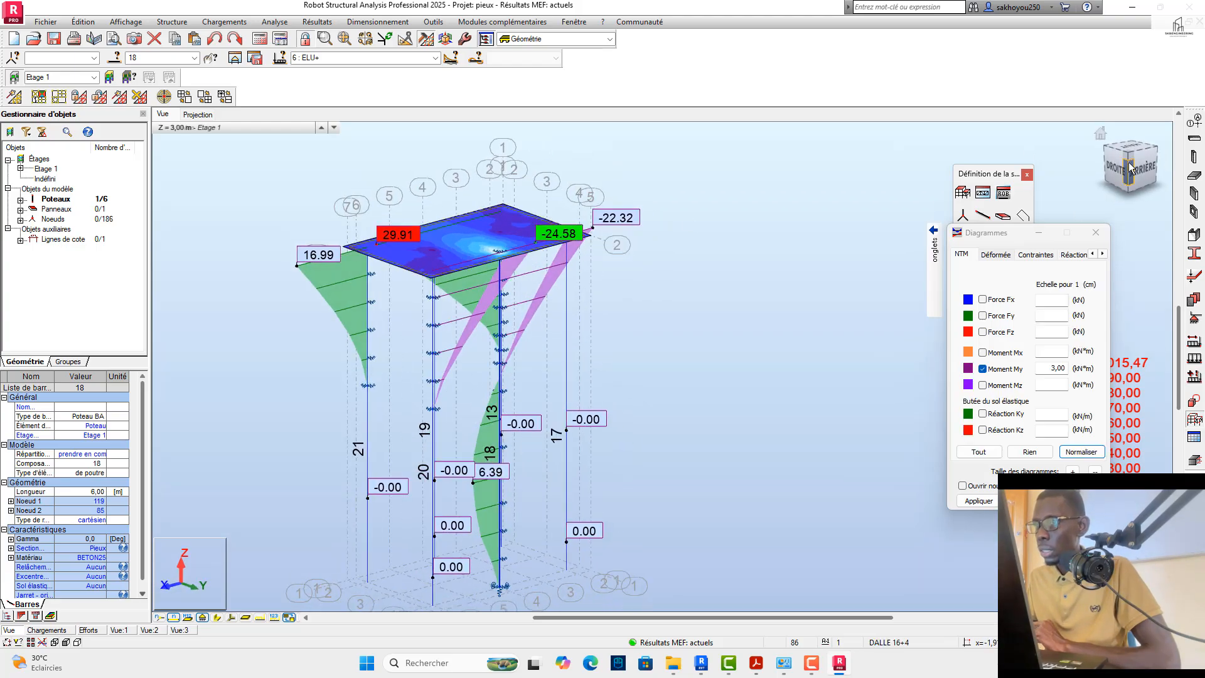
pyautogui.moveTo(1130, 167); pyautogui.dragTo(1133, 175)
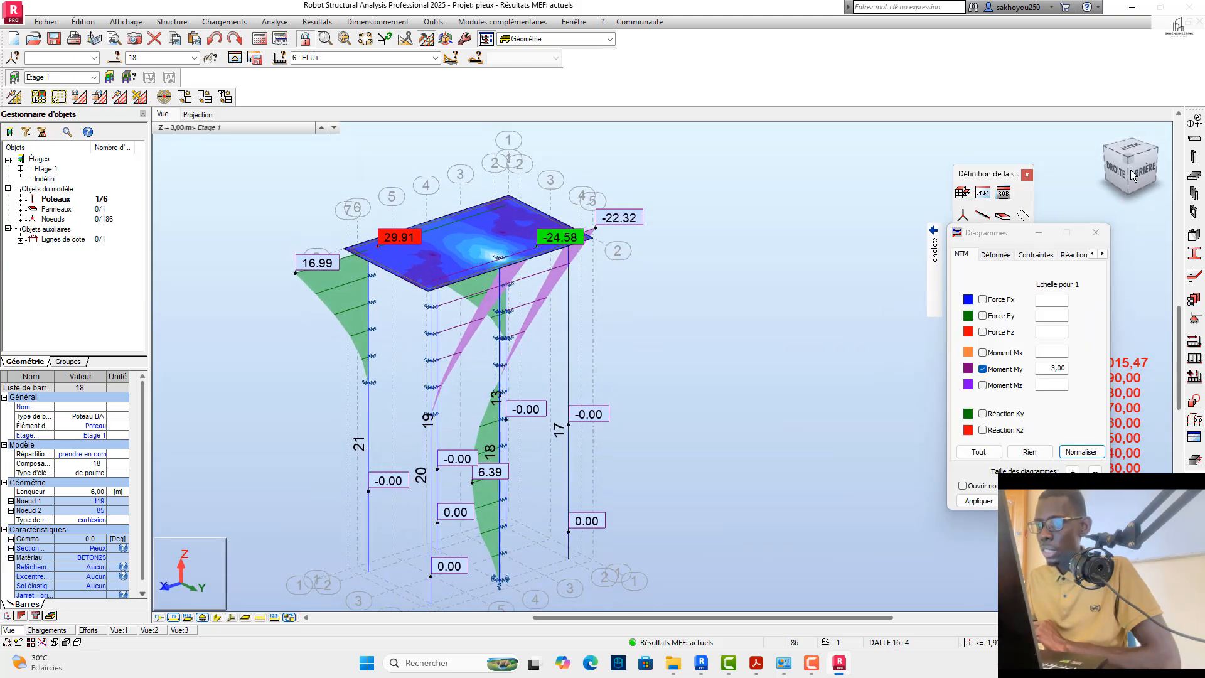
# Step: Normalise the My diagrams again and apply a scale of 5,00 kN*m per cm
pyautogui.click(1072, 455)
pyautogui.click(982, 504)
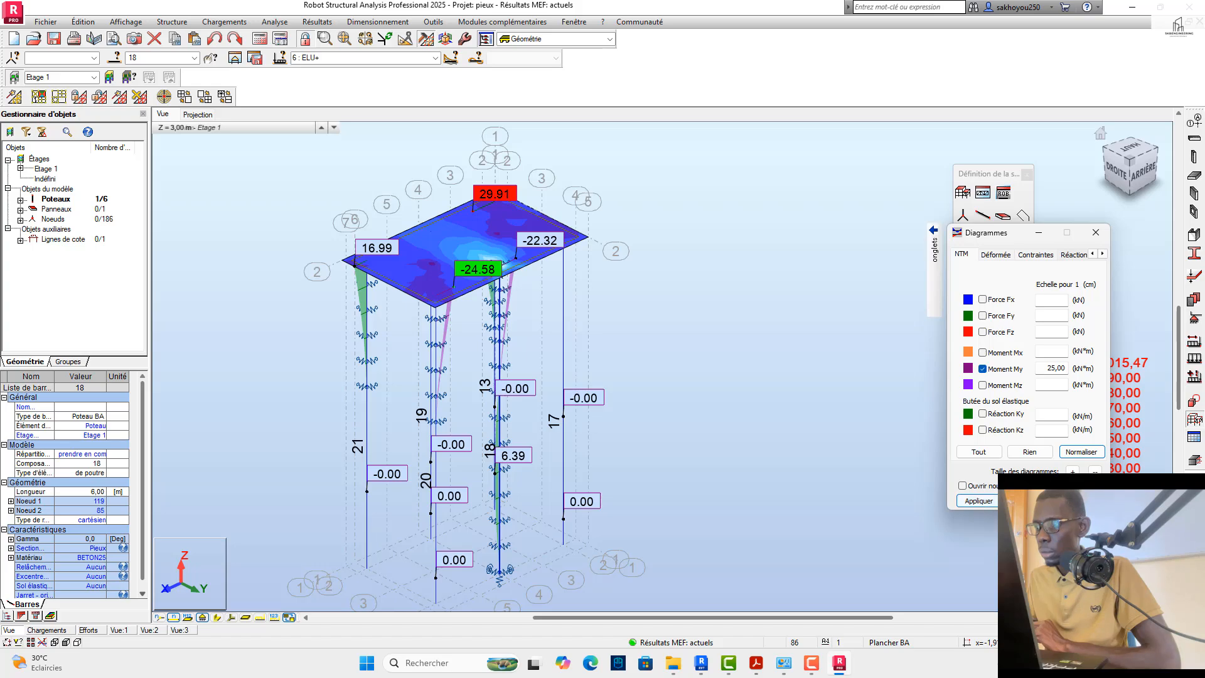
pyautogui.click(980, 506)
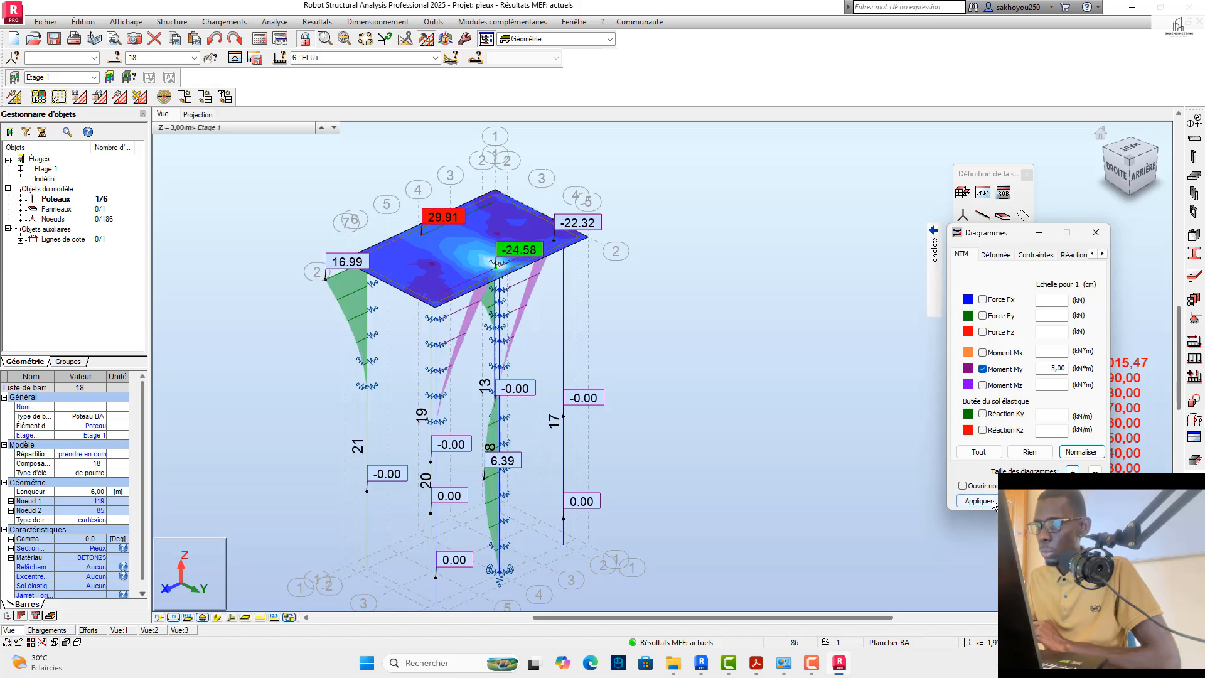
pyautogui.click(992, 504)
# Step: Select piles 13 and 18 and isolate them in a separate view to compare their My diagrams
pyautogui.scroll(5, 516, 420)
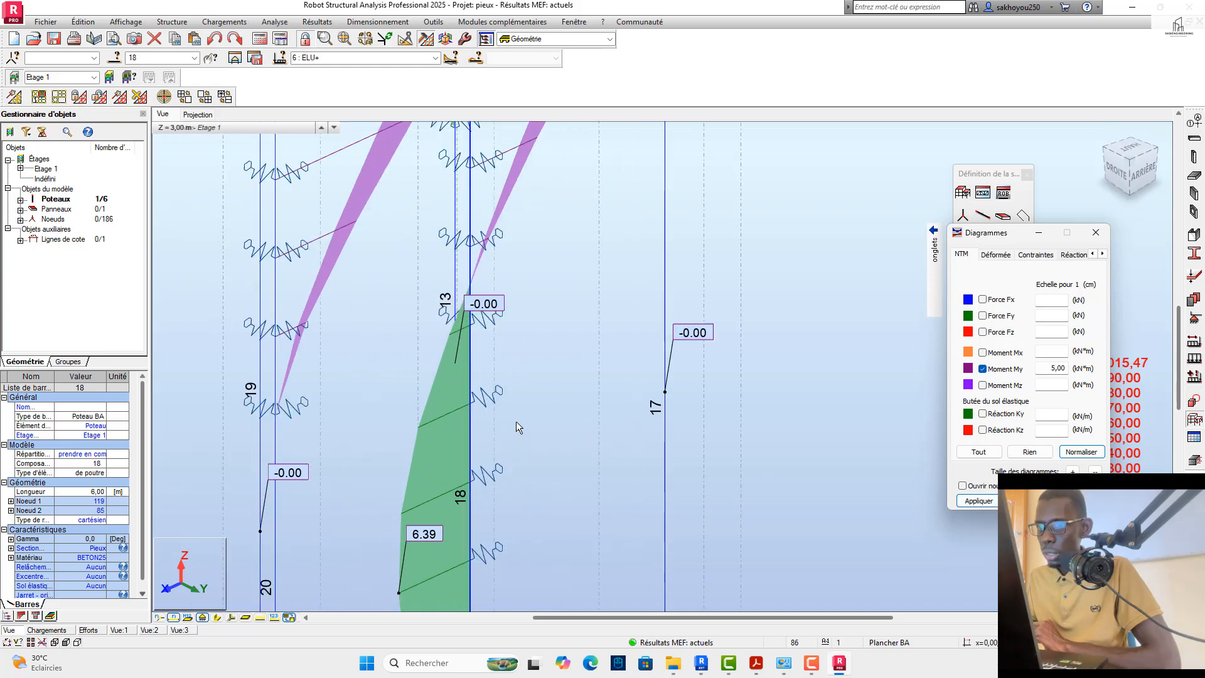
pyautogui.moveTo(516, 423); pyautogui.dragTo(454, 439)
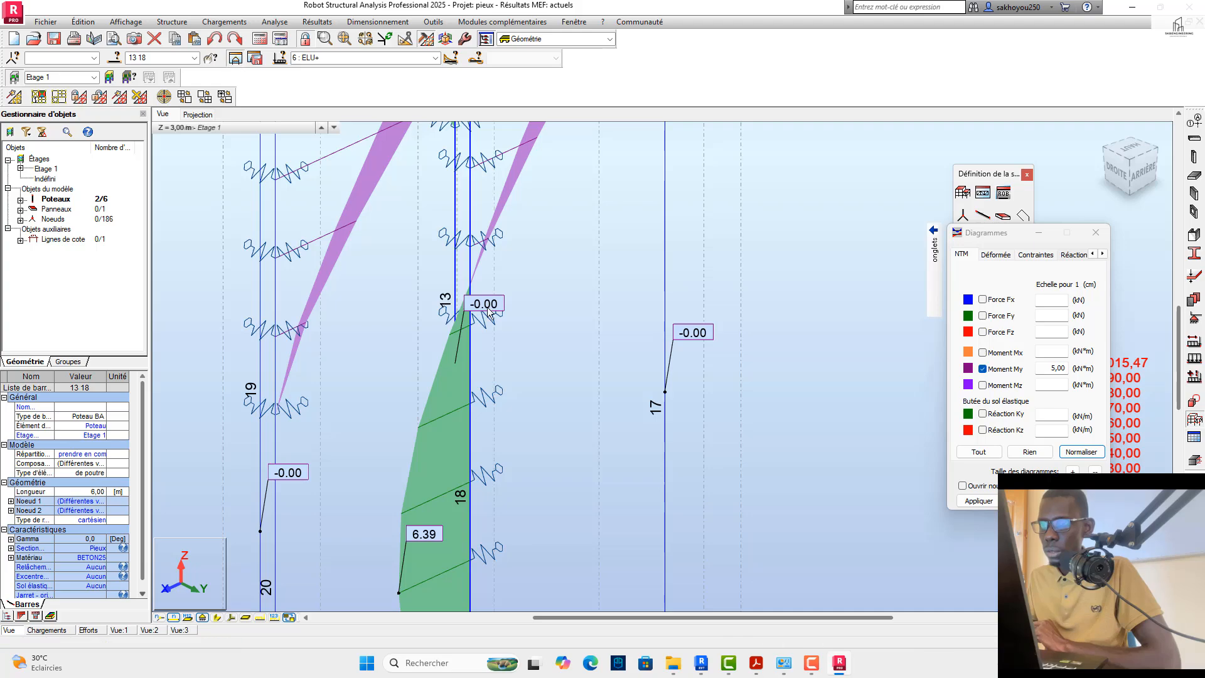
pyautogui.click(236, 60)
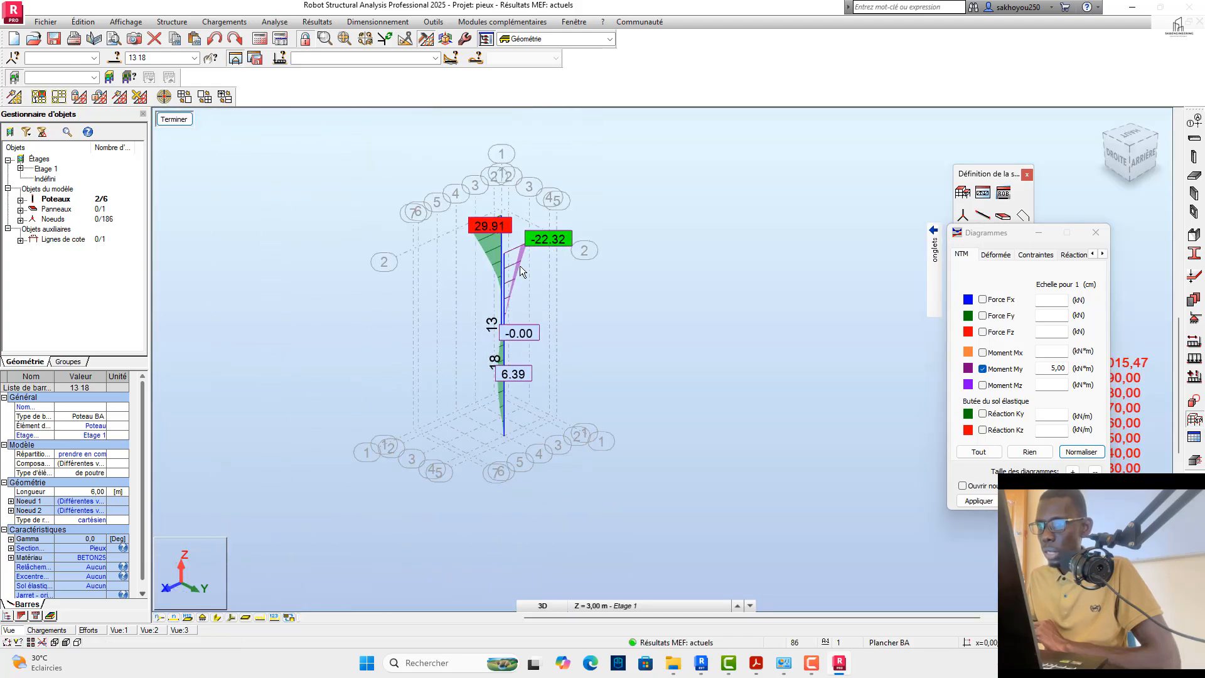
pyautogui.click(1114, 153)
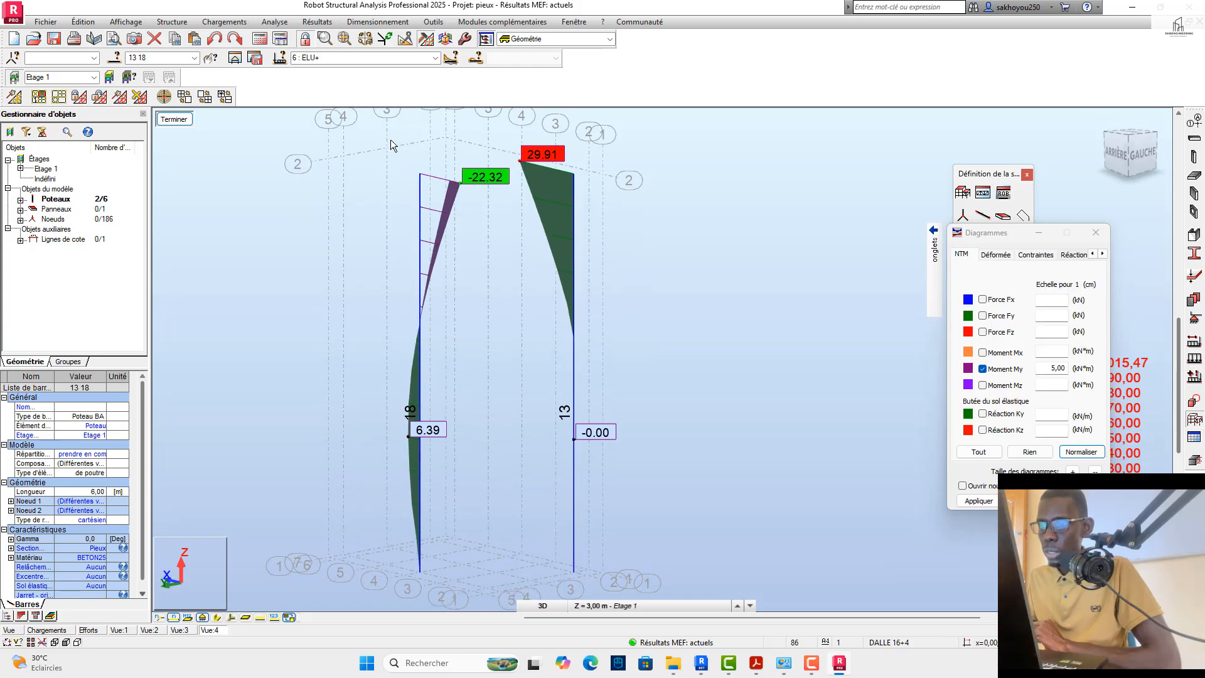
# Step: Clear the pile selection and enlarge the My diagrams of piles 13 and 18 to 2,50 kN*m per cm
pyautogui.moveTo(373, 134); pyautogui.dragTo(509, 609)
pyautogui.scroll(-3, 496, 351)
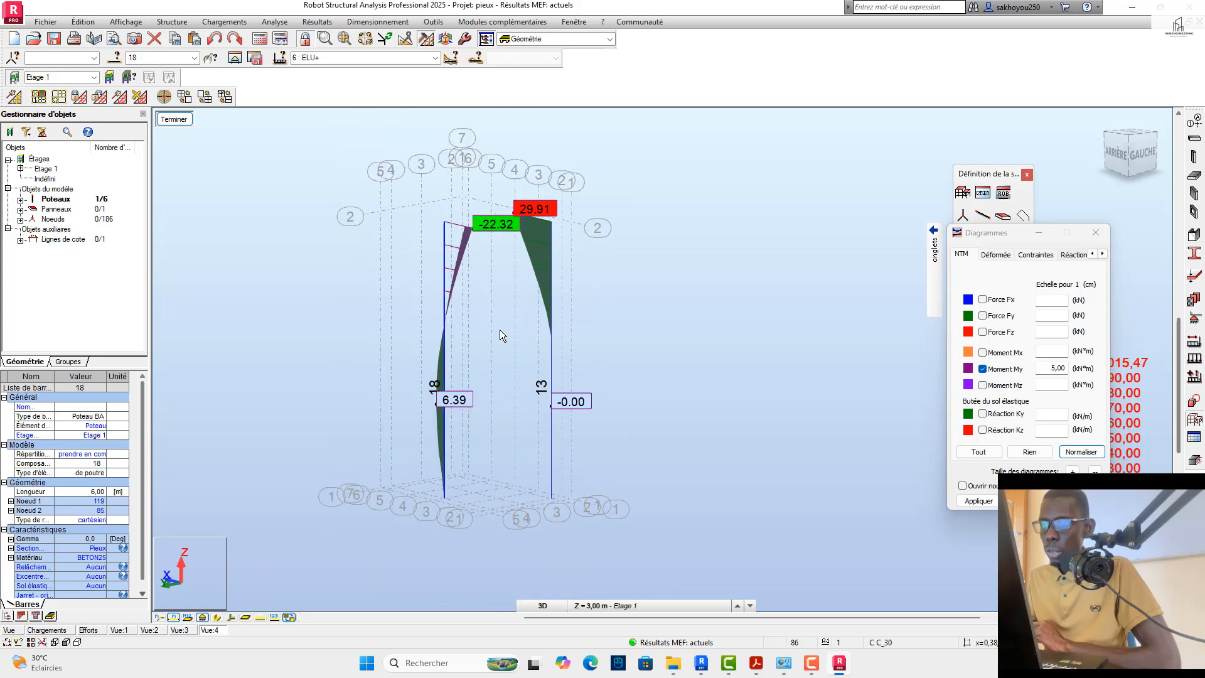
pyautogui.click(462, 402)
pyautogui.scroll(2, 461, 402)
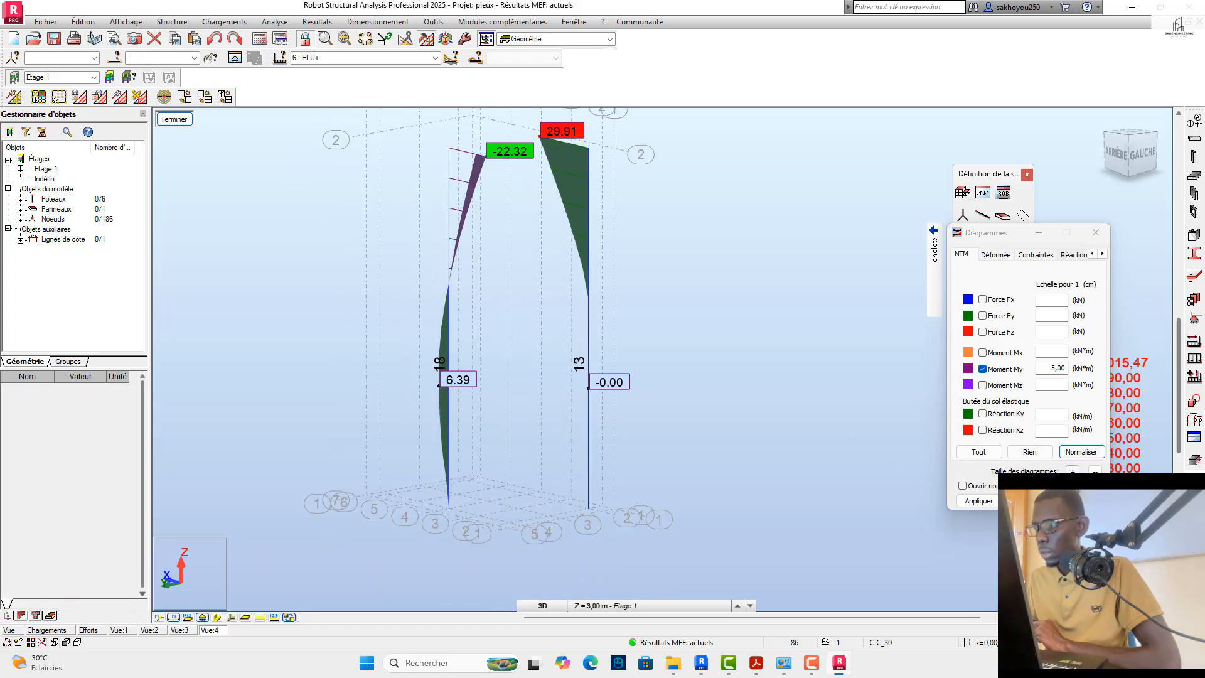
pyautogui.click(1073, 472)
pyautogui.click(991, 505)
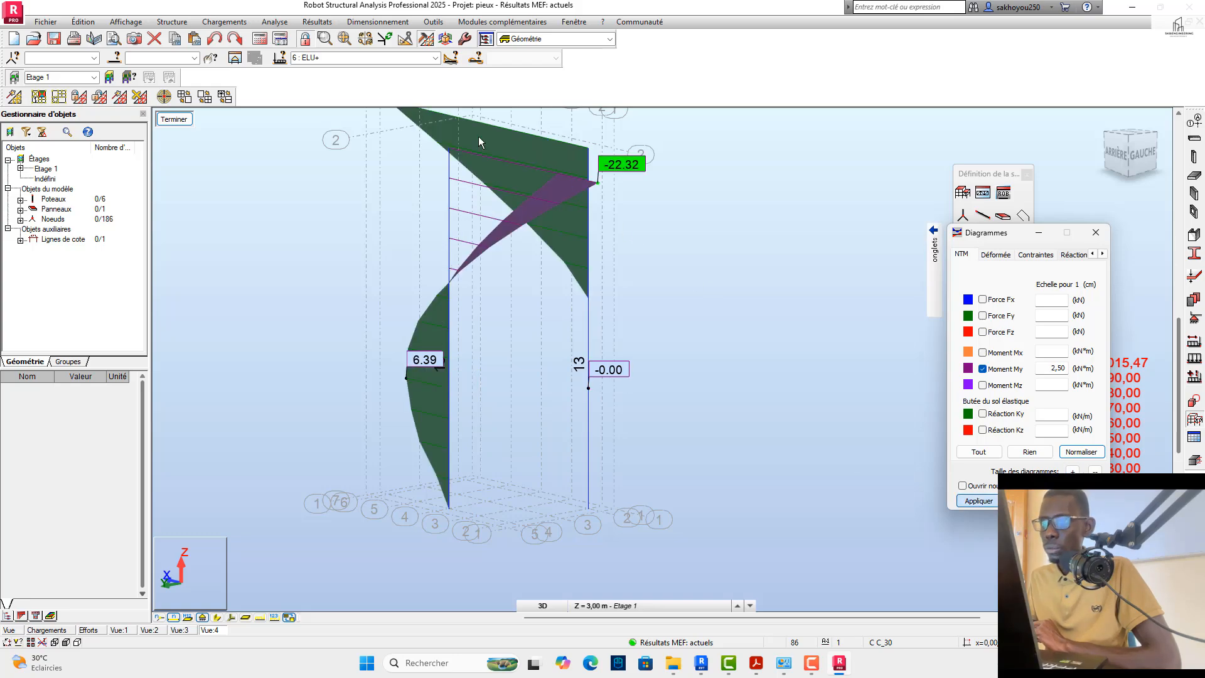
# Step: Select pile 18 and isolate it alone with its My moment diagram
pyautogui.scroll(-3, 662, 314)
pyautogui.moveTo(1114, 151)
pyautogui.mouseDown()
pyautogui.moveTo(1102, 152)
pyautogui.moveTo(1112, 152)
pyautogui.mouseUp()
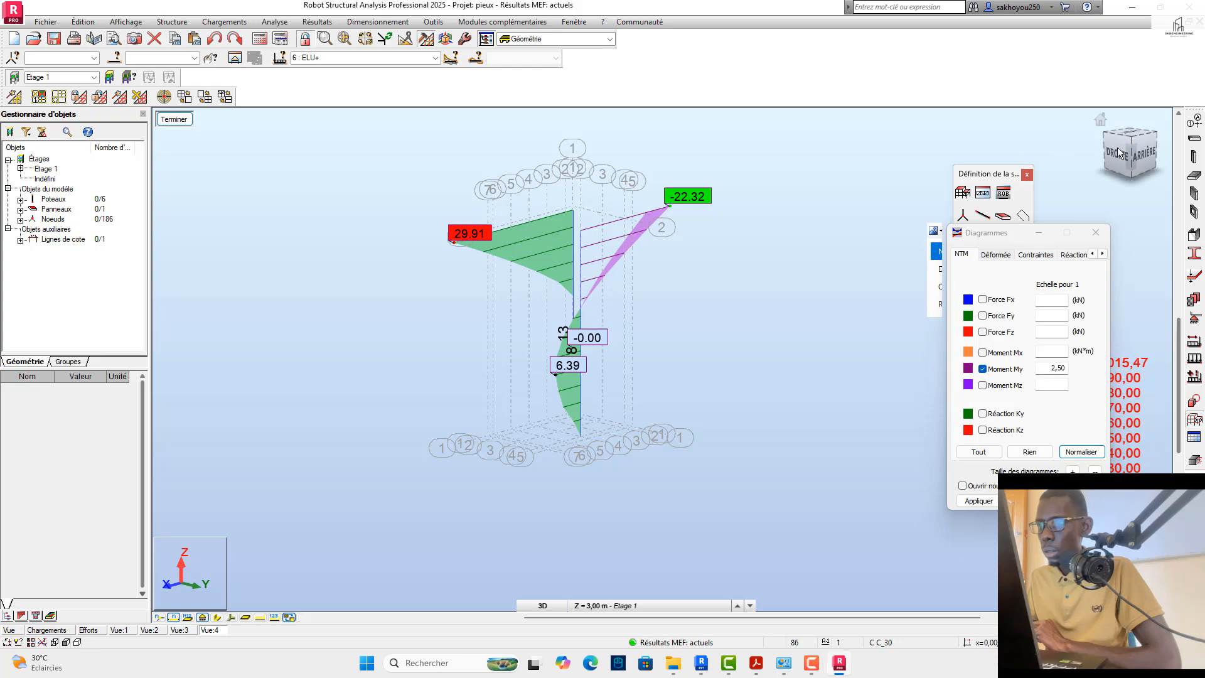
pyautogui.click(1111, 145)
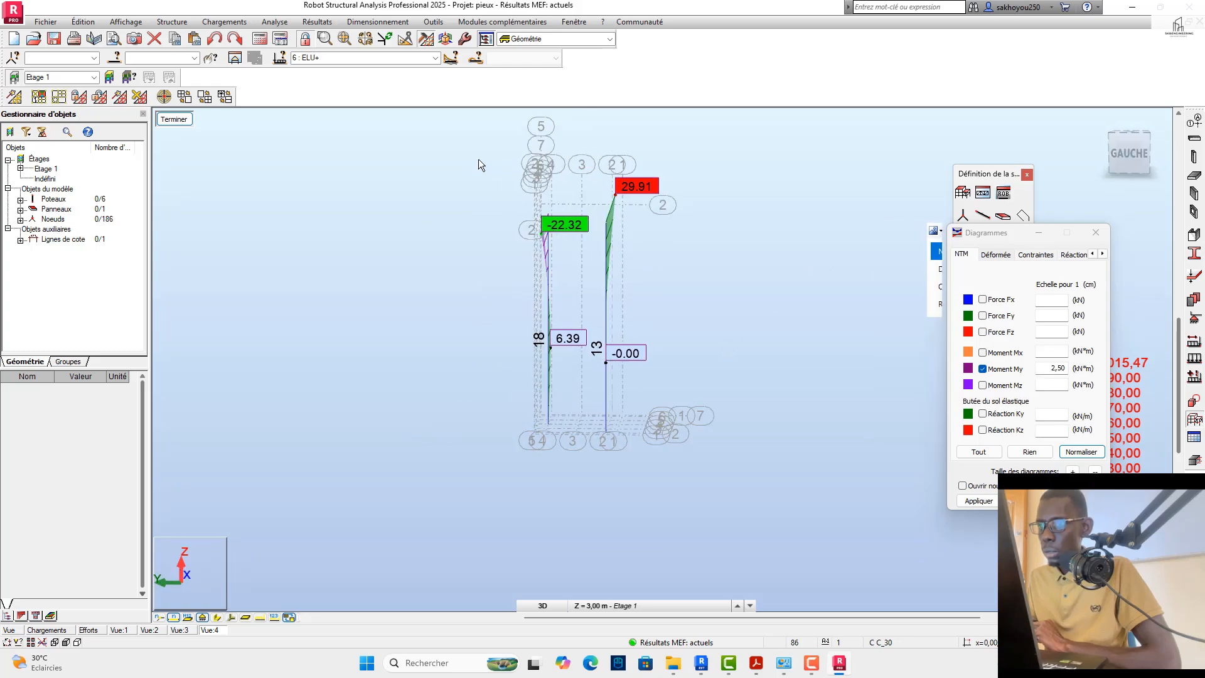
pyautogui.moveTo(478, 159); pyautogui.dragTo(586, 520)
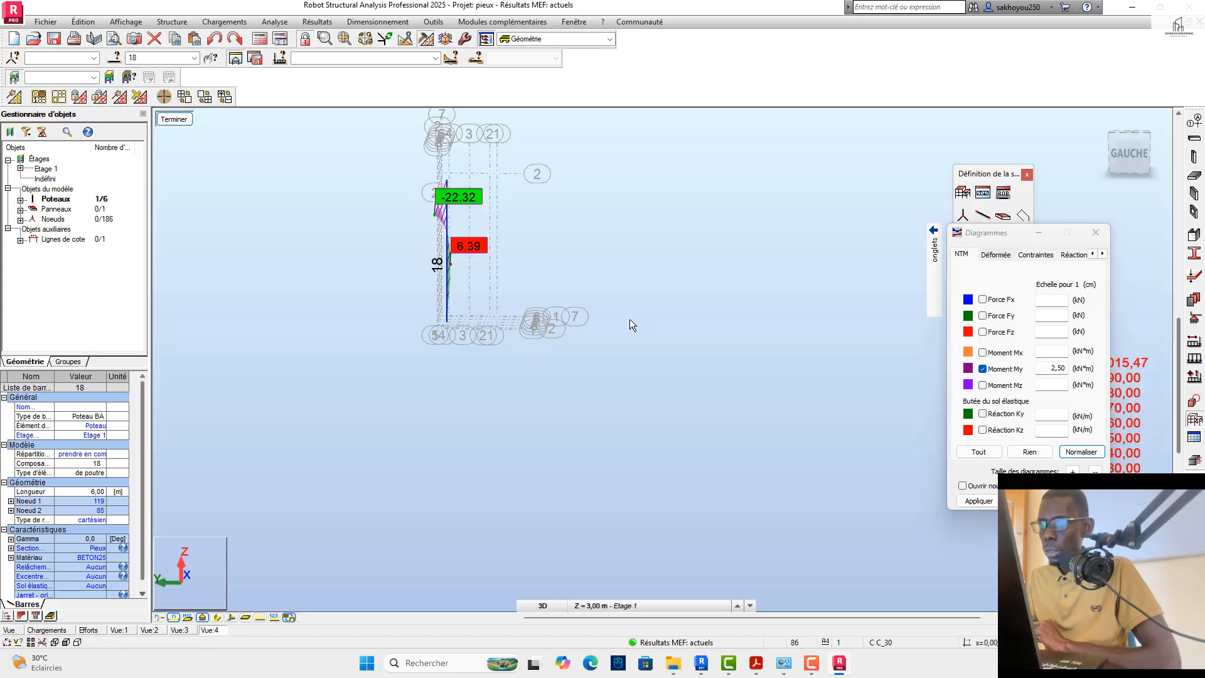
# Step: Compare pile 18's My moment diagram for the ELU, ELS+ and ELU- load combinations
pyautogui.scroll(5, 462, 232)
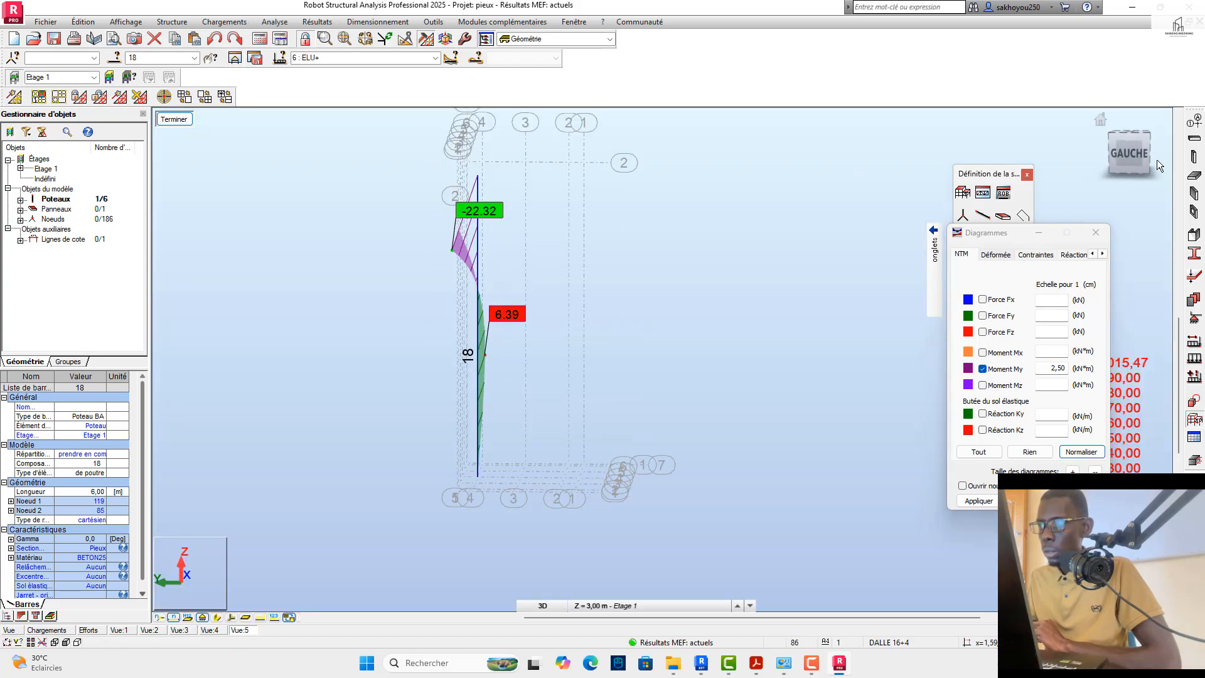
pyautogui.moveTo(1080, 154); pyautogui.dragTo(1133, 154)
pyautogui.scroll(-3, 697, 371)
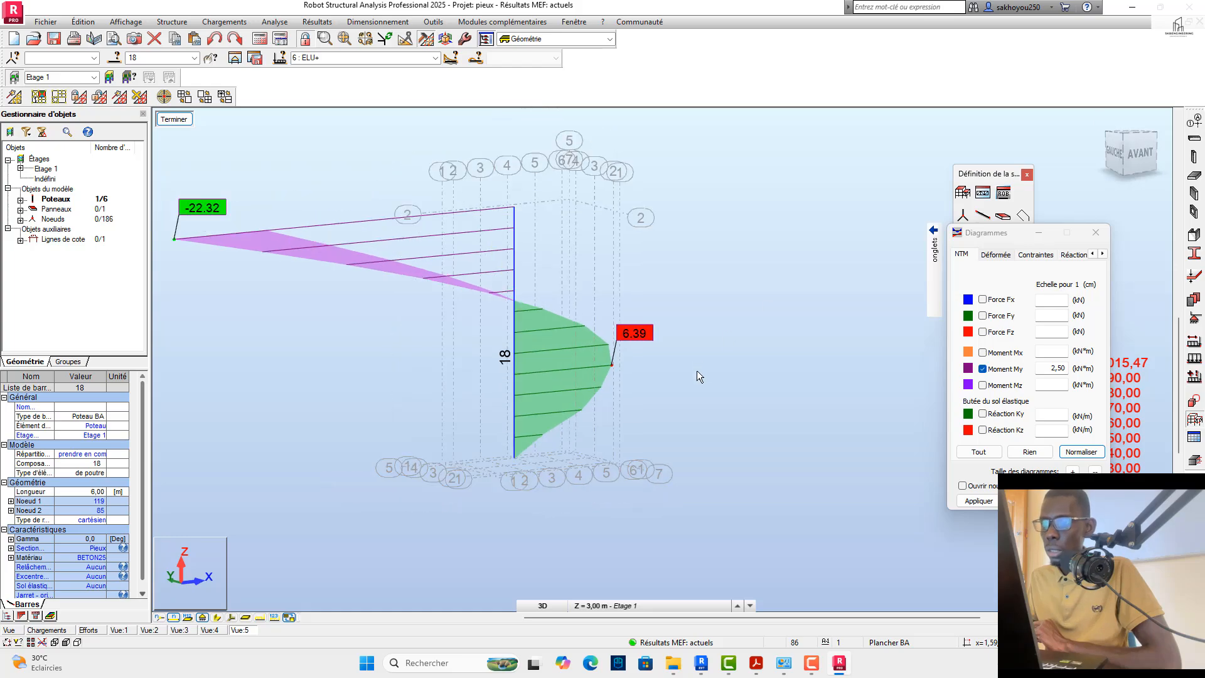
pyautogui.scroll(1, 511, 318)
pyautogui.scroll(-1, 510, 318)
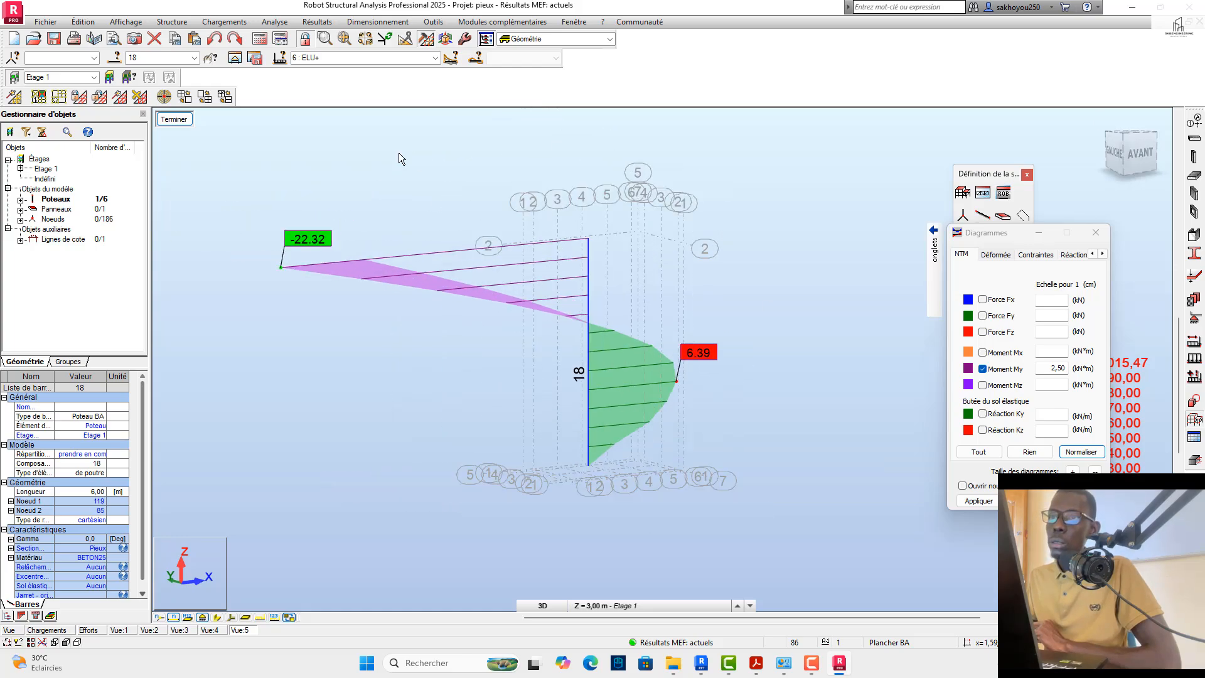
pyautogui.click(435, 57)
pyautogui.click(344, 102)
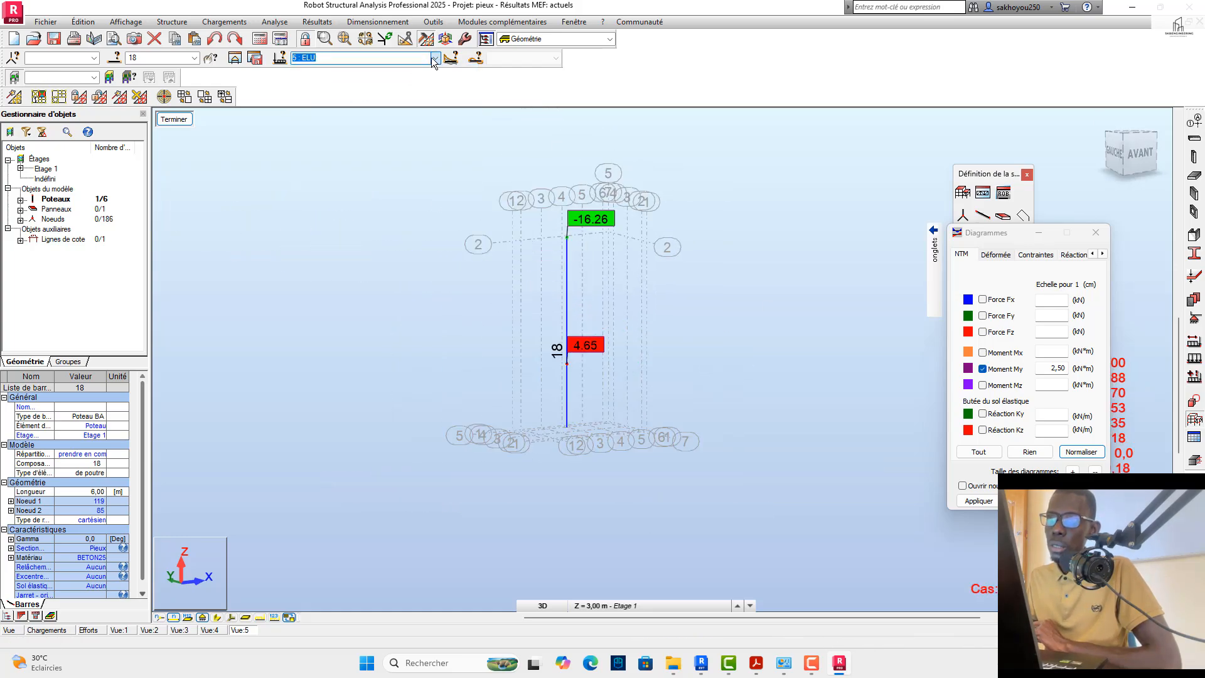
pyautogui.click(435, 58)
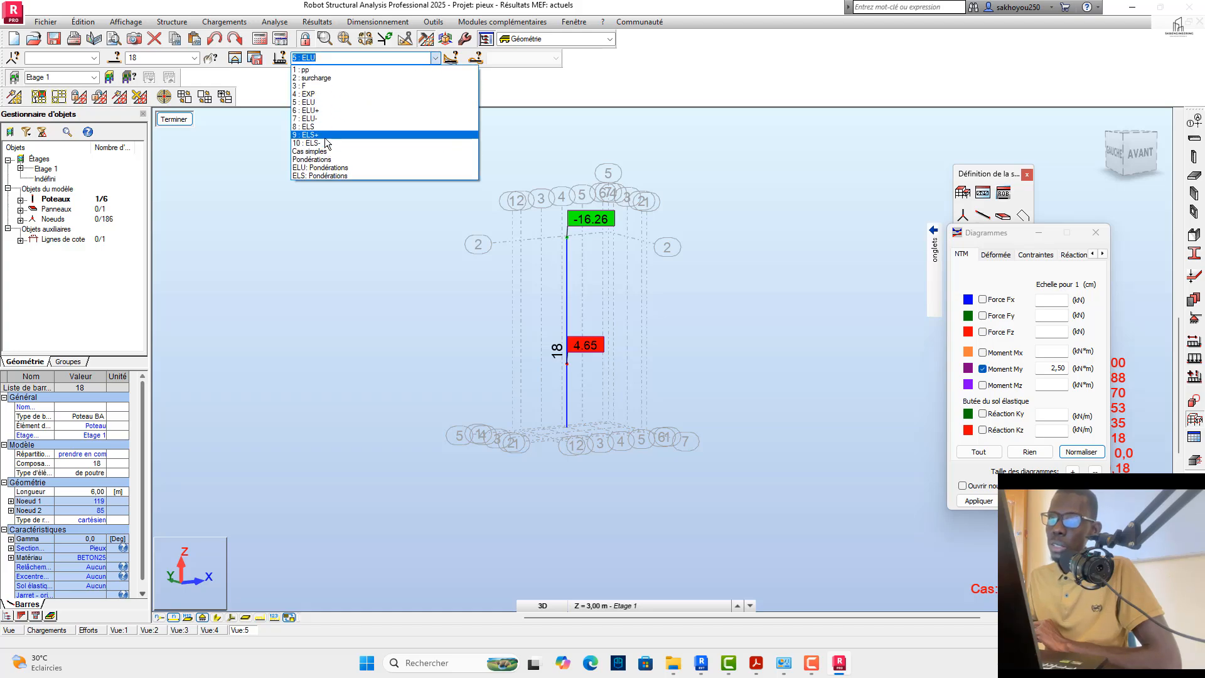
pyautogui.click(327, 138)
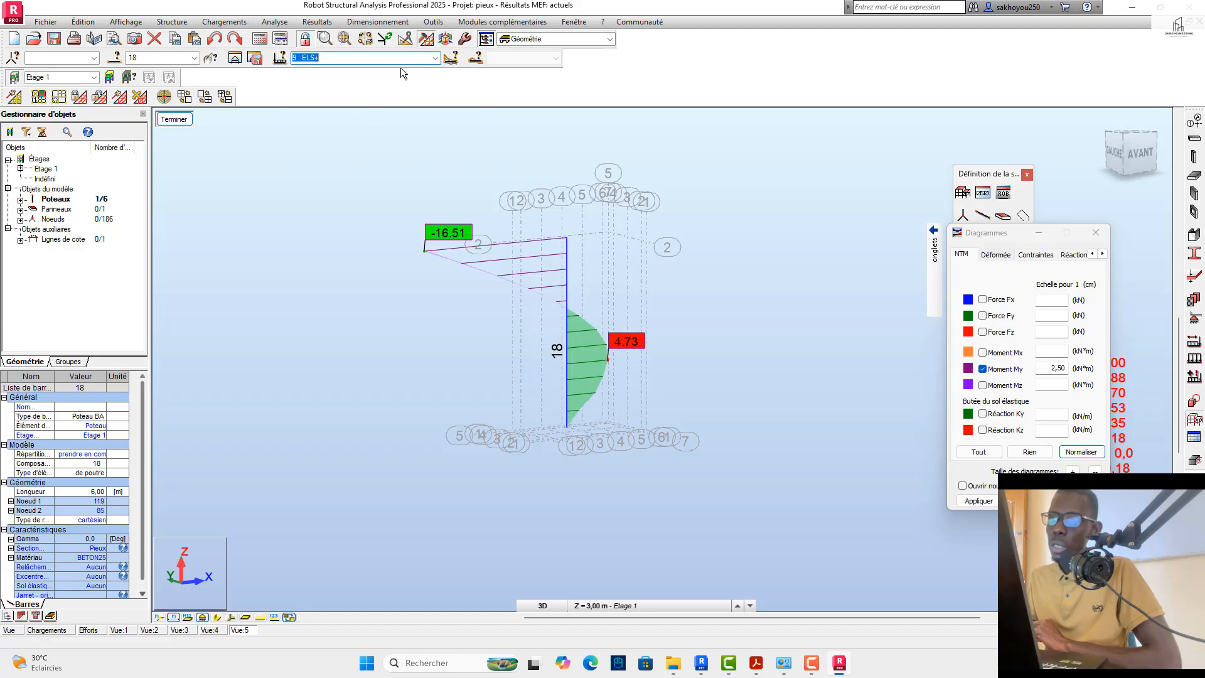
pyautogui.click(437, 59)
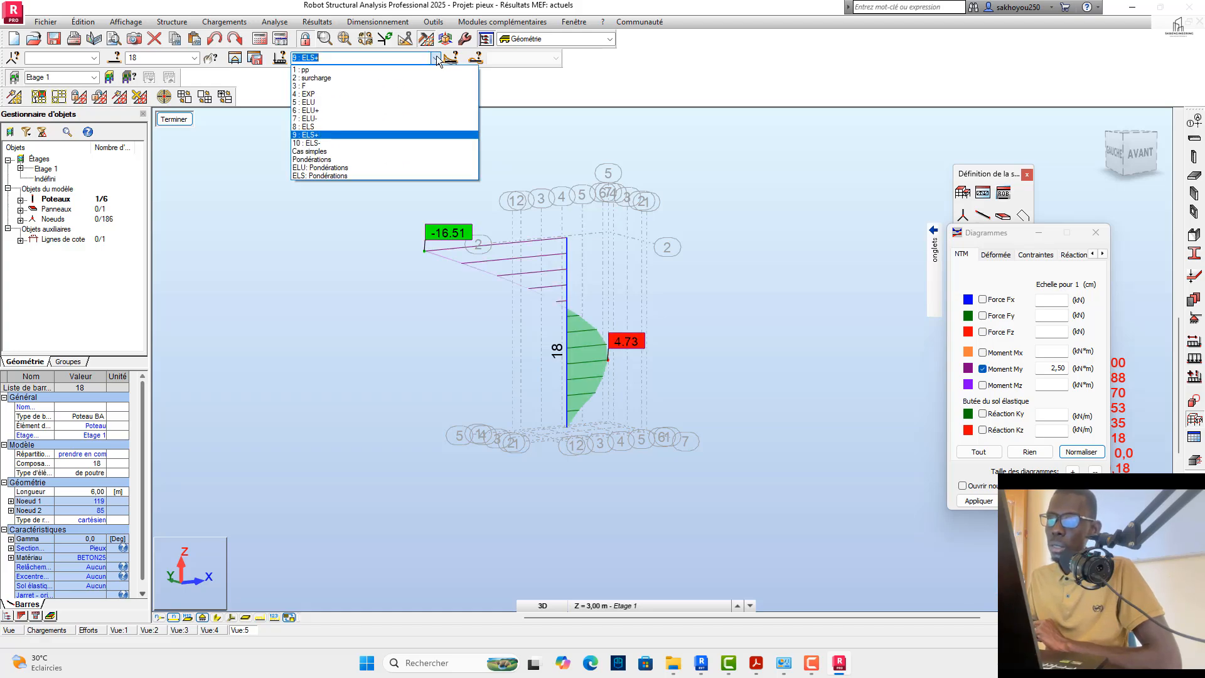
pyautogui.click(349, 117)
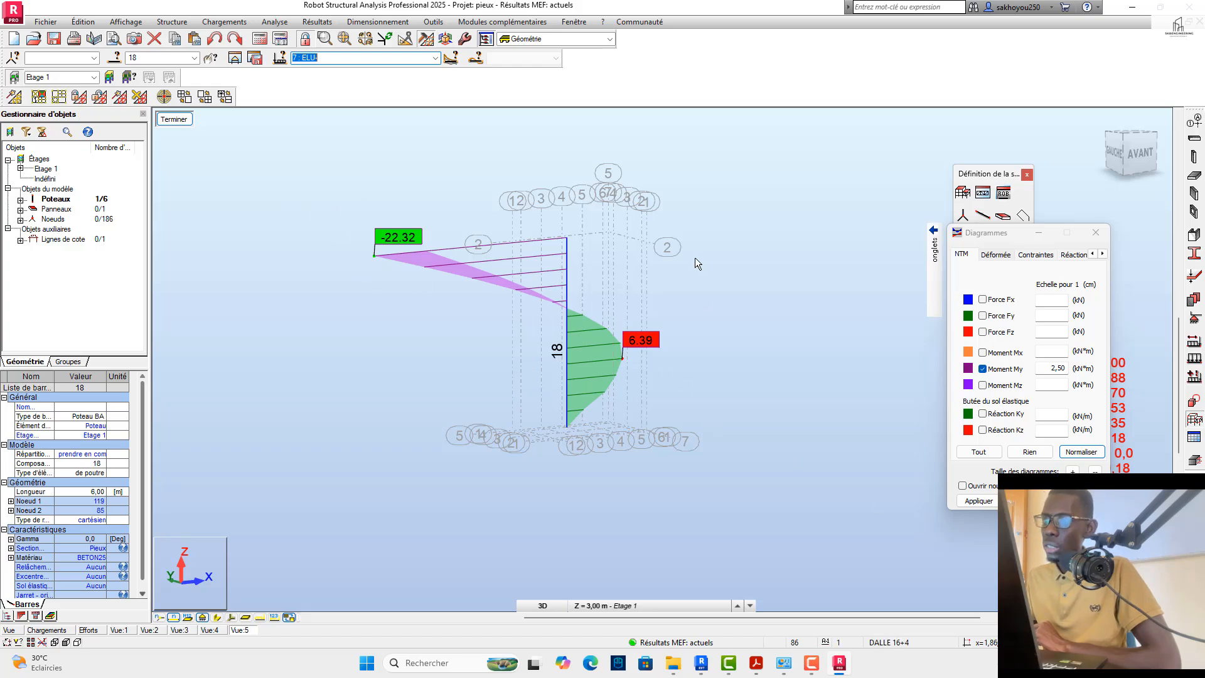
# Step: Send pile 18 to reinforced-concrete column design, accepting the BAEL 91 parameters with simple cases 1 to 4
pyautogui.moveTo(653, 291); pyautogui.dragTo(547, 272)
pyautogui.click(1192, 463)
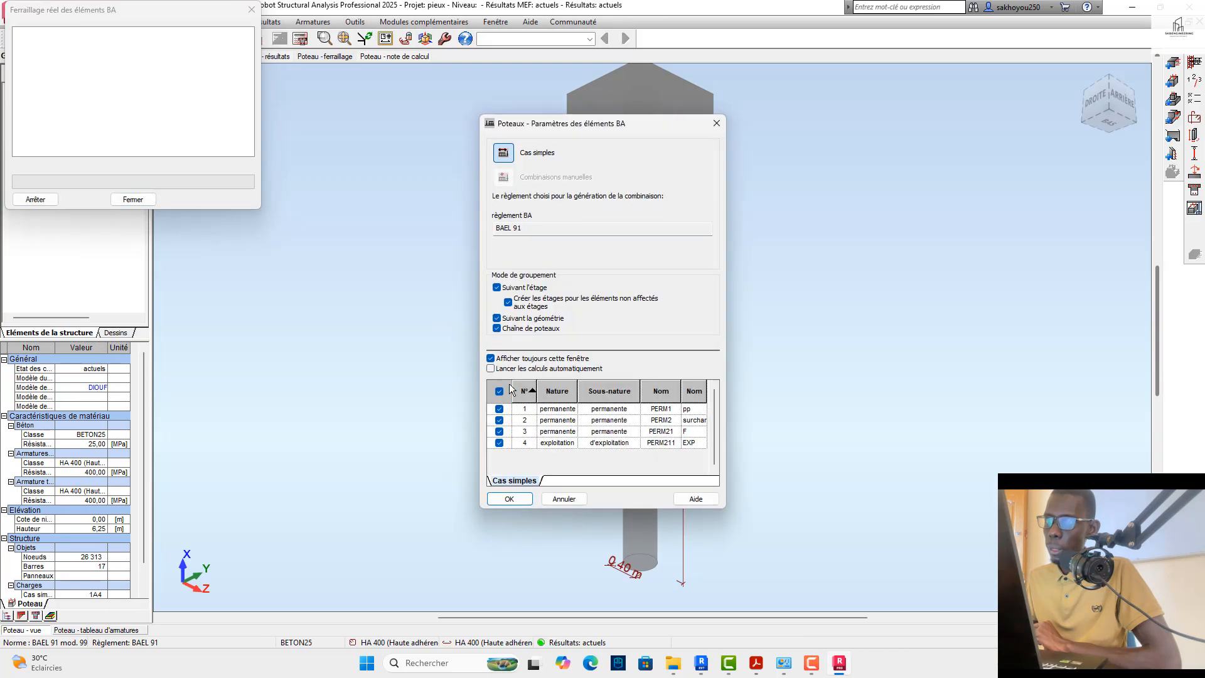
pyautogui.click(499, 491)
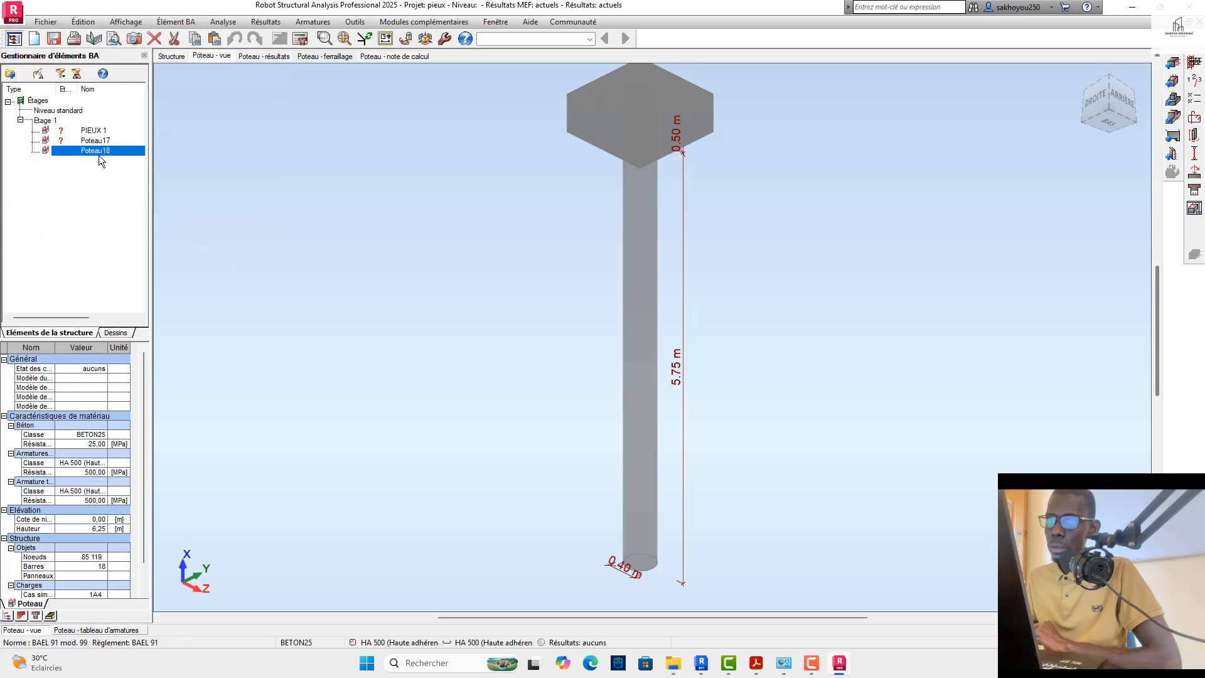
# Step: Select Poteau18 and load the saved user preset into its calculation options
pyautogui.click(92, 152)
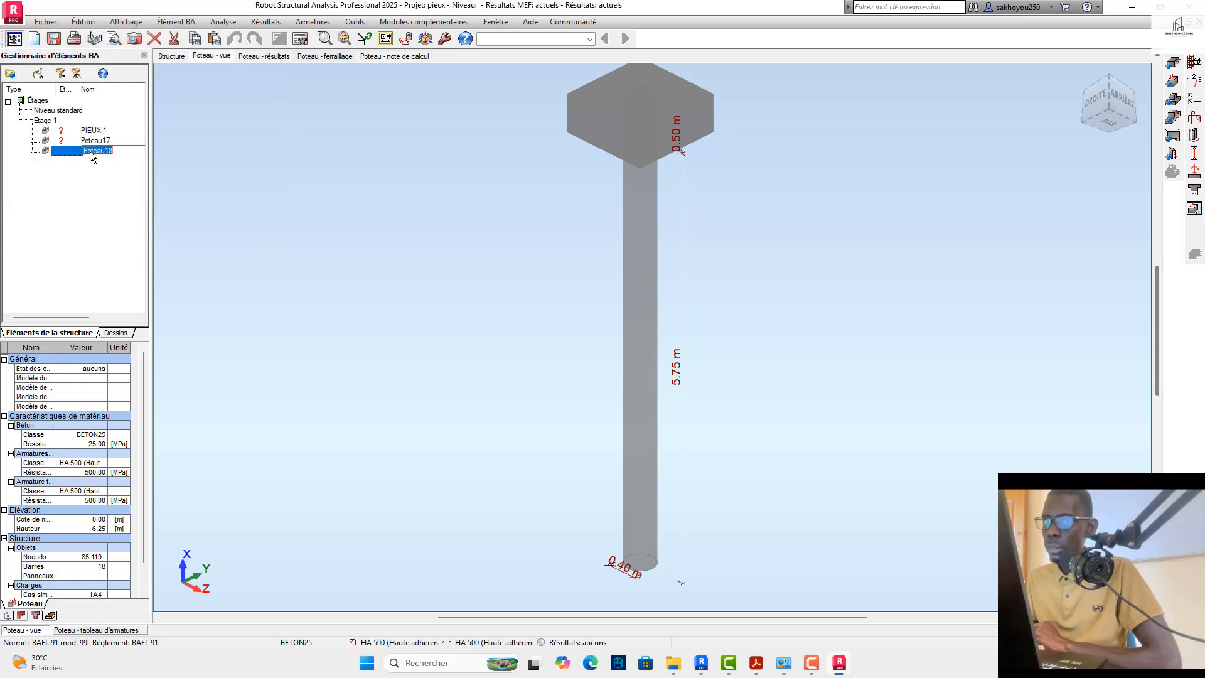
pyautogui.click(69, 154)
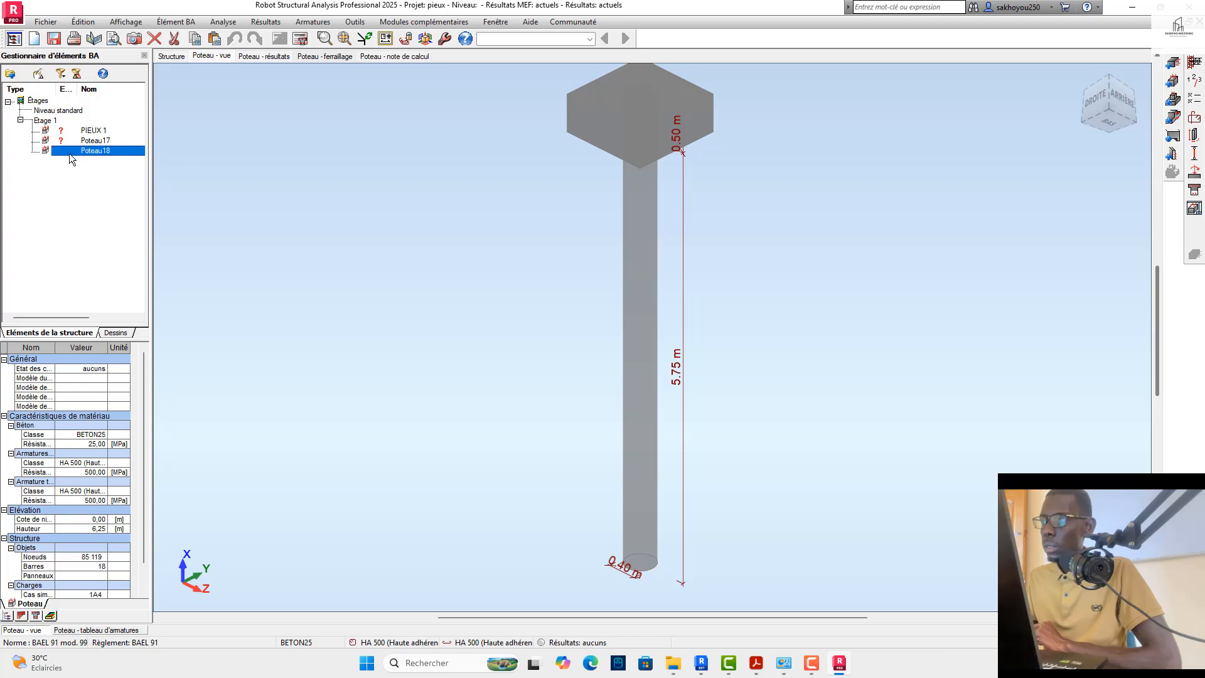
pyautogui.click(1195, 97)
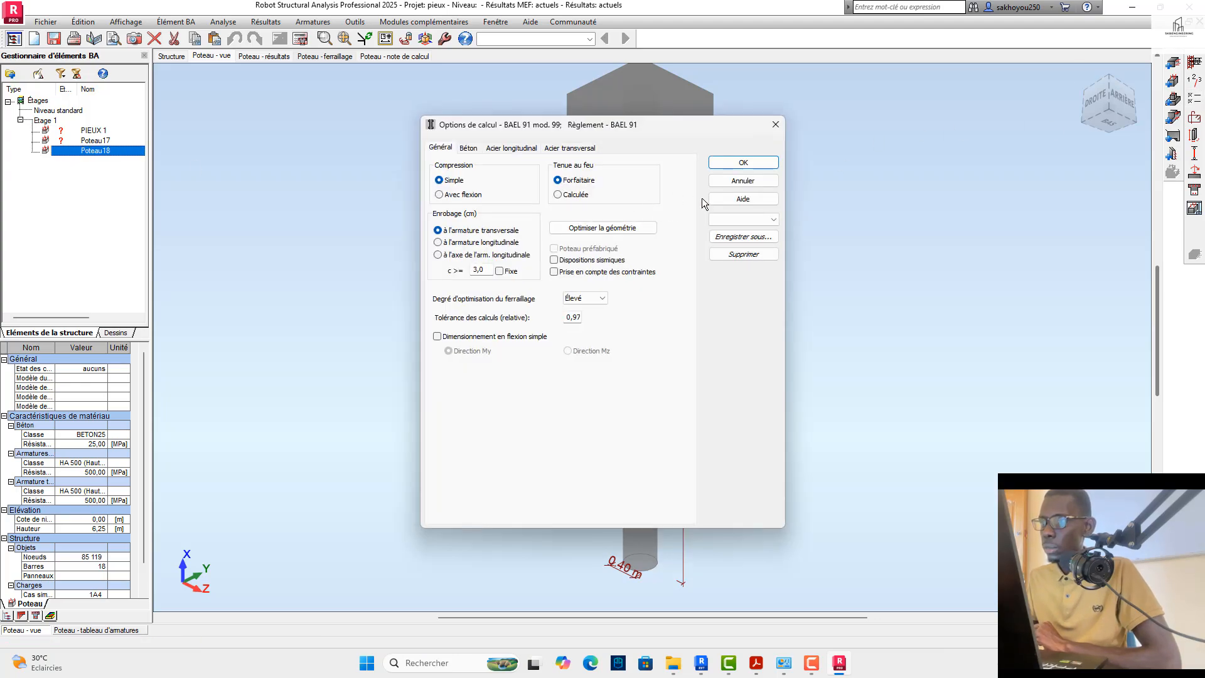
pyautogui.click(766, 220)
pyautogui.click(740, 229)
pyautogui.click(751, 164)
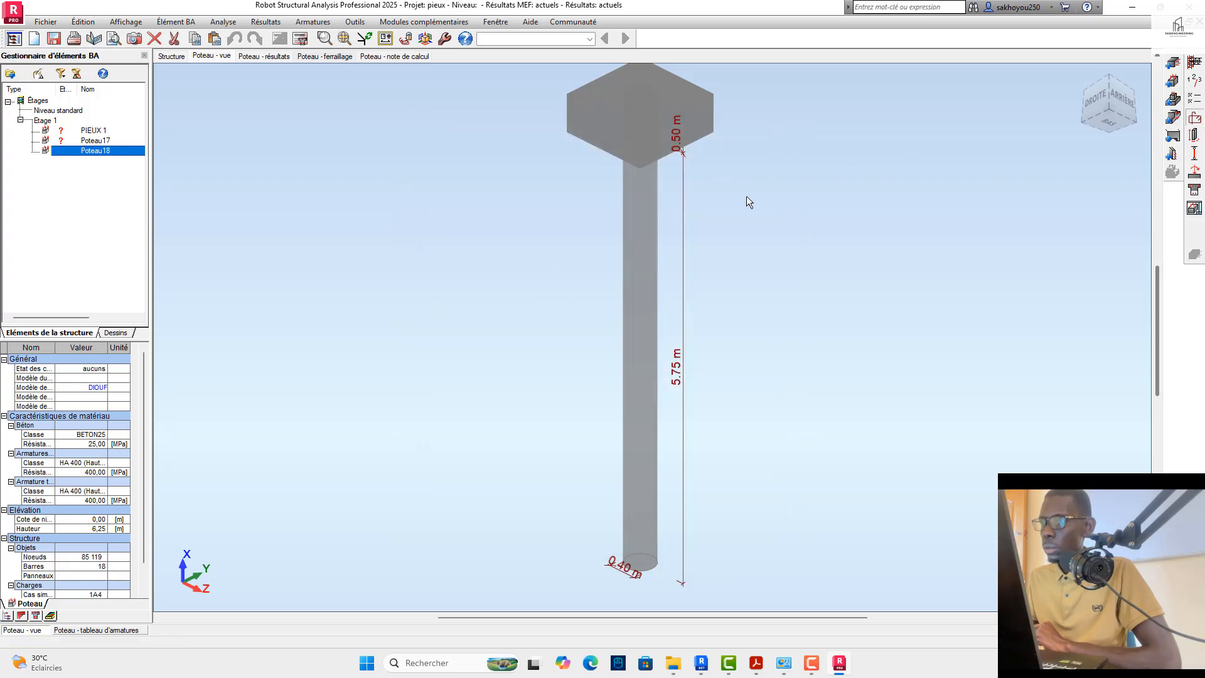
# Step: Load the saved user preset into Poteau18's reinforcement layout settings
pyautogui.click(769, 284)
pyautogui.click(731, 300)
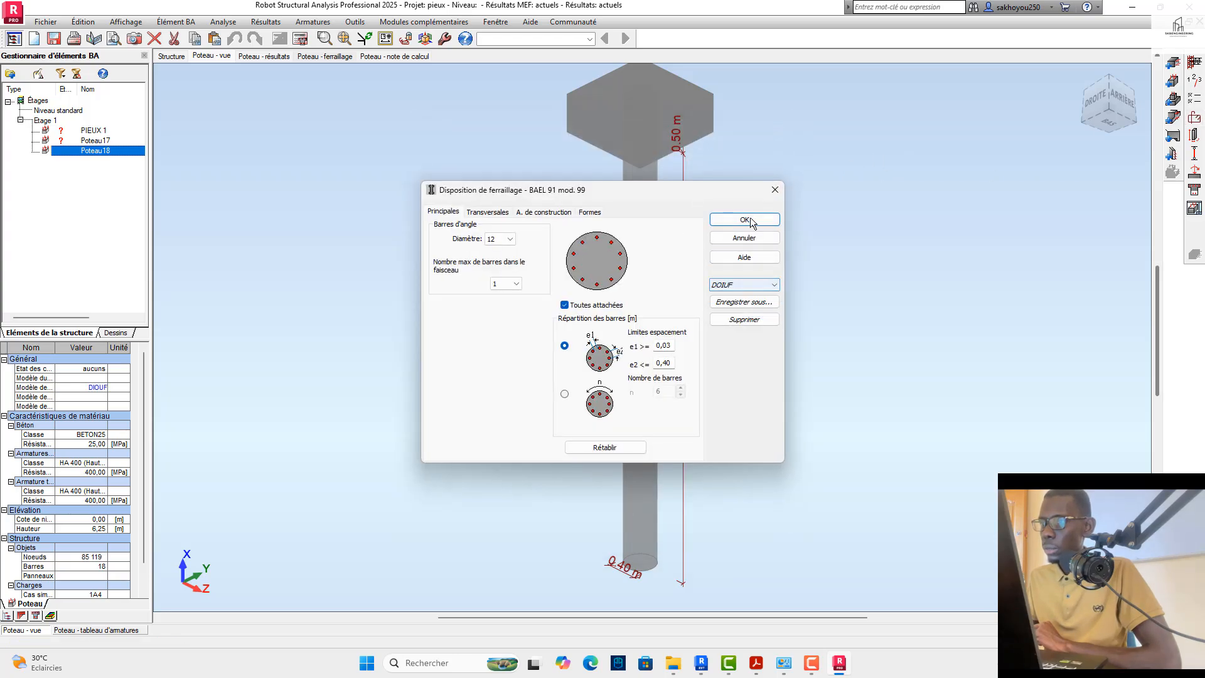
pyautogui.click(747, 220)
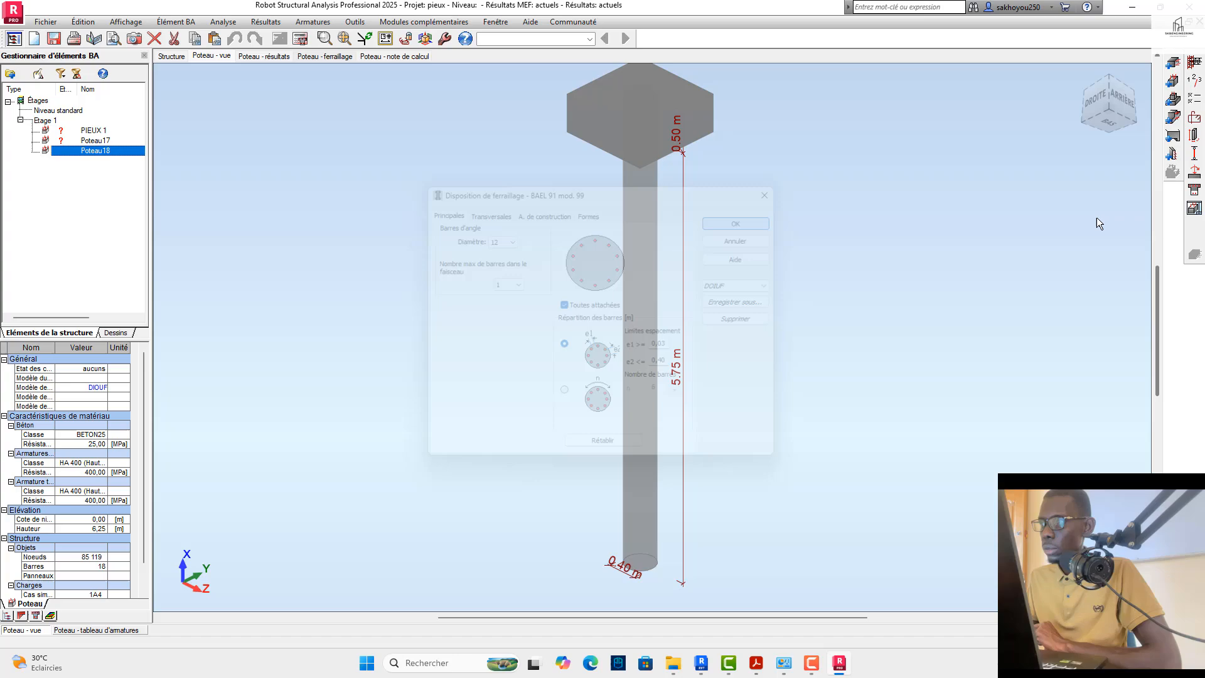
# Step: Choose the POTEAU preset in Poteau18's buckling model settings and close them
pyautogui.click(1193, 142)
pyautogui.click(592, 169)
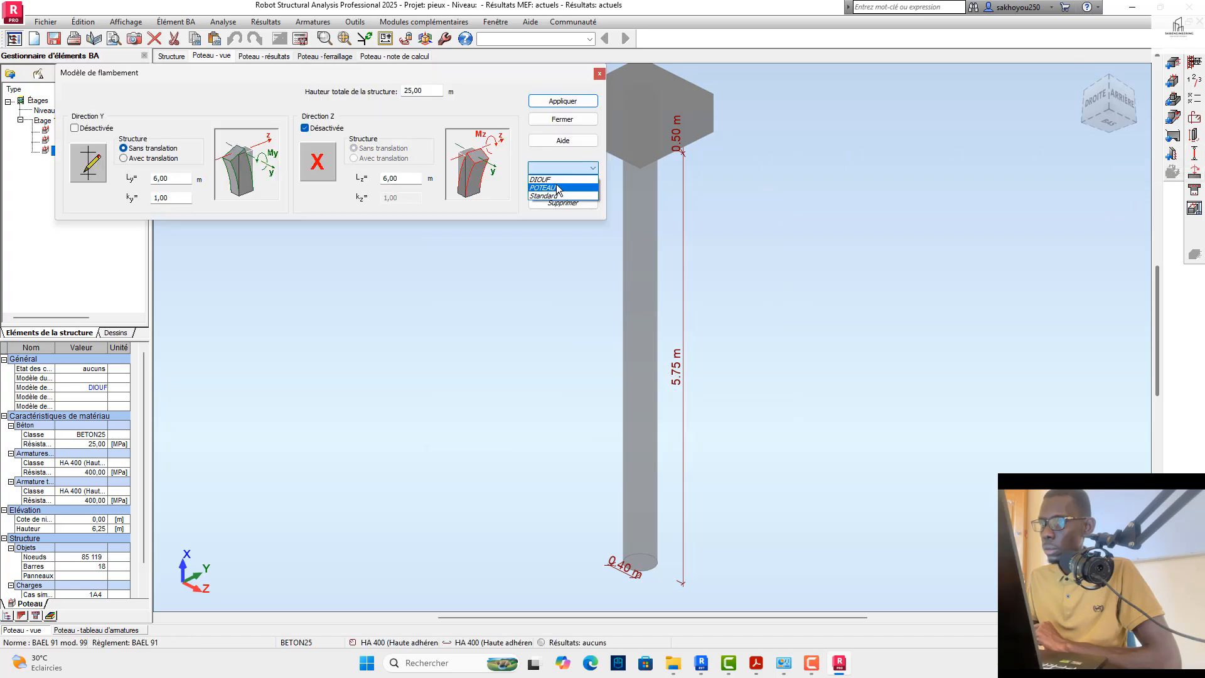
pyautogui.click(555, 188)
pyautogui.click(563, 119)
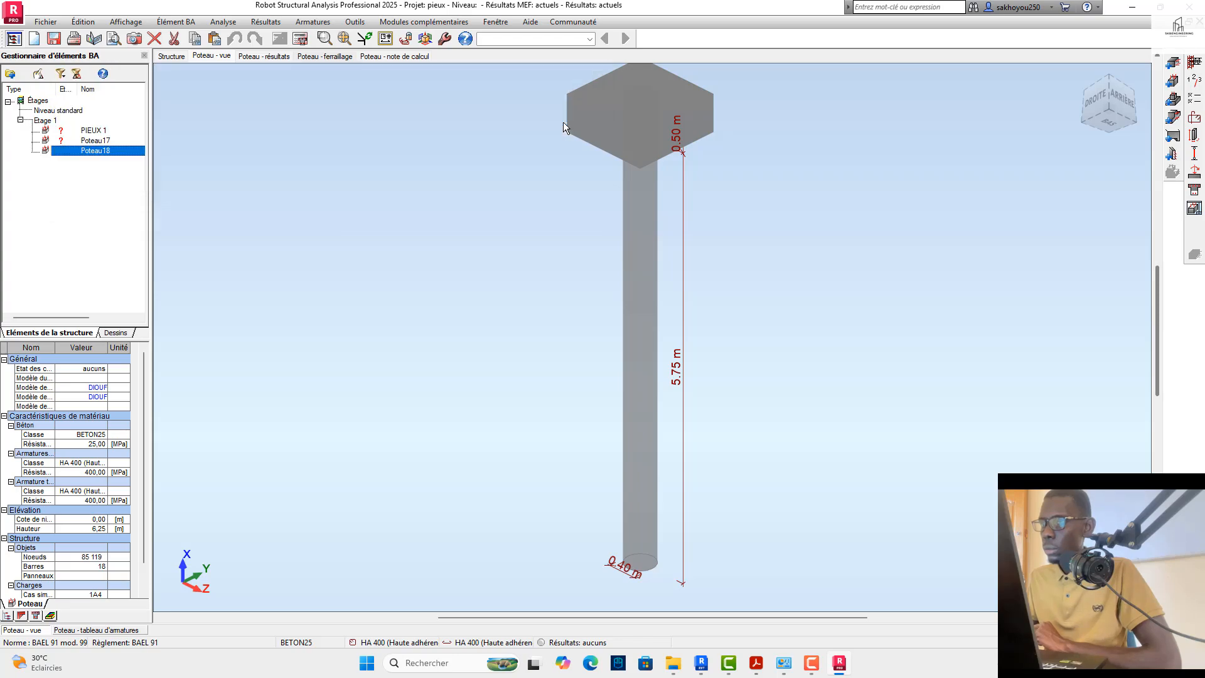
# Step: Calculate Poteau18's reinforcement with drawings generated, and examine the section A-A and bar schedule on the plan
pyautogui.click(301, 39)
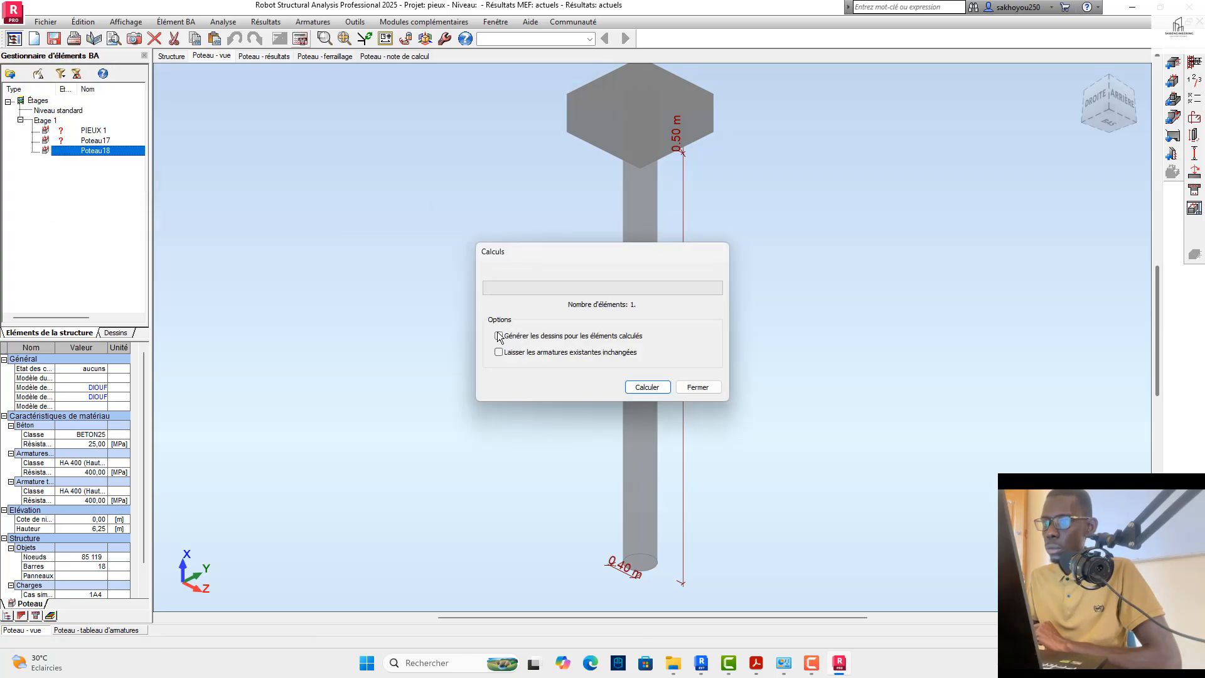
pyautogui.click(639, 386)
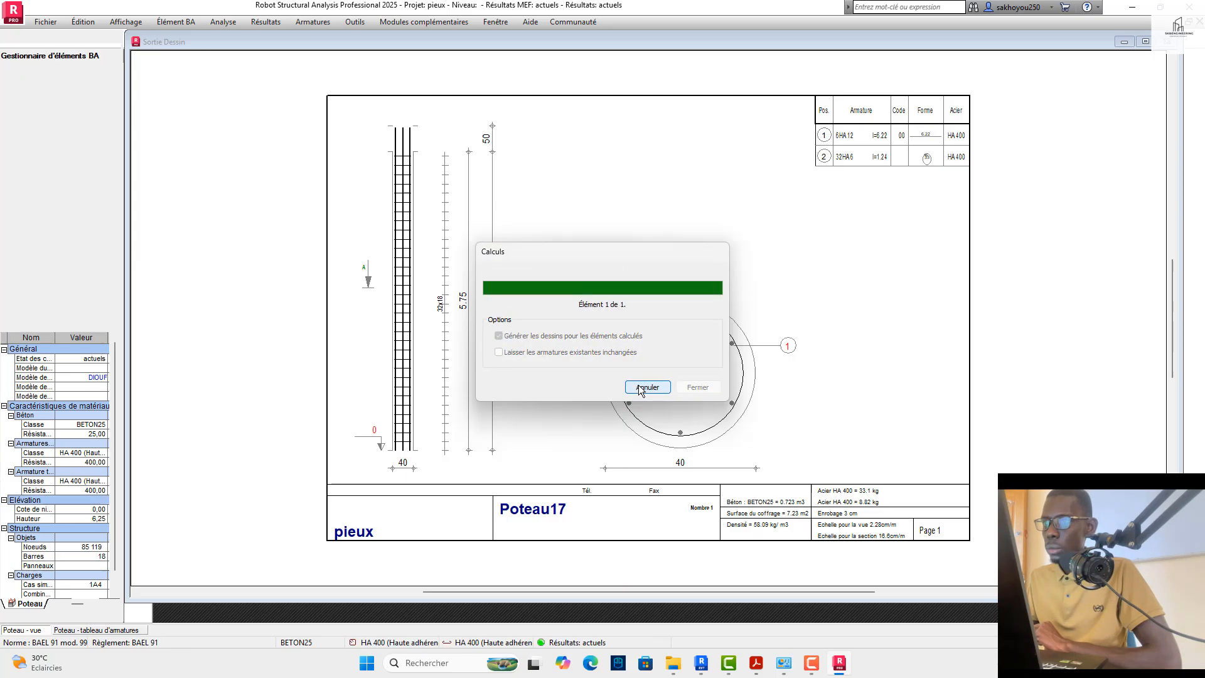
pyautogui.click(646, 464)
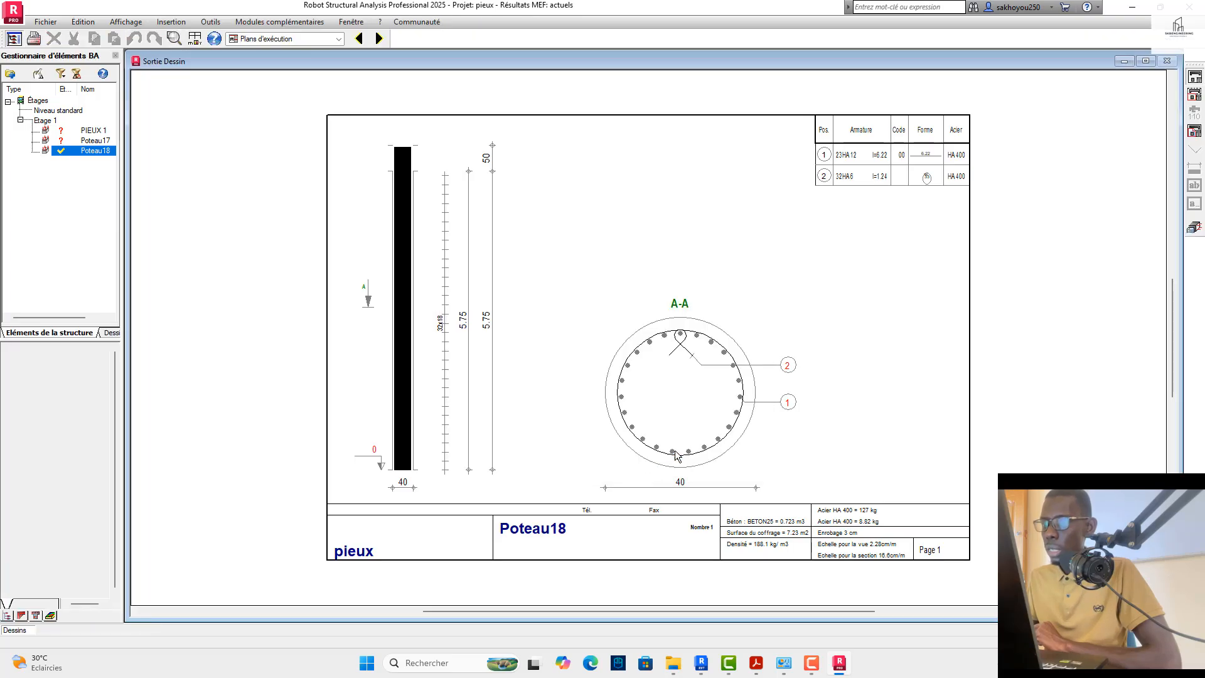
pyautogui.scroll(2, 714, 366)
pyautogui.scroll(-4, 707, 356)
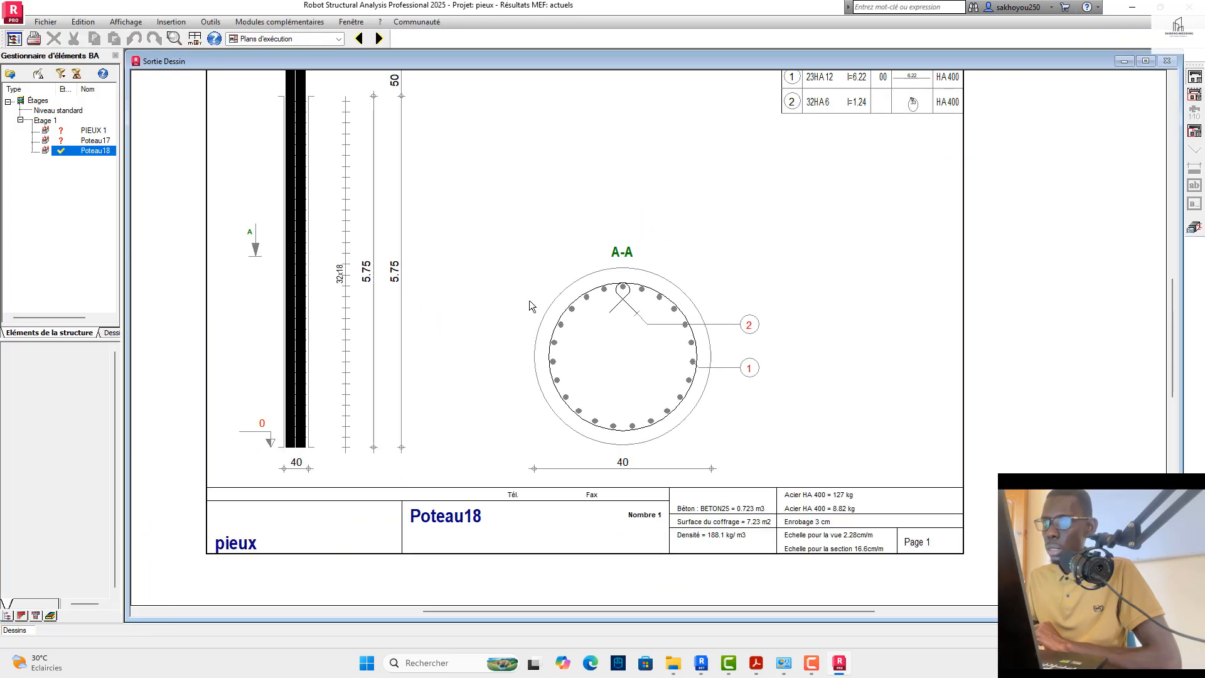
pyautogui.scroll(3, 743, 200)
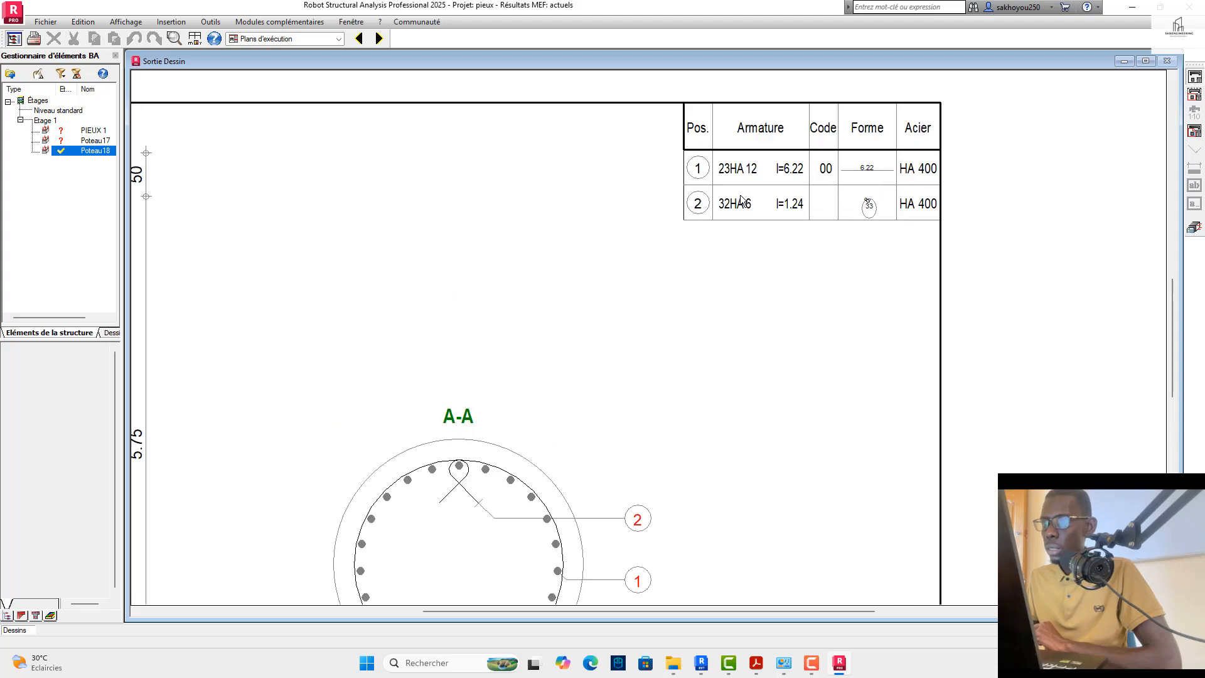
pyautogui.scroll(-2, 735, 201)
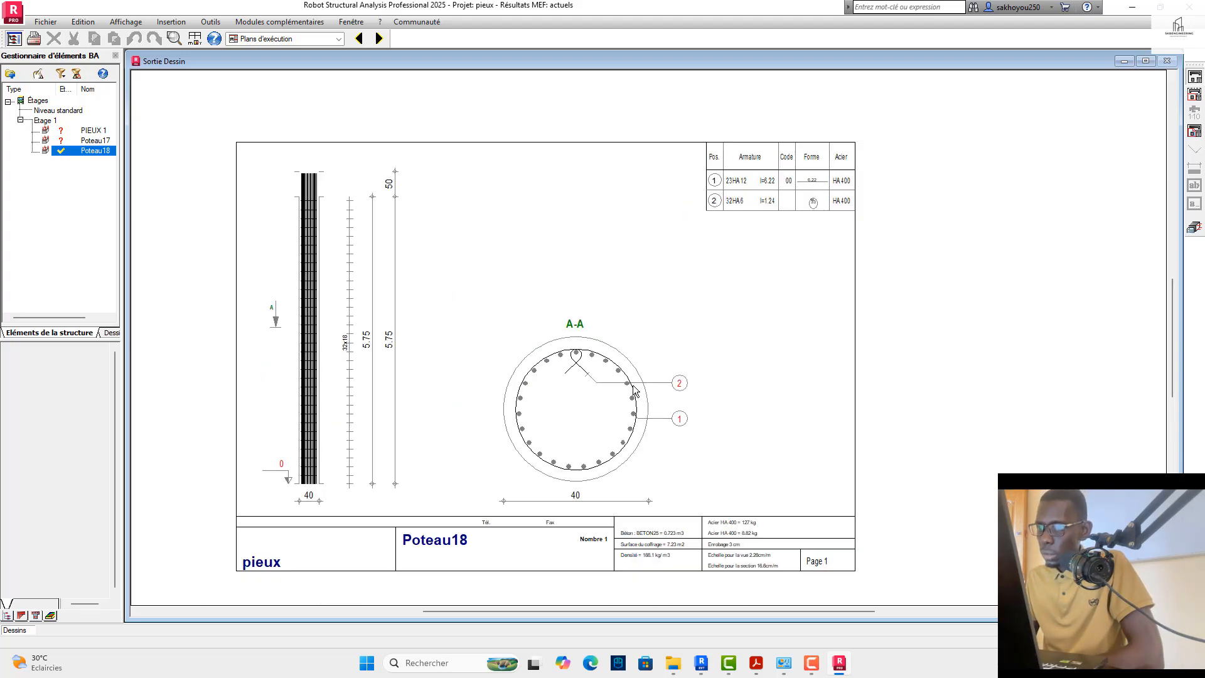
# Step: Return to the column view and check Poteau18's geometry and main bar diameter setting without applying changes
pyautogui.click(1188, 229)
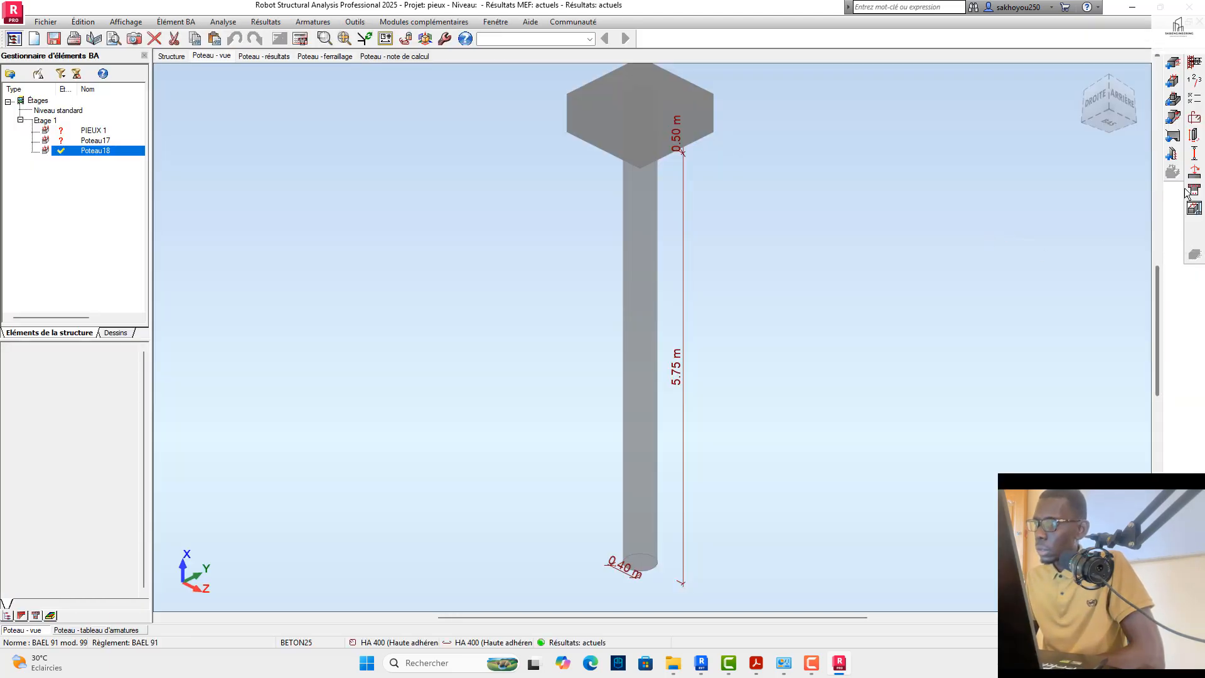
pyautogui.click(1195, 135)
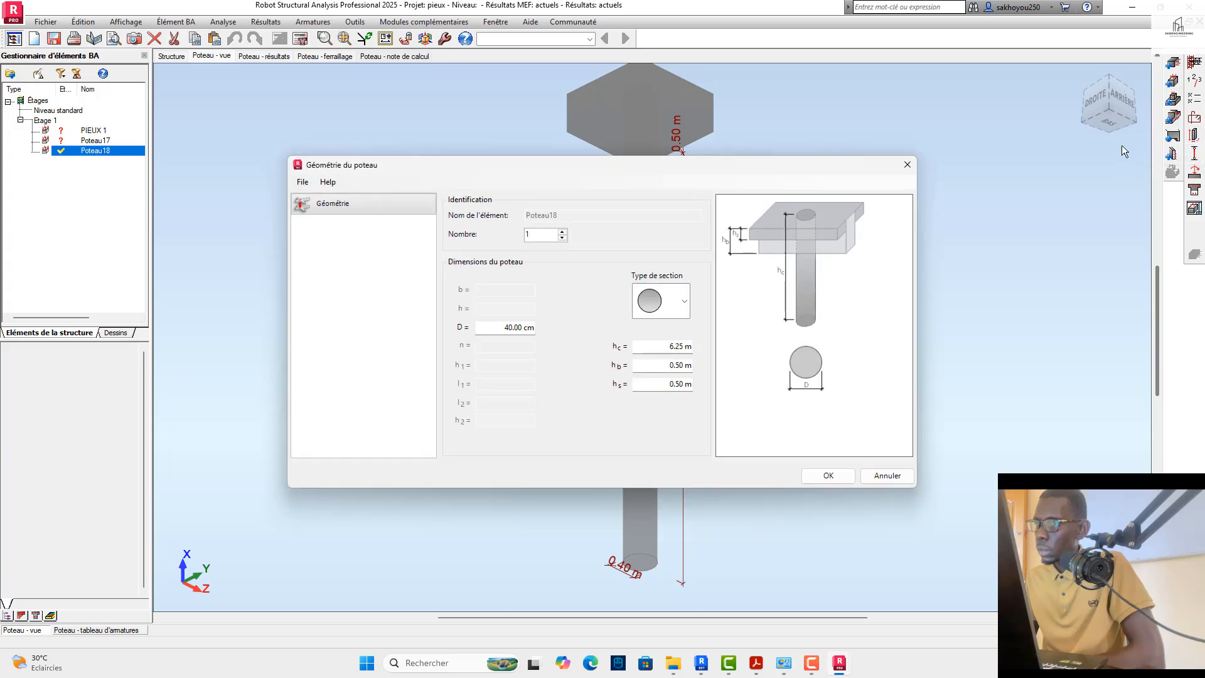
pyautogui.click(908, 165)
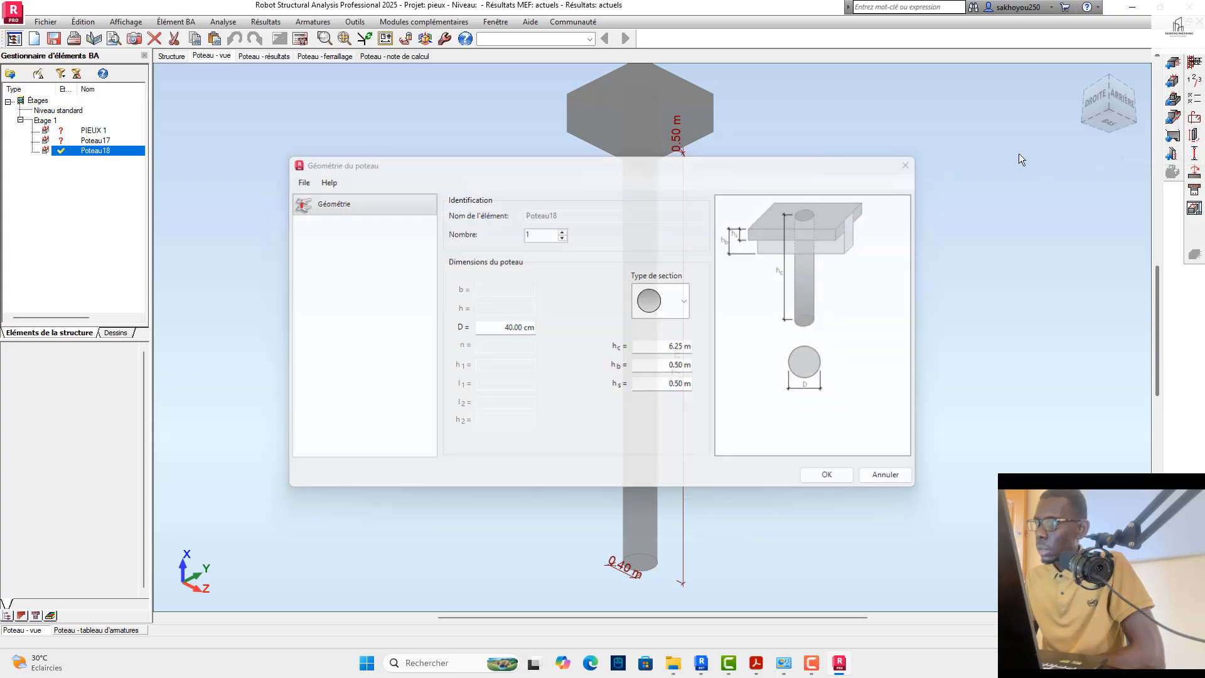
pyautogui.click(1194, 119)
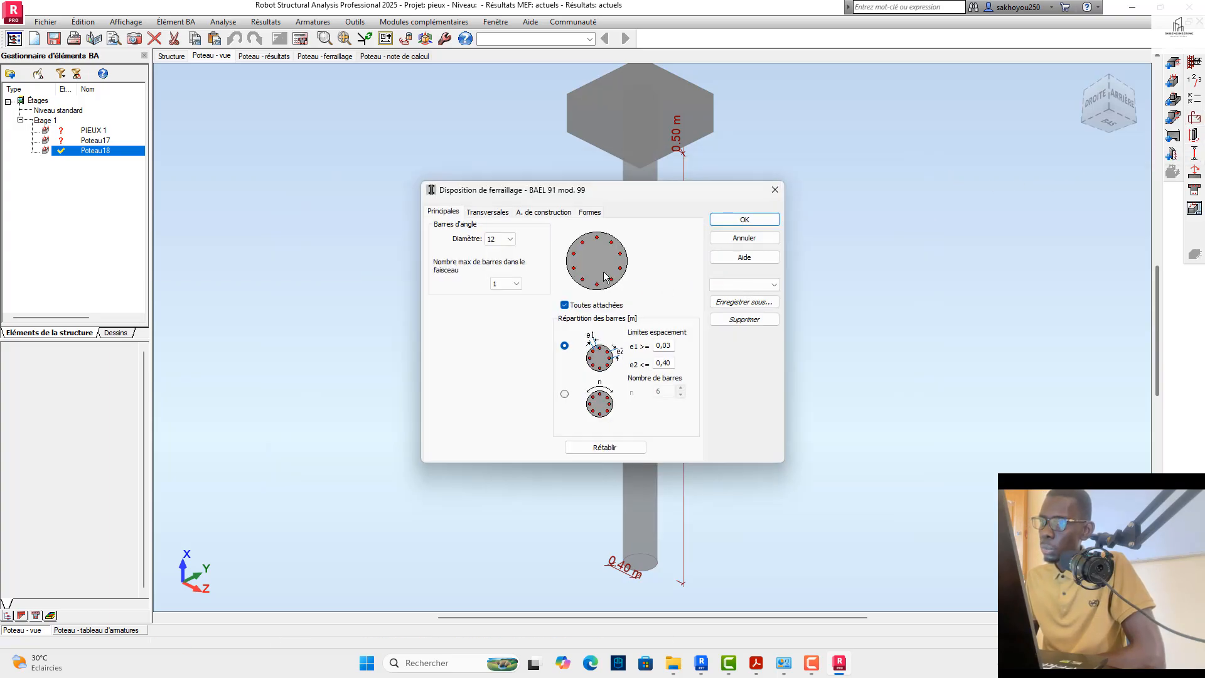
pyautogui.click(510, 239)
pyautogui.click(497, 247)
pyautogui.click(775, 190)
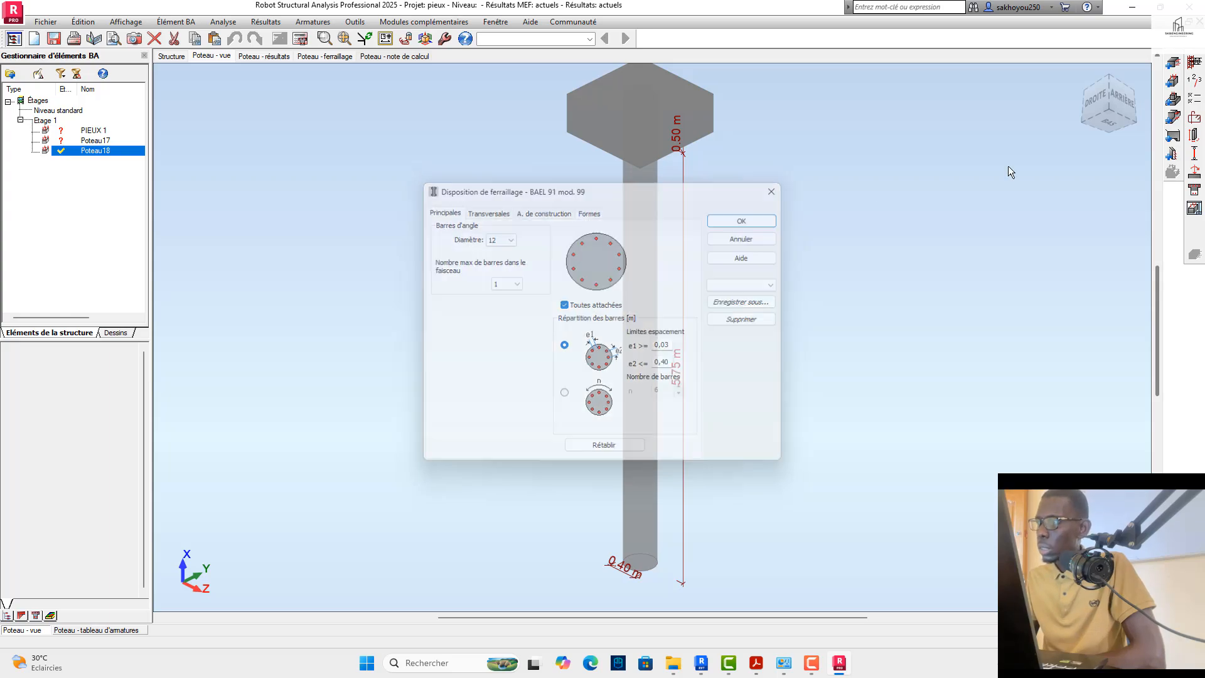
# Step: Allow 14 mm longitudinal bars alongside the 10 and 12 mm bars in Poteau18's calculation options
pyautogui.click(1193, 98)
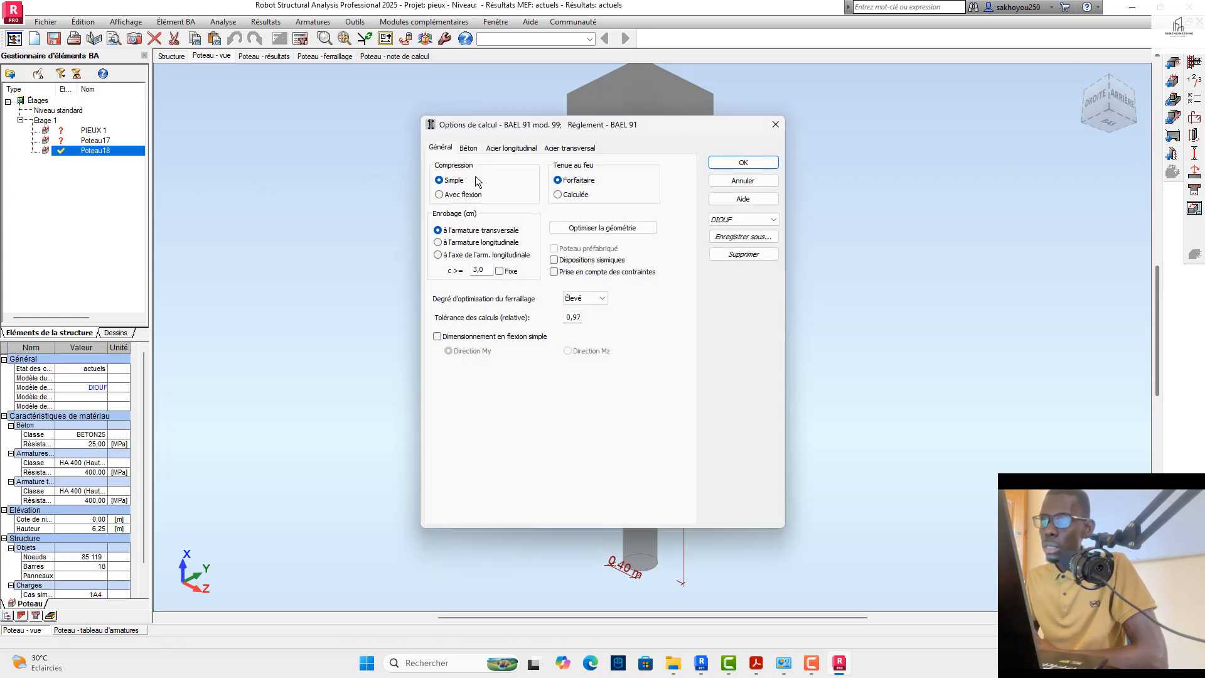
pyautogui.click(511, 148)
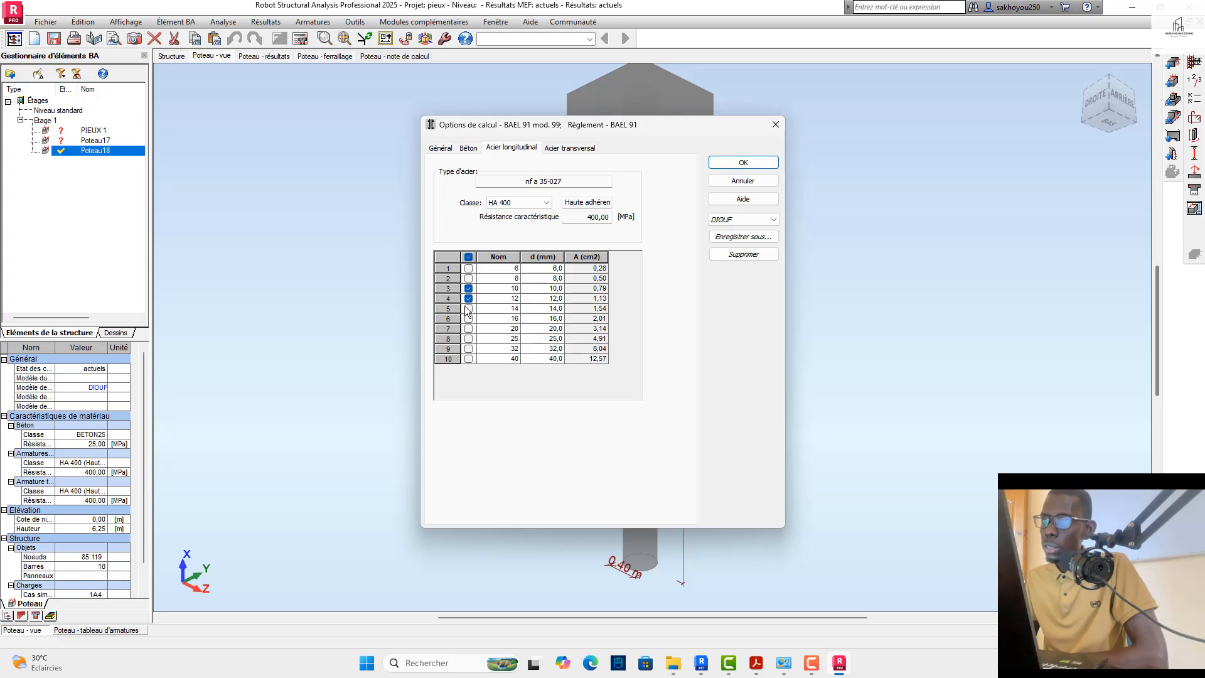
pyautogui.click(723, 165)
# Step: Recalculate Poteau18's reinforcement with drawings generated, view its plan and return to the column view
pyautogui.click(300, 40)
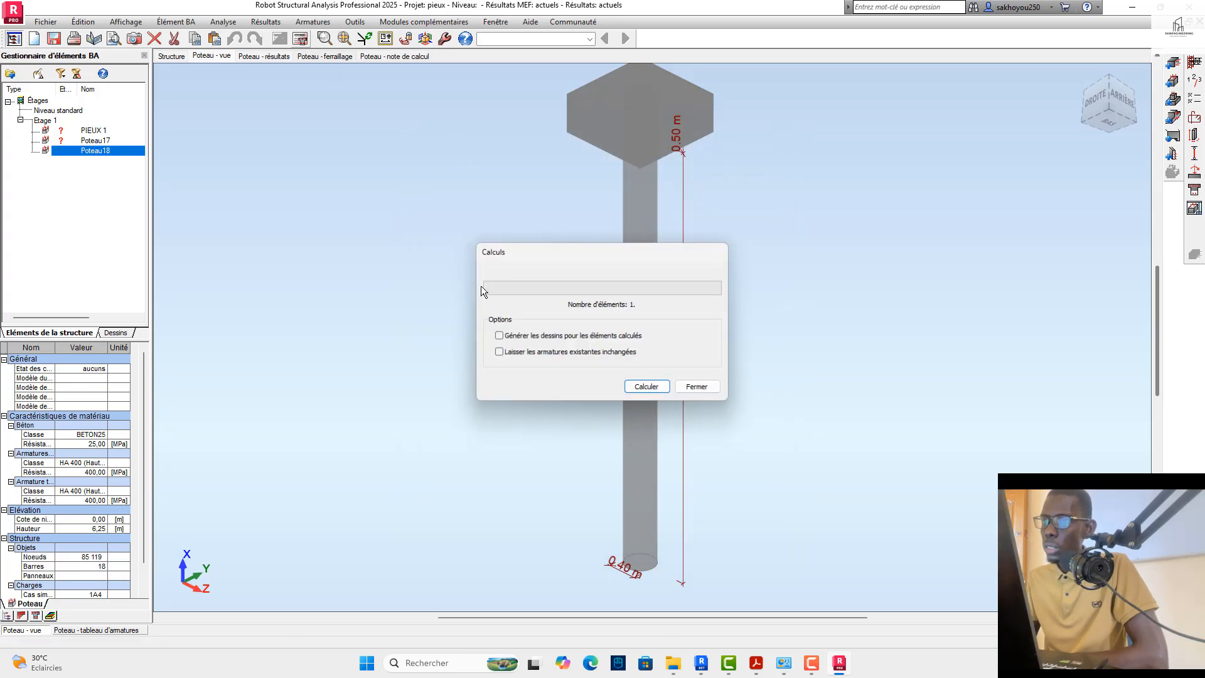
pyautogui.click(647, 387)
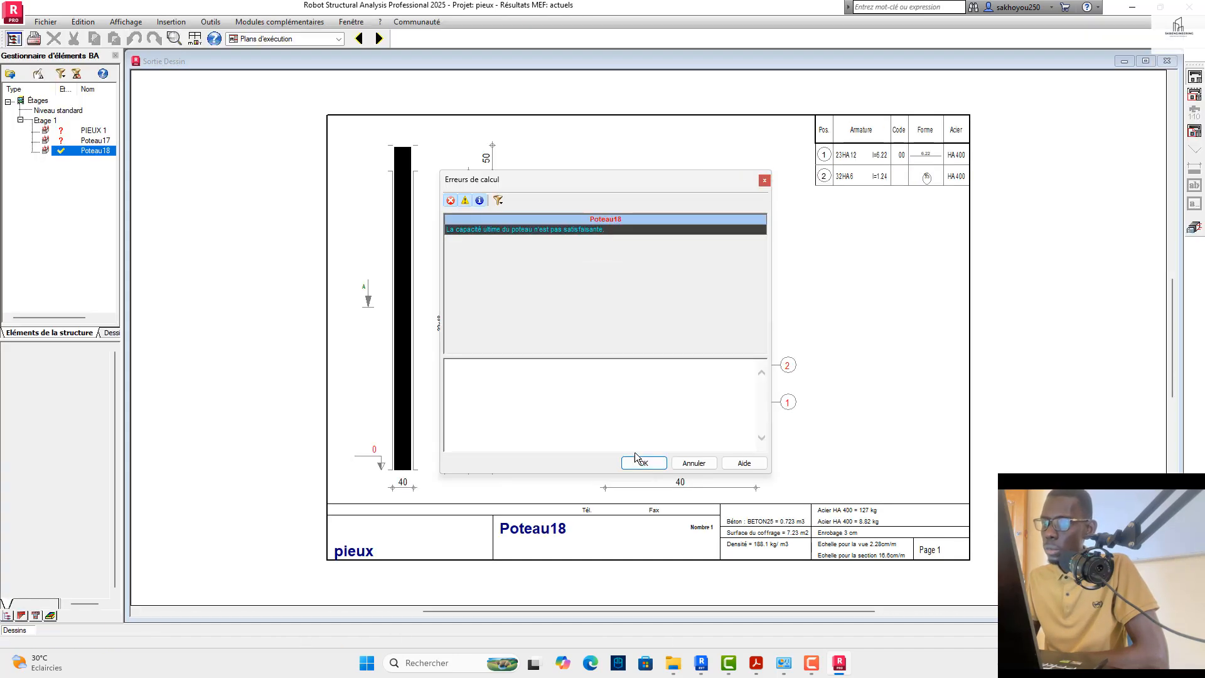
pyautogui.click(639, 462)
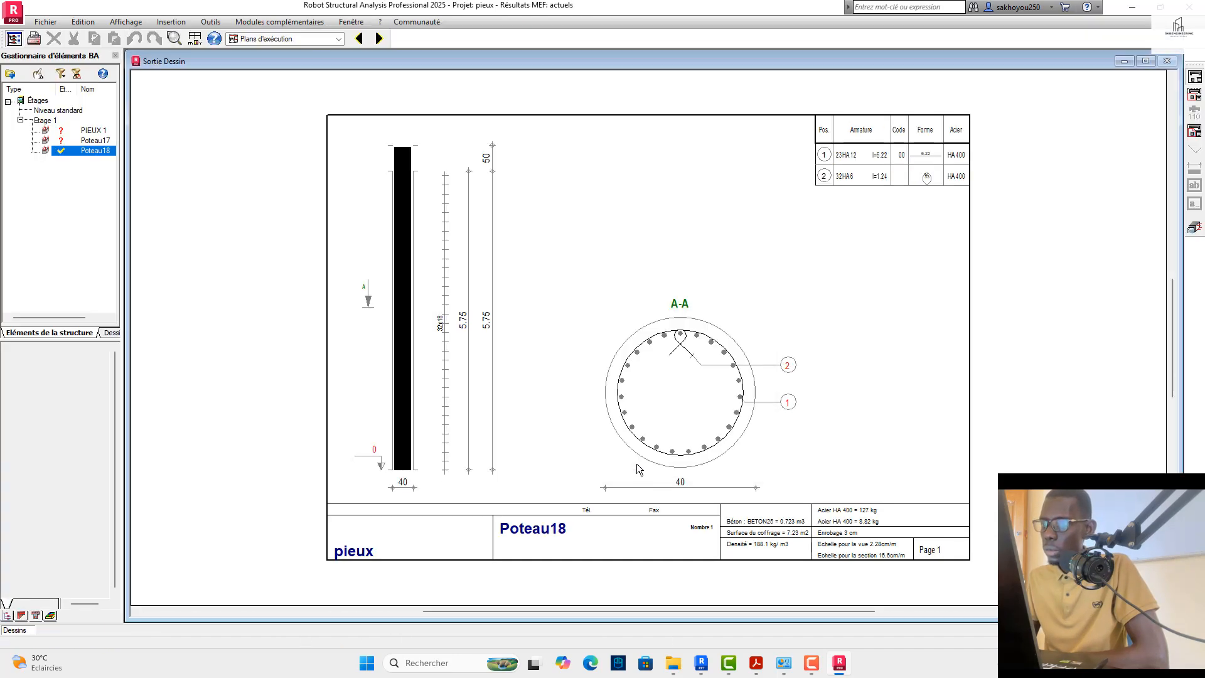
pyautogui.click(1191, 230)
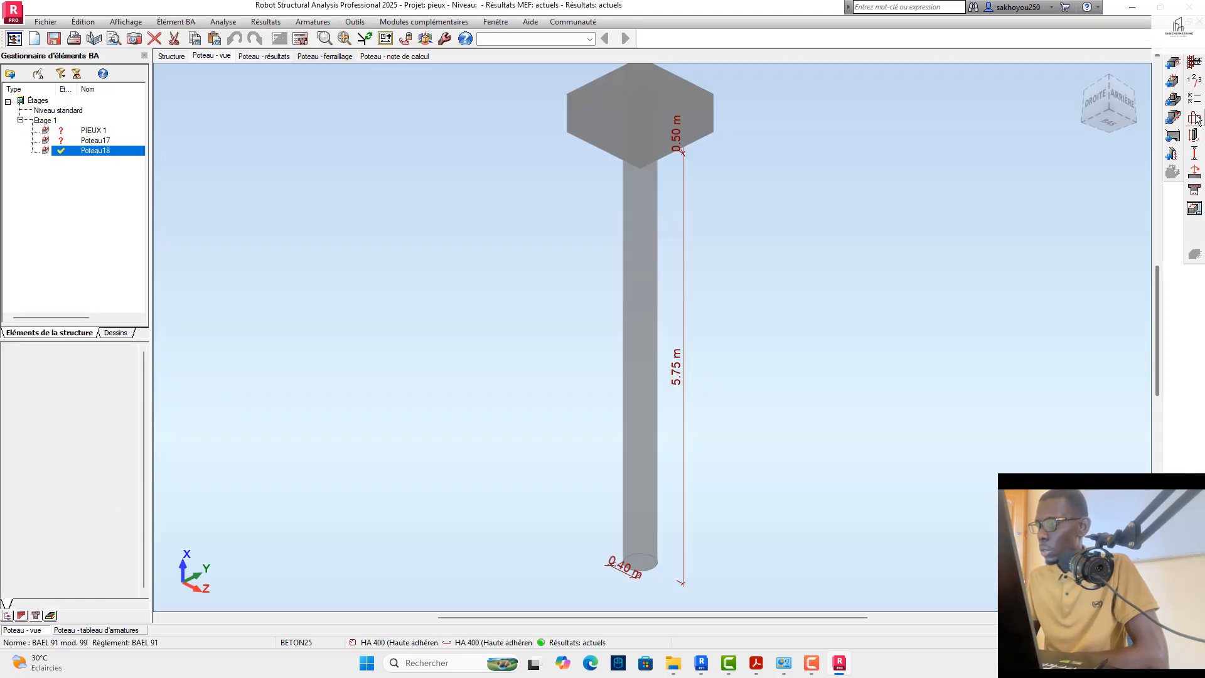
# Step: Set the main bar diameter to Auto in Poteau18's reinforcement layout
pyautogui.click(1196, 118)
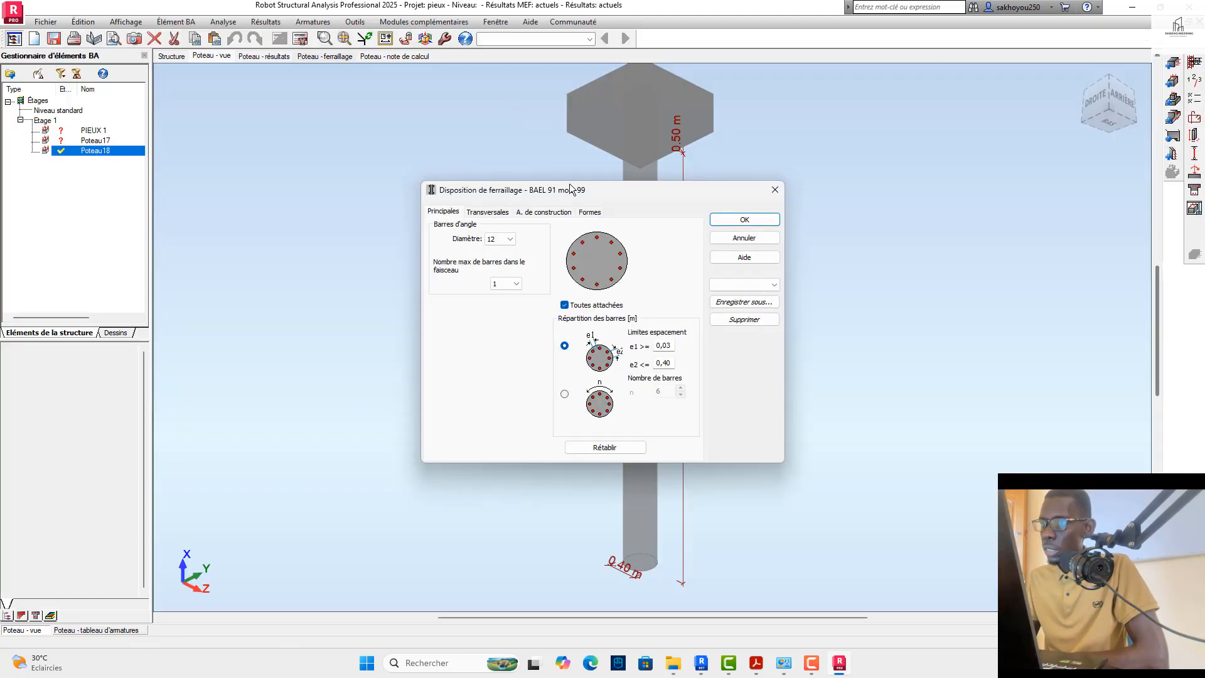
pyautogui.click(501, 239)
pyautogui.click(496, 251)
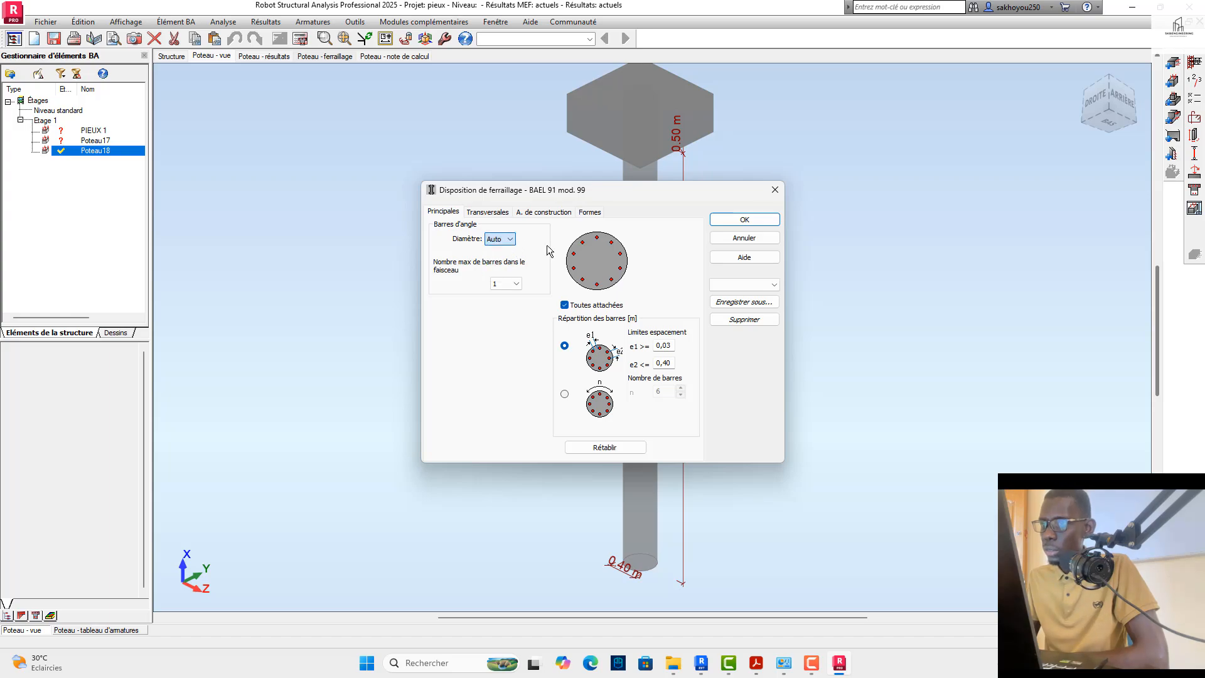
pyautogui.click(727, 221)
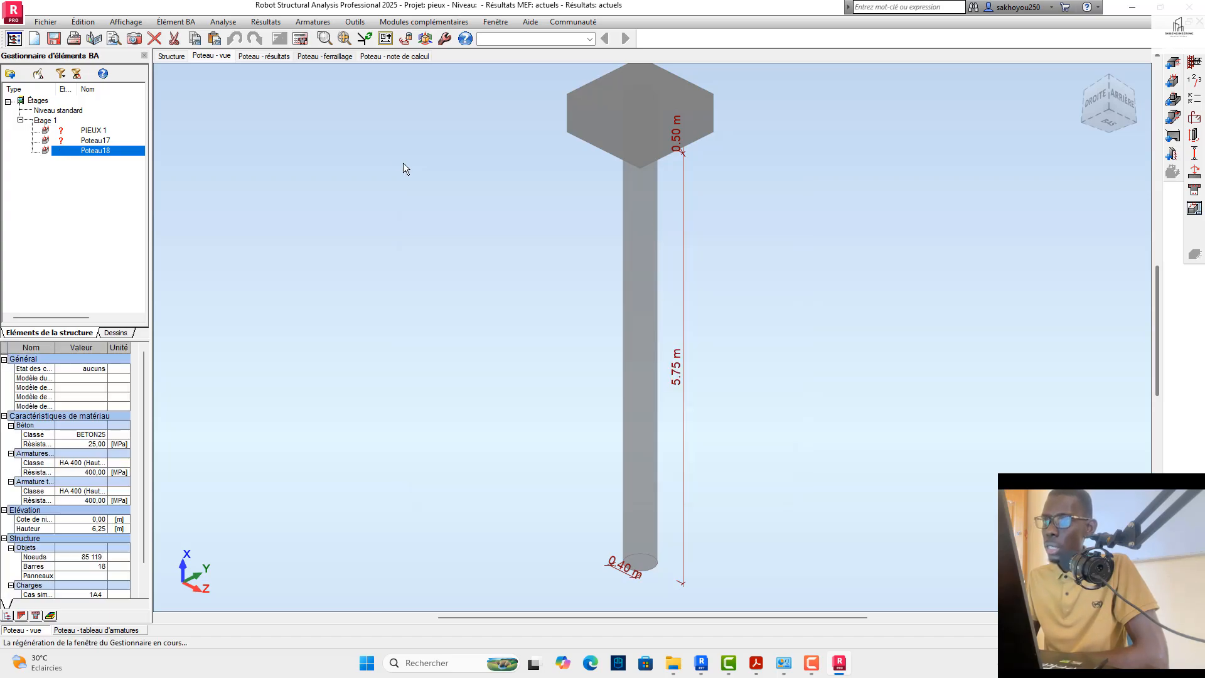
# Step: Recalculate Poteau18's reinforcement with drawings generated and close the calculation error report
pyautogui.click(301, 38)
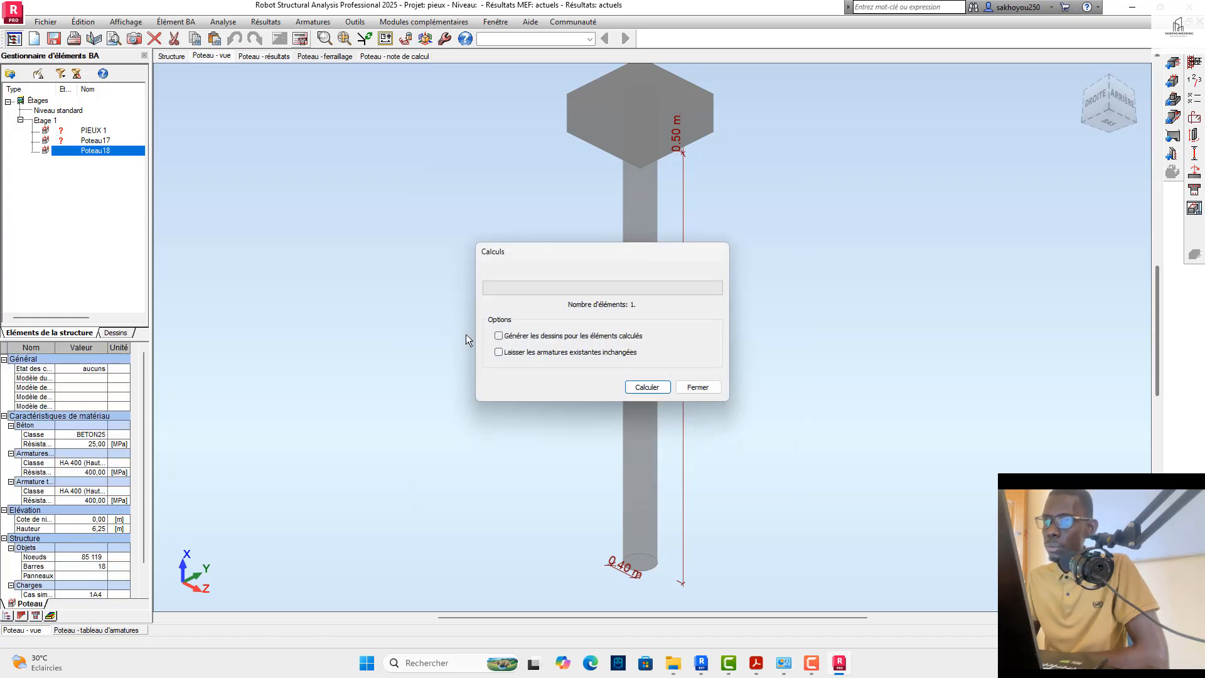
pyautogui.click(499, 335)
pyautogui.click(635, 389)
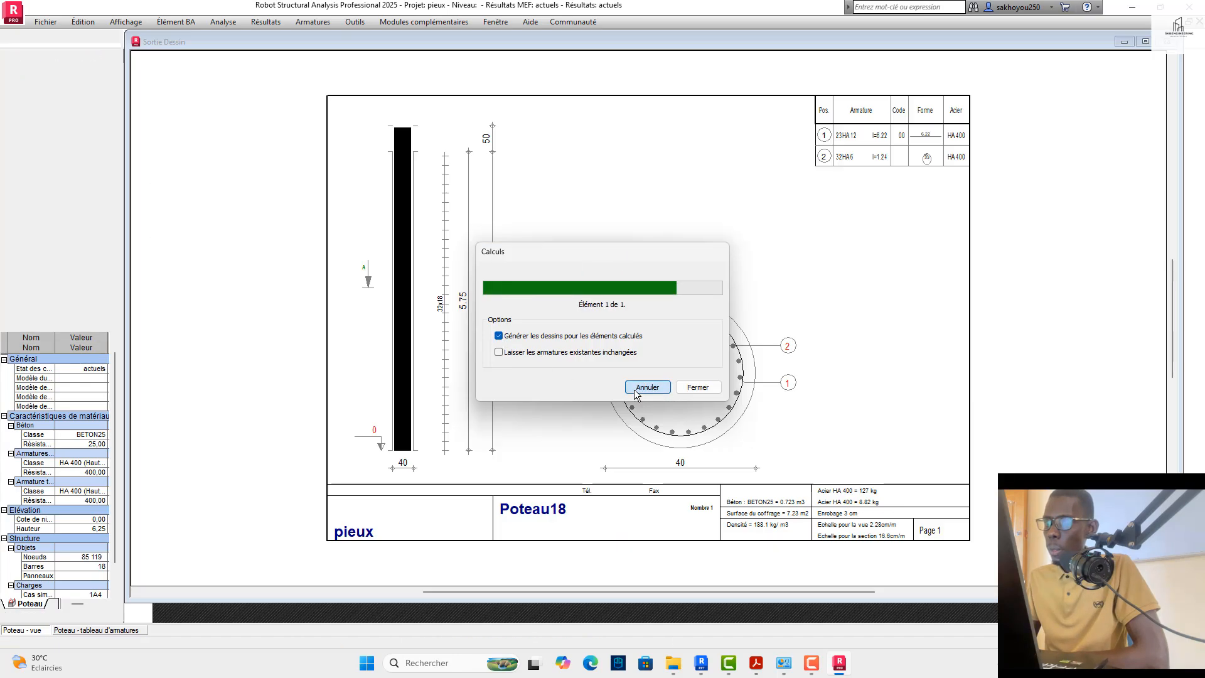
pyautogui.click(646, 465)
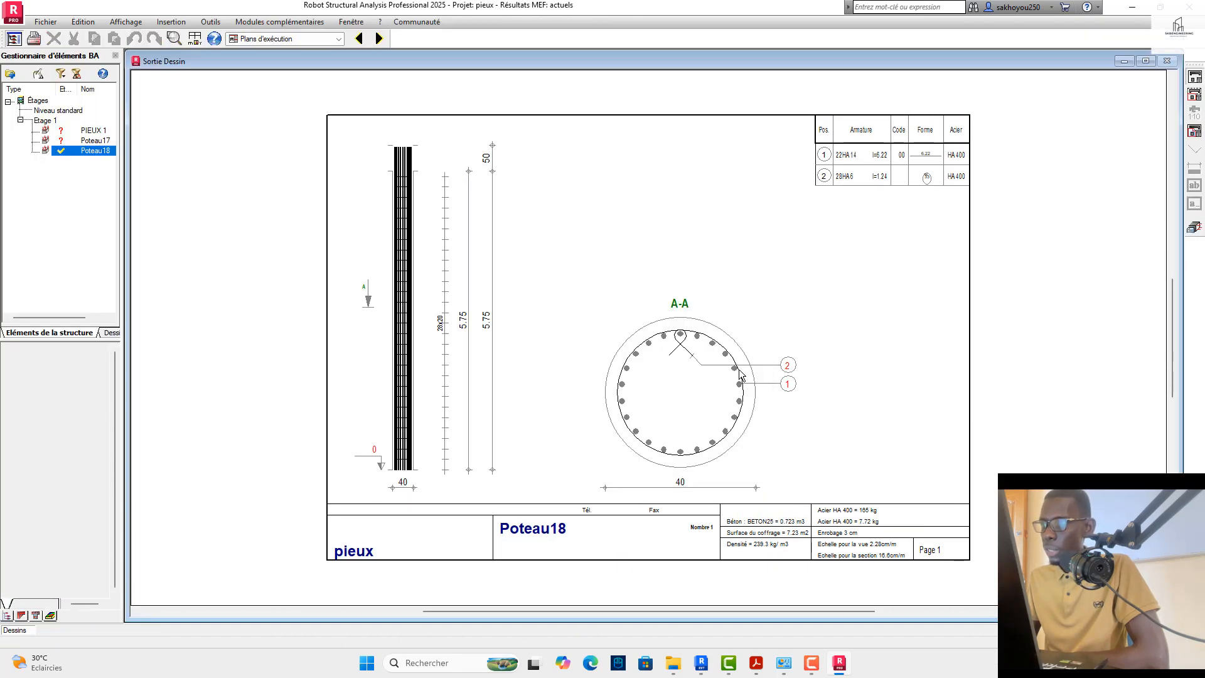
# Step: Return to the column view and allow 8 mm transverse bars alongside the 6 mm bars in Poteau18's calculation options
pyautogui.click(1194, 204)
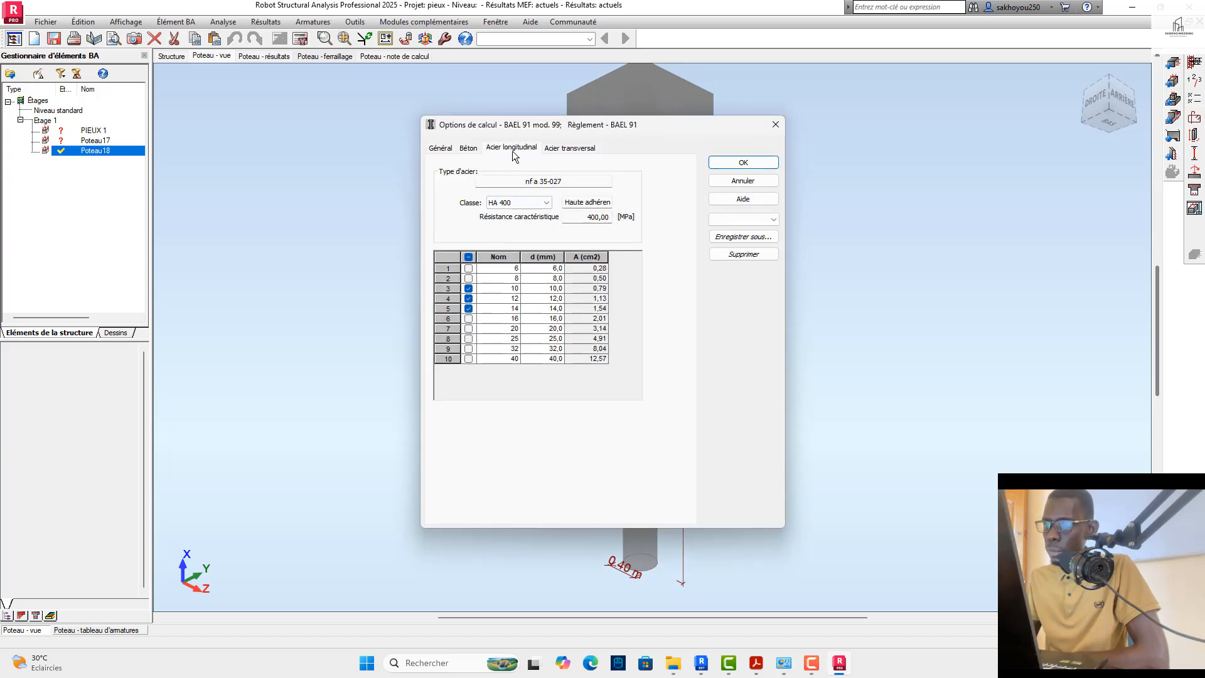
pyautogui.click(556, 149)
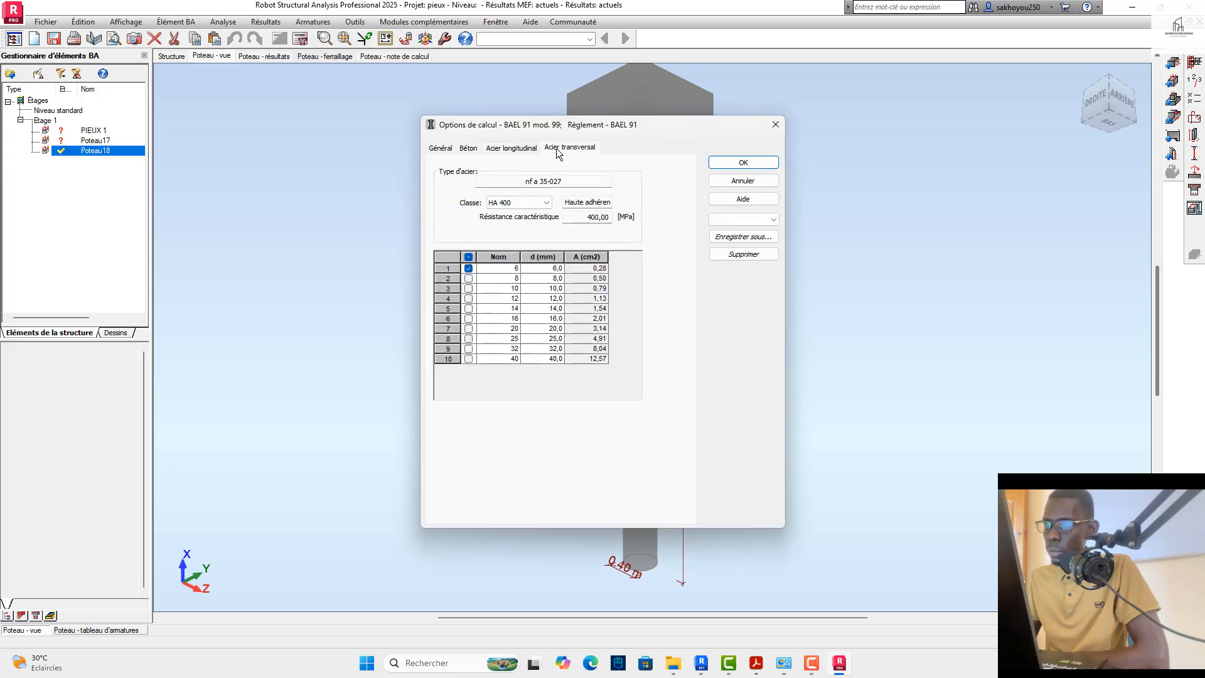
pyautogui.click(469, 279)
pyautogui.click(771, 159)
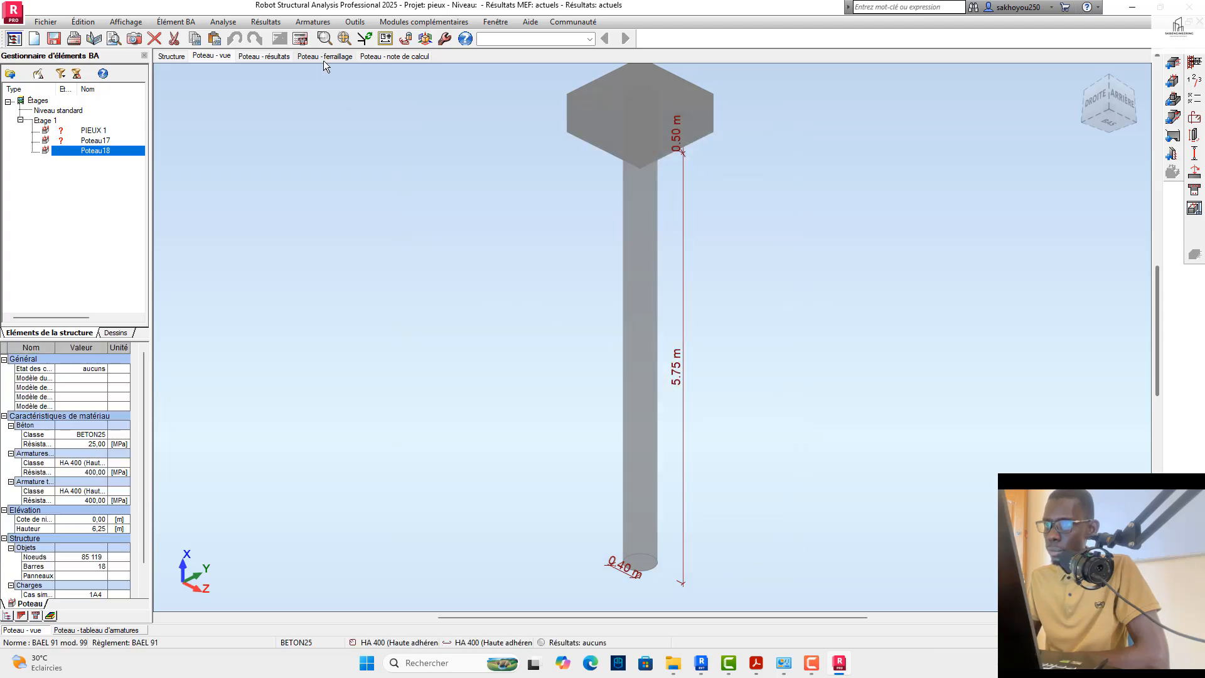
# Step: Recalculate Poteau18 with the updated transverse bar options and drawings generated, then go back to the column view
pyautogui.click(300, 38)
pyautogui.click(499, 336)
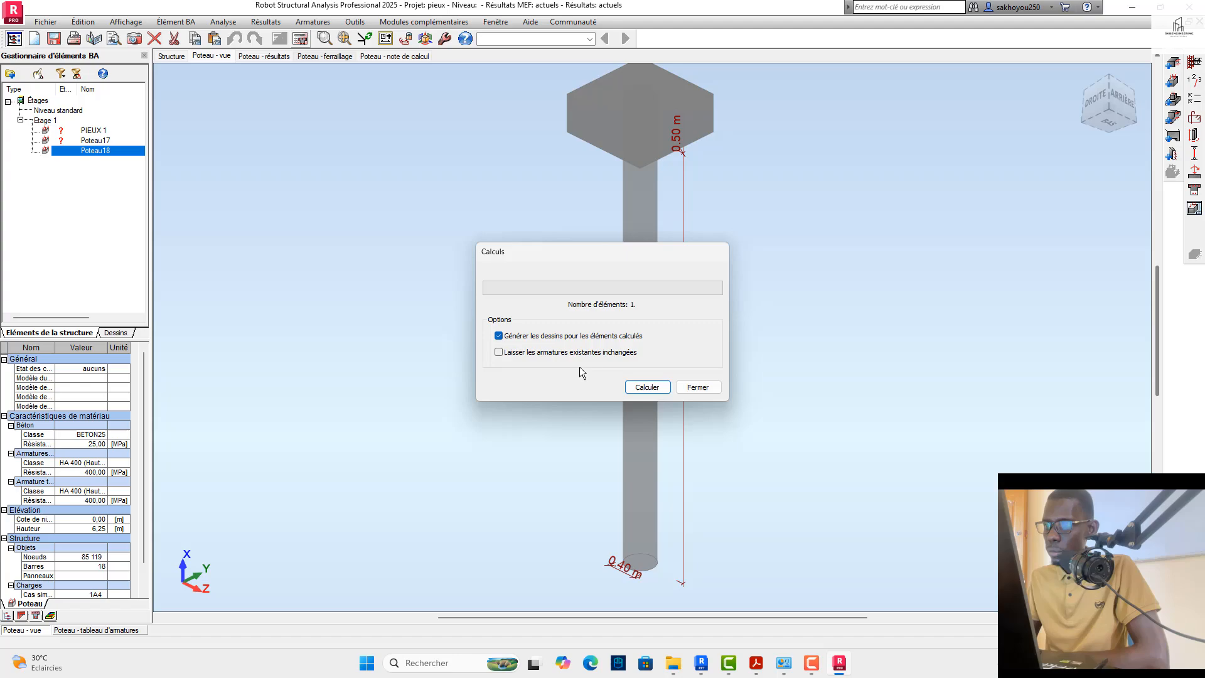
pyautogui.click(647, 387)
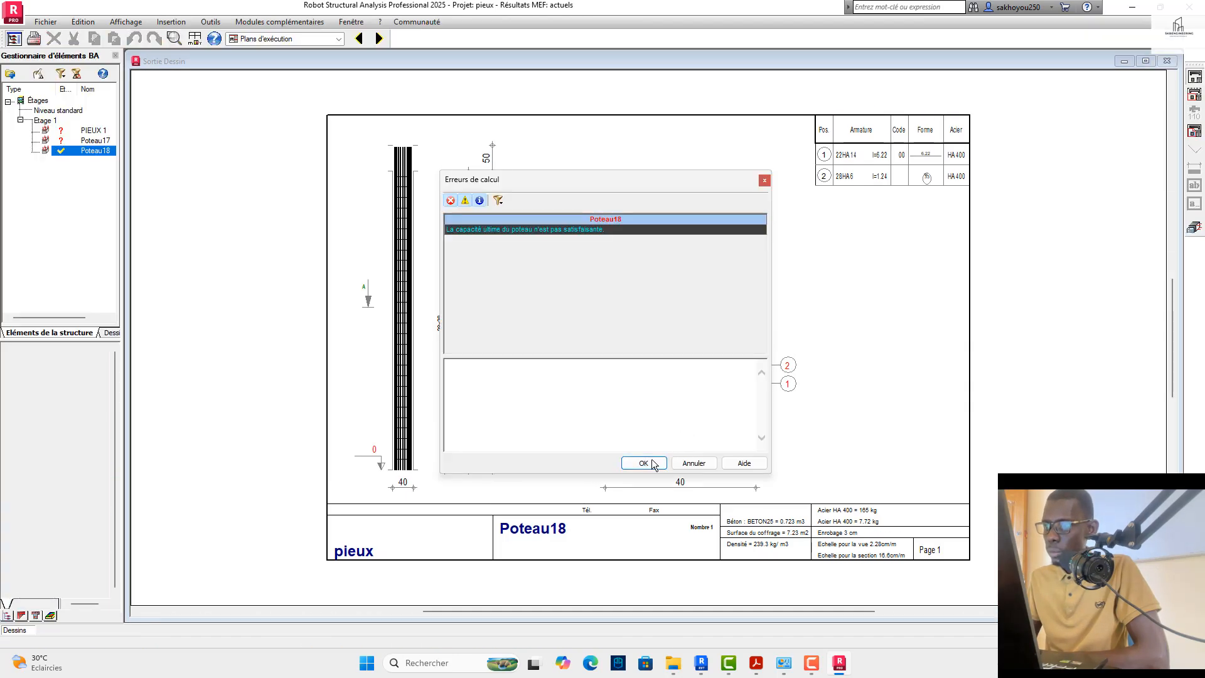
pyautogui.click(645, 466)
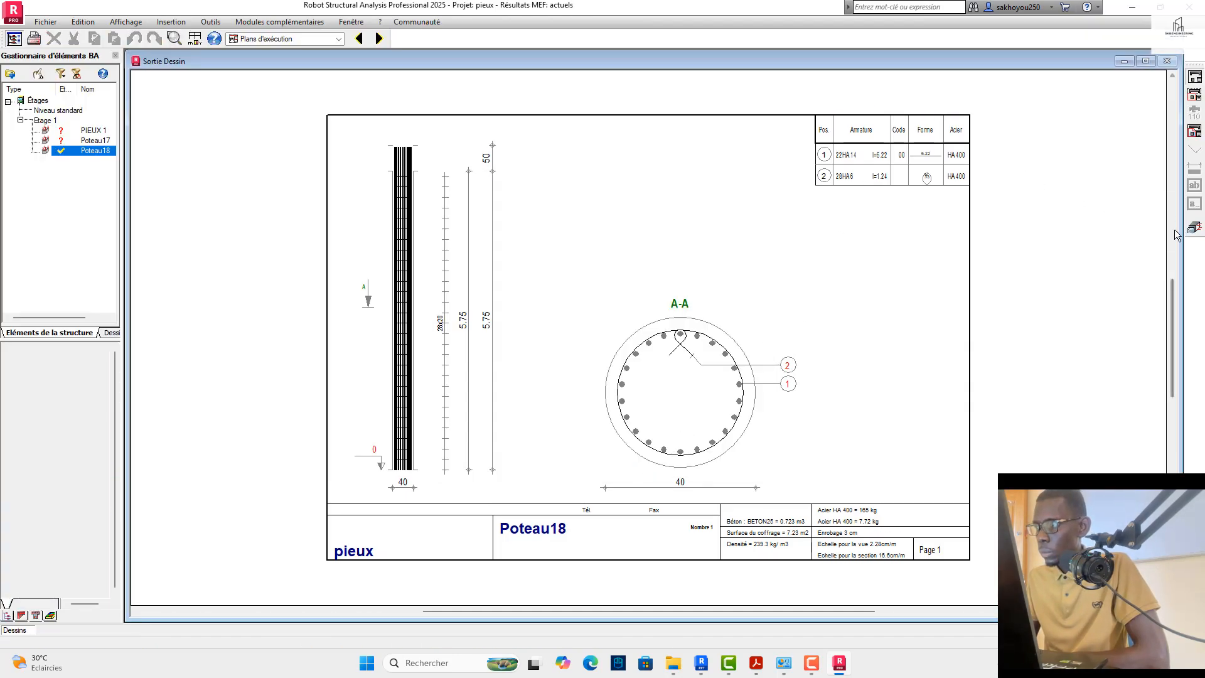
pyautogui.click(1195, 228)
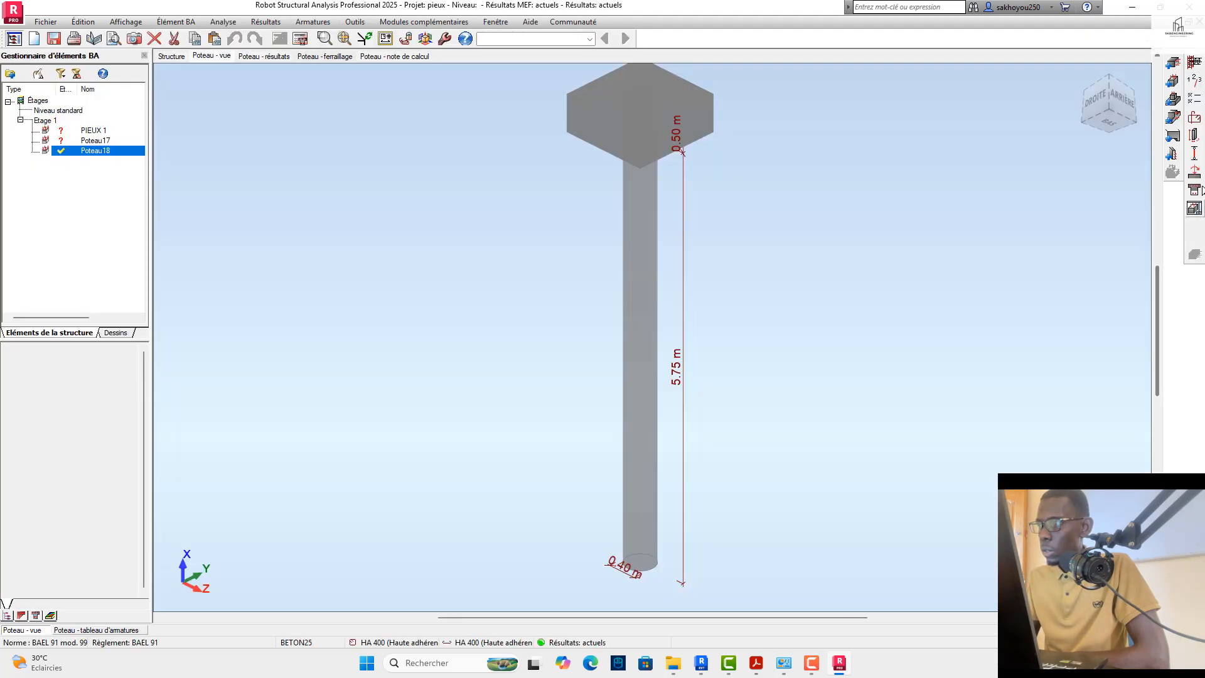
# Step: Set the diameter D of Poteau18's circular section to 45 cm
pyautogui.click(1197, 138)
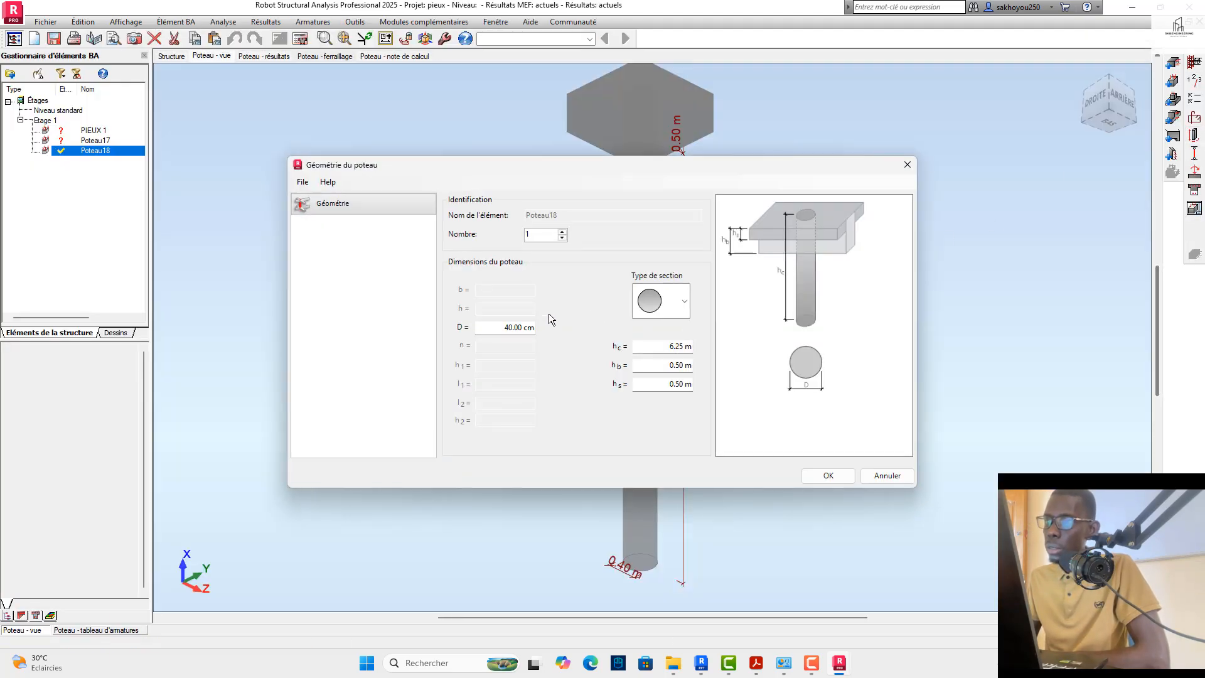
pyautogui.click(496, 327)
pyautogui.write('45')
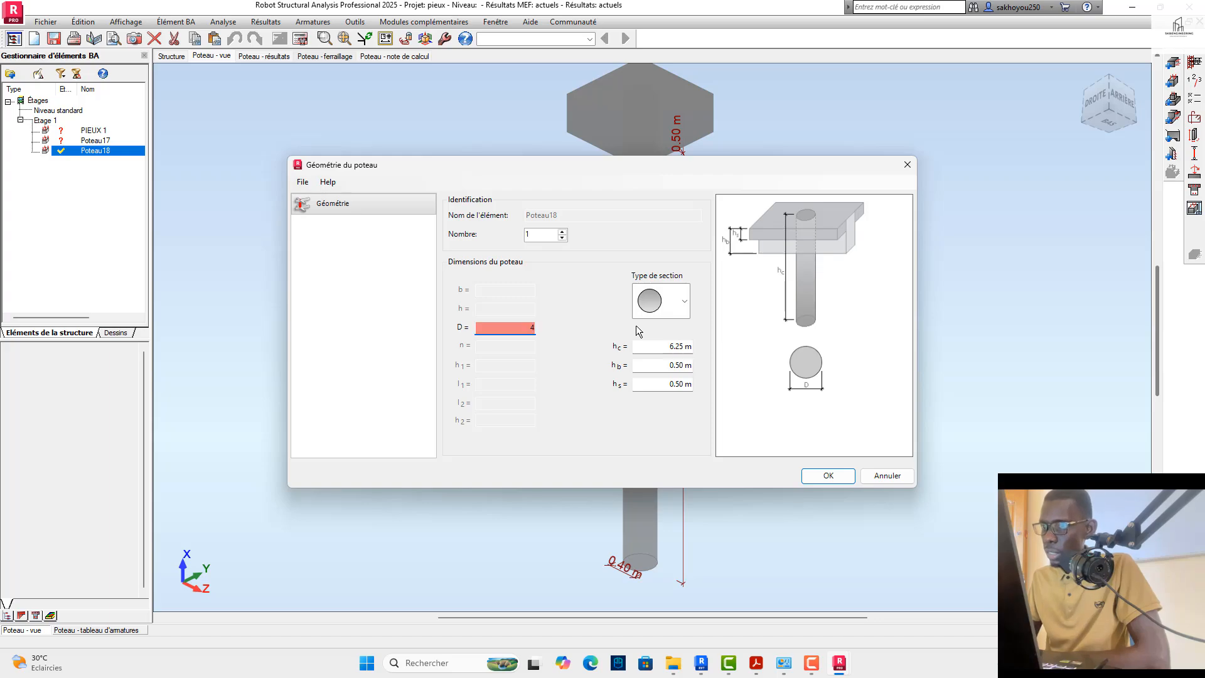
pyautogui.click(850, 477)
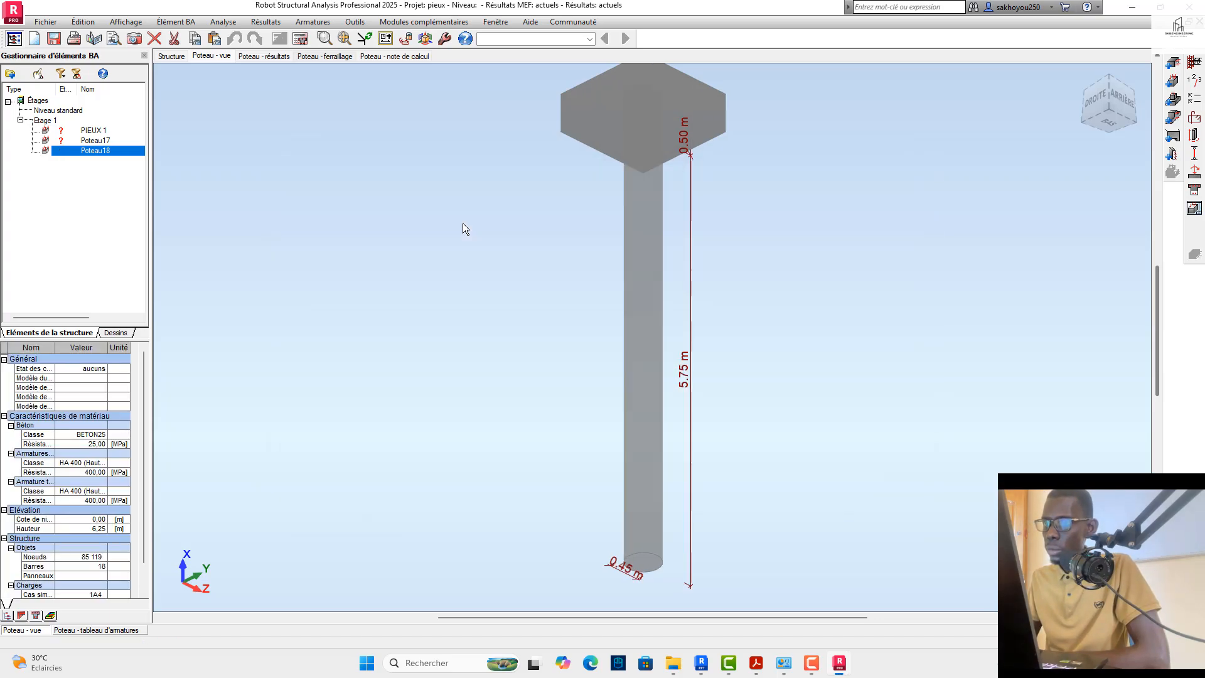
# Step: Recalculate Poteau18 at its new diameter with drawings generated, and examine the plan's elevation, section A-A and bar schedule
pyautogui.click(300, 38)
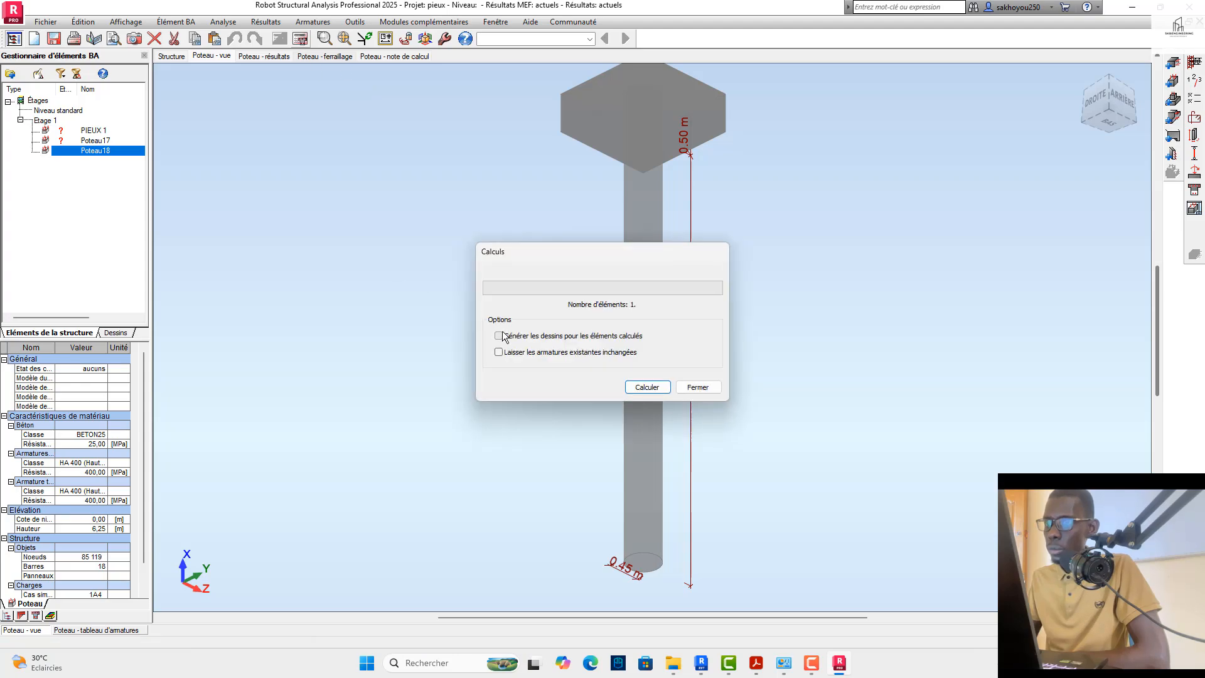
pyautogui.click(499, 336)
pyautogui.click(638, 388)
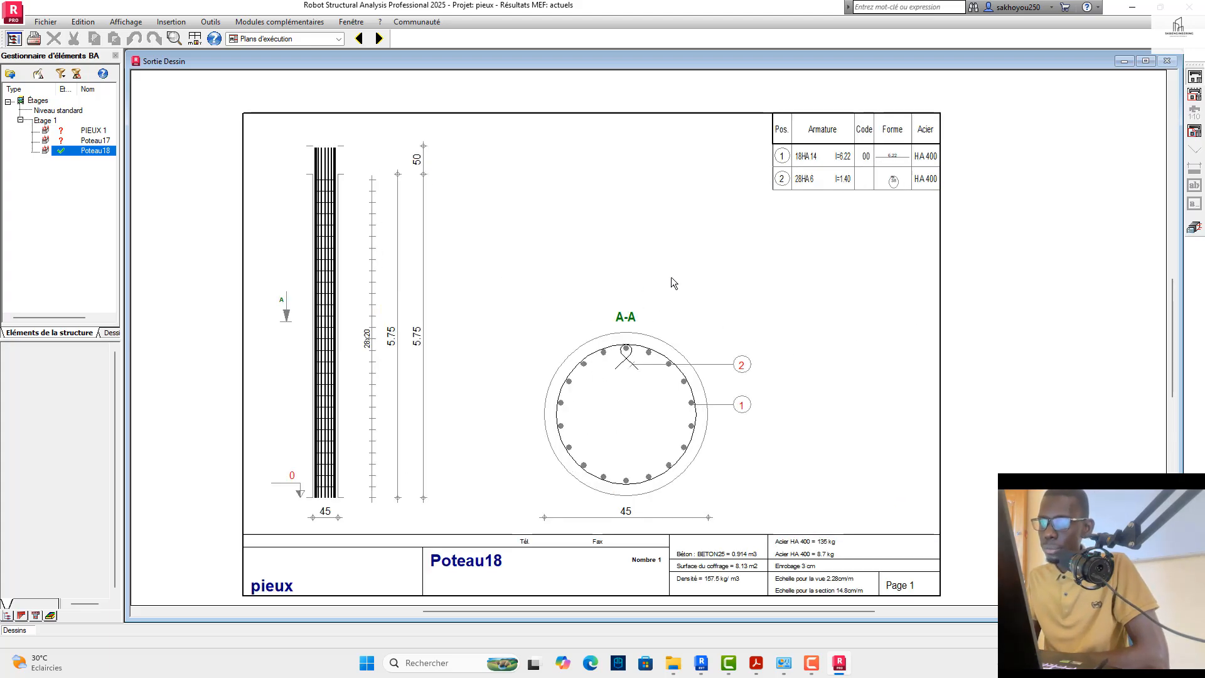
pyautogui.scroll(-1, 672, 277)
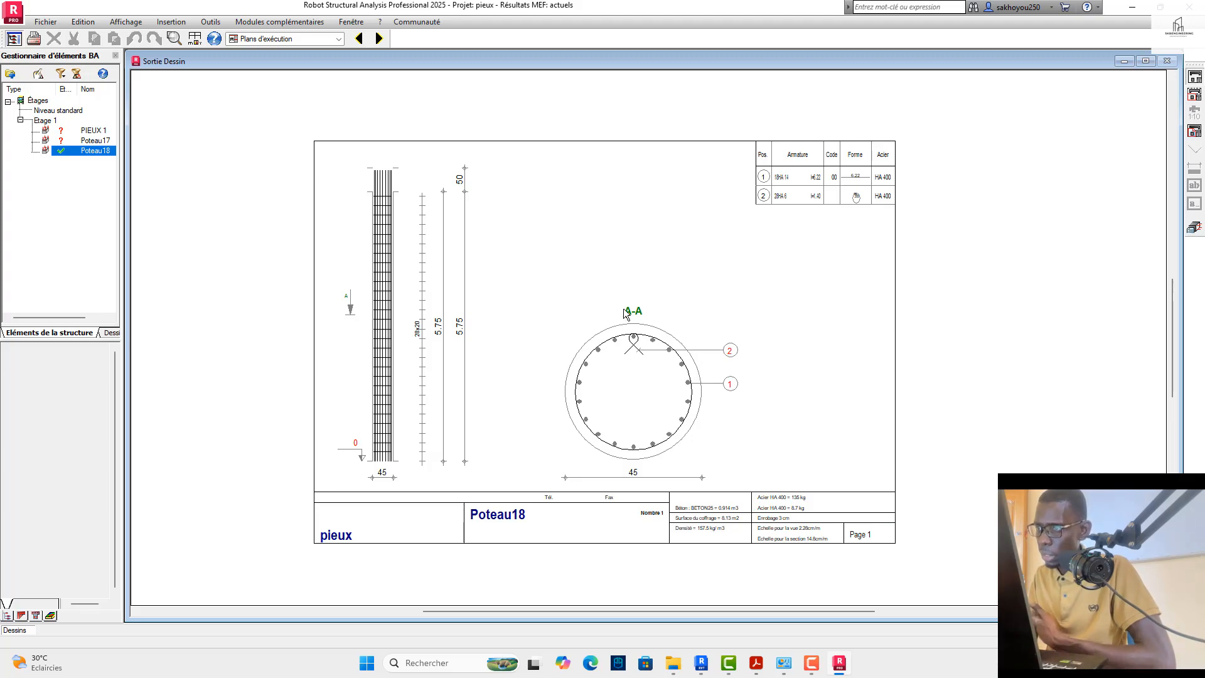
pyautogui.scroll(2, 764, 198)
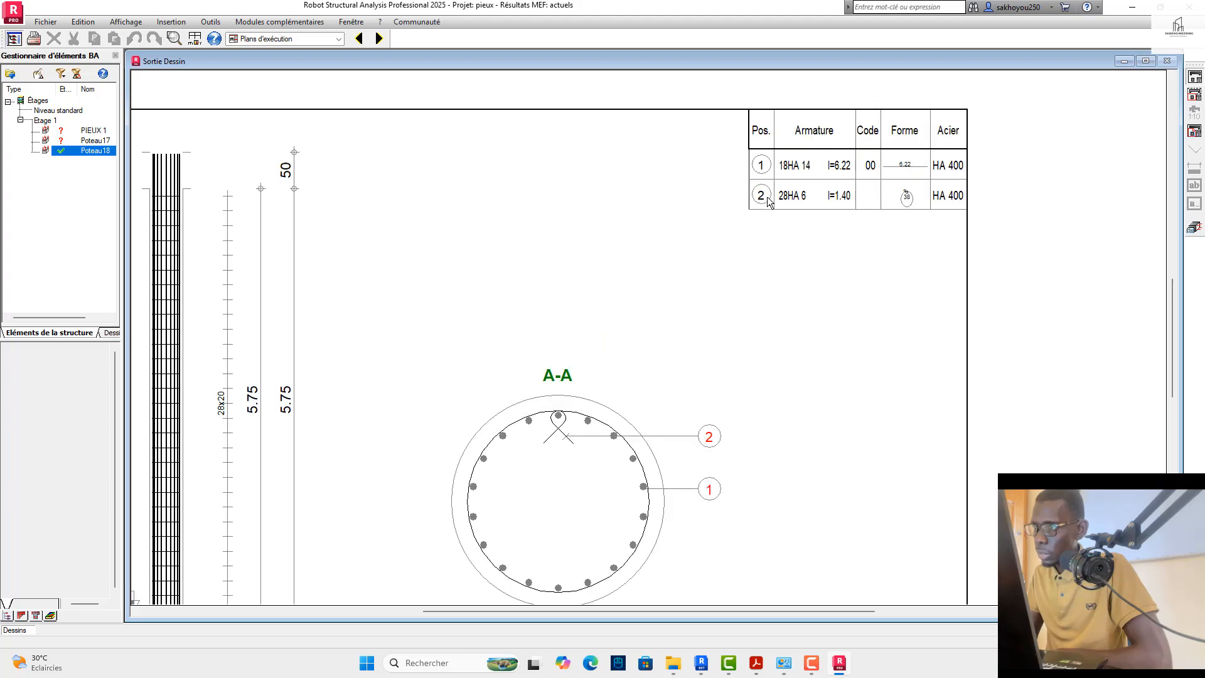
pyautogui.scroll(-1, 848, 226)
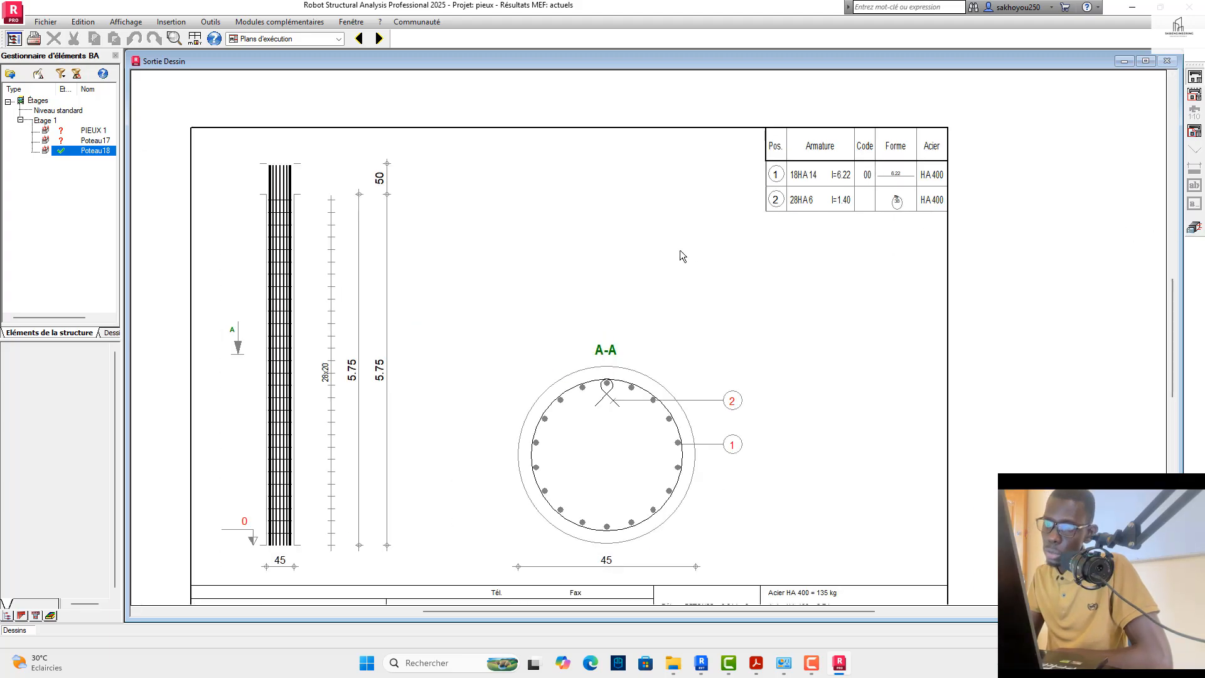
pyautogui.scroll(-3, 680, 250)
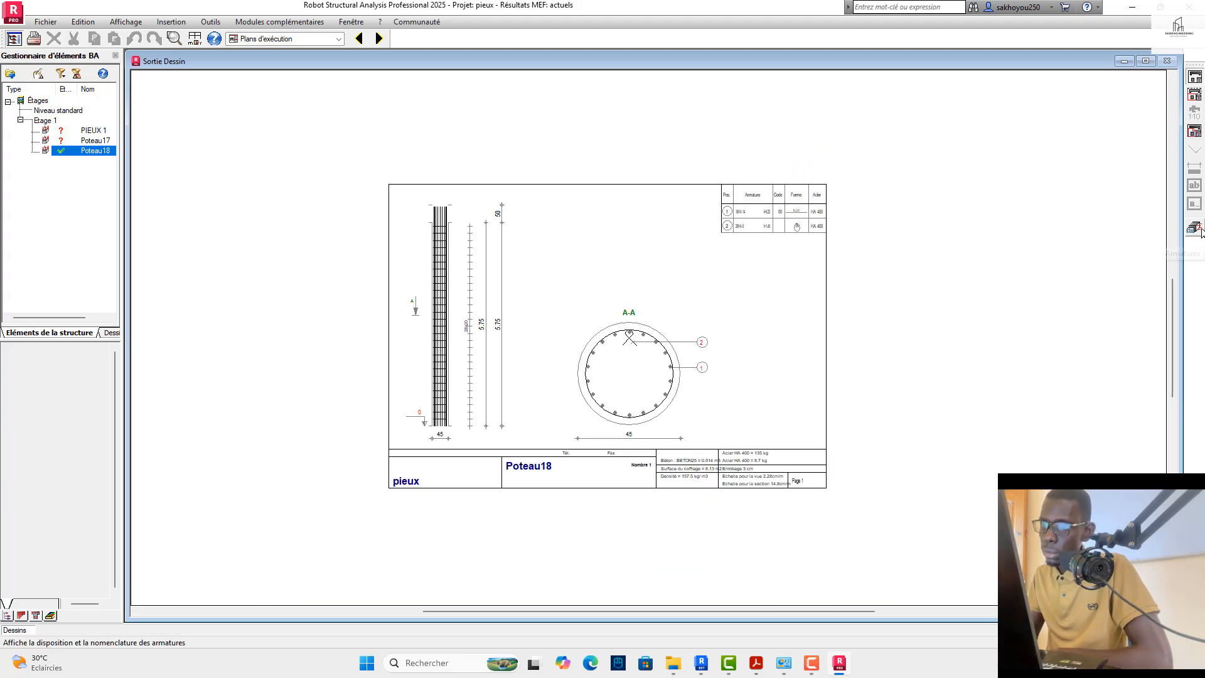
pyautogui.scroll(3, 496, 201)
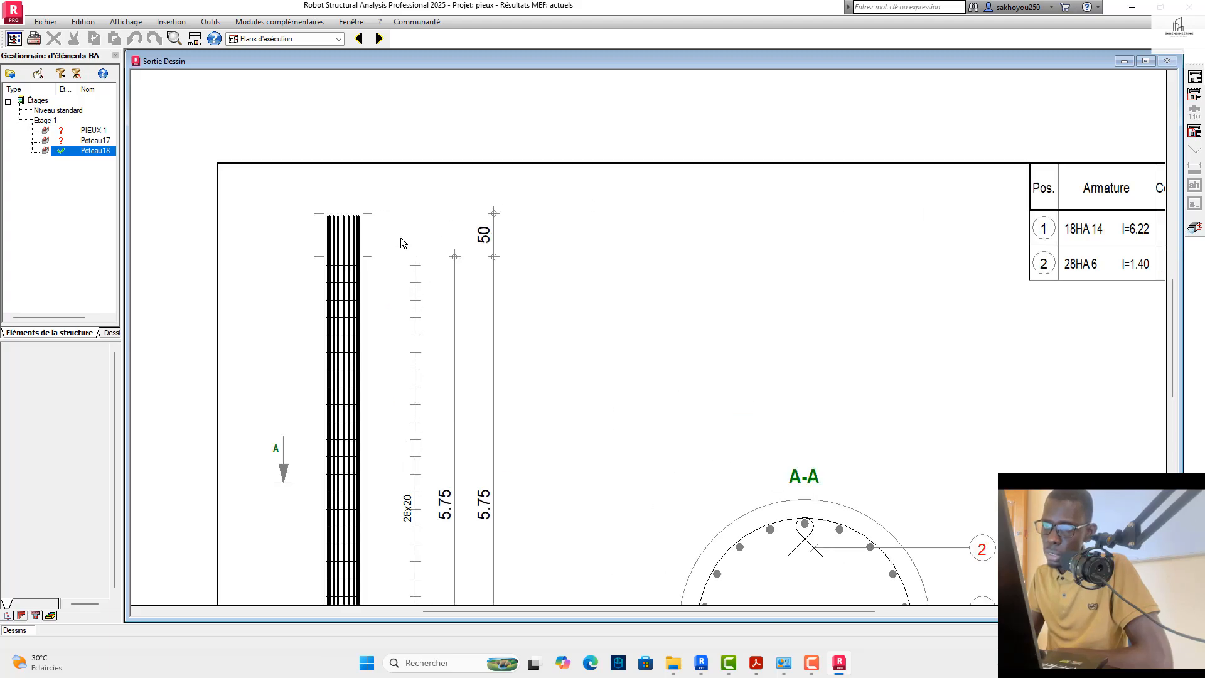
pyautogui.scroll(-1, 491, 203)
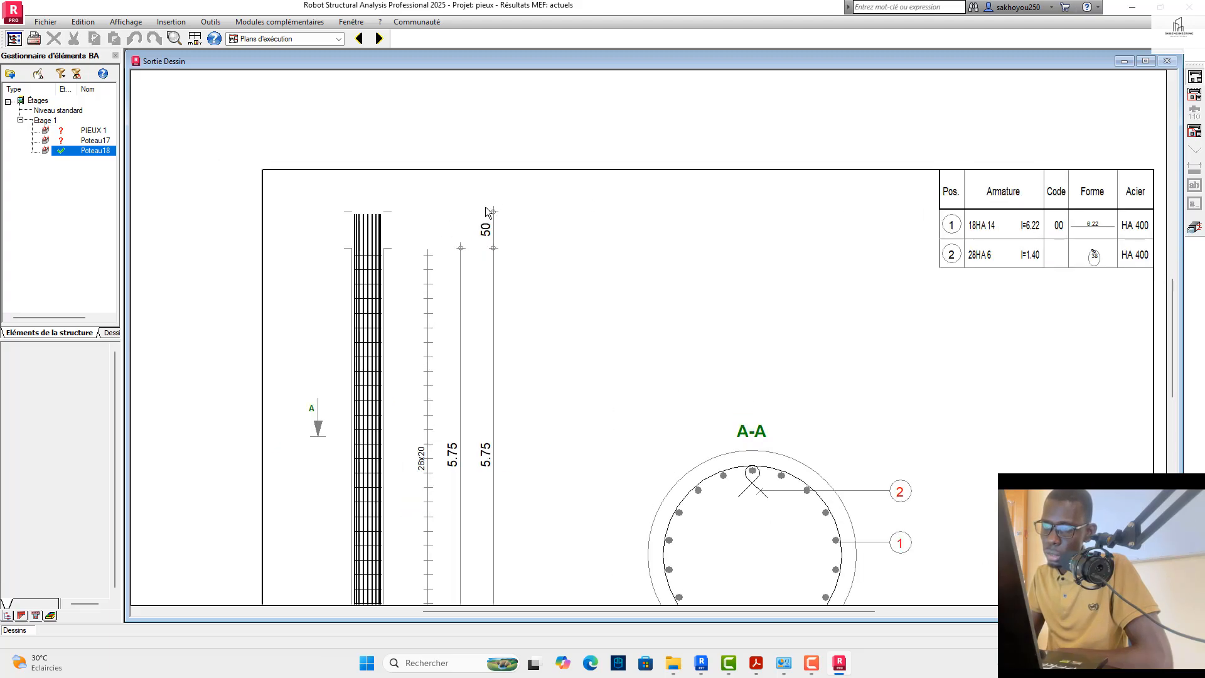
pyautogui.scroll(-1, 487, 234)
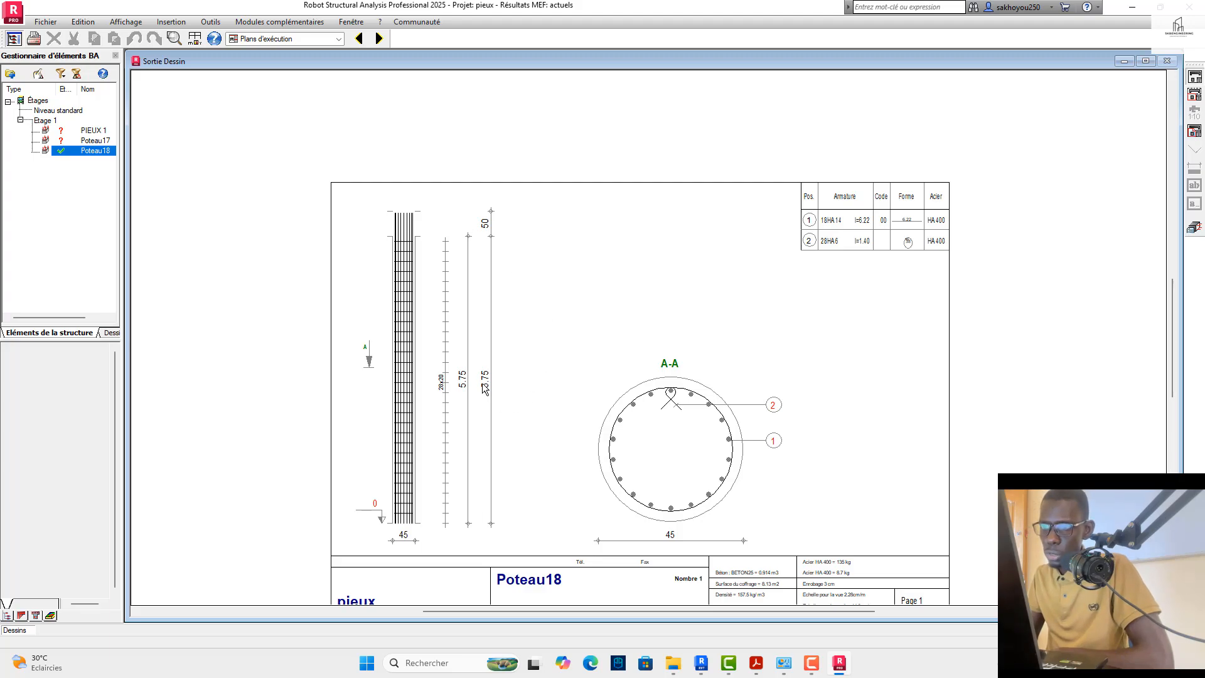
# Step: Inspect Poteau18's 3D reinforcement cage from several directions in the reinforcement view and reopen its execution plan
pyautogui.click(1193, 228)
pyautogui.click(325, 56)
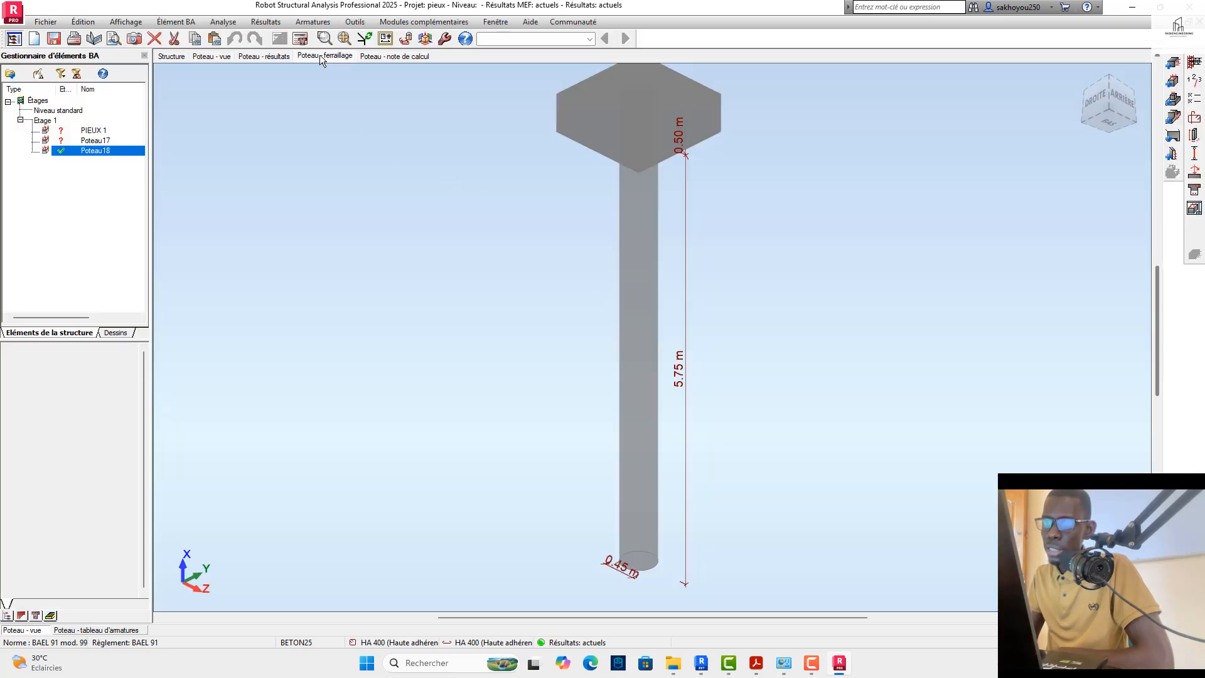
pyautogui.scroll(3, 728, 192)
pyautogui.scroll(-4, 950, 173)
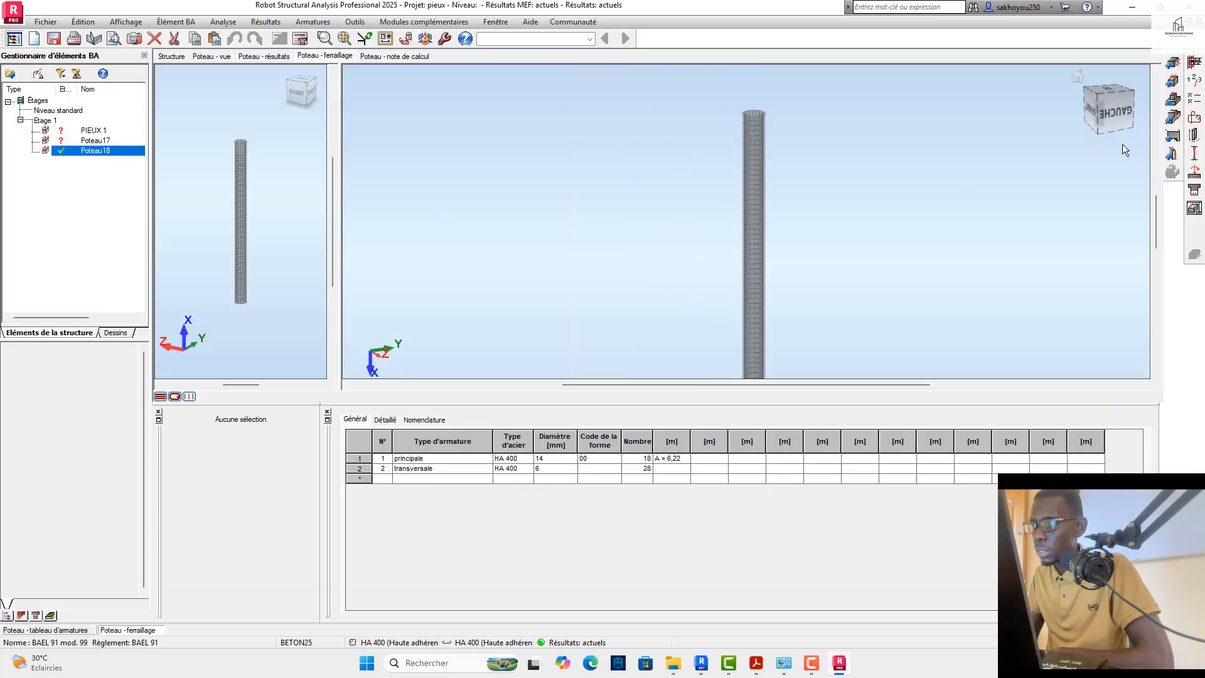
pyautogui.click(1128, 114)
pyautogui.scroll(5, 743, 122)
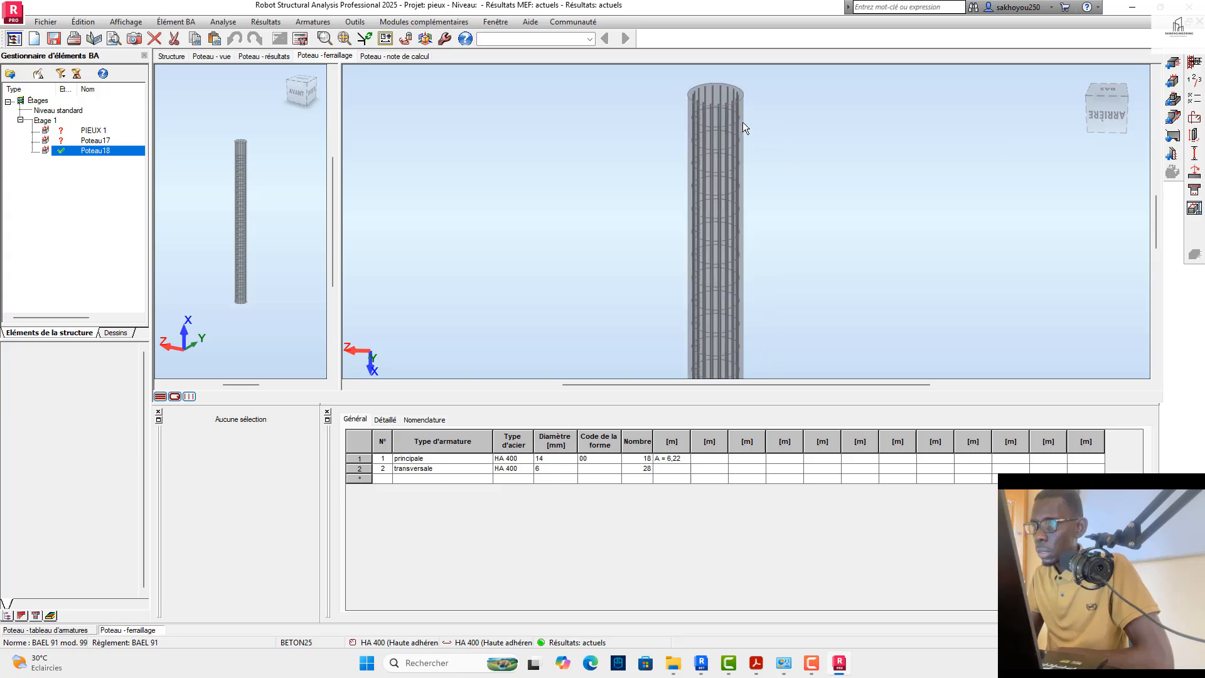
pyautogui.scroll(-5, 678, 101)
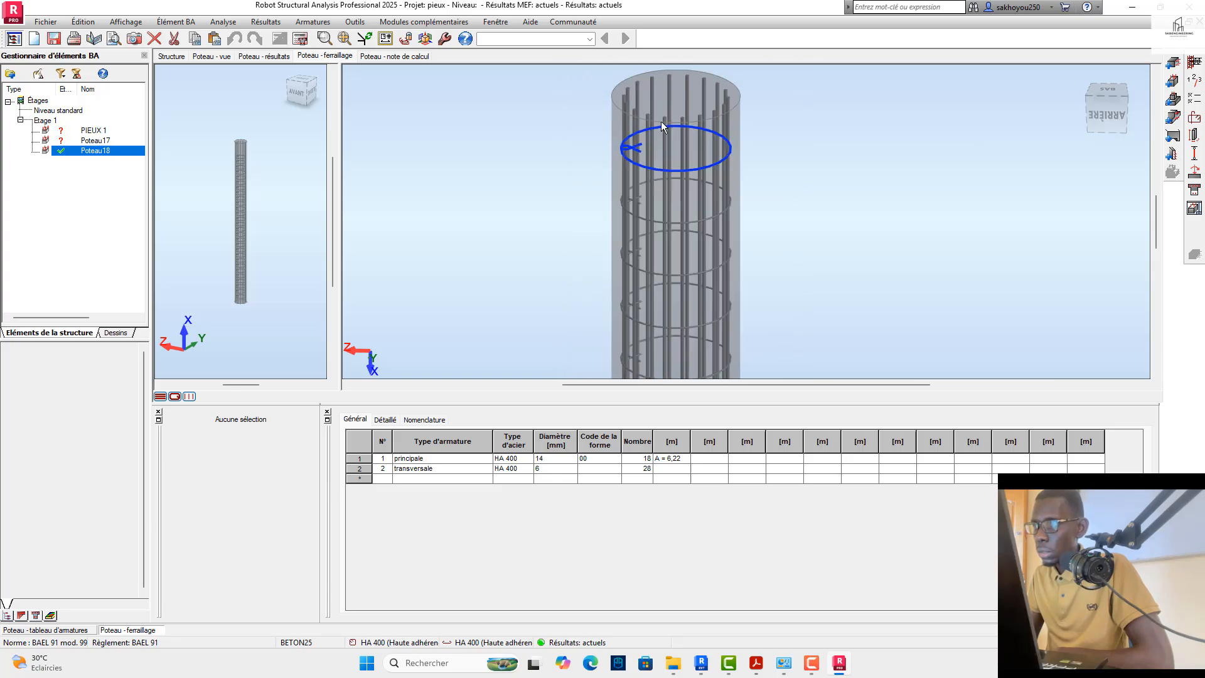
pyautogui.click(1084, 100)
pyautogui.scroll(-4, 634, 215)
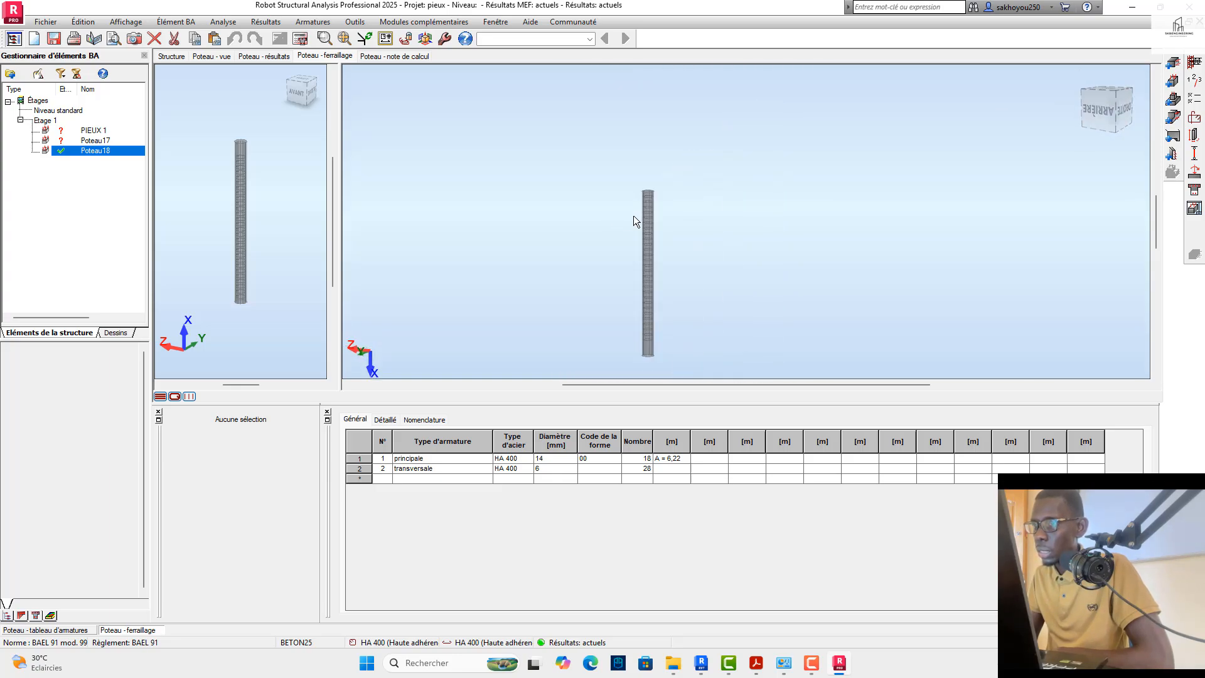
pyautogui.scroll(5, 654, 249)
pyautogui.scroll(-3, 654, 266)
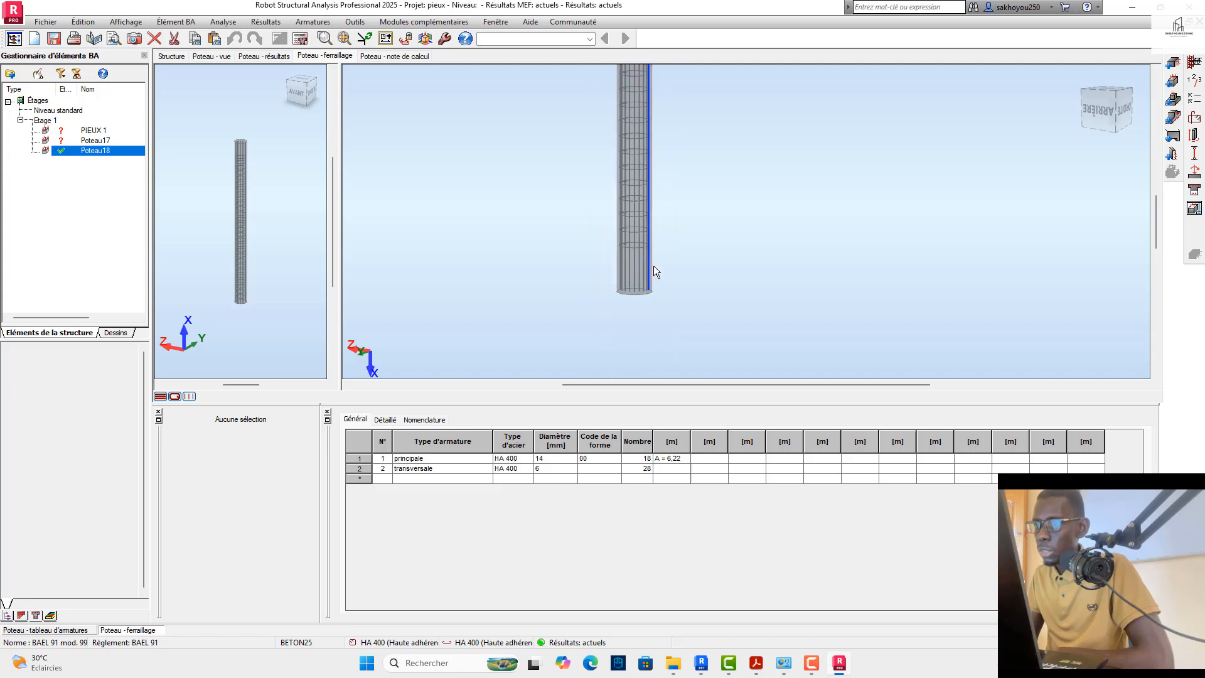
pyautogui.scroll(4, 669, 255)
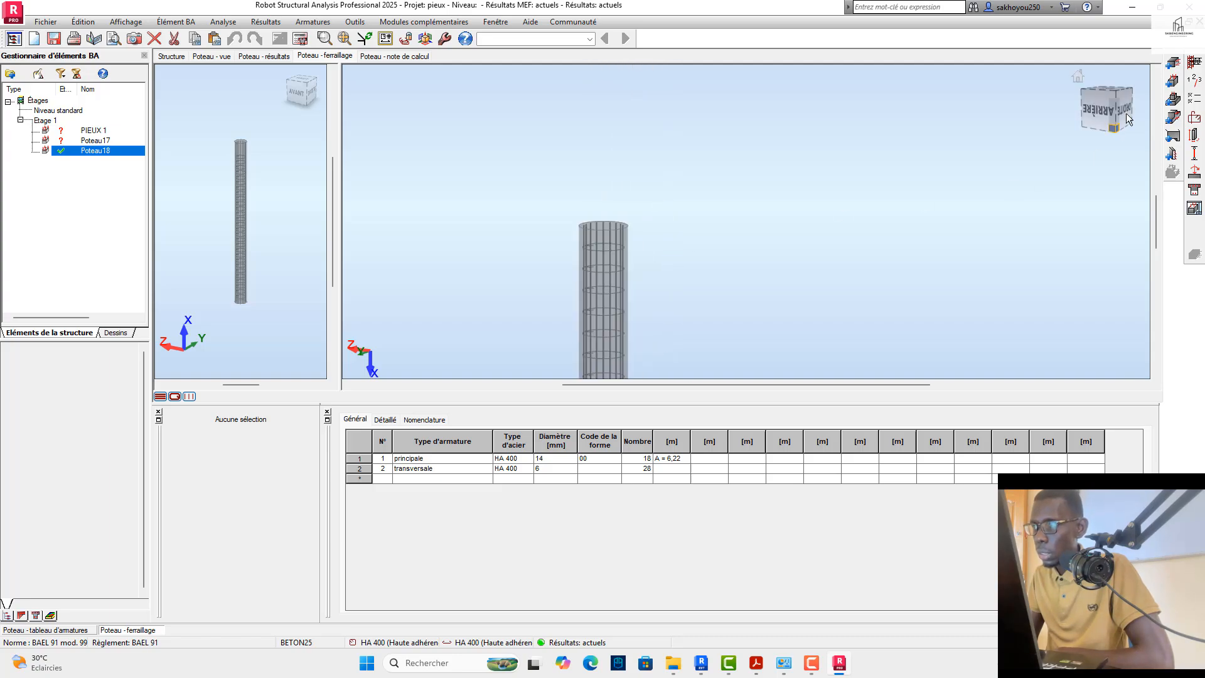
pyautogui.click(1077, 75)
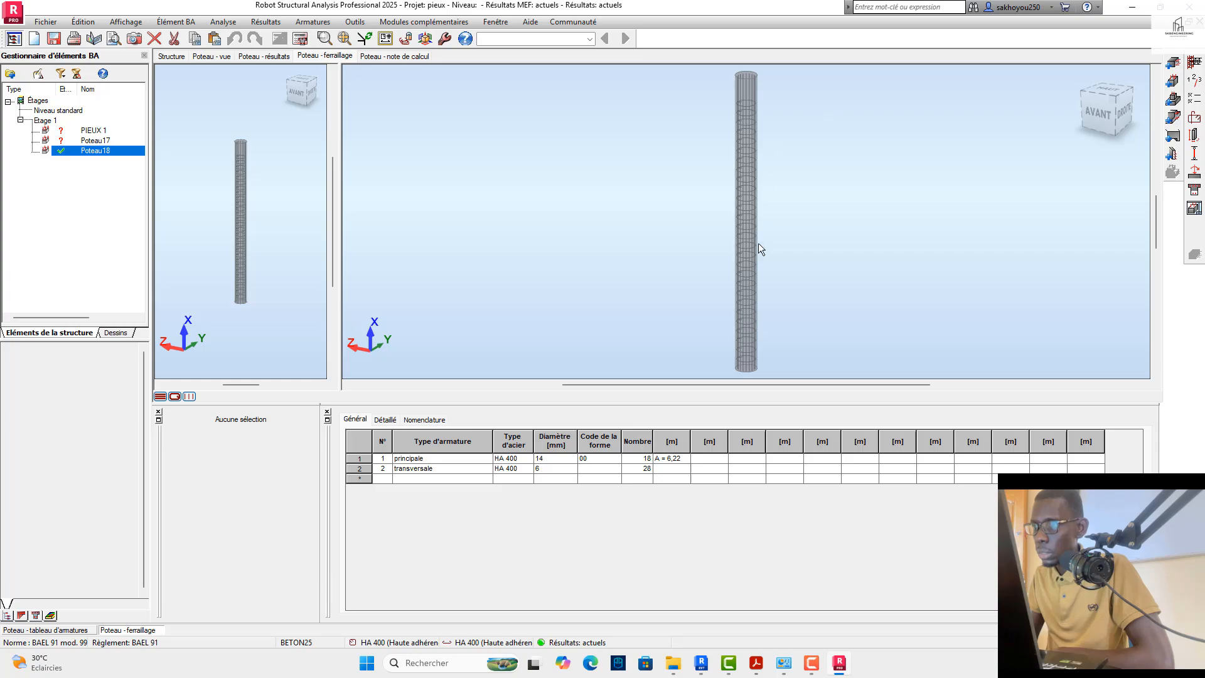
pyautogui.keyDown('shift'); pyautogui.moveTo(758, 243); pyautogui.dragTo(795, 258, button='middle'); pyautogui.keyUp('shift')
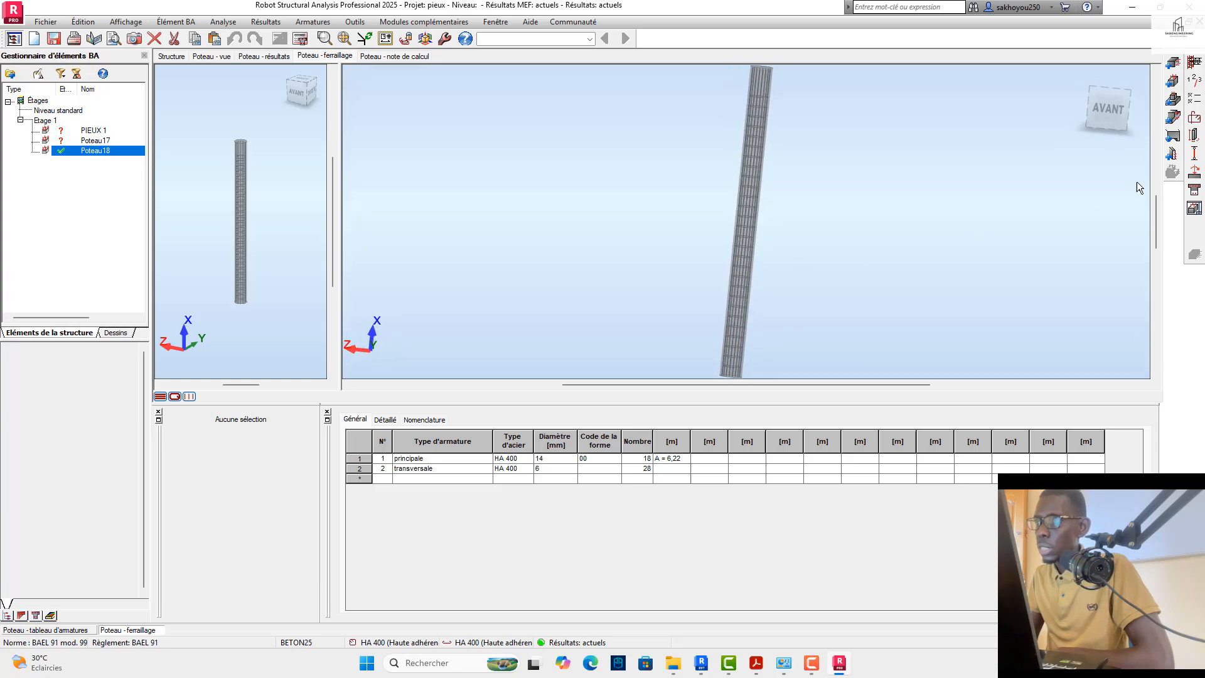
pyautogui.click(1196, 209)
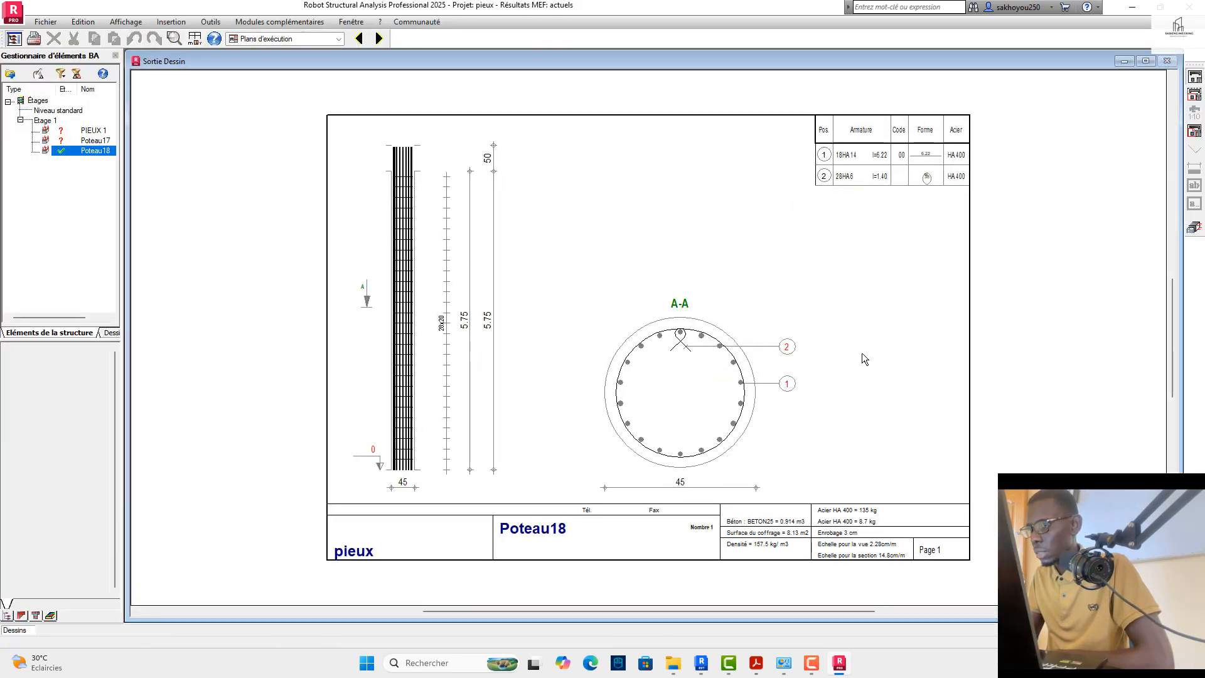
# Step: Return from the execution plan to Poteau18's reinforcement view and set its main bar diameter to 12 in the reinforcement pattern
pyautogui.click(1195, 228)
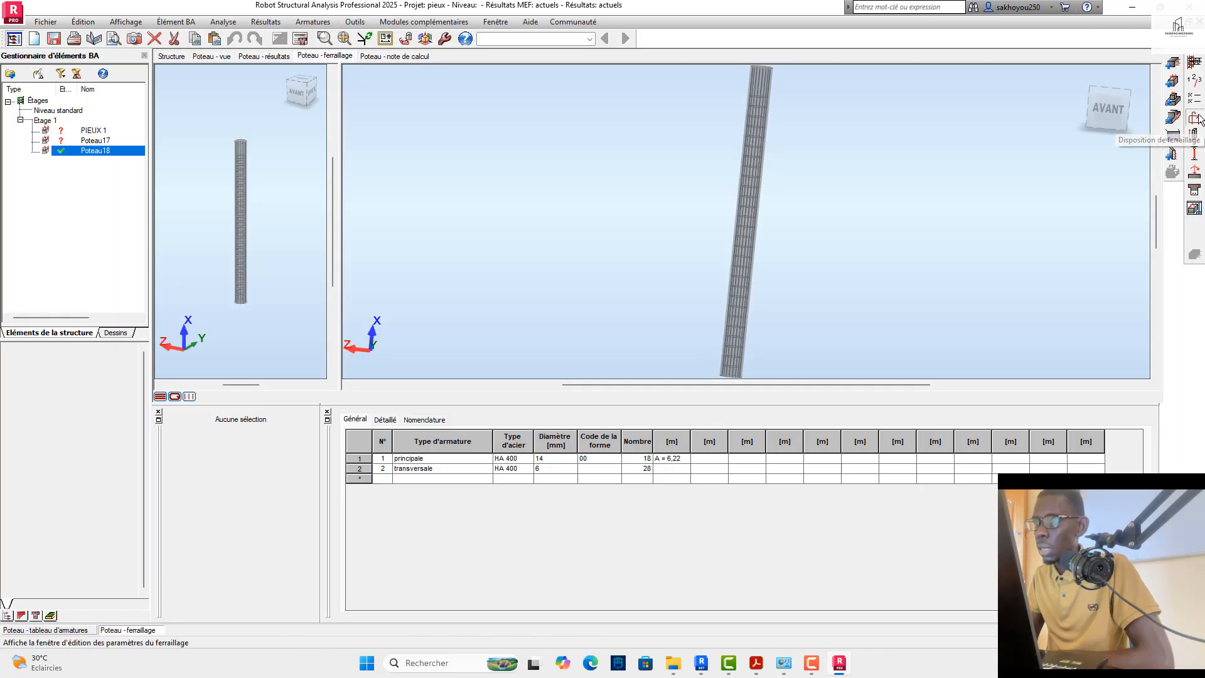
pyautogui.click(1196, 119)
pyautogui.click(501, 239)
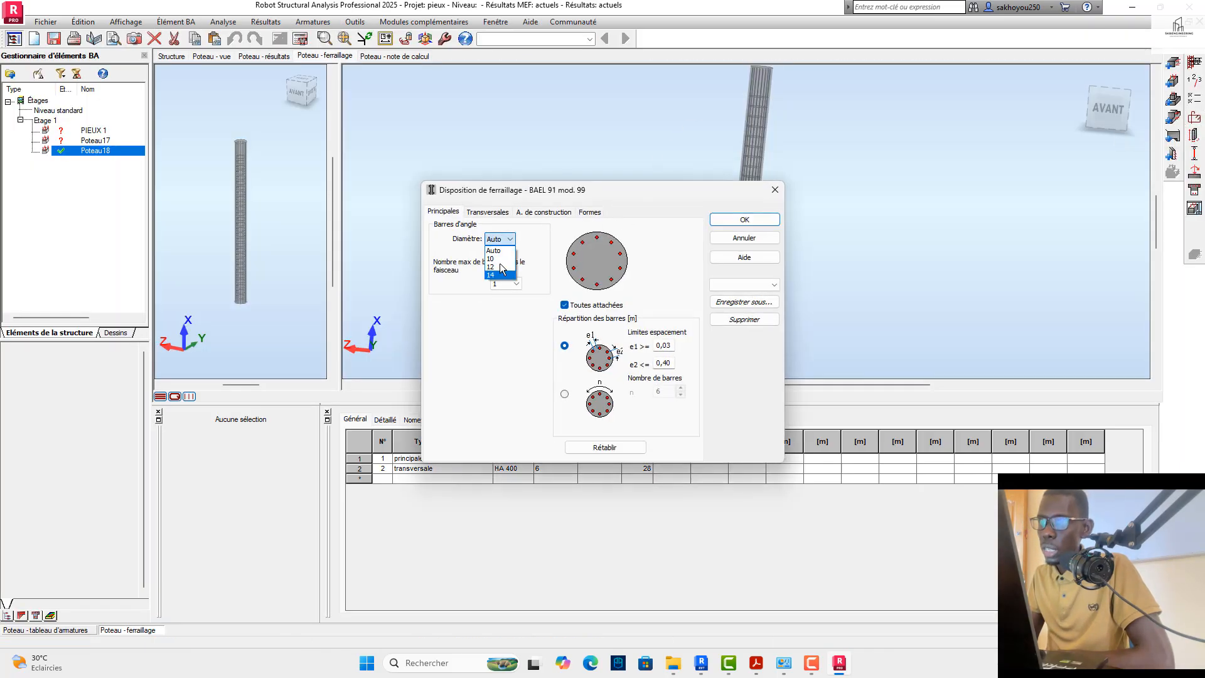
pyautogui.click(500, 275)
pyautogui.click(741, 220)
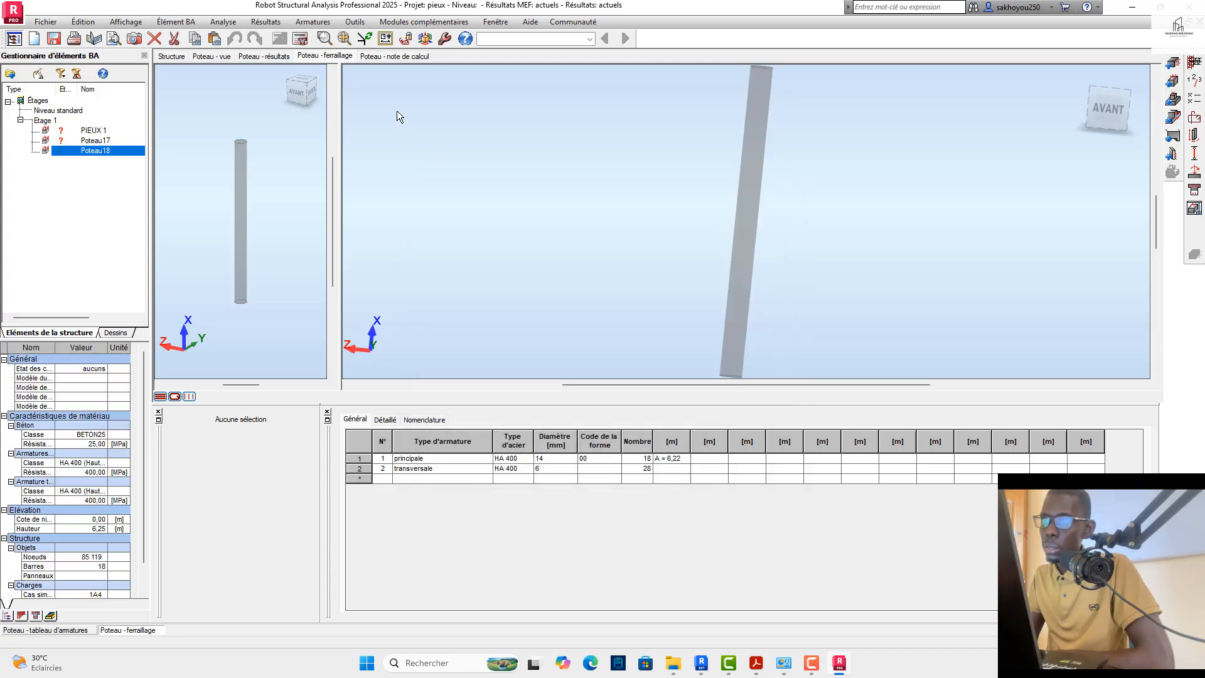
# Step: Recalculate Poteau18 with the new main bar diameter and drawings generated for the calculated element
pyautogui.click(300, 39)
pyautogui.click(499, 336)
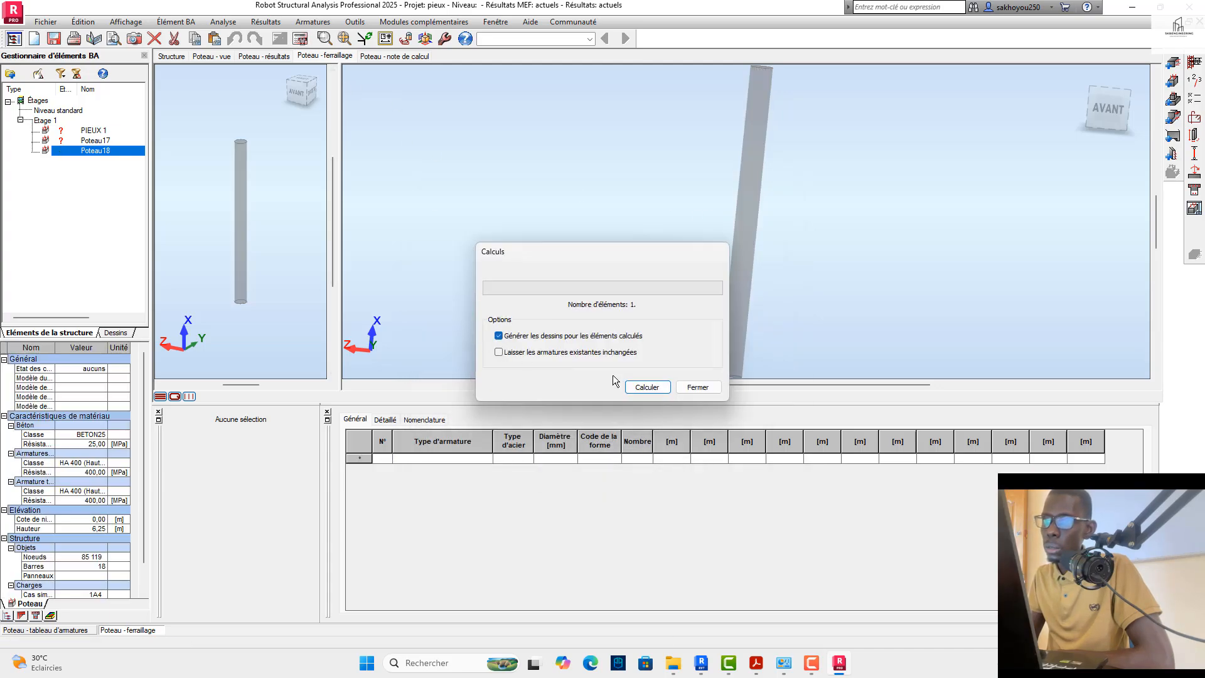
pyautogui.click(626, 389)
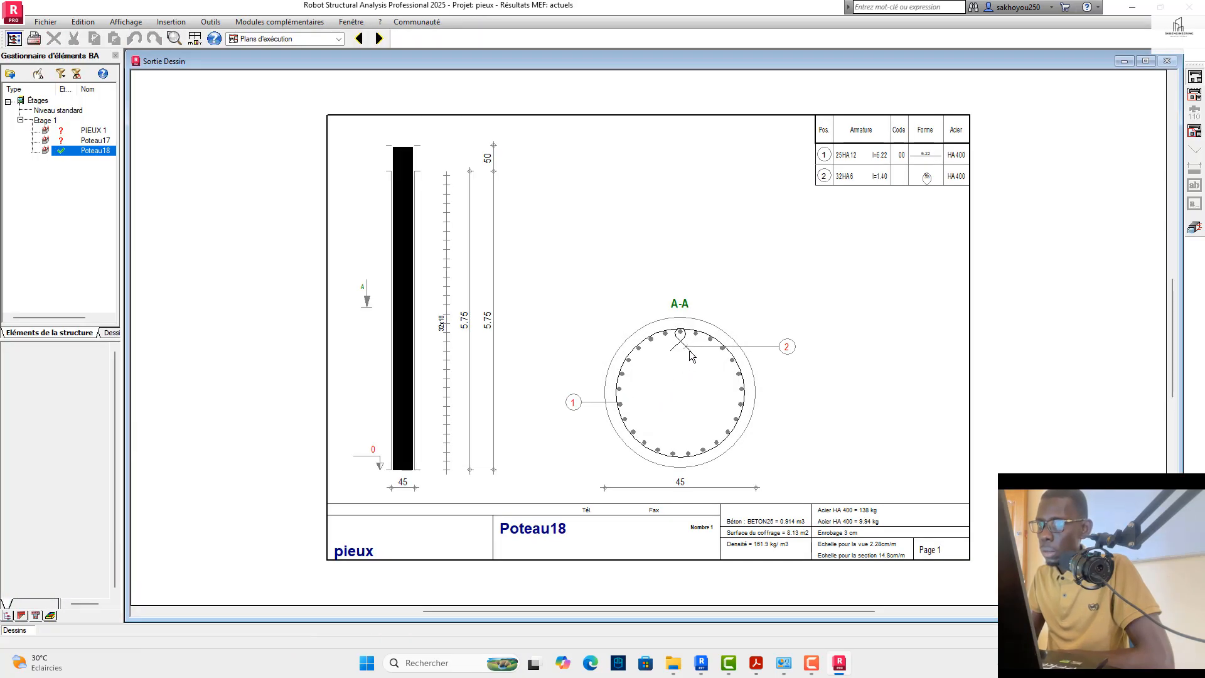
# Step: Examine Poteau18's regenerated execution plan, checking the elevation, the bar arrangement in section A-A and the bar schedule
pyautogui.scroll(2, 681, 345)
pyautogui.scroll(-3, 685, 323)
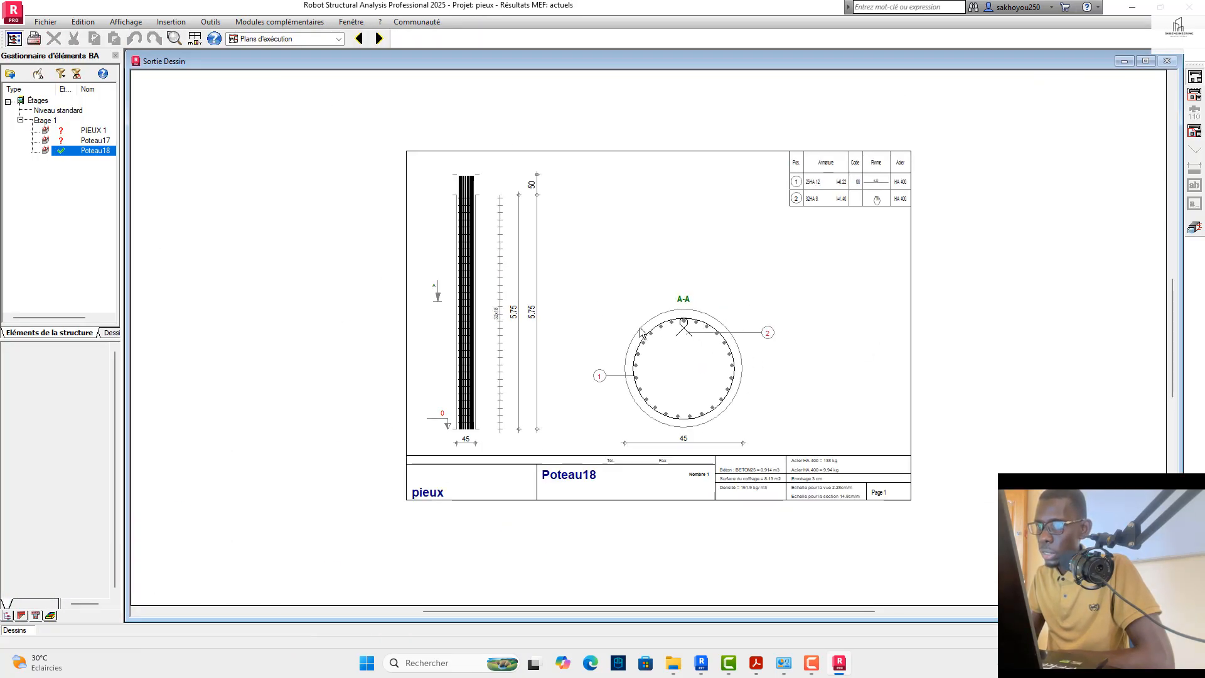
pyautogui.scroll(3, 465, 157)
pyautogui.scroll(-2, 484, 245)
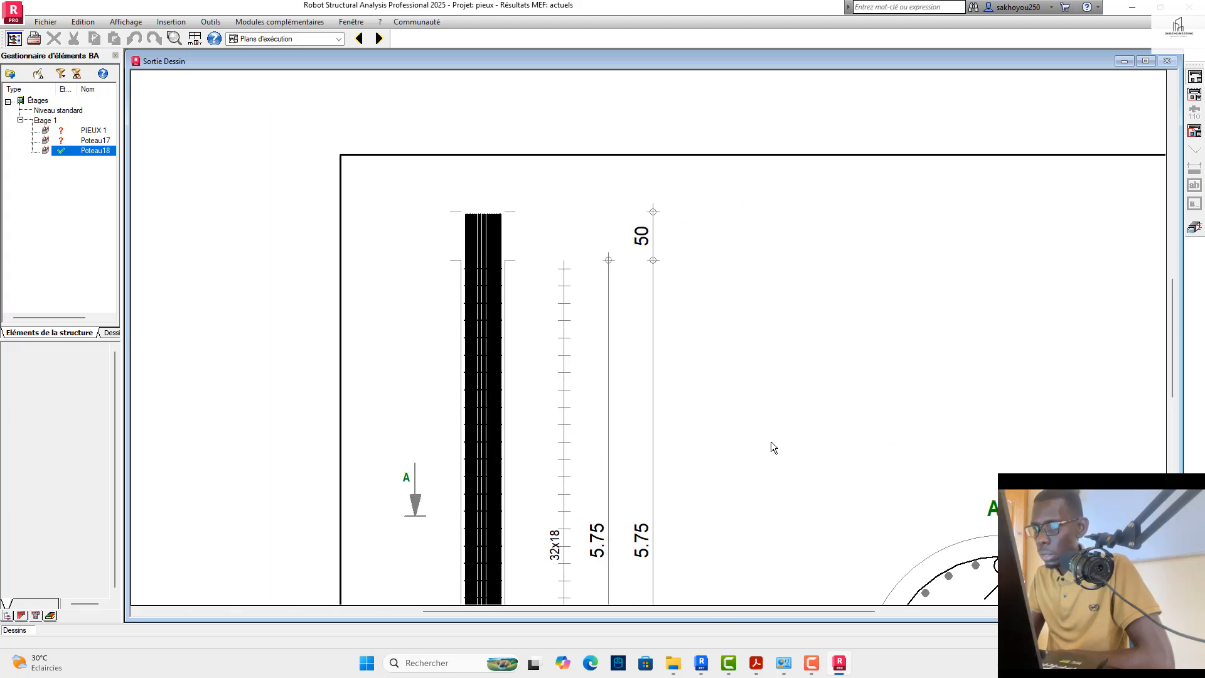
pyautogui.scroll(-3, 774, 447)
pyautogui.scroll(3, 853, 499)
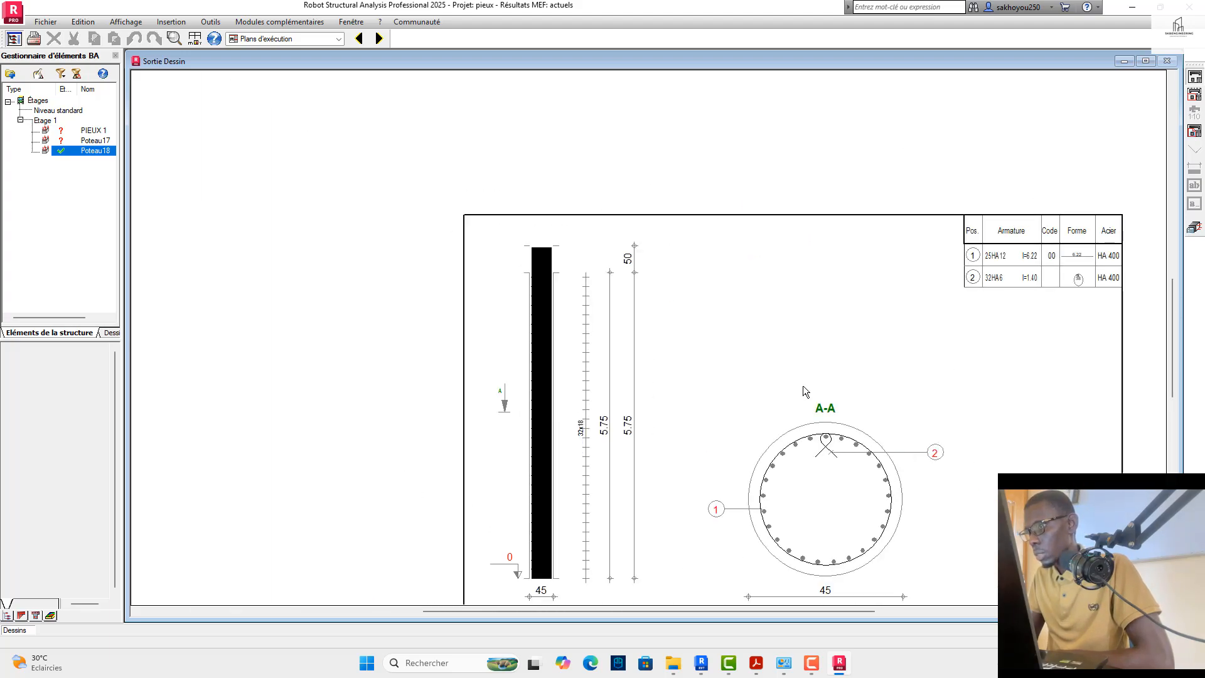
pyautogui.scroll(-3, 772, 322)
pyautogui.scroll(4, 865, 473)
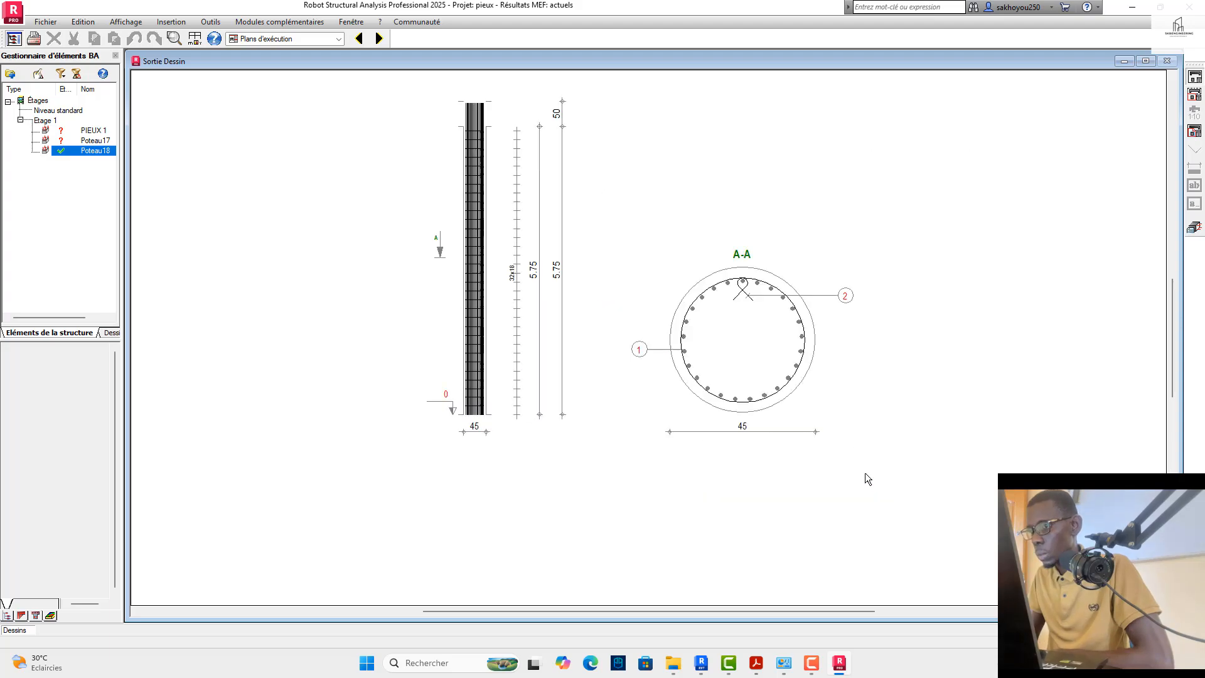
pyautogui.scroll(-2, 805, 478)
pyautogui.scroll(-2, 727, 477)
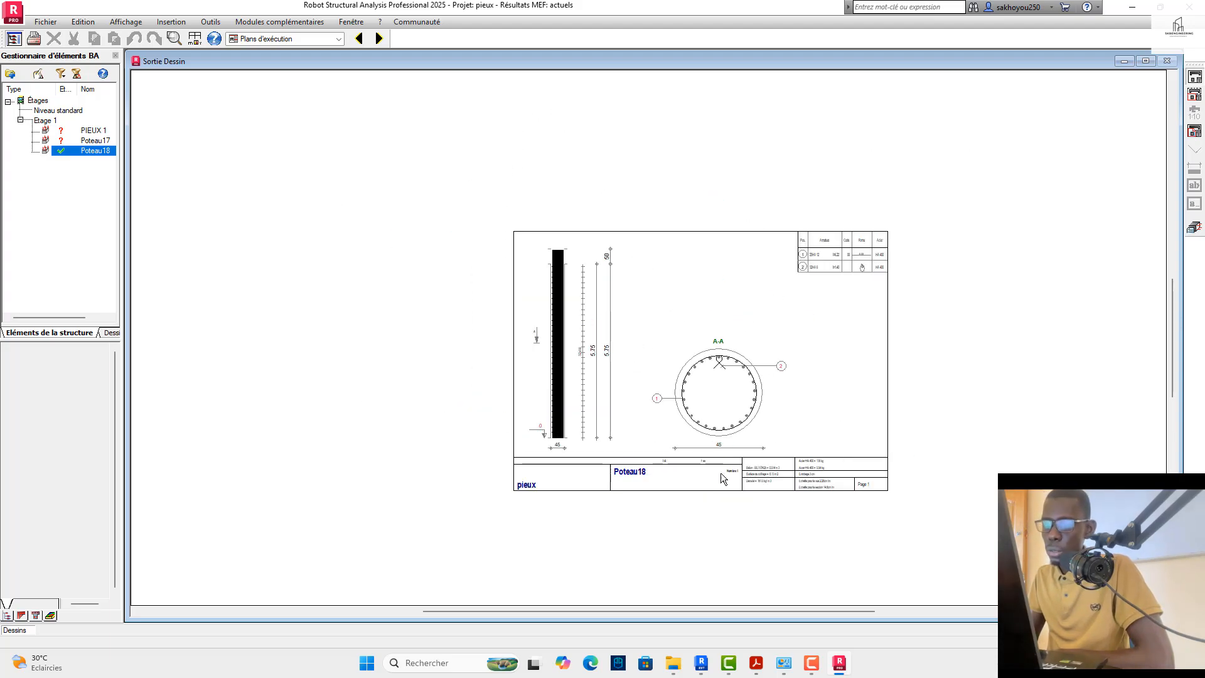